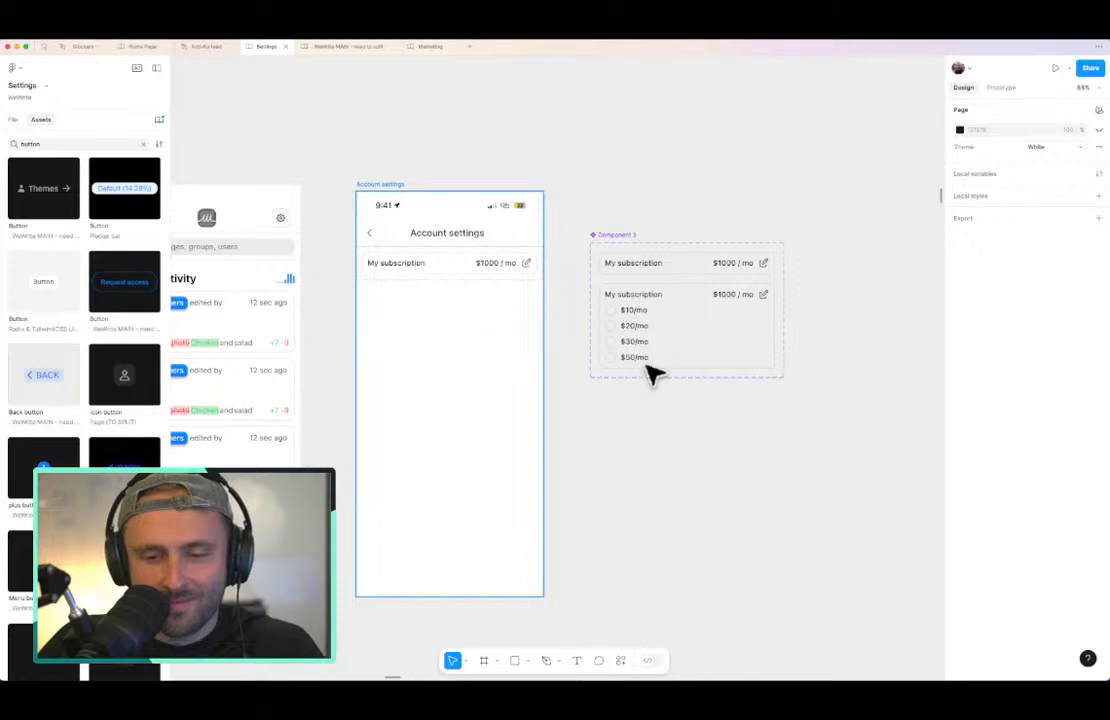
Step: Examine the two subscription variants in the component set beside the Account settings frame
{"action": "scroll", "coordinate": [673, 327], "scroll_direction": "up", "scroll_amount": 1}
{"action": "scroll", "coordinate": [673, 327], "scroll_direction": "up", "scroll_amount": 5}
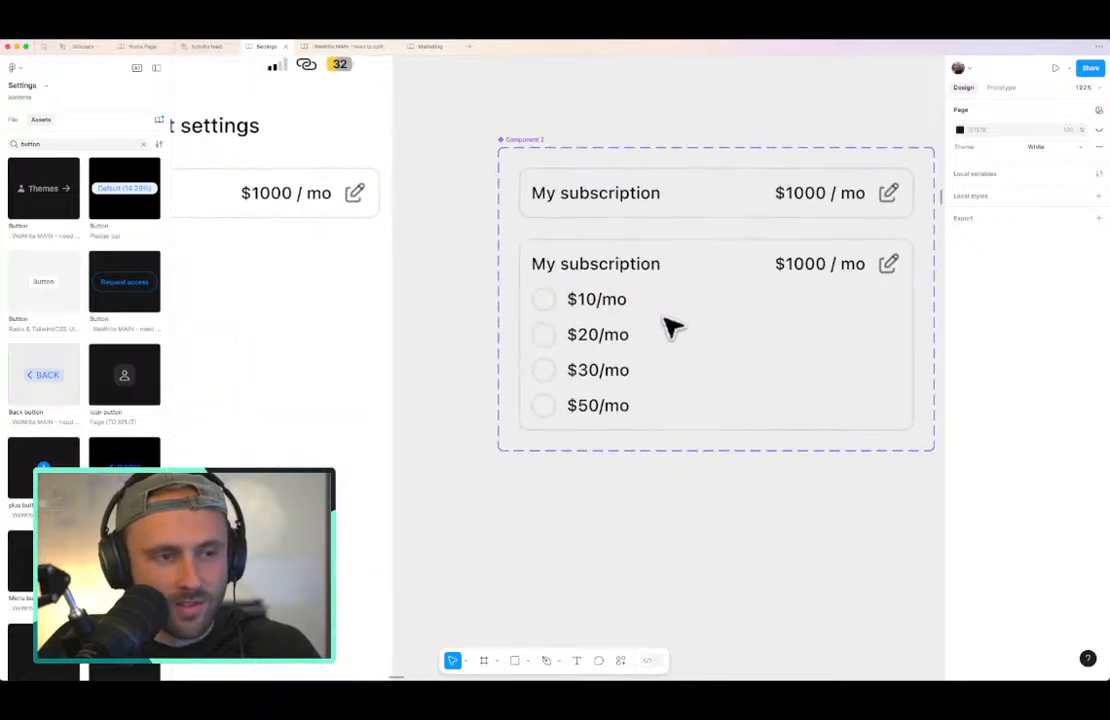
{"action": "scroll", "coordinate": [669, 325], "scroll_direction": "right", "scroll_amount": 2}
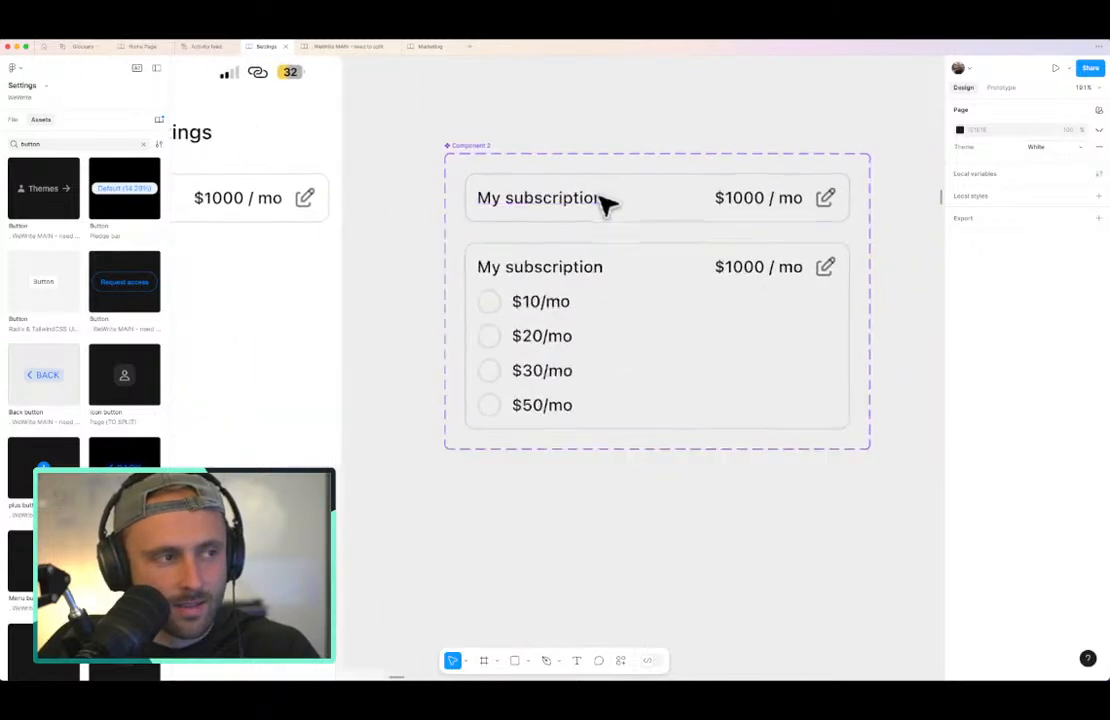
{"action": "scroll", "coordinate": [602, 203], "scroll_direction": "down", "scroll_amount": 2}
{"action": "left_click", "coordinate": [679, 257]}
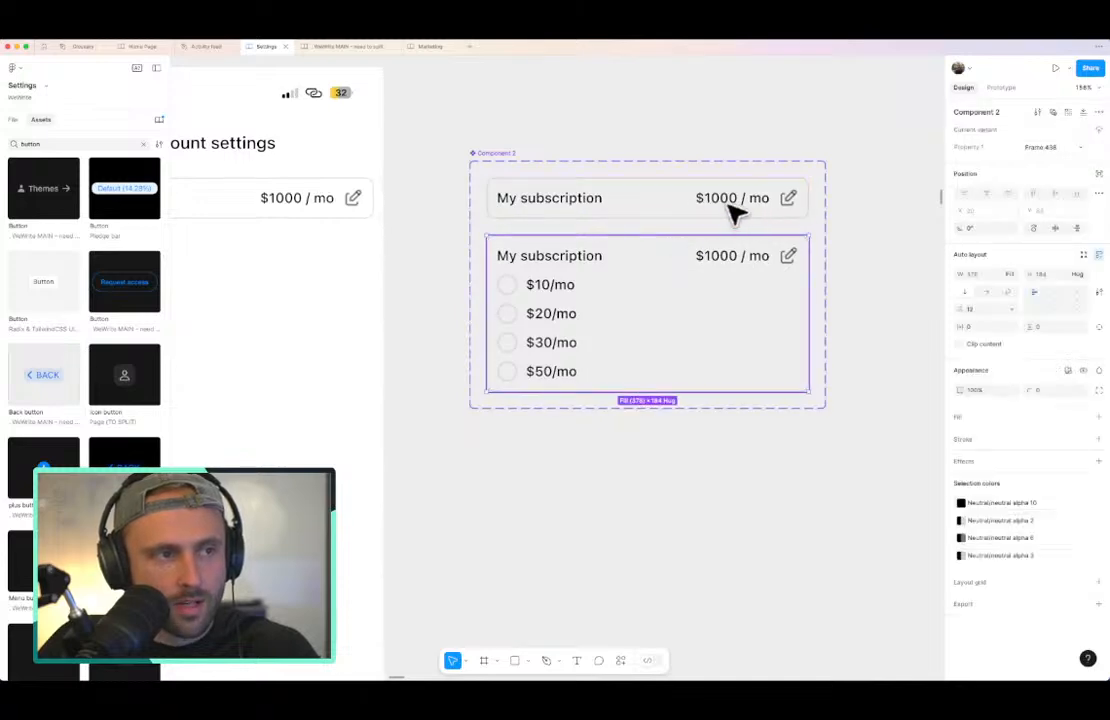
{"action": "left_click", "coordinate": [733, 207]}
{"action": "scroll", "coordinate": [535, 166], "scroll_direction": "down", "scroll_amount": 3}
{"action": "scroll", "coordinate": [540, 170], "scroll_direction": "left", "scroll_amount": 2}
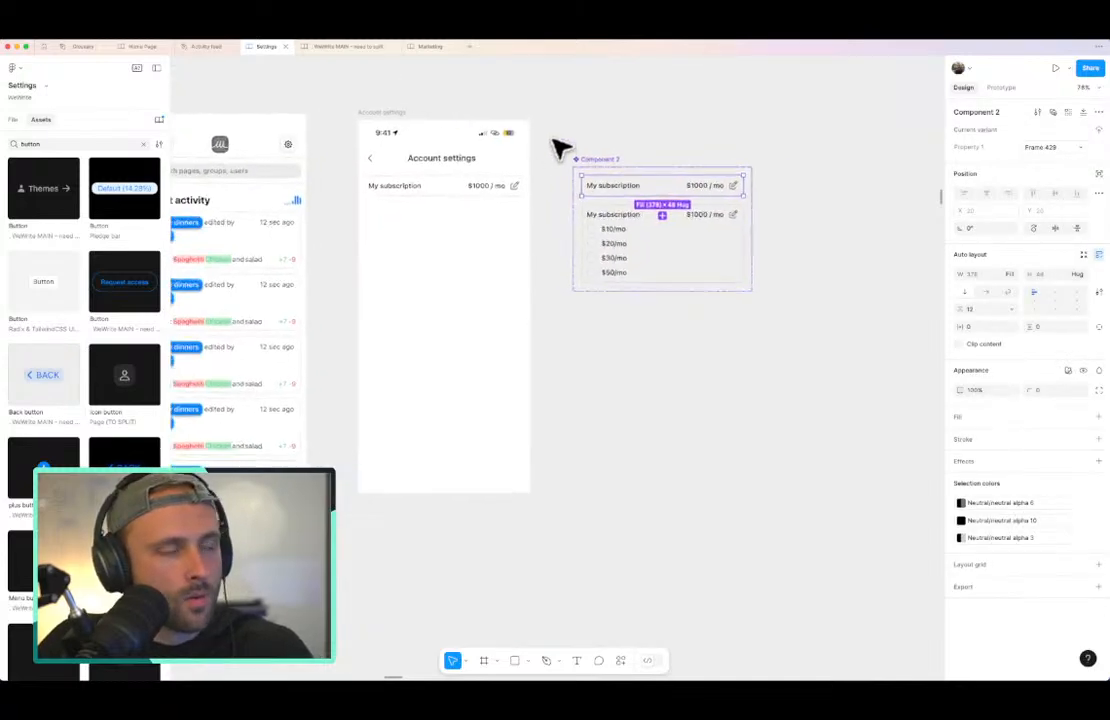
{"action": "scroll", "coordinate": [560, 149], "scroll_direction": "up", "scroll_amount": 3}
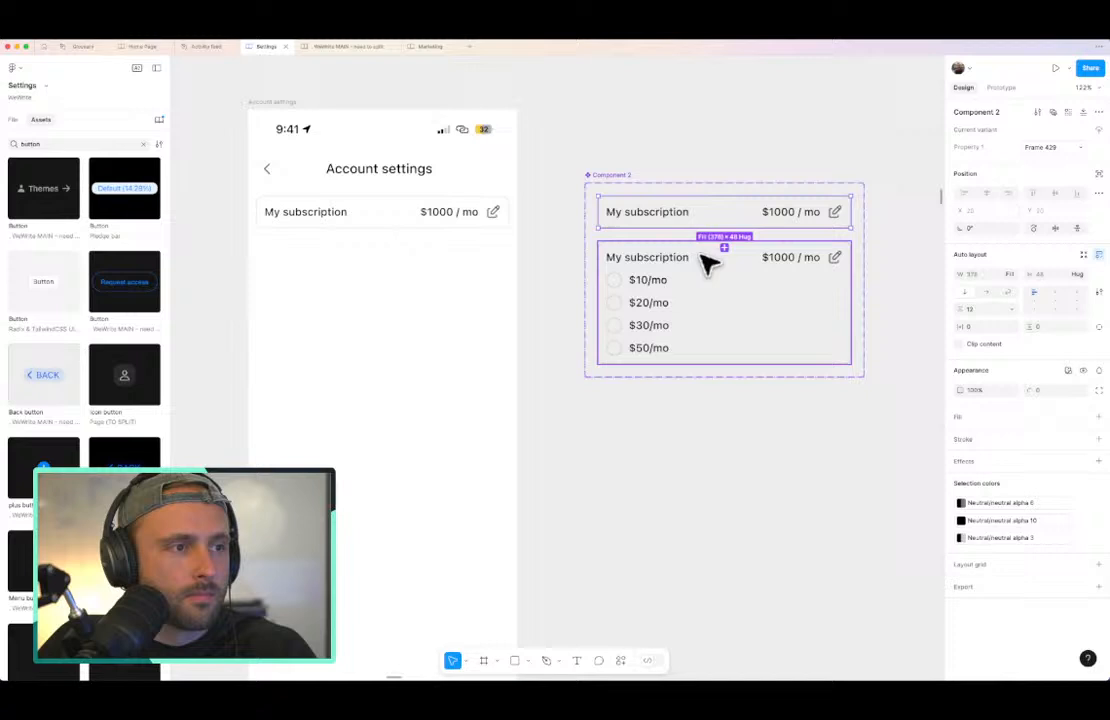
Step: Rename the component set as Subscription
{"action": "left_click", "coordinate": [623, 182]}
{"action": "double_click", "coordinate": [619, 175]}
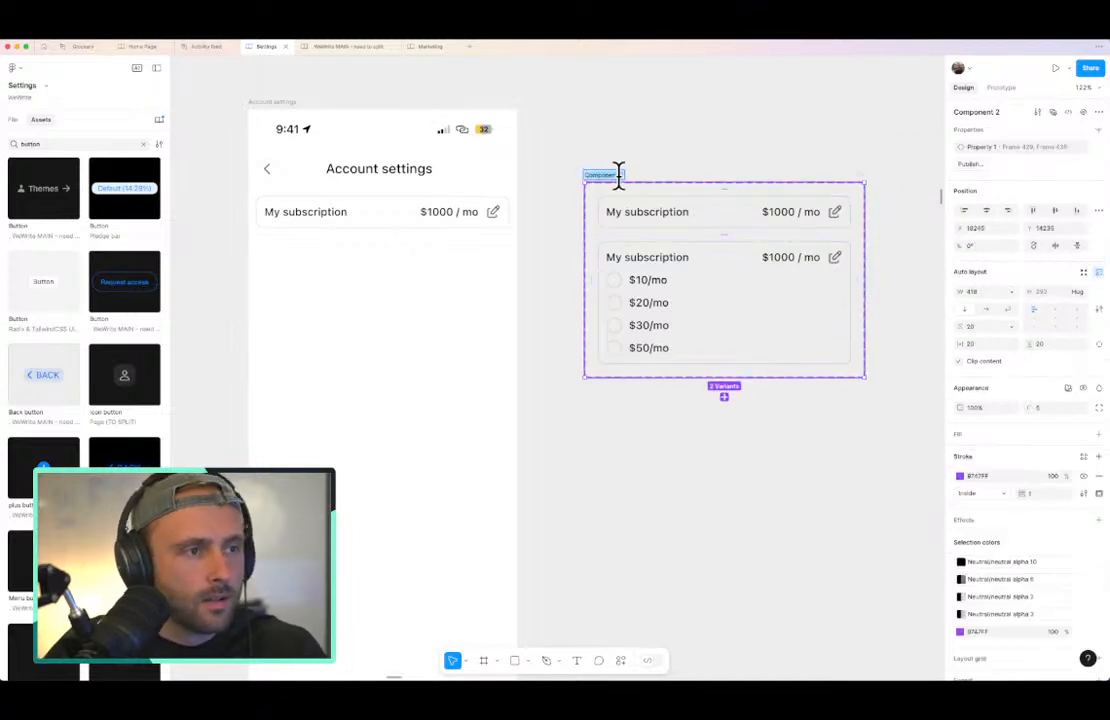
{"action": "type", "text": "Subscription"}
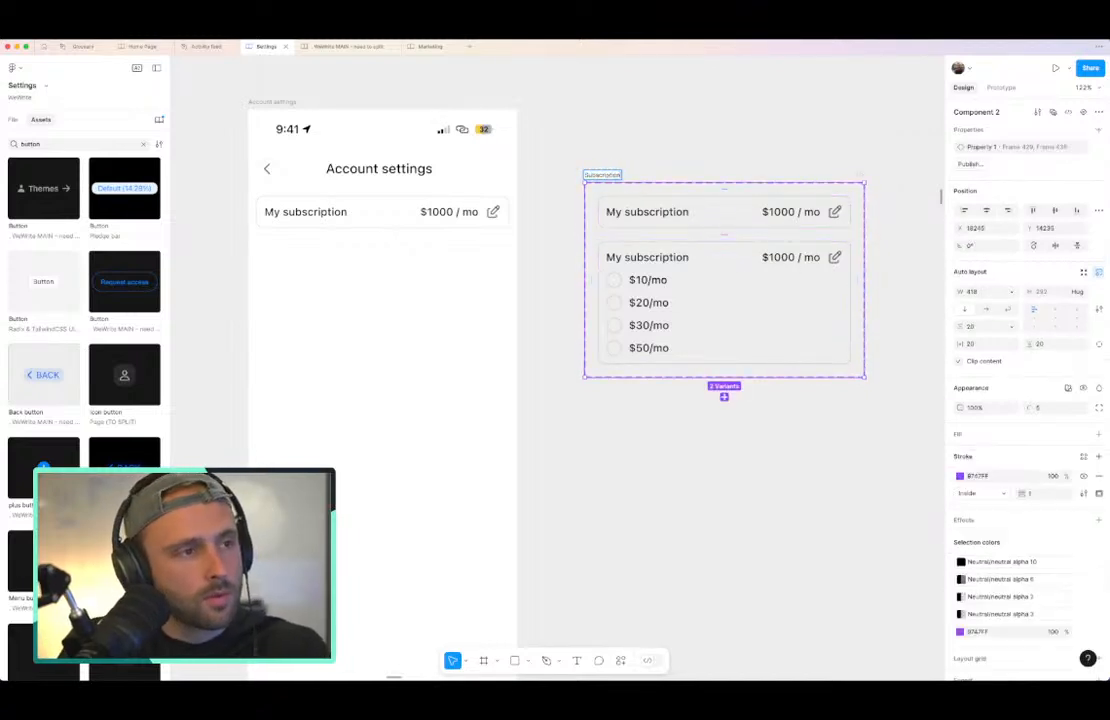
Step: Set the color of the collapsed variant's edit icon to the neutral 6 library color
{"action": "left_click", "coordinate": [745, 219]}
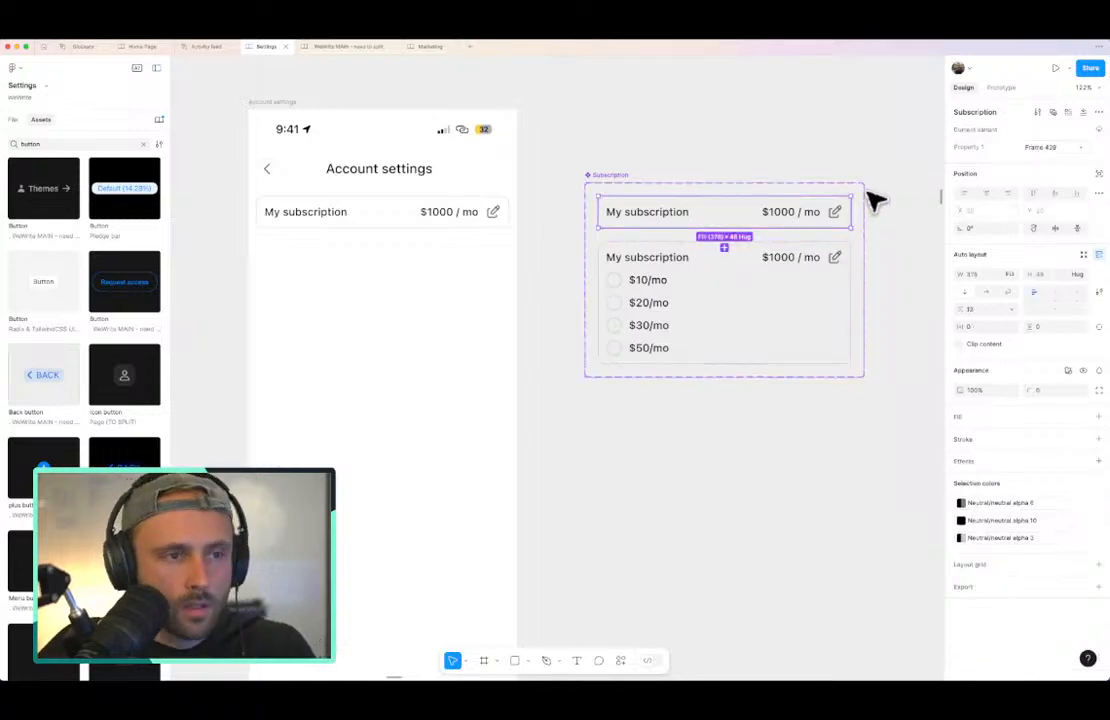
{"action": "scroll", "coordinate": [870, 195], "scroll_direction": "up", "scroll_amount": 4, "text": "ctrl"}
{"action": "scroll", "coordinate": [788, 230], "scroll_direction": "up", "scroll_amount": 5, "text": "ctrl"}
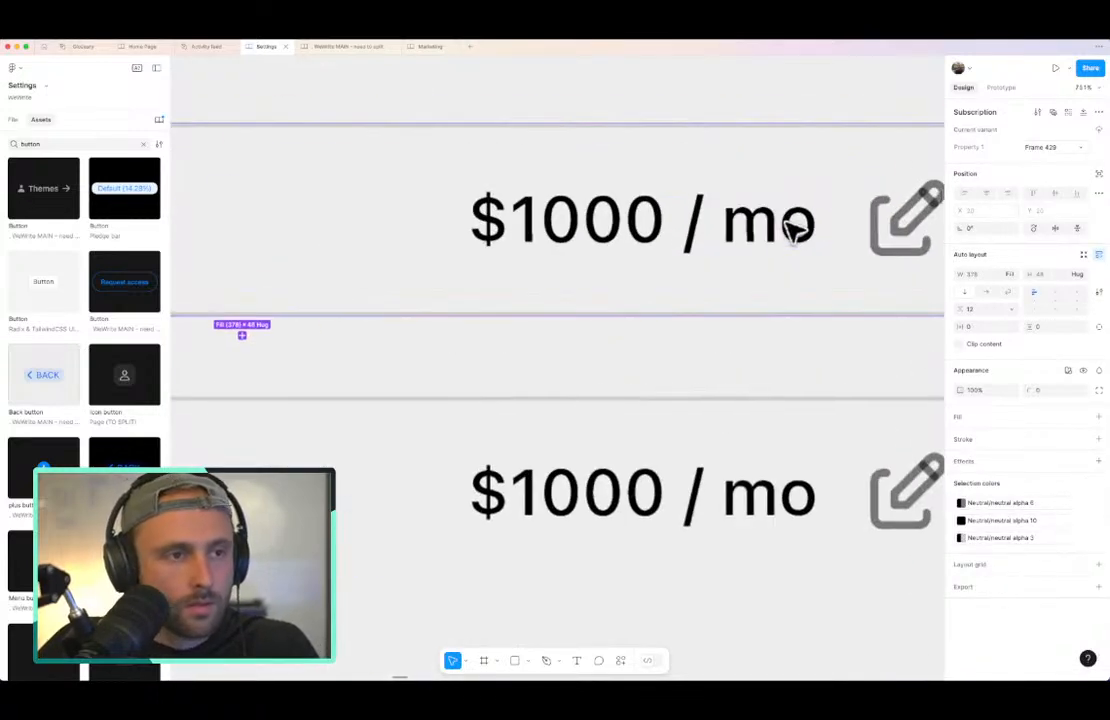
{"action": "left_click", "coordinate": [905, 222]}
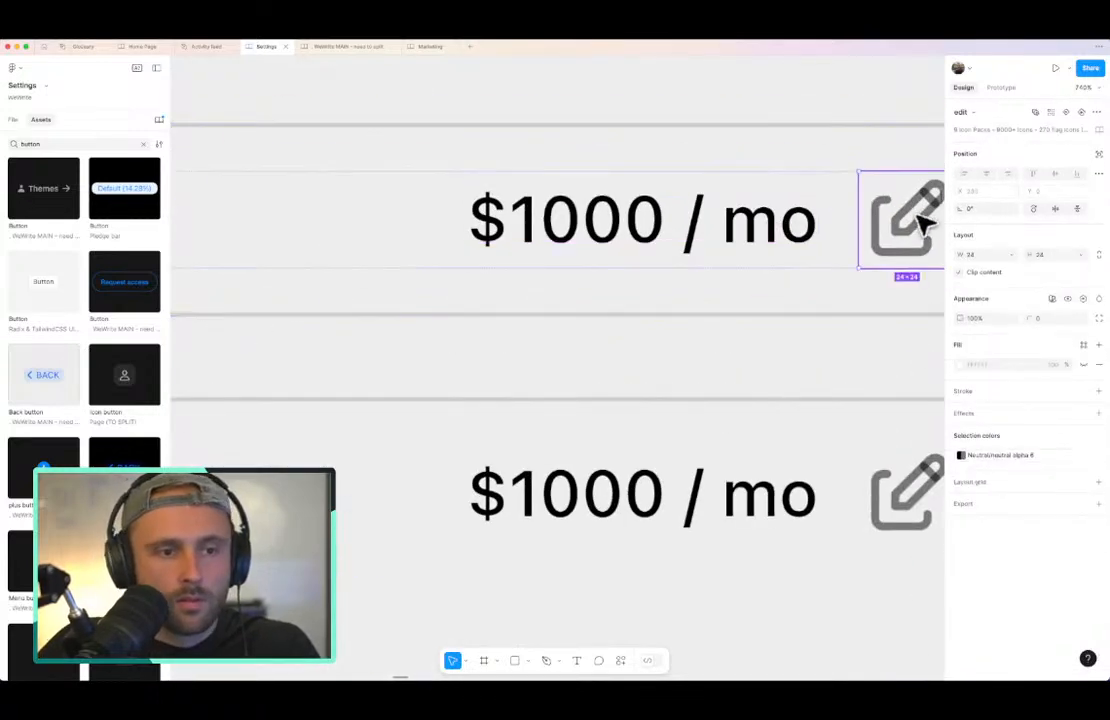
{"action": "left_click", "coordinate": [994, 458]}
{"action": "type", "text": "neutral 6"}
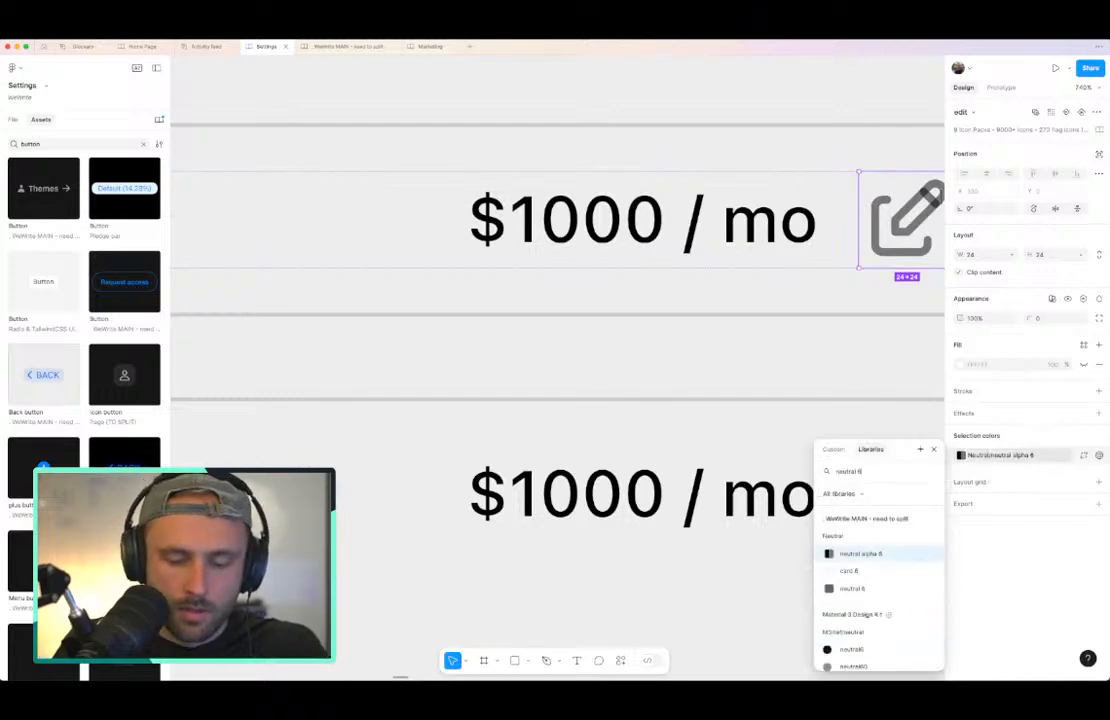
{"action": "left_click", "coordinate": [872, 588]}
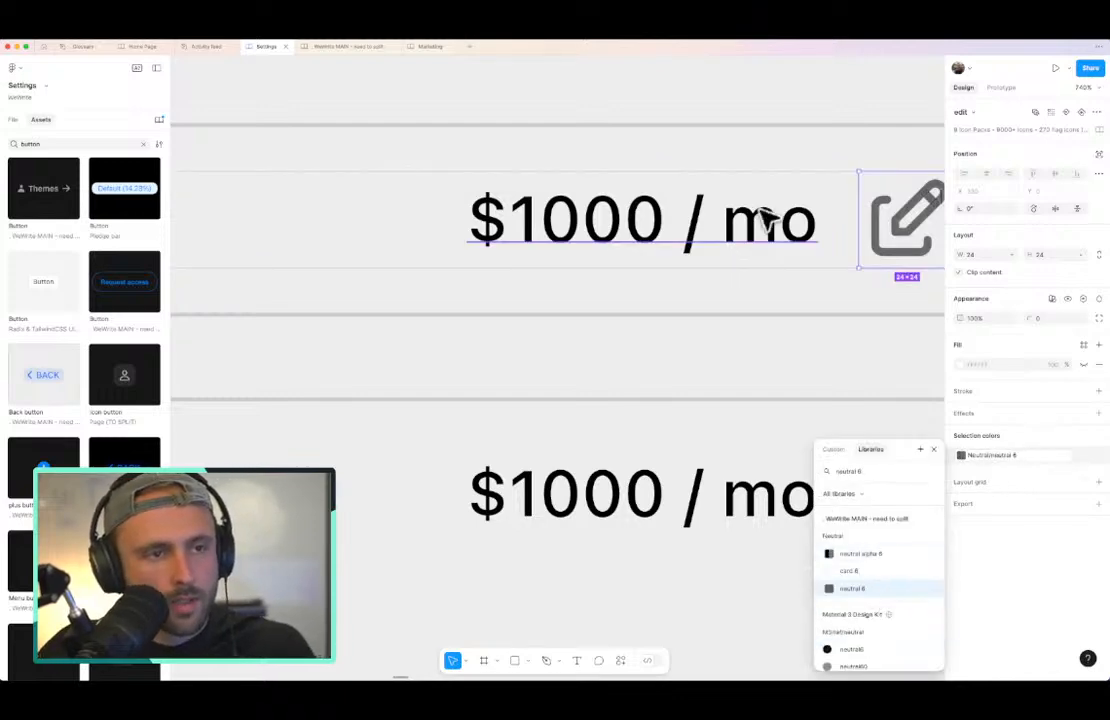
Step: Clear the color library search and apply neutral 5 to the collapsed variant's edit icon
{"action": "scroll", "coordinate": [765, 220], "scroll_direction": "down", "scroll_amount": 5}
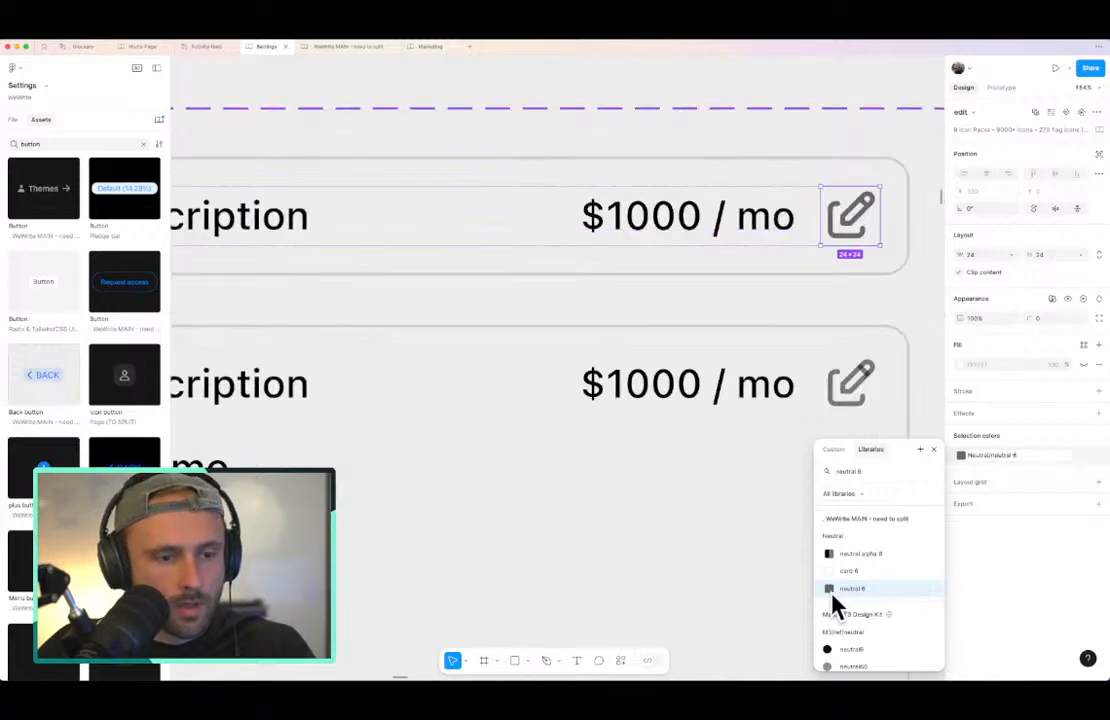
{"action": "left_click", "coordinate": [873, 470]}
{"action": "key", "text": "BackSpace"}
{"action": "key", "text": "BackSpace"}
{"action": "key", "text": "BackSpace"}
{"action": "key", "text": "BackSpace"}
{"action": "key", "text": "BackSpace"}
{"action": "key", "text": "BackSpace"}
{"action": "key", "text": "BackSpace"}
{"action": "key", "text": "BackSpace"}
{"action": "key", "text": "BackSpace"}
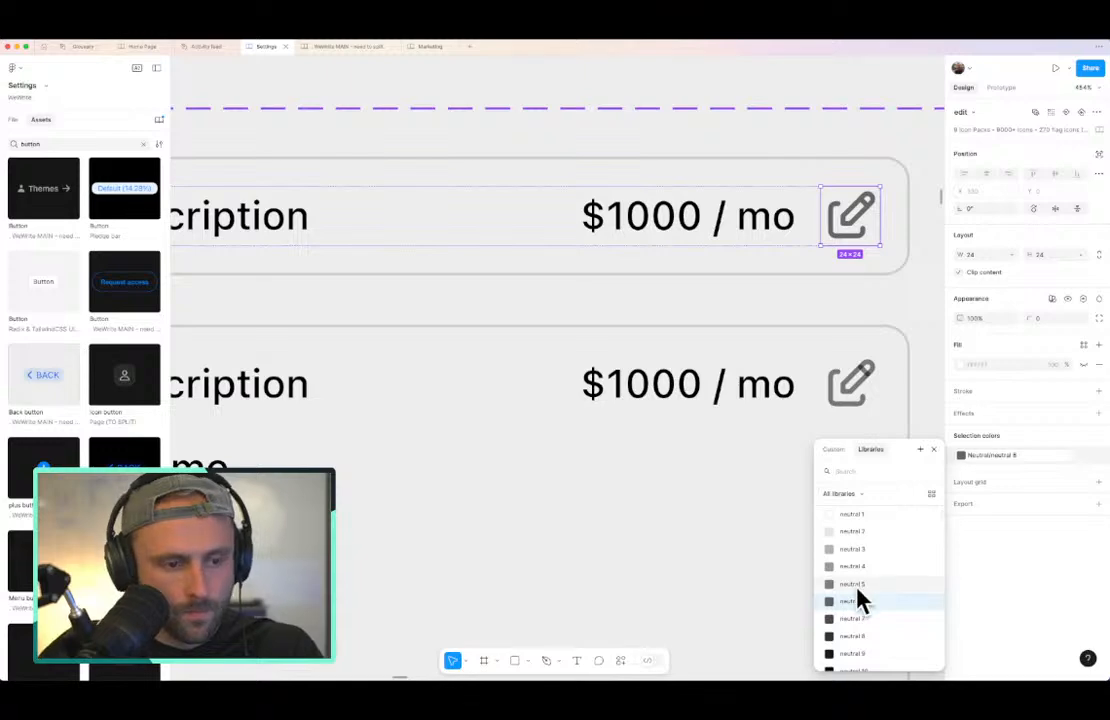
{"action": "left_click", "coordinate": [746, 220]}
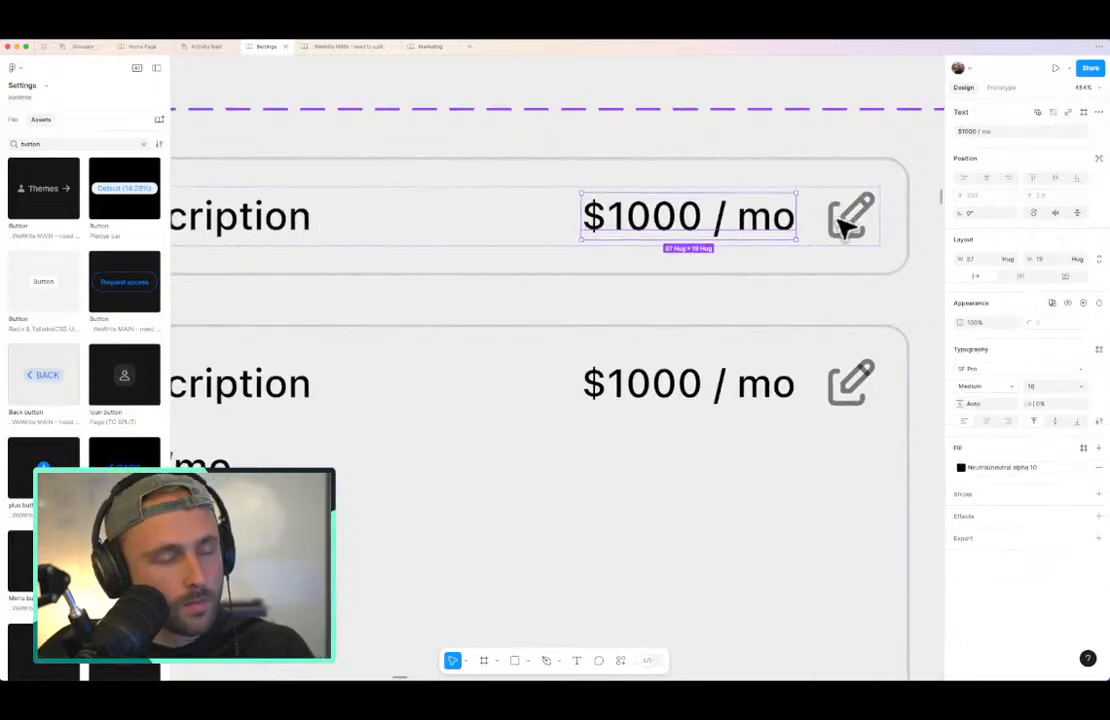
Step: Compare the color of the edit icons in the collapsed and expanded subscription variants
{"action": "left_click", "coordinate": [842, 222]}
{"action": "scroll", "coordinate": [842, 222], "scroll_direction": "down", "scroll_amount": 2}
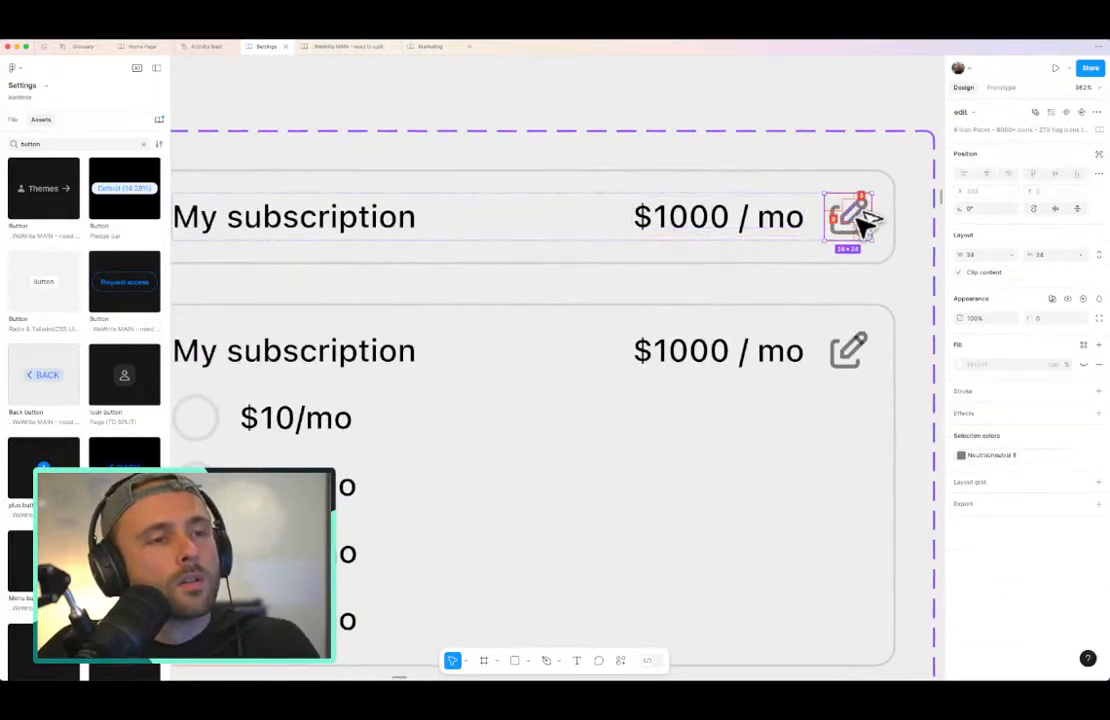
{"action": "left_click", "coordinate": [790, 354]}
{"action": "left_click", "coordinate": [842, 364]}
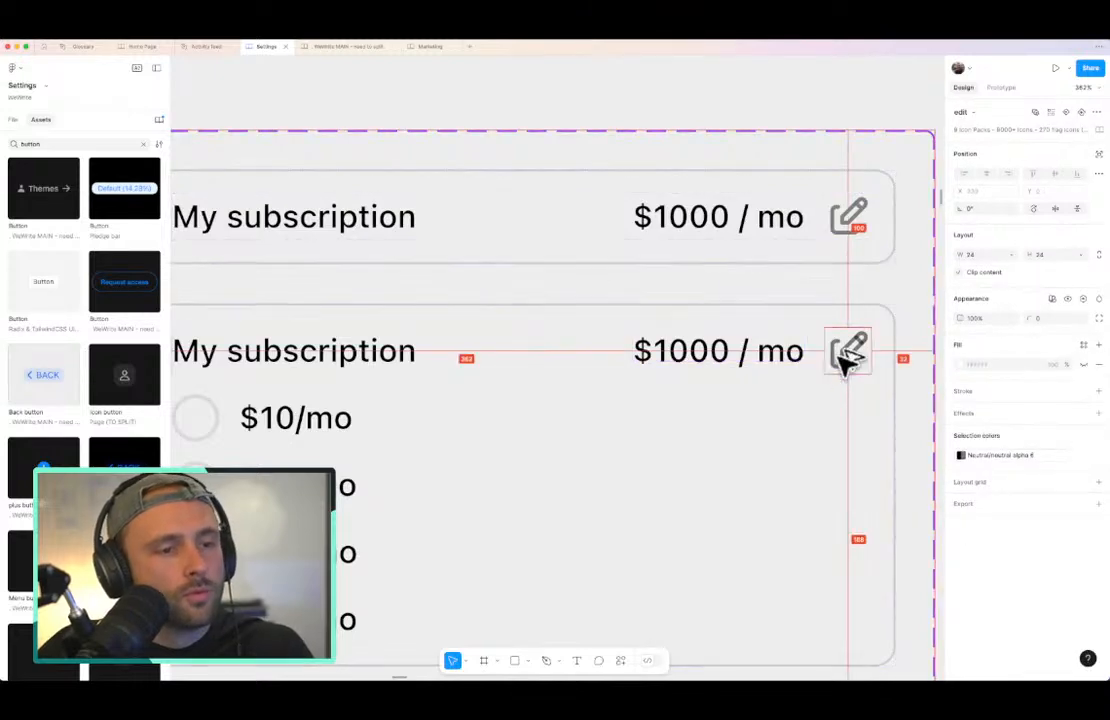
{"action": "left_click", "coordinate": [785, 226]}
{"action": "left_click", "coordinate": [842, 224]}
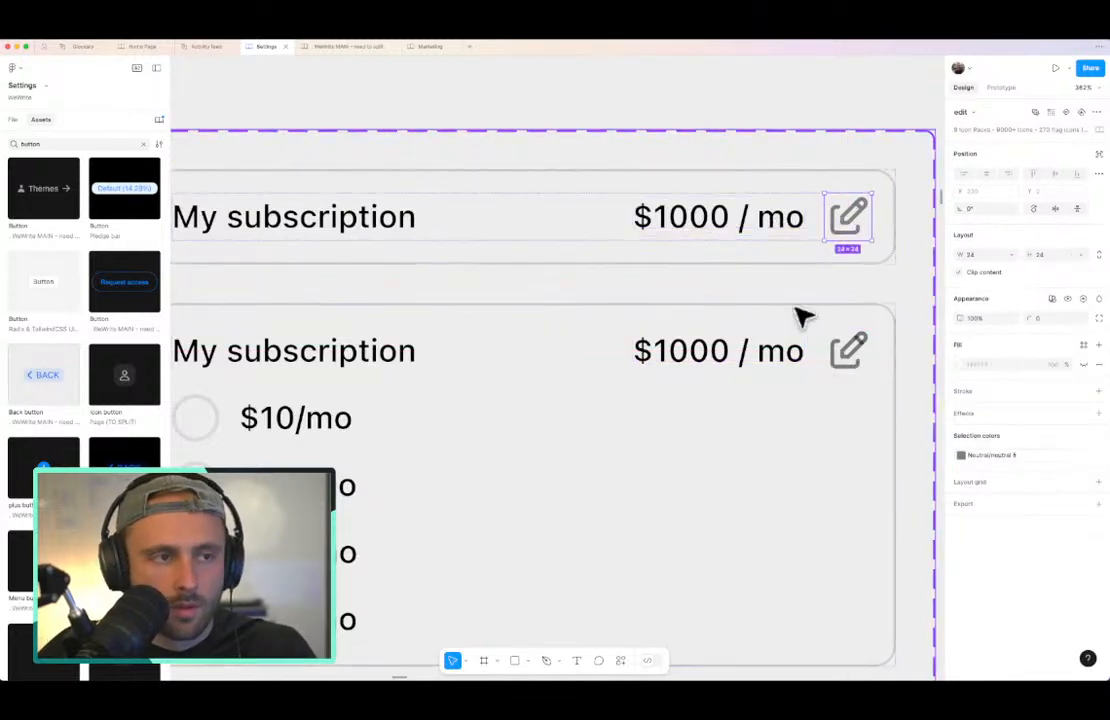
{"action": "left_click", "coordinate": [768, 357]}
{"action": "left_click", "coordinate": [850, 358]}
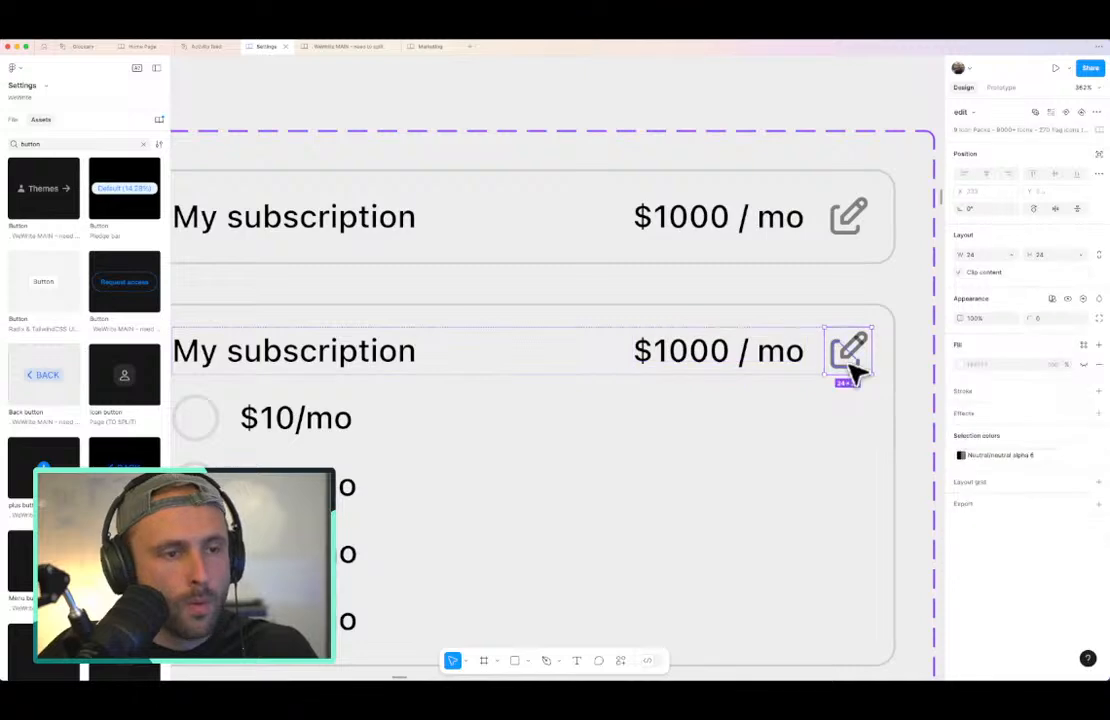
{"action": "scroll", "coordinate": [731, 218], "scroll_direction": "down", "scroll_amount": 5}
{"action": "left_click", "coordinate": [706, 118]}
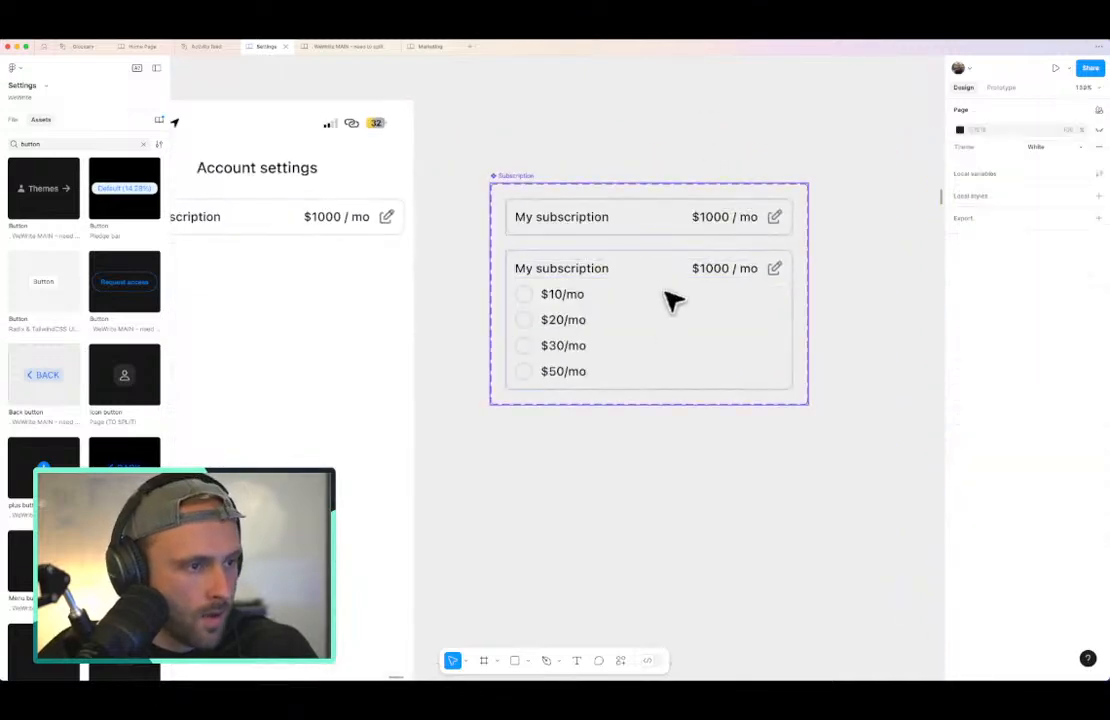
{"action": "scroll", "coordinate": [655, 318], "scroll_direction": "up", "scroll_amount": 3}
{"action": "scroll", "coordinate": [736, 141], "scroll_direction": "right", "scroll_amount": 1}
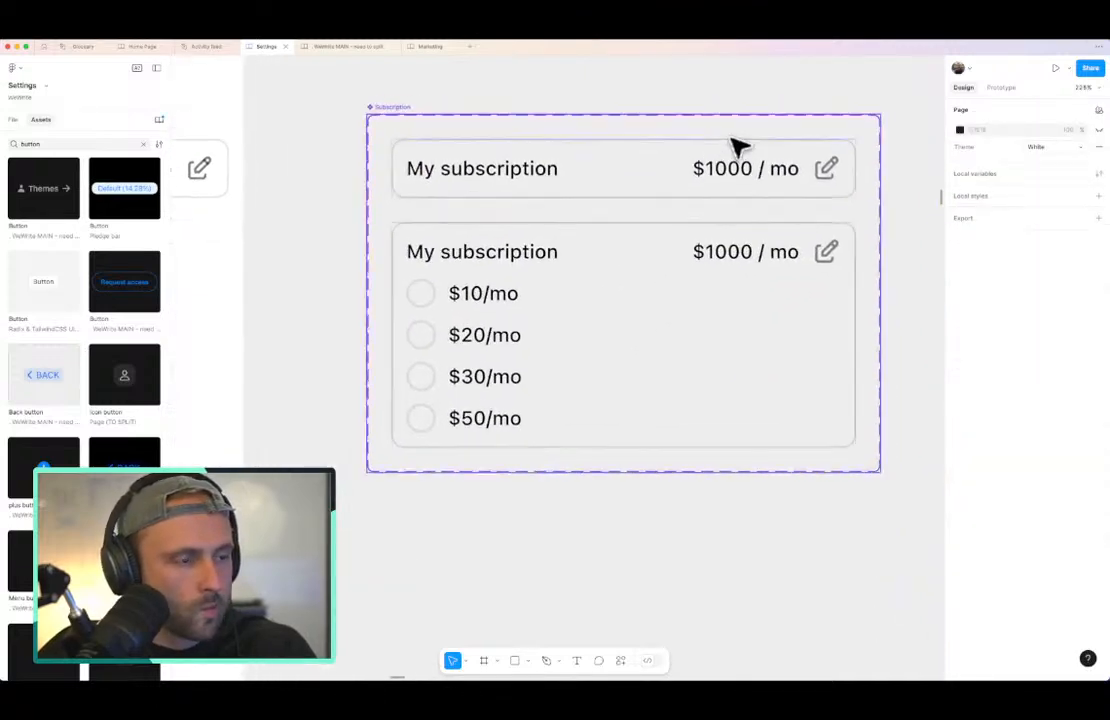
{"action": "left_click", "coordinate": [492, 376]}
{"action": "double_click", "coordinate": [492, 376]}
{"action": "double_click", "coordinate": [719, 168]}
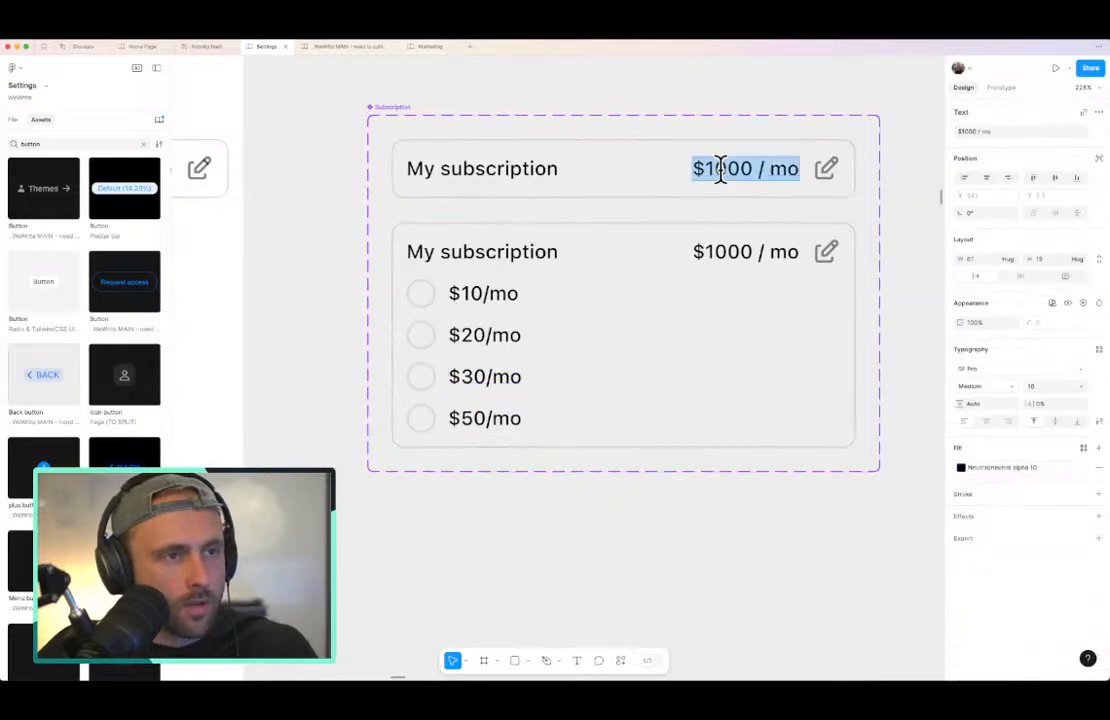
{"action": "key", "text": "Escape"}
{"action": "left_click", "coordinate": [476, 383]}
{"action": "left_click", "coordinate": [474, 384]}
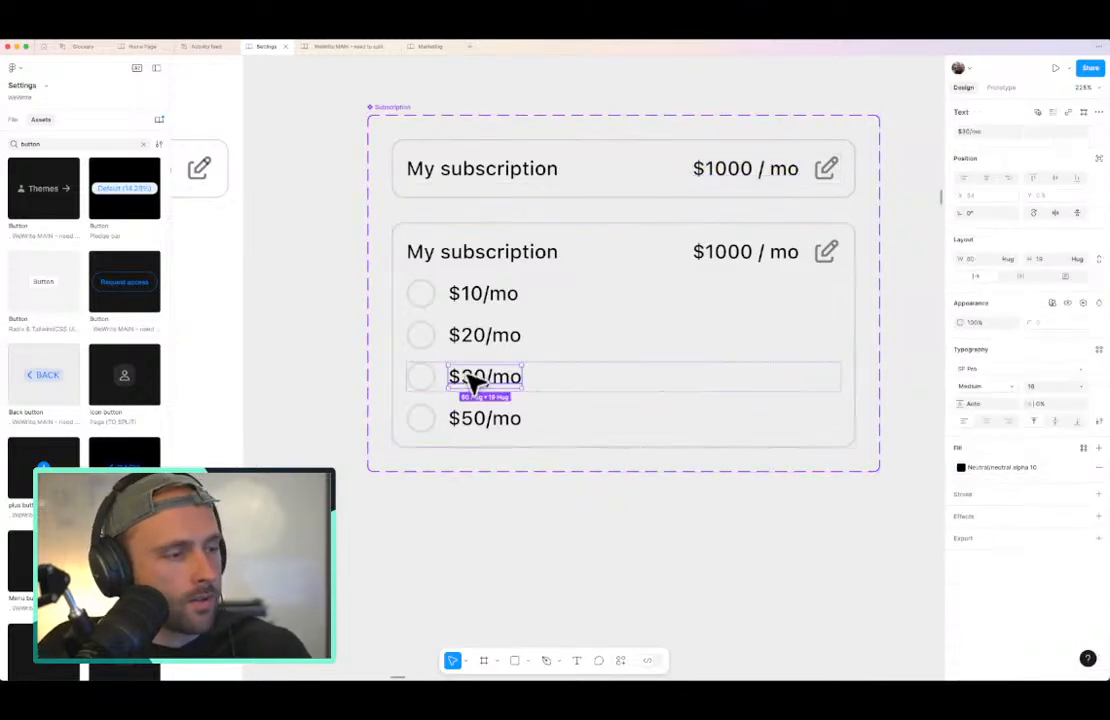
Step: Duplicate the $50/mo option row twice in the expanded subscription variant
{"action": "left_click", "coordinate": [483, 421]}
{"action": "key", "text": "super+d"}
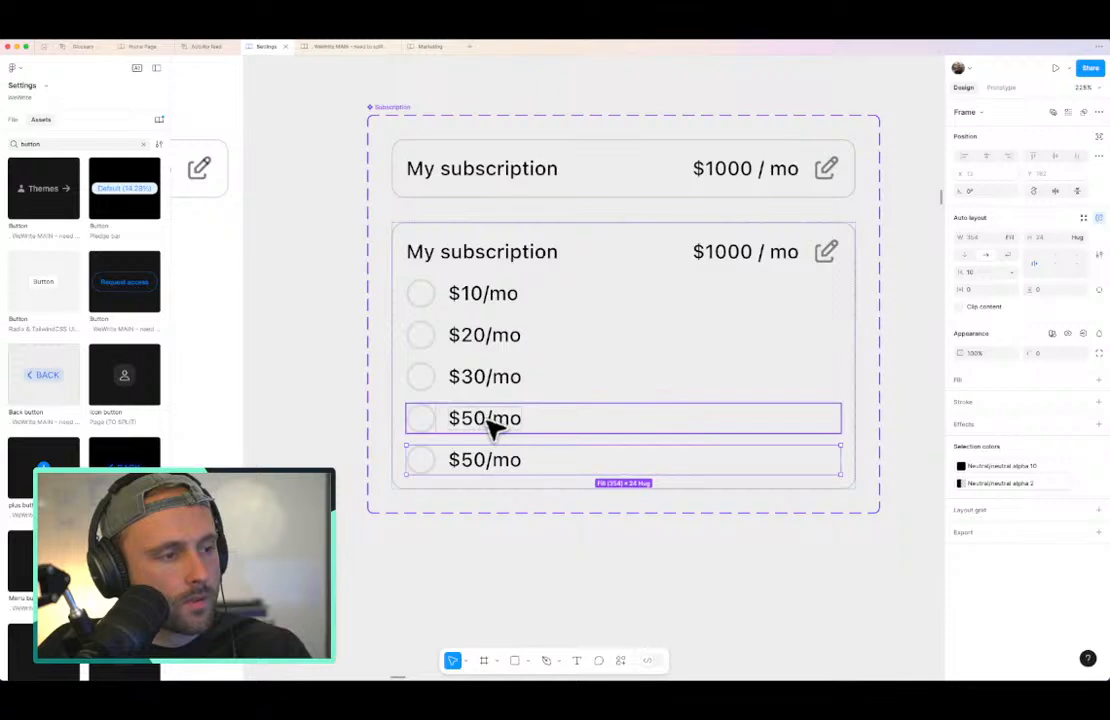
{"action": "key", "text": "super+d"}
Step: Change the labels of the two duplicated option rows to $100/mo and Custom
{"action": "double_click", "coordinate": [490, 460]}
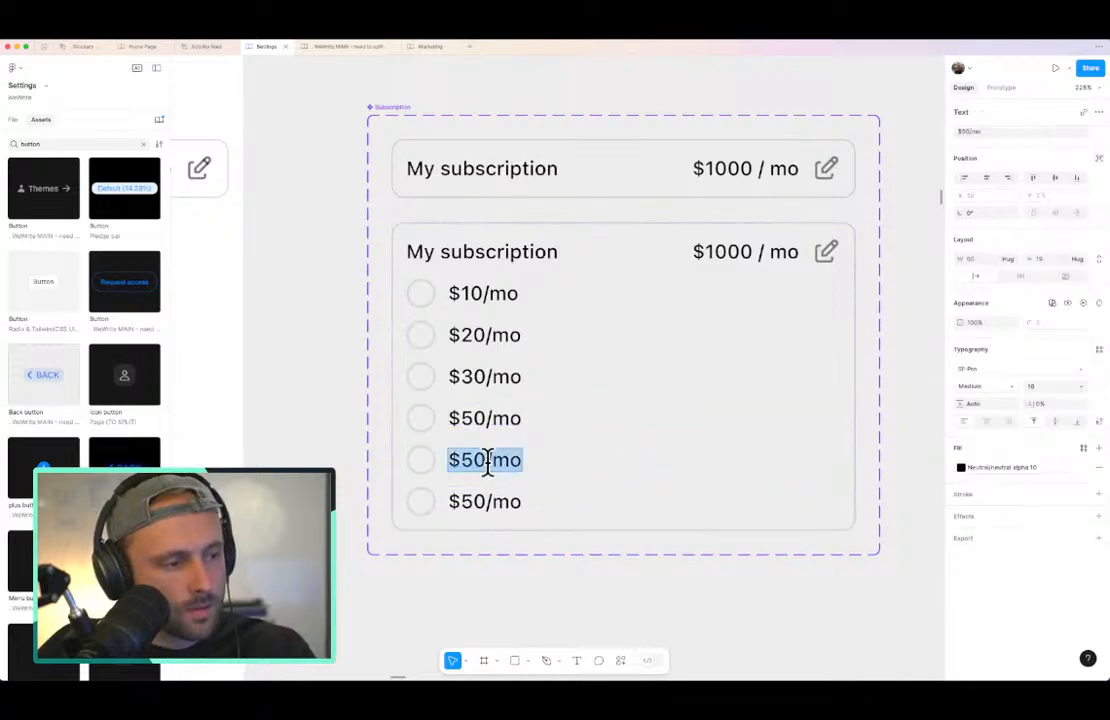
{"action": "left_click", "coordinate": [487, 459]}
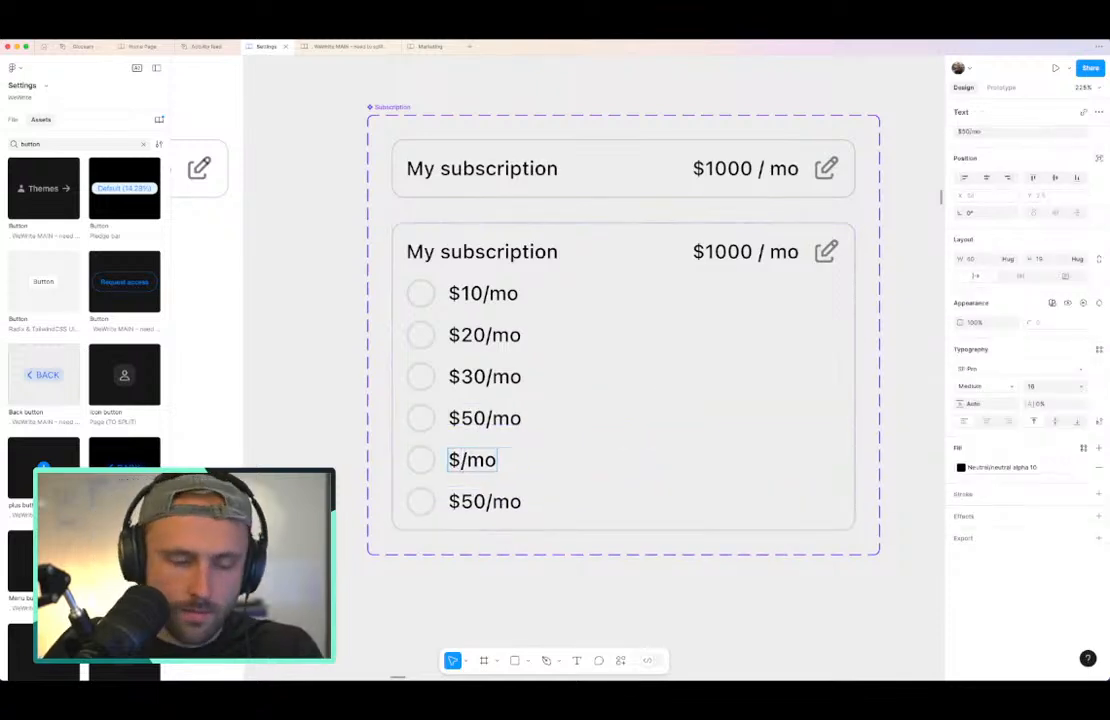
{"action": "type", "text": "100"}
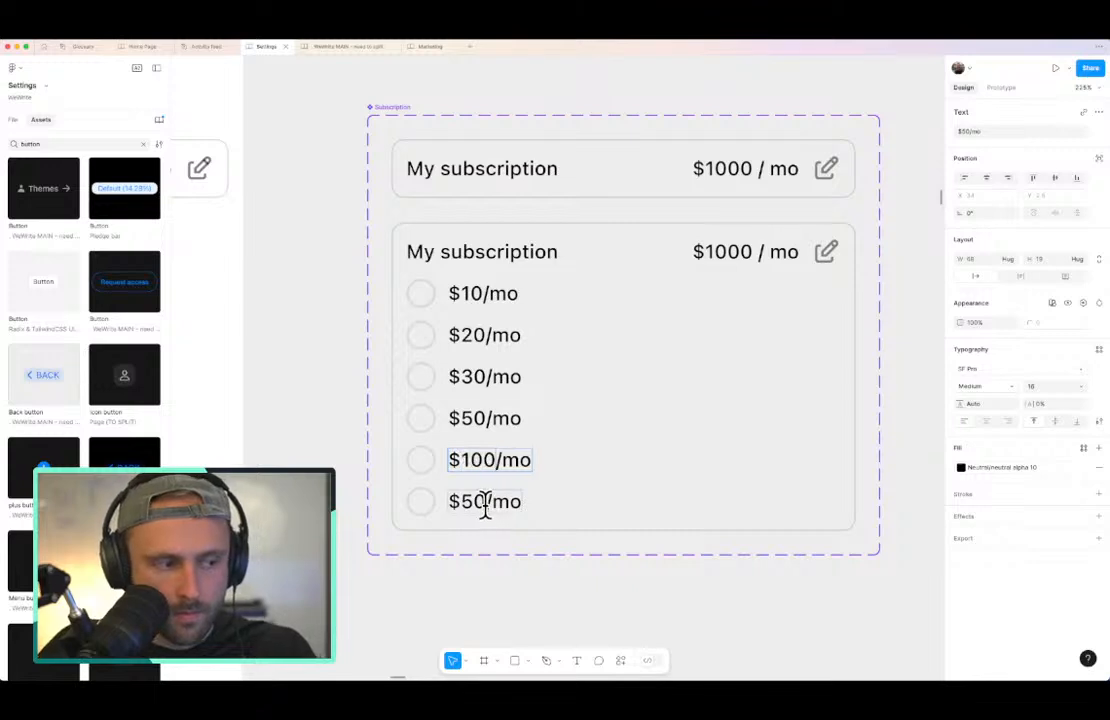
{"action": "double_click", "coordinate": [485, 503]}
{"action": "type", "text": "Custom"}
{"action": "key", "text": "Escape"}
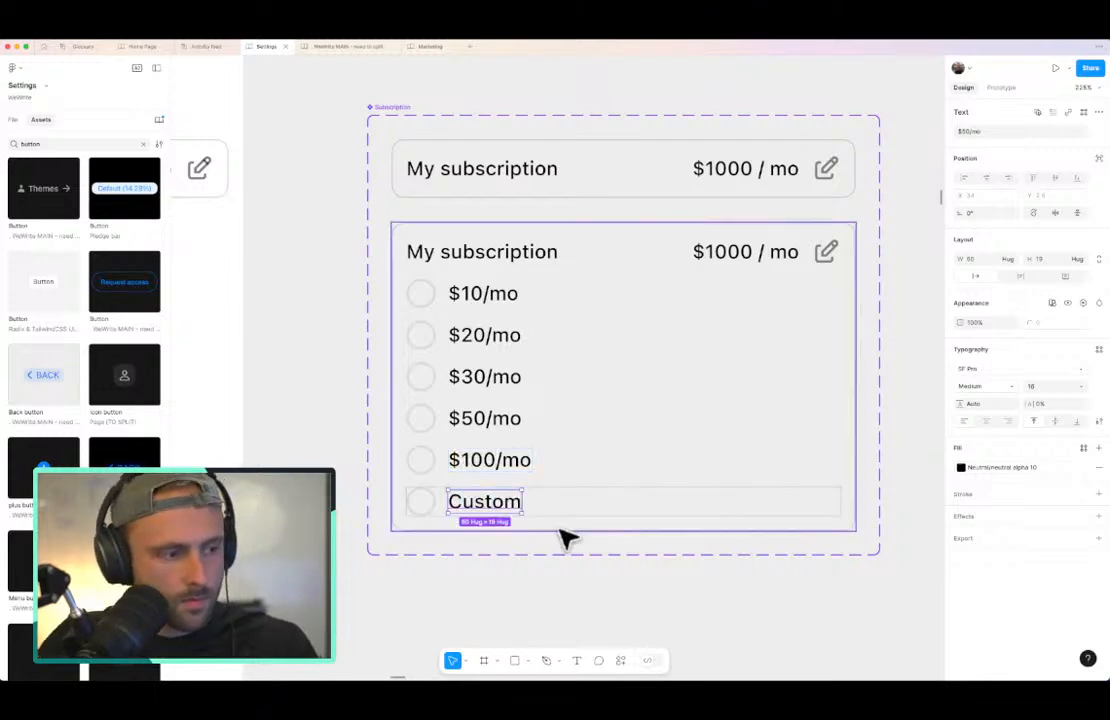
Step: Switch the radio dot of the Custom option row to its active state
{"action": "left_click", "coordinate": [592, 466]}
{"action": "left_click", "coordinate": [508, 510]}
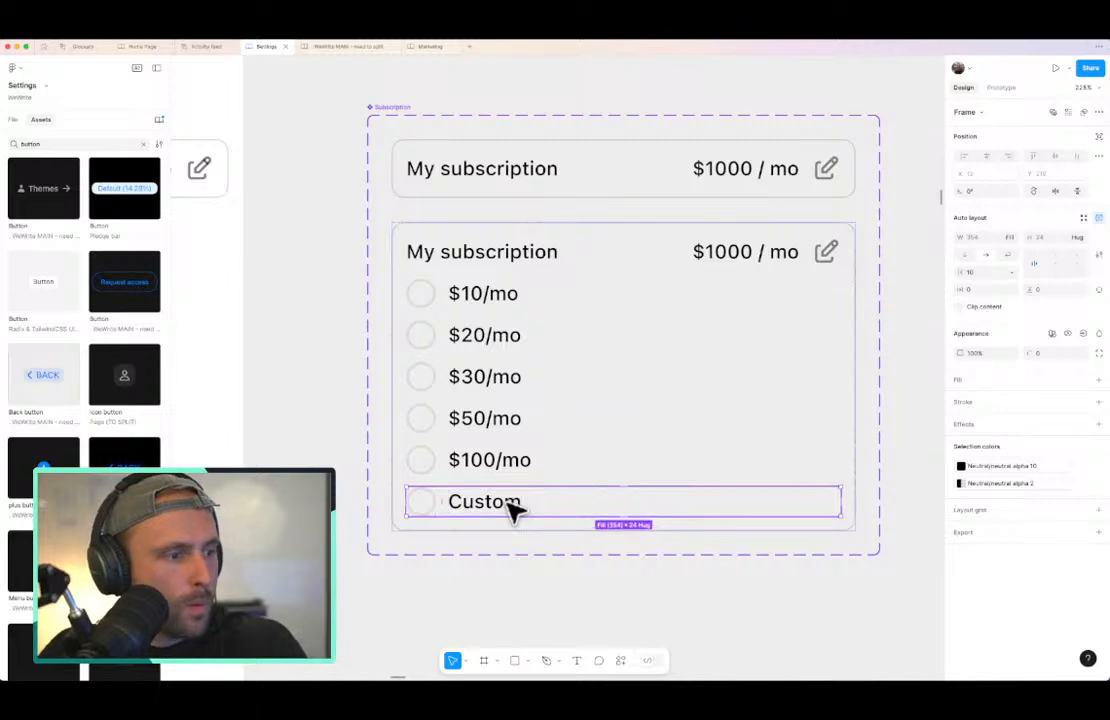
{"action": "left_click", "coordinate": [427, 503]}
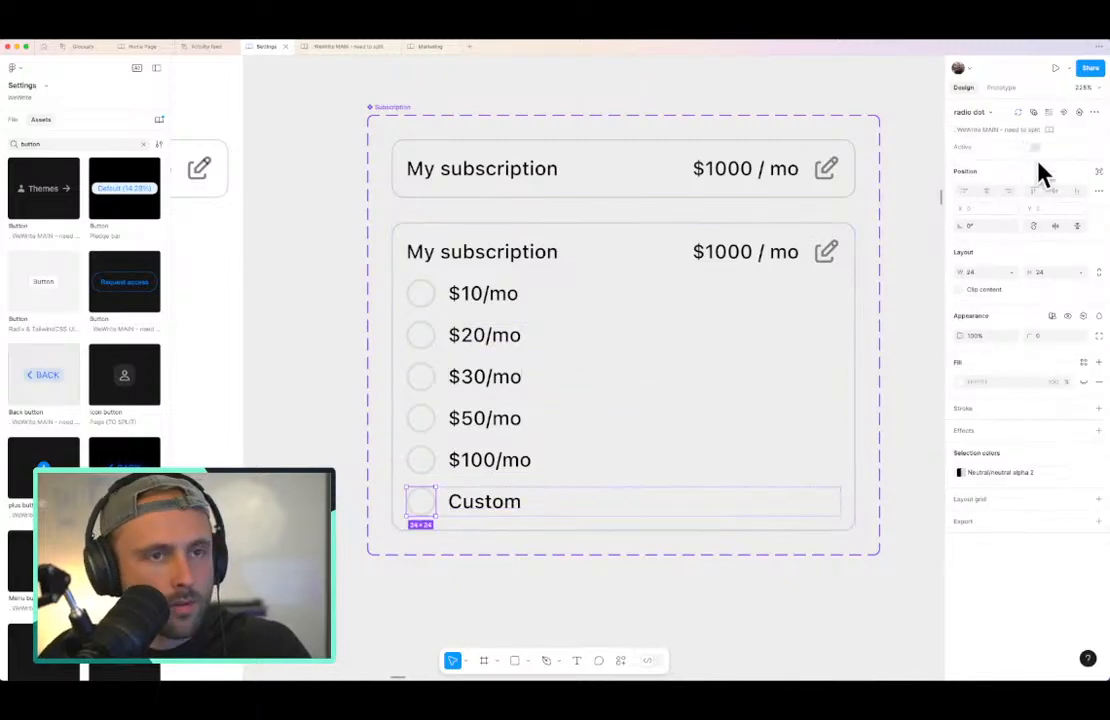
{"action": "left_click", "coordinate": [1034, 149]}
Step: Copy the $1000 / mo price text from the collapsed variant into the Custom option row
{"action": "left_click", "coordinate": [506, 508]}
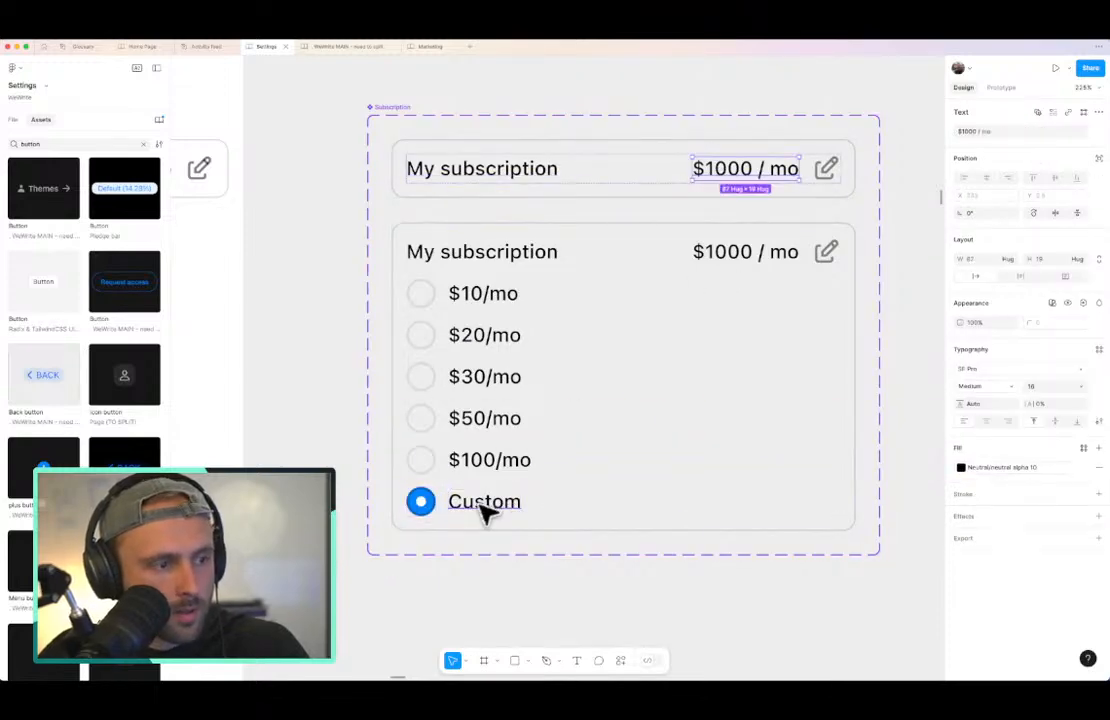
{"action": "left_click", "coordinate": [590, 508]}
{"action": "key", "text": "ctrl+v"}
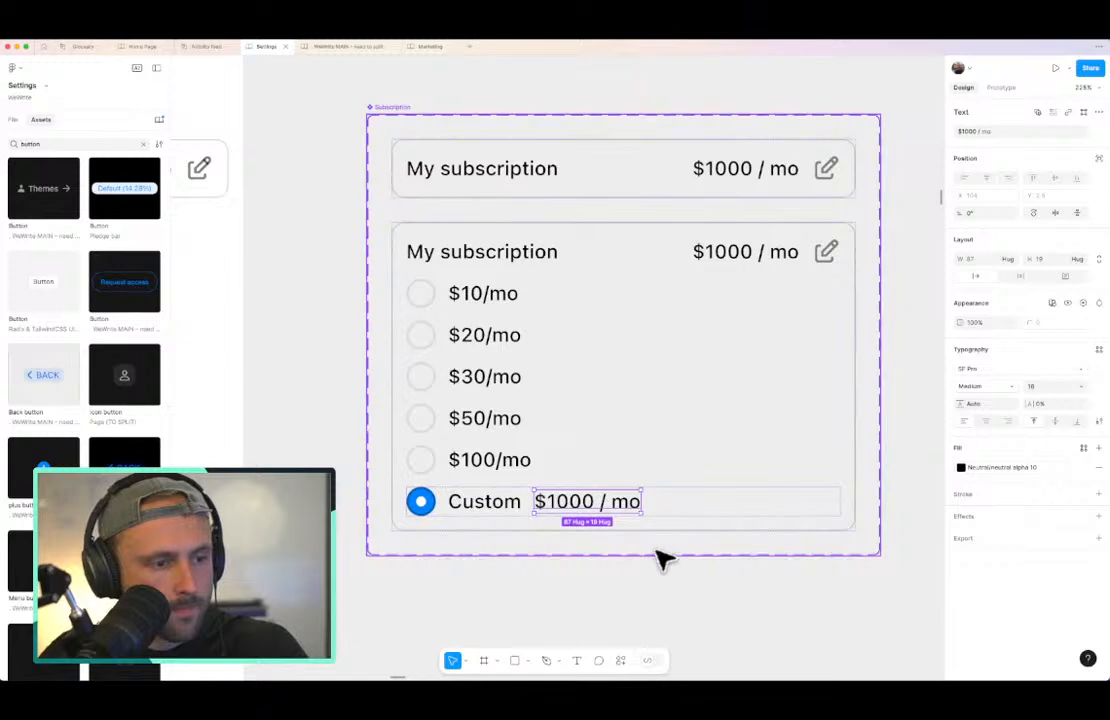
Step: Wrap the Custom row's radio dot and label in an auto layout frame with its width set to Fill container
{"action": "left_click", "coordinate": [421, 504]}
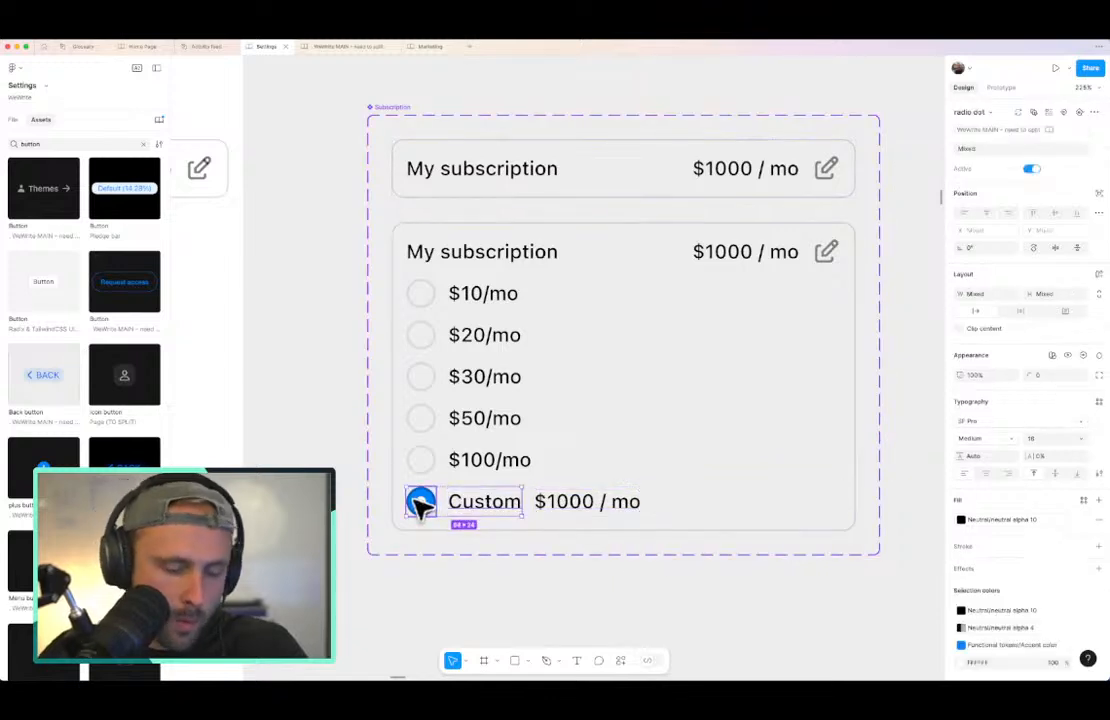
{"action": "key", "text": "shift+a"}
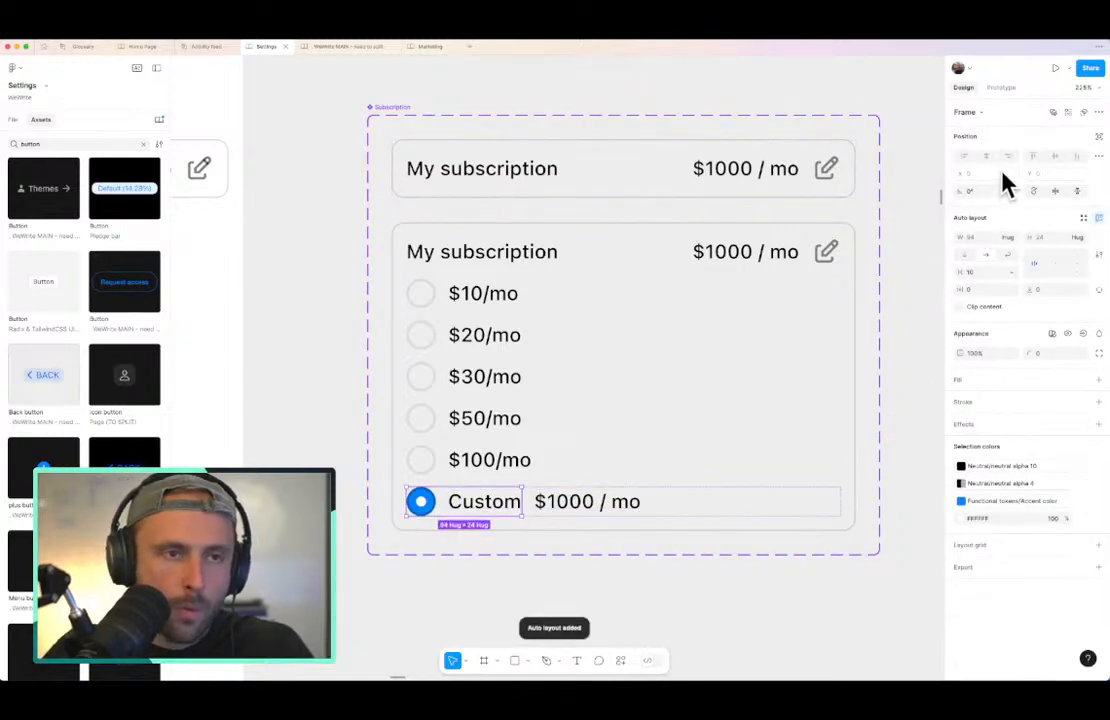
{"action": "left_click", "coordinate": [1008, 238]}
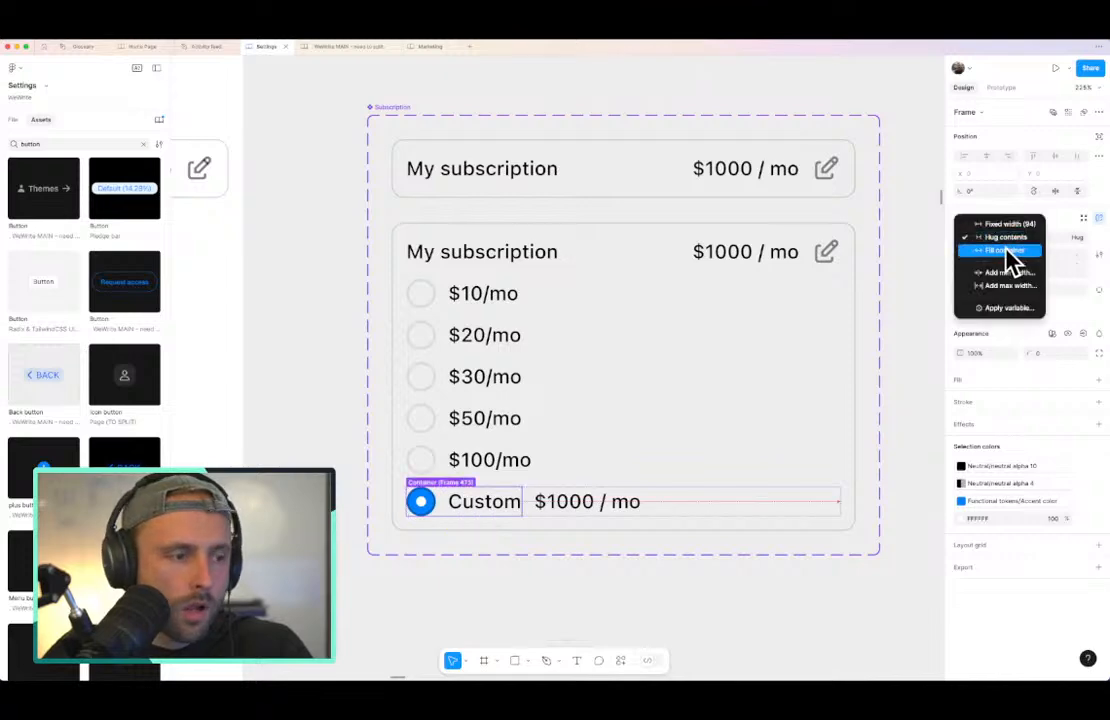
{"action": "left_click", "coordinate": [1009, 256]}
{"action": "left_click", "coordinate": [649, 470]}
{"action": "left_click", "coordinate": [798, 510]}
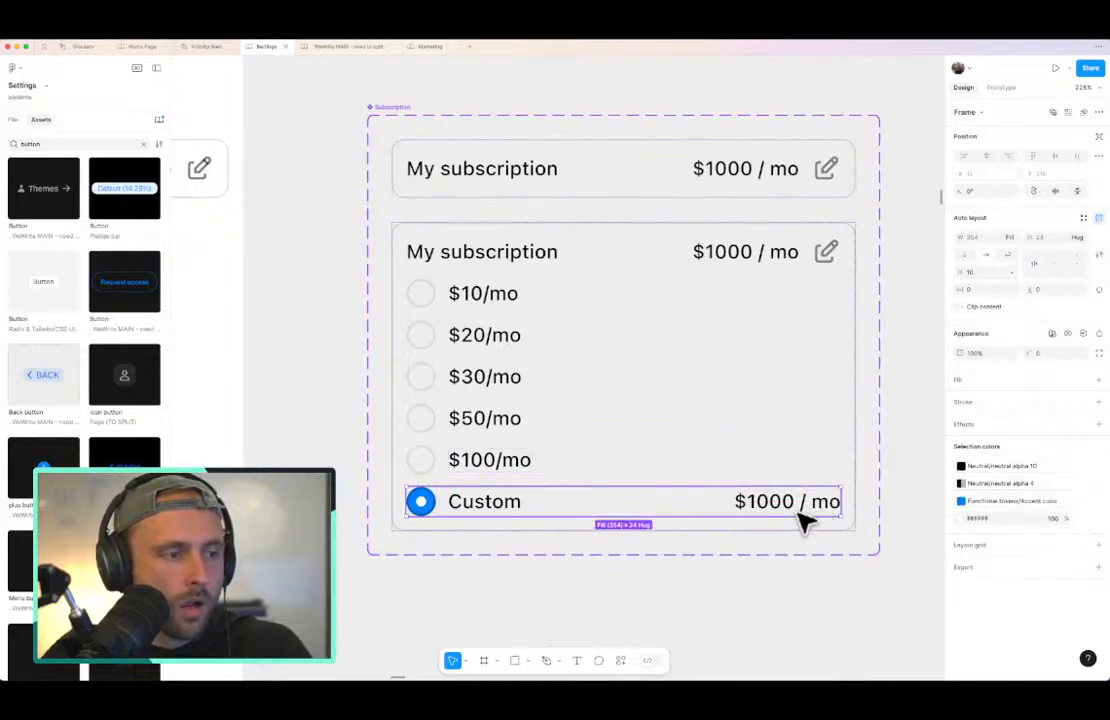
{"action": "left_click", "coordinate": [733, 600]}
Step: Copy the edit icon from the expanded variant's header into the Custom option row, after its $1000 / mo price
{"action": "scroll", "coordinate": [551, 415], "scroll_direction": "down", "scroll_amount": 2}
{"action": "scroll", "coordinate": [558, 424], "scroll_direction": "down", "scroll_amount": 3}
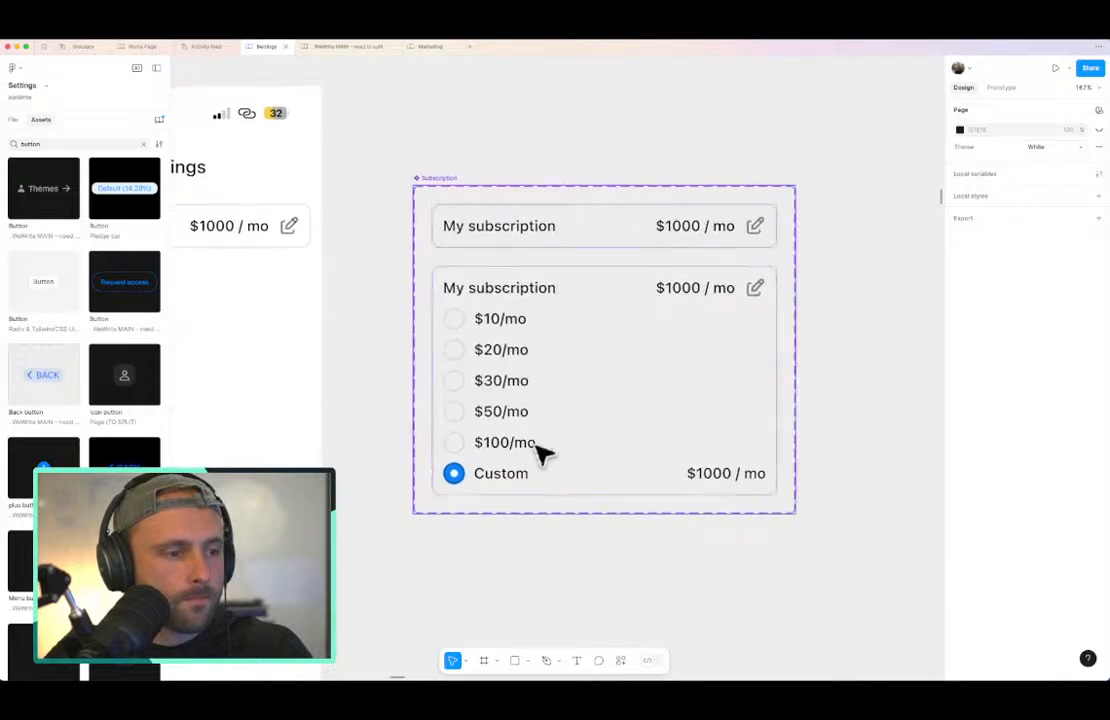
{"action": "left_click", "coordinate": [657, 450]}
{"action": "left_click", "coordinate": [690, 286], "text": "super"}
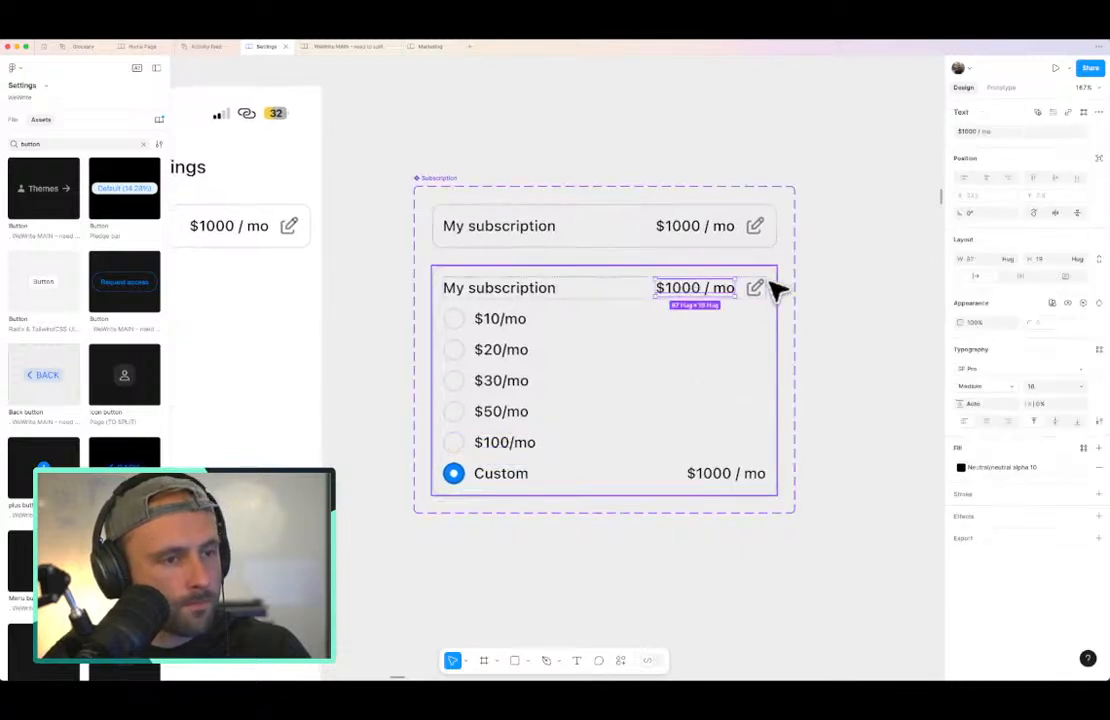
{"action": "left_click", "coordinate": [770, 284]}
{"action": "left_click", "coordinate": [698, 293], "text": "super"}
{"action": "left_click", "coordinate": [756, 289]}
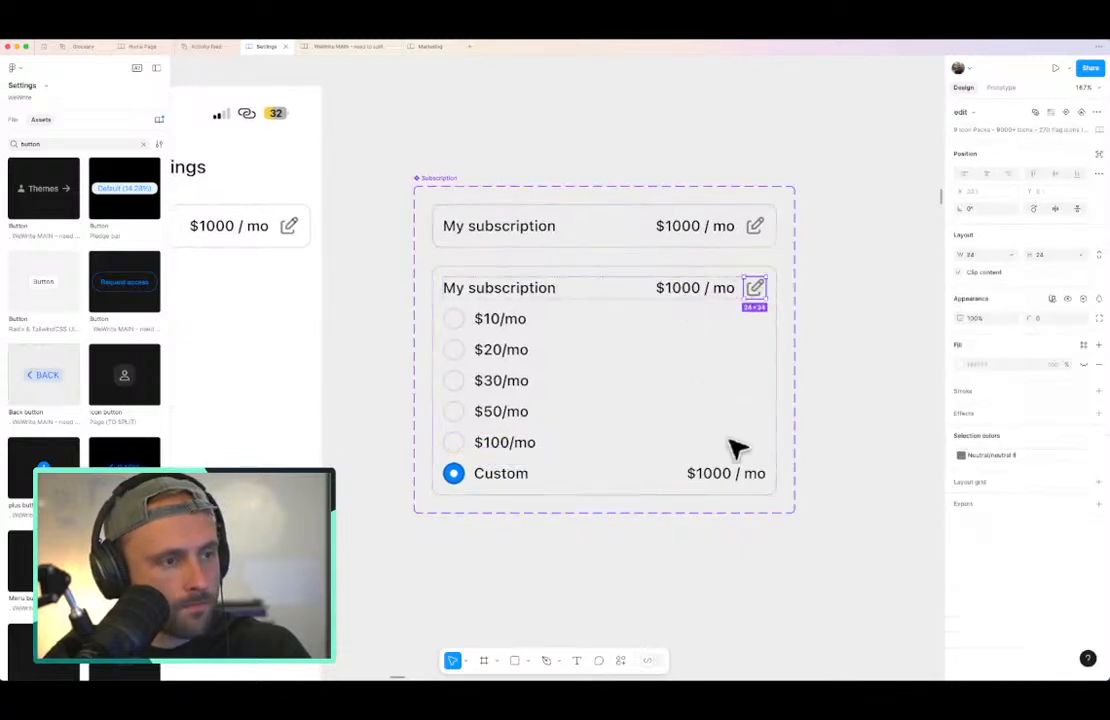
{"action": "left_click", "coordinate": [508, 478]}
{"action": "left_click", "coordinate": [700, 475]}
{"action": "key", "text": "super+v"}
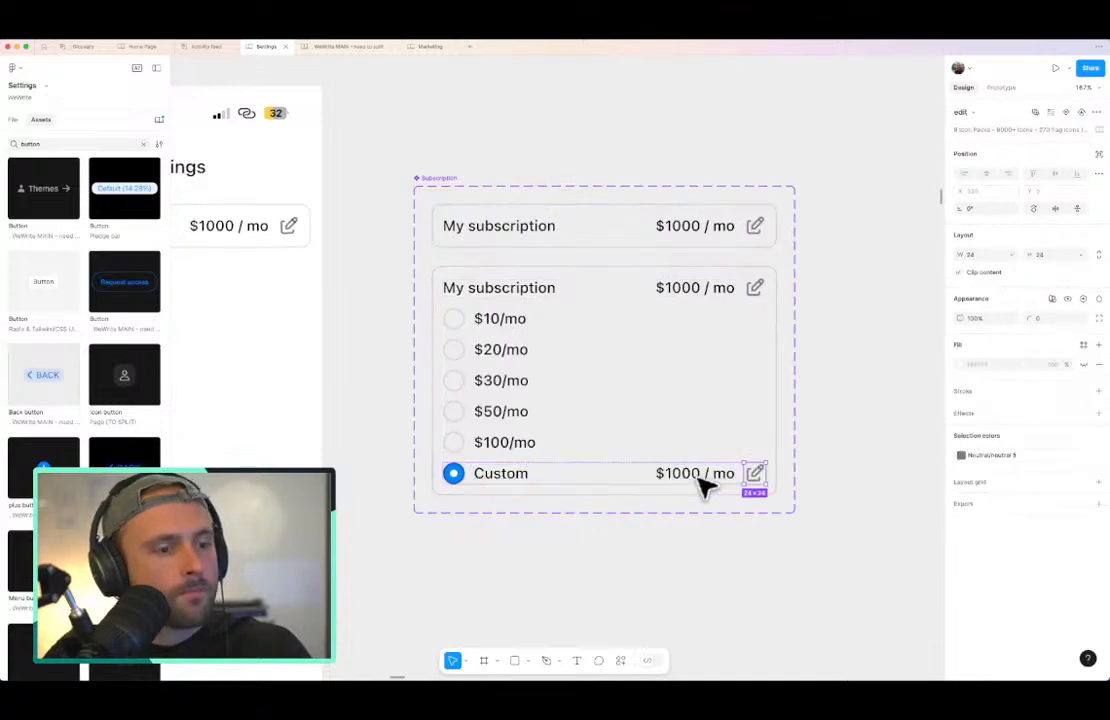
{"action": "left_click", "coordinate": [788, 537]}
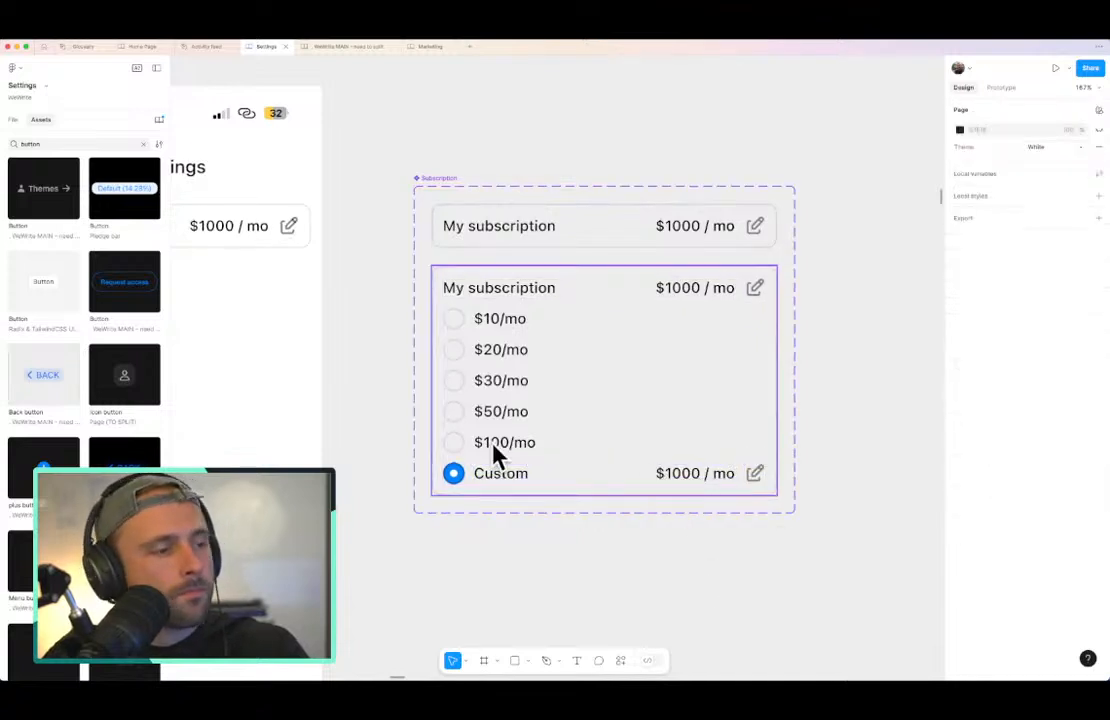
{"action": "left_click", "coordinate": [619, 516]}
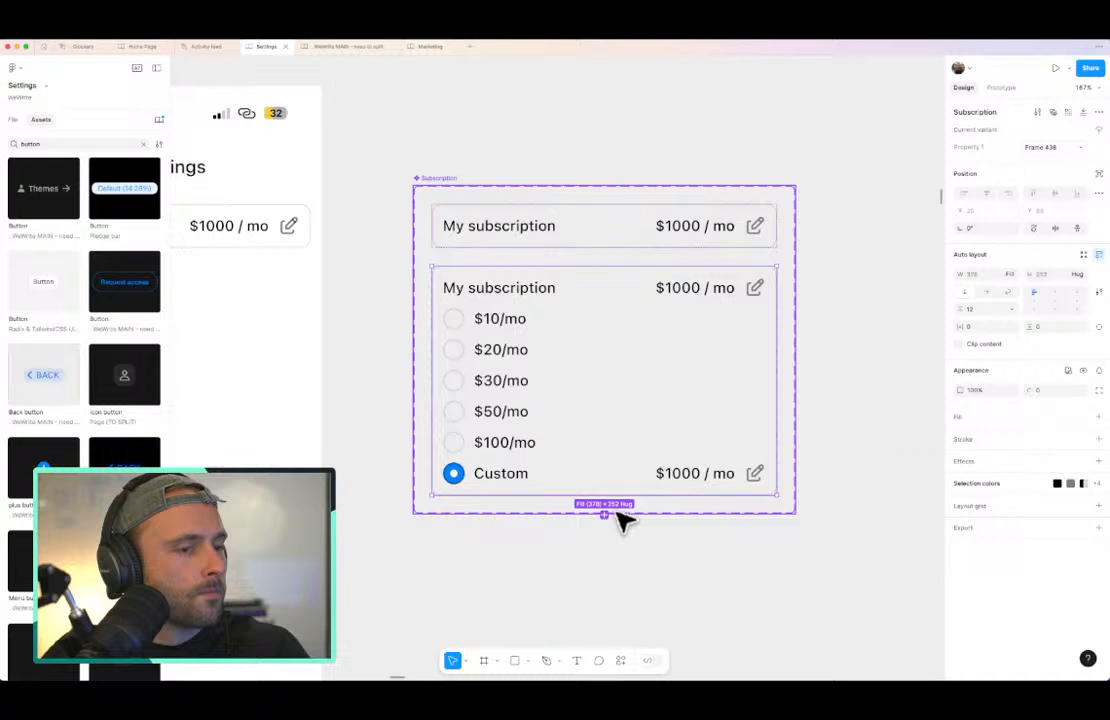
{"action": "left_click", "coordinate": [766, 557]}
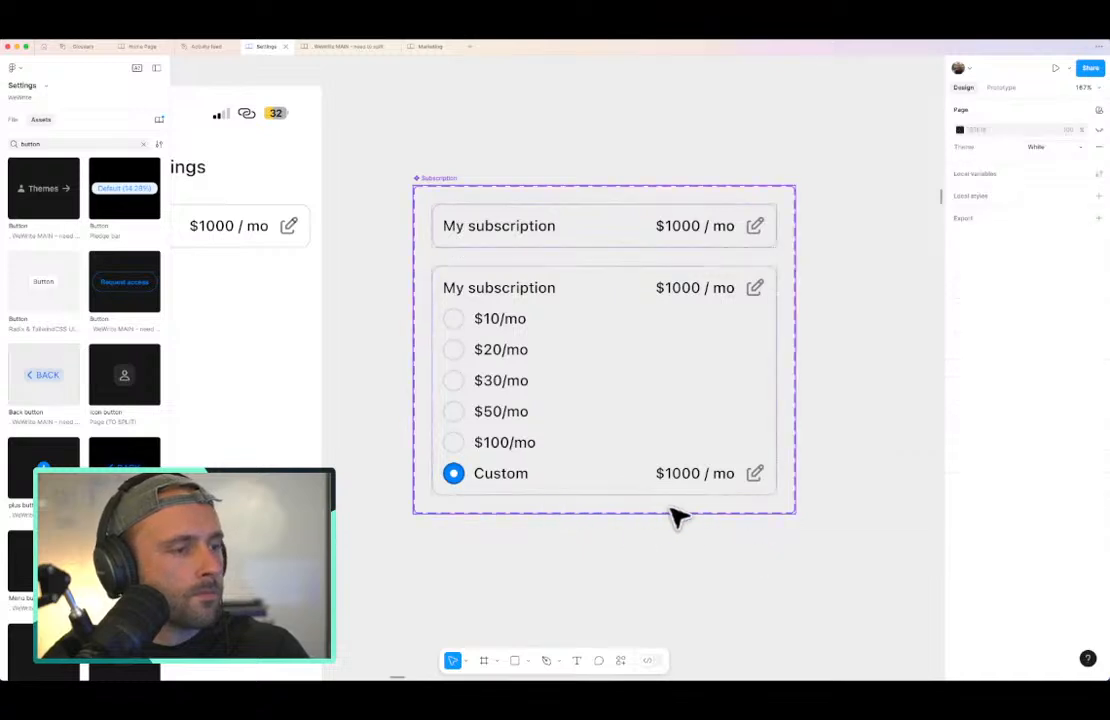
{"action": "left_click", "coordinate": [701, 230]}
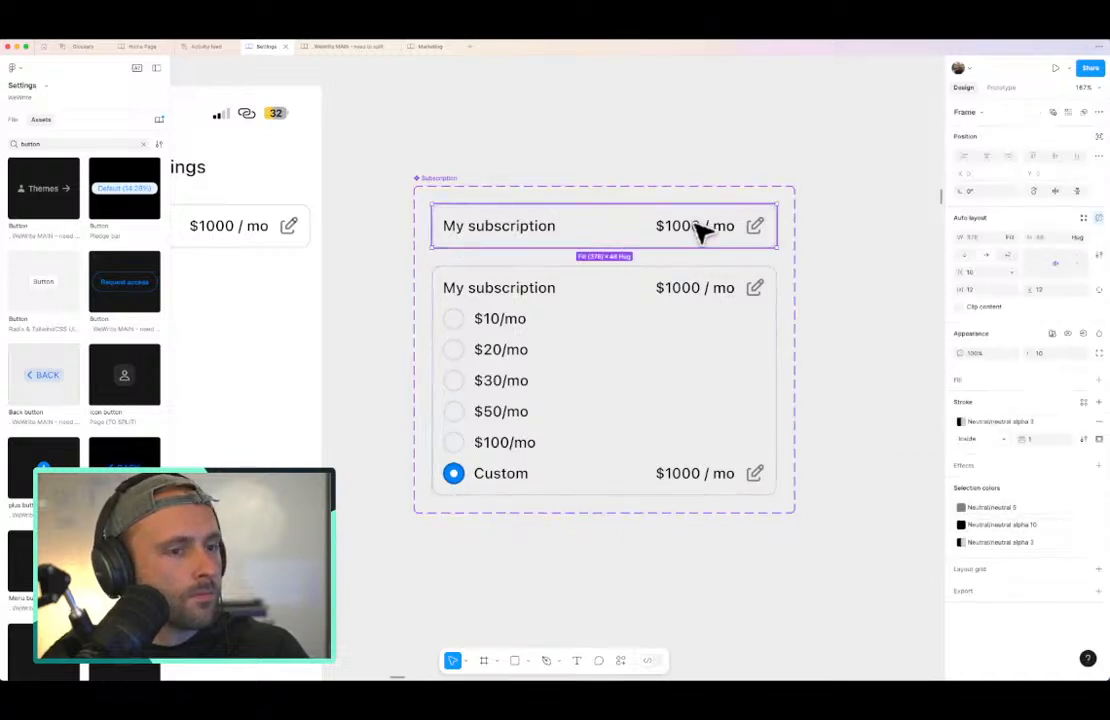
{"action": "left_click", "coordinate": [368, 150]}
Step: Add an instance of the Themes Button component, with type Solid, below the Custom option row in the expanded variant
{"action": "left_click_drag", "start_coordinate": [30, 198], "coordinate": [765, 95]}
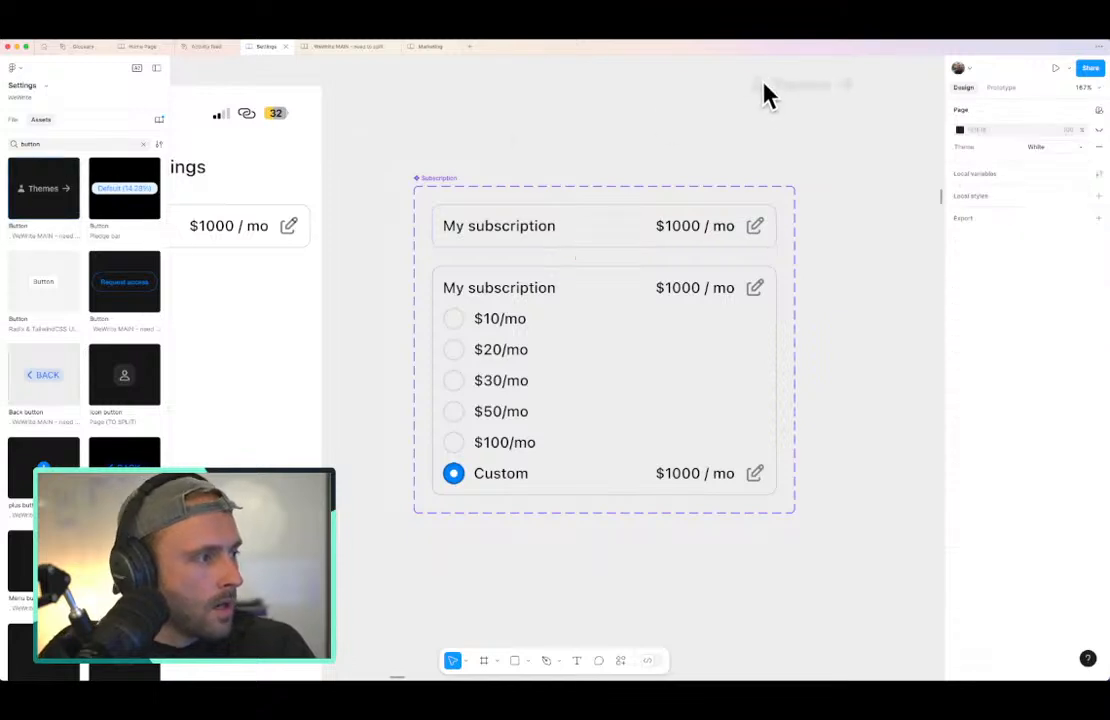
{"action": "left_click_drag", "start_coordinate": [823, 170], "coordinate": [823, 170]}
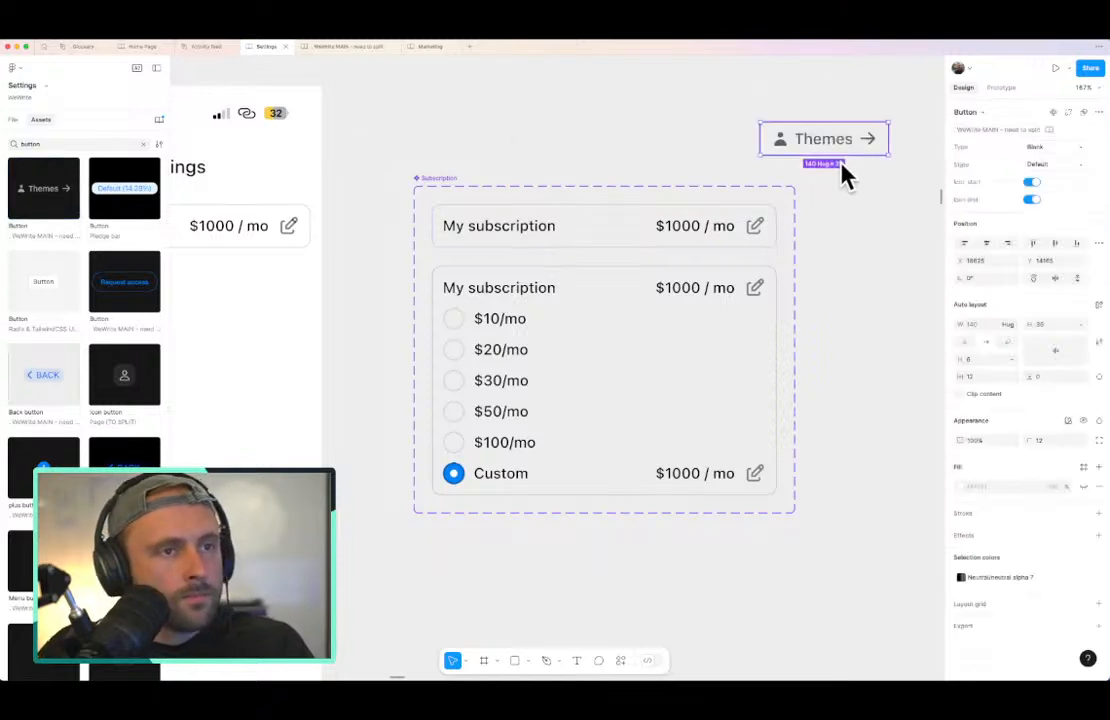
{"action": "left_click", "coordinate": [1050, 147]}
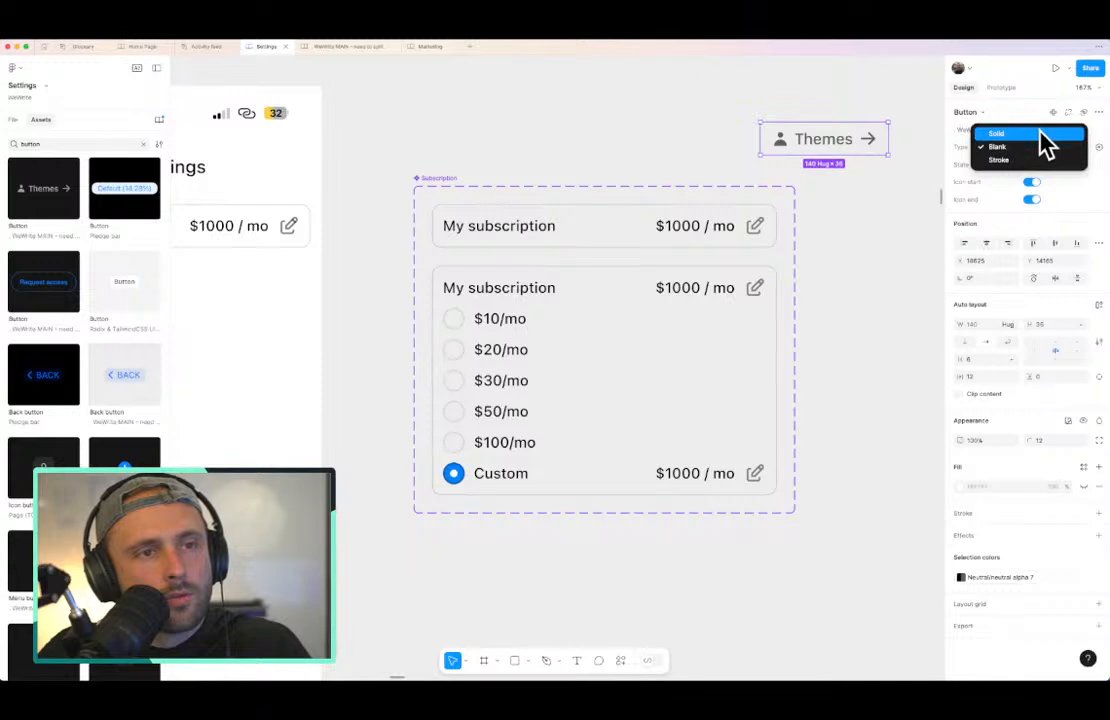
{"action": "left_click", "coordinate": [1040, 132]}
{"action": "left_click_drag", "start_coordinate": [862, 153], "coordinate": [622, 462]}
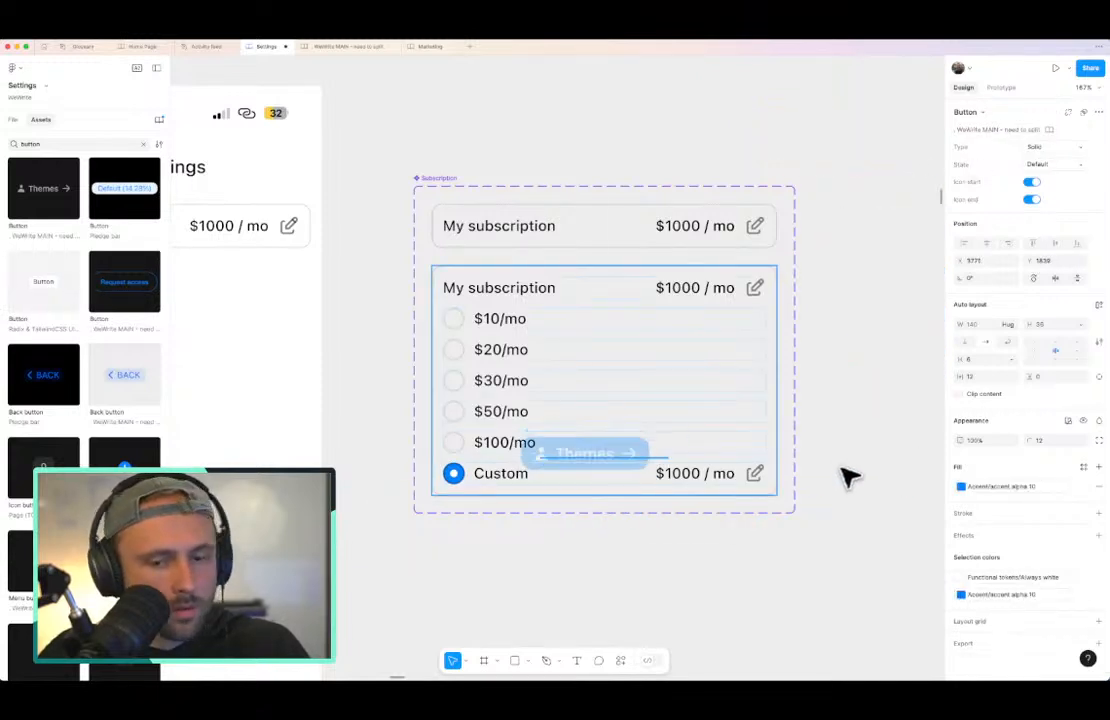
{"action": "key", "text": "Down"}
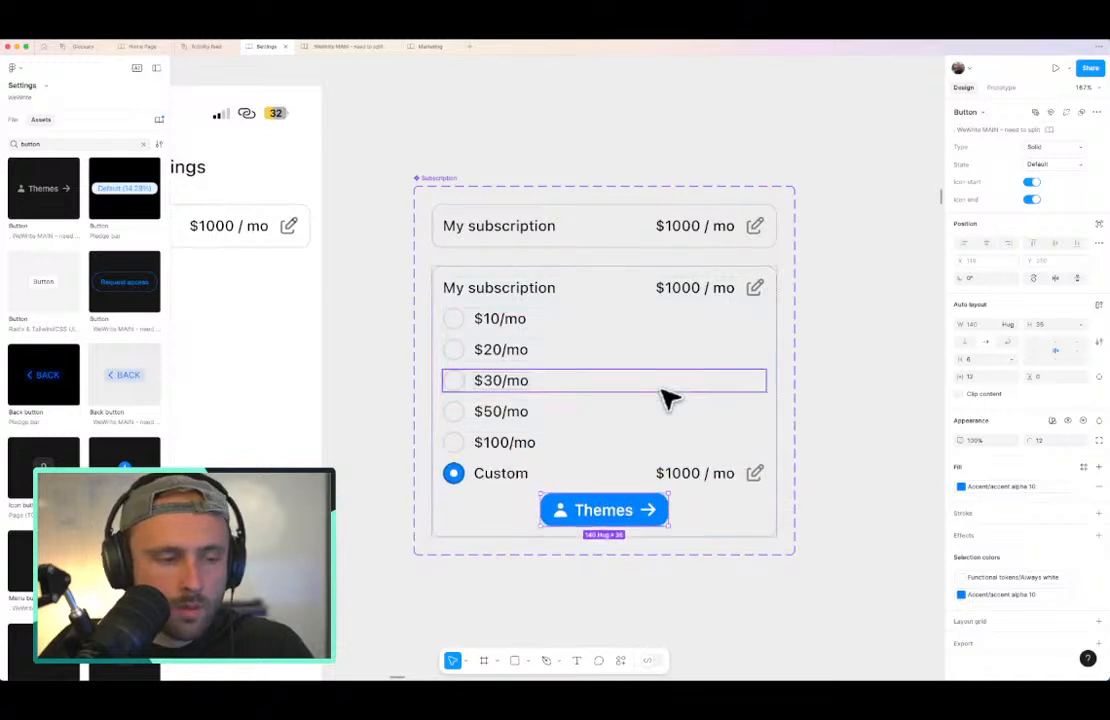
Step: Label the new button Save and turn off its start and end icons
{"action": "double_click", "coordinate": [620, 512]}
{"action": "double_click", "coordinate": [620, 512]}
{"action": "type", "text": "S"}
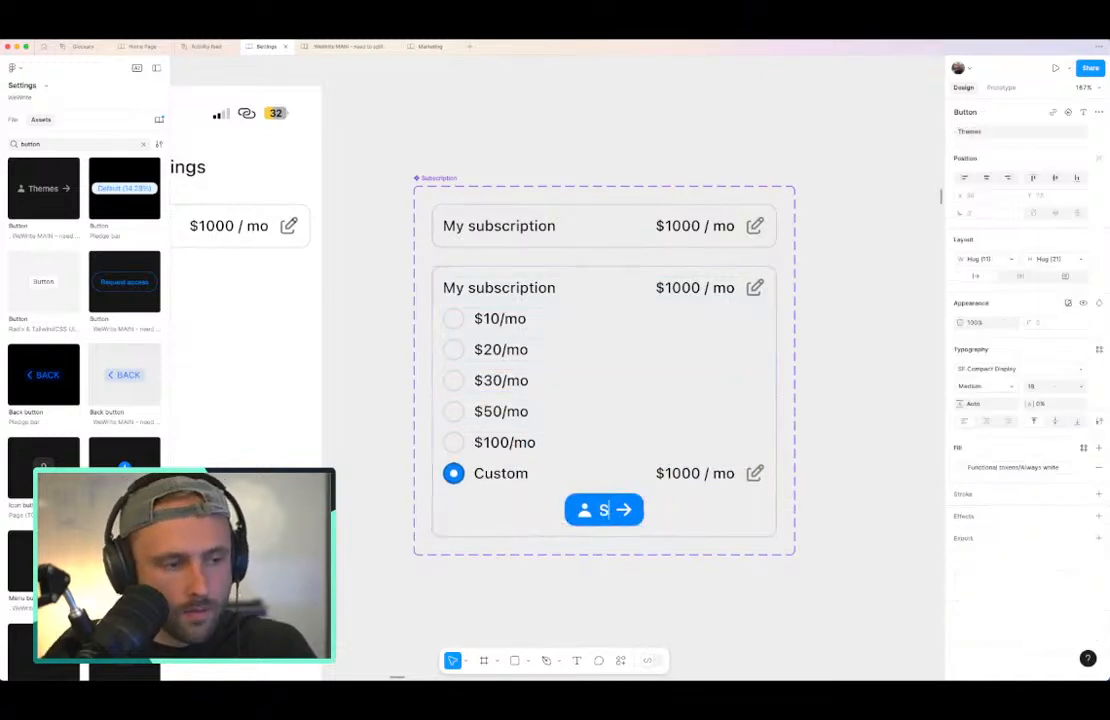
{"action": "type", "text": "ve"}
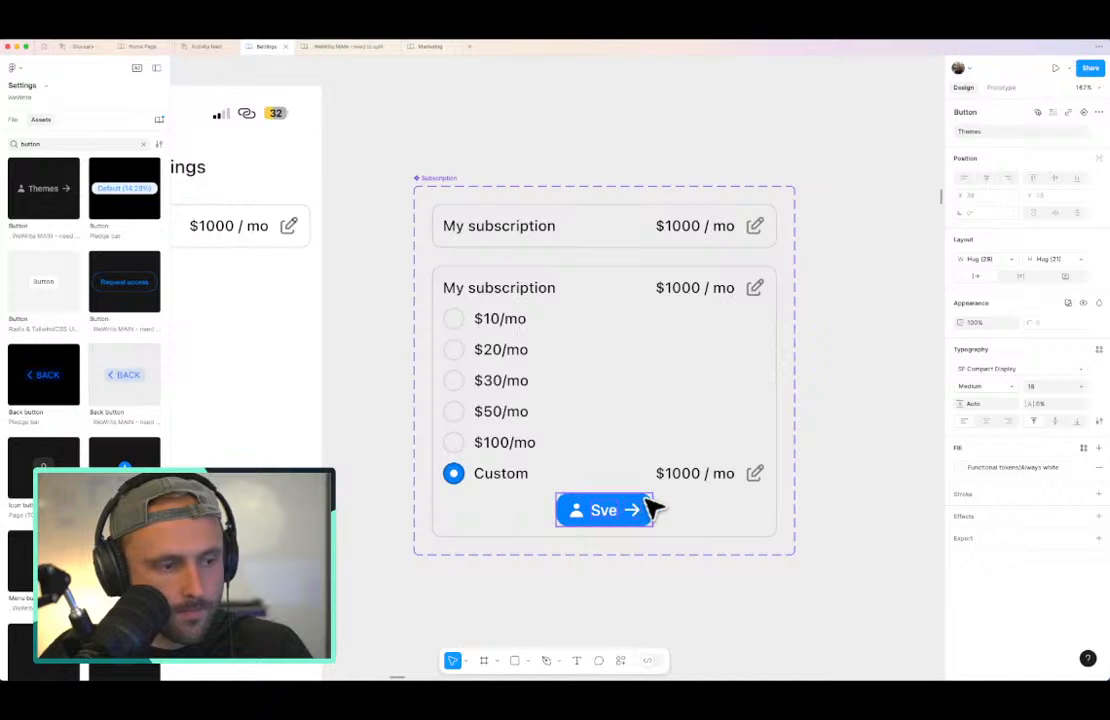
{"action": "key", "text": "Escape"}
{"action": "key", "text": "Escape"}
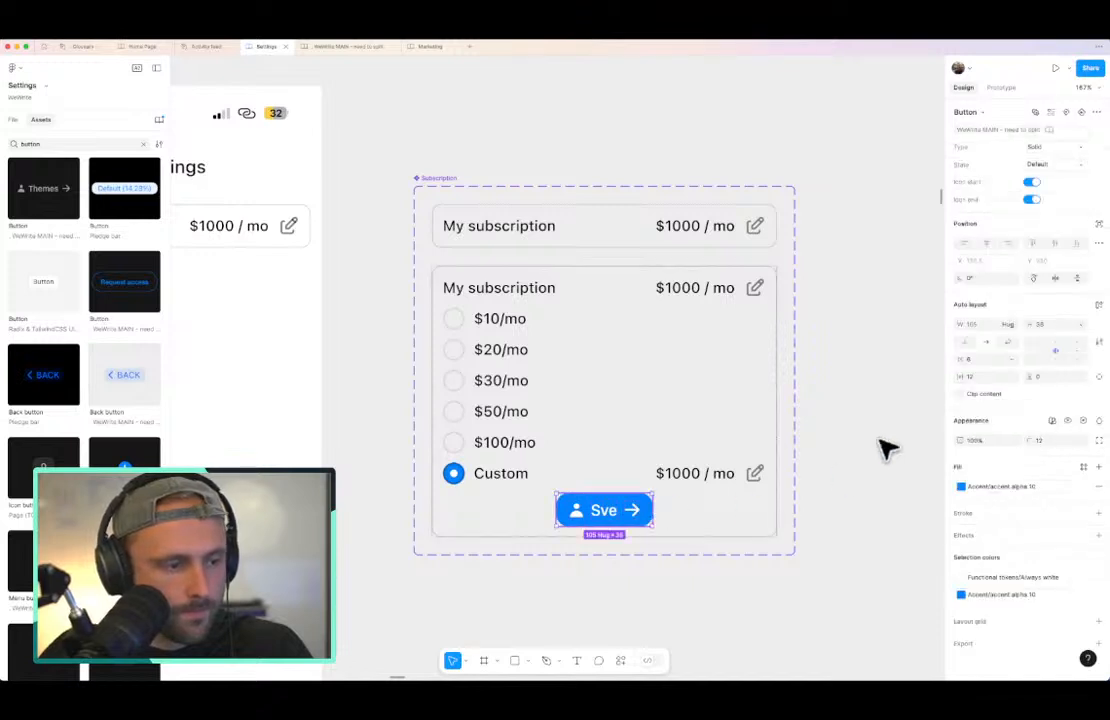
{"action": "left_click", "coordinate": [1031, 199]}
{"action": "left_click", "coordinate": [1031, 182]}
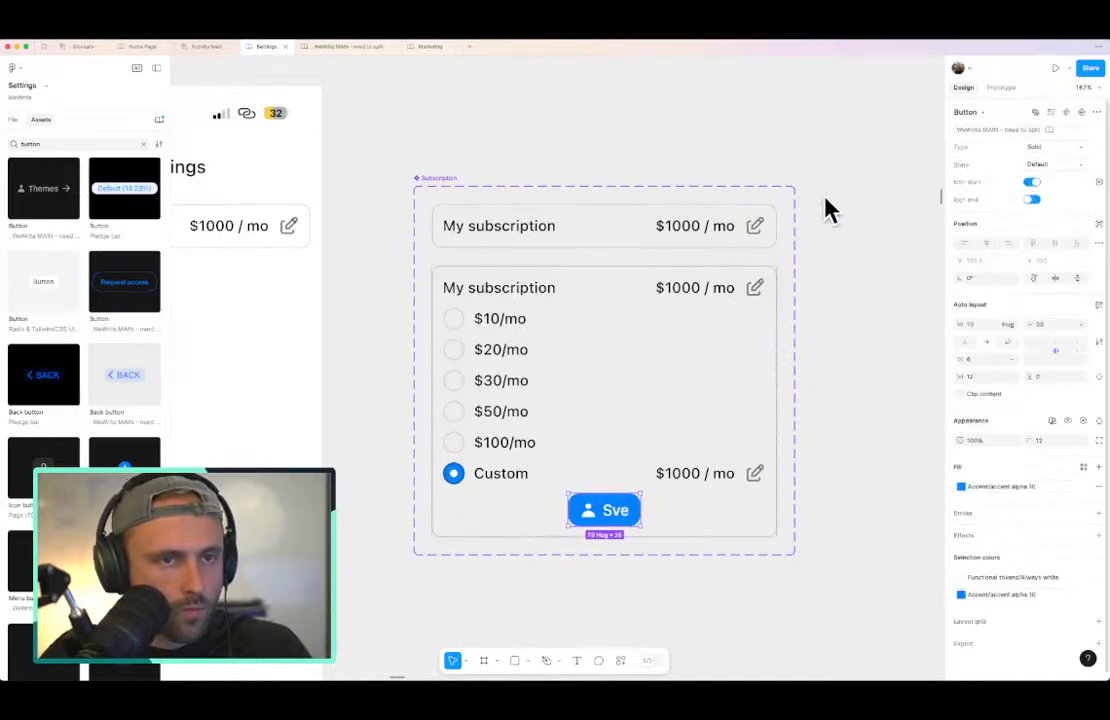
{"action": "double_click", "coordinate": [604, 510]}
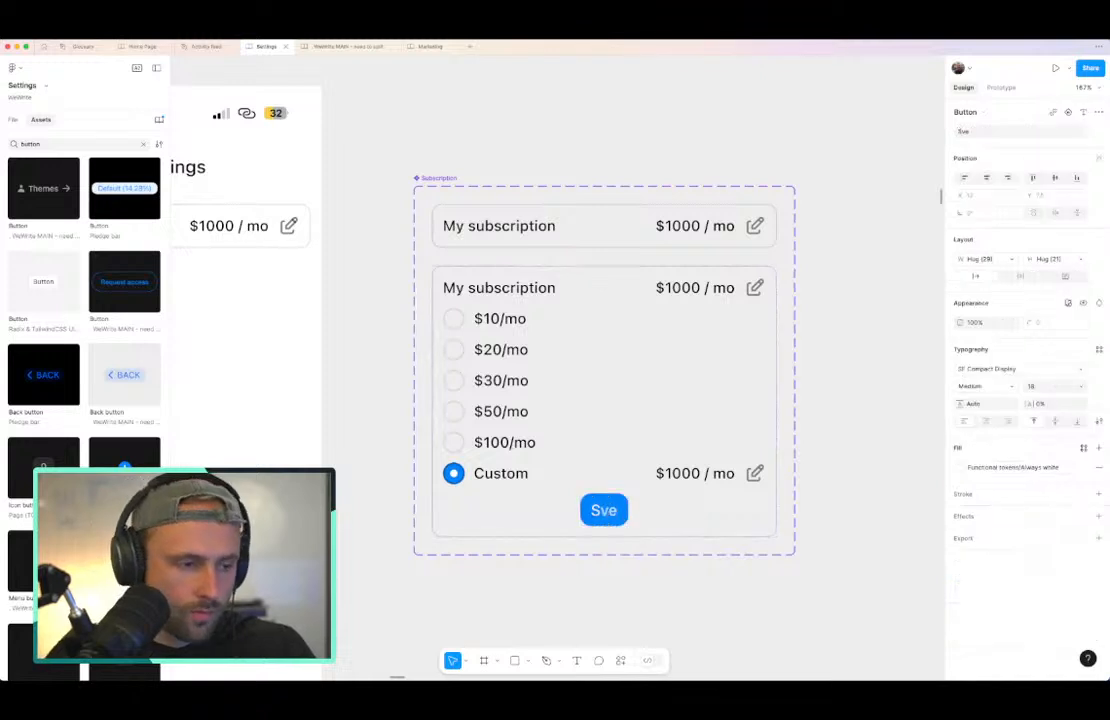
{"action": "type", "text": "Save"}
{"action": "left_click", "coordinate": [602, 527]}
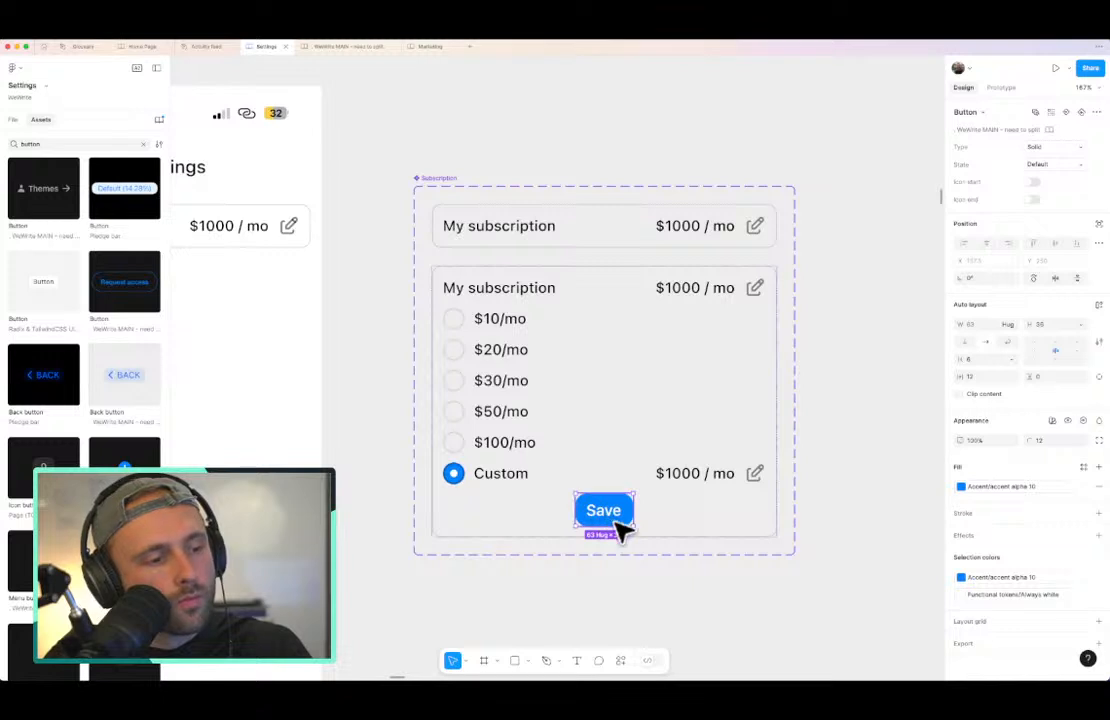
Step: Duplicate the Save button and arrange both buttons side by side in a horizontal auto layout frame
{"action": "key", "text": "super+d"}
{"action": "left_click", "coordinate": [612, 512], "text": "shift"}
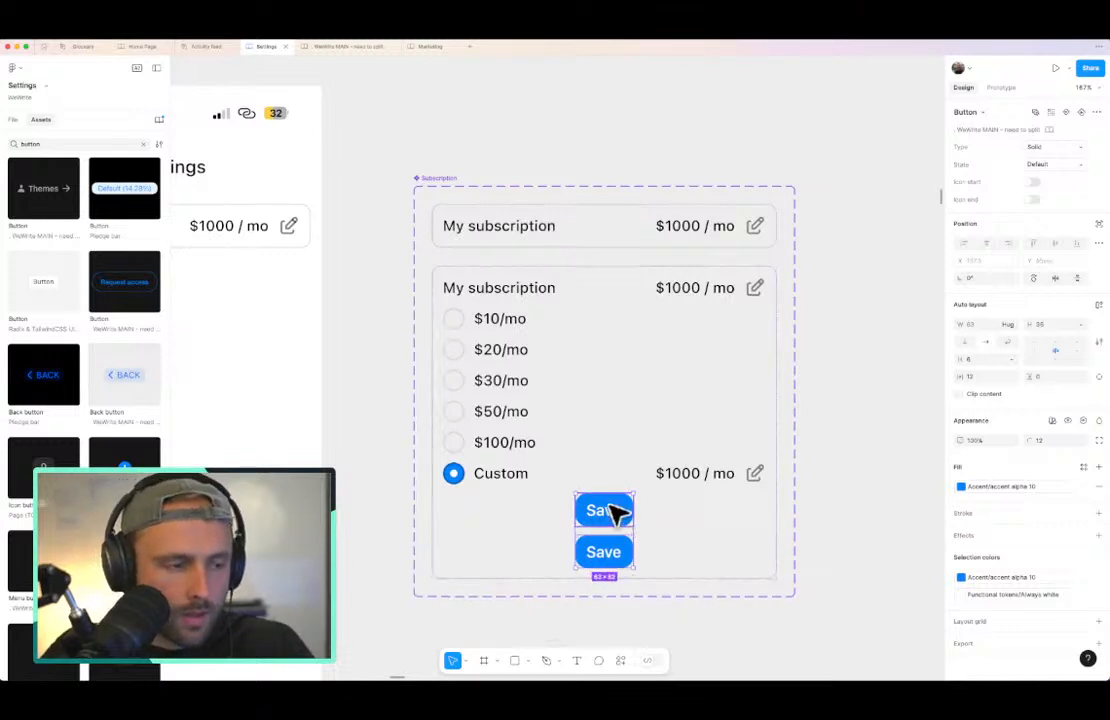
{"action": "key", "text": "shift+a"}
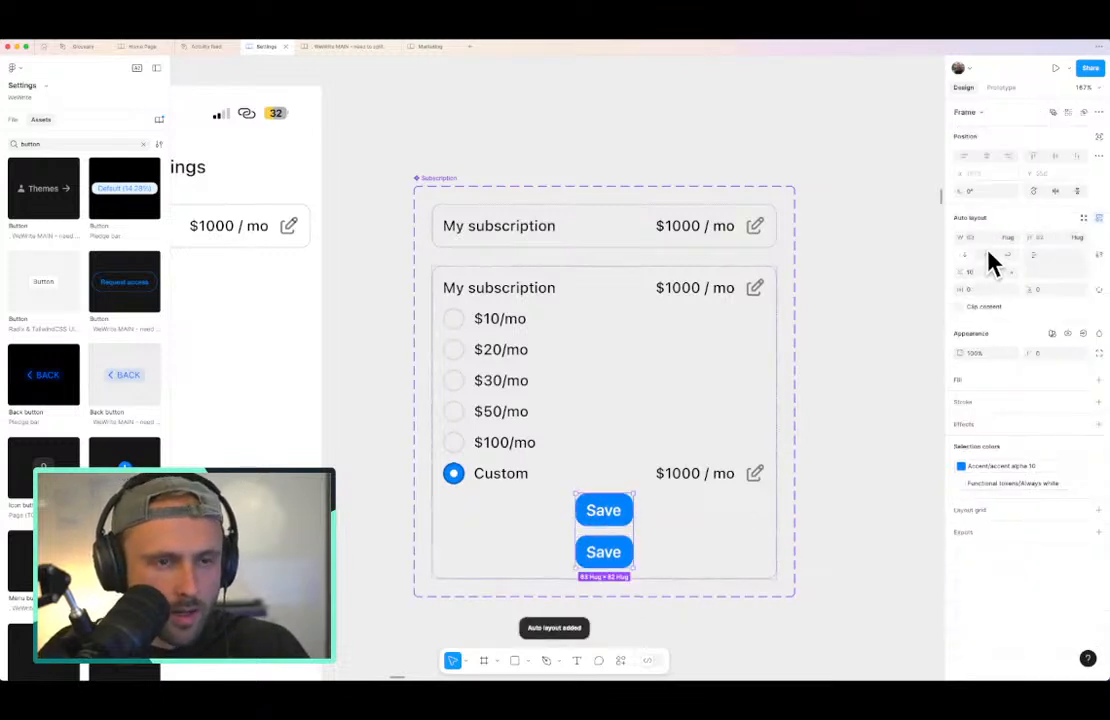
{"action": "left_click", "coordinate": [989, 255]}
Step: Check the computer's memory usage and CPU load history in the system monitor
{"action": "left_click", "coordinate": [897, 45]}
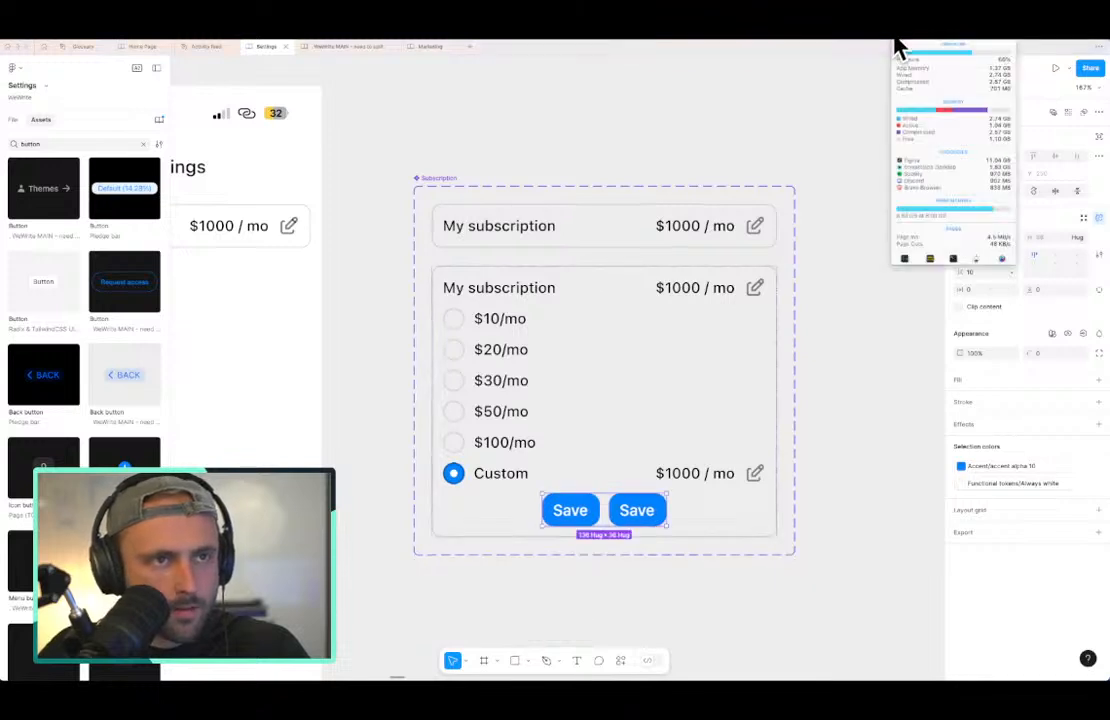
{"action": "mouse_move", "coordinate": [906, 39]}
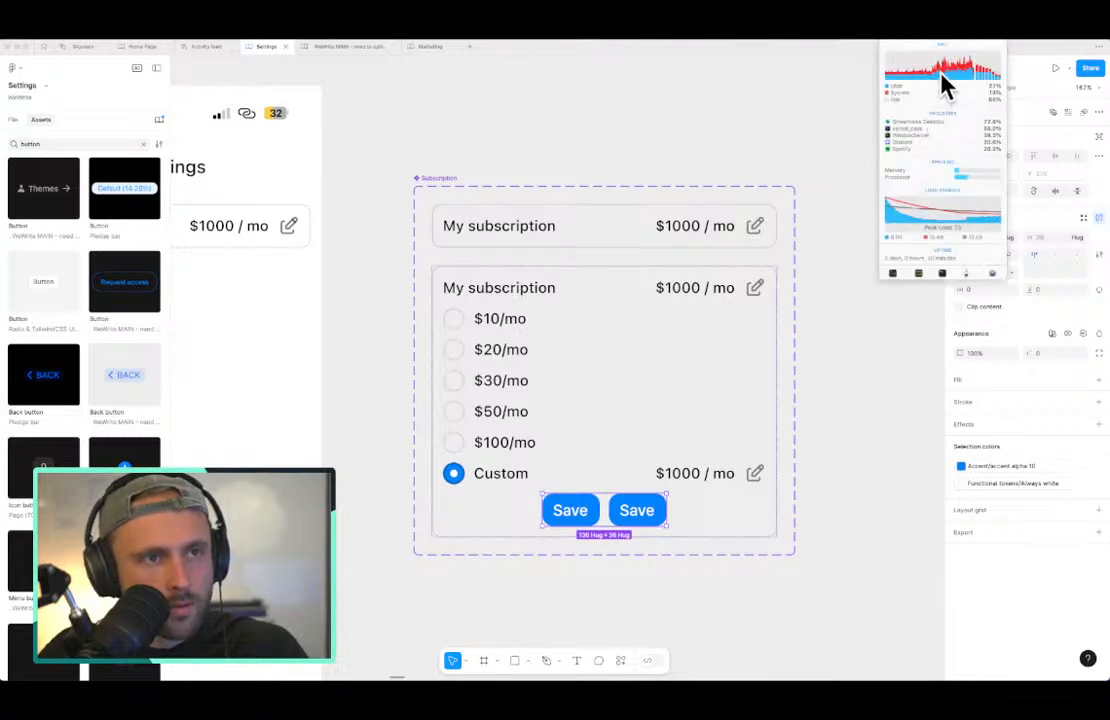
{"action": "mouse_move", "coordinate": [941, 77]}
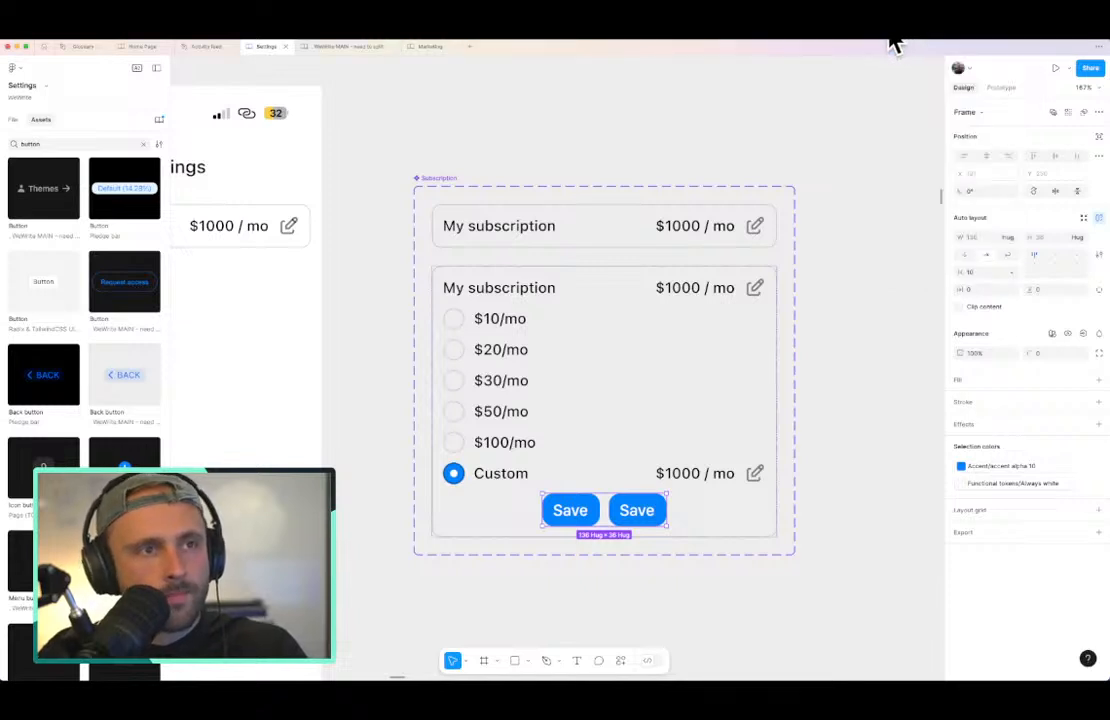
{"action": "mouse_move", "coordinate": [900, 74]}
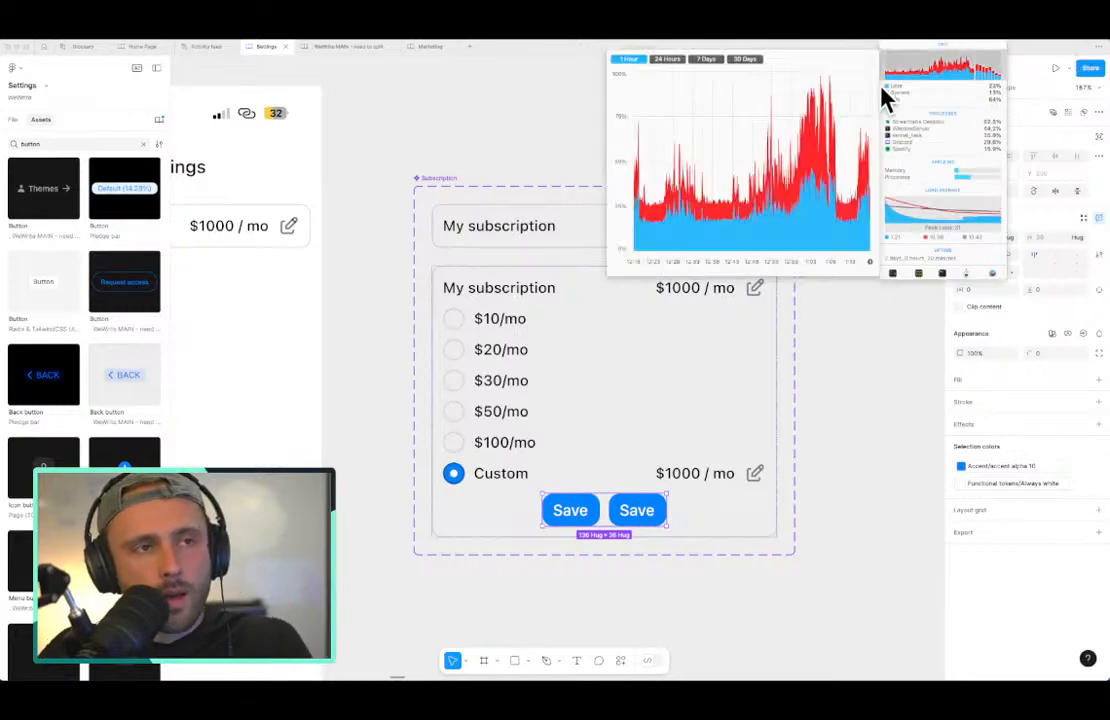
Step: Set both Save buttons and their row frame to Fill container width so they span the expanded variant
{"action": "left_click", "coordinate": [594, 505]}
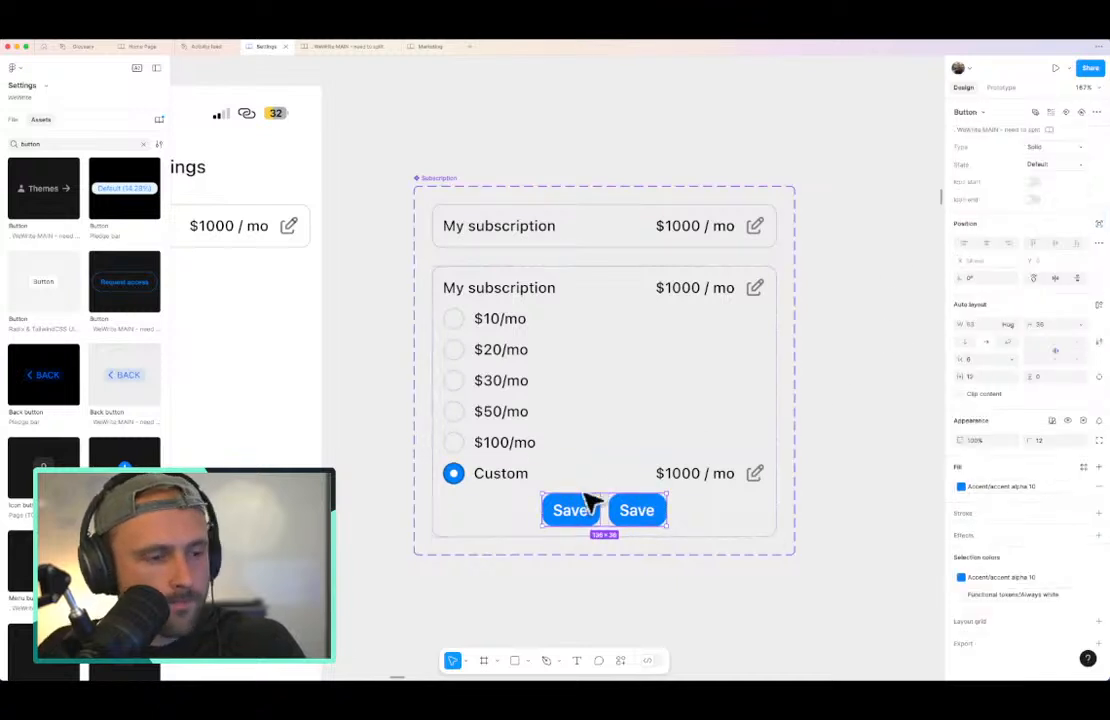
{"action": "left_click", "coordinate": [1010, 330]}
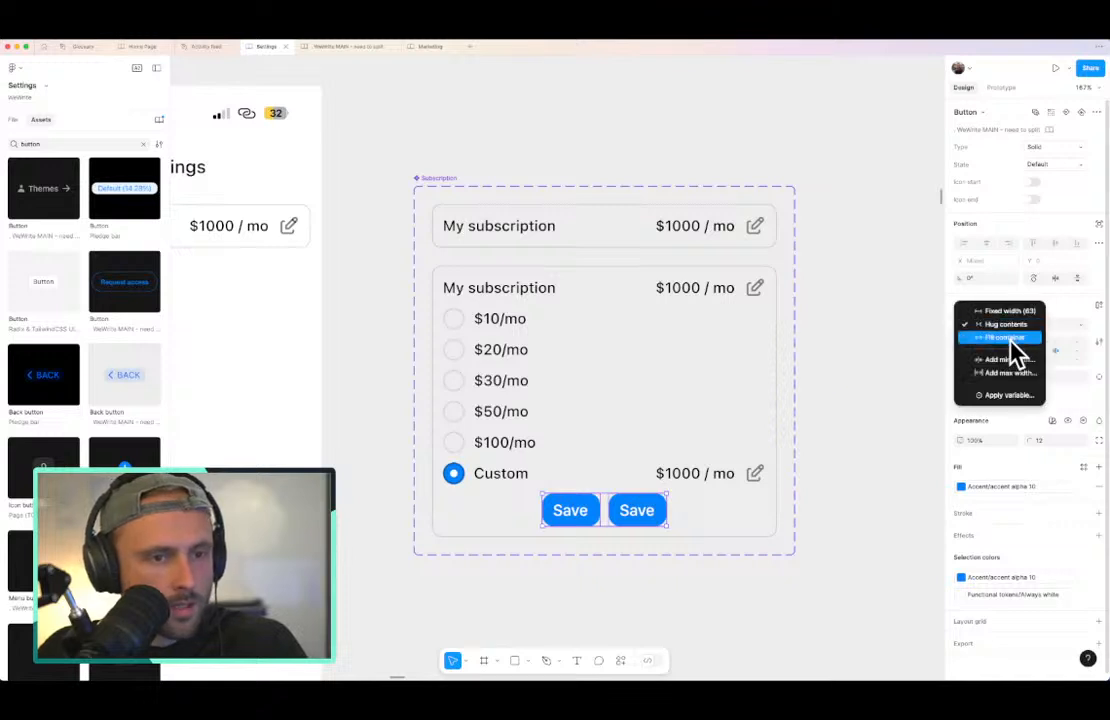
{"action": "left_click", "coordinate": [1011, 352]}
{"action": "key", "text": "Escape"}
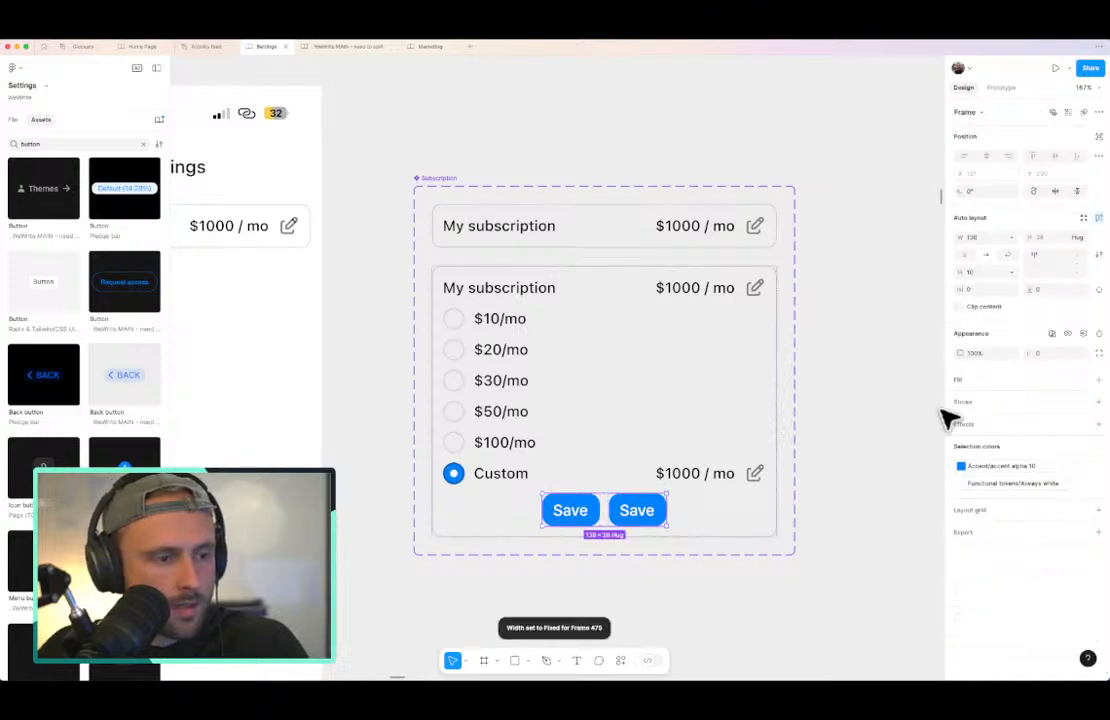
{"action": "left_click", "coordinate": [1011, 238]}
{"action": "left_click", "coordinate": [1005, 262]}
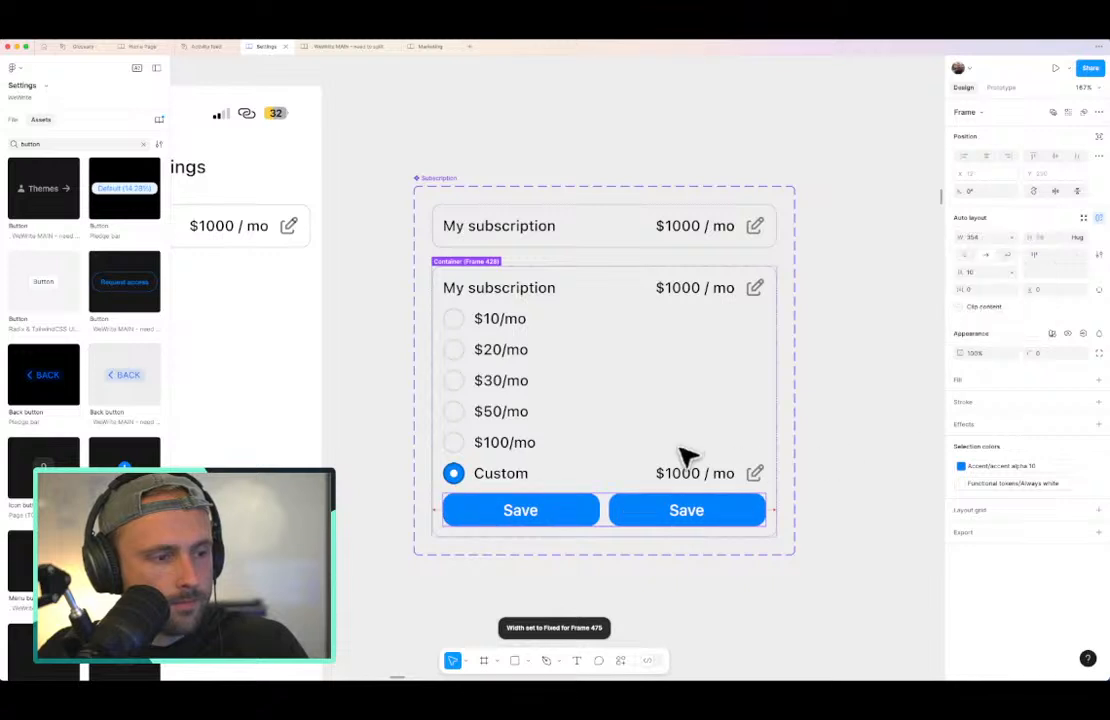
Step: Change the left Save button's type to Blank and relabel it Cancel
{"action": "left_click", "coordinate": [507, 475], "text": "super"}
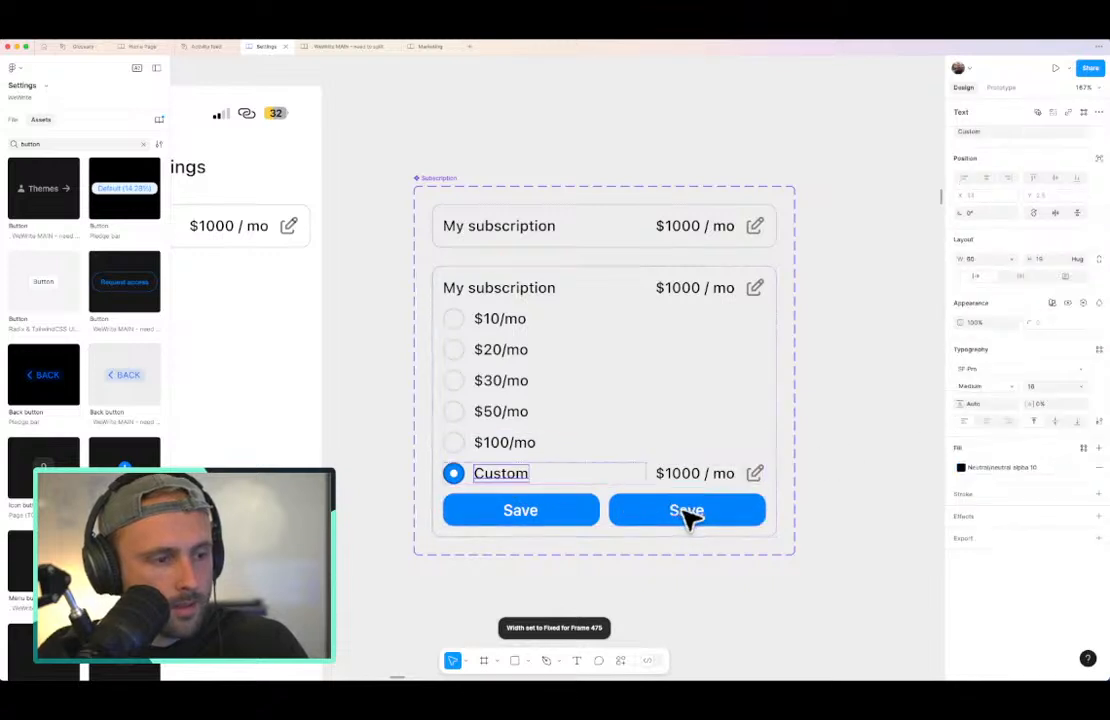
{"action": "left_click", "coordinate": [545, 515]}
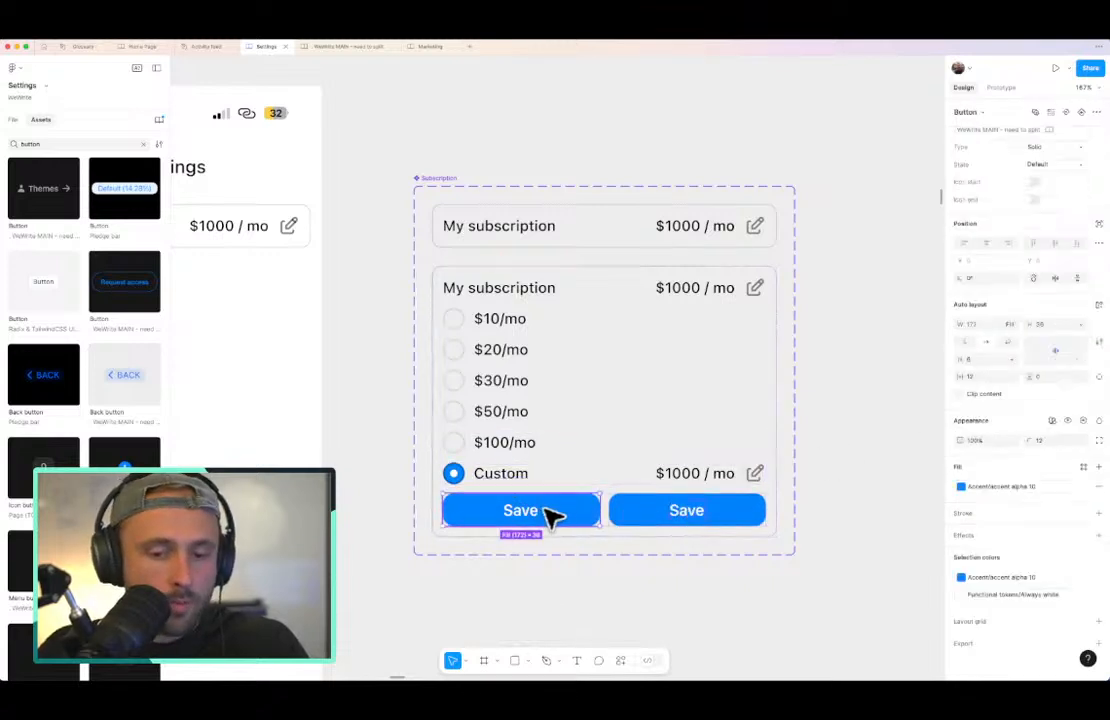
{"action": "left_click", "coordinate": [1040, 150]}
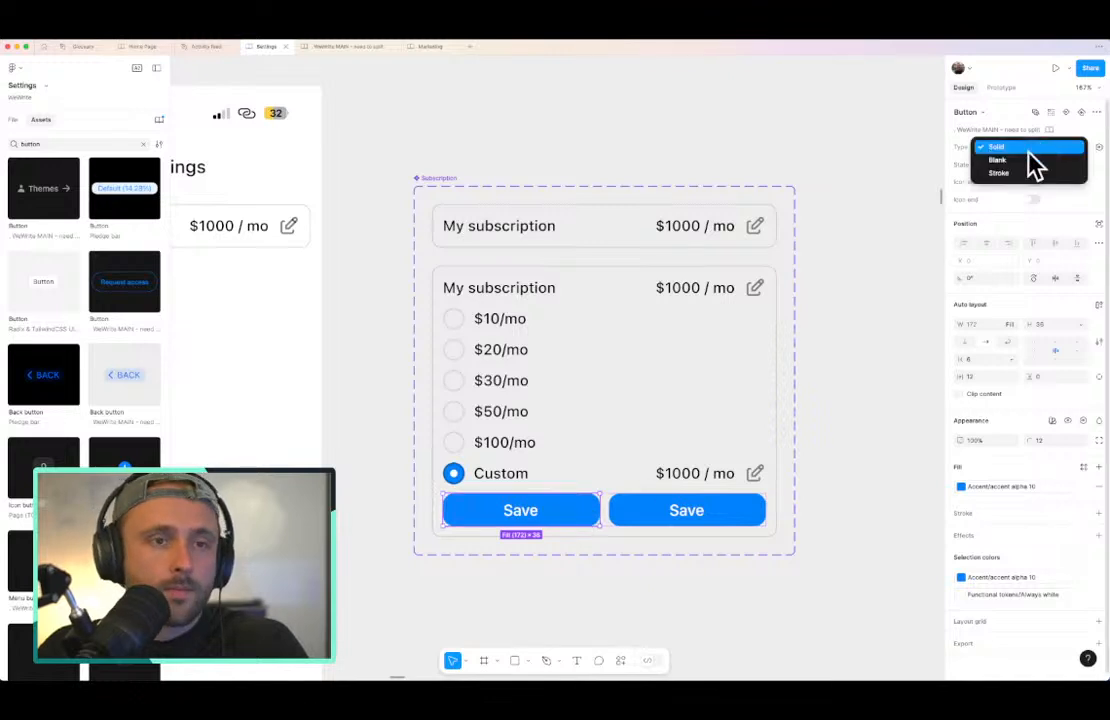
{"action": "left_click", "coordinate": [1029, 161]}
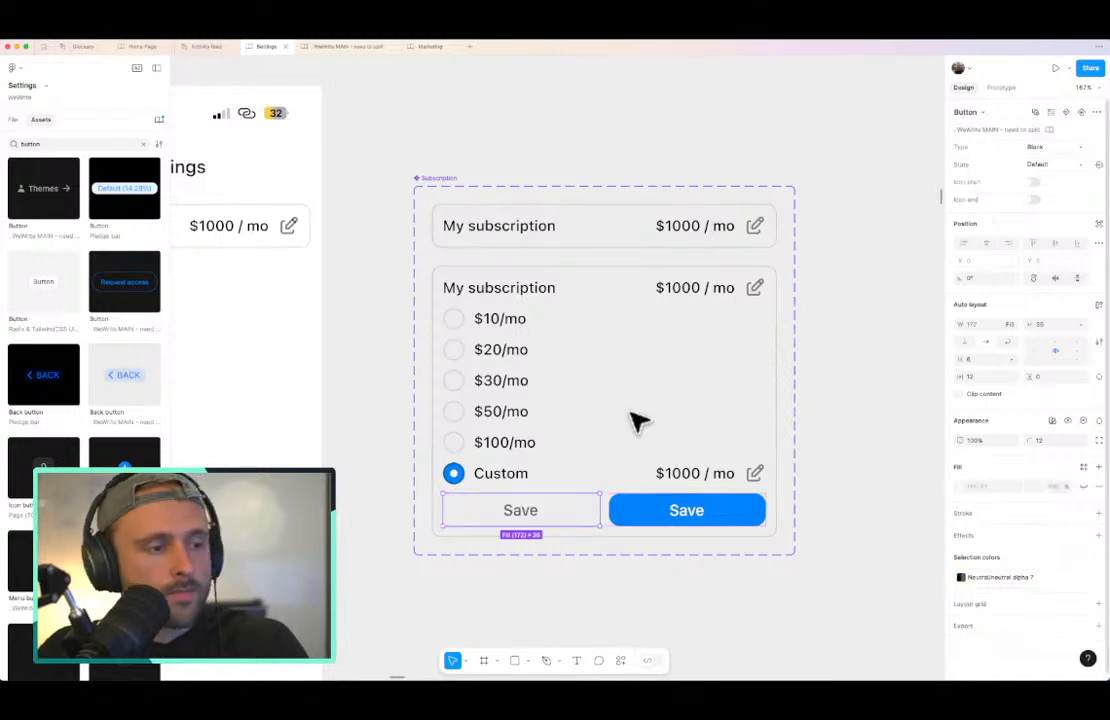
{"action": "double_click", "coordinate": [528, 516]}
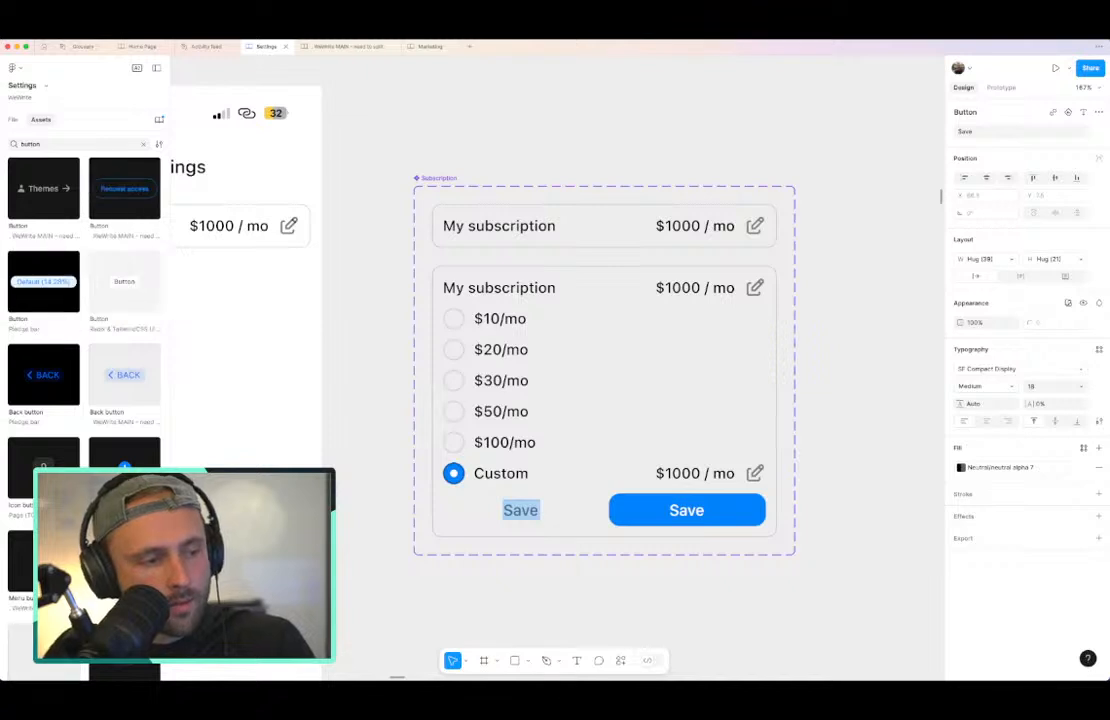
{"action": "type", "text": "Cancel"}
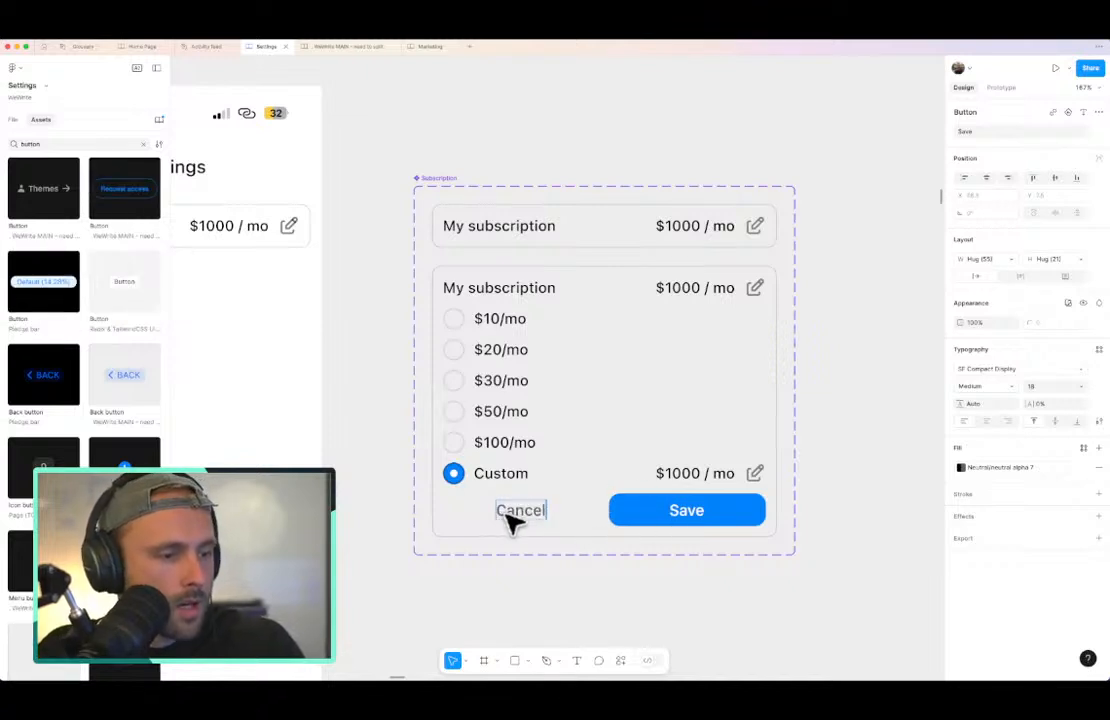
Step: Switch the Cancel button's type to Stroke
{"action": "left_click", "coordinate": [565, 512]}
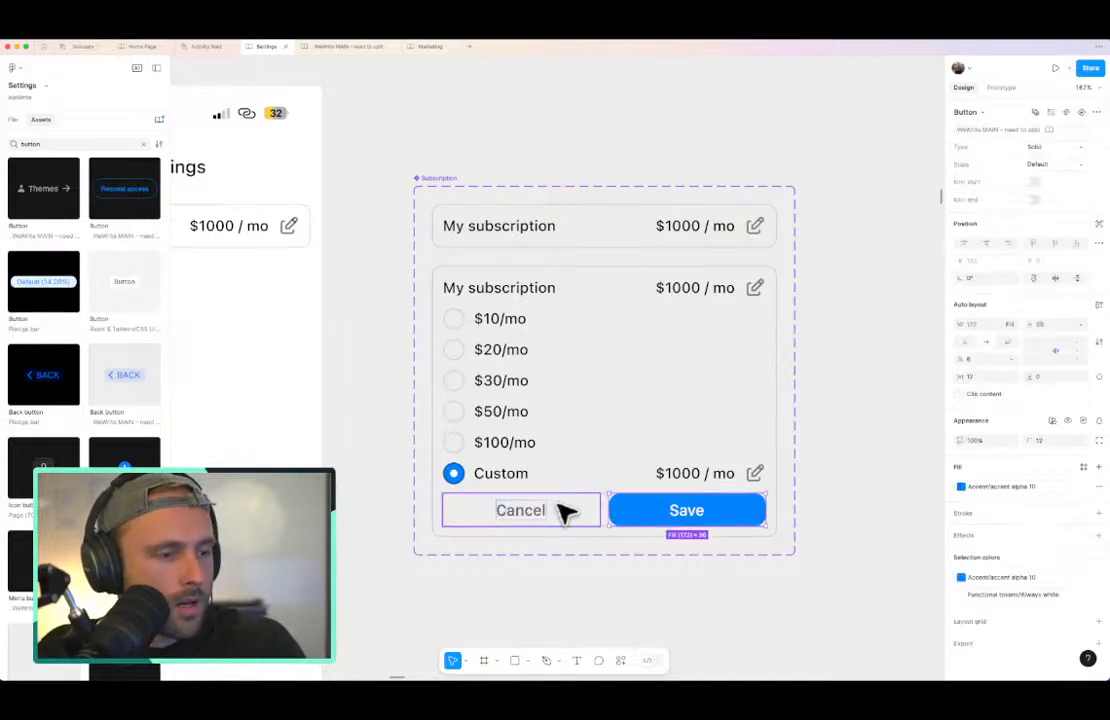
{"action": "left_click", "coordinate": [1052, 150]}
{"action": "left_click", "coordinate": [1031, 160]}
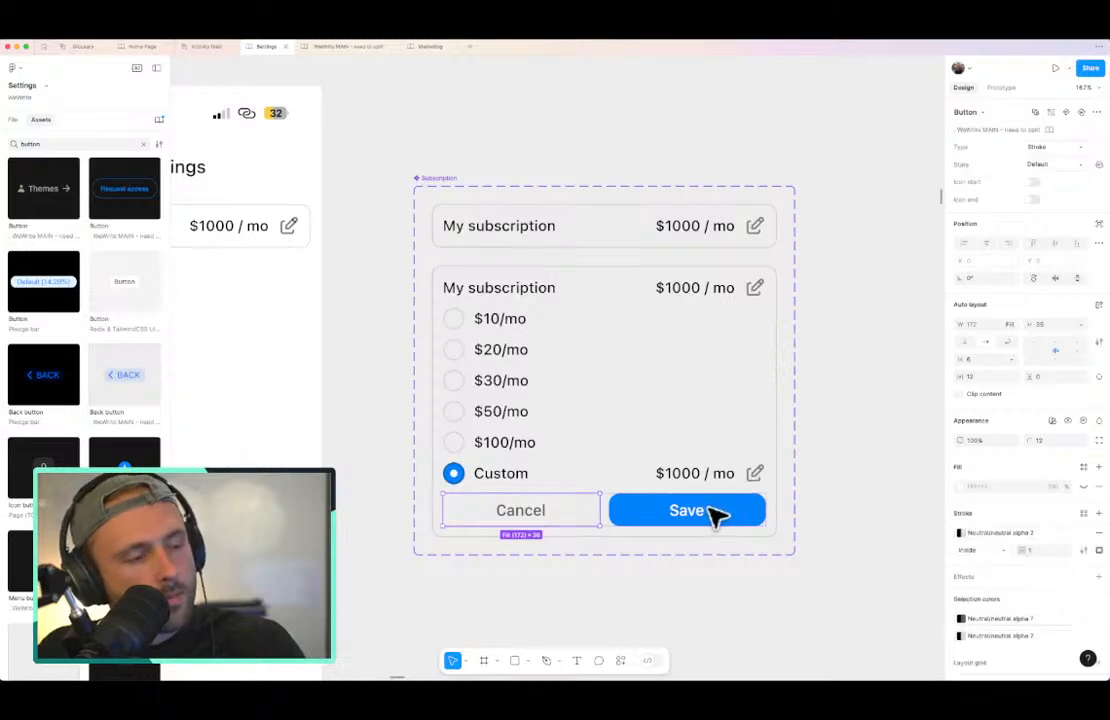
{"action": "key", "text": "Tab"}
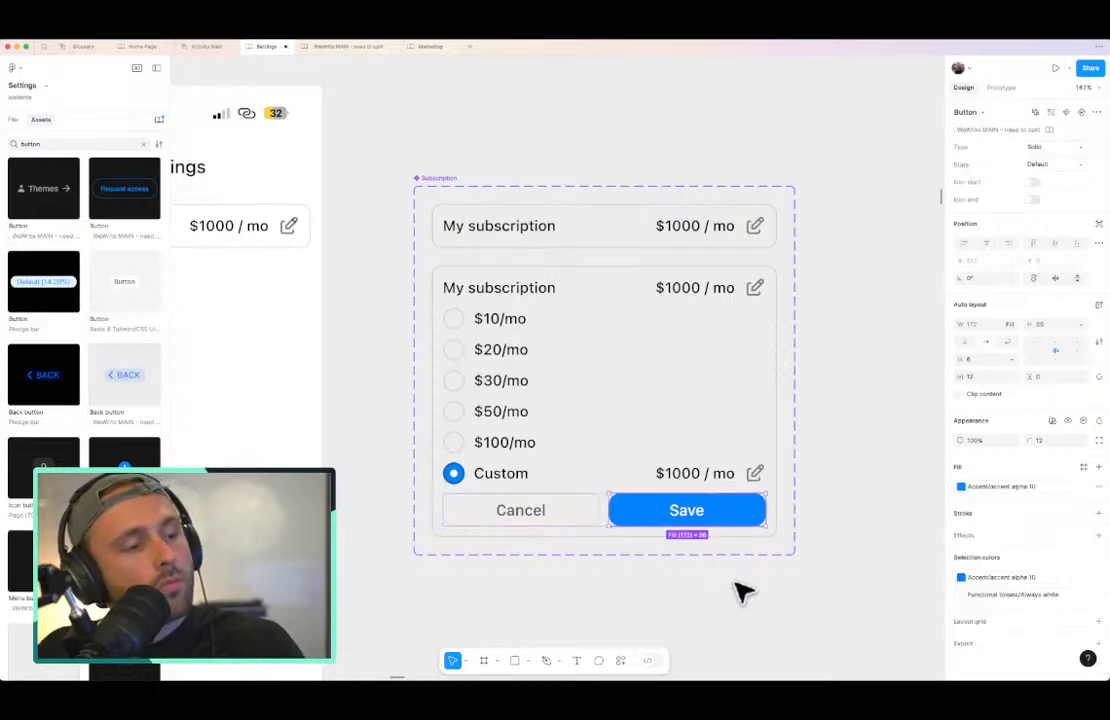
{"action": "left_click", "coordinate": [740, 591]}
Step: Replace the My subscription row on the Account settings screen with an instance of the collapsed Subscription variant
{"action": "scroll", "coordinate": [740, 591], "scroll_direction": "down", "scroll_amount": 5}
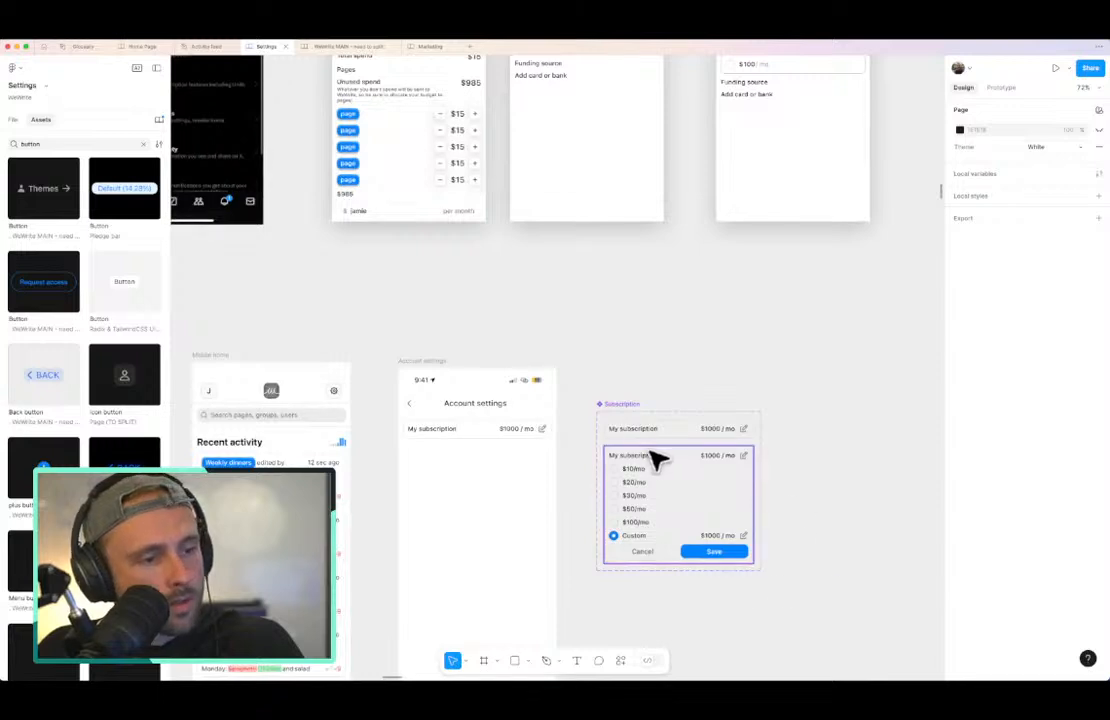
{"action": "left_click", "coordinate": [665, 437]}
{"action": "left_click", "coordinate": [483, 405]}
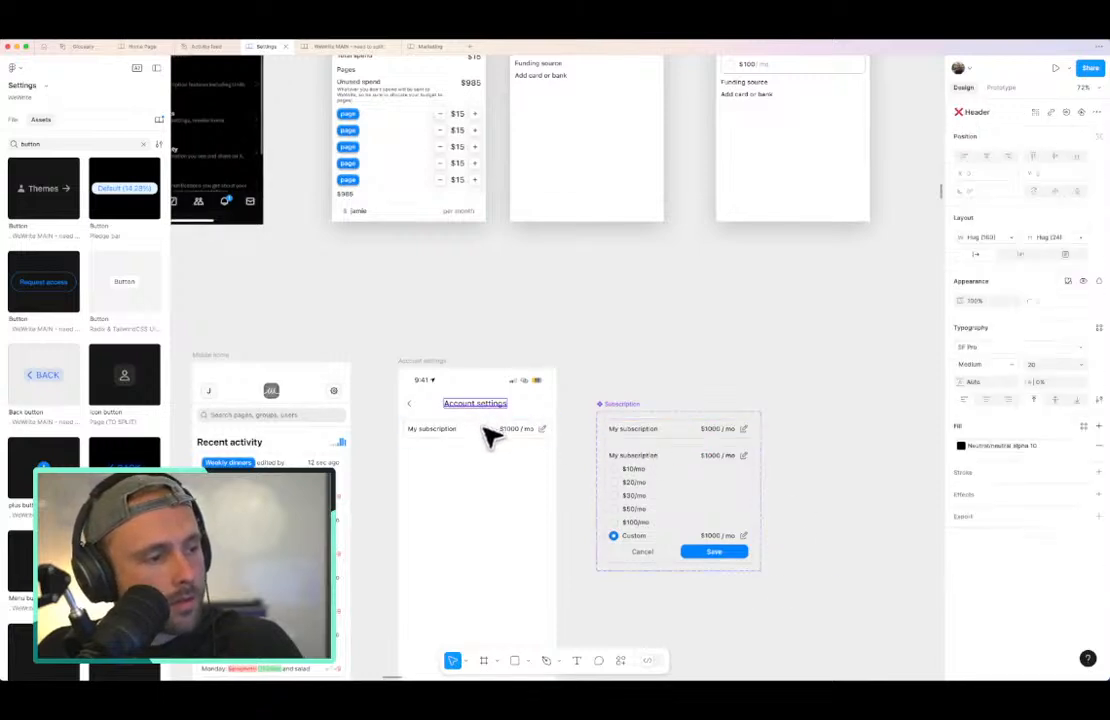
{"action": "left_click", "coordinate": [490, 432]}
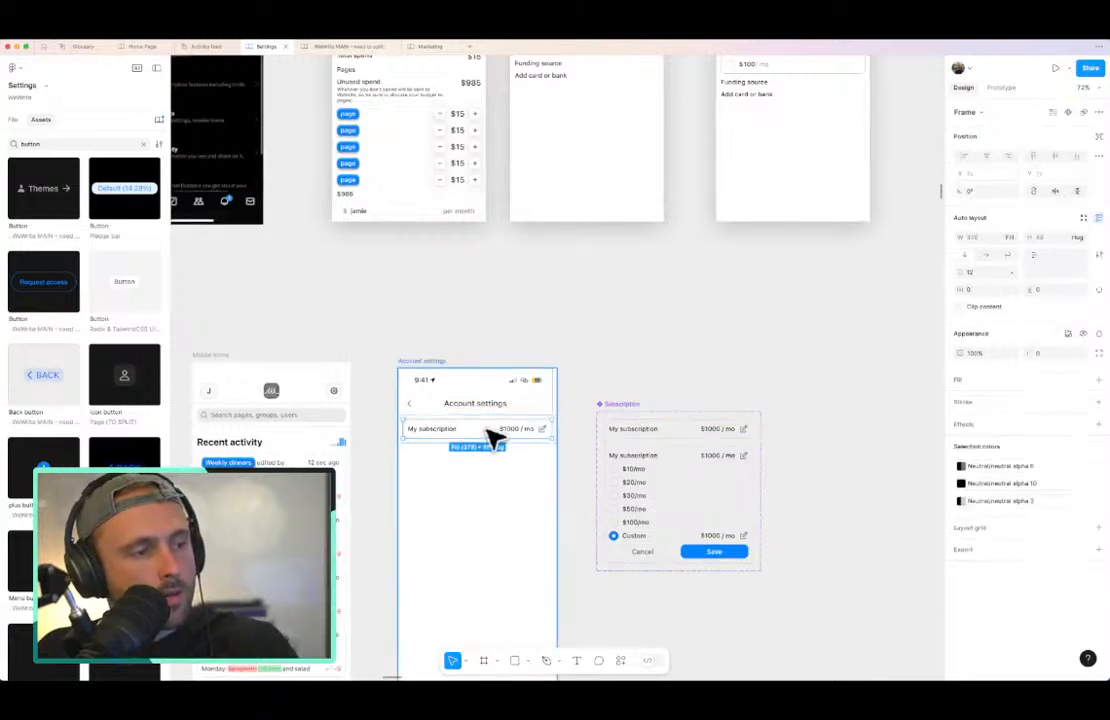
{"action": "scroll", "coordinate": [492, 437], "scroll_direction": "down", "scroll_amount": 3}
{"action": "scroll", "coordinate": [492, 437], "scroll_direction": "left", "scroll_amount": 3}
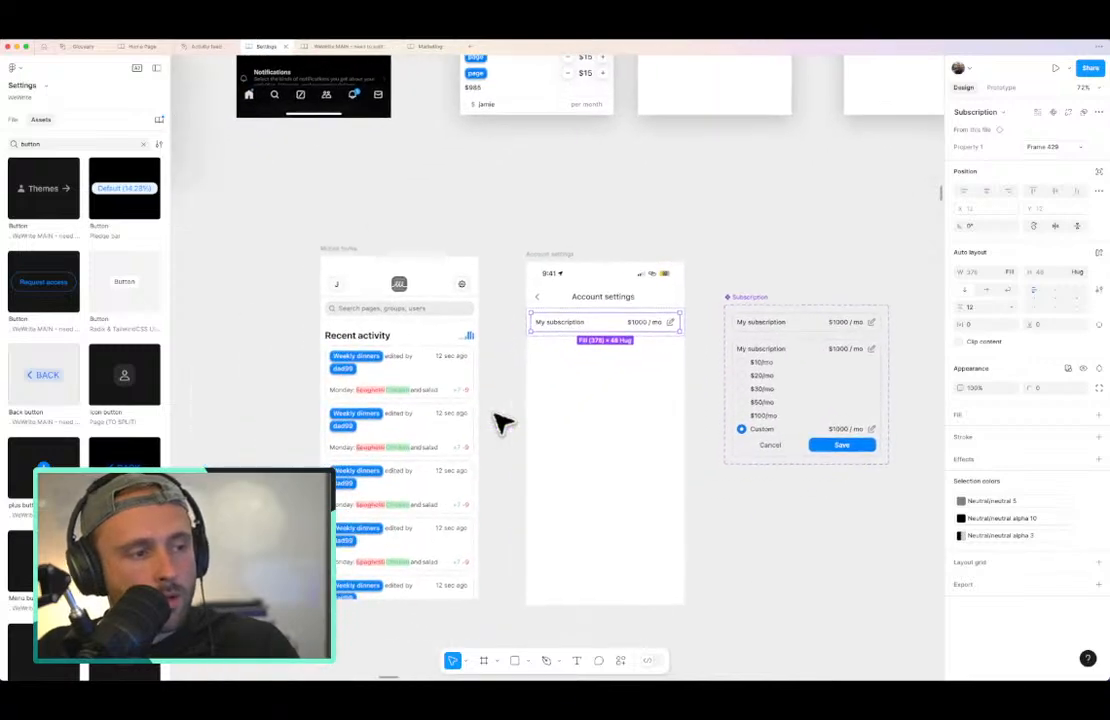
Step: Review the earlier Account settings and Funding designs above the current screens
{"action": "scroll", "coordinate": [520, 354], "scroll_direction": "up", "scroll_amount": 5}
{"action": "scroll", "coordinate": [520, 354], "scroll_direction": "right", "scroll_amount": 2}
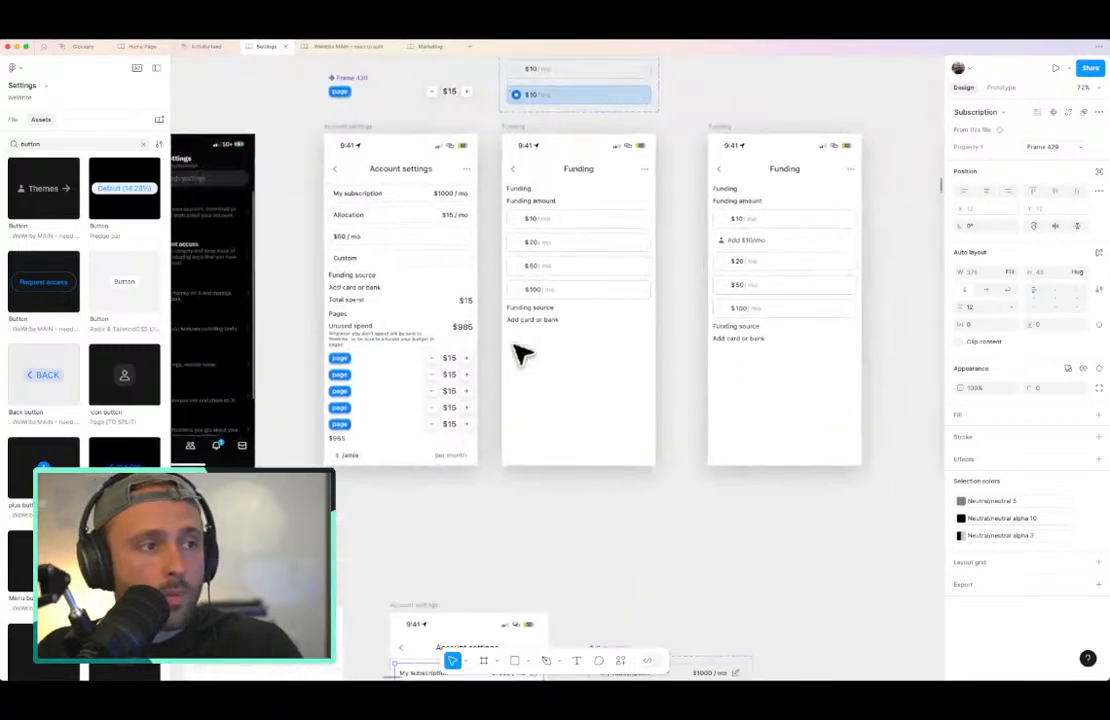
{"action": "scroll", "coordinate": [520, 354], "scroll_direction": "up", "scroll_amount": 3}
{"action": "scroll", "coordinate": [520, 354], "scroll_direction": "right", "scroll_amount": 1}
{"action": "scroll", "coordinate": [520, 354], "scroll_direction": "down", "scroll_amount": 8}
{"action": "scroll", "coordinate": [520, 354], "scroll_direction": "left", "scroll_amount": 3}
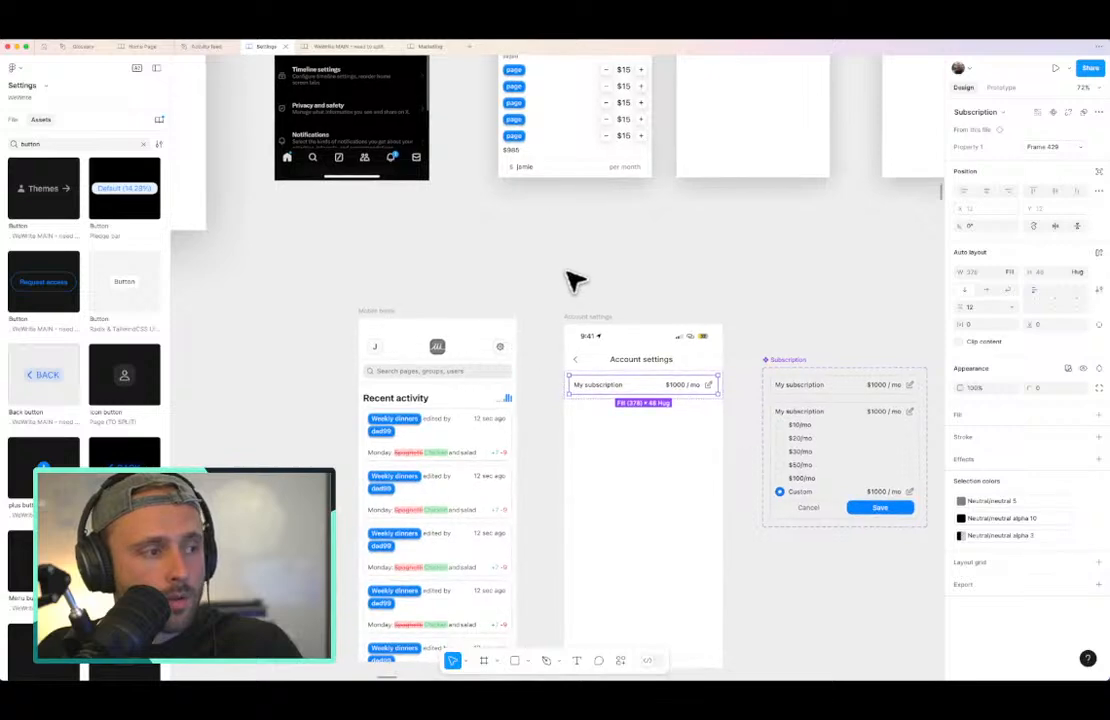
{"action": "left_click", "coordinate": [540, 401]}
Step: Preview the Flow 1 prototype and go from the home screen to Account settings through its gear icon
{"action": "scroll", "coordinate": [550, 389], "scroll_direction": "up", "scroll_amount": 5}
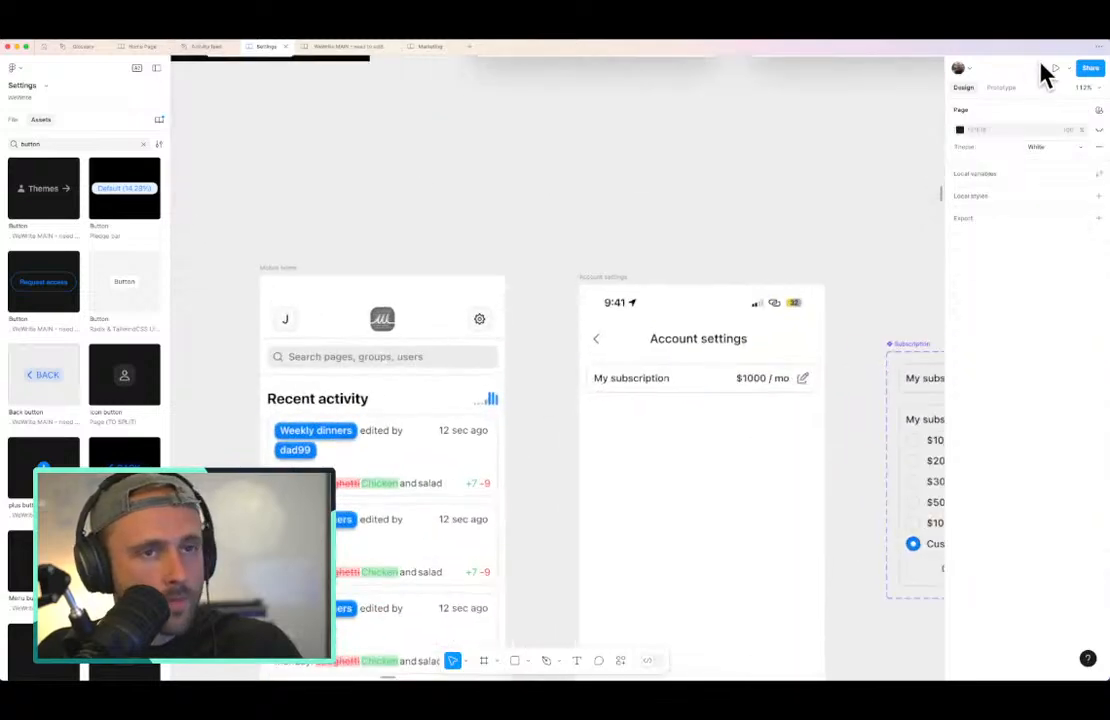
{"action": "left_click", "coordinate": [1003, 88]}
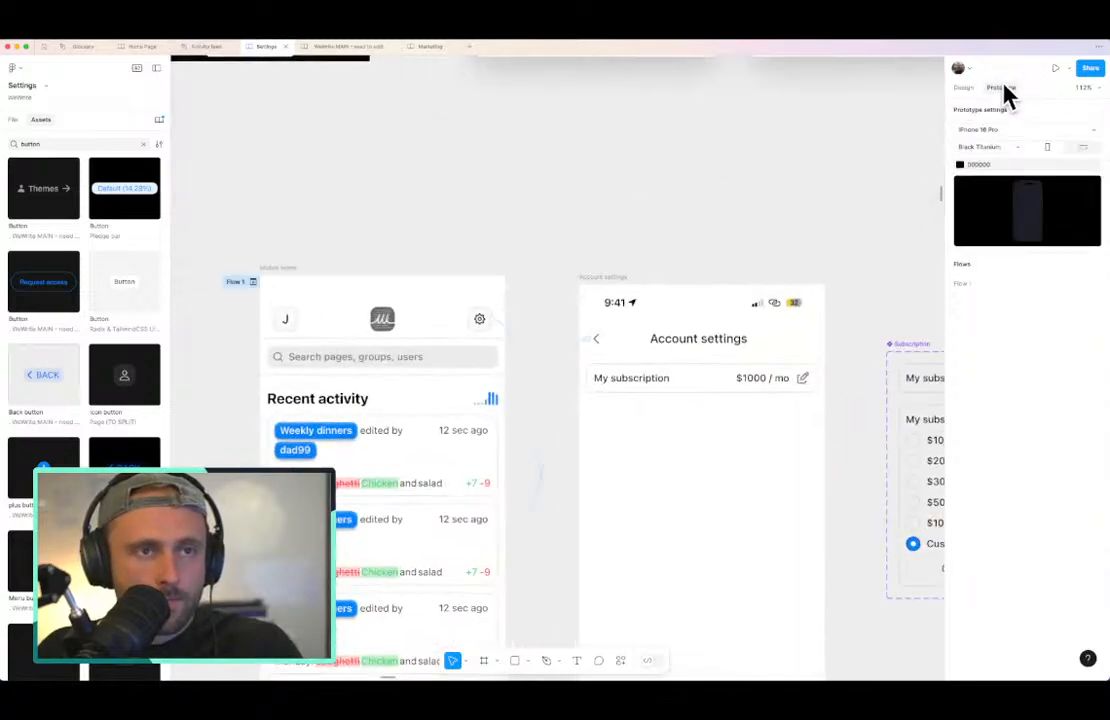
{"action": "scroll", "coordinate": [700, 220], "scroll_direction": "down", "scroll_amount": 3}
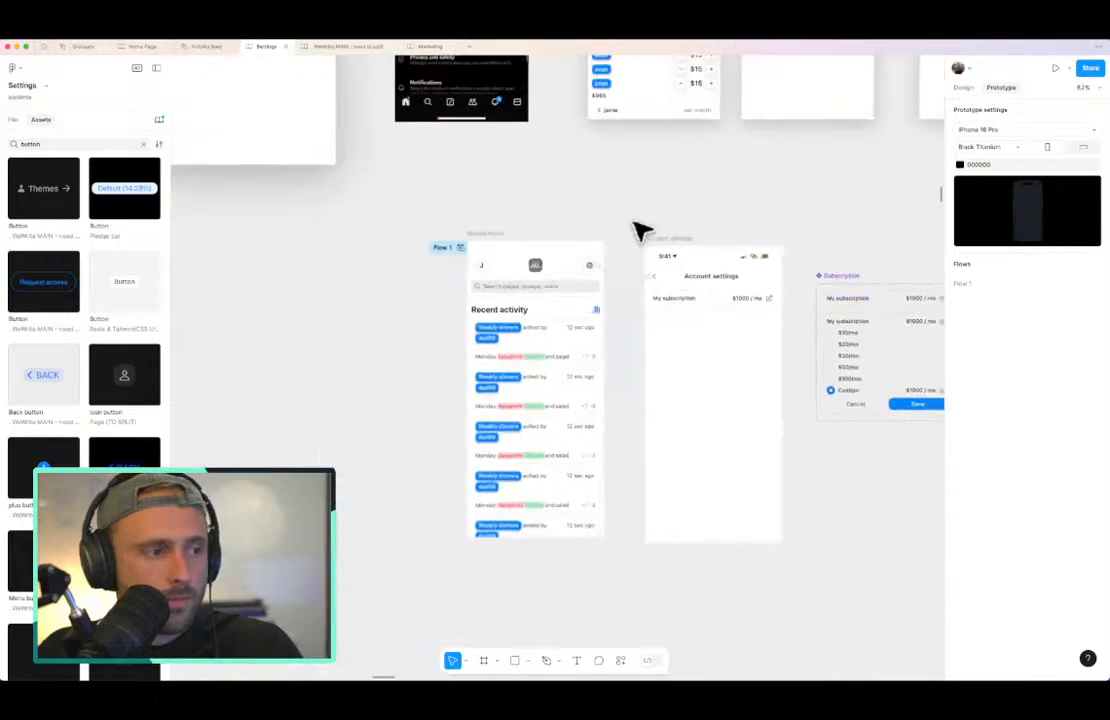
{"action": "left_click", "coordinate": [443, 248]}
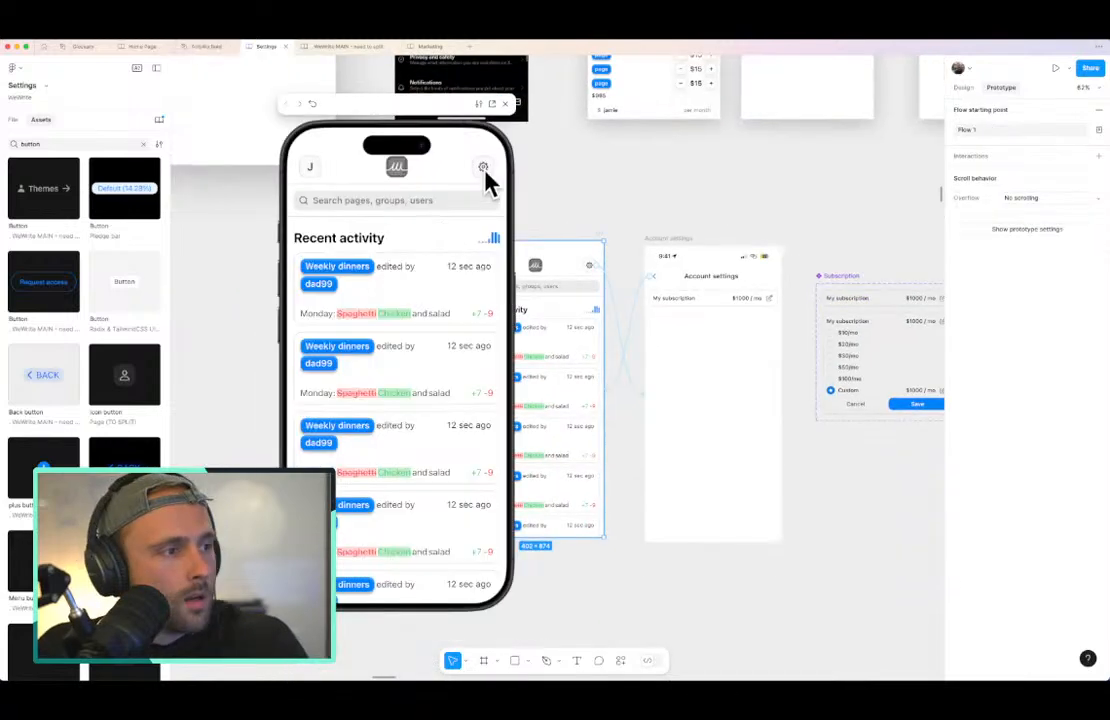
{"action": "left_click", "coordinate": [484, 170]}
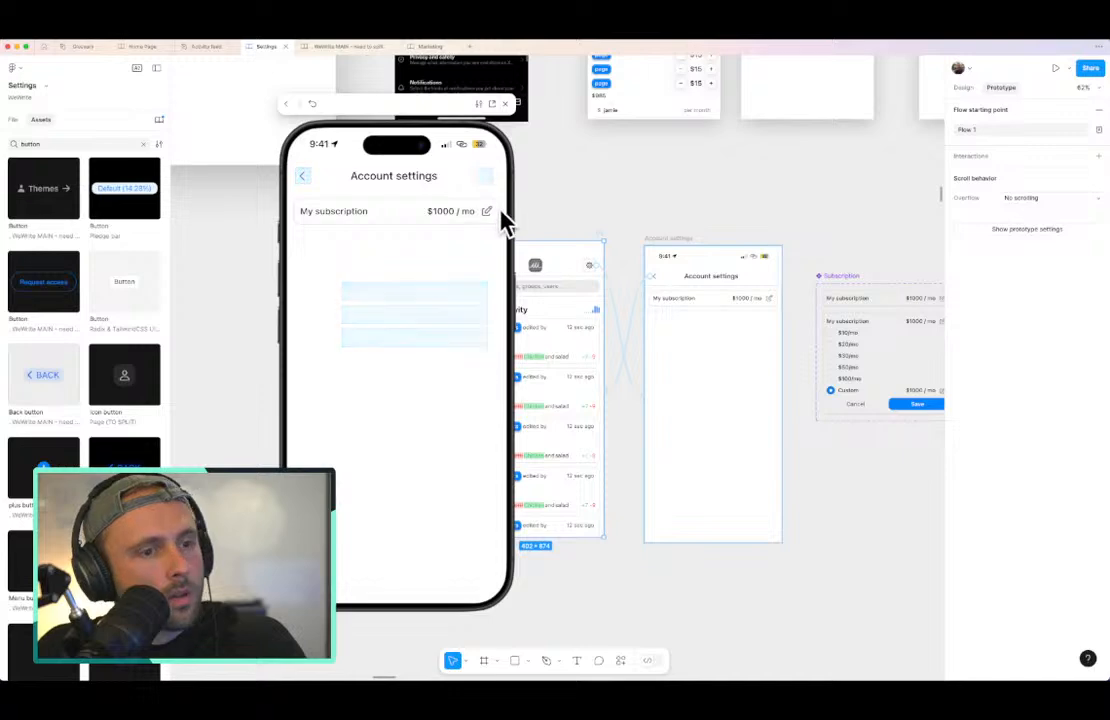
Step: Link the collapsed variant to the expanded one with an On tap, Change to Frame 438 interaction using Smart animate
{"action": "left_click", "coordinate": [885, 300]}
{"action": "scroll", "coordinate": [885, 302], "scroll_direction": "up", "scroll_amount": 5}
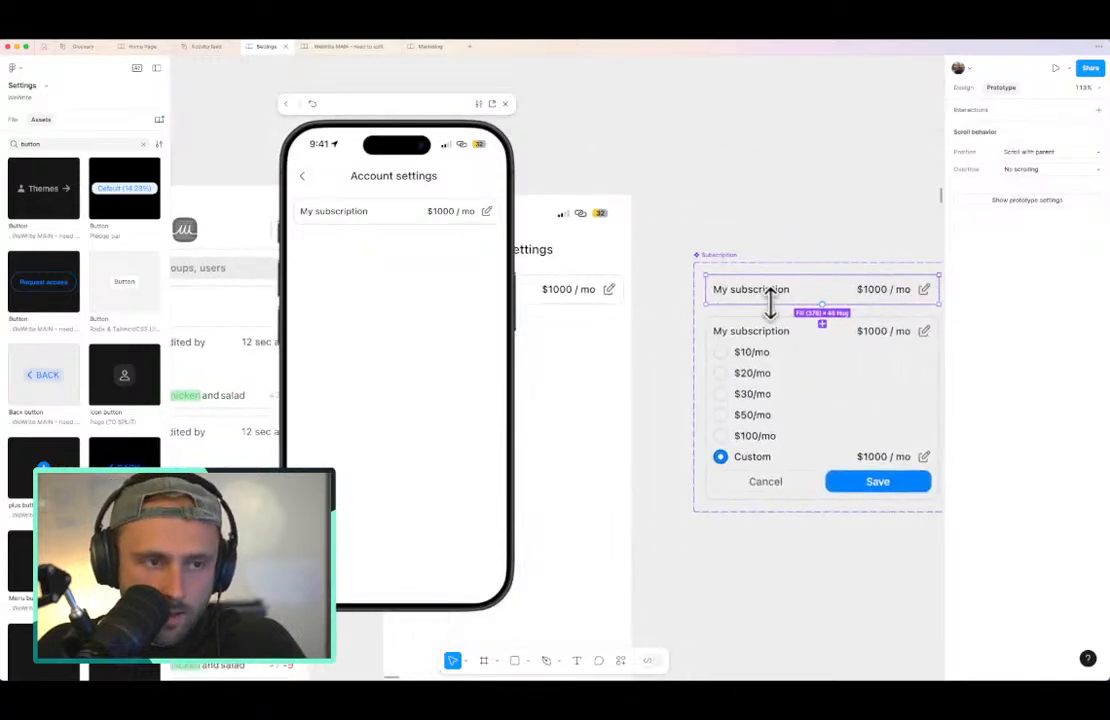
{"action": "scroll", "coordinate": [771, 307], "scroll_direction": "right", "scroll_amount": 3}
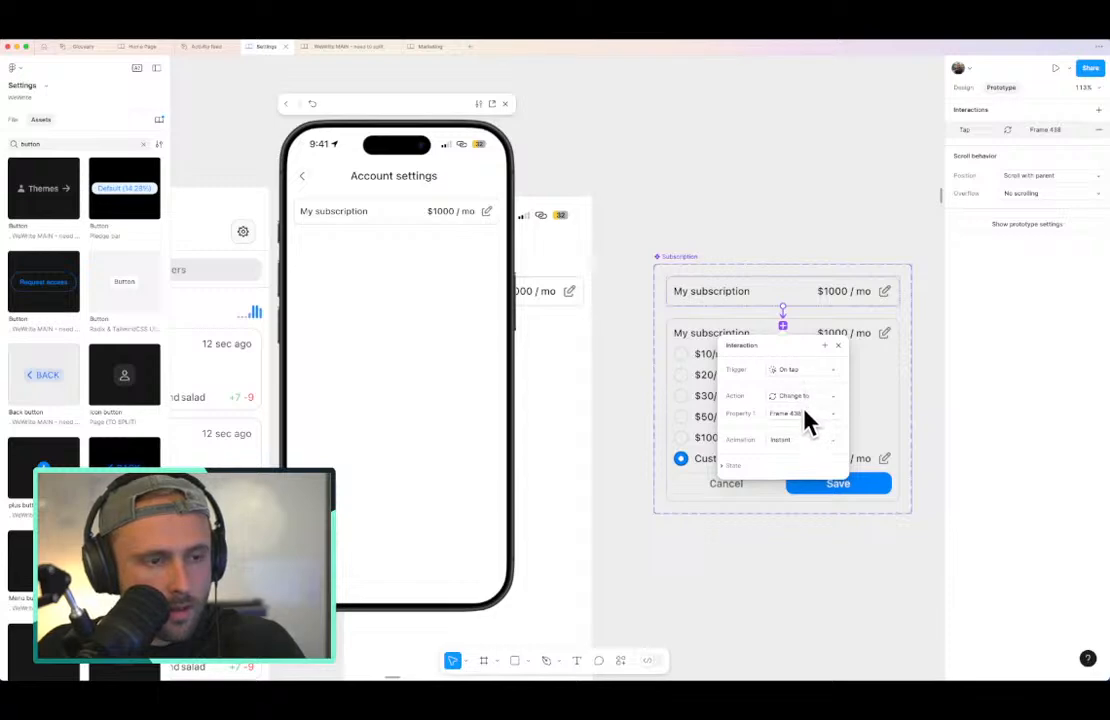
{"action": "left_click", "coordinate": [808, 438]}
{"action": "left_click", "coordinate": [808, 470]}
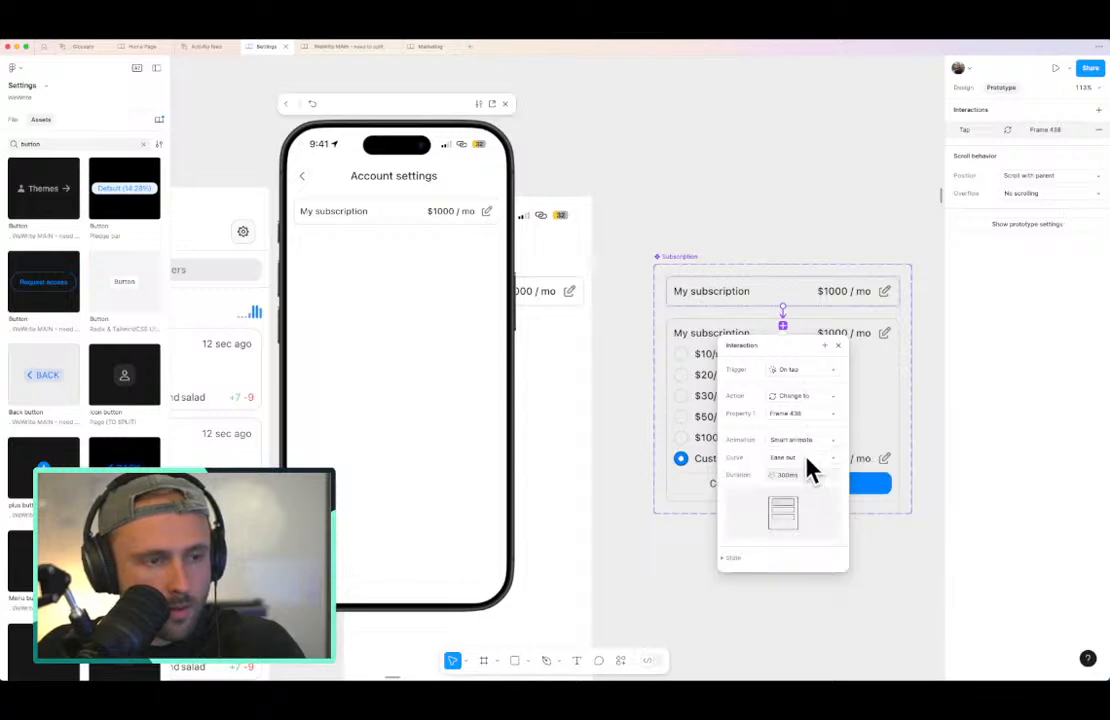
Step: Link the Cancel and Save button row back to the collapsed variant with an On tap, Change to Frame 429 interaction
{"action": "left_click", "coordinate": [700, 405]}
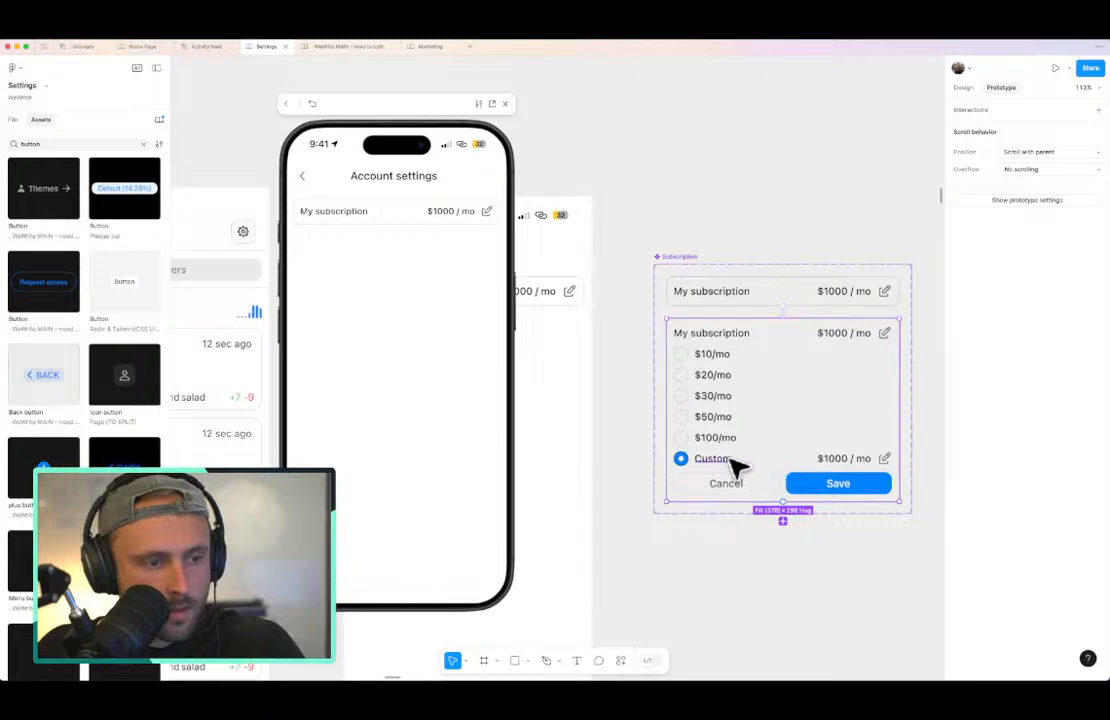
{"action": "left_click", "coordinate": [730, 462]}
{"action": "left_click", "coordinate": [835, 487]}
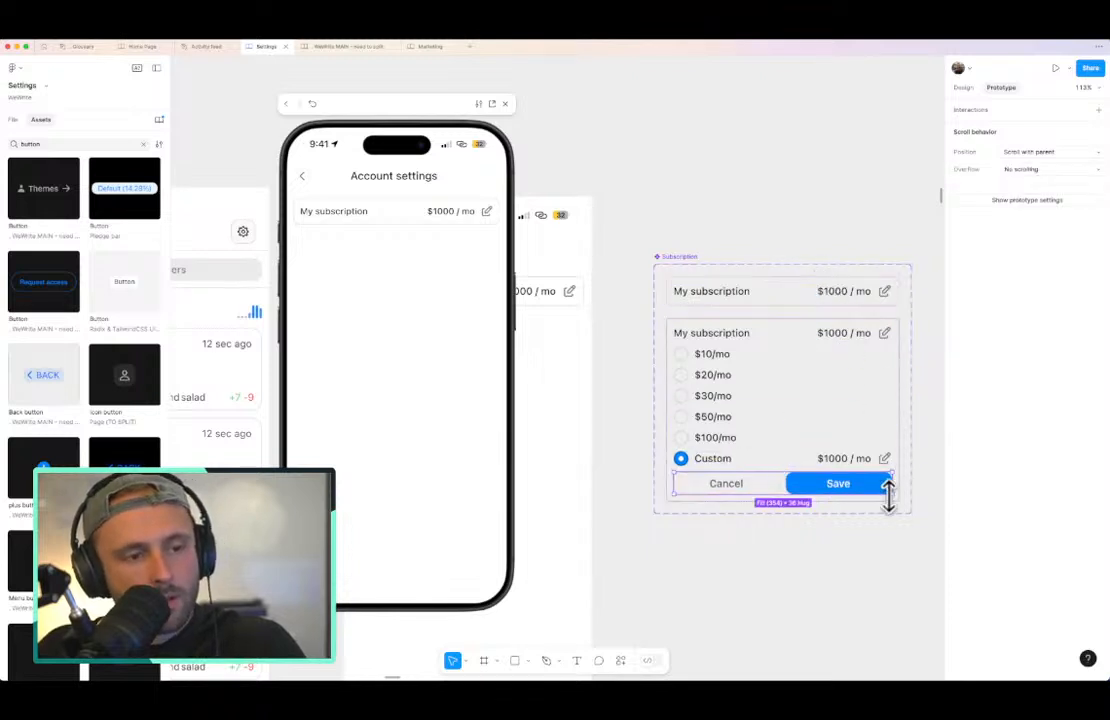
{"action": "left_click_drag", "start_coordinate": [894, 484], "coordinate": [825, 297]}
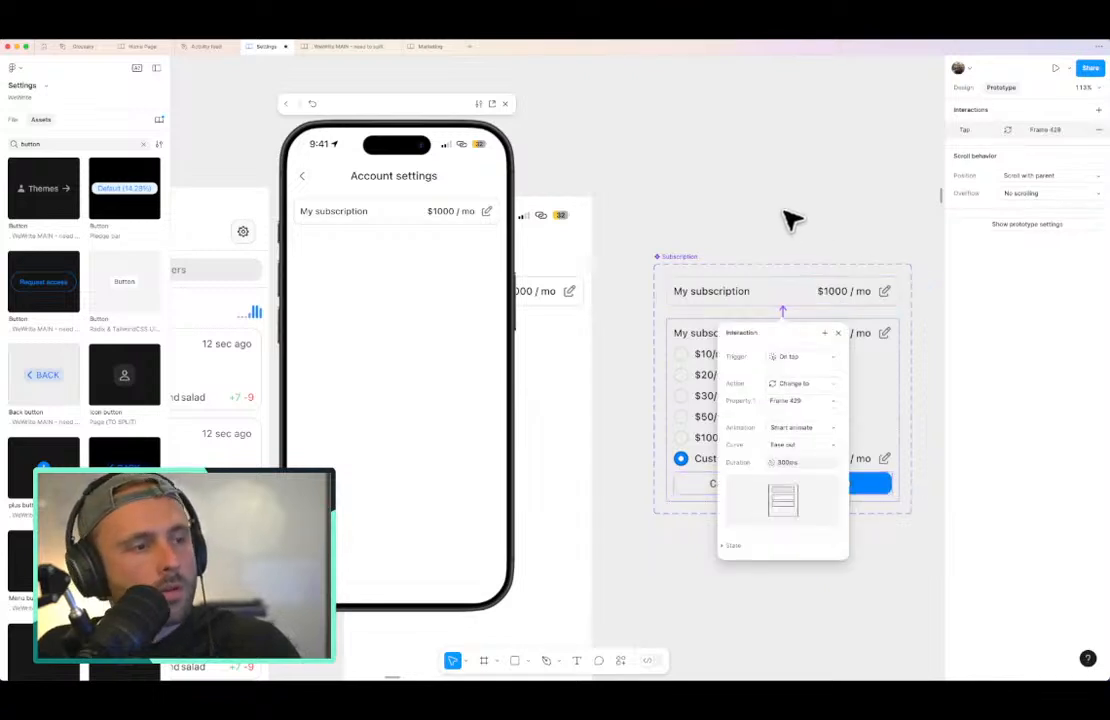
{"action": "left_click", "coordinate": [785, 241]}
Step: Increase the vertical spacing between the two variants in the Subscription component set
{"action": "left_click", "coordinate": [690, 257]}
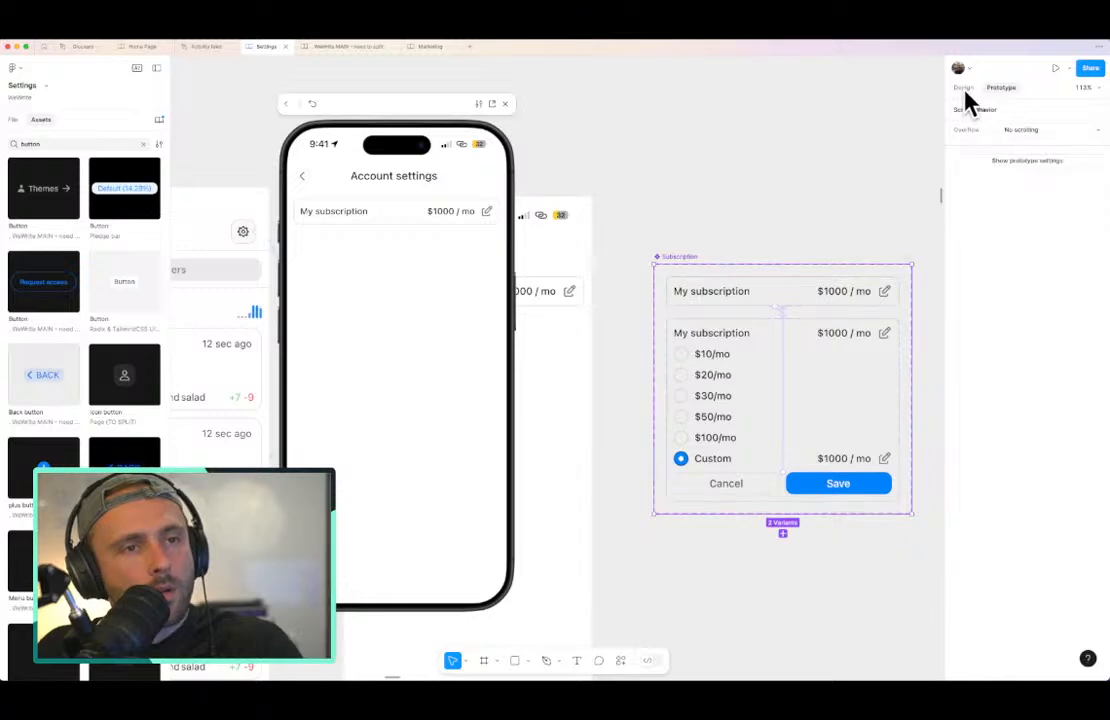
{"action": "left_click", "coordinate": [964, 88]}
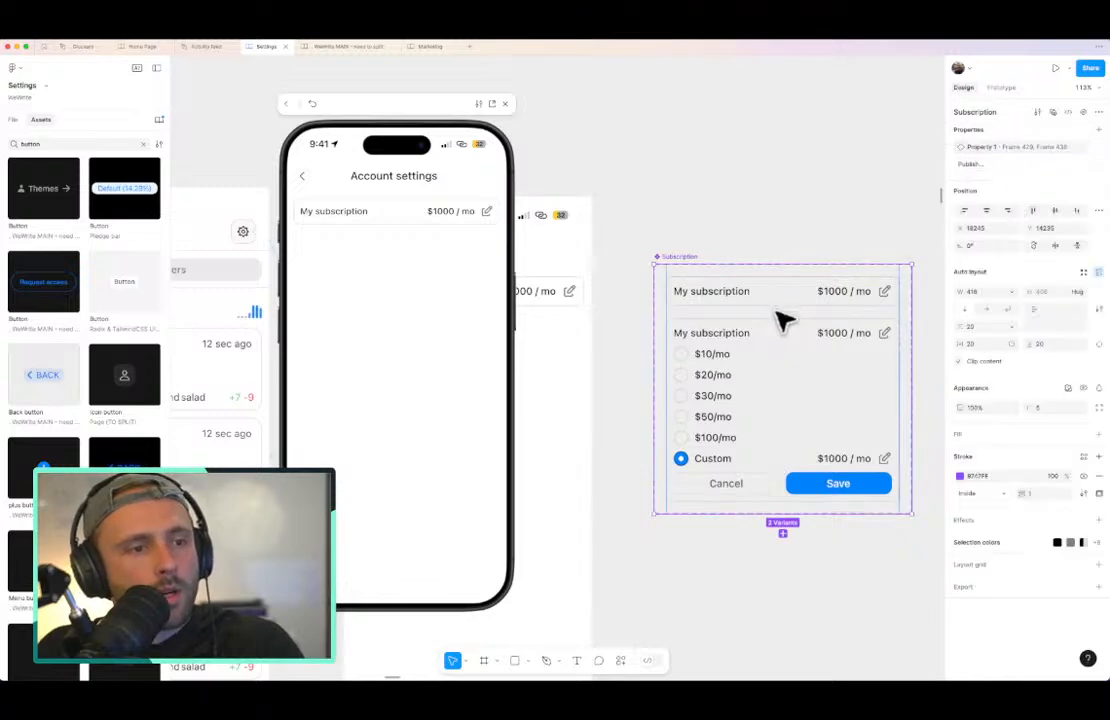
{"action": "left_click_drag", "start_coordinate": [787, 314], "coordinate": [788, 362]}
{"action": "left_click", "coordinate": [845, 163]}
{"action": "scroll", "coordinate": [845, 163], "scroll_direction": "right", "scroll_amount": 2}
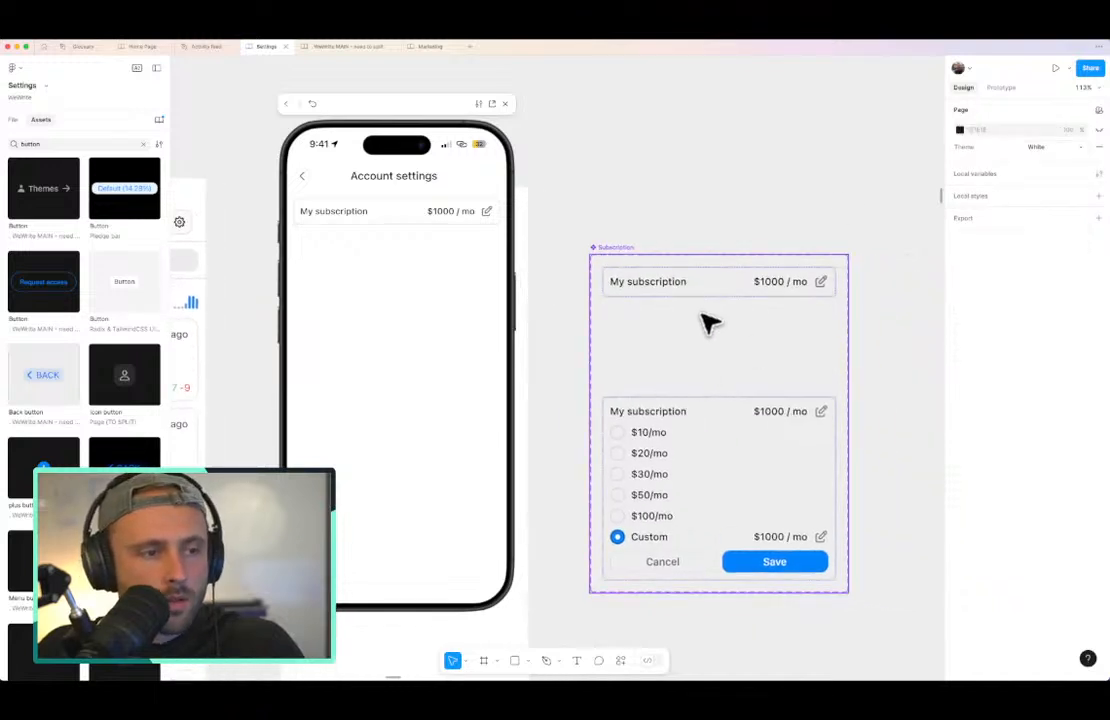
Step: Select both prototype connections between the Subscription variants and check their shared interaction settings
{"action": "key", "text": "shift+e"}
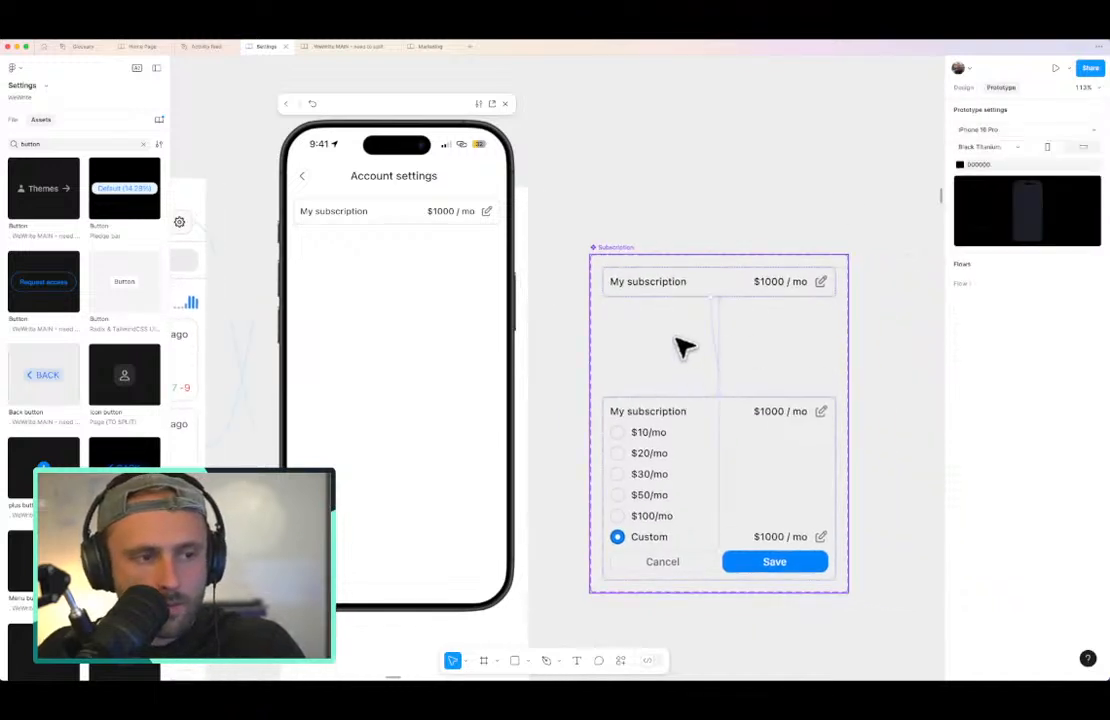
{"action": "left_click_drag", "start_coordinate": [676, 337], "coordinate": [763, 364]}
{"action": "left_click", "coordinate": [681, 349]}
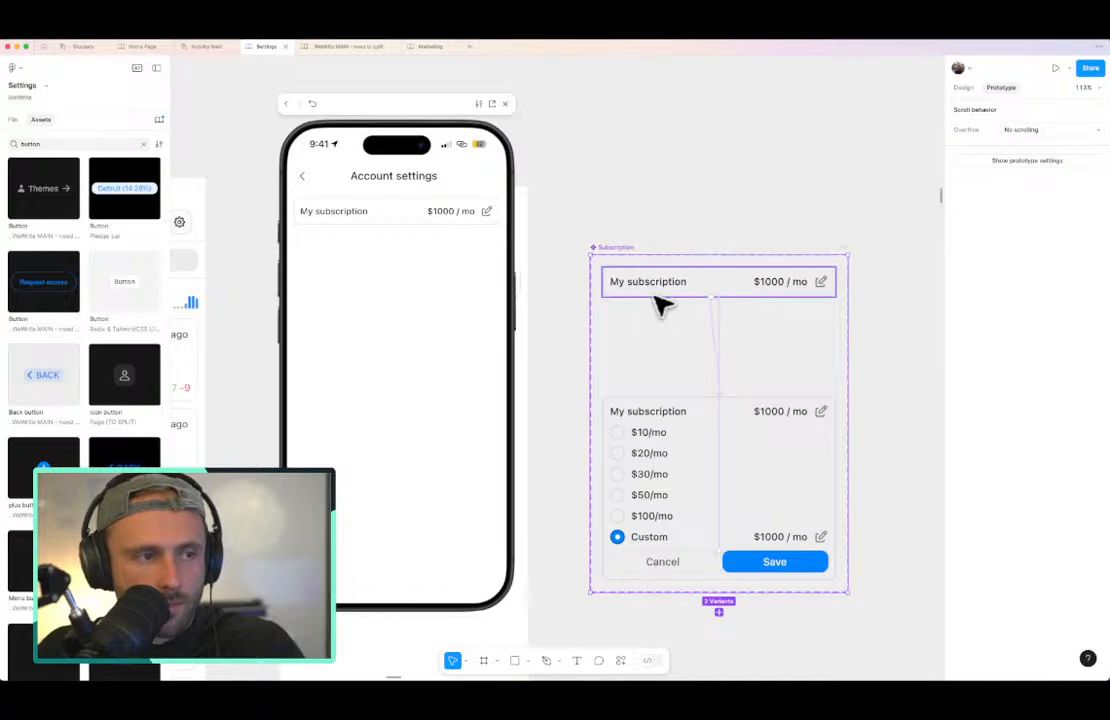
{"action": "left_click_drag", "start_coordinate": [686, 317], "coordinate": [789, 360]}
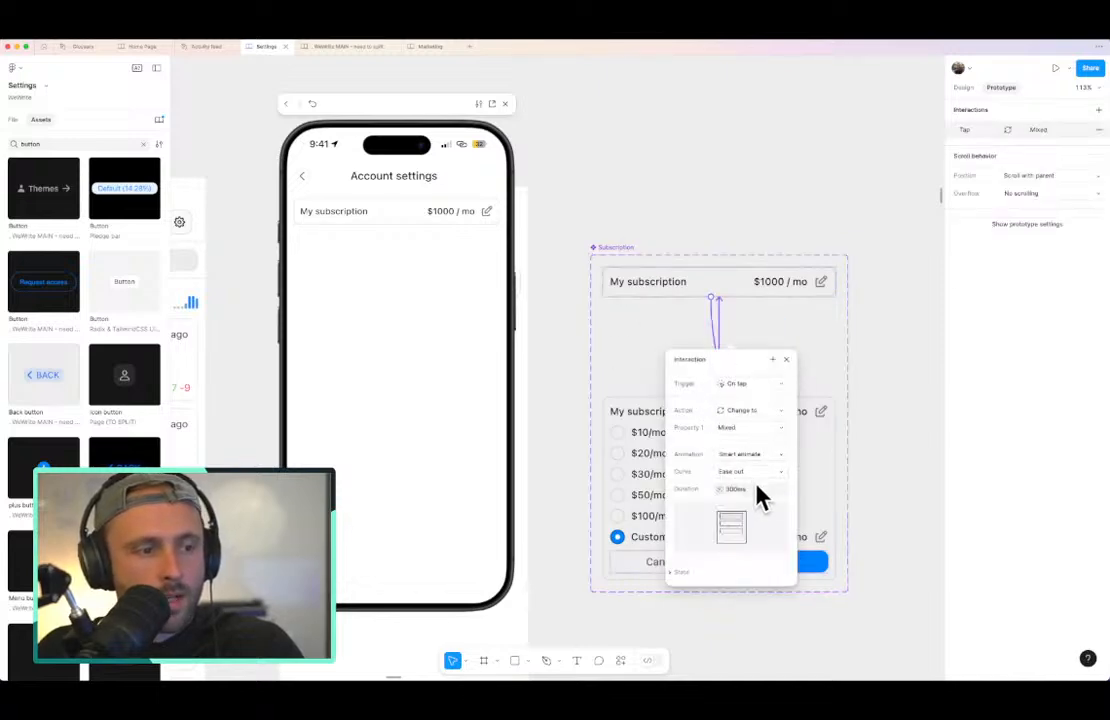
Step: Test expanding the My subscription card and closing it with its action buttons in the prototype preview
{"action": "scroll", "coordinate": [587, 156], "scroll_direction": "left", "scroll_amount": 2}
{"action": "left_click", "coordinate": [412, 217]}
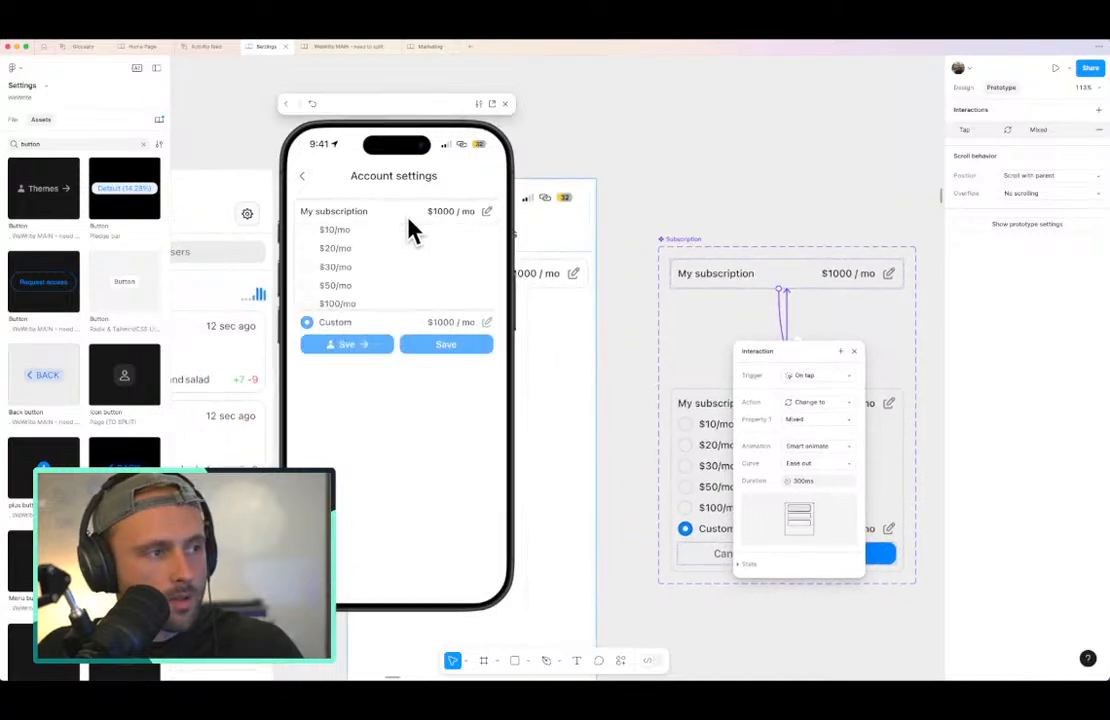
{"action": "left_click", "coordinate": [412, 202]}
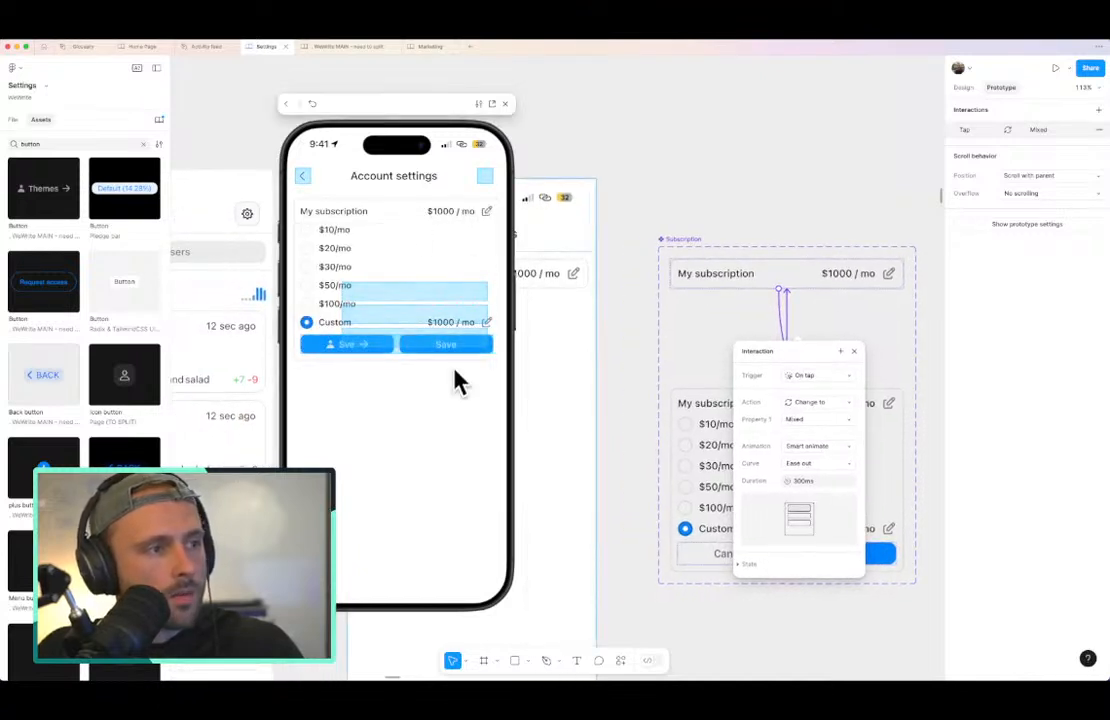
{"action": "left_click", "coordinate": [449, 345]}
{"action": "left_click", "coordinate": [460, 210]}
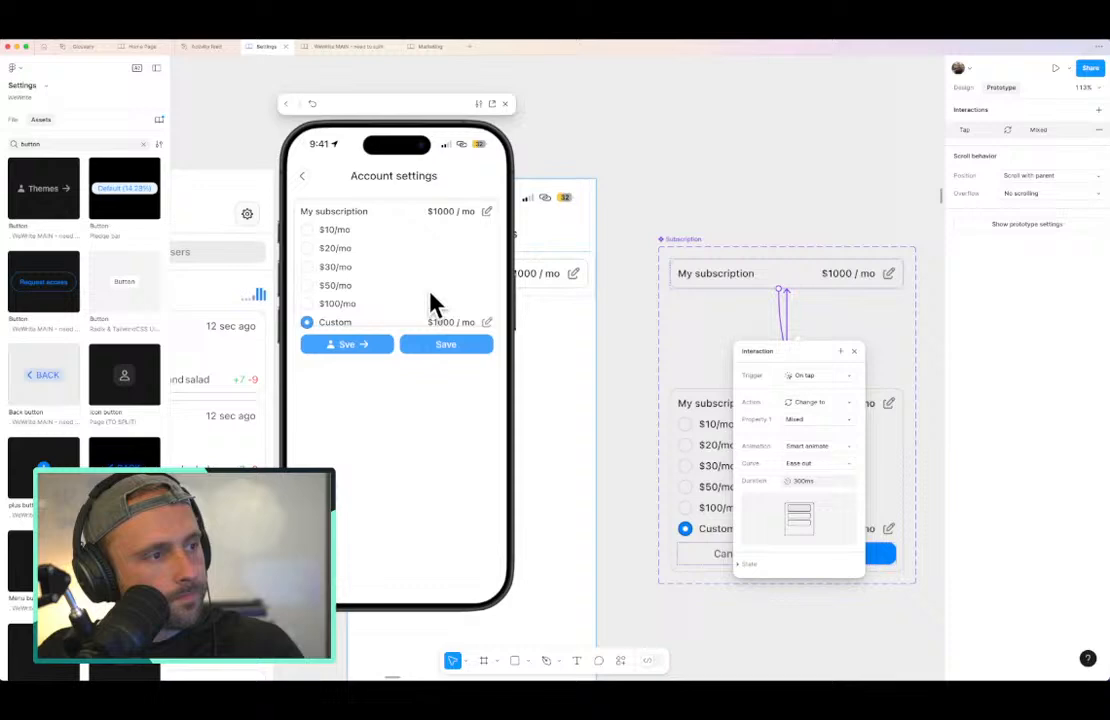
Step: Test closing the expanded My subscription card with Save and expanding it again in the prototype preview
{"action": "left_click", "coordinate": [434, 345]}
{"action": "left_click", "coordinate": [420, 225]}
{"action": "scroll", "coordinate": [689, 225], "scroll_direction": "left", "scroll_amount": 2}
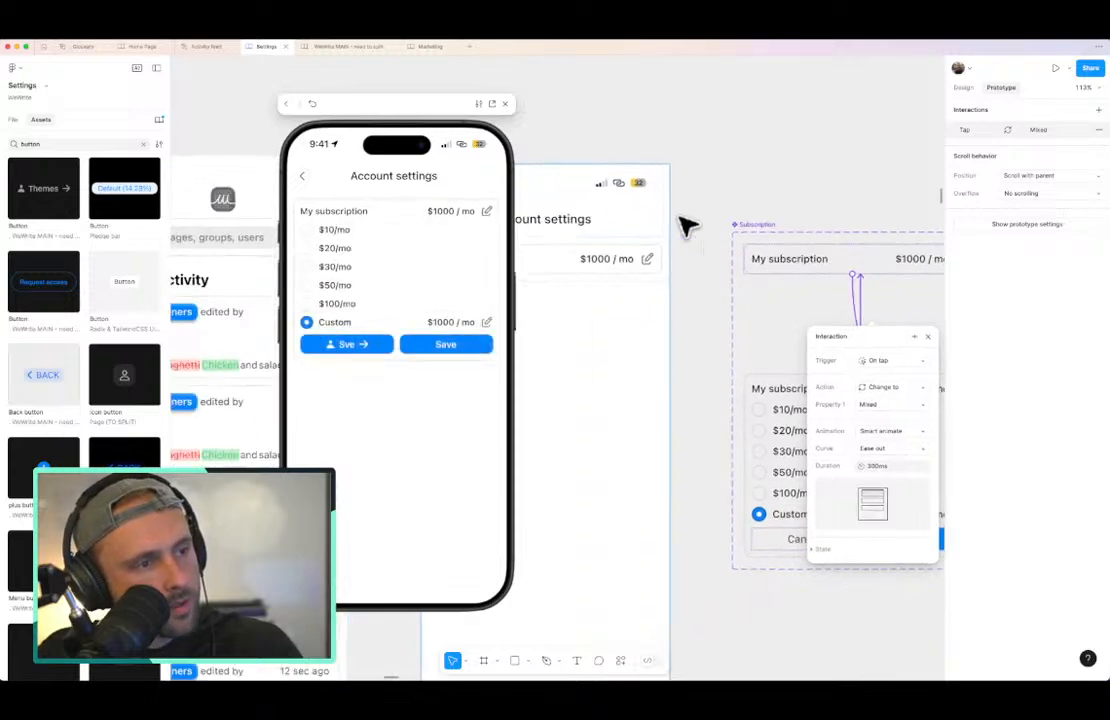
Step: Set the corner radius of the outlined inner frames in both Subscription variants to 20
{"action": "left_click", "coordinate": [780, 258]}
{"action": "left_click", "coordinate": [964, 88]}
{"action": "left_click", "coordinate": [830, 458]}
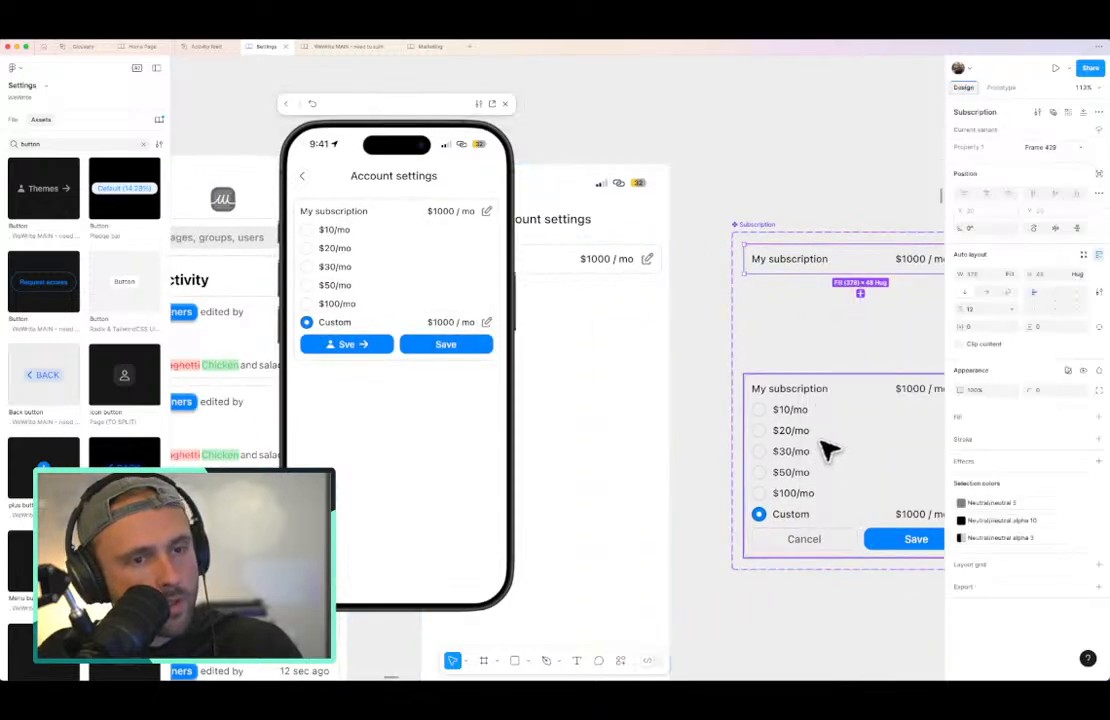
{"action": "left_click", "coordinate": [850, 424], "text": "shift"}
{"action": "left_click", "coordinate": [849, 422]}
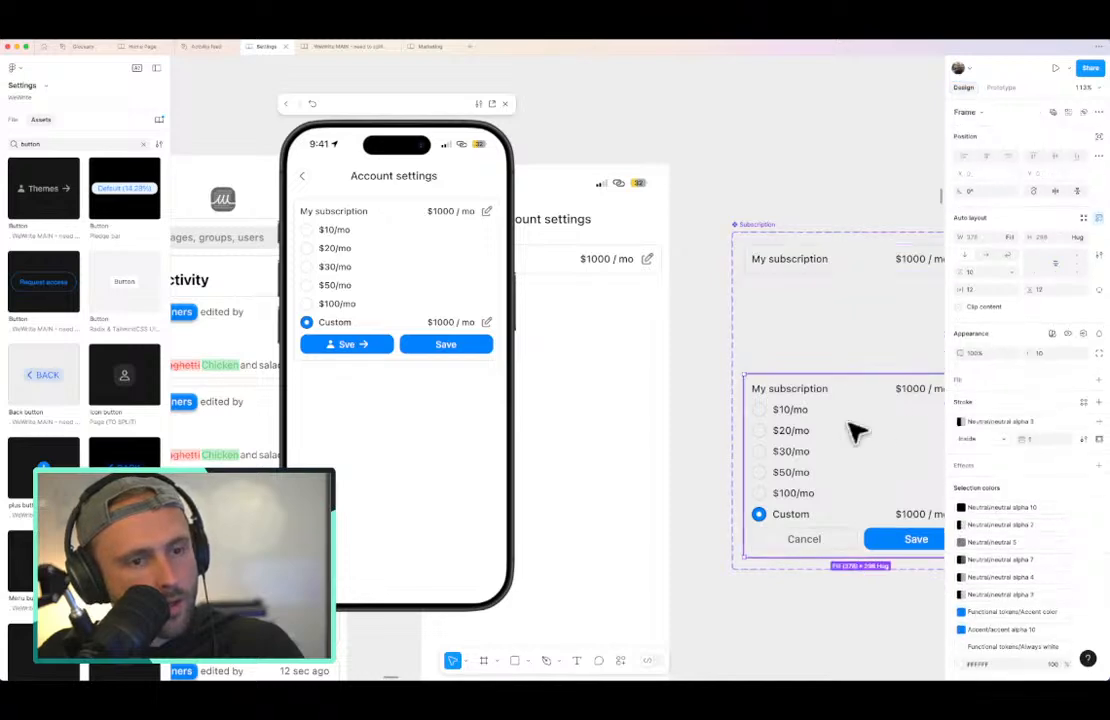
{"action": "left_click", "coordinate": [836, 264]}
{"action": "left_click", "coordinate": [848, 454], "text": "shift"}
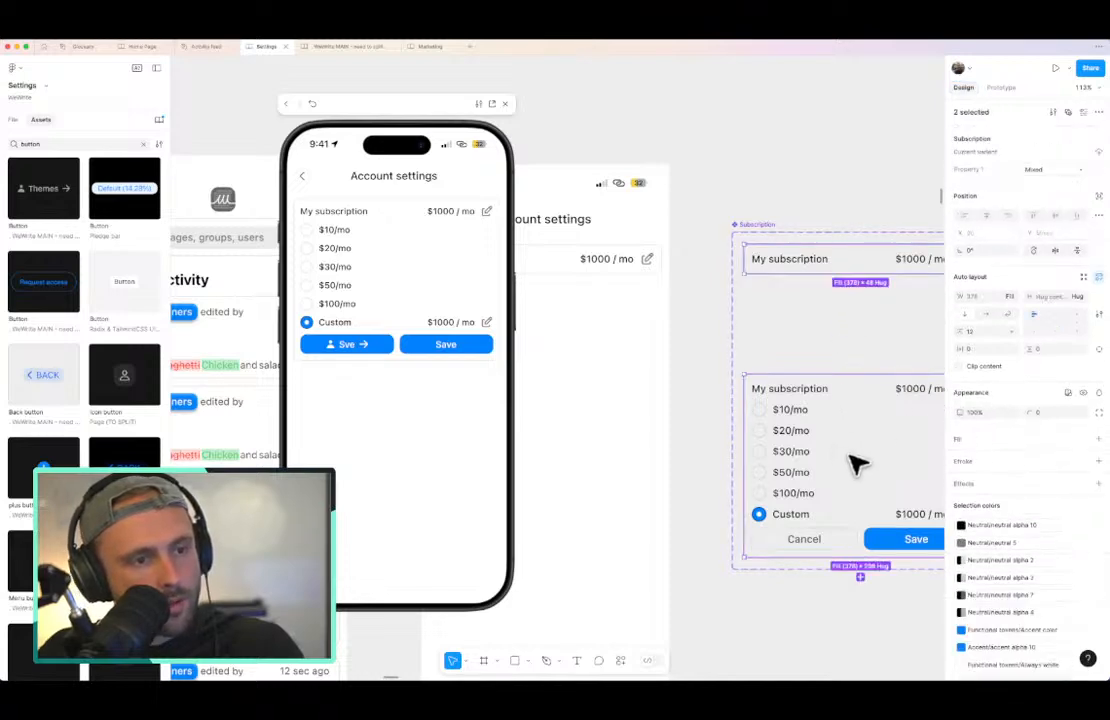
{"action": "key", "text": "Return"}
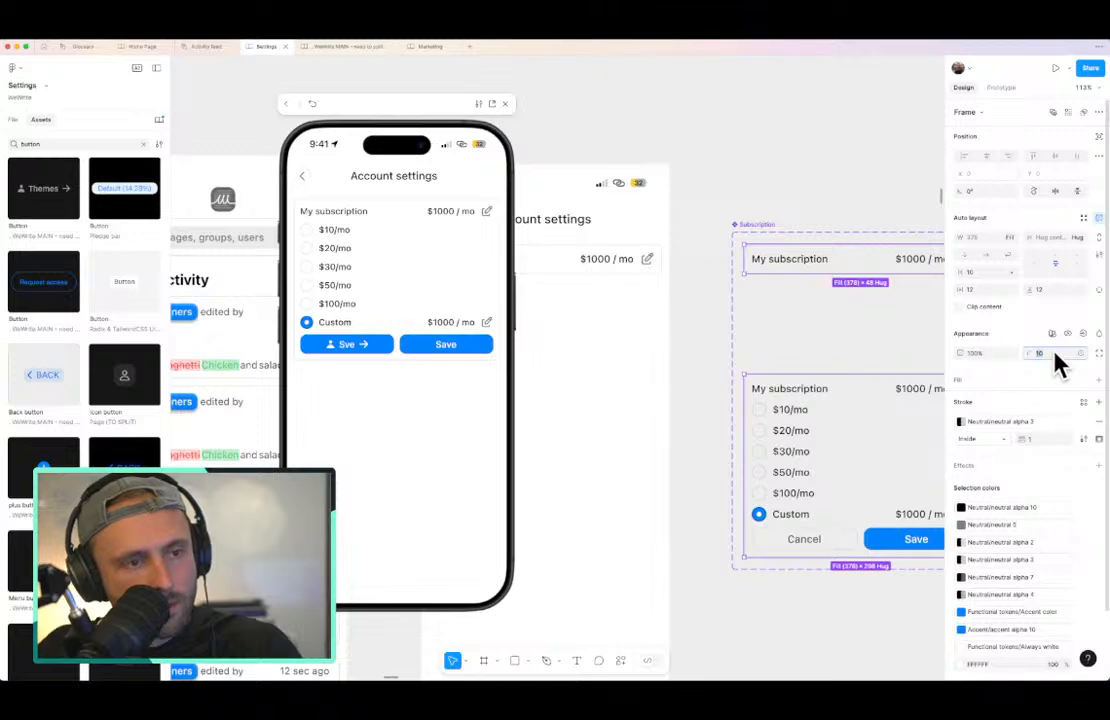
{"action": "left_click", "coordinate": [1040, 353]}
Step: Set the padding of both variants' inner frames to 15 on all sides
{"action": "left_click", "coordinate": [1056, 291], "text": "super"}
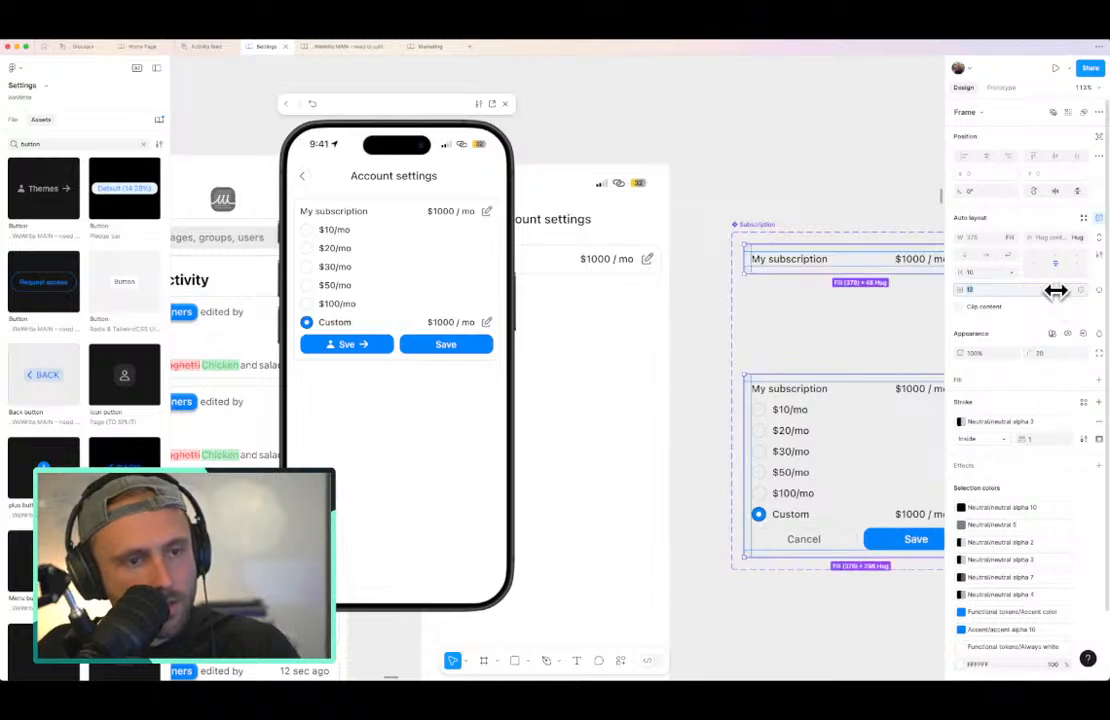
{"action": "key", "text": "Up"}
{"action": "key", "text": "Up"}
{"action": "key", "text": "Up"}
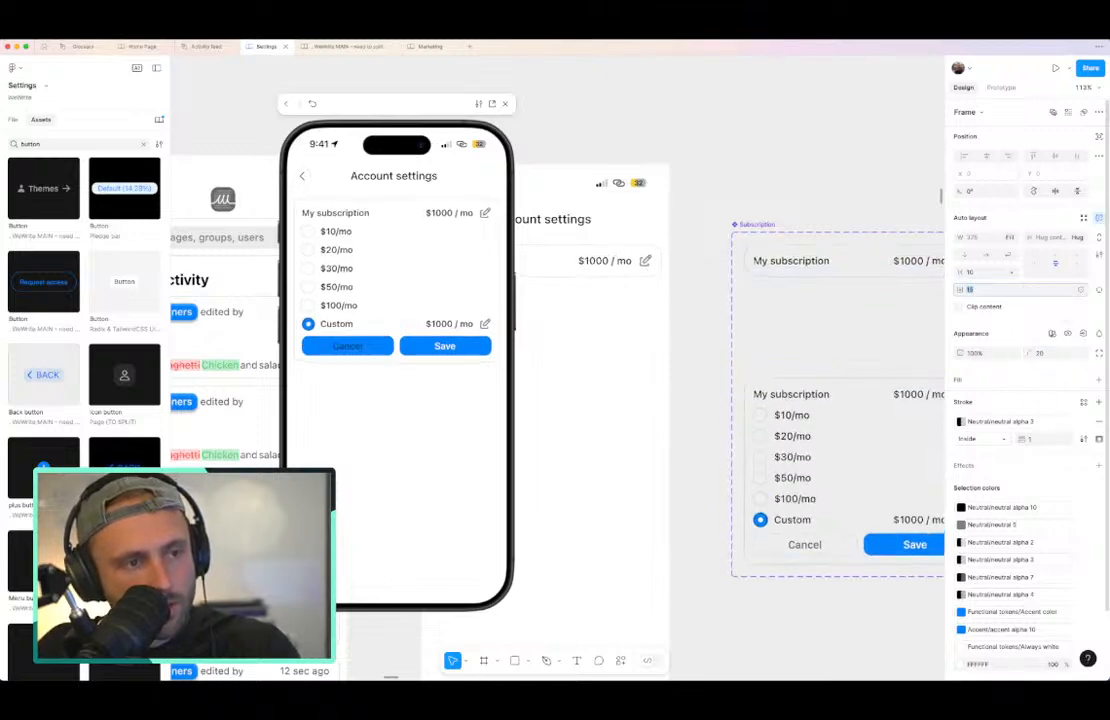
{"action": "scroll", "coordinate": [1022, 443], "scroll_direction": "down", "scroll_amount": 2}
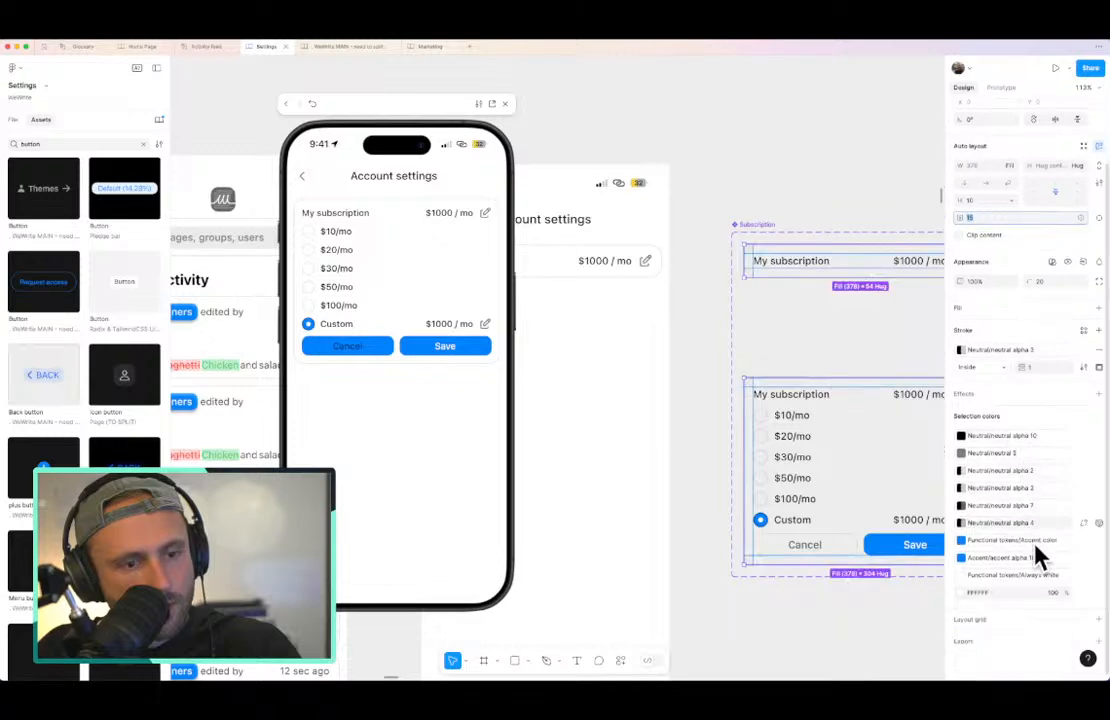
{"action": "left_click", "coordinate": [690, 262]}
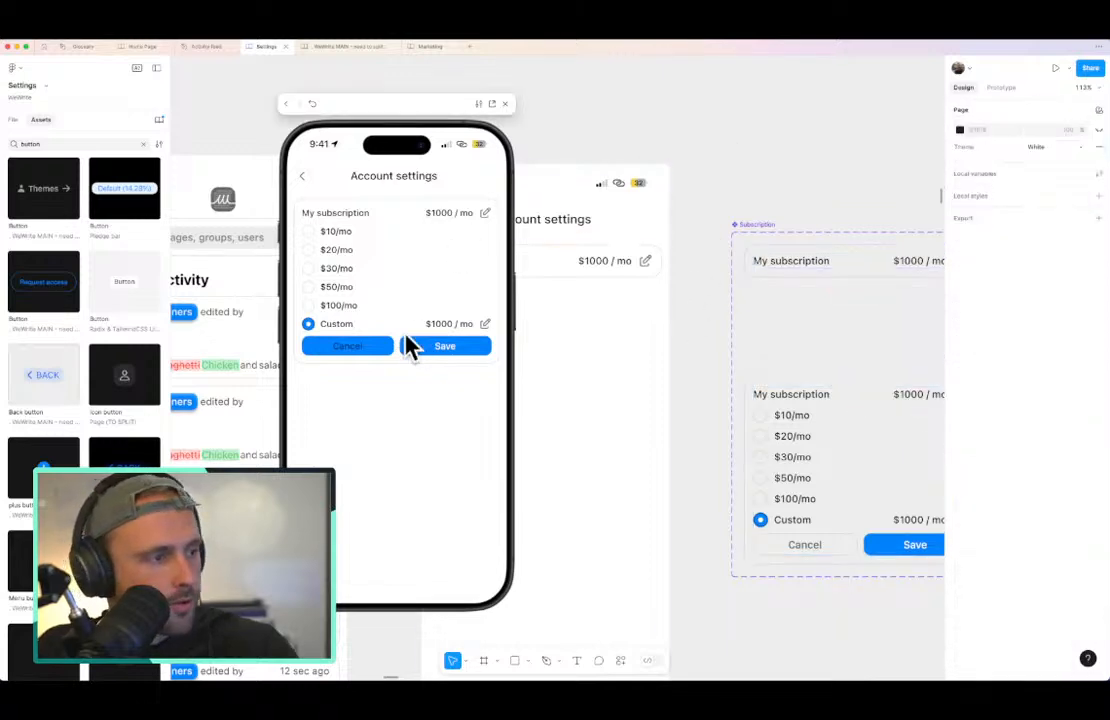
Step: Test closing the subscription card with Save and reopening it in the prototype preview
{"action": "left_click", "coordinate": [424, 347]}
{"action": "left_click", "coordinate": [453, 224]}
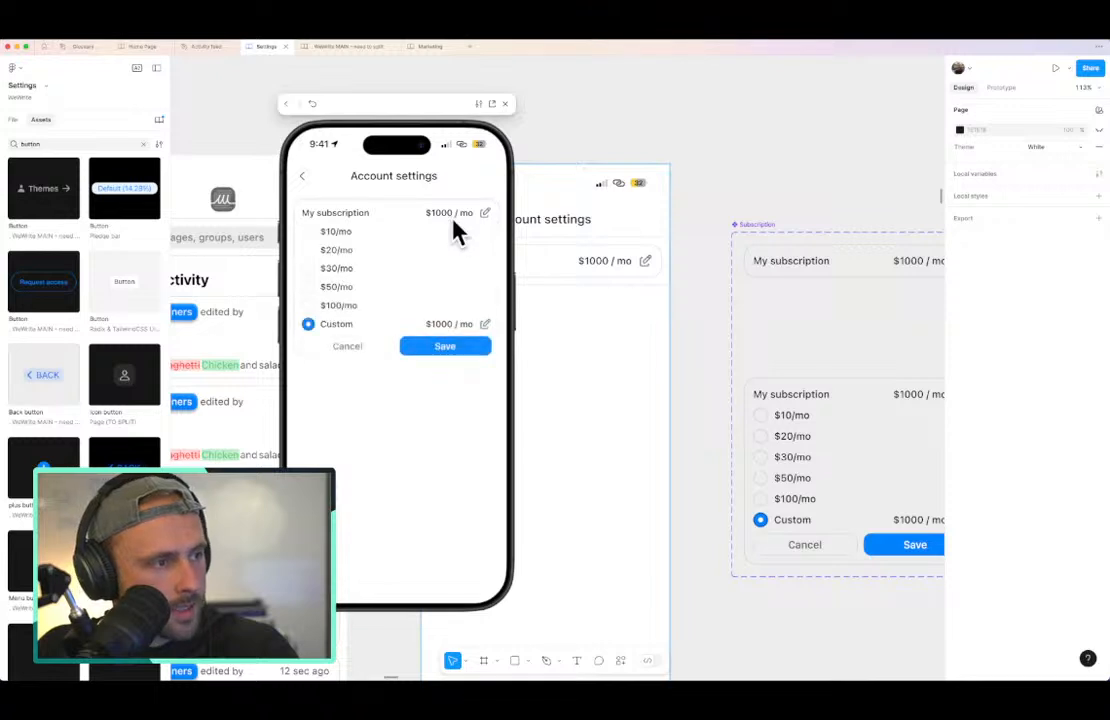
{"action": "left_click", "coordinate": [445, 347]}
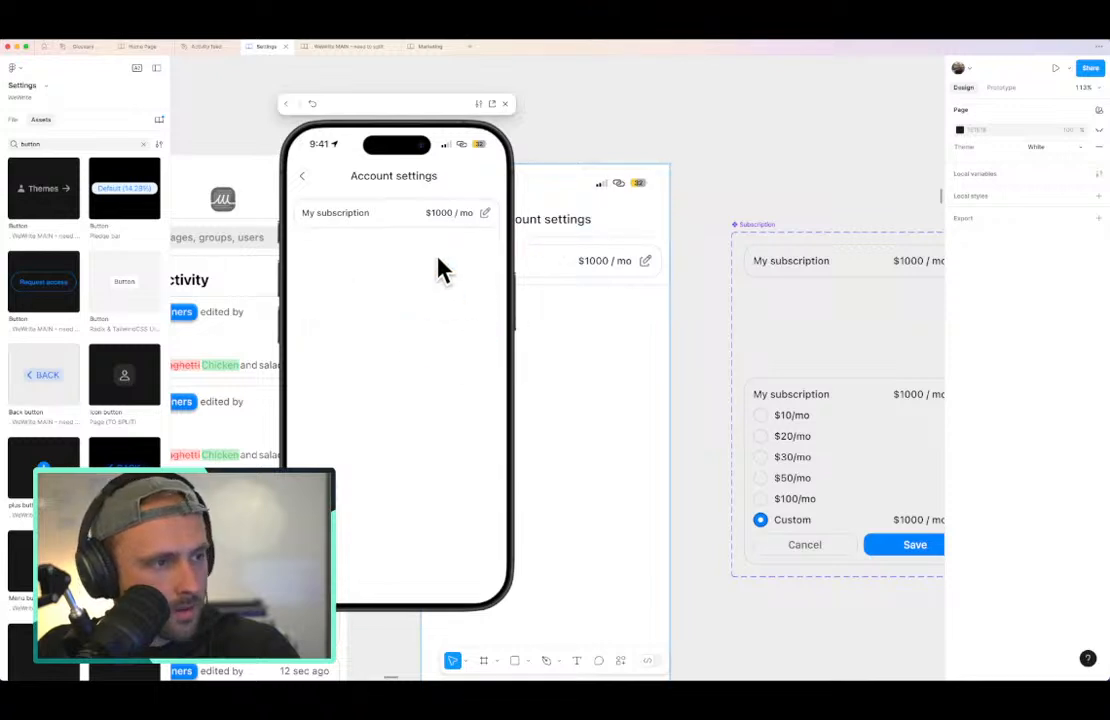
{"action": "left_click", "coordinate": [453, 224]}
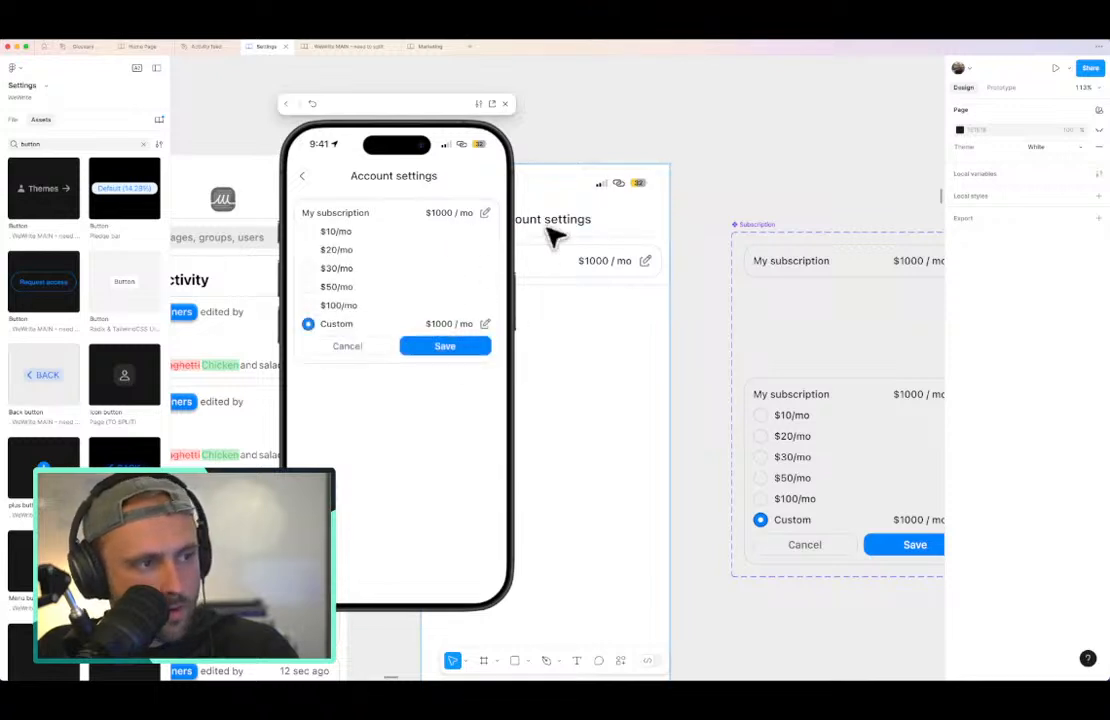
Step: Examine the layer structure of the collapsed and expanded Subscription variants in the layer list
{"action": "double_click", "coordinate": [789, 261]}
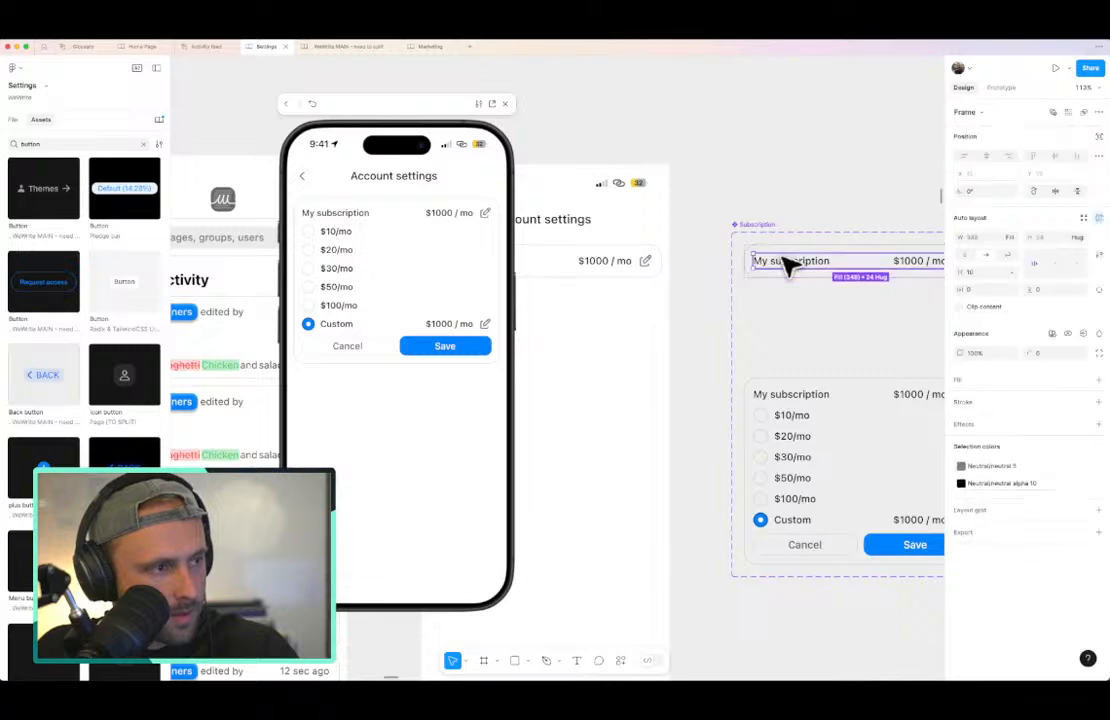
{"action": "scroll", "coordinate": [636, 139], "scroll_direction": "left", "scroll_amount": 2}
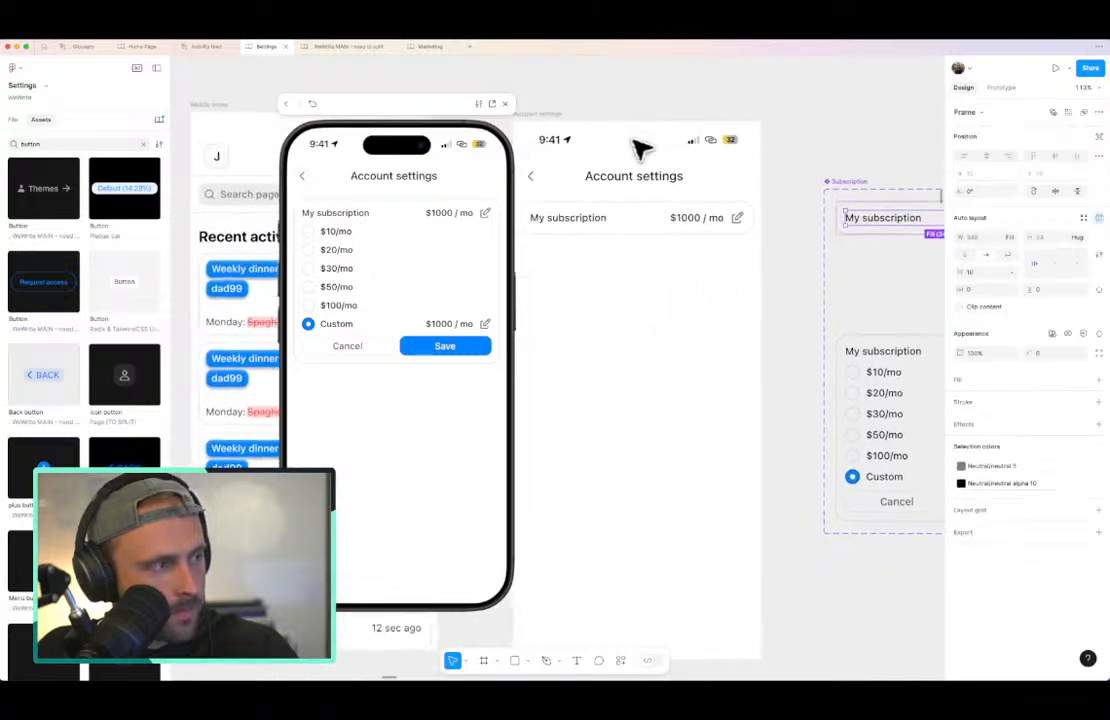
{"action": "left_click", "coordinate": [13, 120]}
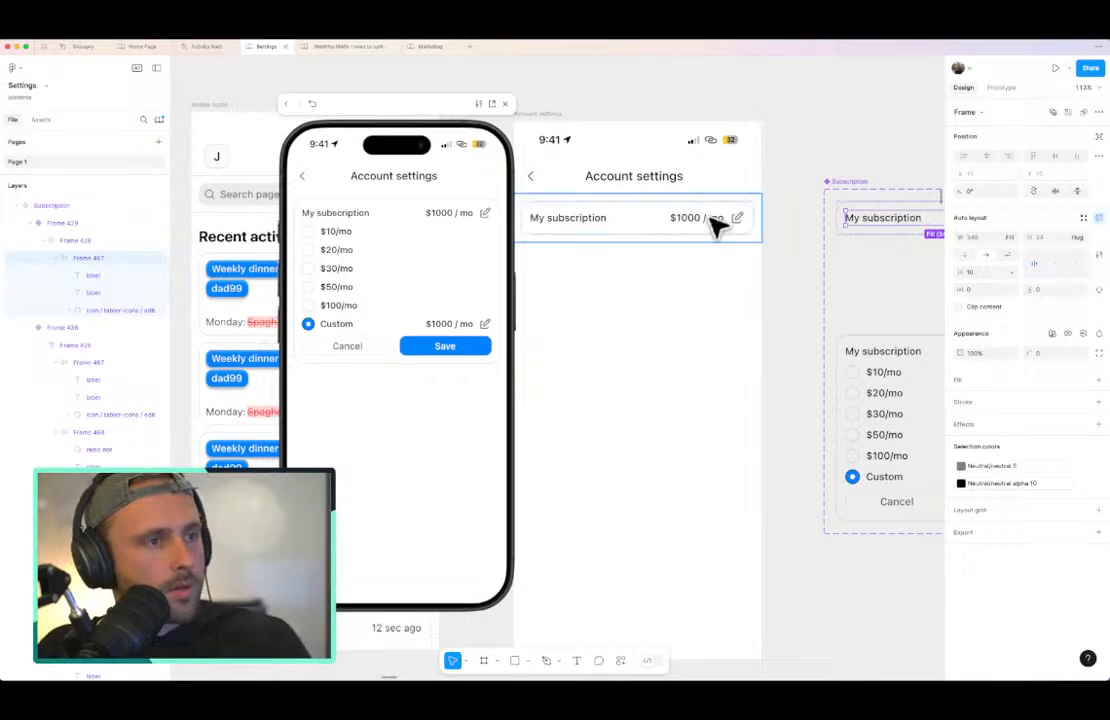
{"action": "scroll", "coordinate": [714, 223], "scroll_direction": "right", "scroll_amount": 3}
{"action": "left_click", "coordinate": [806, 428]}
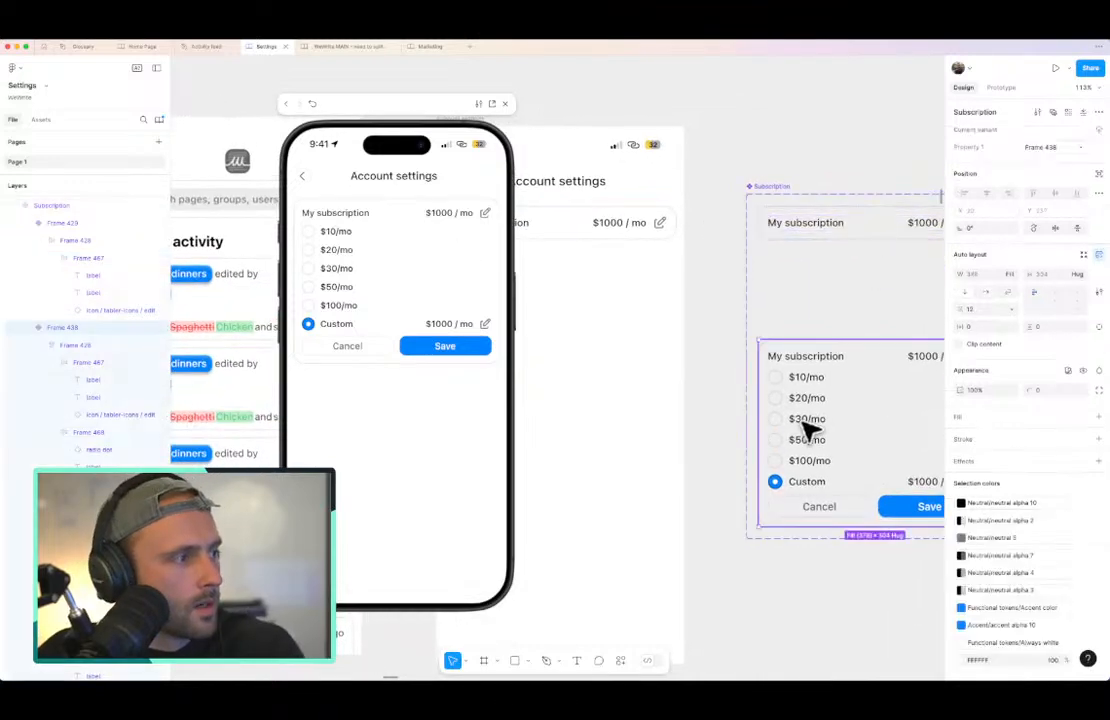
{"action": "left_click", "coordinate": [818, 424]}
{"action": "key", "text": "Escape"}
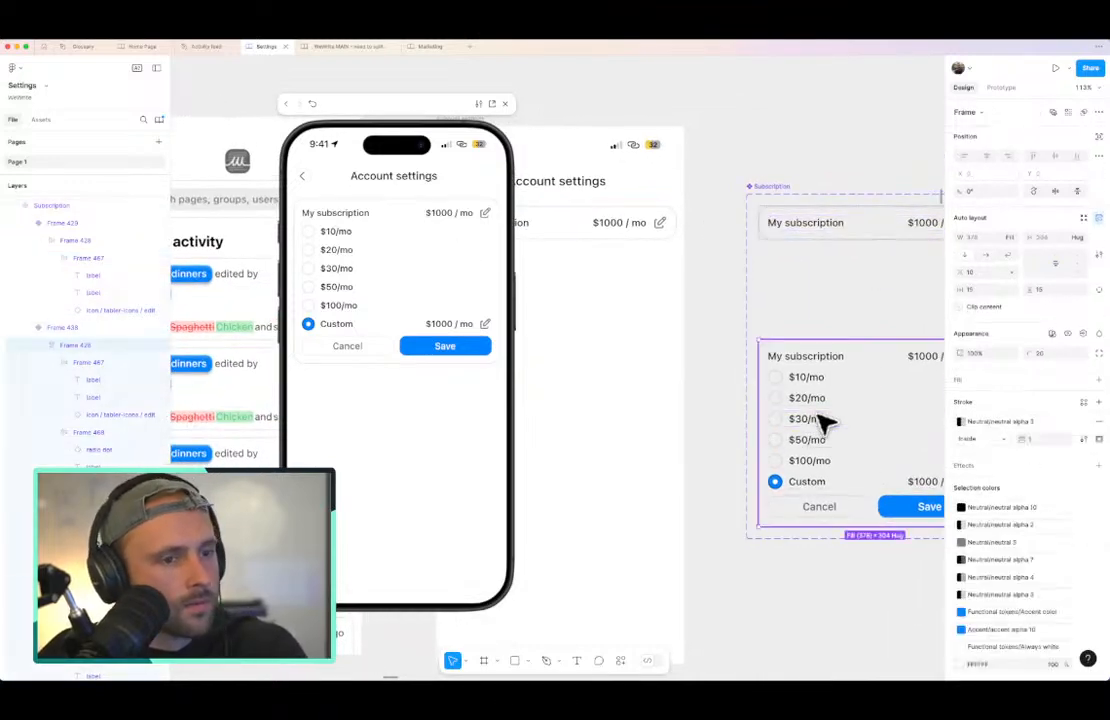
{"action": "key", "text": "Return"}
{"action": "key", "text": "shift+Return"}
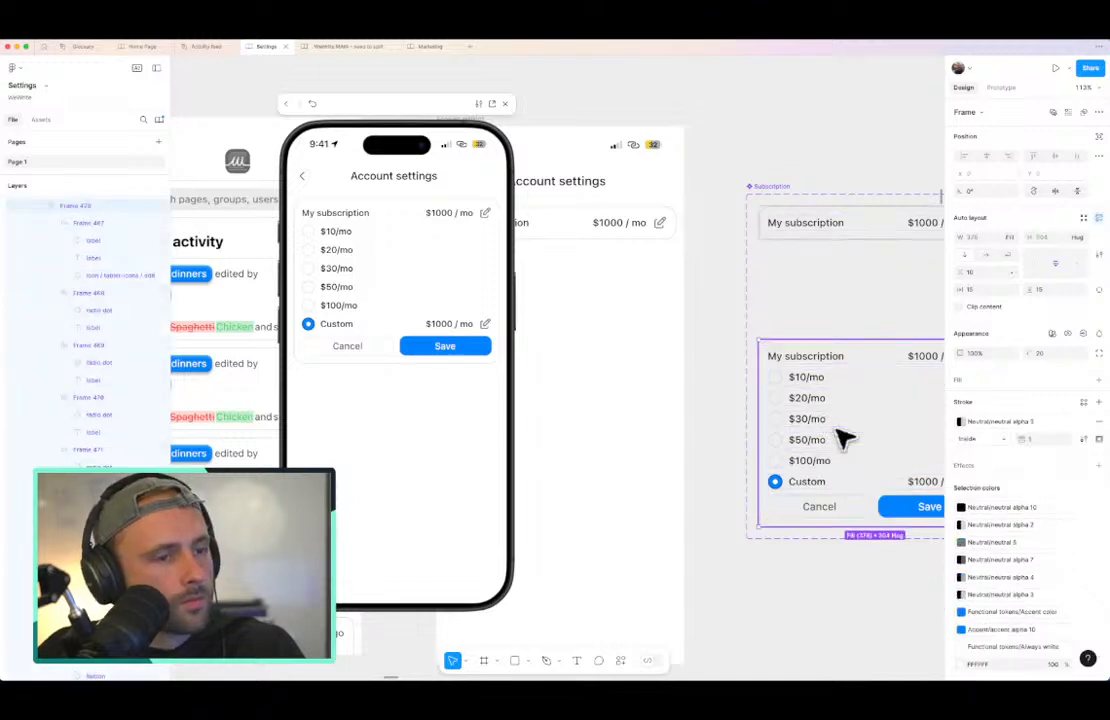
Step: Rename the collapsed variant's My subscription header row layer as top
{"action": "scroll", "coordinate": [818, 440], "scroll_direction": "up", "scroll_amount": 1}
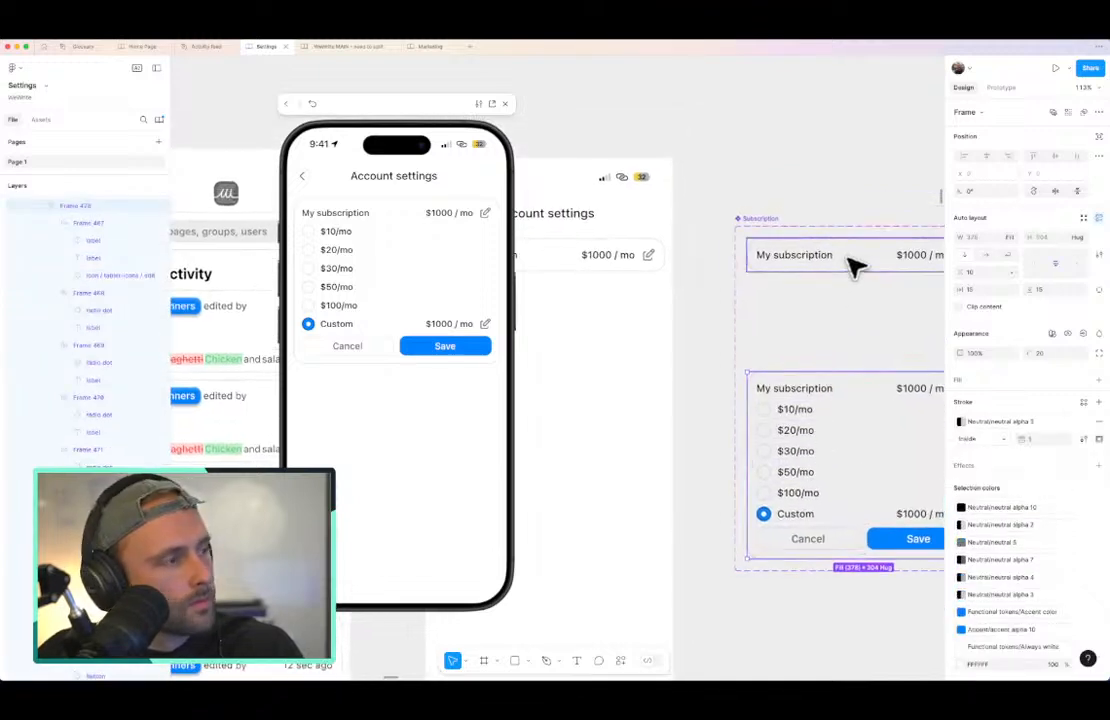
{"action": "left_click", "coordinate": [855, 265]}
{"action": "double_click", "coordinate": [836, 261]}
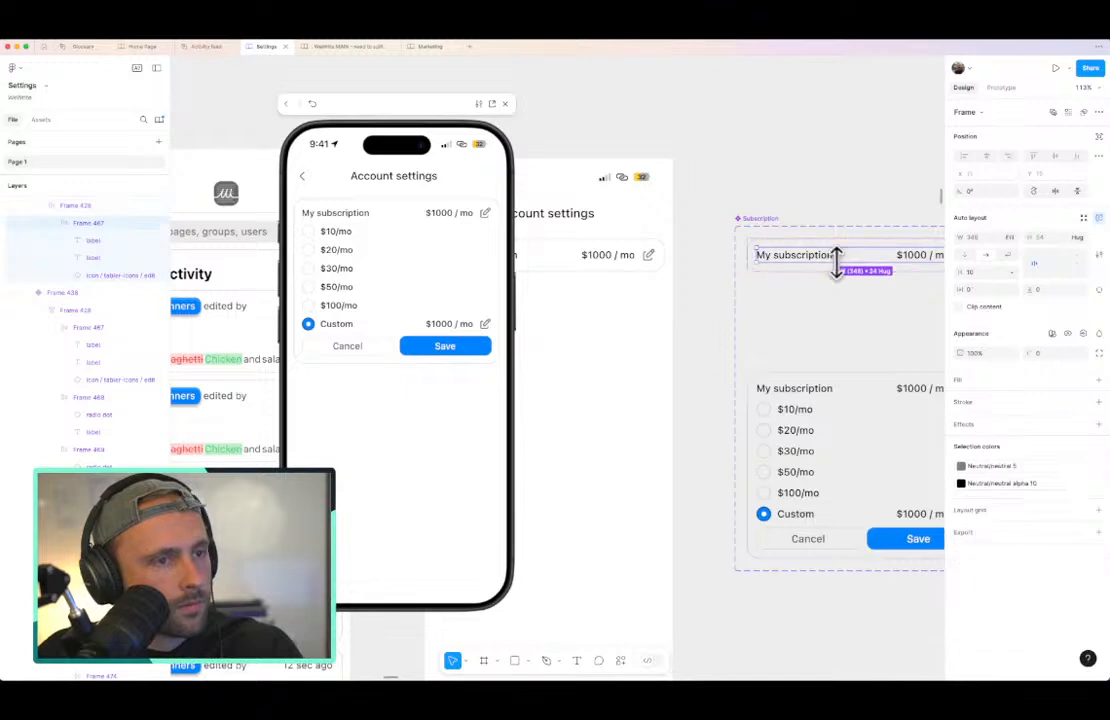
{"action": "key", "text": "super+r"}
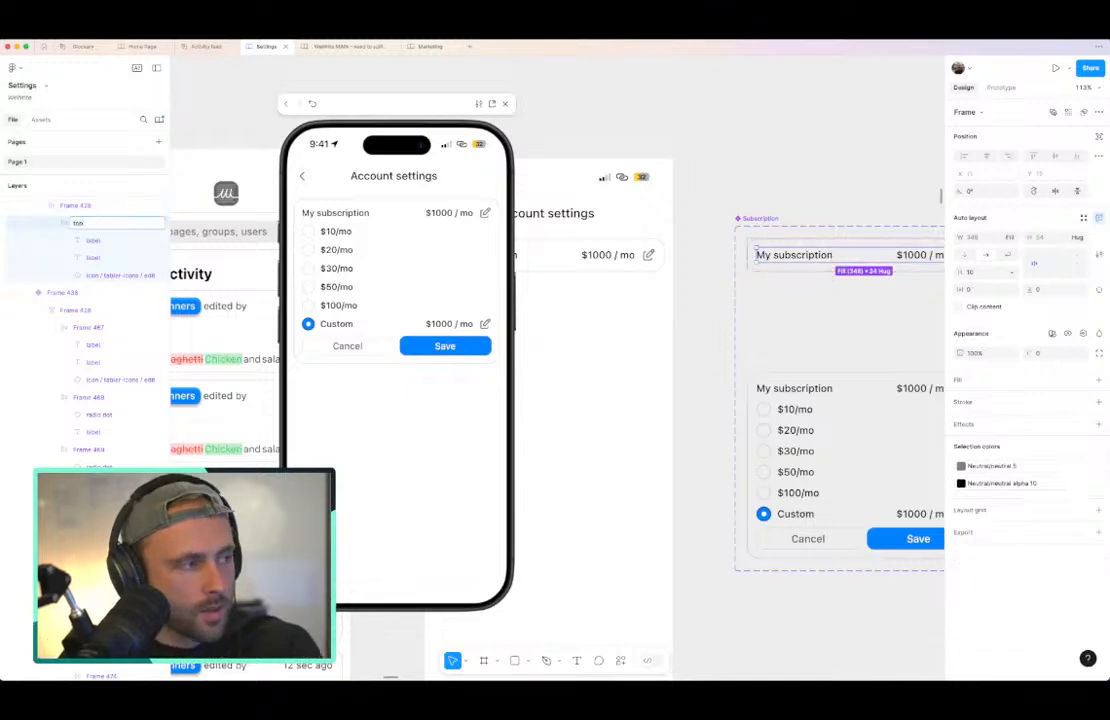
{"action": "key", "text": "Return"}
Step: Rename the expanded Subscription variant as top
{"action": "left_click", "coordinate": [804, 408], "text": "super"}
{"action": "left_click", "coordinate": [813, 382]}
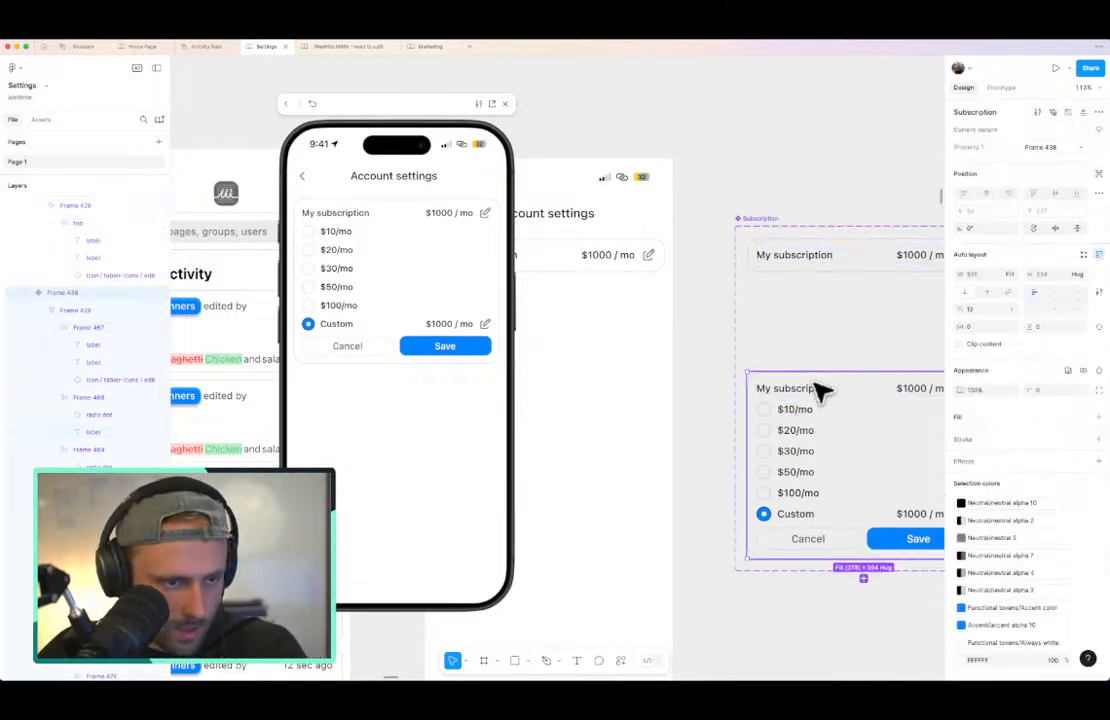
{"action": "key", "text": "super+r"}
{"action": "type", "text": "top"}
{"action": "key", "text": "Return"}
{"action": "left_click", "coordinate": [729, 142]}
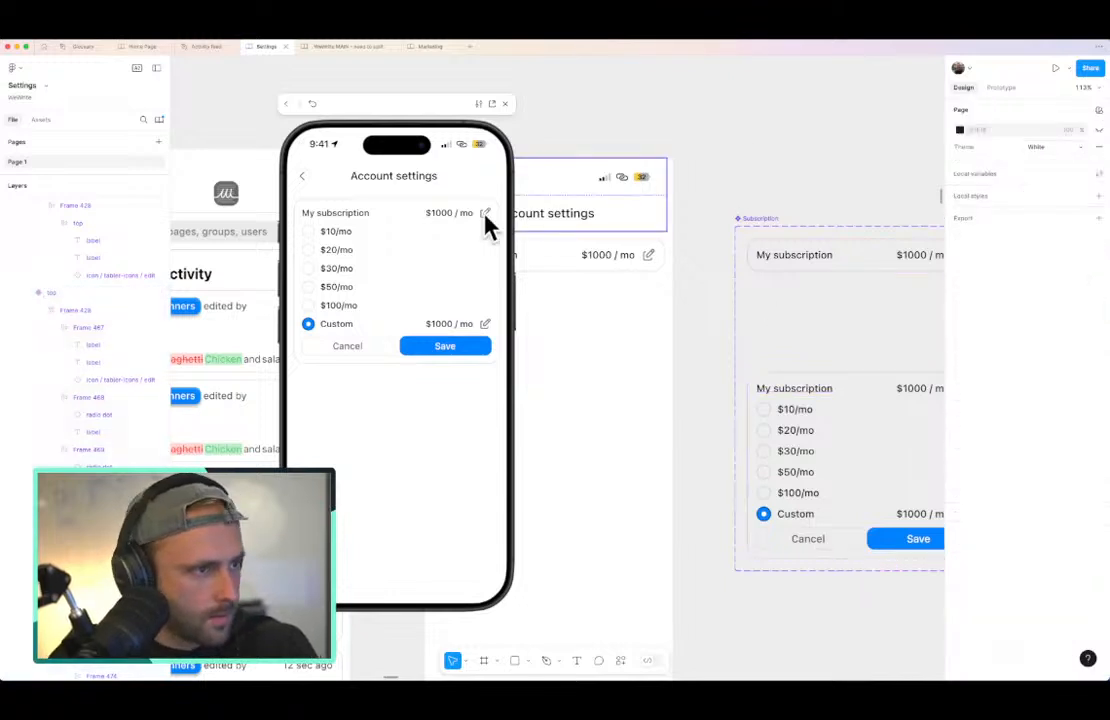
Step: Test collapsing the subscription card with Save, expanding it from its header and tapping the edit icon in the prototype preview
{"action": "left_click", "coordinate": [418, 349]}
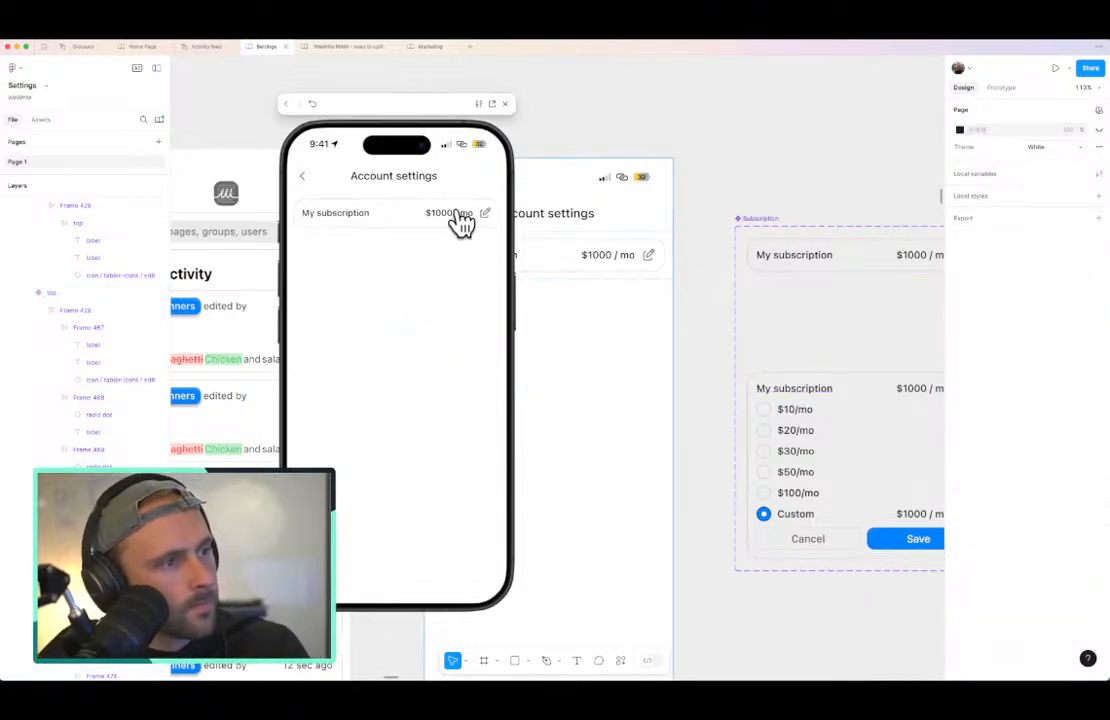
{"action": "left_click", "coordinate": [459, 214]}
{"action": "left_click", "coordinate": [448, 347]}
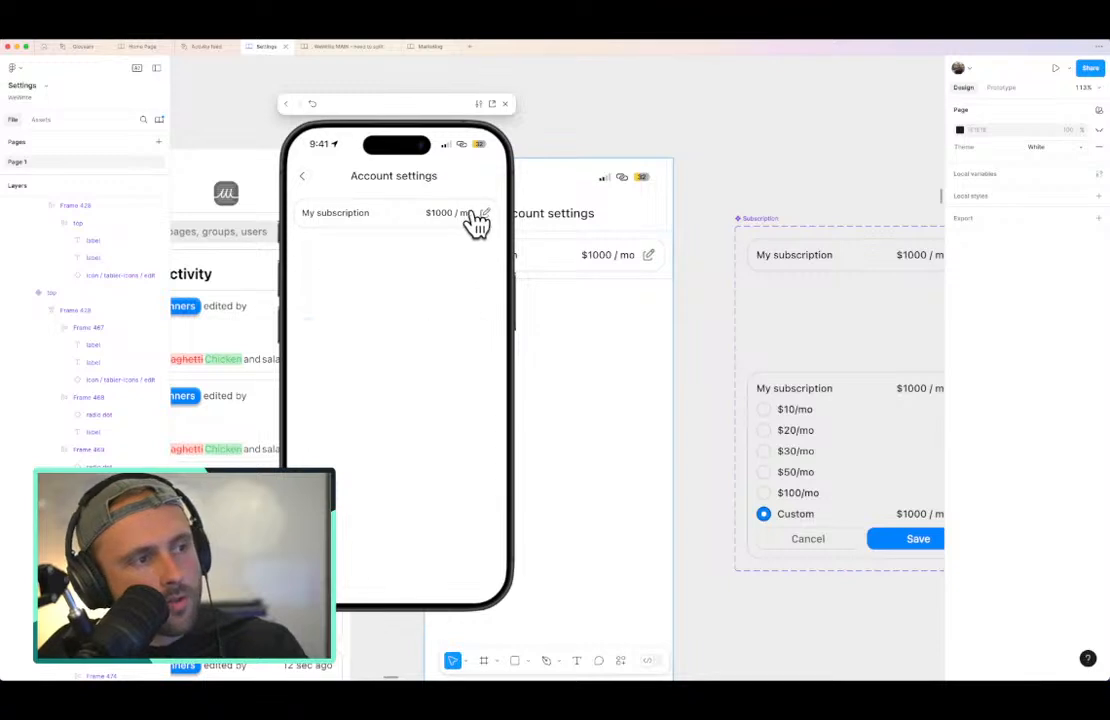
{"action": "left_click", "coordinate": [477, 222]}
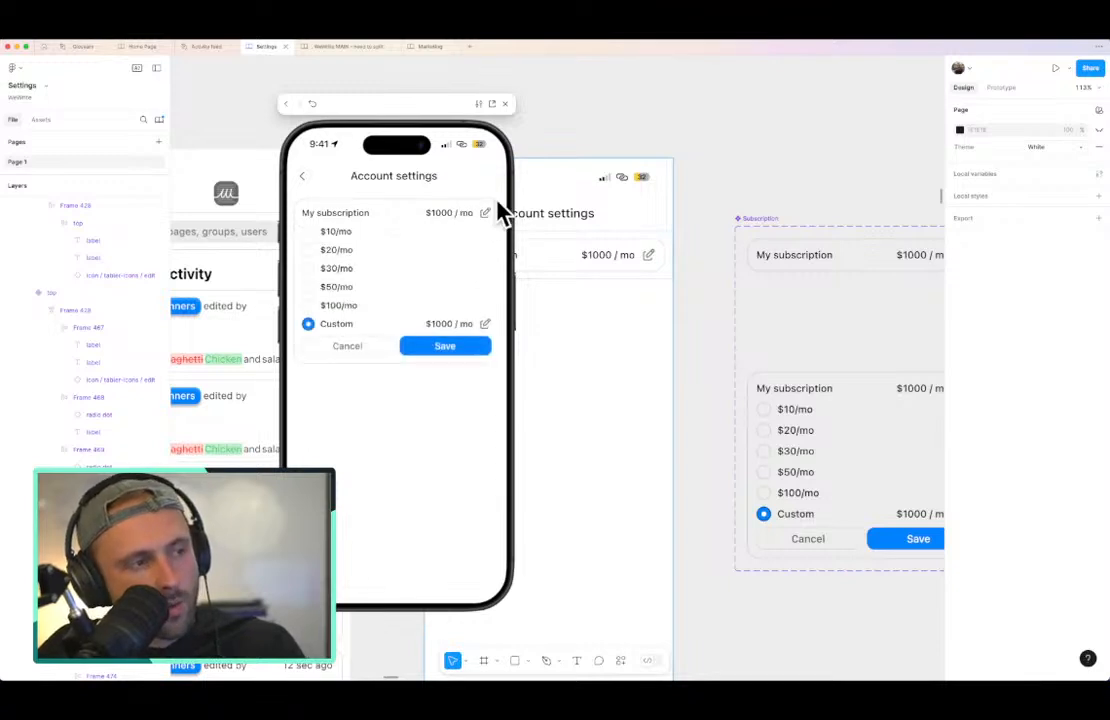
{"action": "left_click", "coordinate": [486, 215]}
Step: Delete the $1000 / mo label and its edit icon from the expanded variant's My subscription header row
{"action": "scroll", "coordinate": [698, 270], "scroll_direction": "right", "scroll_amount": 1}
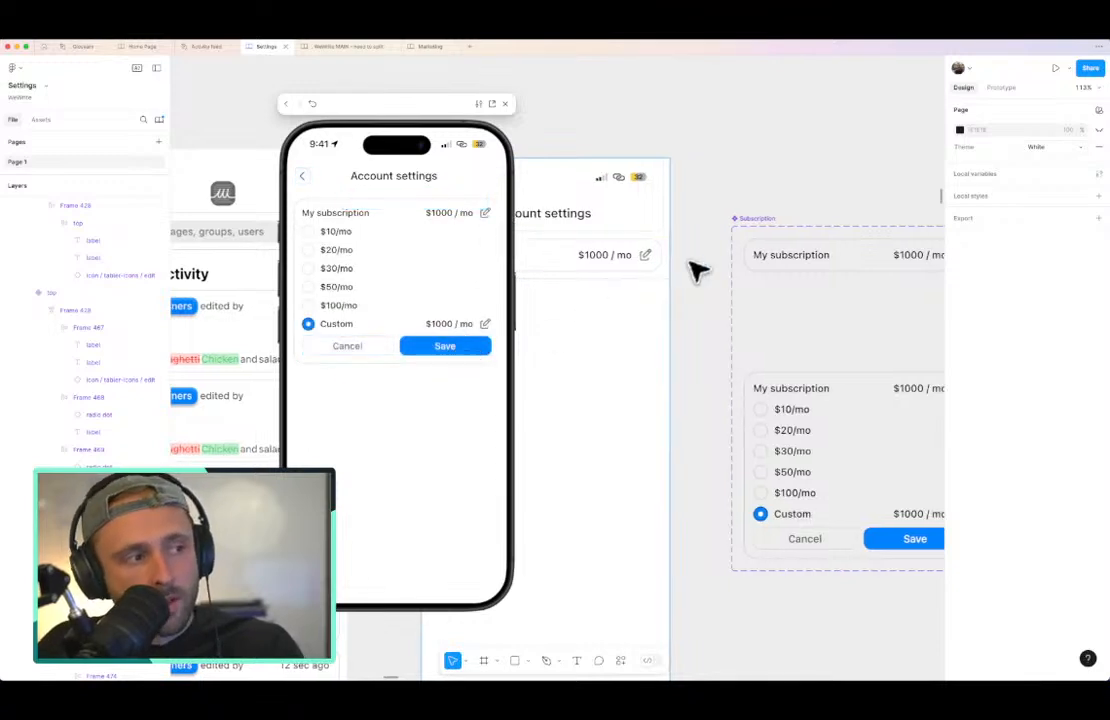
{"action": "scroll", "coordinate": [698, 270], "scroll_direction": "right", "scroll_amount": 3}
{"action": "left_click", "coordinate": [780, 260], "text": "super"}
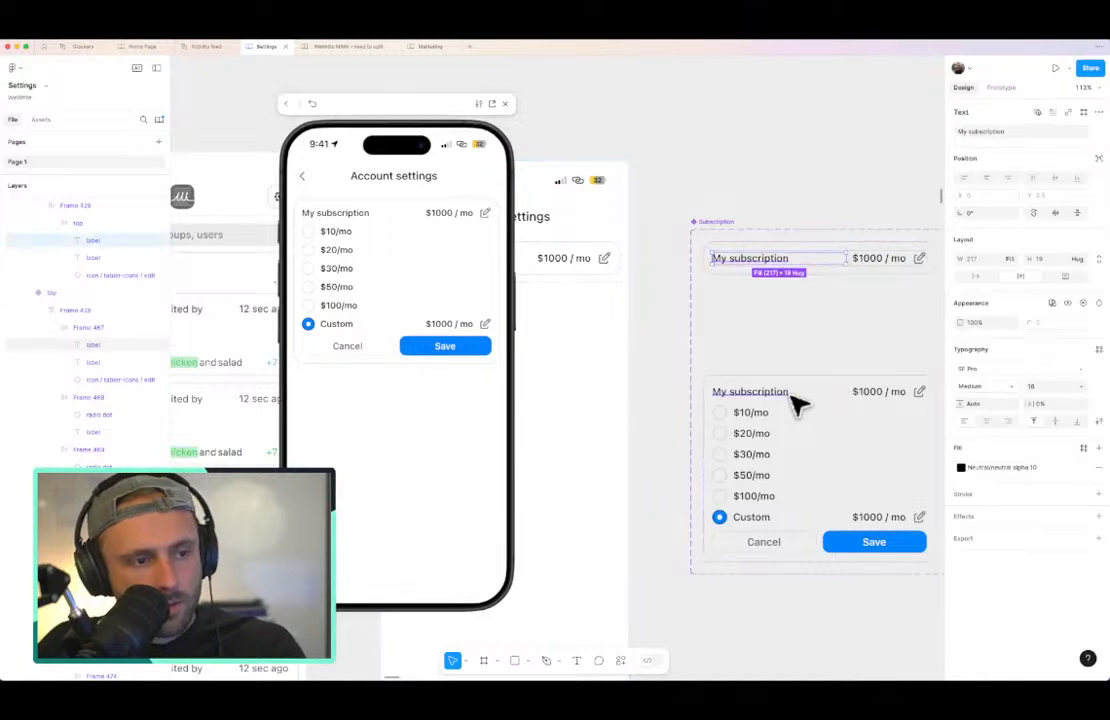
{"action": "left_click", "coordinate": [797, 400], "text": "super"}
{"action": "left_click", "coordinate": [895, 397], "text": "super"}
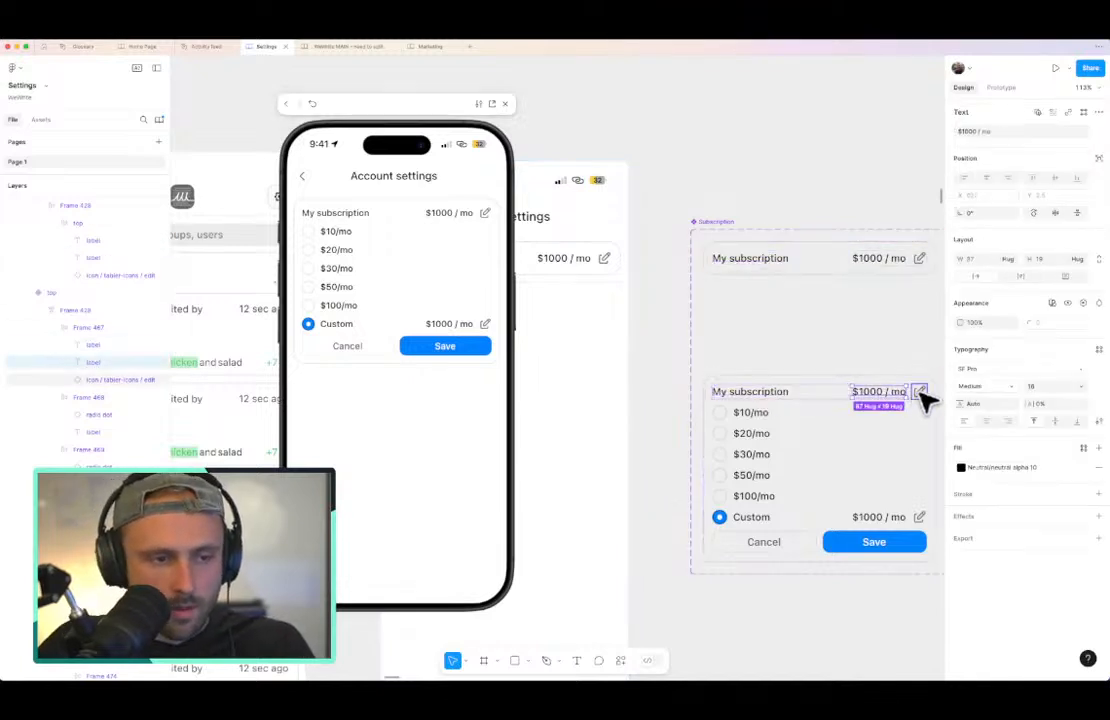
{"action": "left_click", "coordinate": [919, 391], "text": "shift"}
{"action": "key", "text": "Delete"}
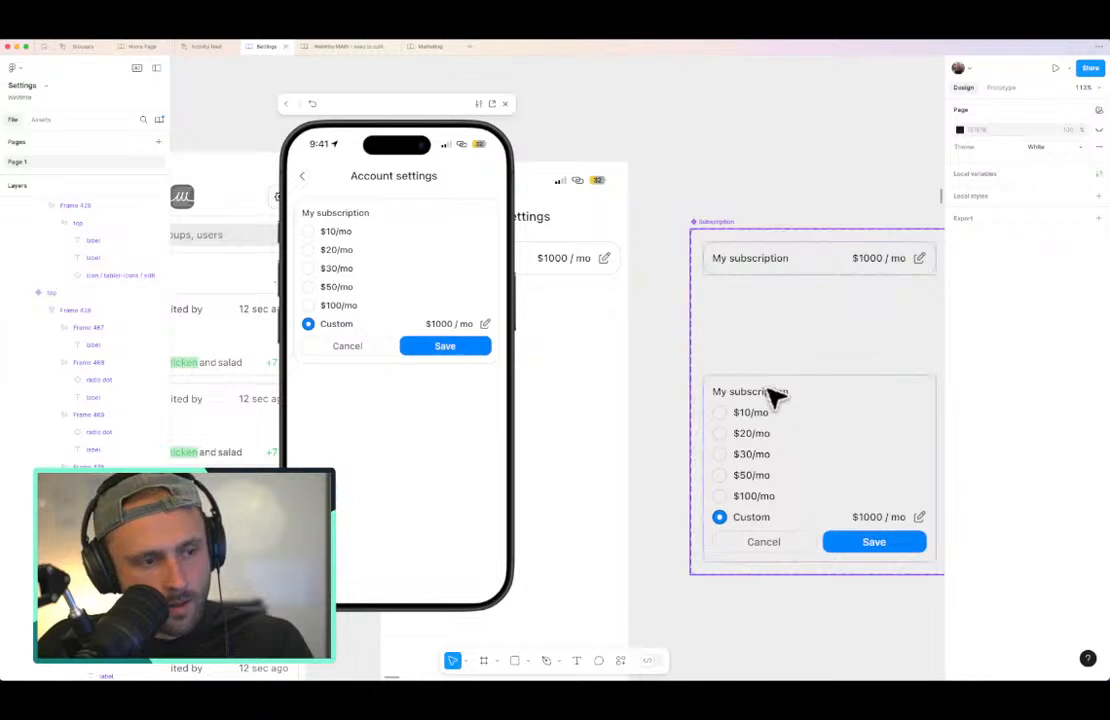
Step: Increase the font size of the My subscription labels in both variants by 2 and set their weight to Bold
{"action": "left_click", "coordinate": [776, 400], "text": "super"}
{"action": "left_click", "coordinate": [780, 393], "text": "super"}
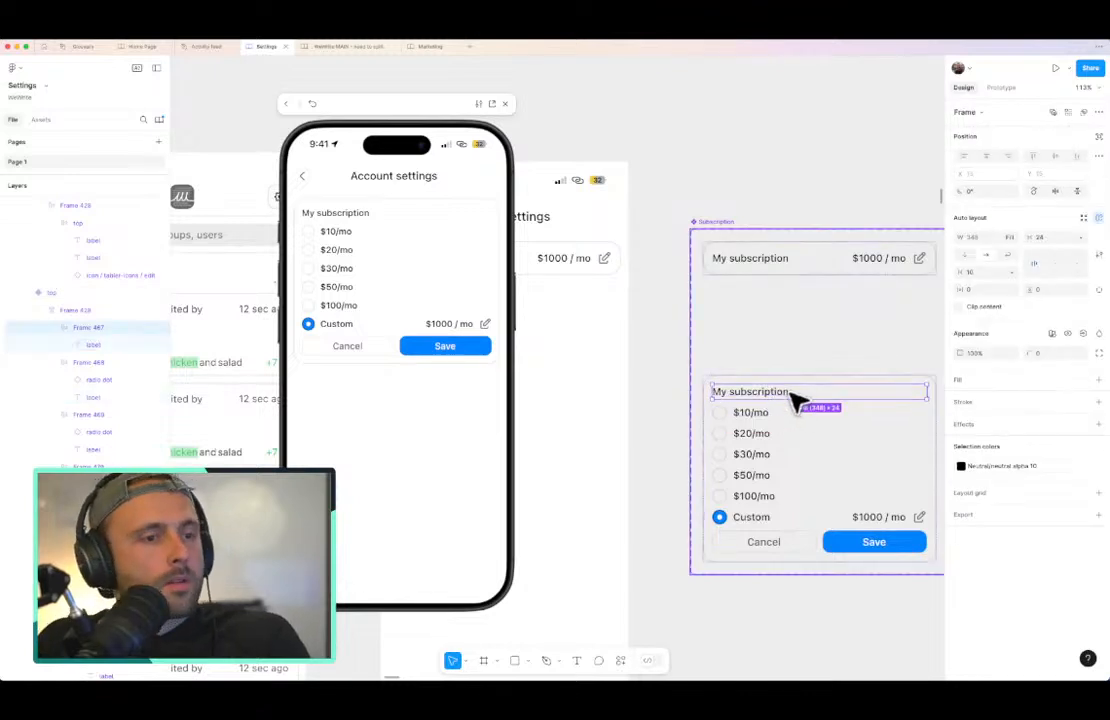
{"action": "left_click", "coordinate": [786, 394]}
{"action": "left_click", "coordinate": [770, 259], "text": "shift"}
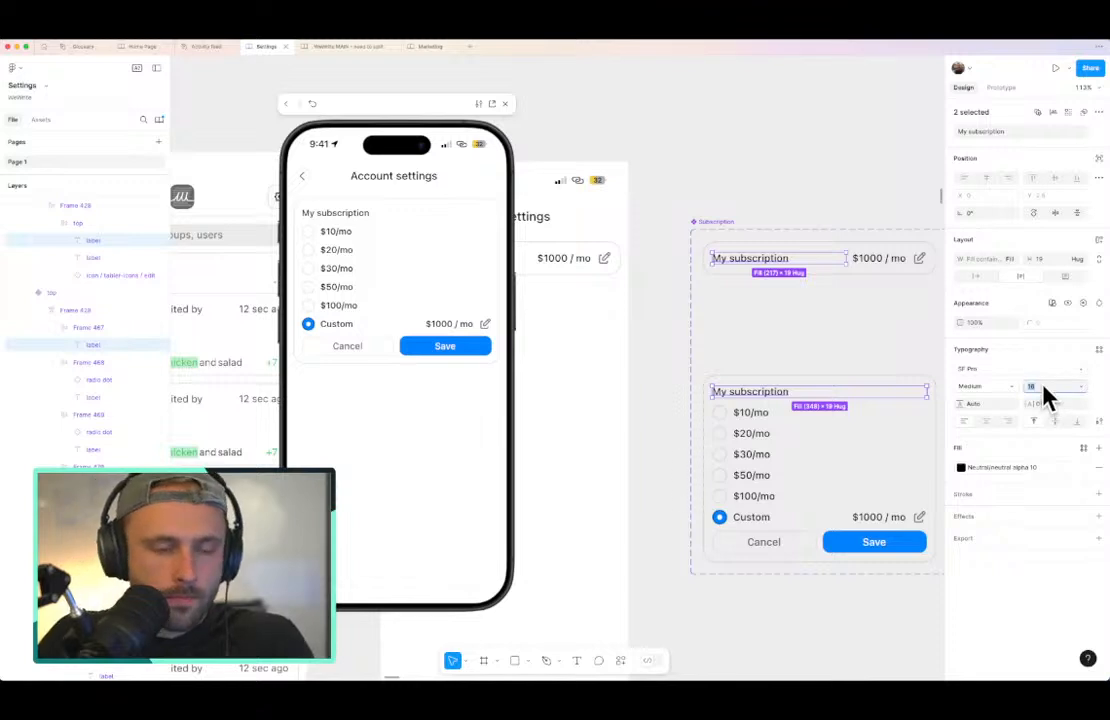
{"action": "key", "text": "Up"}
{"action": "key", "text": "Up"}
{"action": "left_click", "coordinate": [1003, 386]}
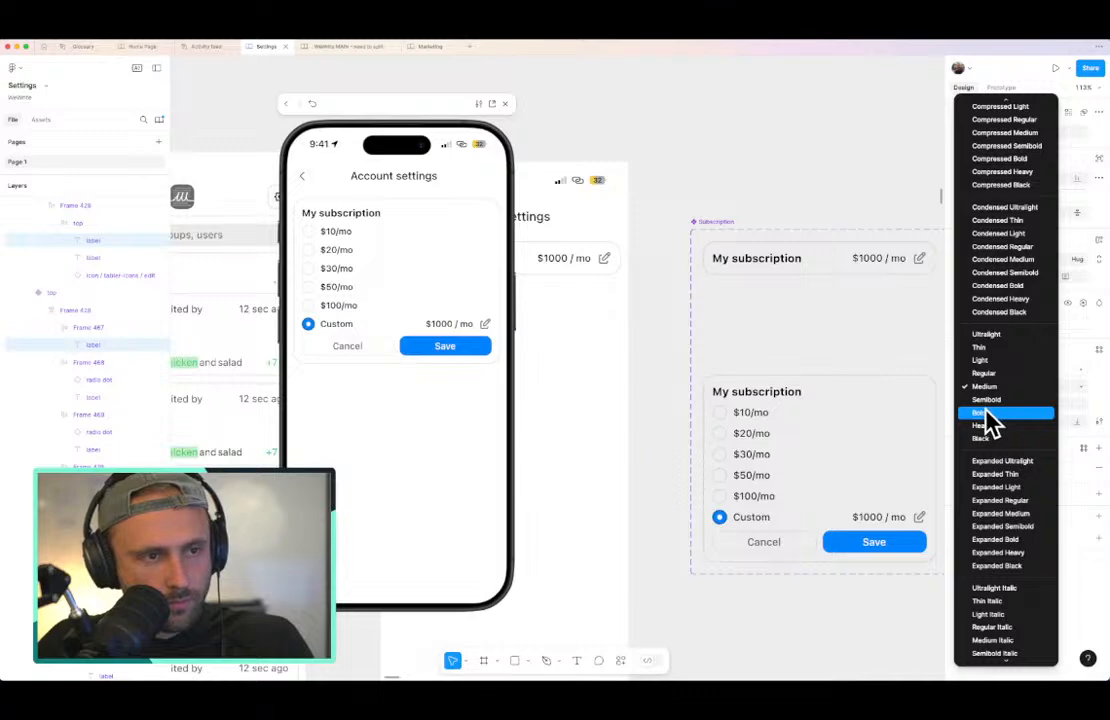
{"action": "left_click", "coordinate": [985, 413]}
{"action": "left_click", "coordinate": [858, 222]}
{"action": "scroll", "coordinate": [862, 220], "scroll_direction": "down", "scroll_amount": 2}
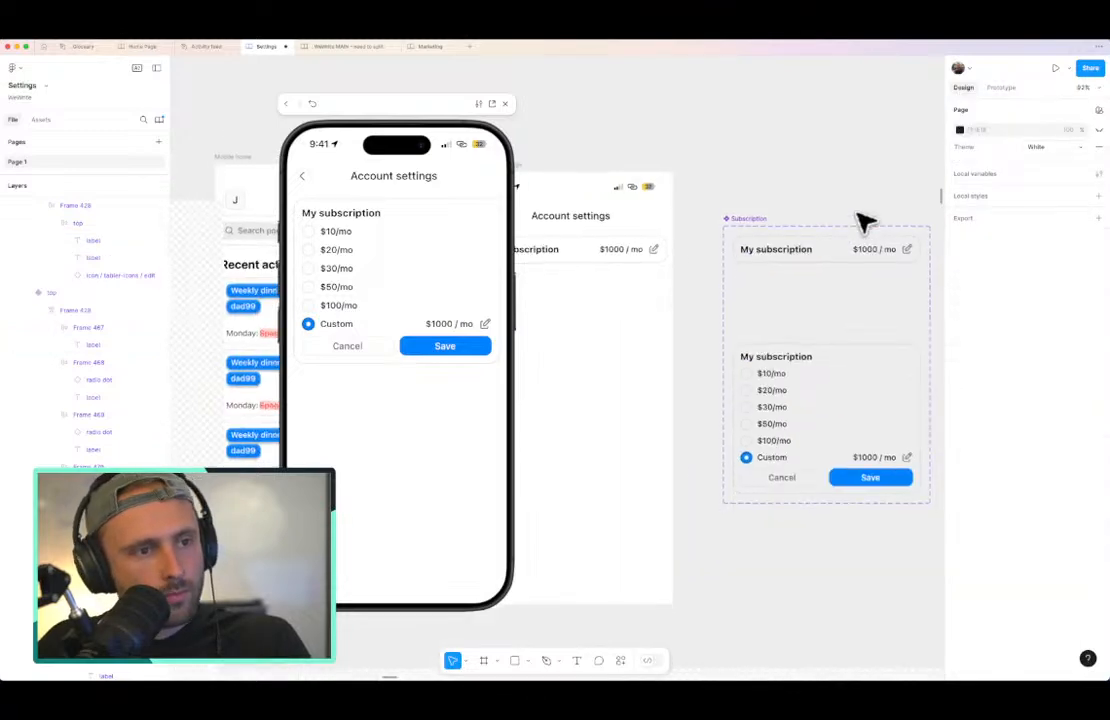
{"action": "scroll", "coordinate": [880, 260], "scroll_direction": "down", "scroll_amount": 1}
{"action": "scroll", "coordinate": [900, 302], "scroll_direction": "down", "scroll_amount": 3}
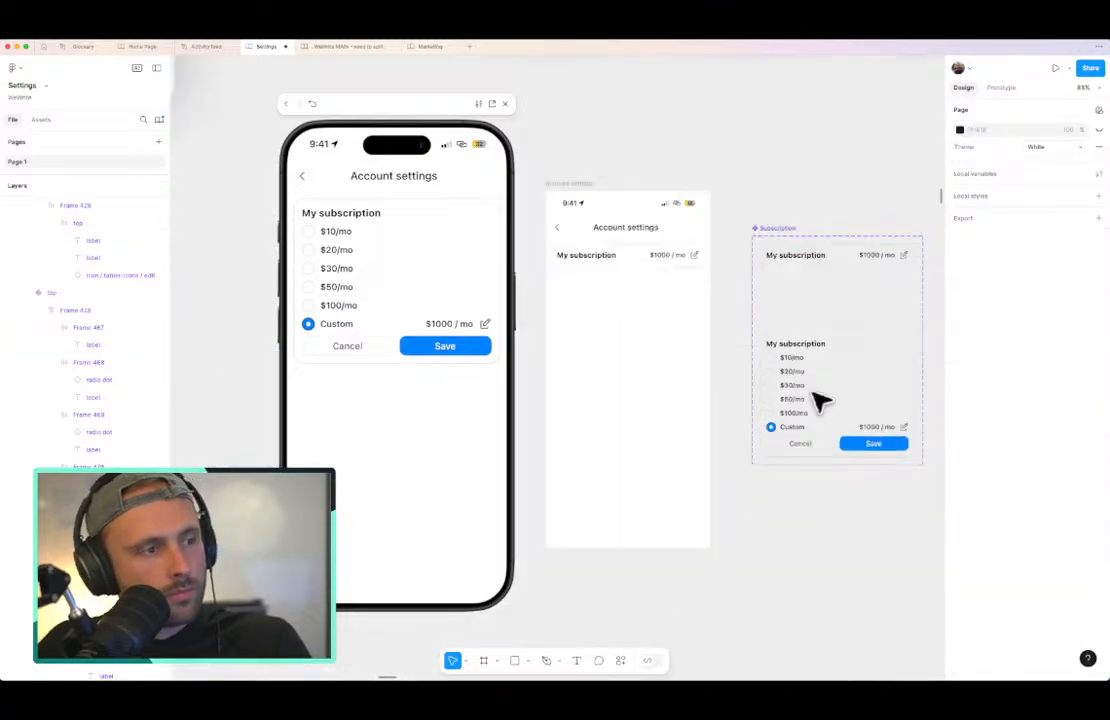
Step: Test the subscription card's Save and header interactions in the prototype preview and go back to the home screen
{"action": "left_click", "coordinate": [850, 310]}
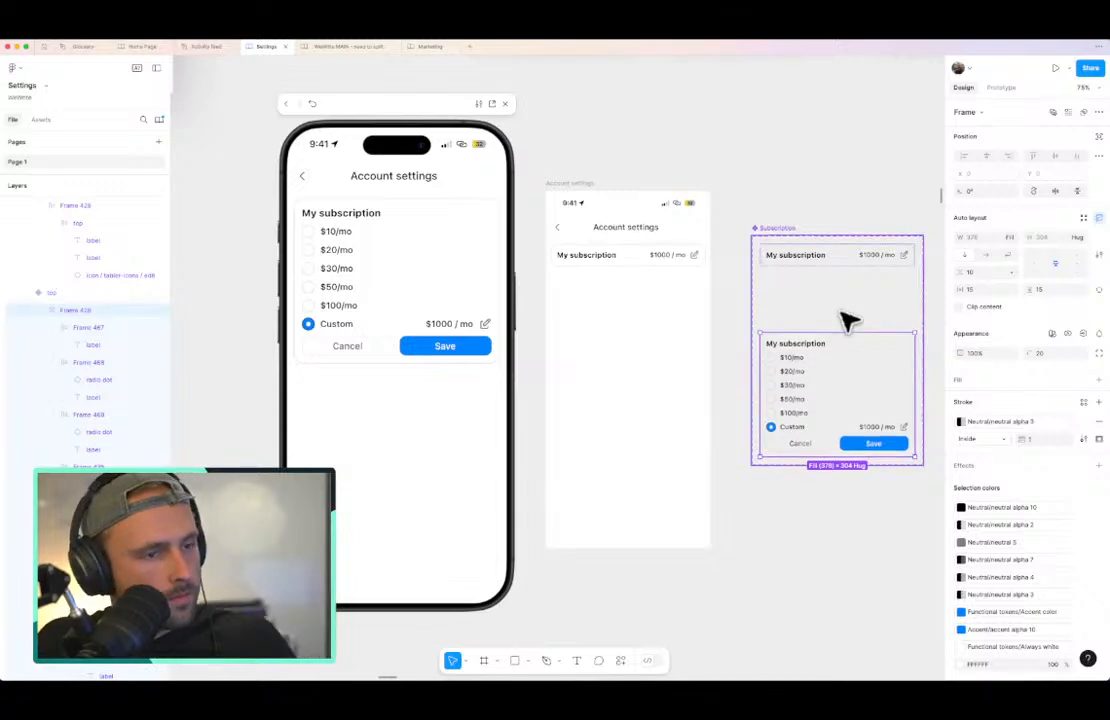
{"action": "left_click", "coordinate": [420, 346]}
{"action": "left_click", "coordinate": [398, 218]}
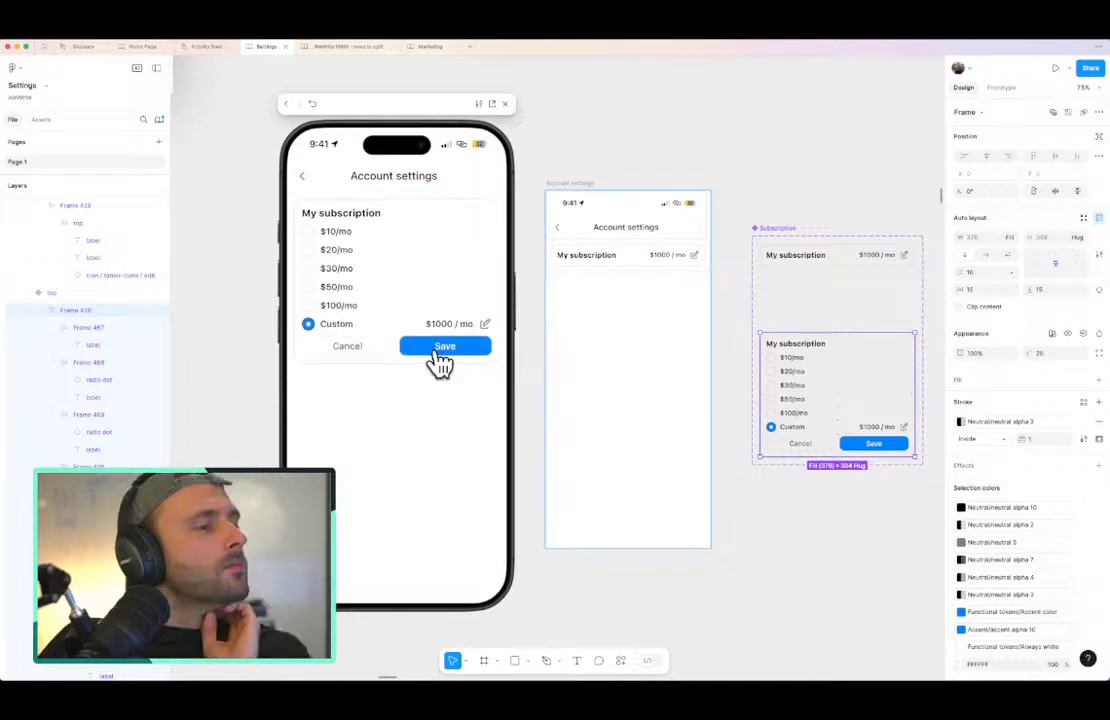
{"action": "left_click", "coordinate": [434, 356]}
{"action": "left_click", "coordinate": [302, 178]}
{"action": "left_click_drag", "start_coordinate": [433, 352], "coordinate": [416, 570]}
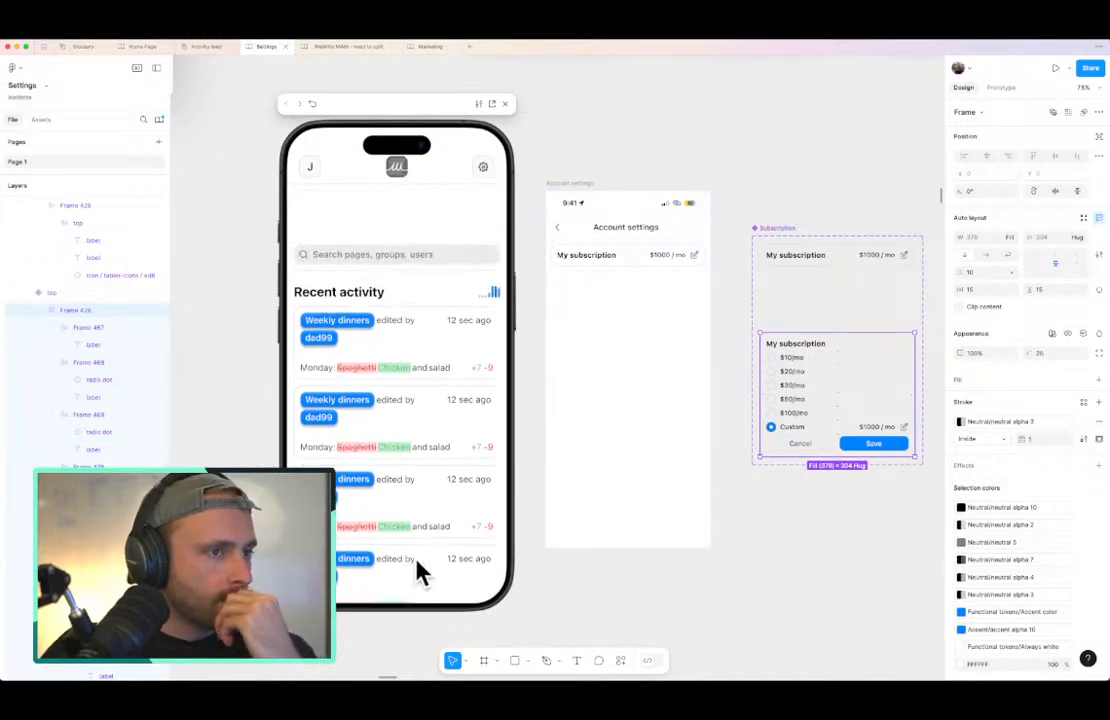
Step: Test opening Account settings from the home screen's gear icon and returning with the back arrow in the prototype preview
{"action": "scroll", "coordinate": [700, 200], "scroll_direction": "left", "scroll_amount": 3}
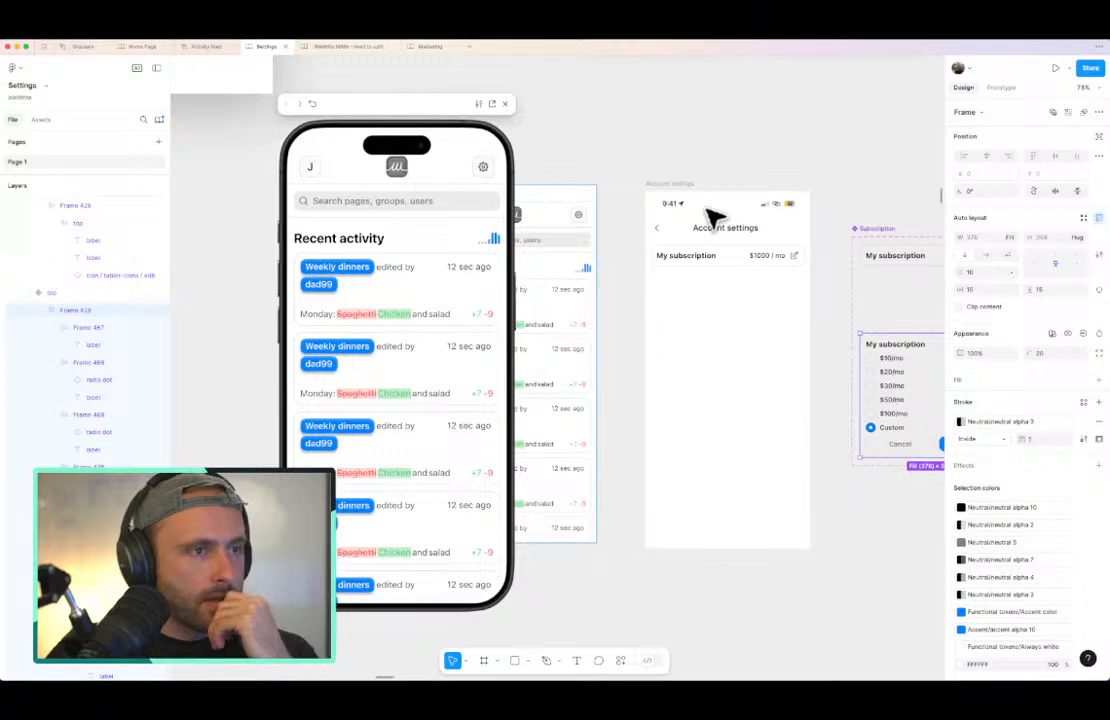
{"action": "left_click", "coordinate": [481, 169]}
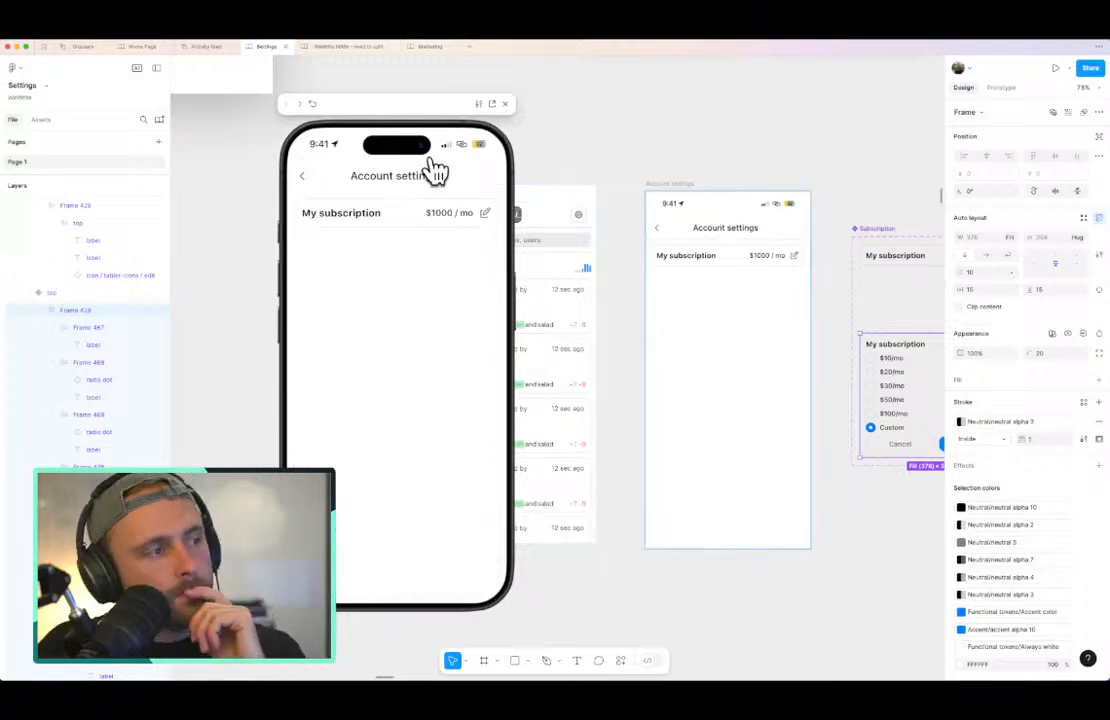
{"action": "left_click", "coordinate": [303, 176]}
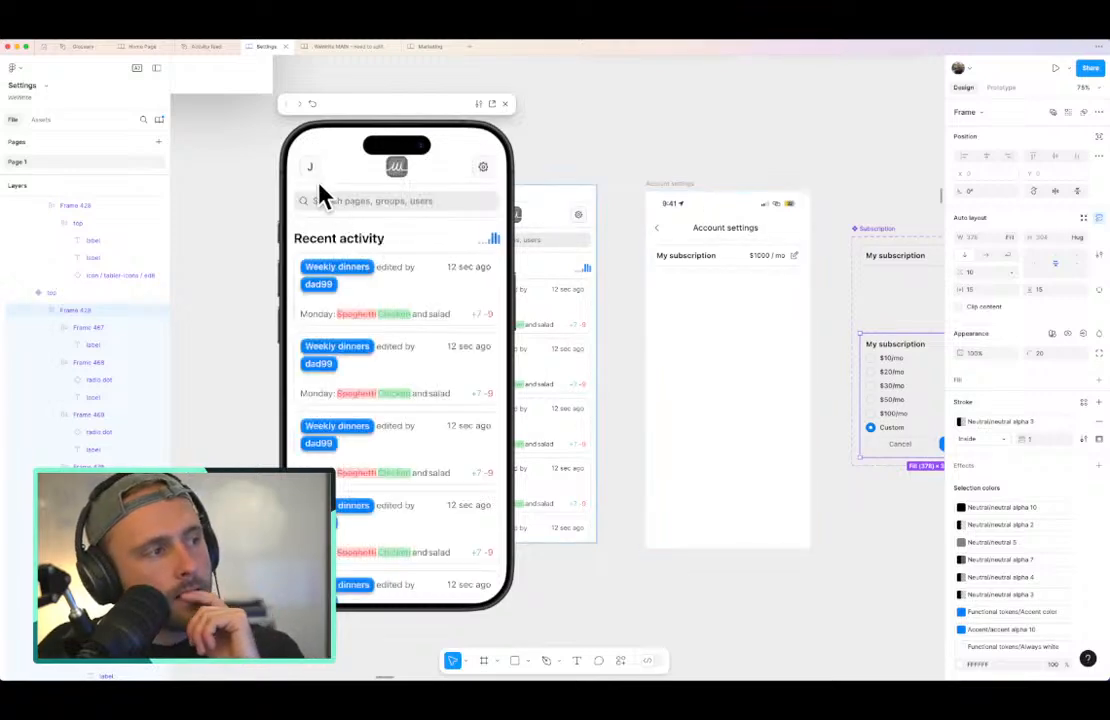
{"action": "scroll", "coordinate": [606, 118], "scroll_direction": "left", "scroll_amount": 1}
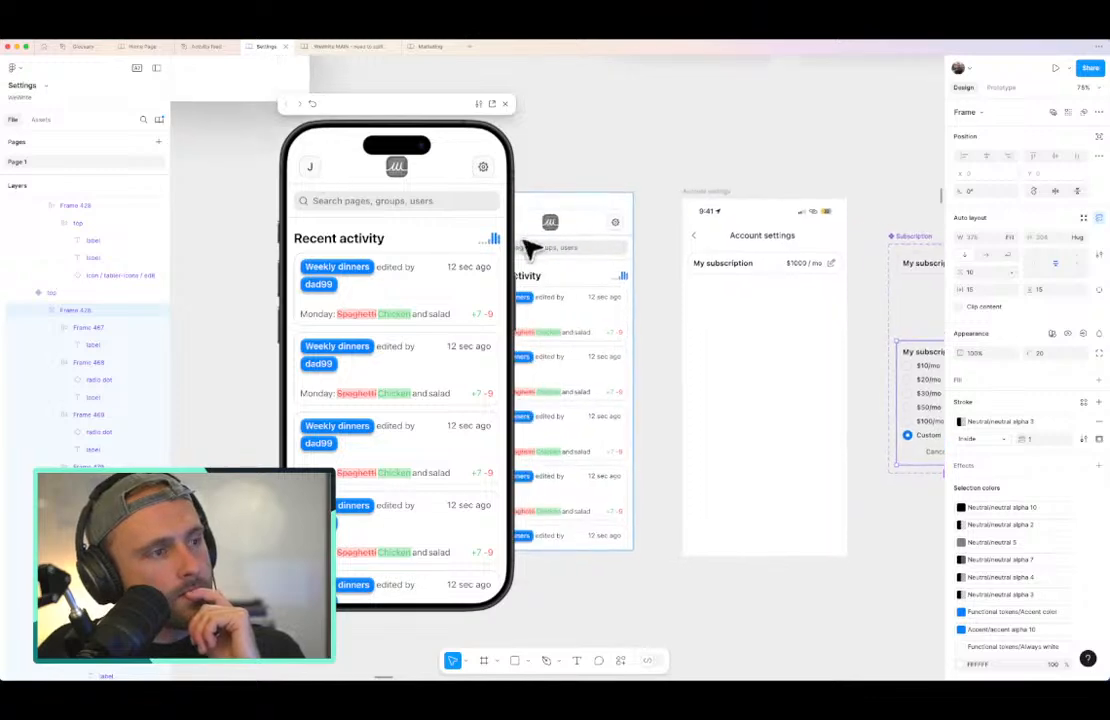
{"action": "left_click", "coordinate": [481, 169]}
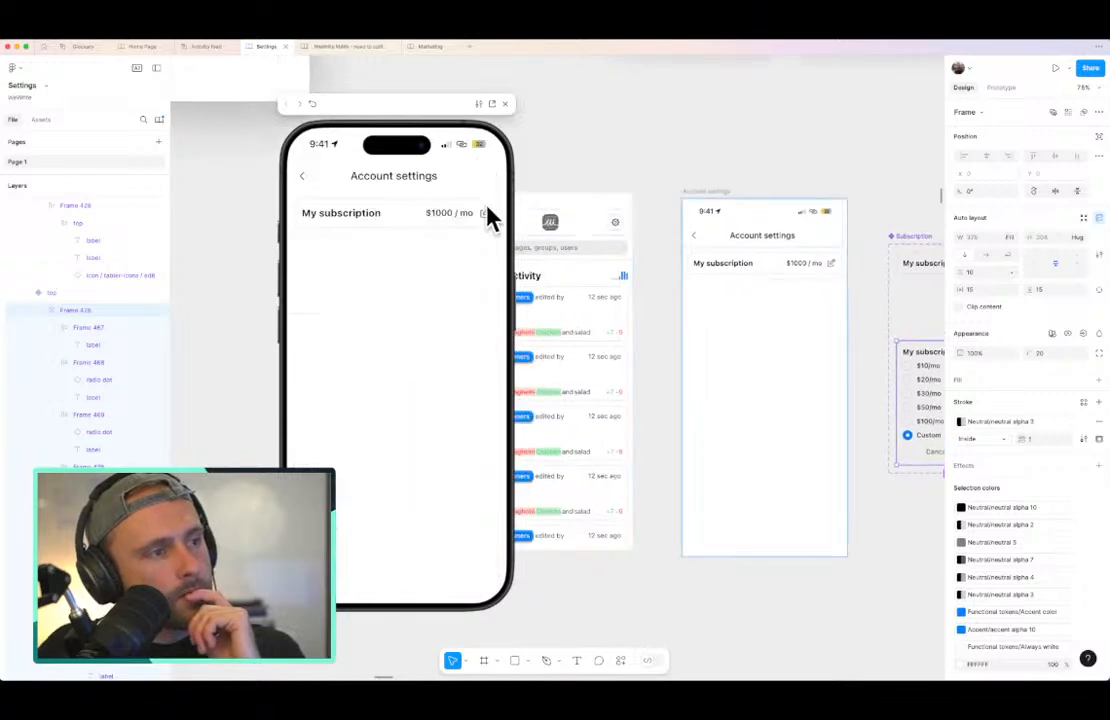
{"action": "left_click", "coordinate": [306, 178]}
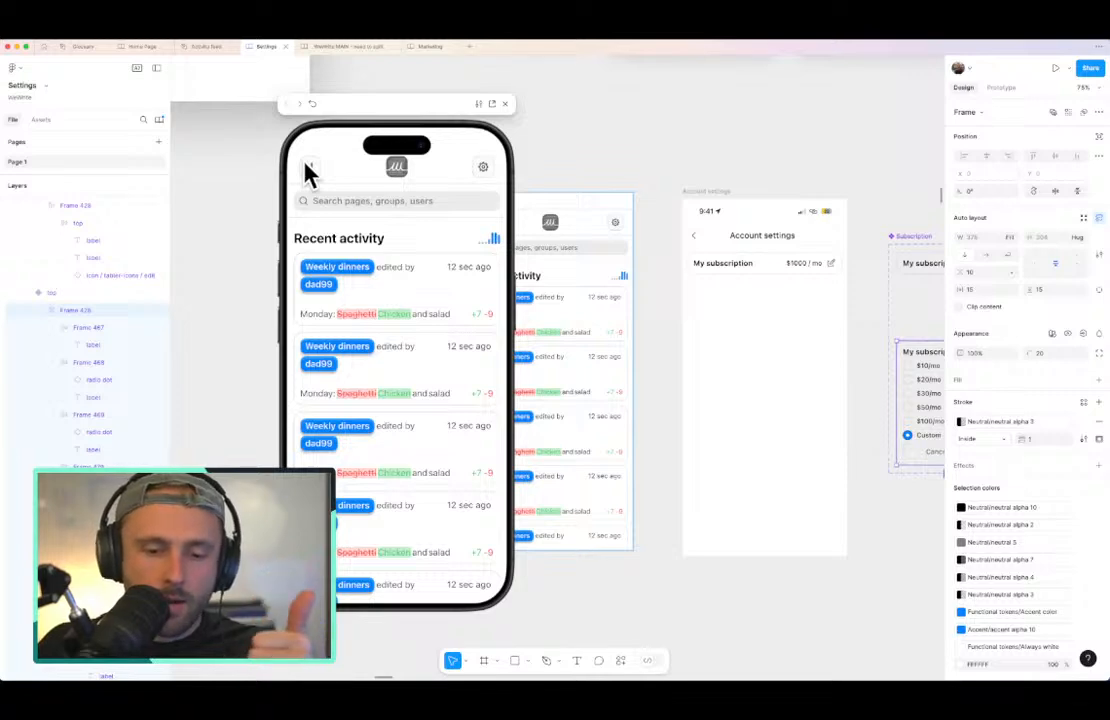
{"action": "left_click", "coordinate": [624, 130]}
{"action": "scroll", "coordinate": [671, 173], "scroll_direction": "down", "scroll_amount": 2}
{"action": "scroll", "coordinate": [671, 173], "scroll_direction": "left", "scroll_amount": 2}
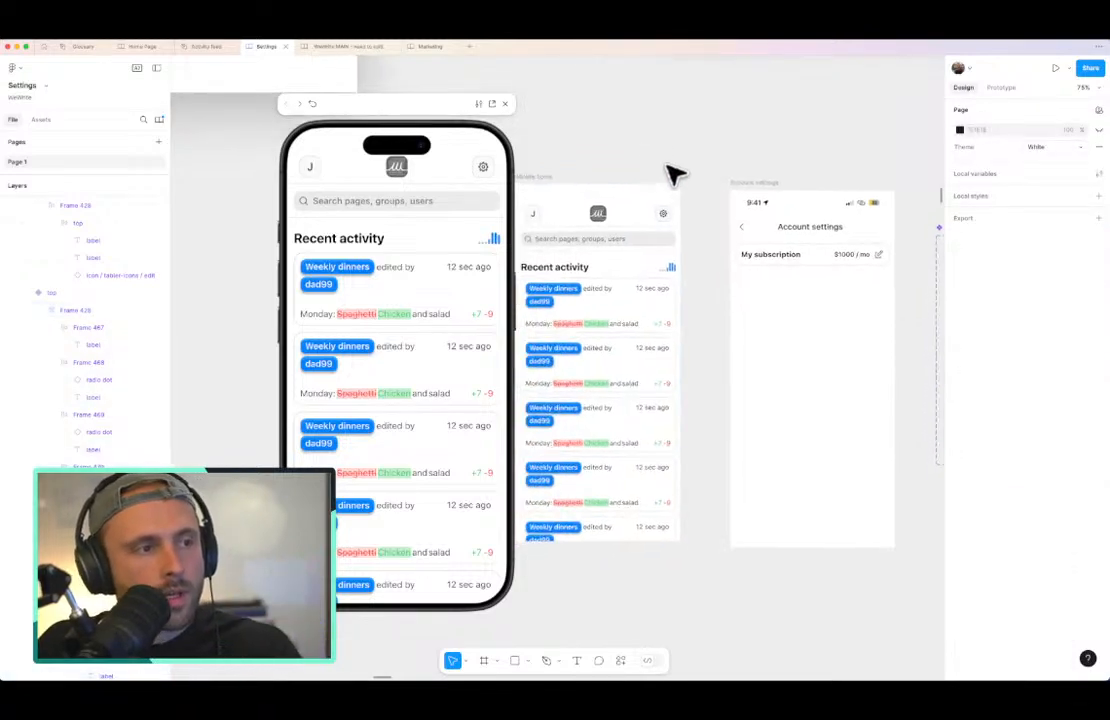
{"action": "scroll", "coordinate": [671, 173], "scroll_direction": "down", "scroll_amount": 5}
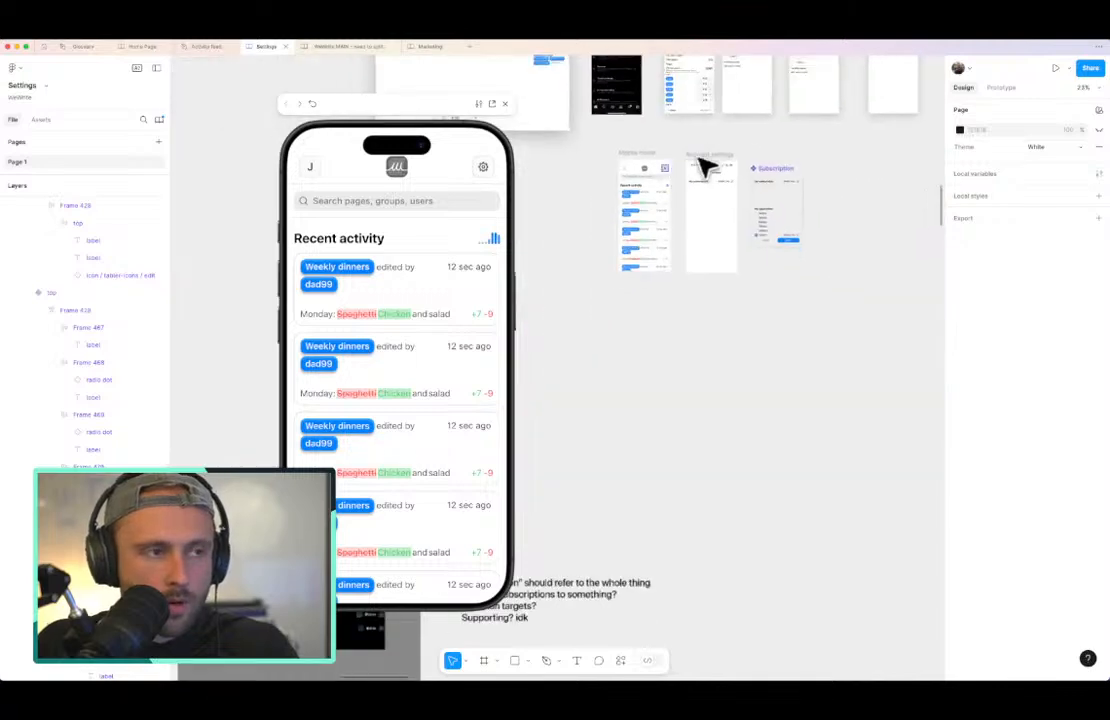
{"action": "key", "text": "f"}
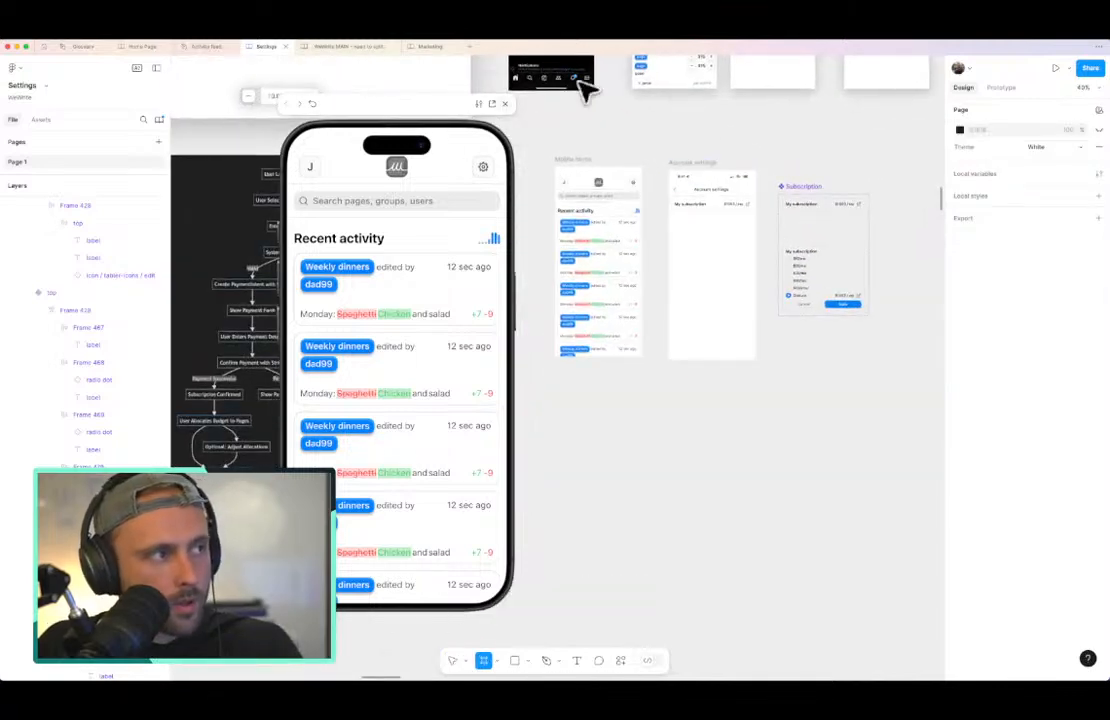
Step: Switch to the Home Page file and examine the mobile screens in the Drawers instead of dropdowns section
{"action": "left_click", "coordinate": [205, 46]}
{"action": "left_click", "coordinate": [142, 46]}
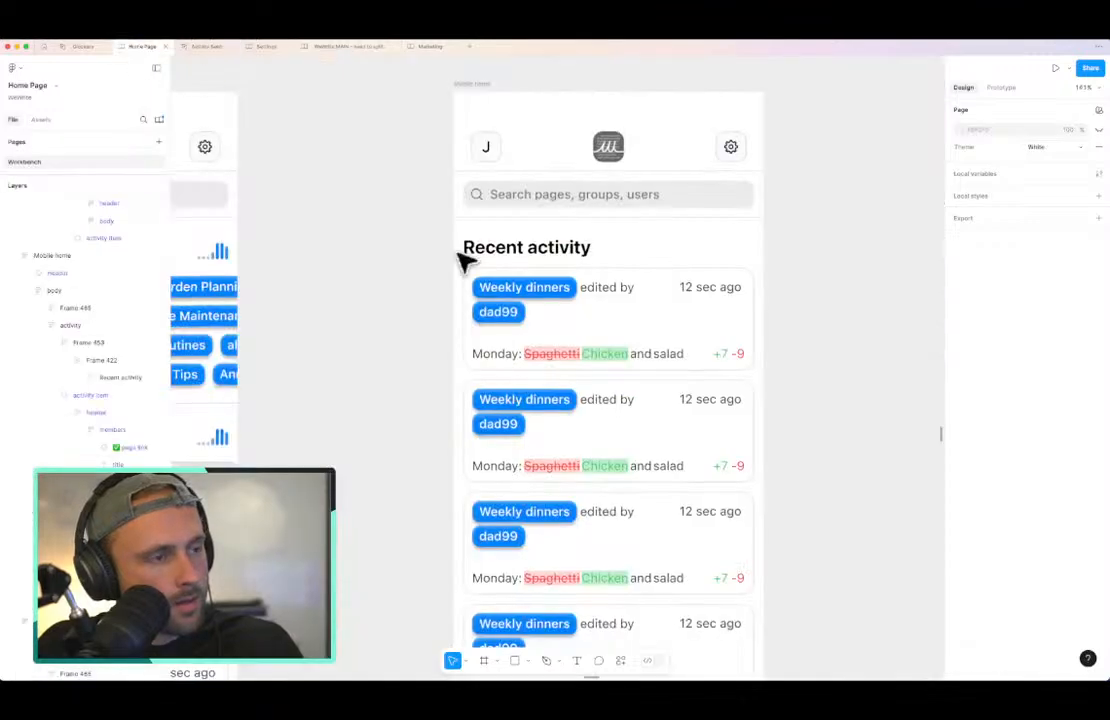
{"action": "scroll", "coordinate": [414, 325], "scroll_direction": "down", "scroll_amount": 5}
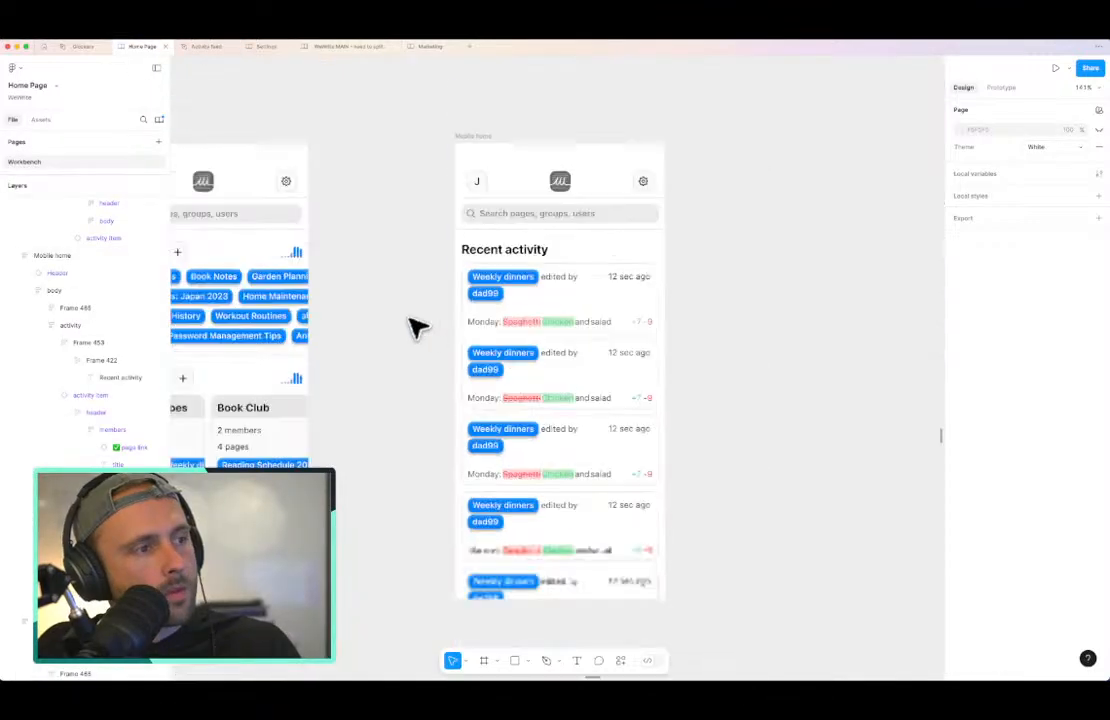
{"action": "scroll", "coordinate": [418, 327], "scroll_direction": "down", "scroll_amount": 5}
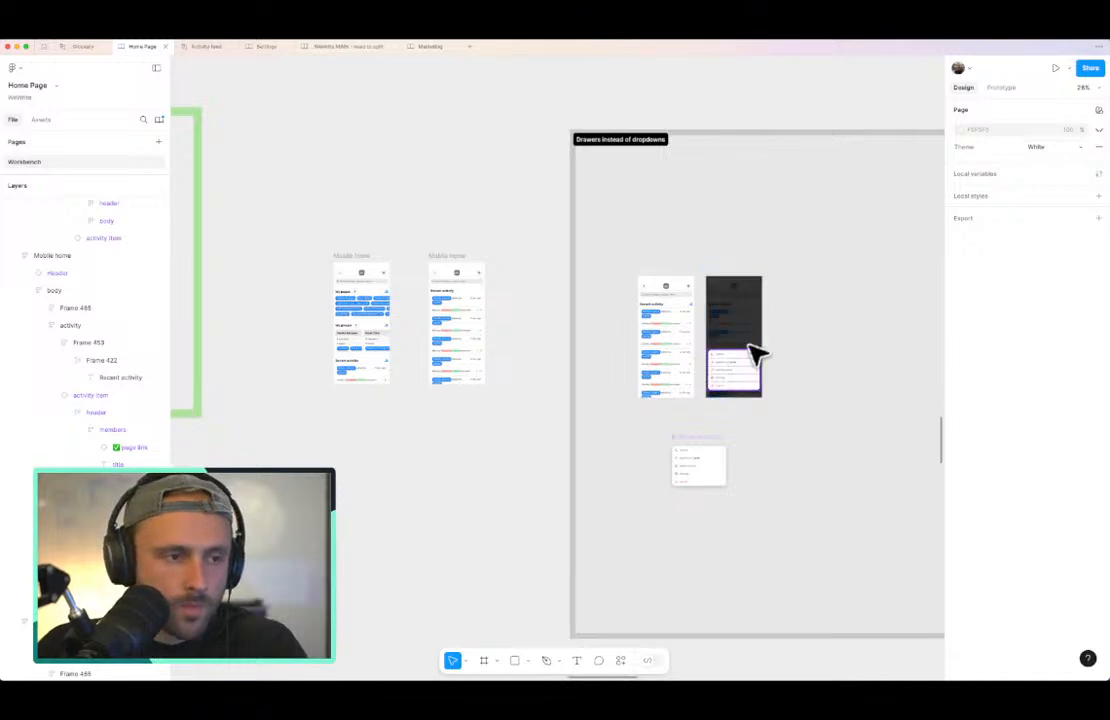
{"action": "scroll", "coordinate": [755, 352], "scroll_direction": "up", "scroll_amount": 5}
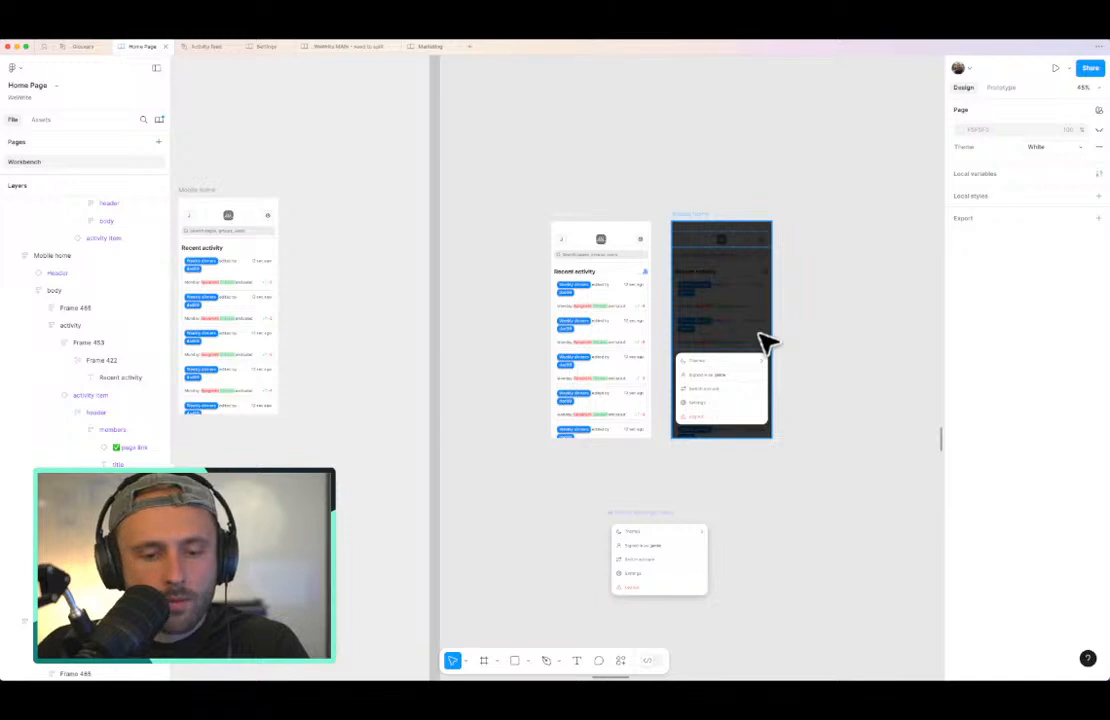
{"action": "scroll", "coordinate": [743, 372], "scroll_direction": "up", "scroll_amount": 4}
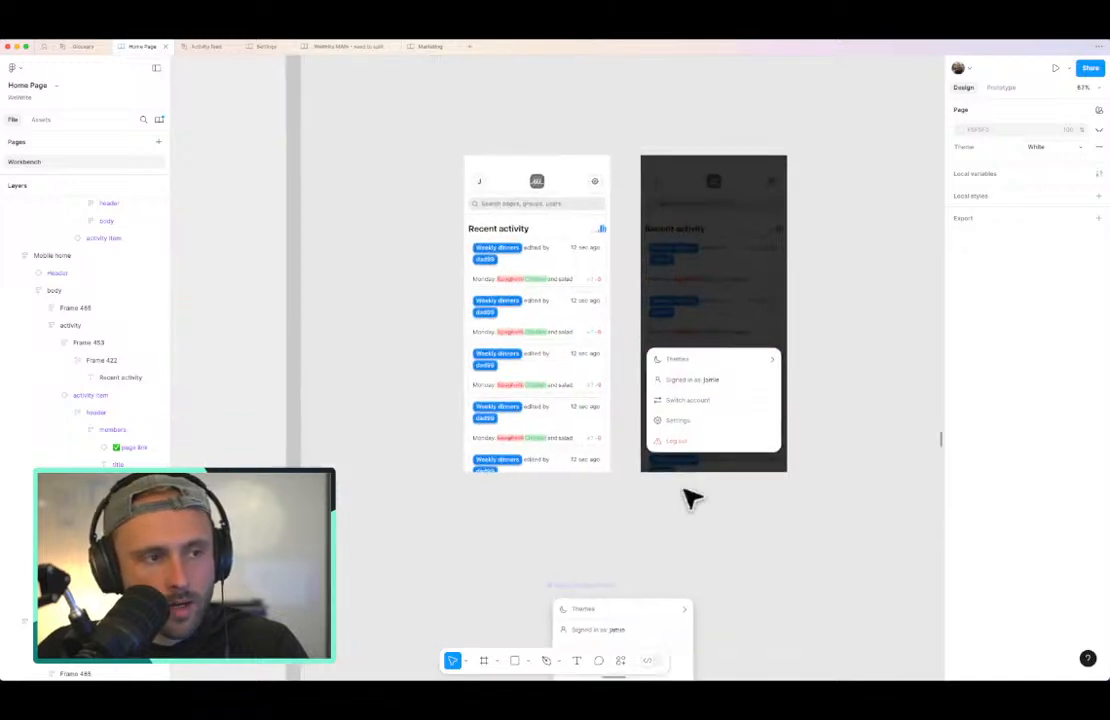
{"action": "scroll", "coordinate": [503, 430], "scroll_direction": "down", "scroll_amount": 4}
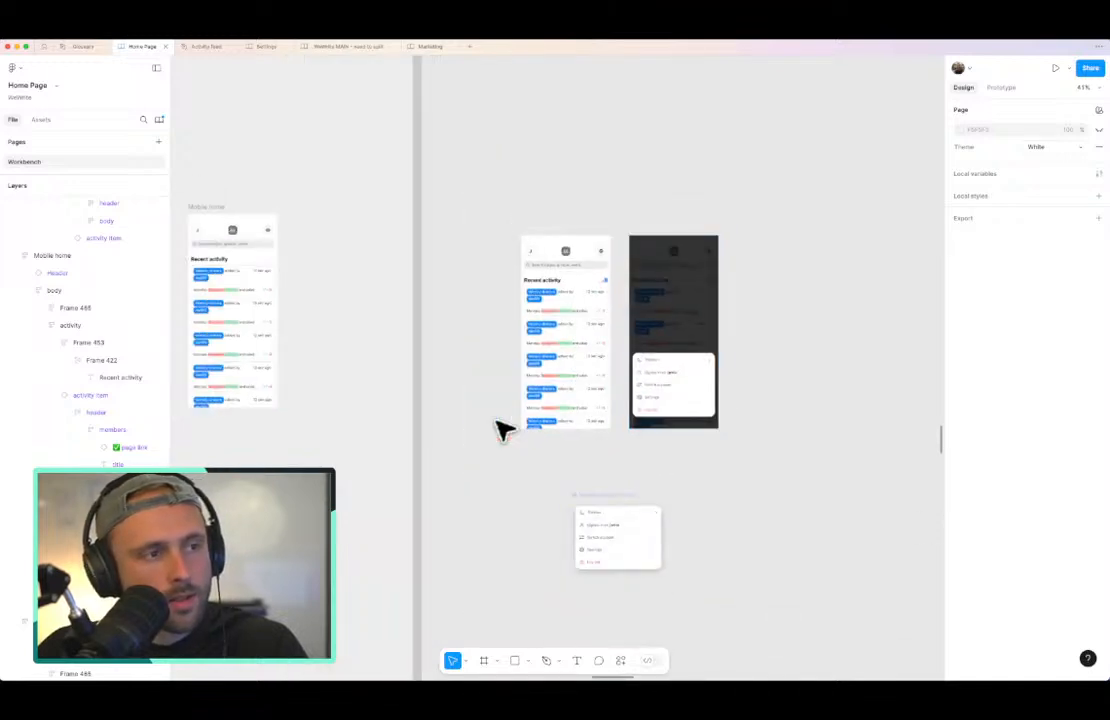
{"action": "scroll", "coordinate": [617, 234], "scroll_direction": "up", "scroll_amount": 2}
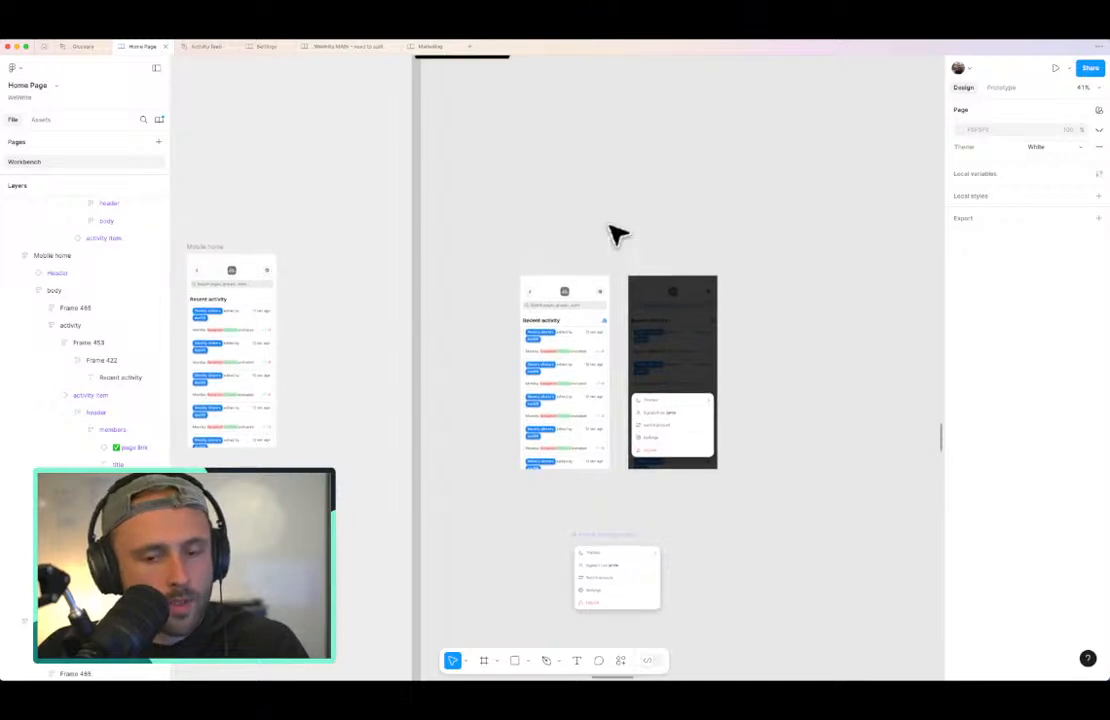
{"action": "scroll", "coordinate": [617, 234], "scroll_direction": "up", "scroll_amount": 3}
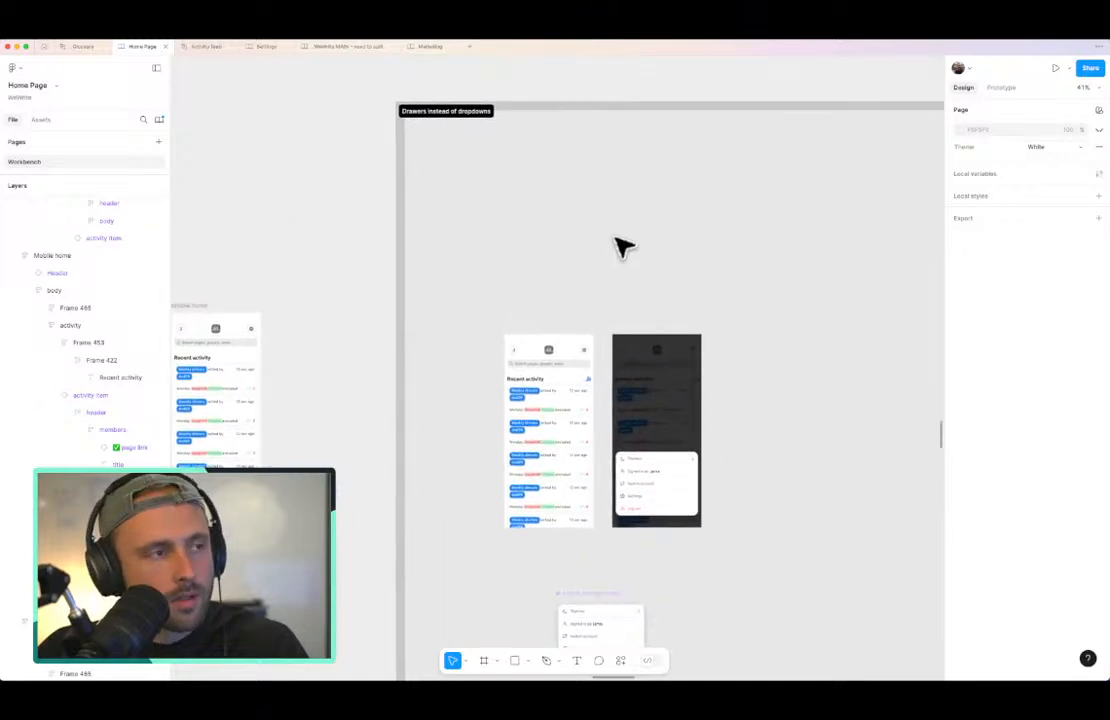
Step: Show the prototype connections of the light Mobile home screen in the drawers section and preview its Flow 3
{"action": "left_click", "coordinate": [1001, 88]}
{"action": "left_click", "coordinate": [508, 347]}
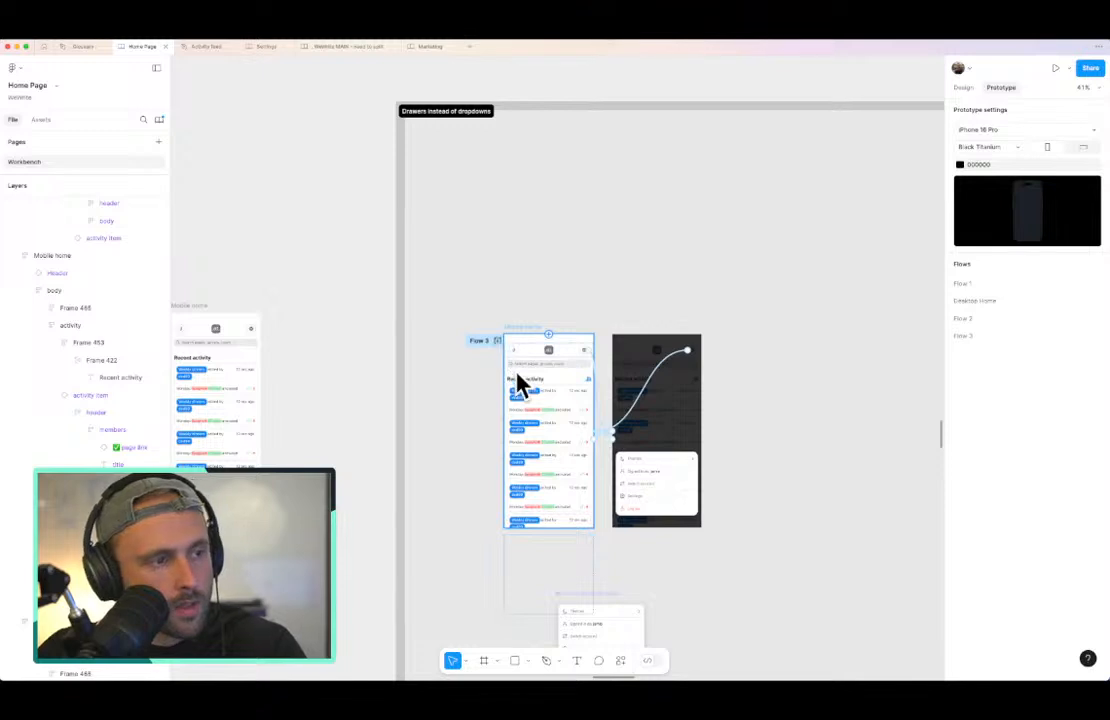
{"action": "key", "text": "shift+space"}
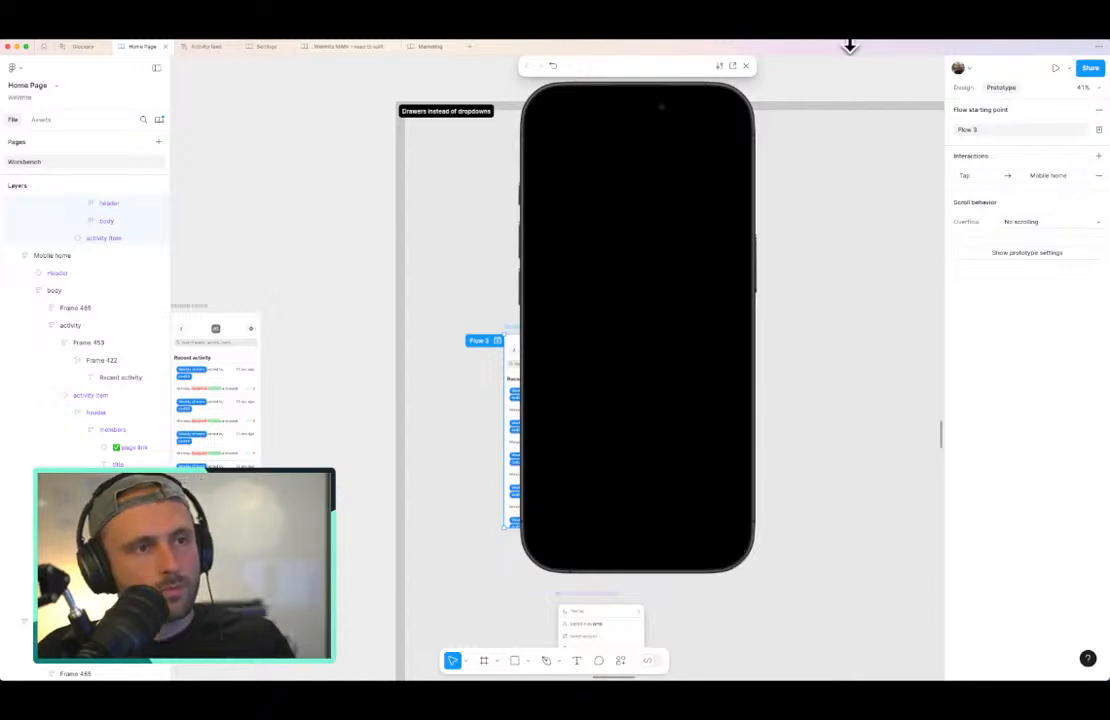
{"action": "left_click", "coordinate": [880, 45]}
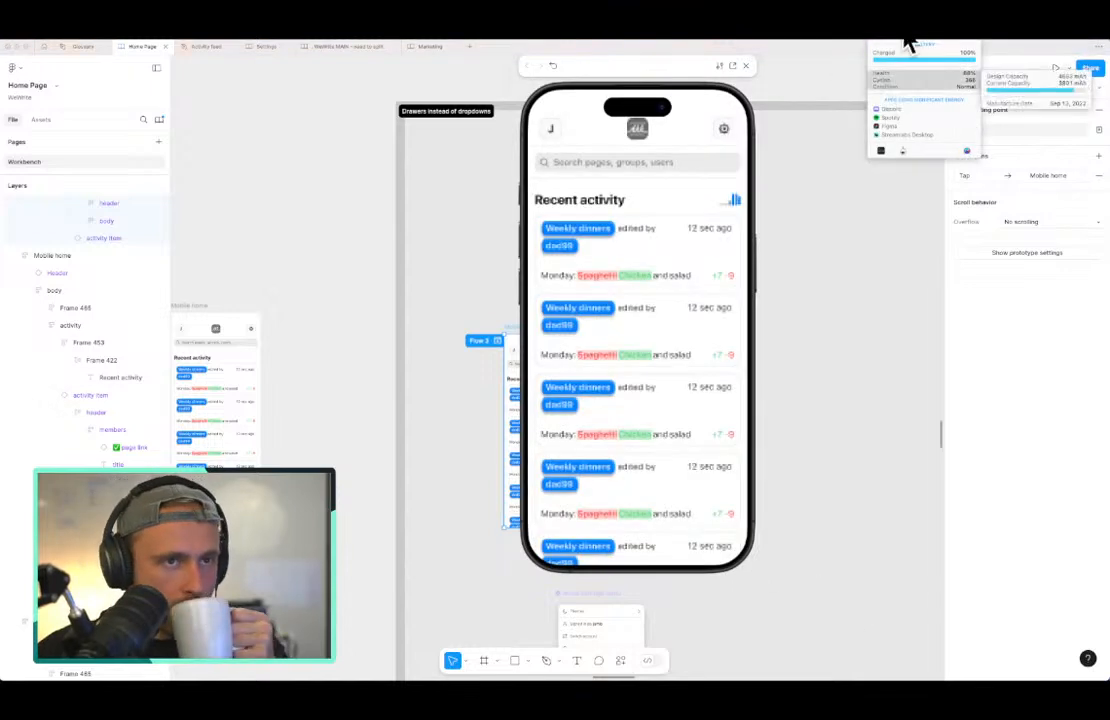
{"action": "left_click", "coordinate": [880, 45]}
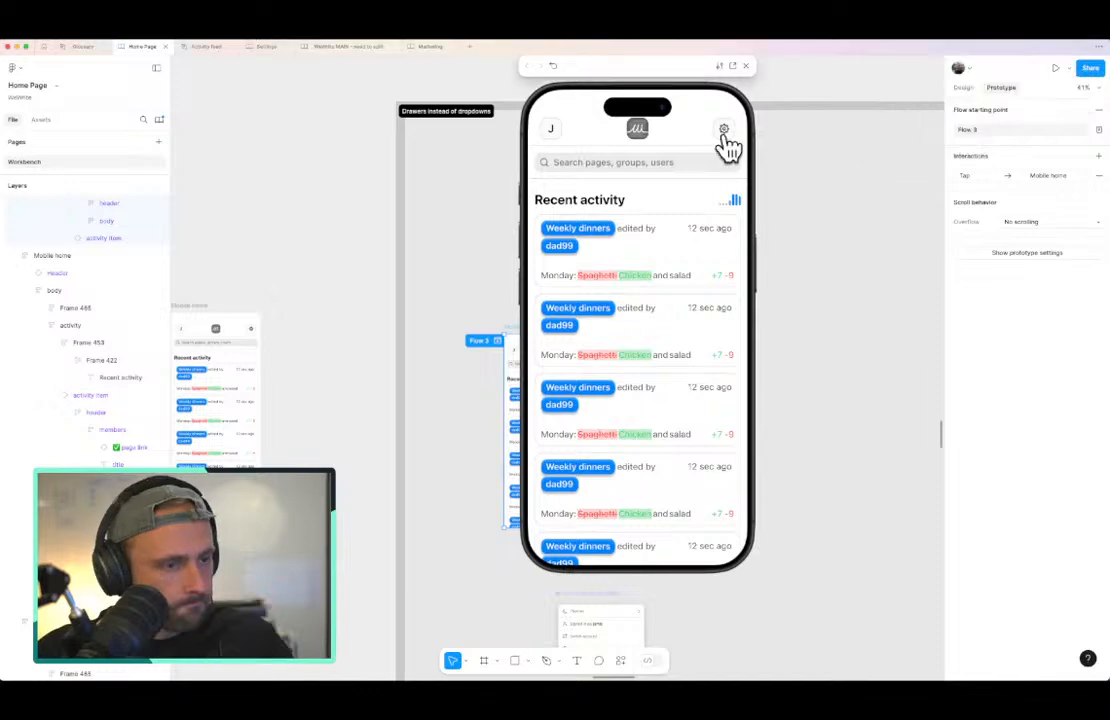
Step: Test opening the drawer menu from the gear icon and dismissing it through the dimmed background in the Flow 3 preview
{"action": "left_click", "coordinate": [724, 131]}
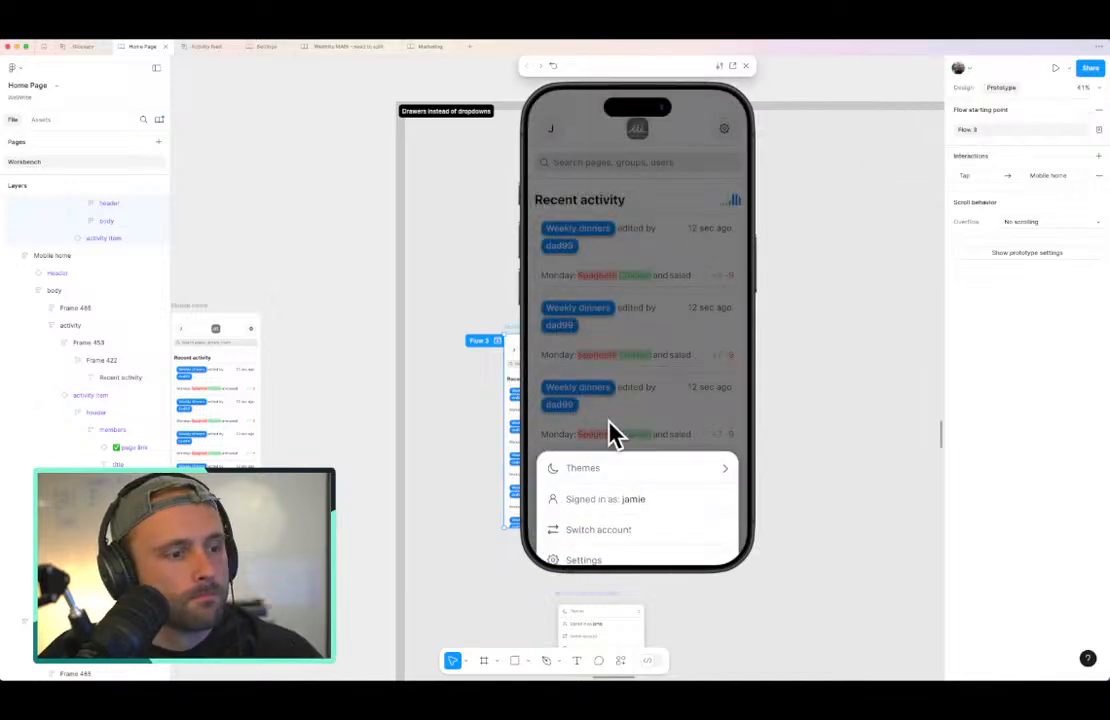
{"action": "left_click", "coordinate": [613, 433]}
{"action": "left_click", "coordinate": [686, 453]}
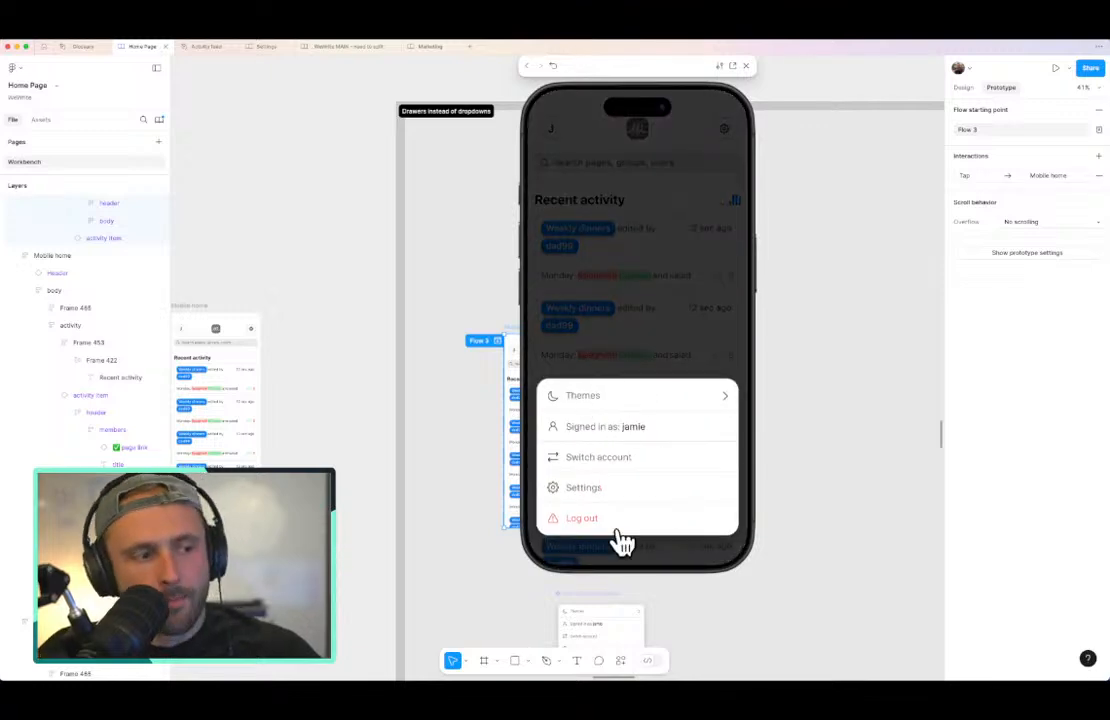
{"action": "left_click", "coordinate": [632, 304]}
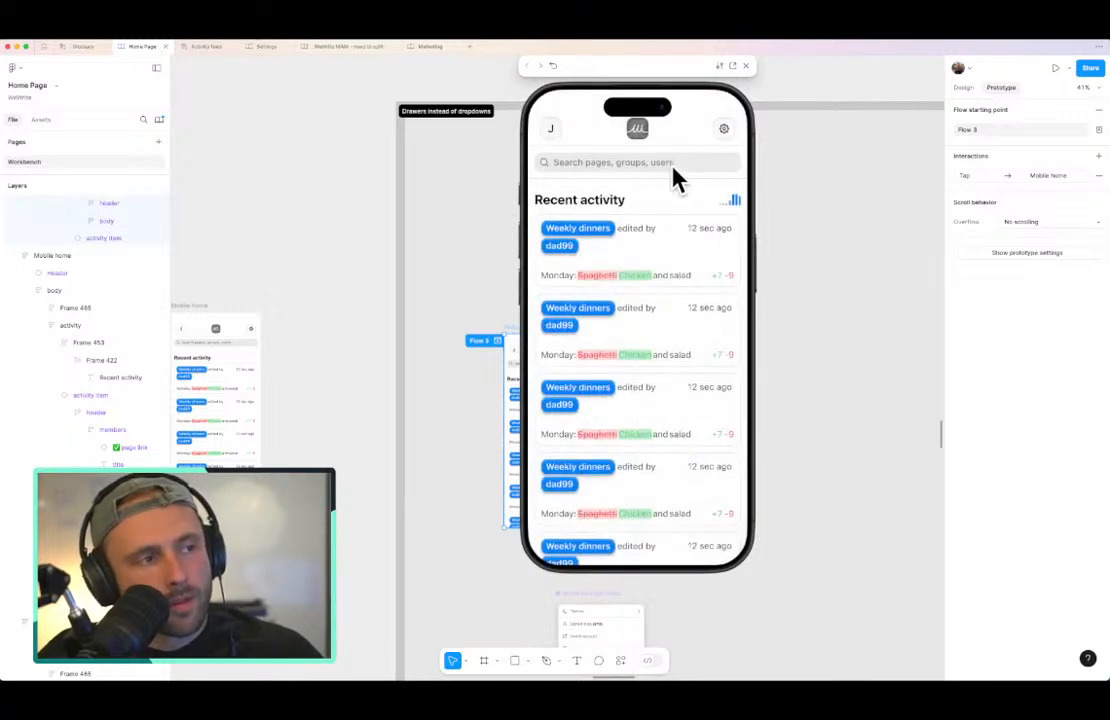
{"action": "left_click", "coordinate": [727, 131]}
{"action": "left_click", "coordinate": [694, 312]}
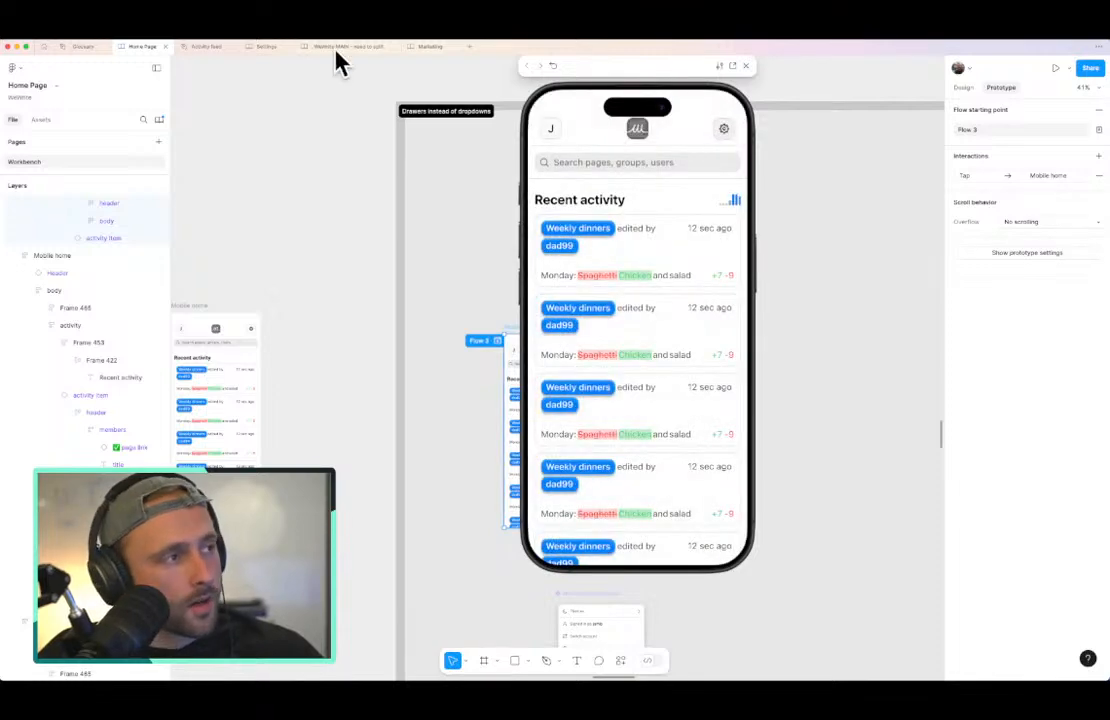
{"action": "left_click", "coordinate": [726, 133]}
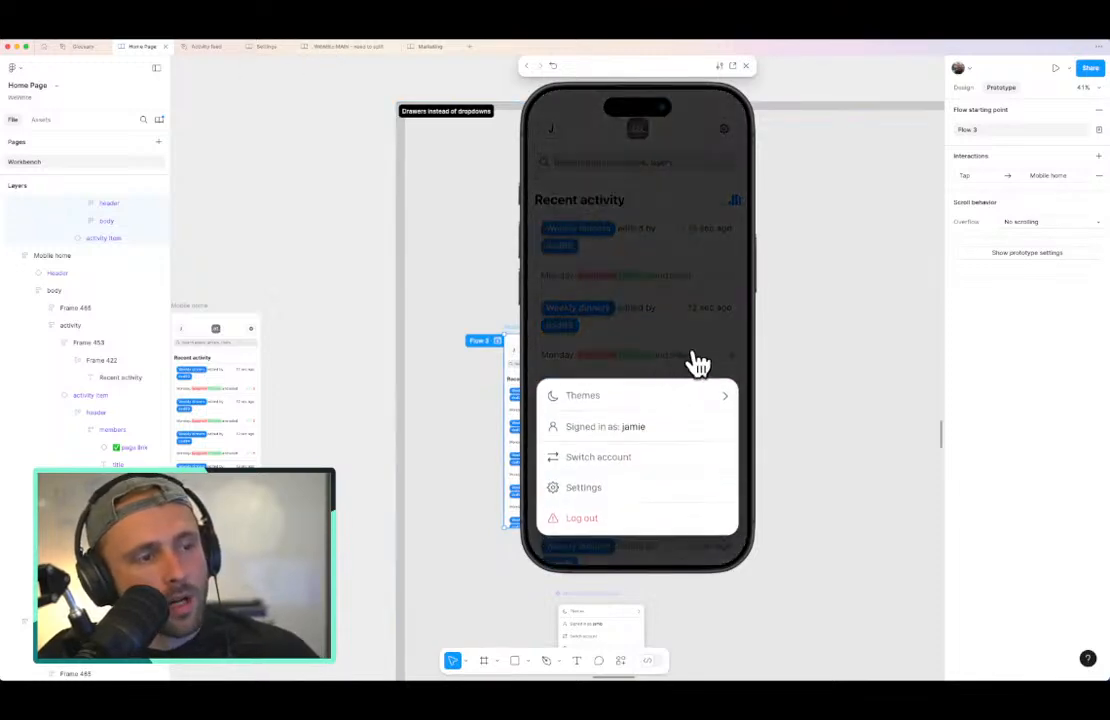
{"action": "left_click", "coordinate": [639, 402]}
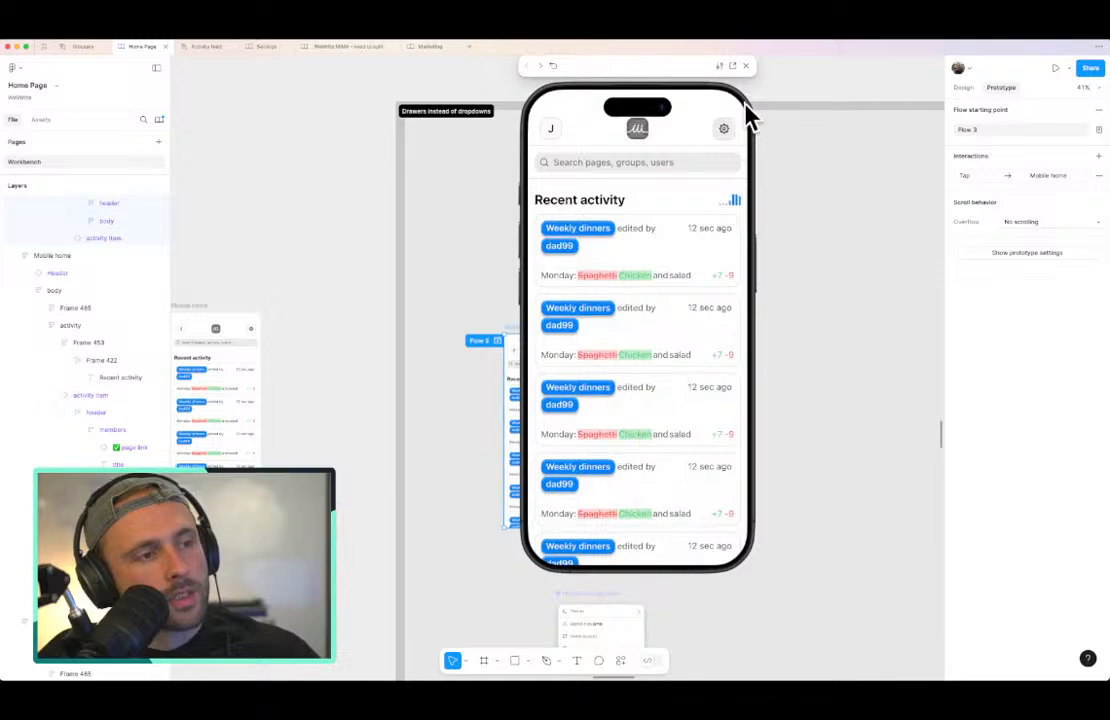
Step: Retest the drawer by opening and dismissing it in quick succession around the header icons, and close the preview
{"action": "left_click", "coordinate": [727, 131]}
{"action": "left_click", "coordinate": [587, 367]}
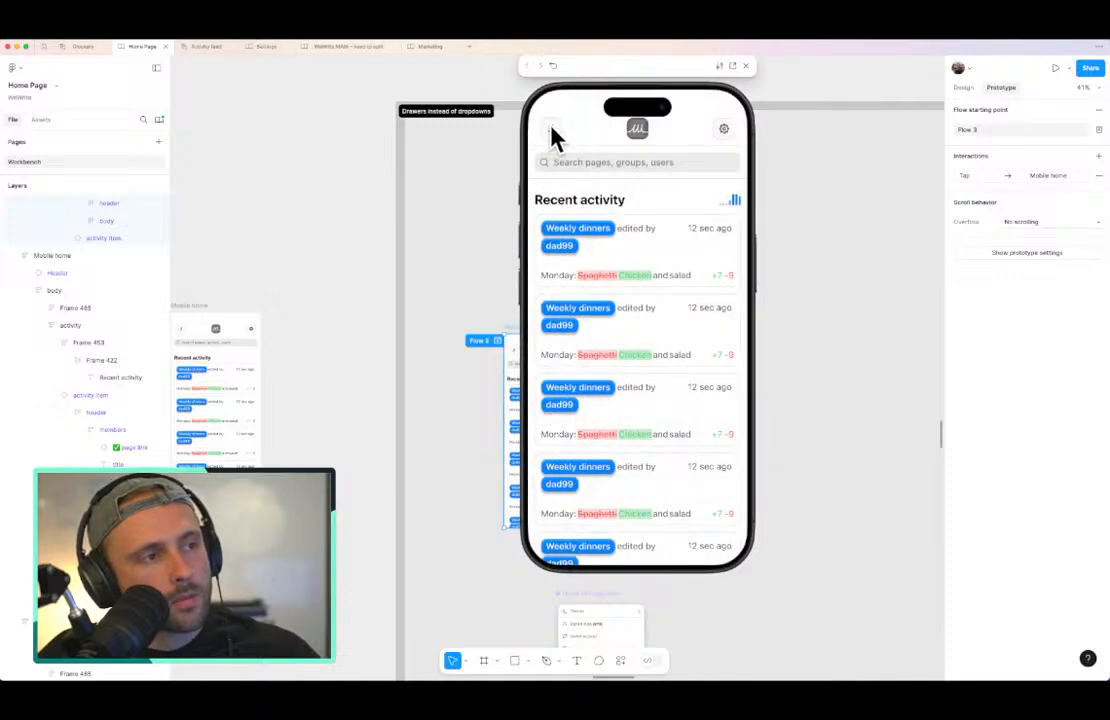
{"action": "left_click", "coordinate": [722, 132]}
{"action": "left_click", "coordinate": [725, 138]}
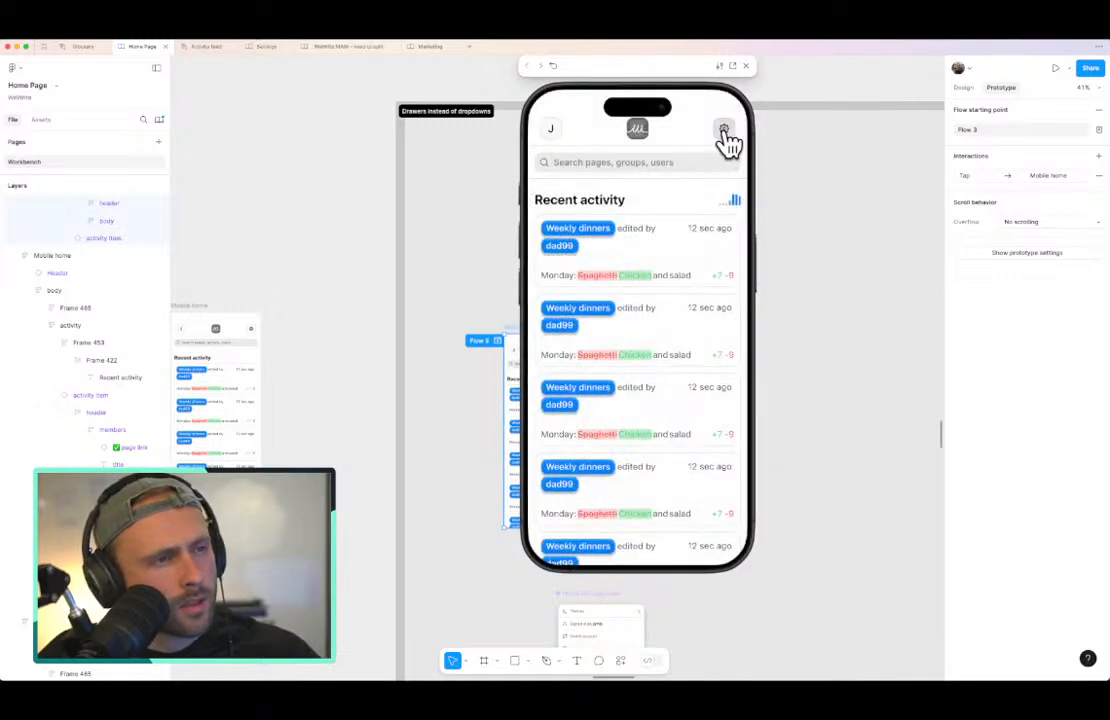
{"action": "left_click", "coordinate": [725, 134]}
{"action": "left_click", "coordinate": [702, 147]}
{"action": "left_click", "coordinate": [551, 132]}
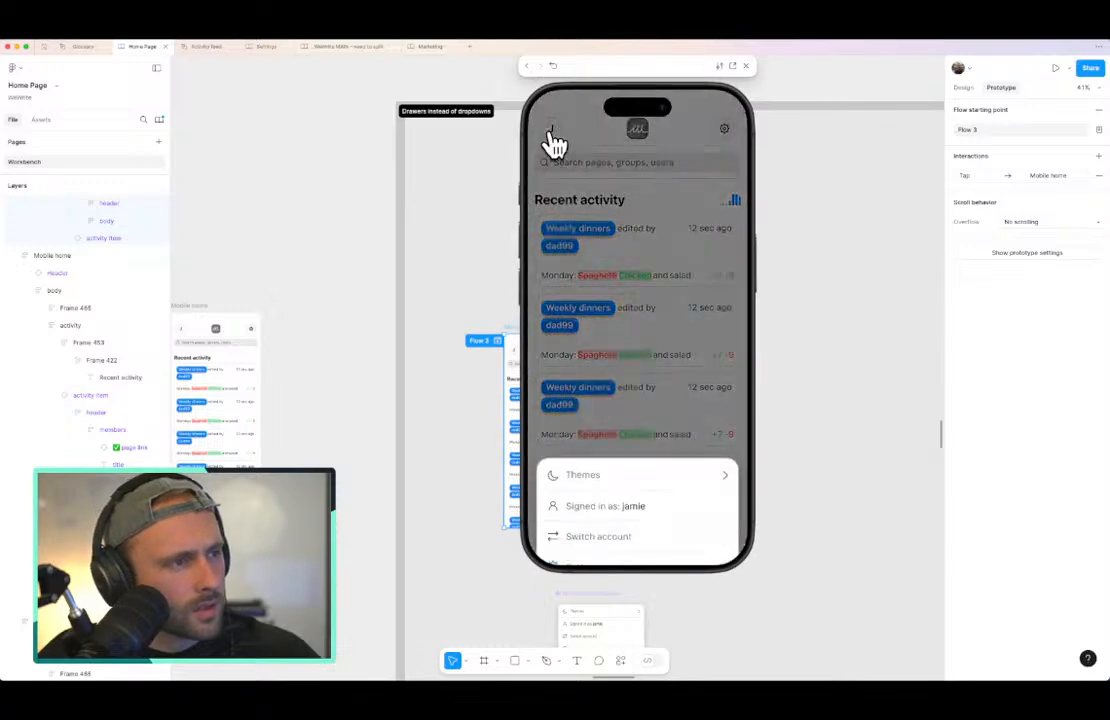
{"action": "left_click", "coordinate": [610, 150]}
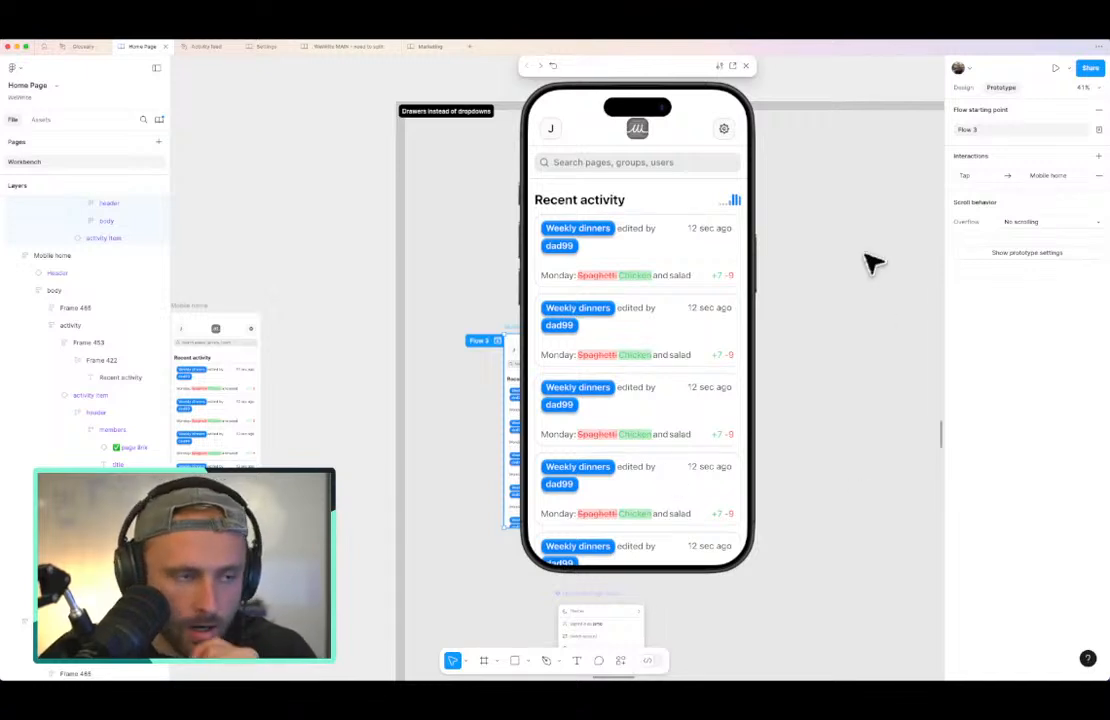
{"action": "left_click", "coordinate": [746, 62]}
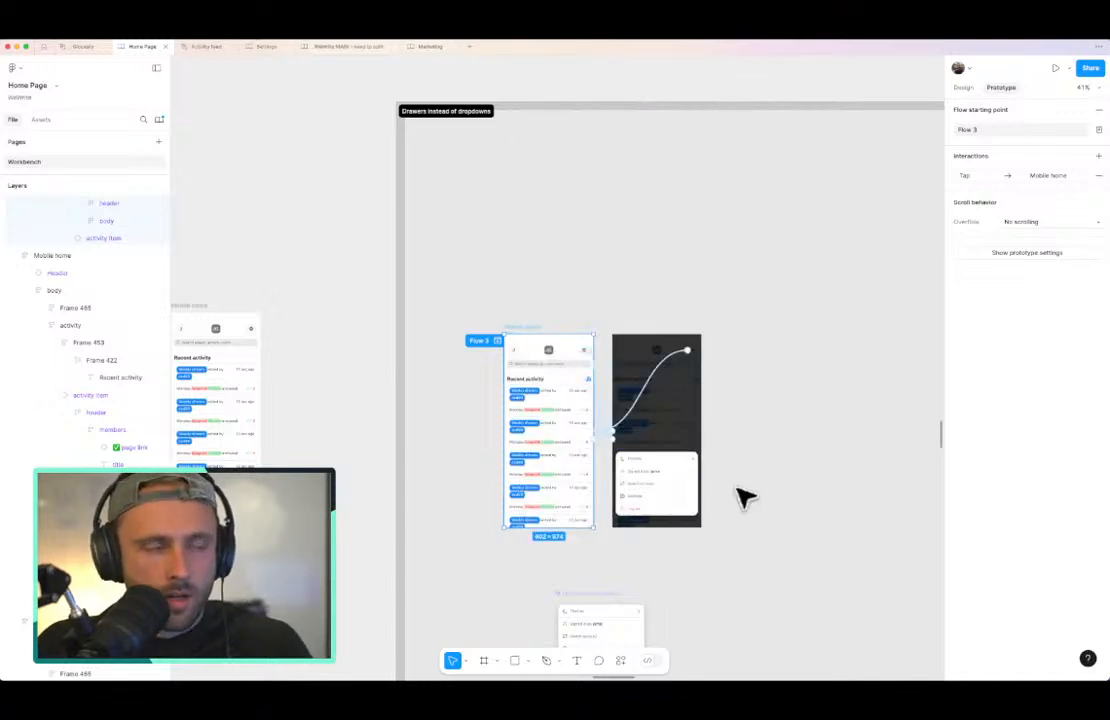
Step: Return to the Settings file and close the open prototype preview
{"action": "left_click", "coordinate": [366, 328]}
{"action": "scroll", "coordinate": [292, 404], "scroll_direction": "down", "scroll_amount": 6}
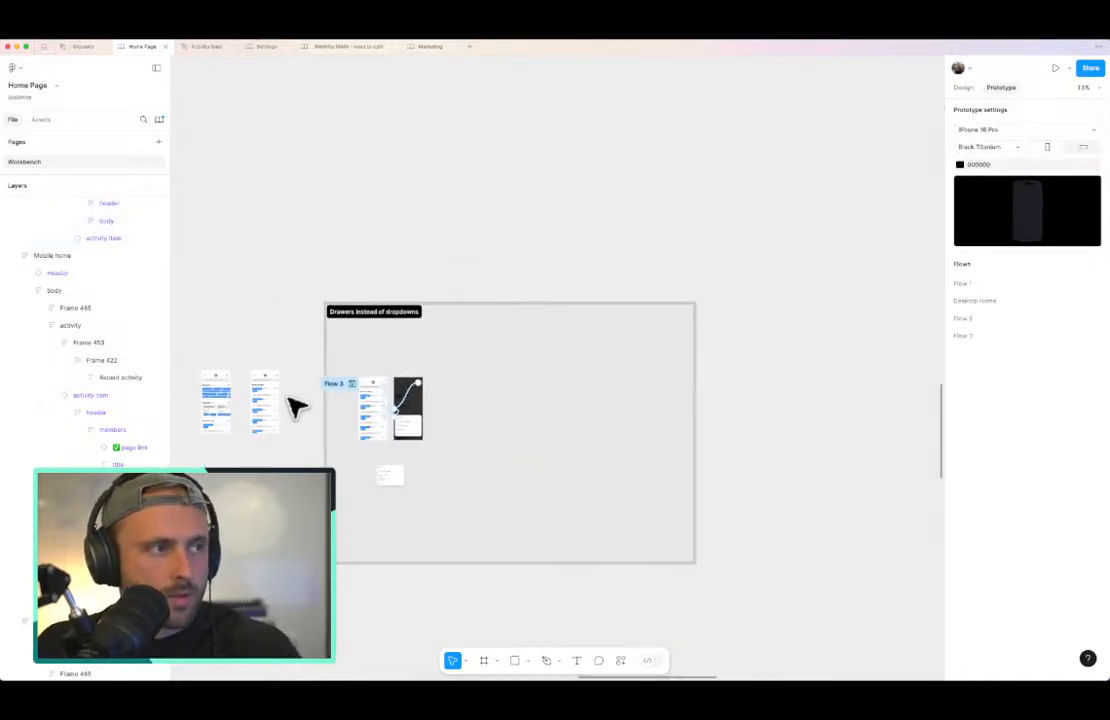
{"action": "left_click", "coordinate": [264, 46]}
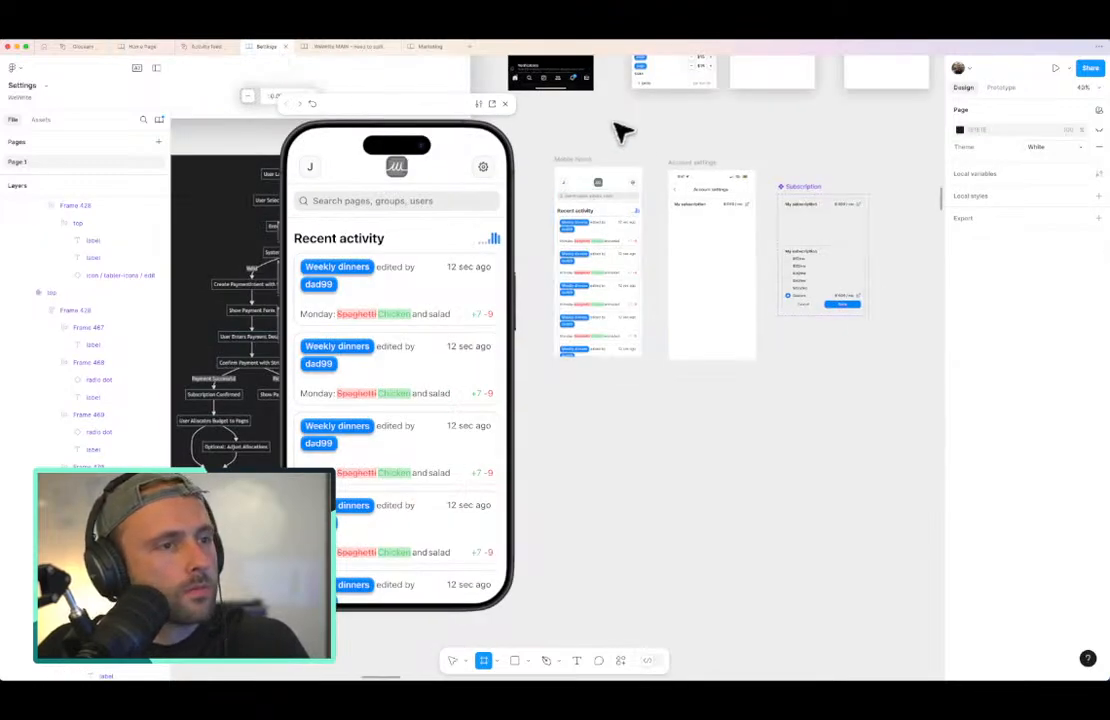
{"action": "scroll", "coordinate": [614, 122], "scroll_direction": "right", "scroll_amount": 1}
{"action": "left_click", "coordinate": [505, 104]}
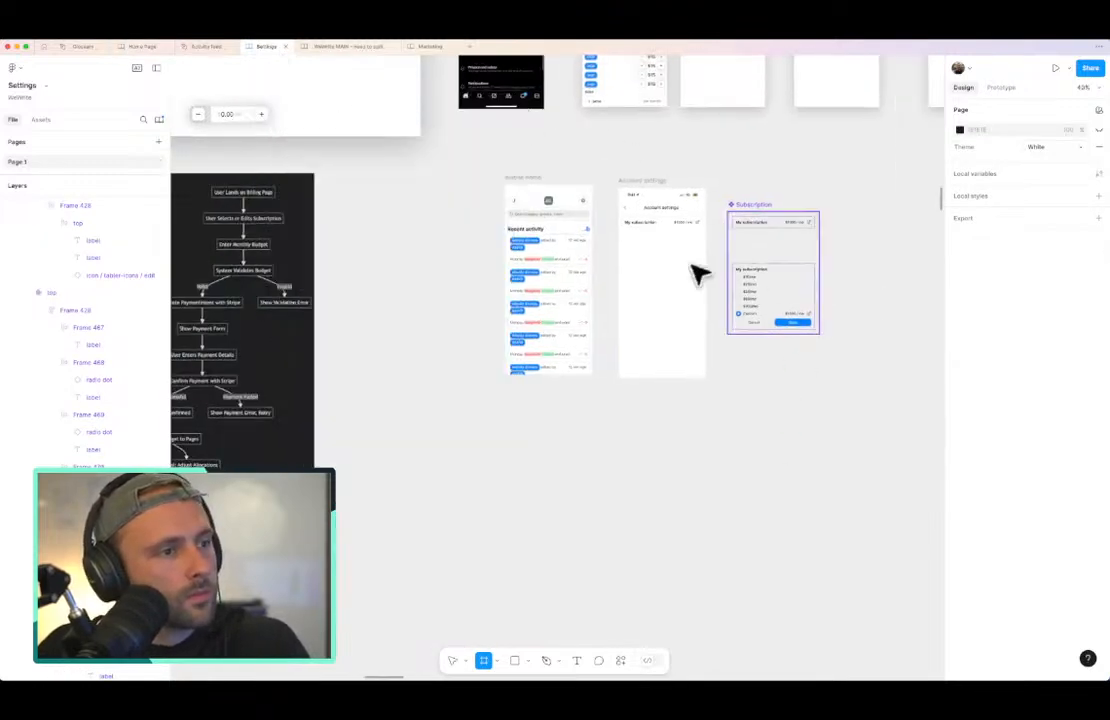
Step: Move the Subscription component set up and farther away from the Account settings screen
{"action": "scroll", "coordinate": [712, 204], "scroll_direction": "up", "scroll_amount": 3}
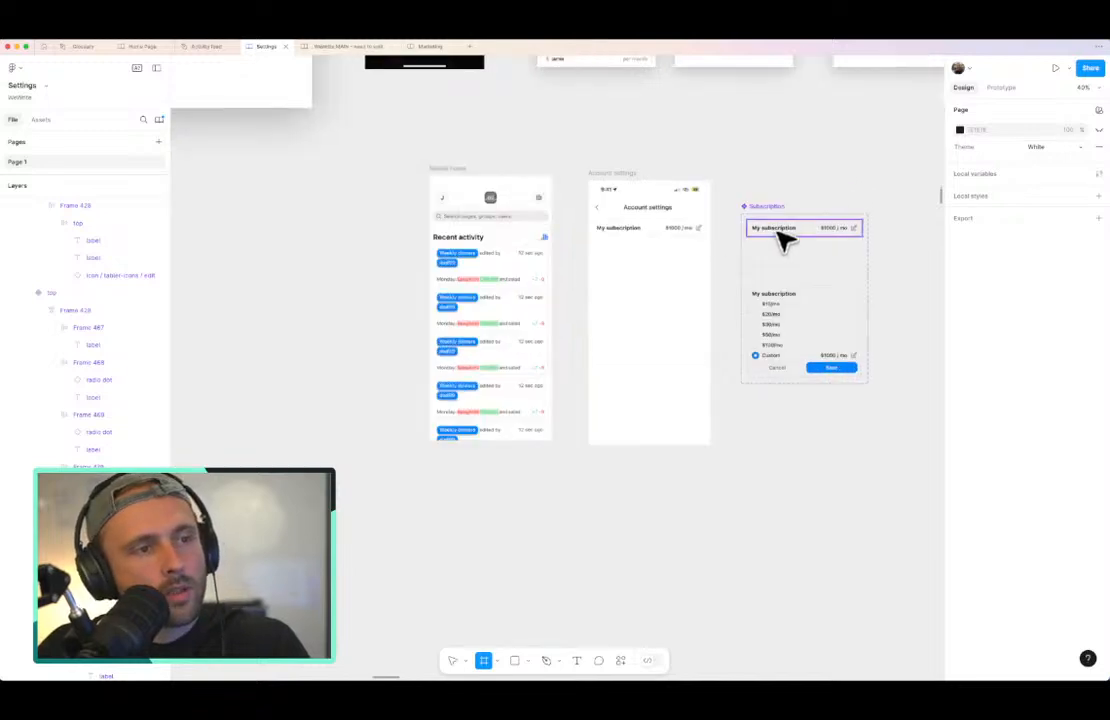
{"action": "key", "text": "v"}
{"action": "left_click", "coordinate": [772, 206]}
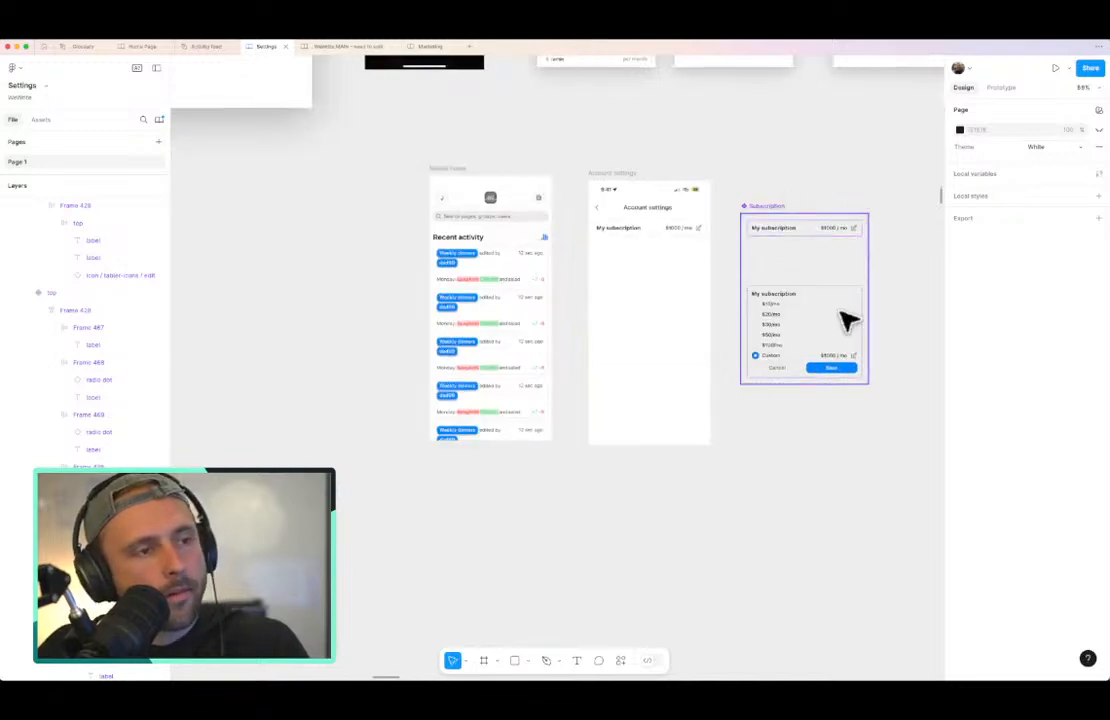
{"action": "left_click_drag", "start_coordinate": [840, 330], "coordinate": [885, 293]}
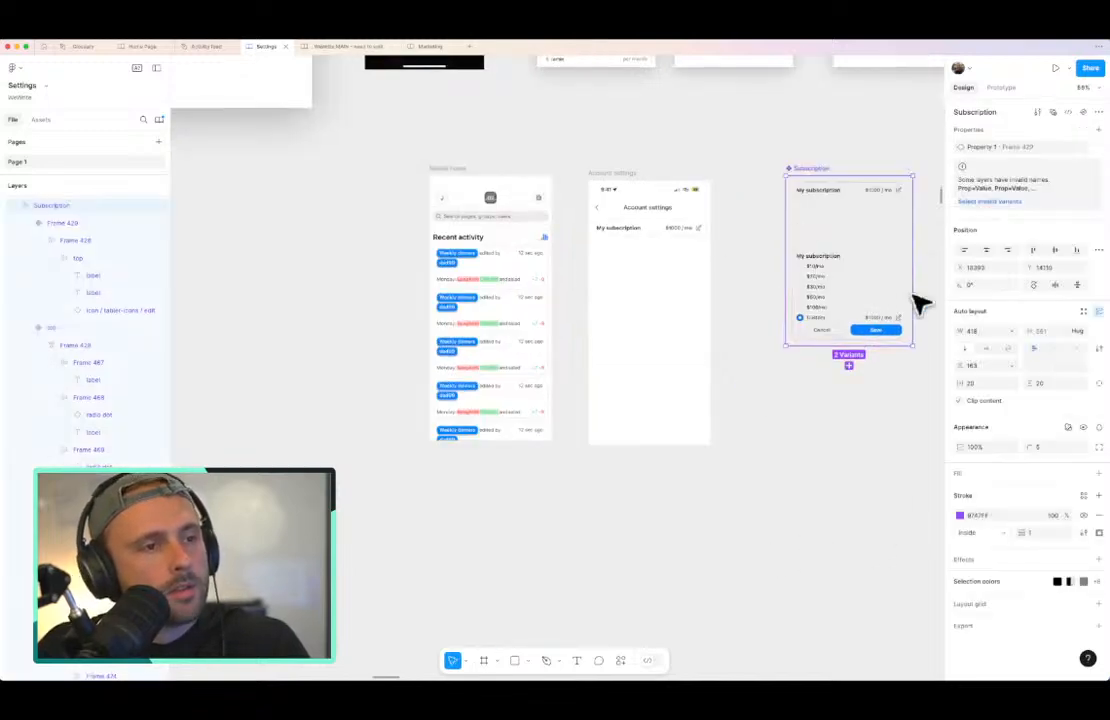
{"action": "left_click", "coordinate": [752, 141]}
{"action": "scroll", "coordinate": [833, 186], "scroll_direction": "up", "scroll_amount": 3}
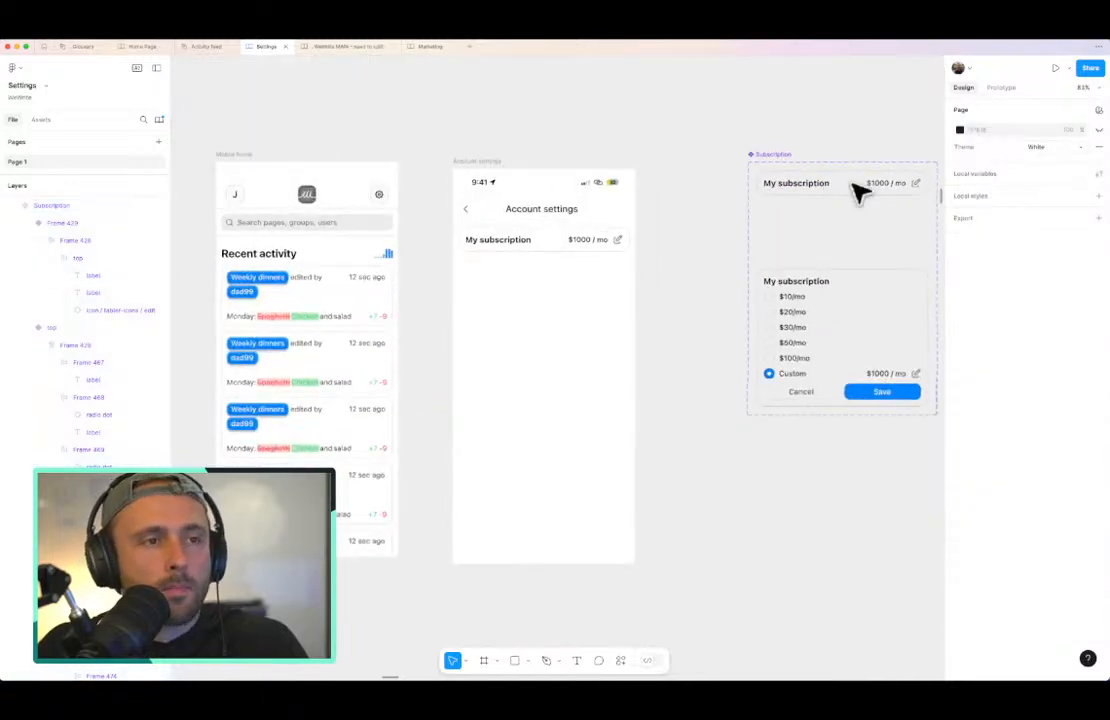
{"action": "double_click", "coordinate": [818, 186]}
{"action": "double_click", "coordinate": [818, 184]}
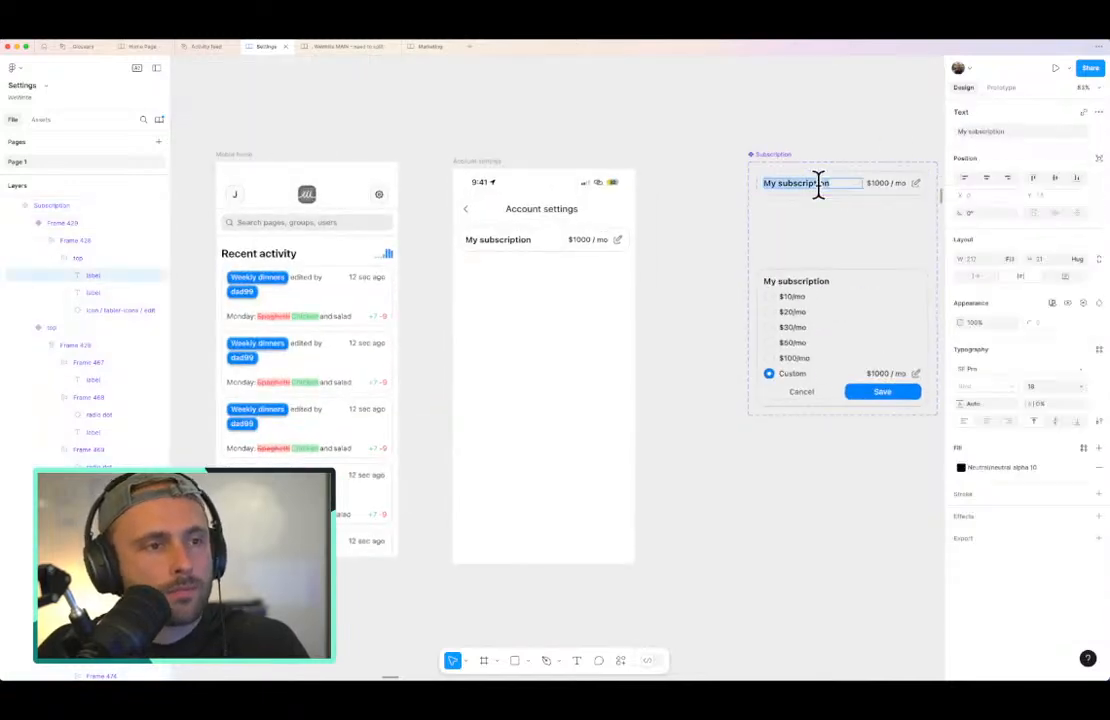
{"action": "key", "text": "Escape"}
{"action": "left_click", "coordinate": [706, 213]}
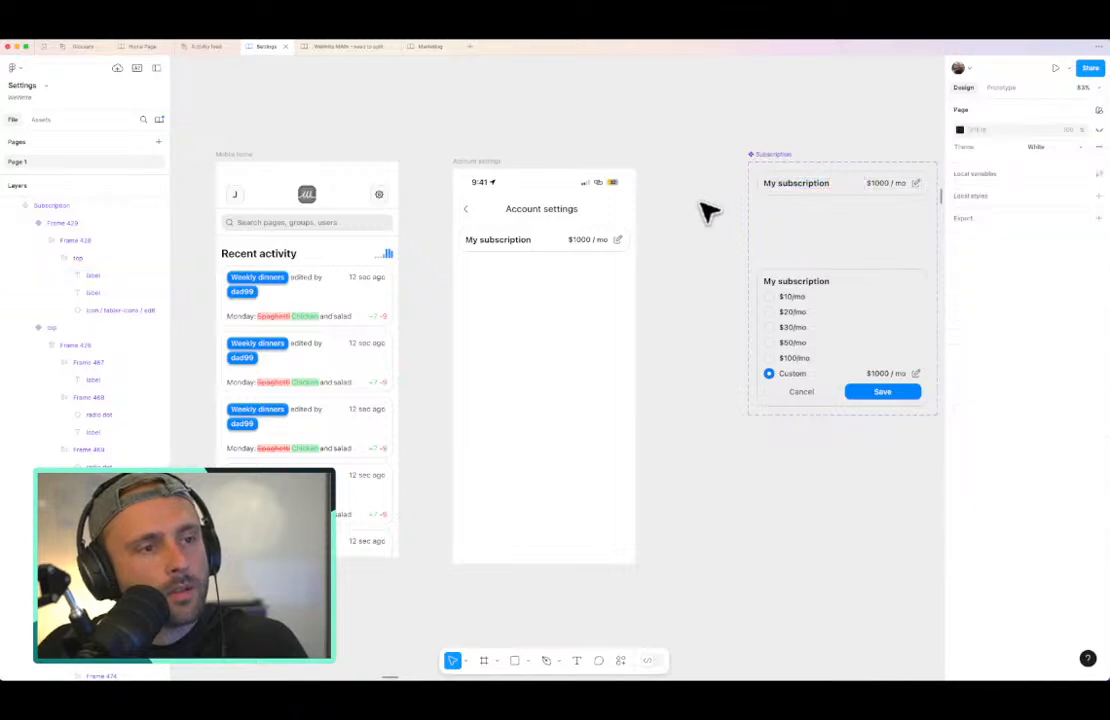
{"action": "scroll", "coordinate": [706, 213], "scroll_direction": "up", "scroll_amount": 1}
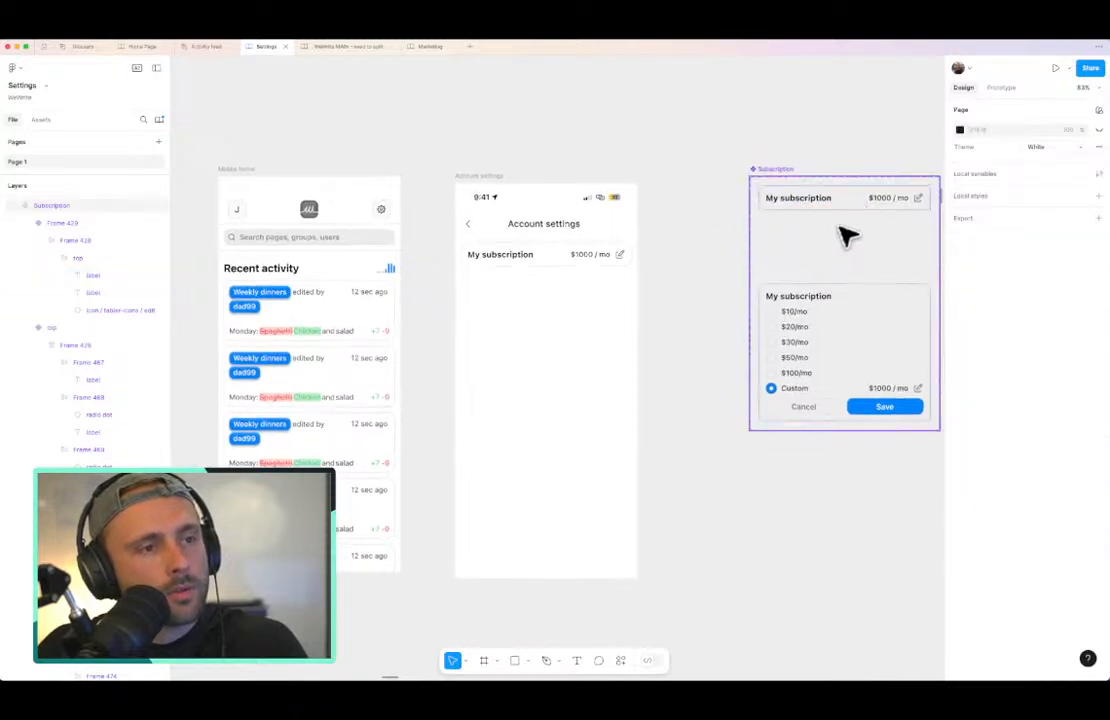
Step: Duplicate the Subscription component set and place the copy just to the right of the original
{"action": "left_click", "coordinate": [789, 279]}
{"action": "scroll", "coordinate": [789, 279], "scroll_direction": "down", "scroll_amount": 3}
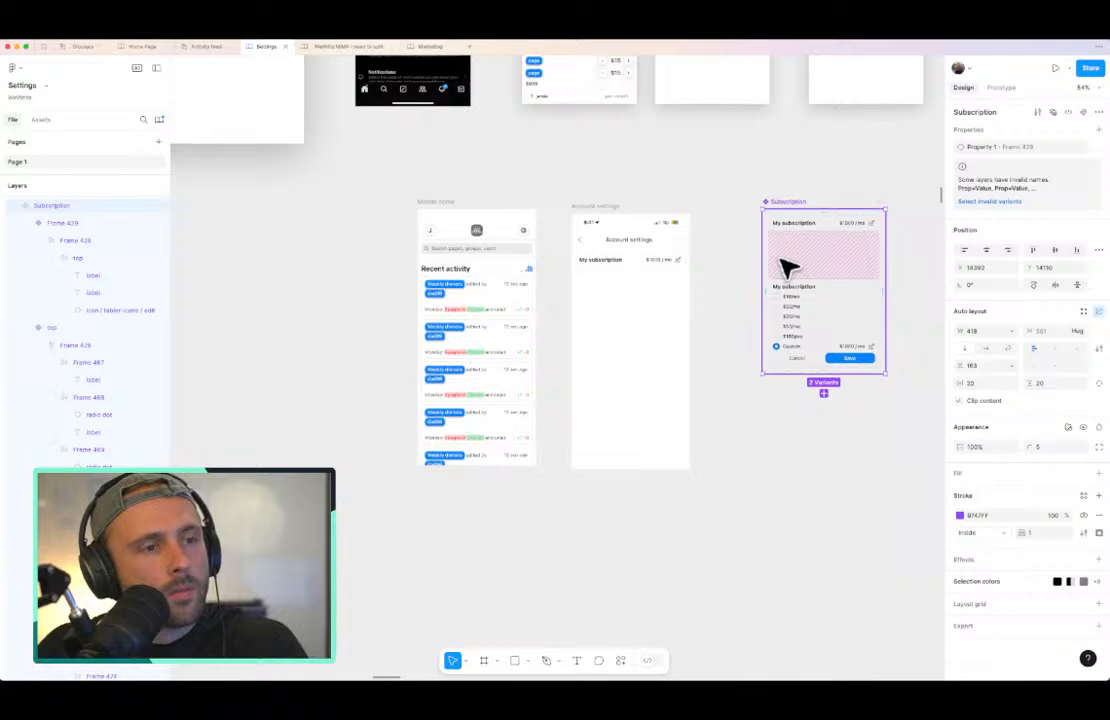
{"action": "scroll", "coordinate": [789, 268], "scroll_direction": "up", "scroll_amount": 6}
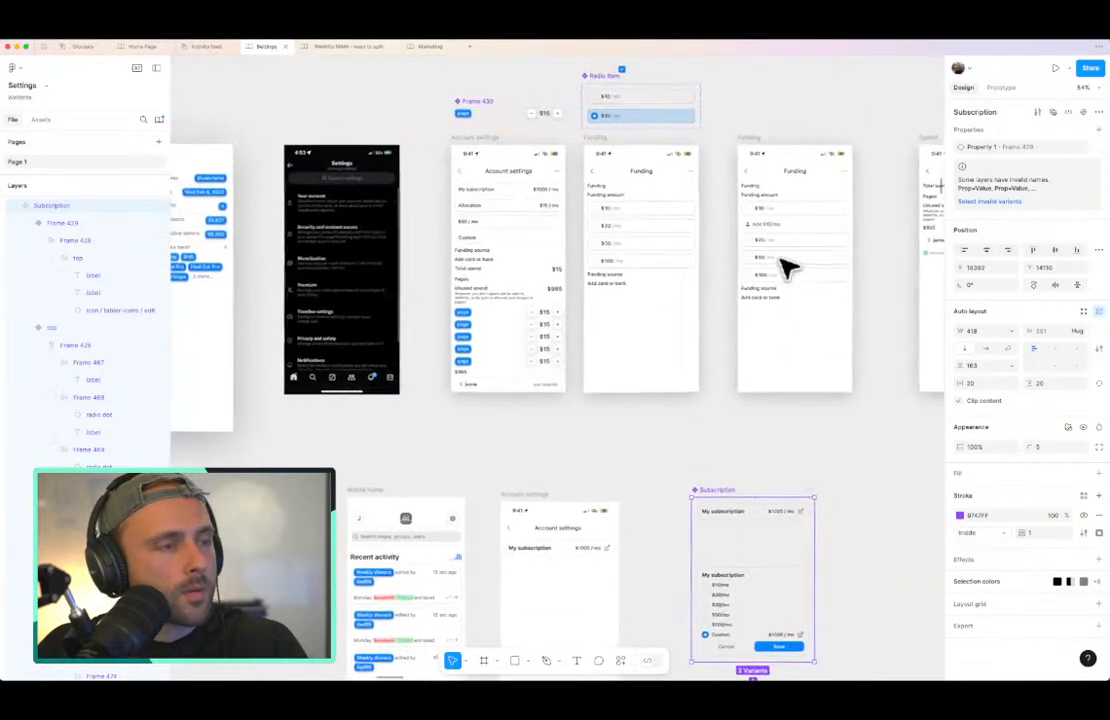
{"action": "scroll", "coordinate": [788, 267], "scroll_direction": "down", "scroll_amount": 5}
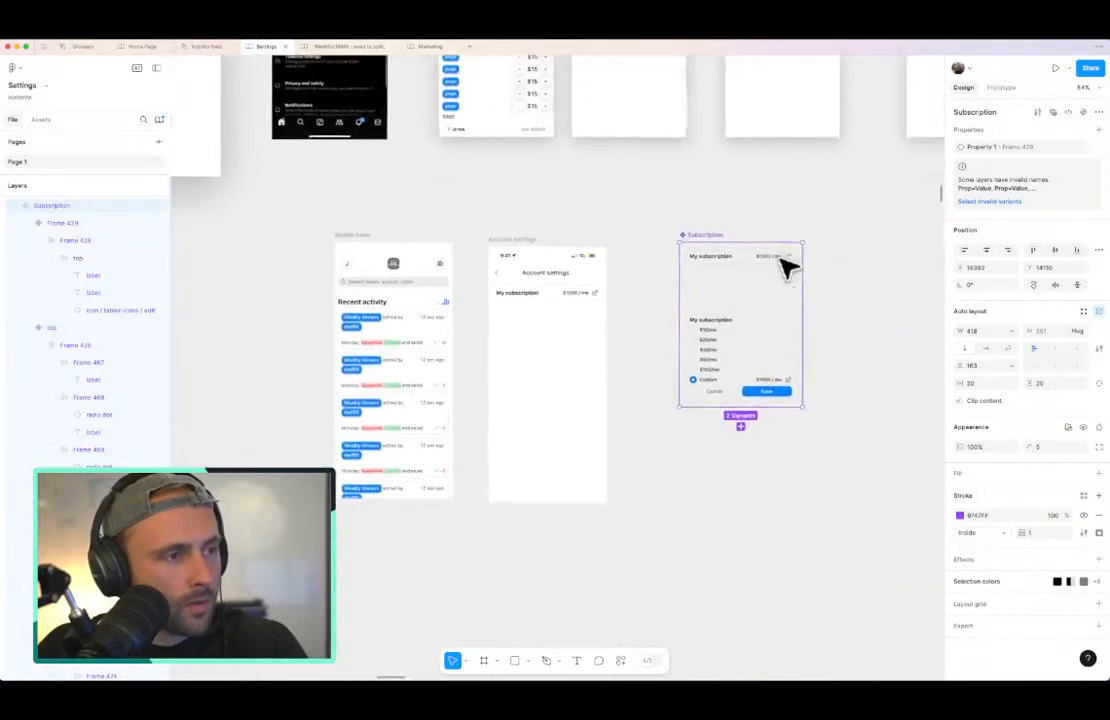
{"action": "left_click_drag", "start_coordinate": [732, 288], "coordinate": [877, 280]}
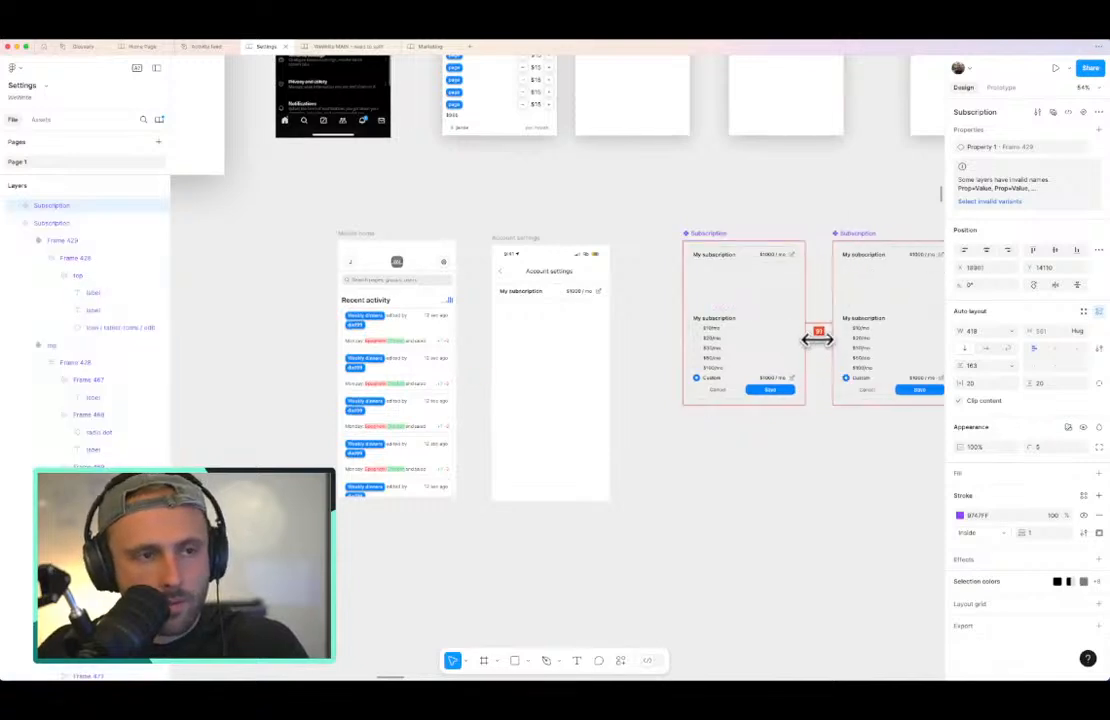
{"action": "scroll", "coordinate": [790, 367], "scroll_direction": "right", "scroll_amount": 5}
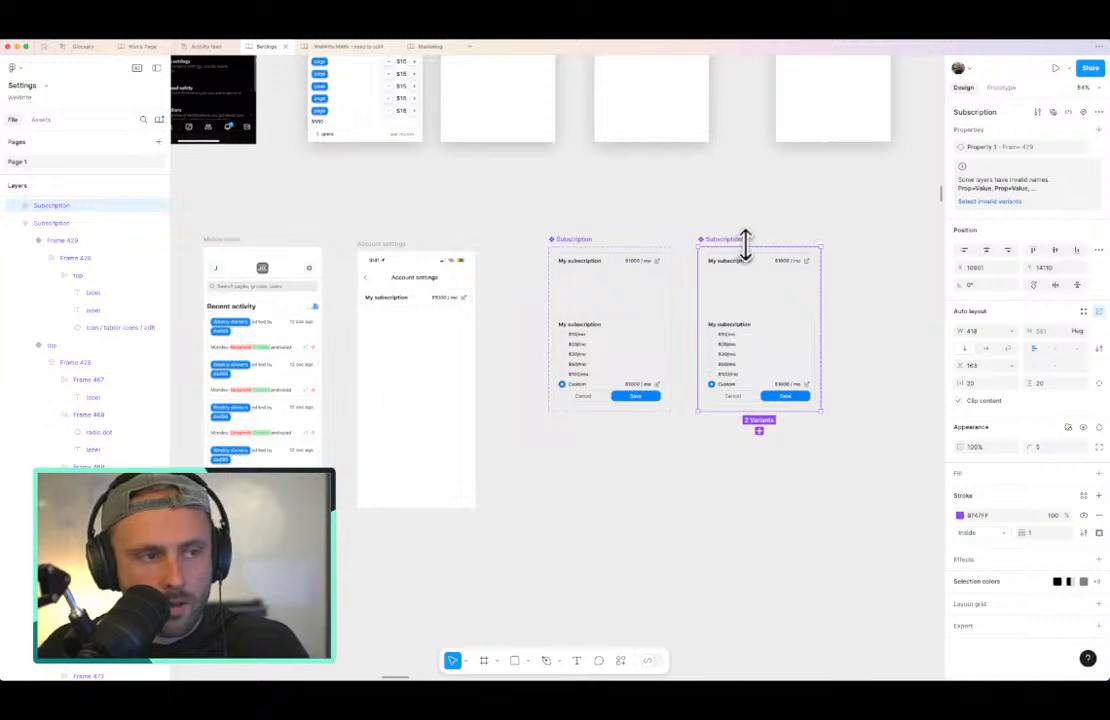
Step: Rename the copied component set "Funding source" and change the headings of both its variants to "Funding source"
{"action": "double_click", "coordinate": [731, 240]}
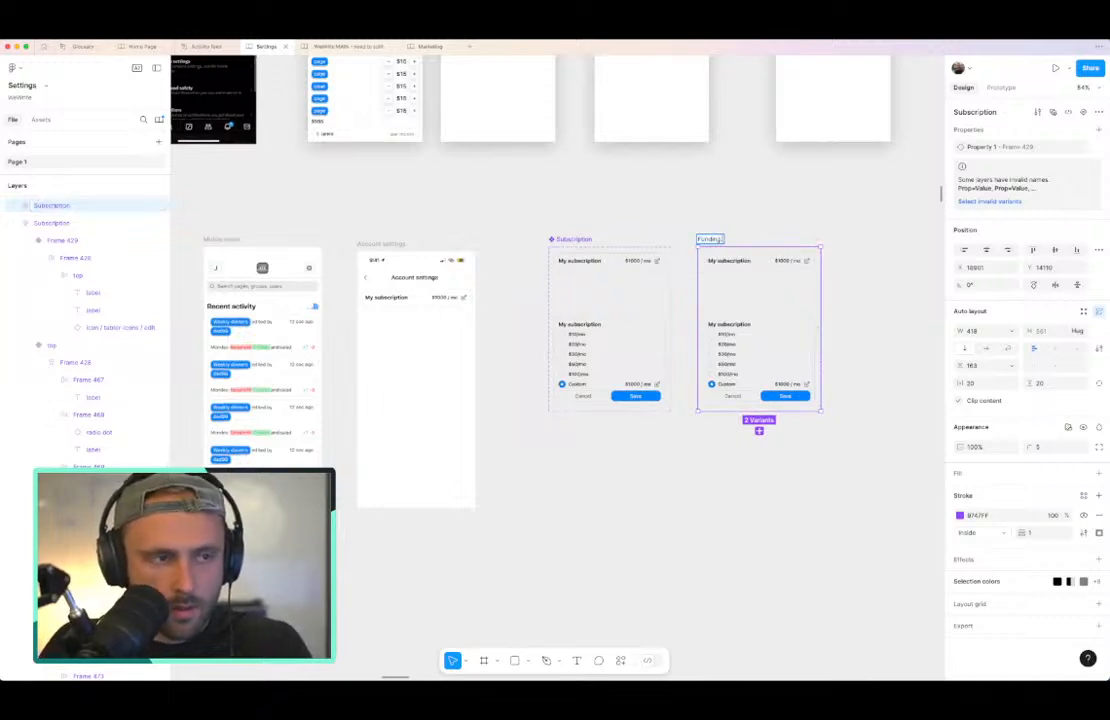
{"action": "type", "text": "Funding source"}
{"action": "key", "text": "Return"}
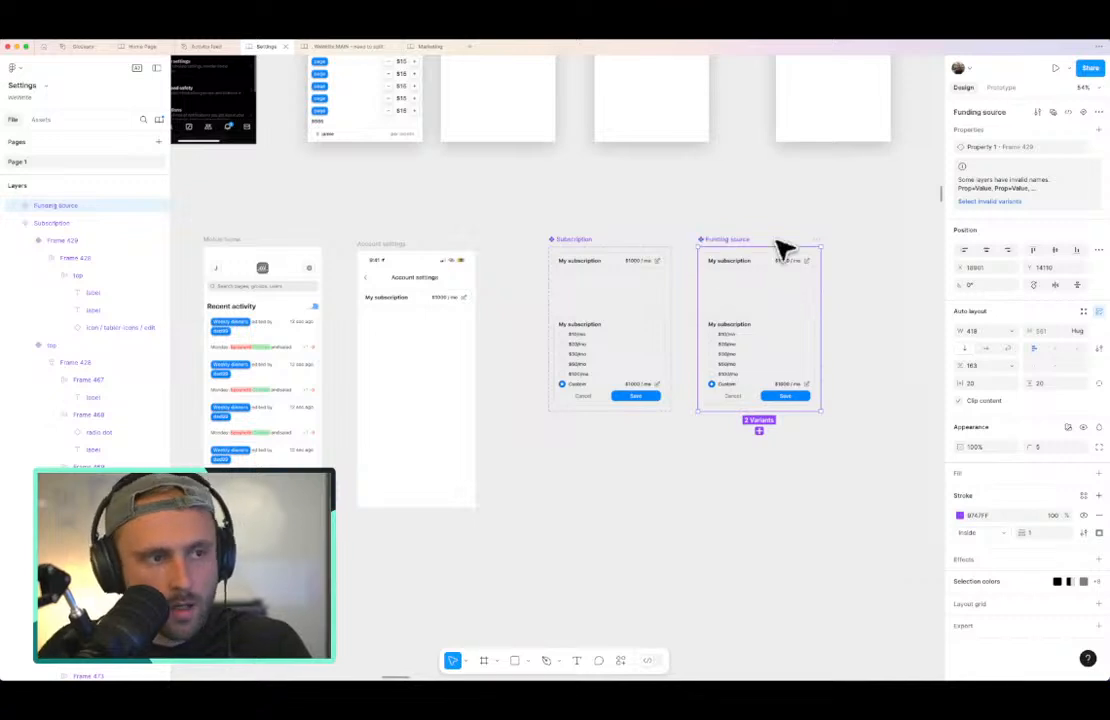
{"action": "double_click", "coordinate": [744, 262]}
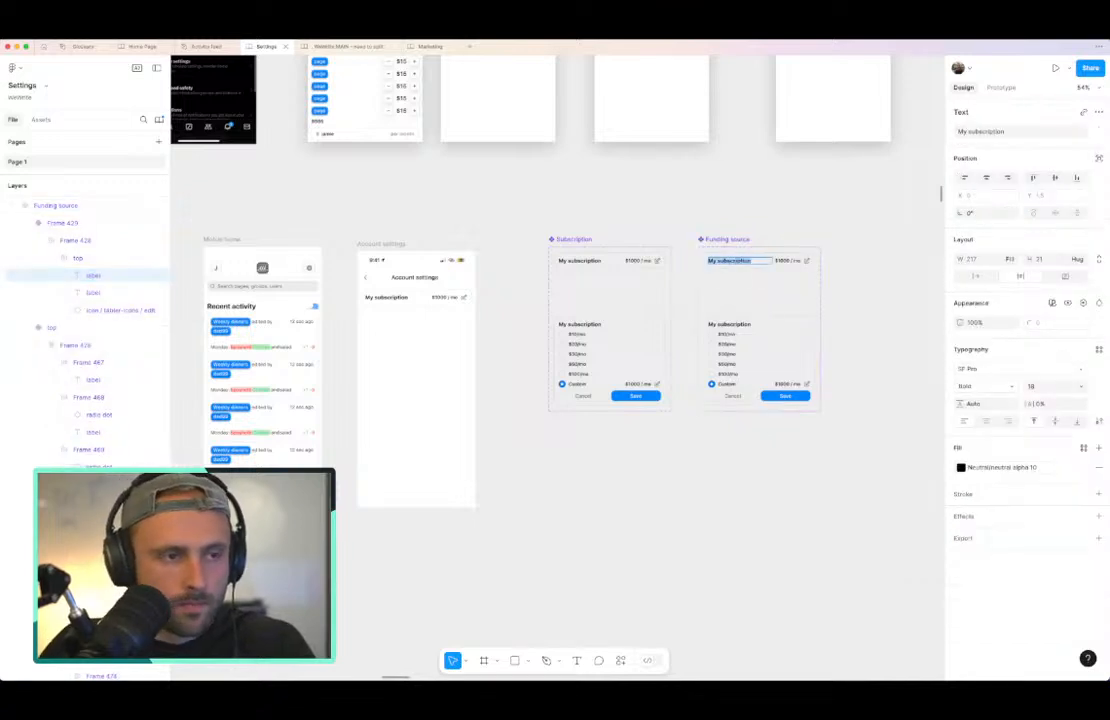
{"action": "type", "text": "Funding source"}
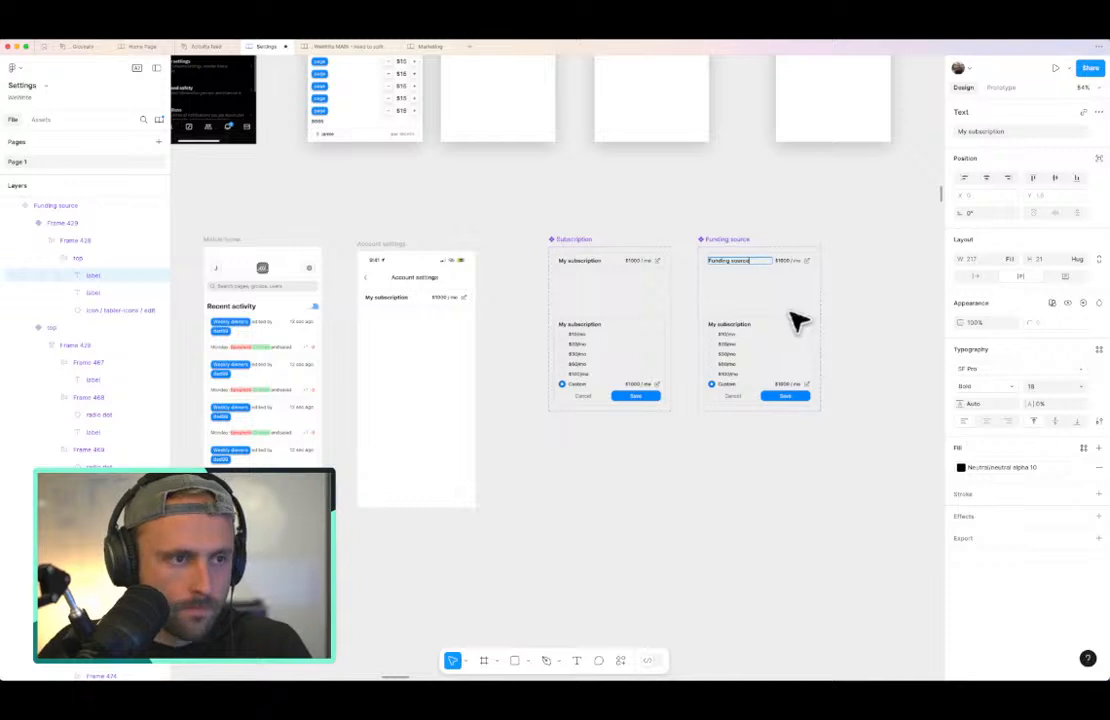
{"action": "left_click", "coordinate": [747, 323]}
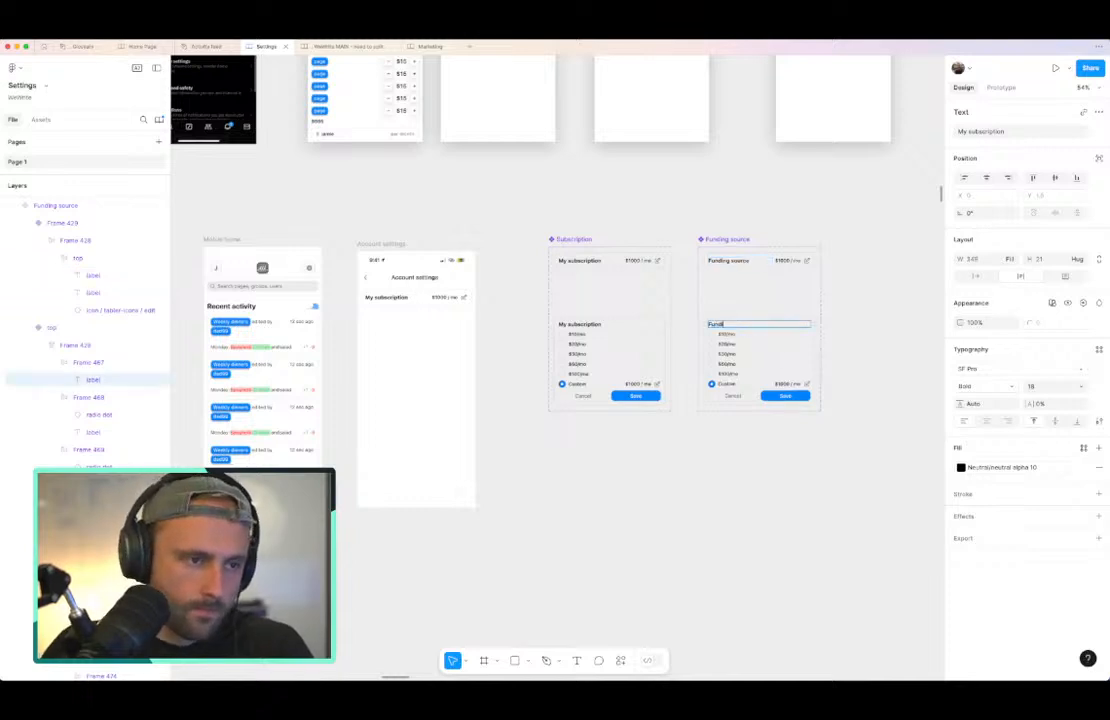
Step: Delete the $1000 / mo amount and the edit icon from the collapsed Funding source variant
{"action": "left_click", "coordinate": [748, 263]}
{"action": "scroll", "coordinate": [757, 268], "scroll_direction": "up", "scroll_amount": 2}
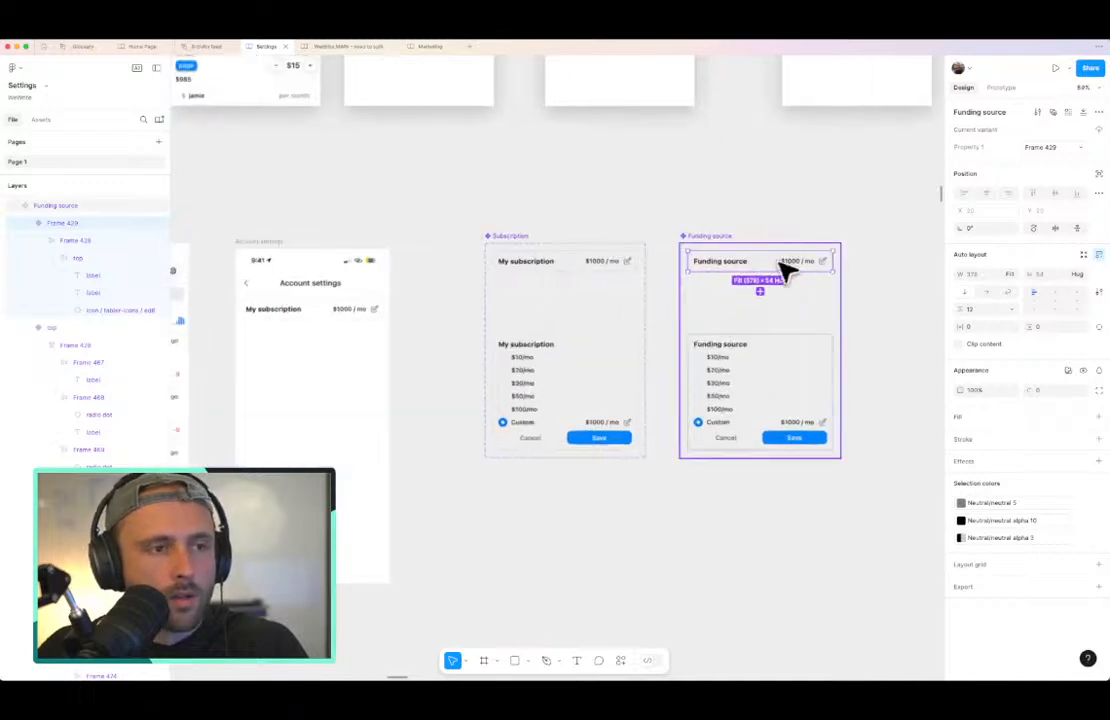
{"action": "left_click", "coordinate": [783, 265]}
{"action": "left_click", "coordinate": [803, 262]}
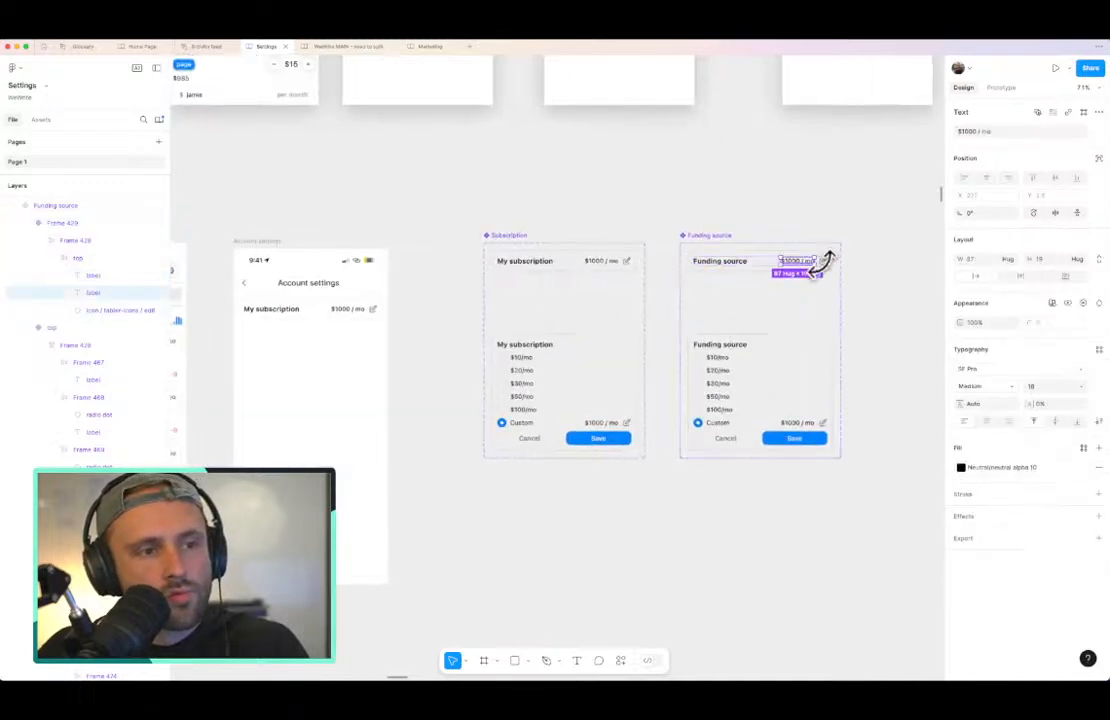
{"action": "scroll", "coordinate": [826, 262], "scroll_direction": "up", "scroll_amount": 2}
{"action": "left_click", "coordinate": [822, 262], "text": "shift"}
{"action": "scroll", "coordinate": [830, 266], "scroll_direction": "up", "scroll_amount": 1}
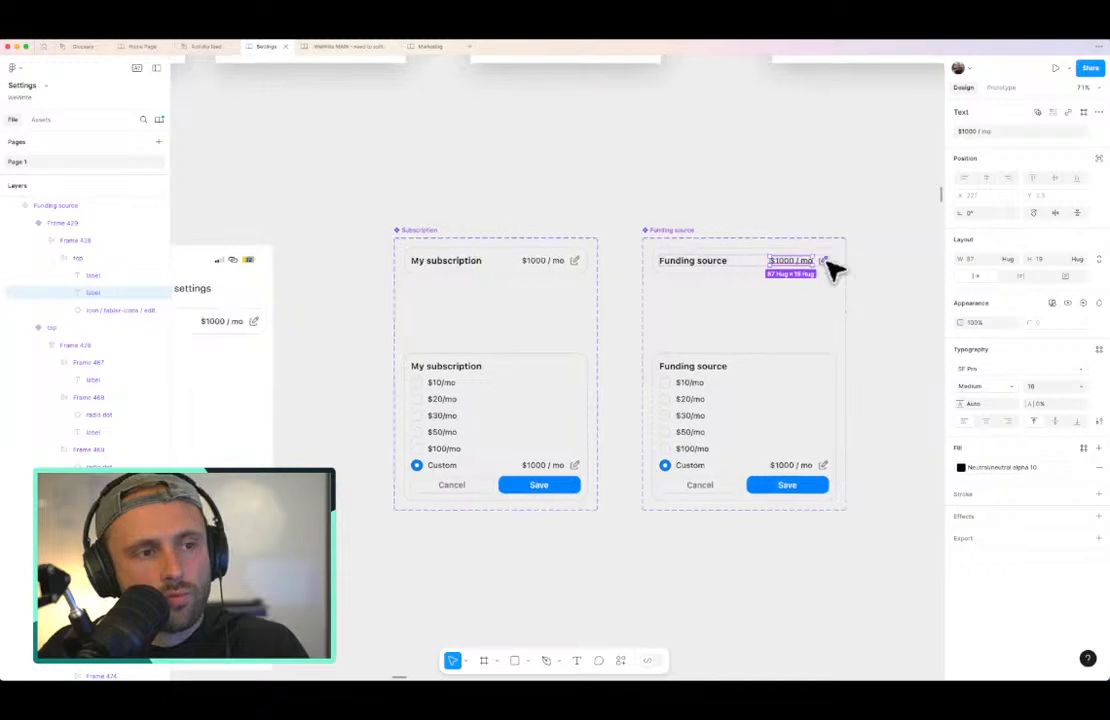
{"action": "key", "text": "Delete"}
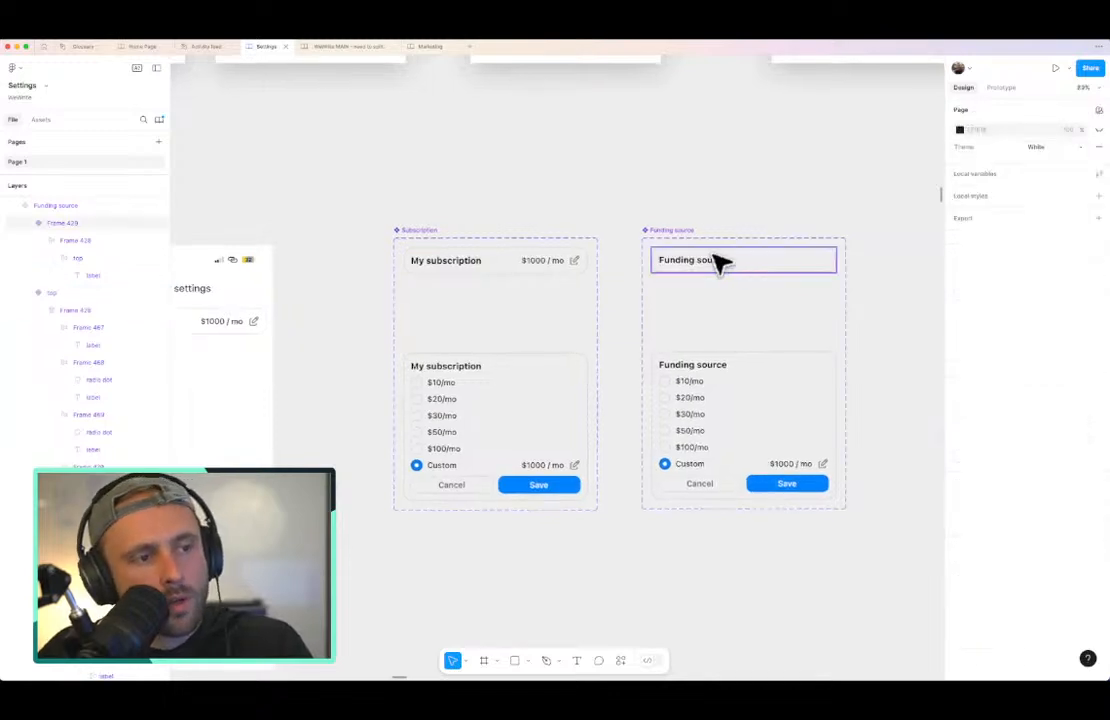
Step: Ungroup the frame around the heading in the expanded Funding source variant
{"action": "left_click", "coordinate": [722, 266]}
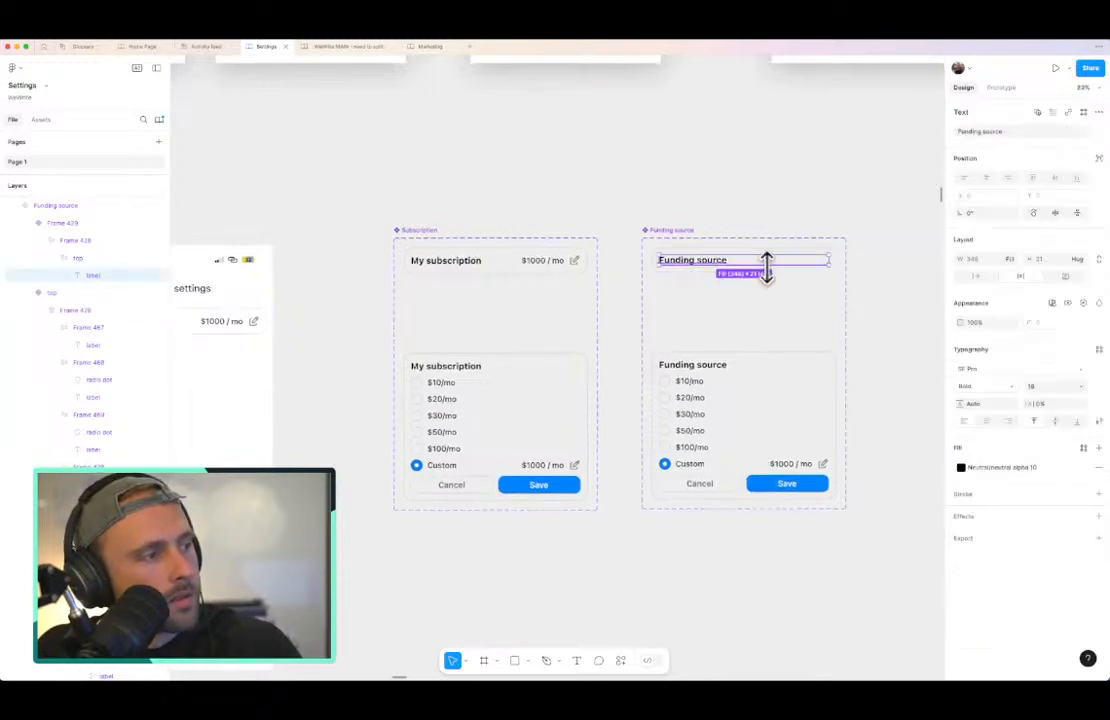
{"action": "left_click", "coordinate": [711, 383]}
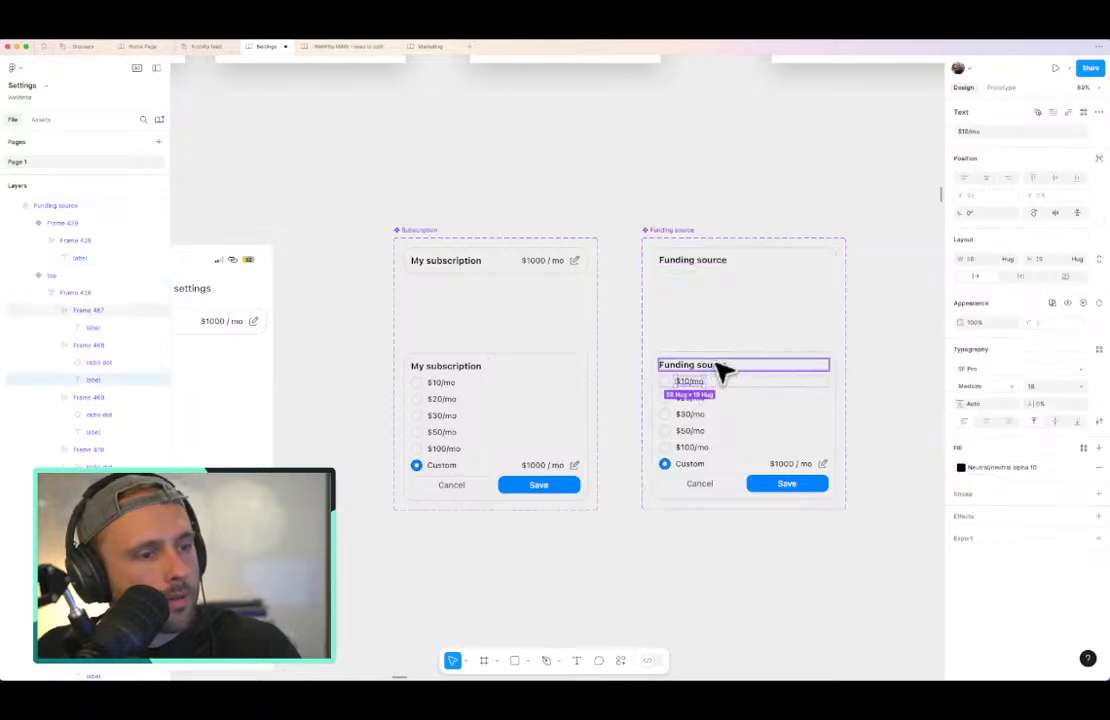
{"action": "left_click", "coordinate": [716, 364]}
{"action": "key", "text": "shift+super+g"}
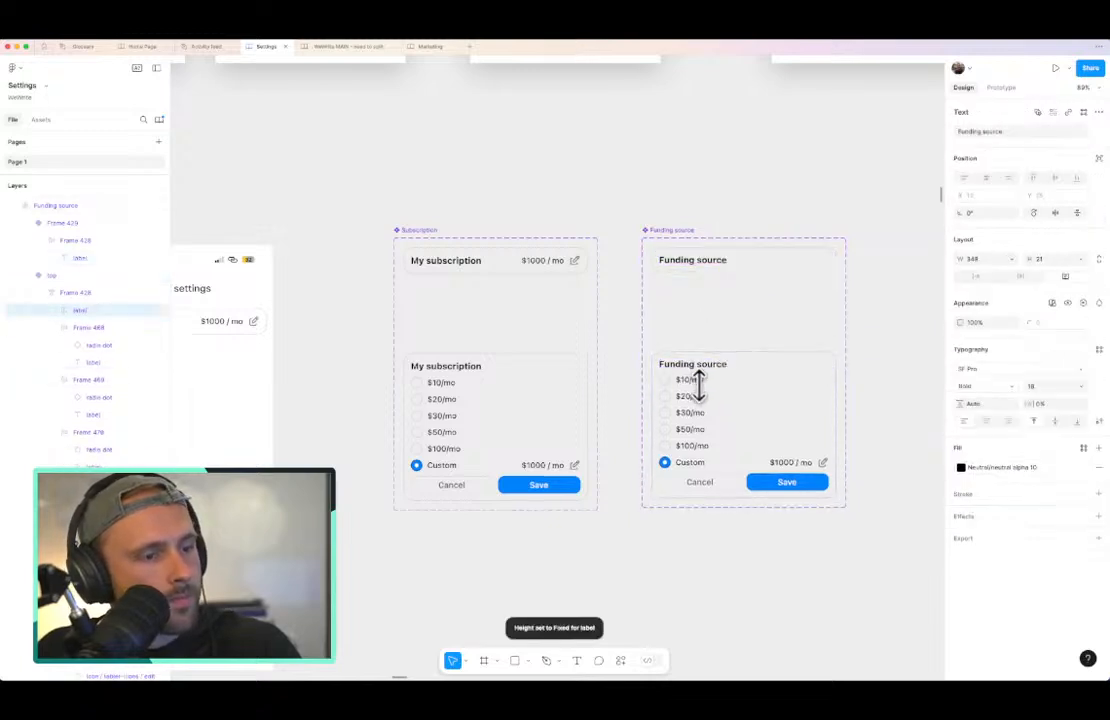
Step: Relabel the first two options of the expanded Funding source variant as "PayPal" and "Apple Pay"
{"action": "double_click", "coordinate": [690, 381]}
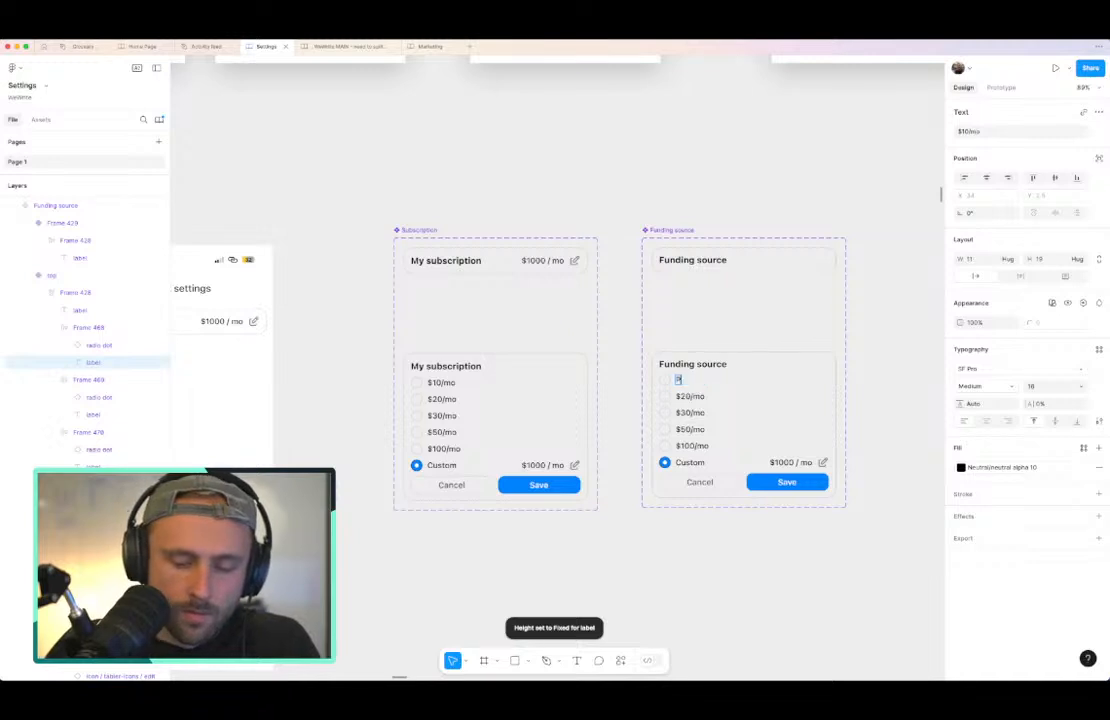
{"action": "type", "text": "PayPal"}
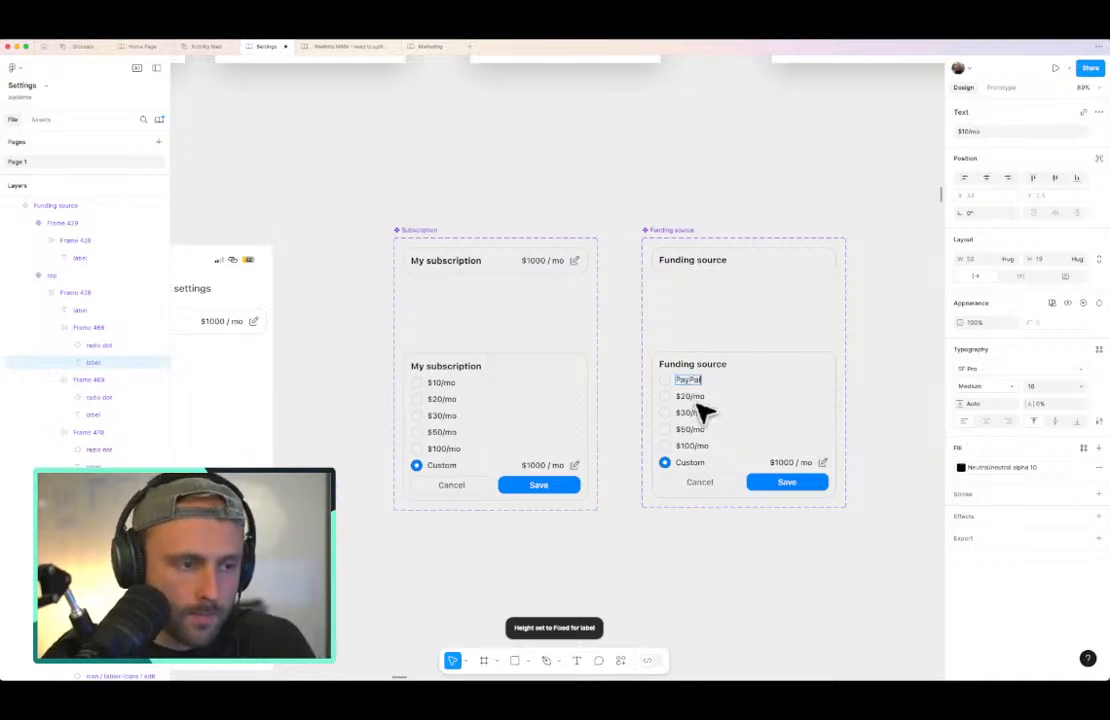
{"action": "left_click", "coordinate": [697, 402]}
{"action": "double_click", "coordinate": [694, 397]}
{"action": "scroll", "coordinate": [692, 395], "scroll_direction": "up", "scroll_amount": 5}
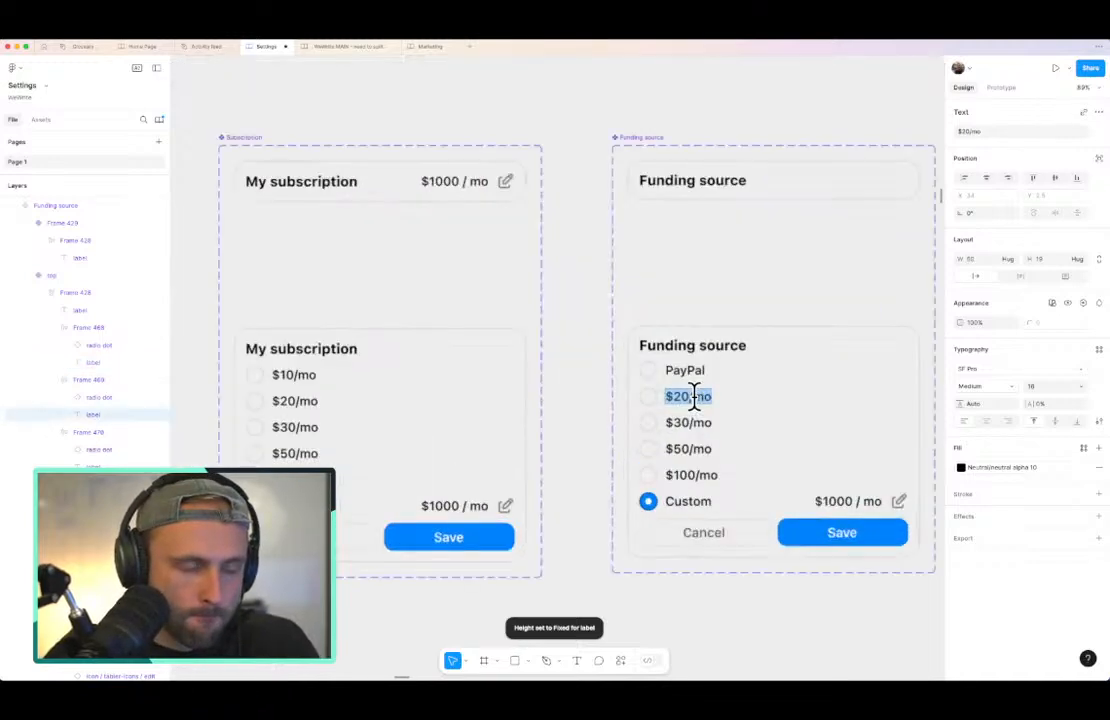
{"action": "type", "text": "Apip"}
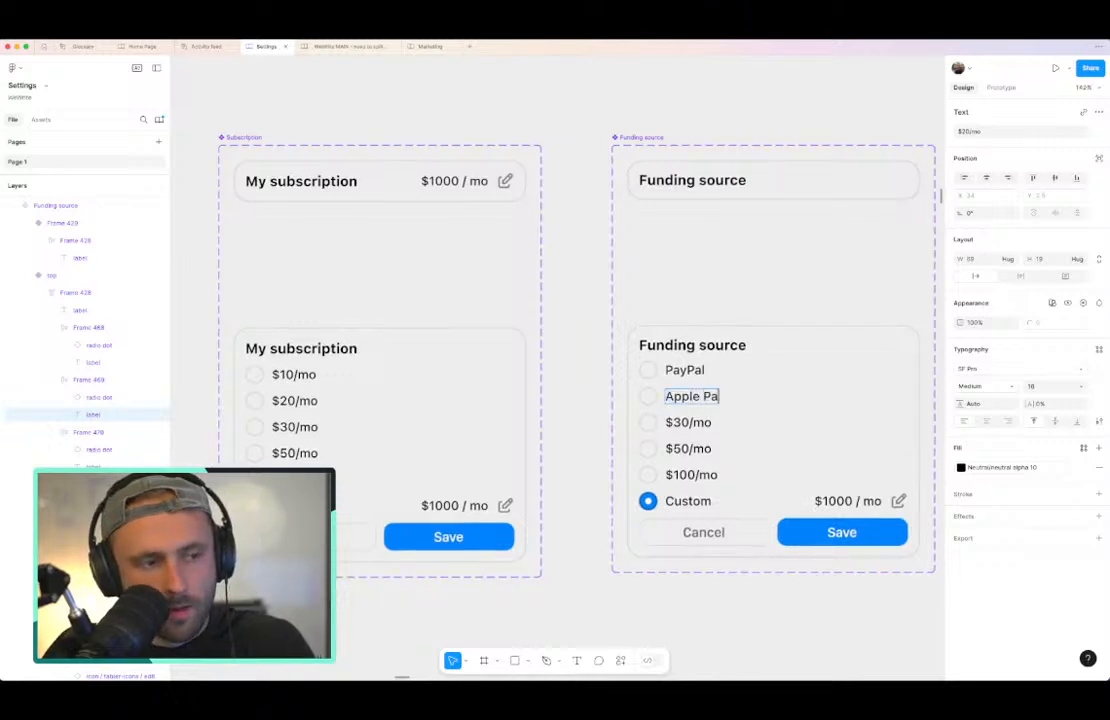
Step: Relabel the $30/mo option of the expanded Funding source variant as "Google Pay"
{"action": "double_click", "coordinate": [693, 424]}
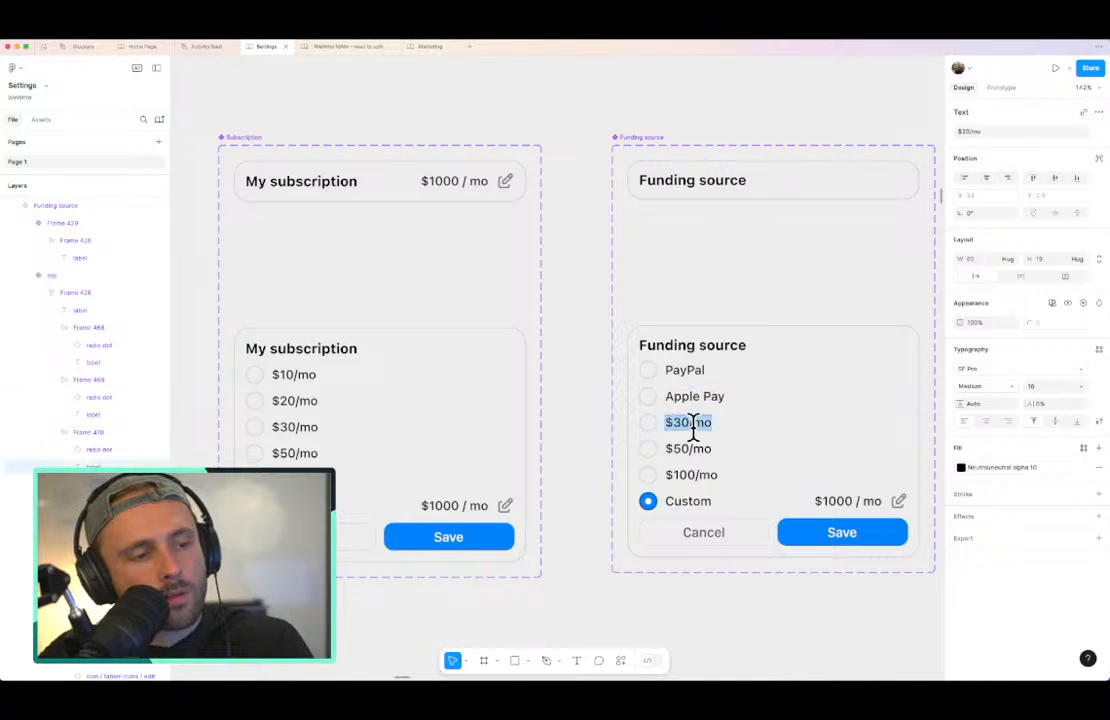
{"action": "type", "text": "Gopogle"}
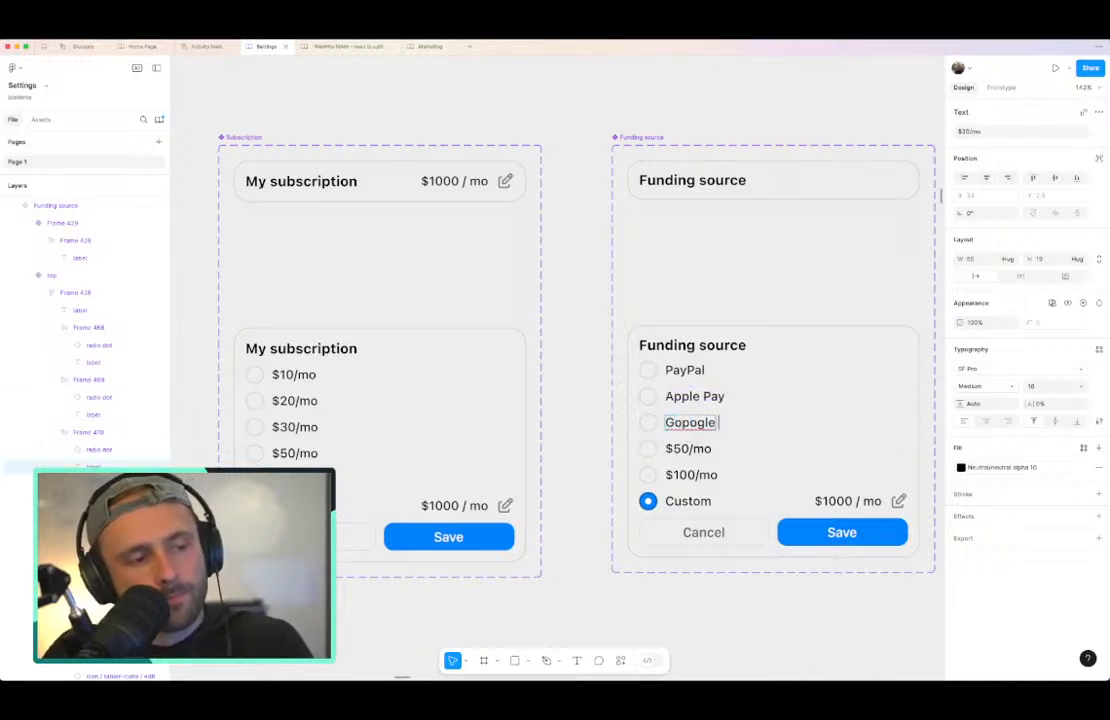
{"action": "key", "text": "ctrl+a"}
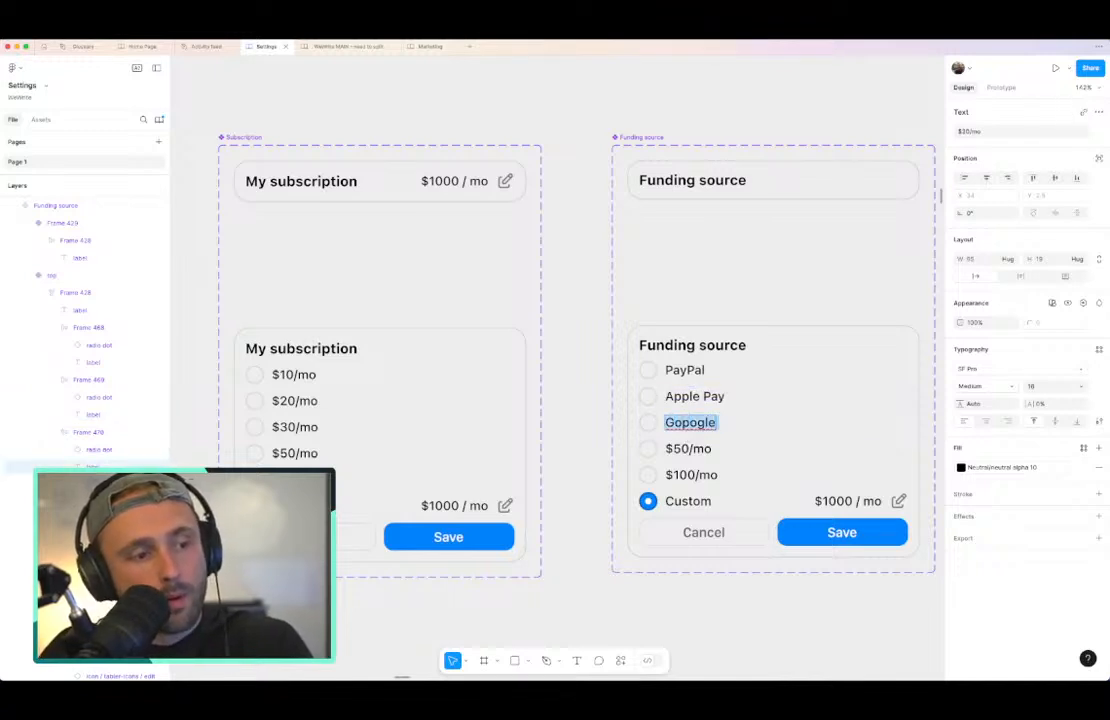
{"action": "type", "text": "G"}
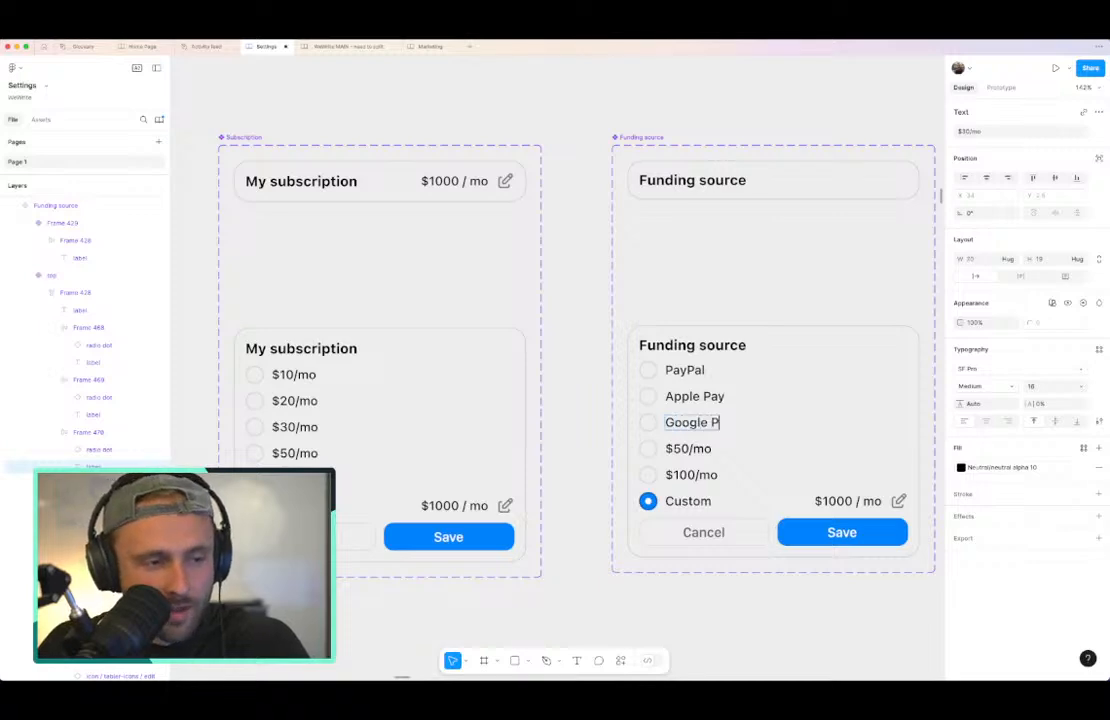
Step: Relabel the $50/mo option of the expanded Funding source variant as "Bank"
{"action": "scroll", "coordinate": [822, 453], "scroll_direction": "up", "scroll_amount": 10}
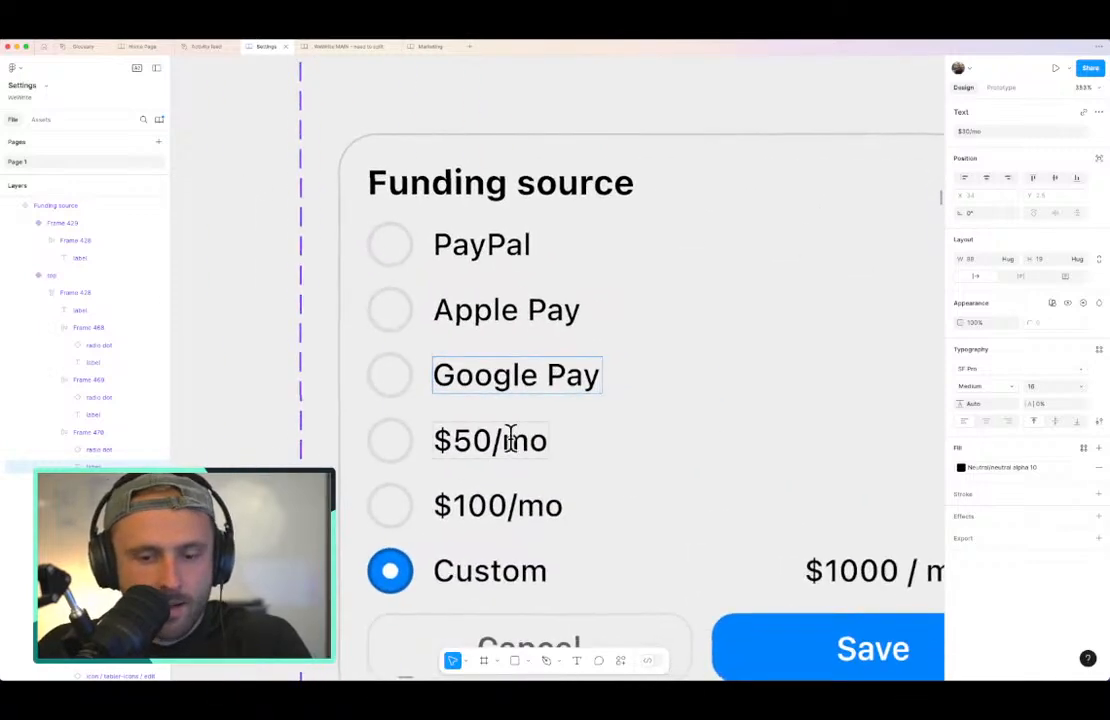
{"action": "left_click", "coordinate": [488, 443]}
{"action": "key", "text": "super+a"}
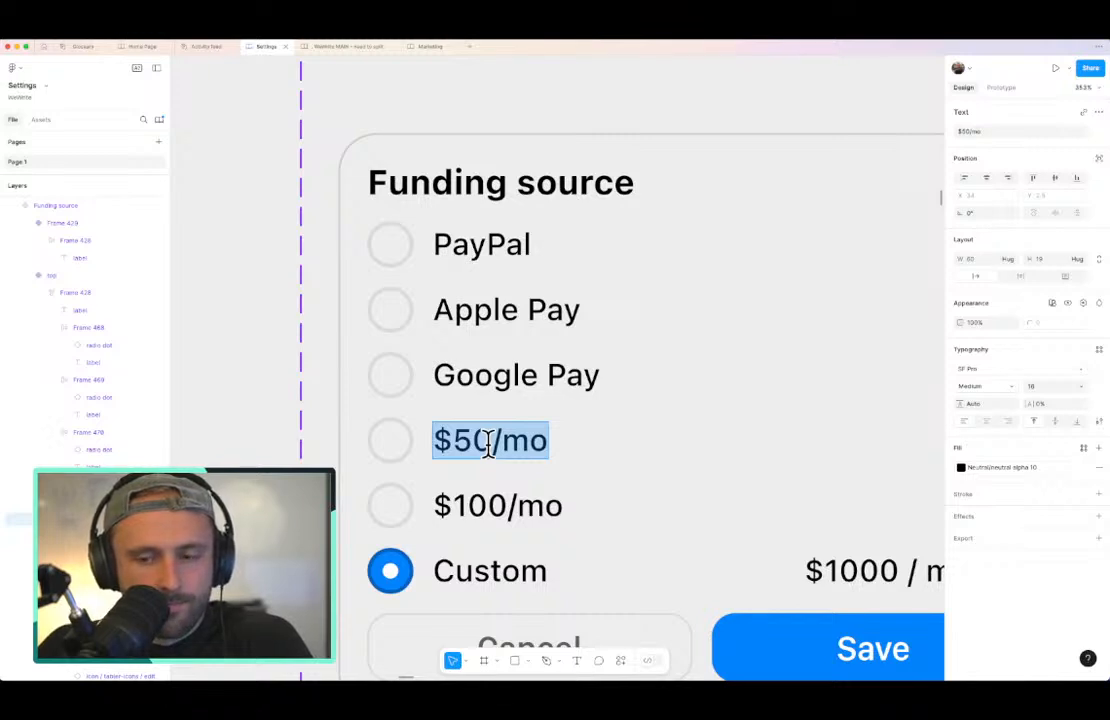
{"action": "type", "text": "Bank"}
{"action": "key", "text": "Escape"}
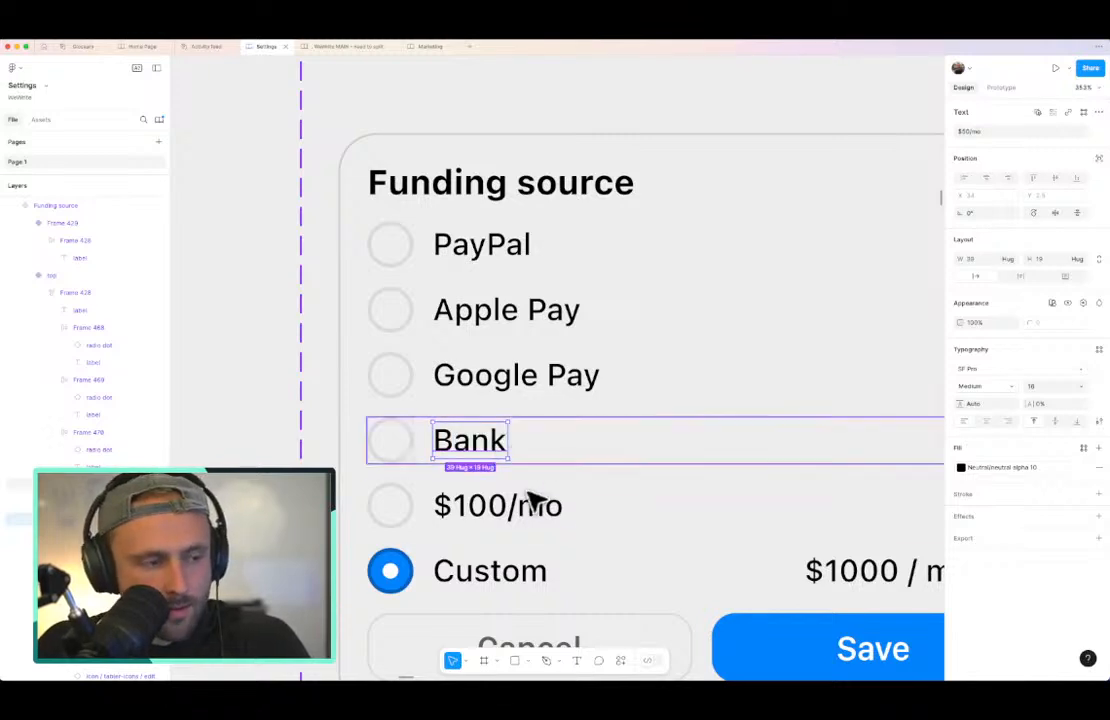
{"action": "left_click", "coordinate": [528, 500]}
{"action": "scroll", "coordinate": [535, 508], "scroll_direction": "down", "scroll_amount": 2}
{"action": "scroll", "coordinate": [535, 508], "scroll_direction": "right", "scroll_amount": 2}
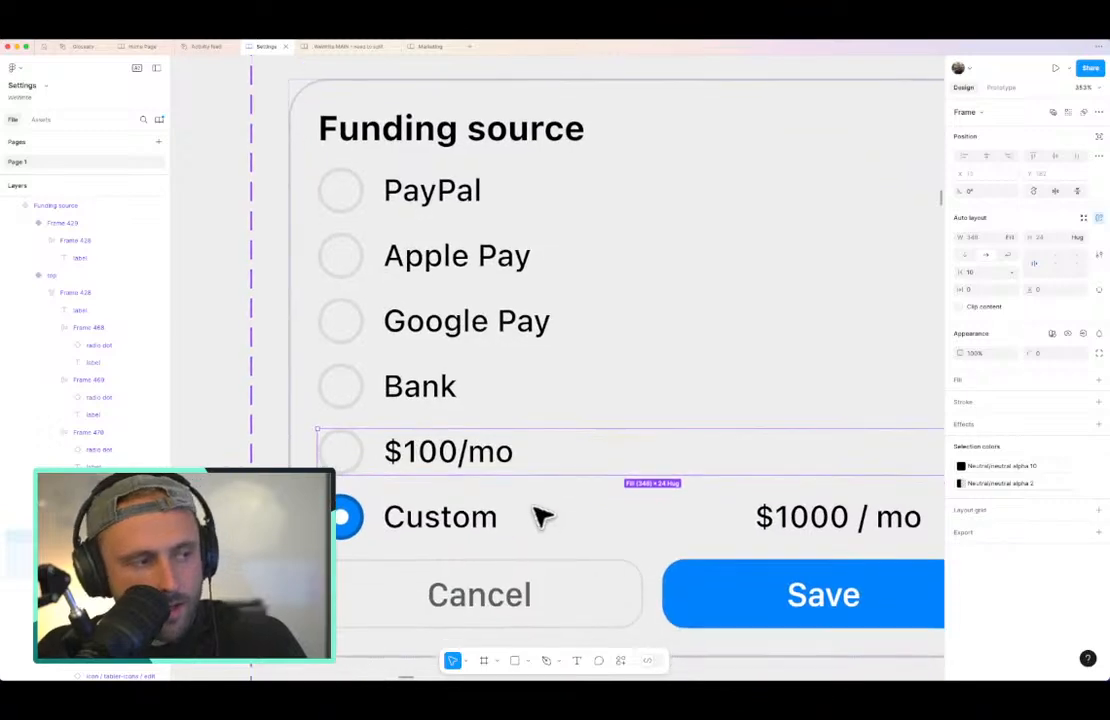
Step: Relabel the fourth option of the expanded Funding source variant as "Stripe"
{"action": "double_click", "coordinate": [434, 389]}
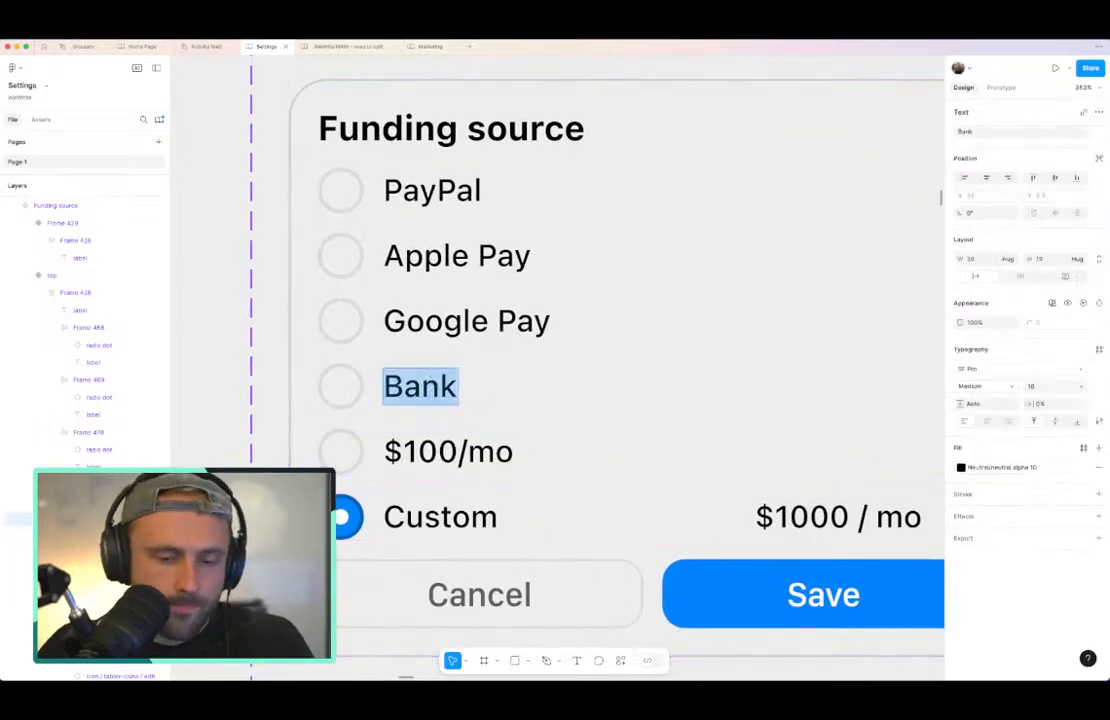
{"action": "type", "text": "Stripe"}
{"action": "key", "text": "Escape"}
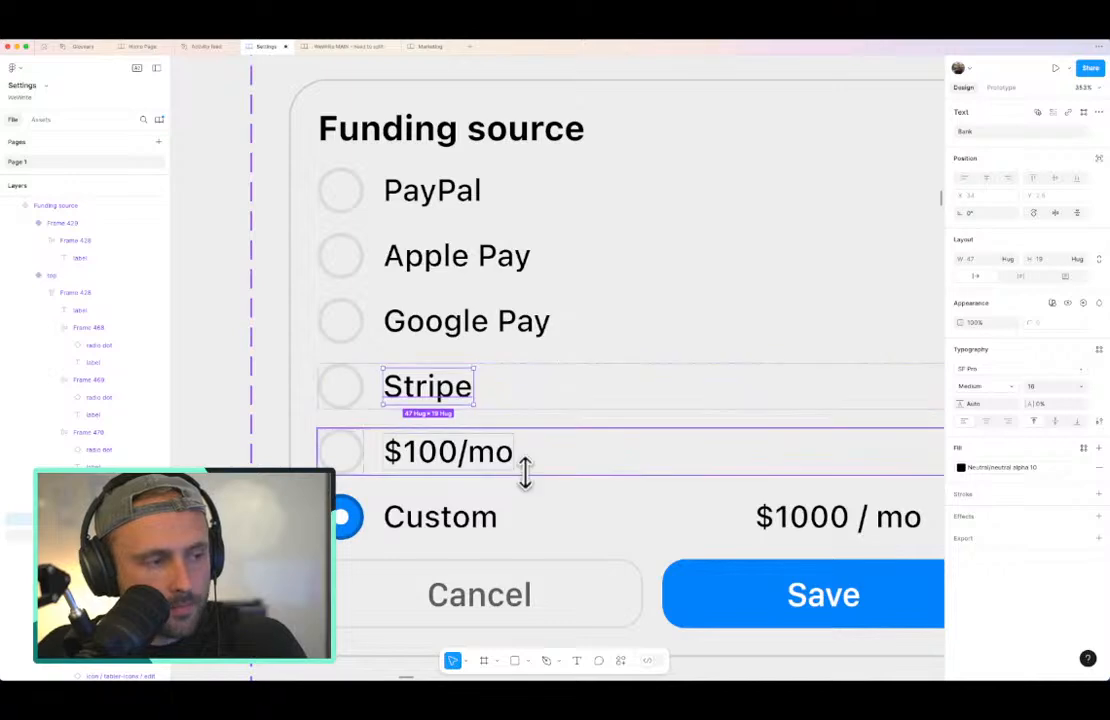
Step: Delete the $100/mo and Custom option rows from the expanded Funding source variant
{"action": "left_click", "coordinate": [526, 520]}
{"action": "left_click", "coordinate": [537, 527], "text": "shift"}
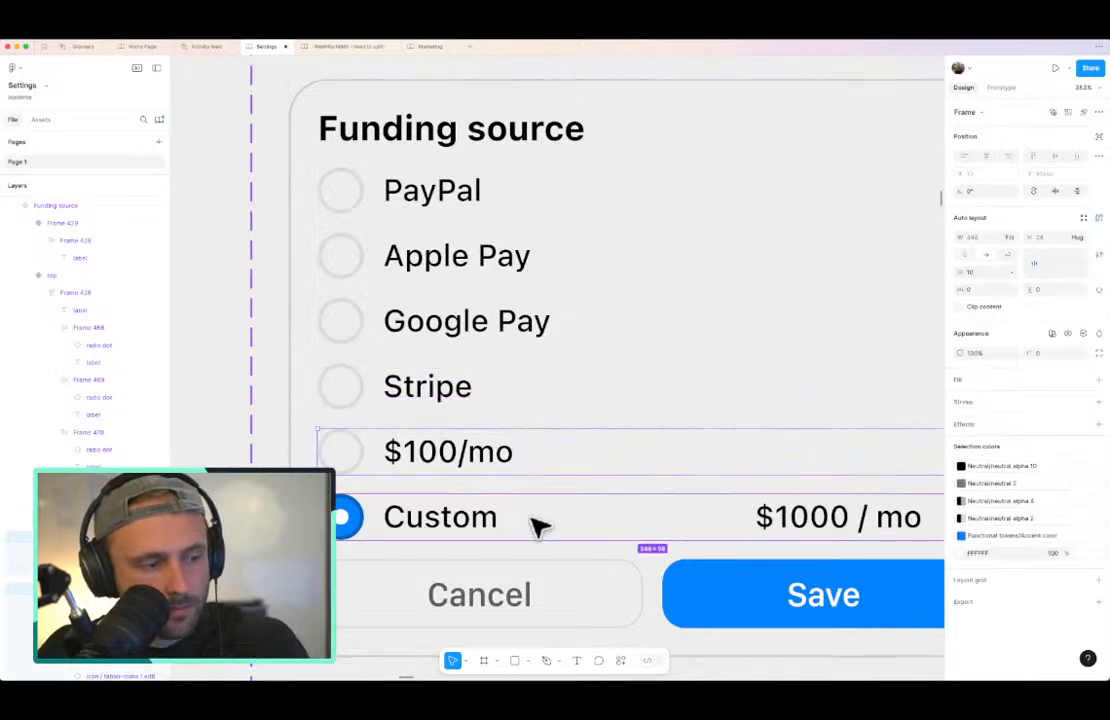
{"action": "key", "text": "Delete"}
Step: Set the radio dot of the Apple Pay option in the expanded Funding source variant to active
{"action": "left_click", "coordinate": [466, 260], "text": "super"}
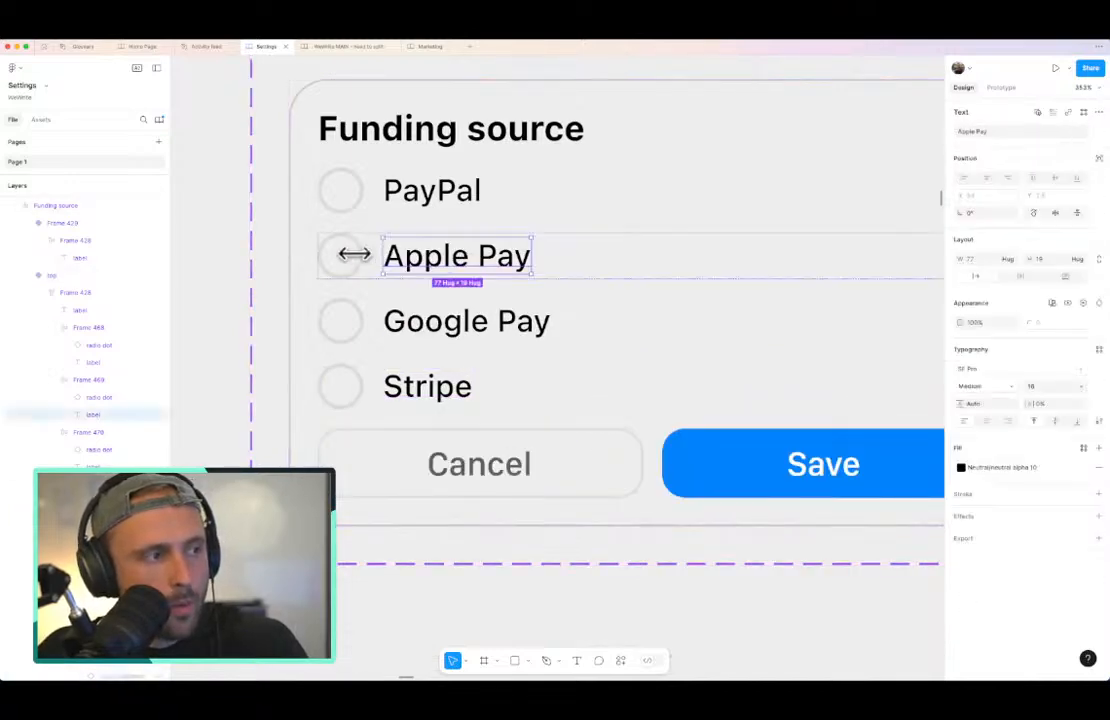
{"action": "left_click", "coordinate": [358, 258]}
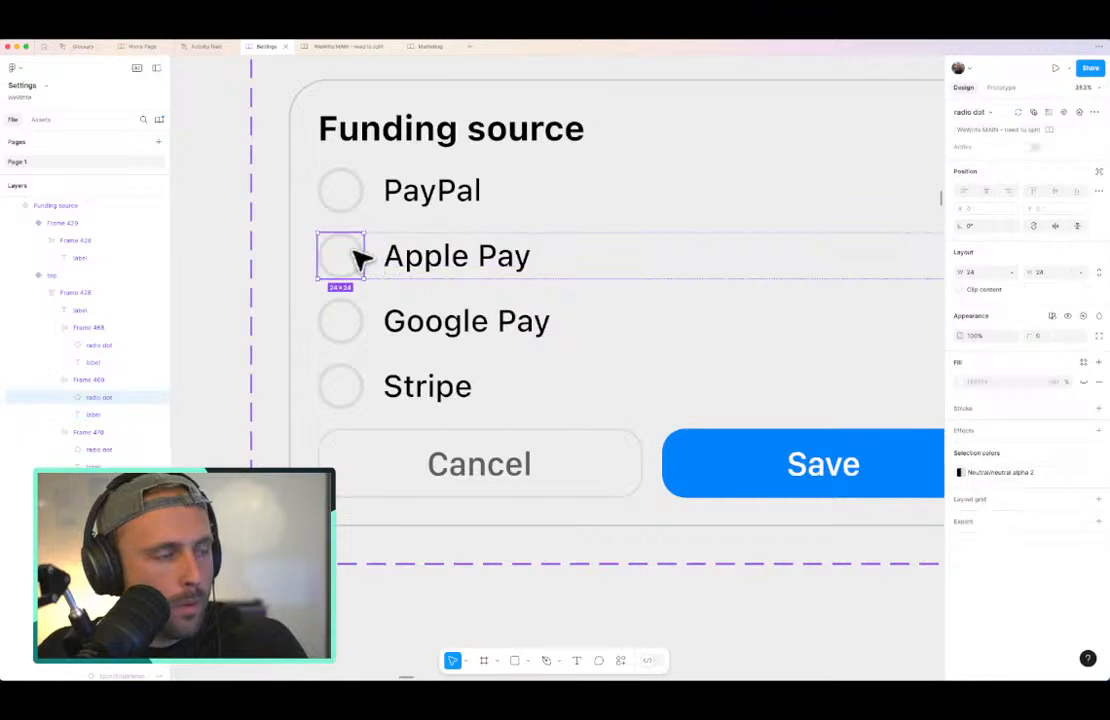
{"action": "left_click", "coordinate": [1033, 147]}
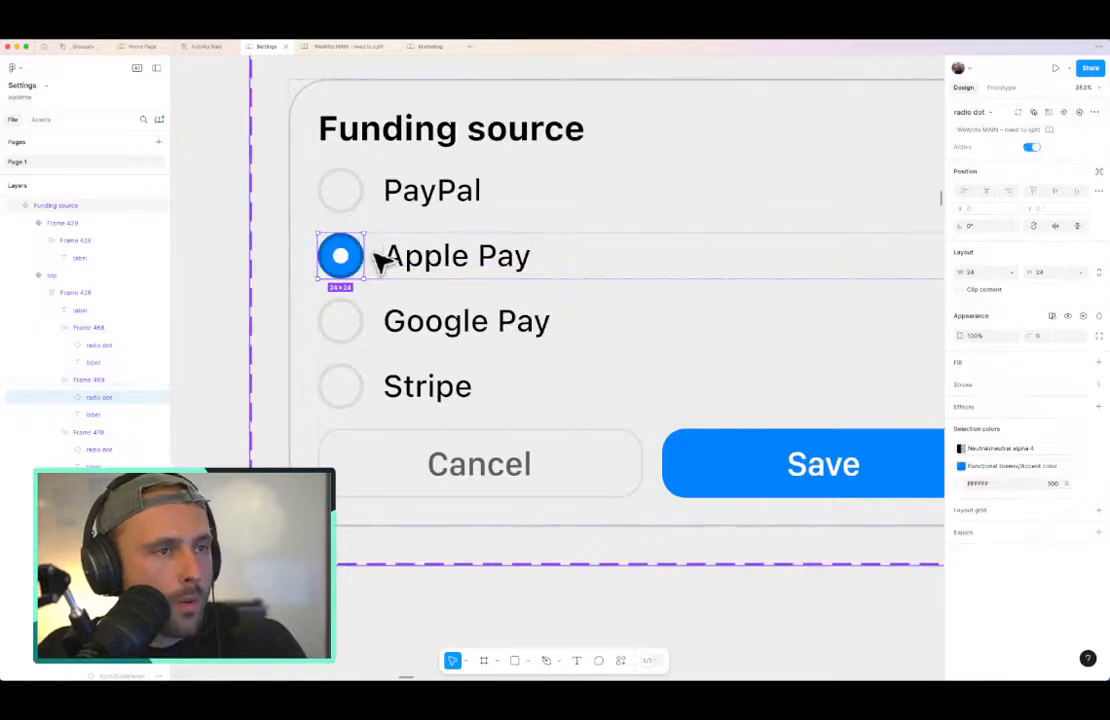
{"action": "scroll", "coordinate": [383, 260], "scroll_direction": "down", "scroll_amount": 2}
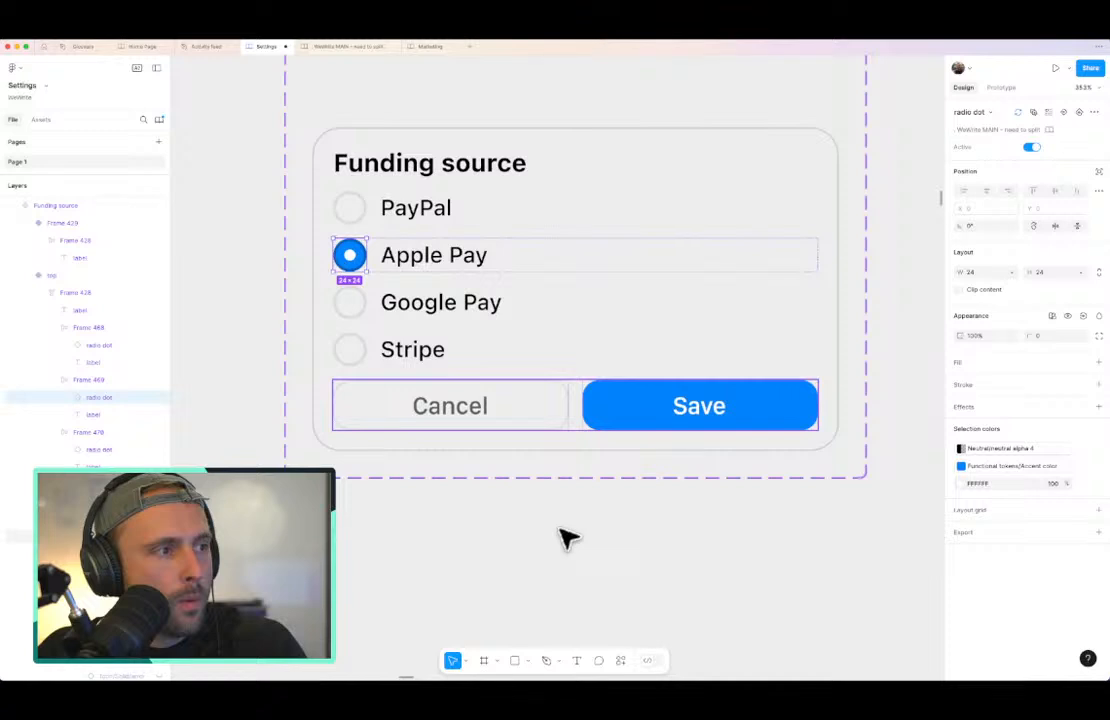
{"action": "scroll", "coordinate": [568, 538], "scroll_direction": "down", "scroll_amount": 5}
{"action": "left_click", "coordinate": [566, 538]}
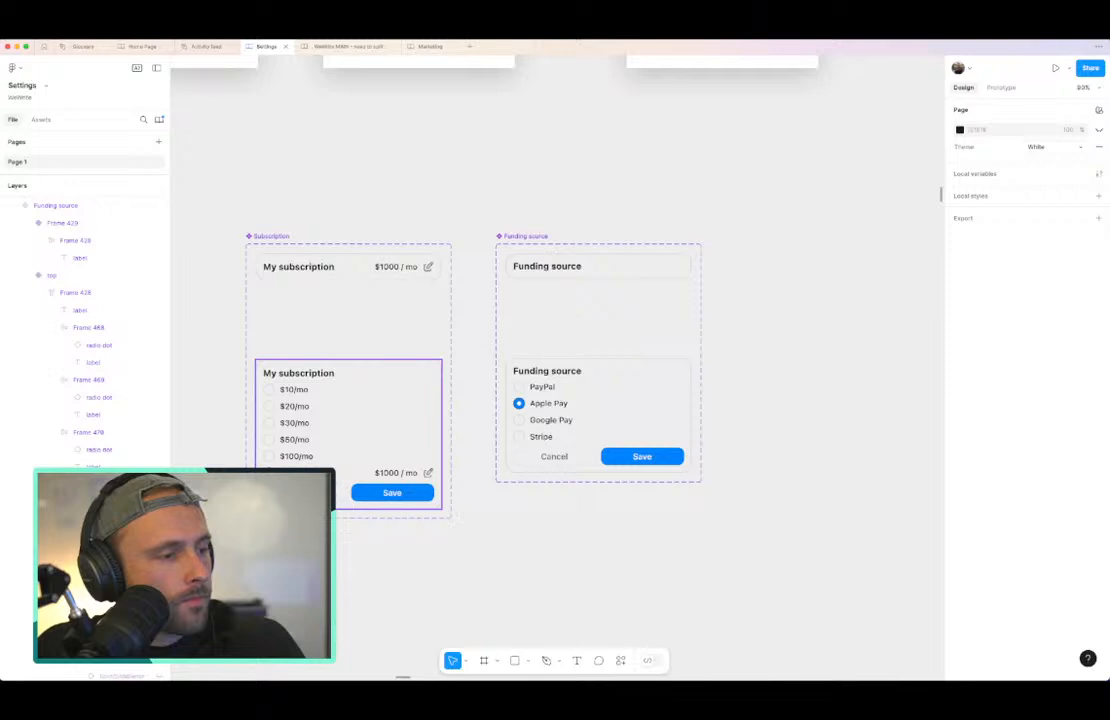
Step: Copy the Apple Pay label from the expanded Funding source variant into the collapsed one, after its heading
{"action": "scroll", "coordinate": [562, 350], "scroll_direction": "up", "scroll_amount": 3}
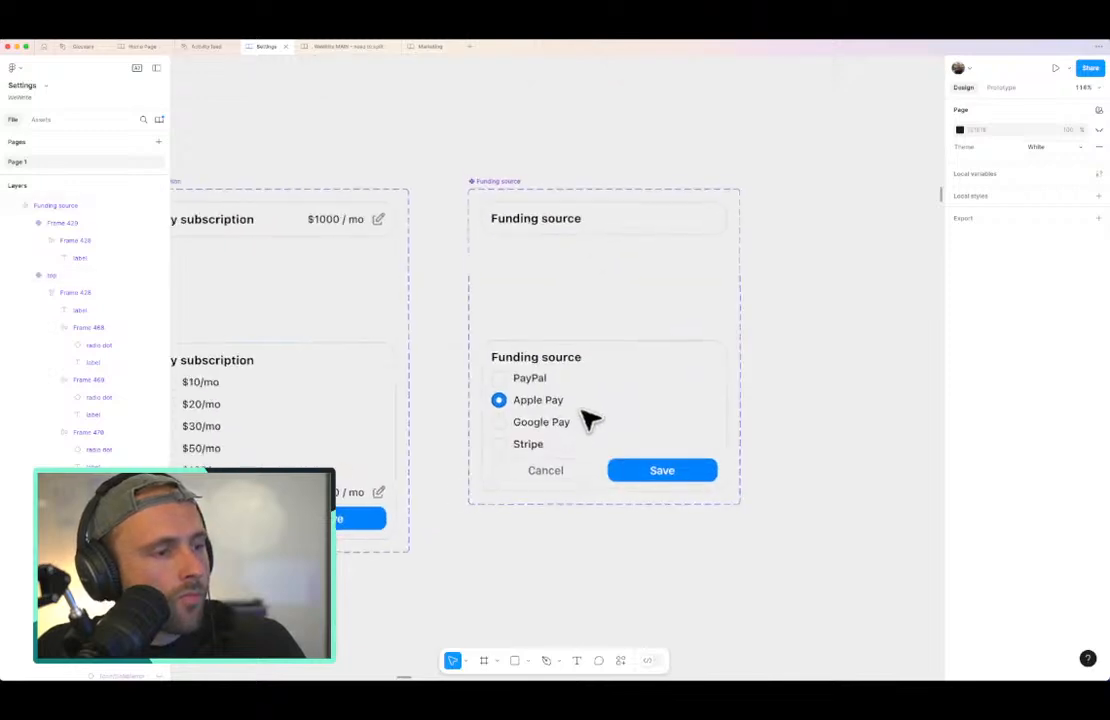
{"action": "left_click", "coordinate": [552, 410]}
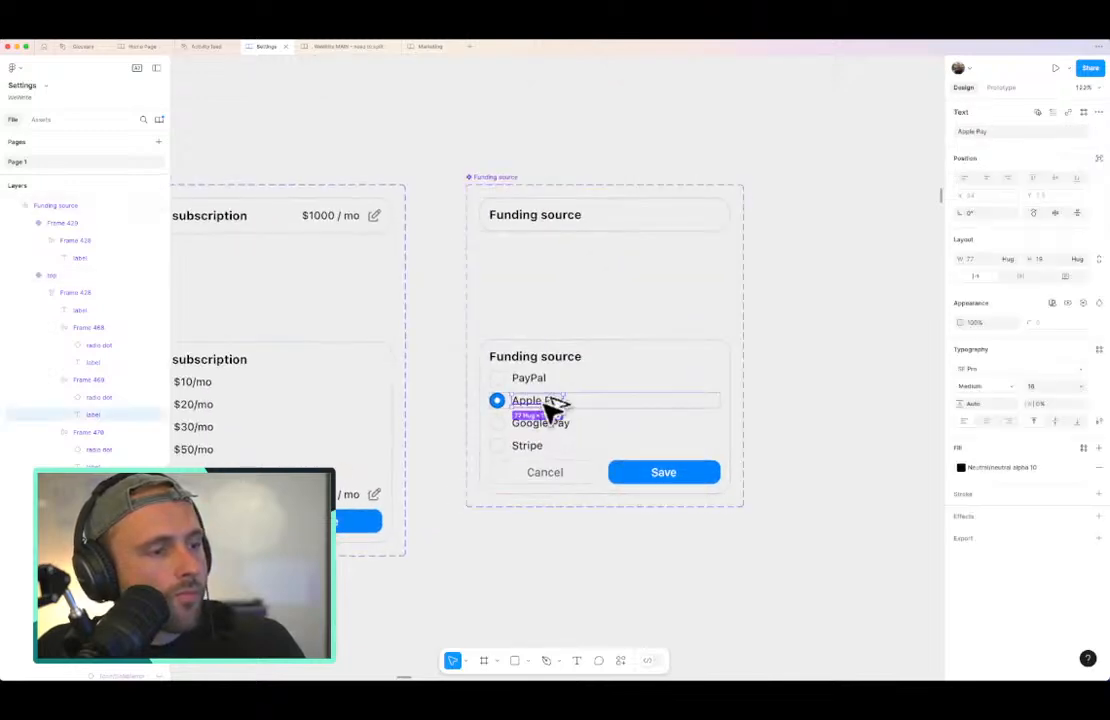
{"action": "left_click_drag", "start_coordinate": [552, 410], "coordinate": [690, 222]}
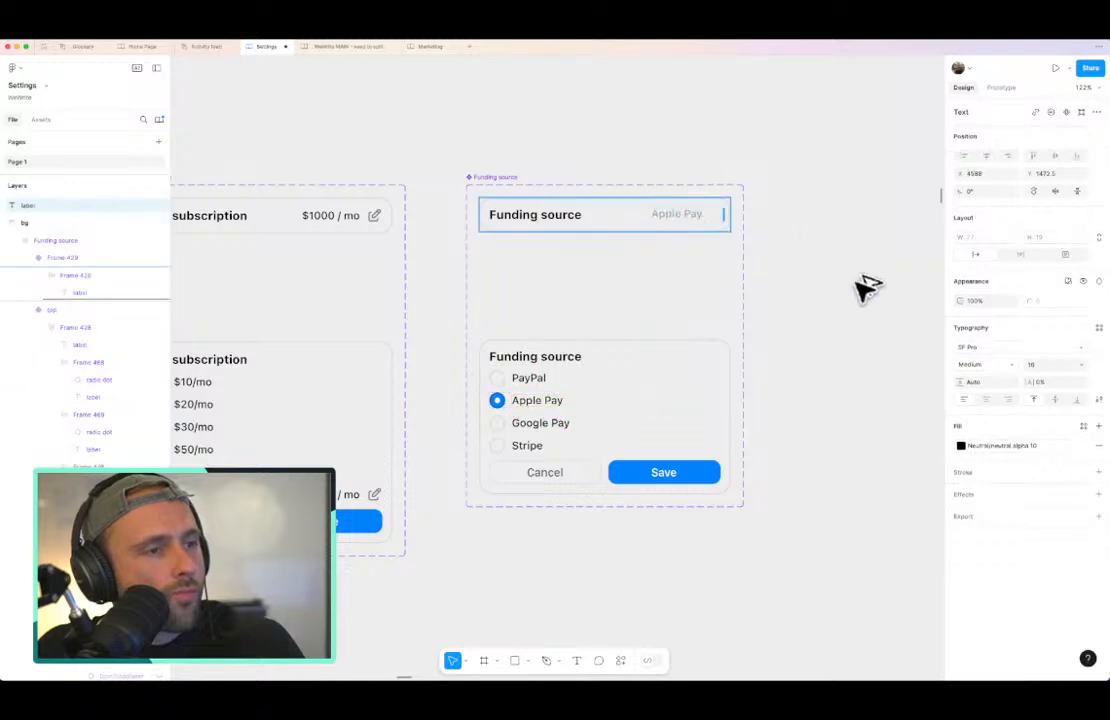
{"action": "left_click", "coordinate": [868, 311]}
{"action": "scroll", "coordinate": [868, 311], "scroll_direction": "left", "scroll_amount": 3}
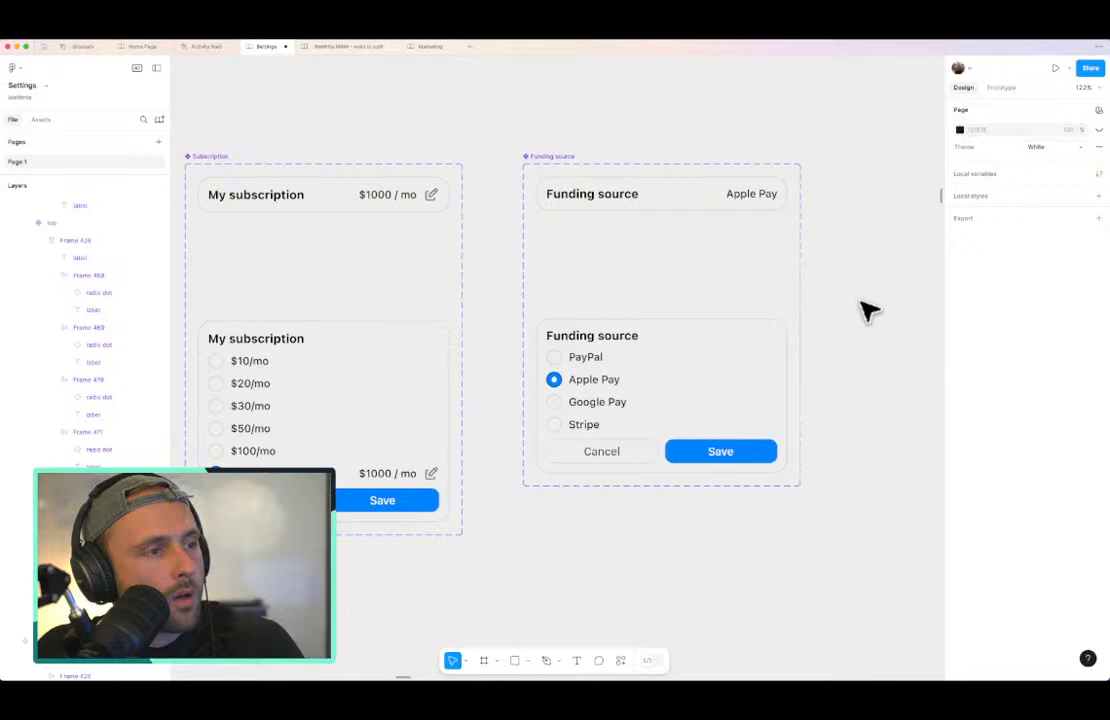
Step: Copy the edit icon from the collapsed Subscription variant into the collapsed Funding source variant, after the Apple Pay label
{"action": "left_click", "coordinate": [433, 194]}
{"action": "left_click", "coordinate": [438, 195]}
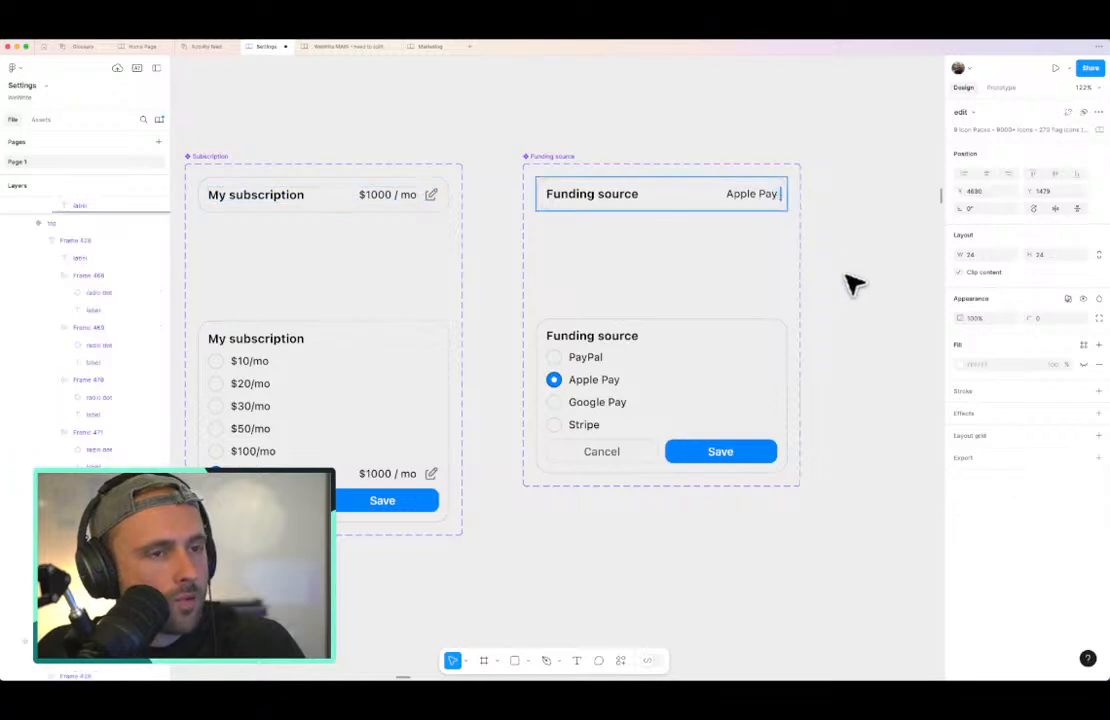
{"action": "key", "text": "ctrl+v"}
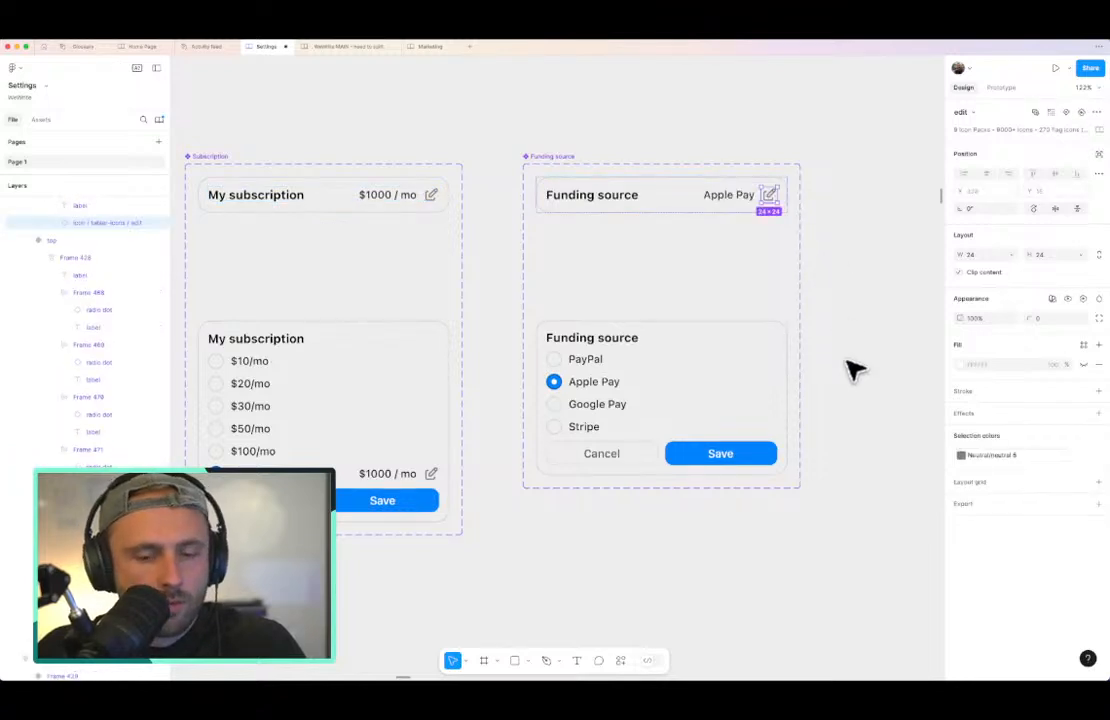
{"action": "scroll", "coordinate": [733, 195], "scroll_direction": "up", "scroll_amount": 3}
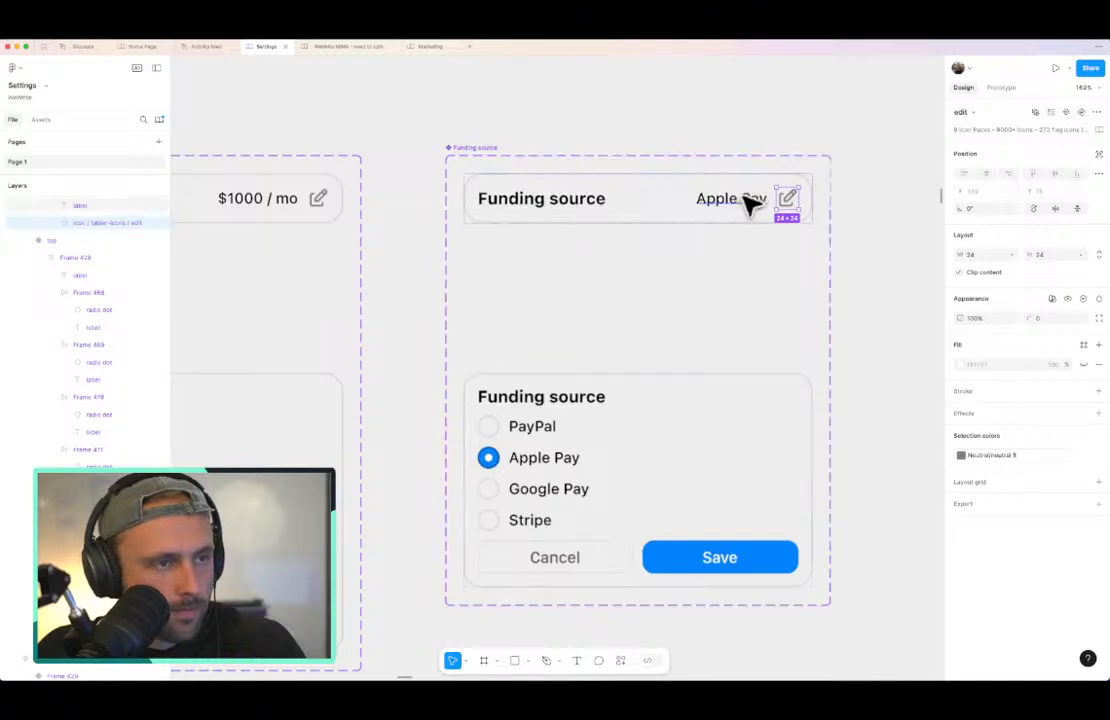
{"action": "left_click", "coordinate": [746, 200]}
{"action": "scroll", "coordinate": [793, 140], "scroll_direction": "down", "scroll_amount": 1}
{"action": "scroll", "coordinate": [822, 177], "scroll_direction": "down", "scroll_amount": 3}
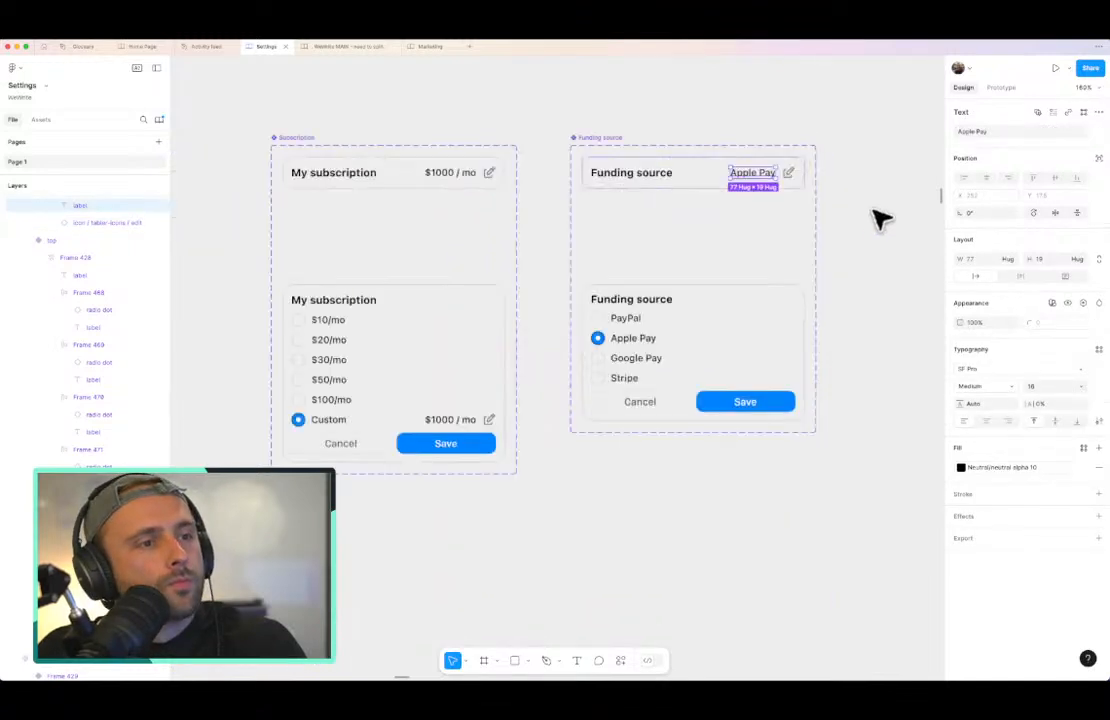
Step: Check the prototype connections between the variants of the Subscription and Funding source component sets
{"action": "left_click", "coordinate": [880, 367]}
{"action": "key", "text": "shift+e"}
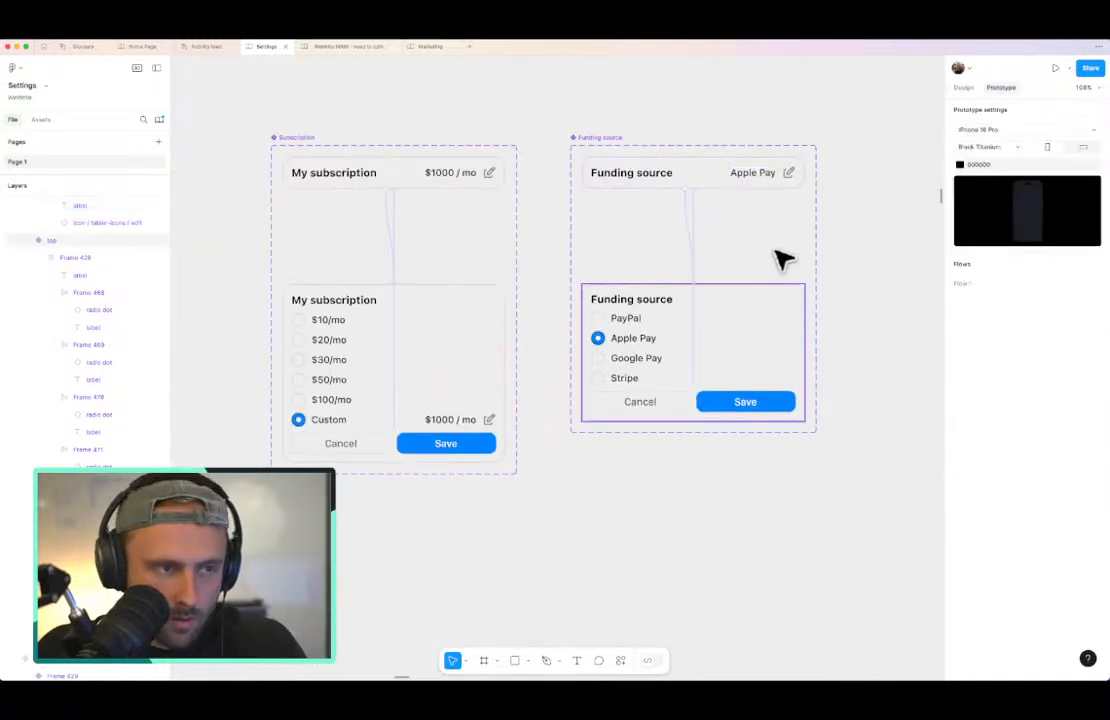
{"action": "left_click", "coordinate": [968, 87]}
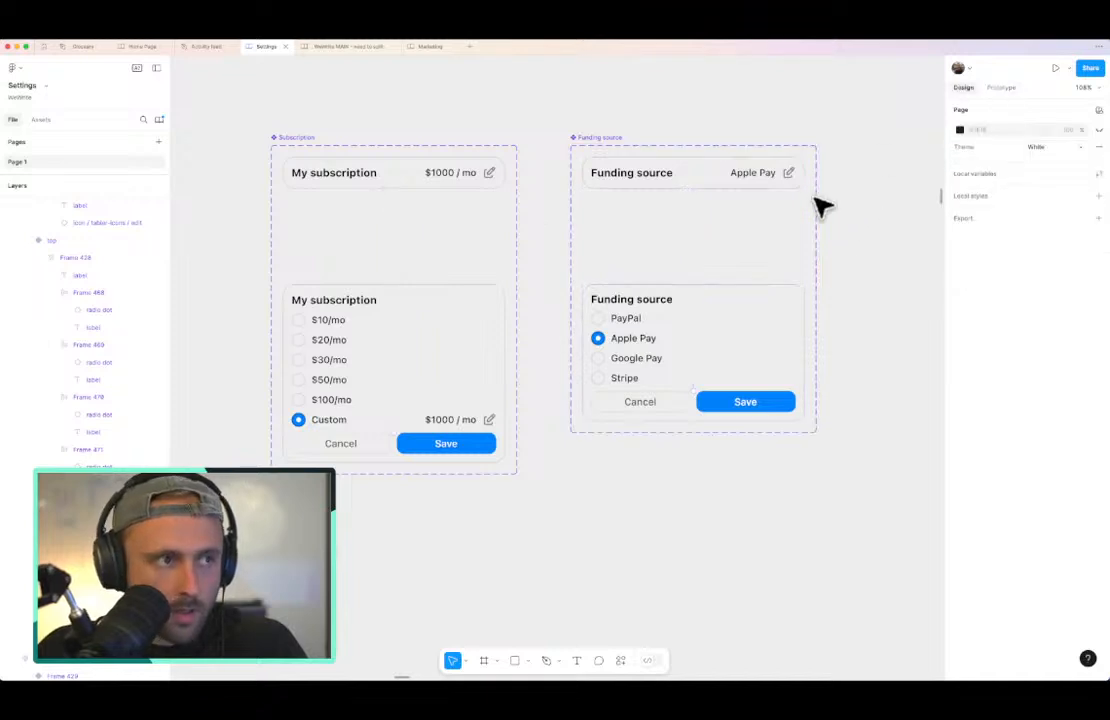
{"action": "scroll", "coordinate": [798, 191], "scroll_direction": "down", "scroll_amount": 3}
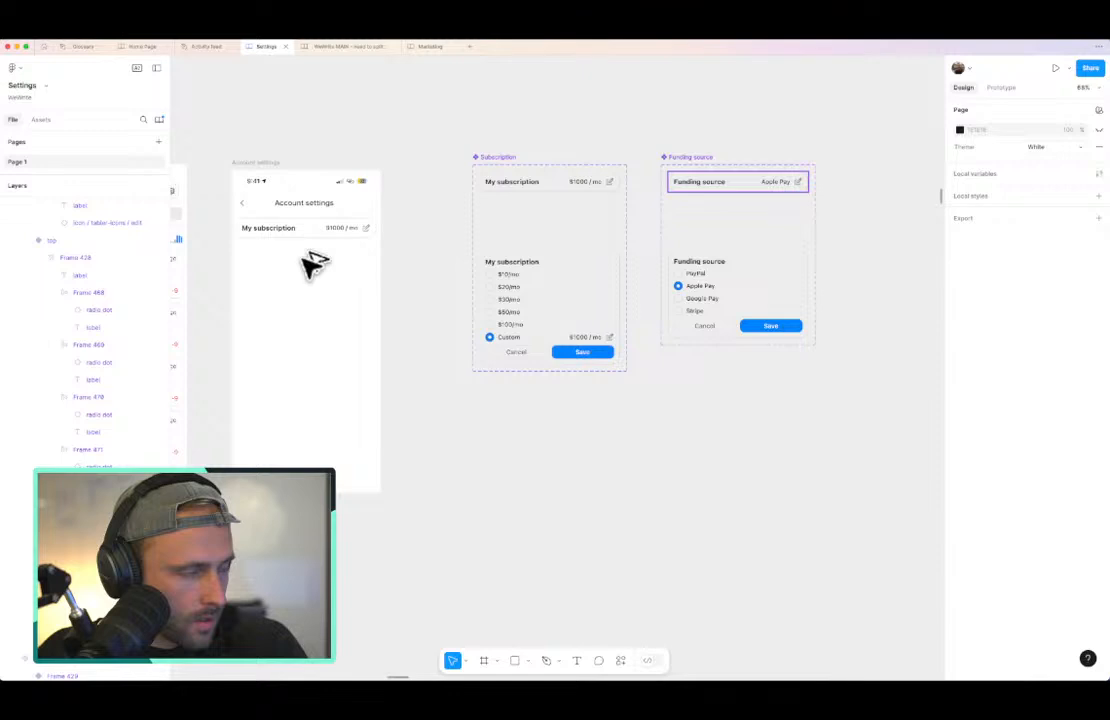
{"action": "left_click", "coordinate": [700, 225]}
{"action": "key", "text": "ctrl+v"}
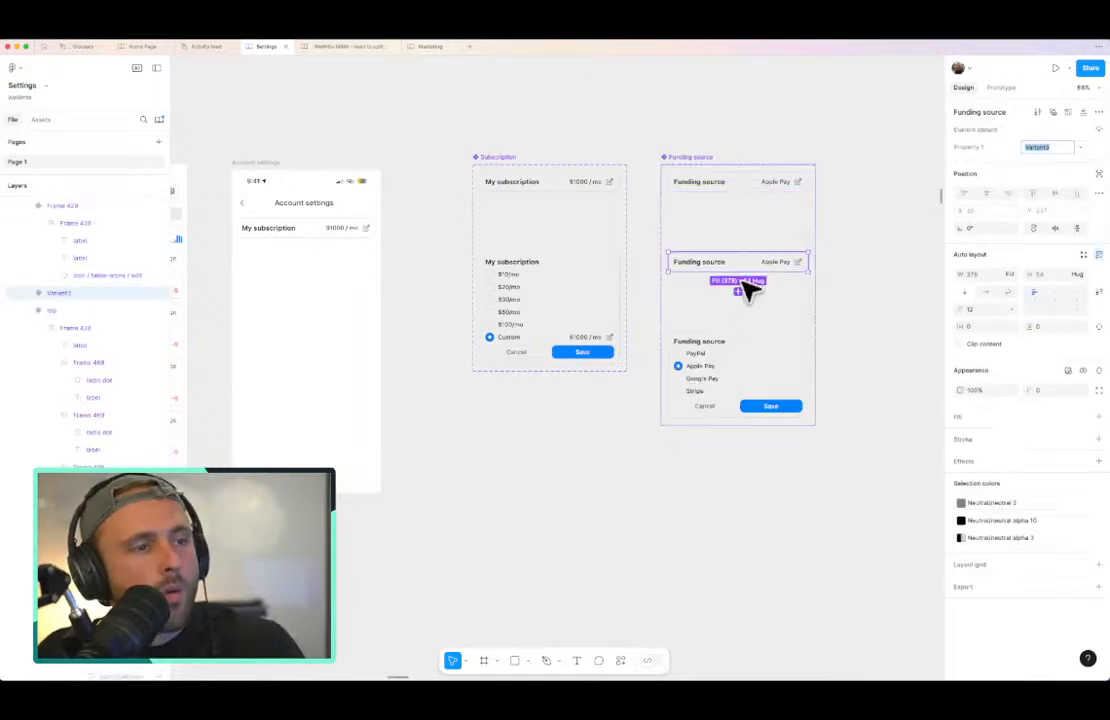
{"action": "key", "text": "Delete"}
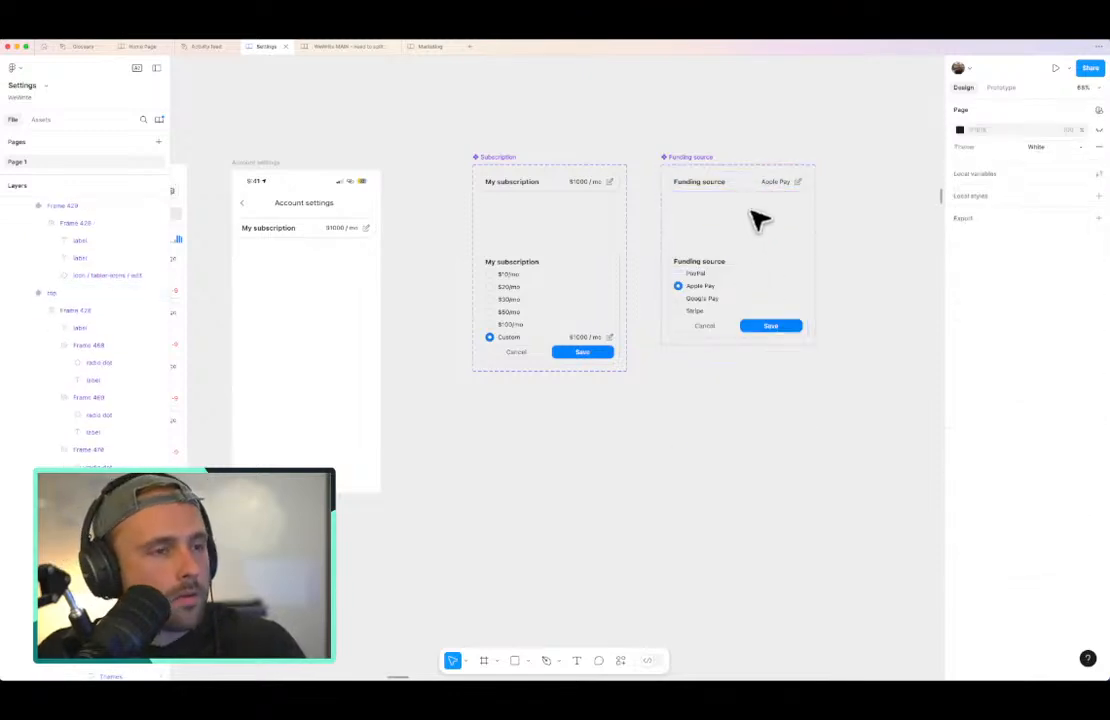
Step: Try to place an instance of the collapsed Funding source variant directly in the Account settings frame
{"action": "left_click", "coordinate": [733, 188]}
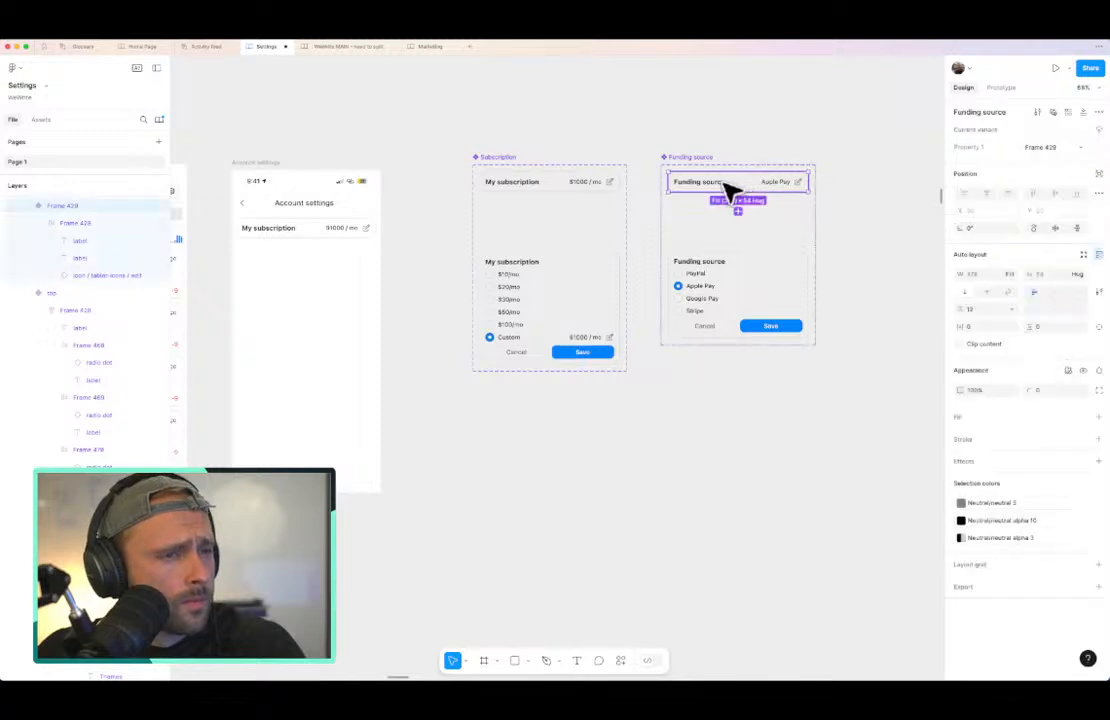
{"action": "left_click_drag", "start_coordinate": [733, 188], "coordinate": [300, 295]}
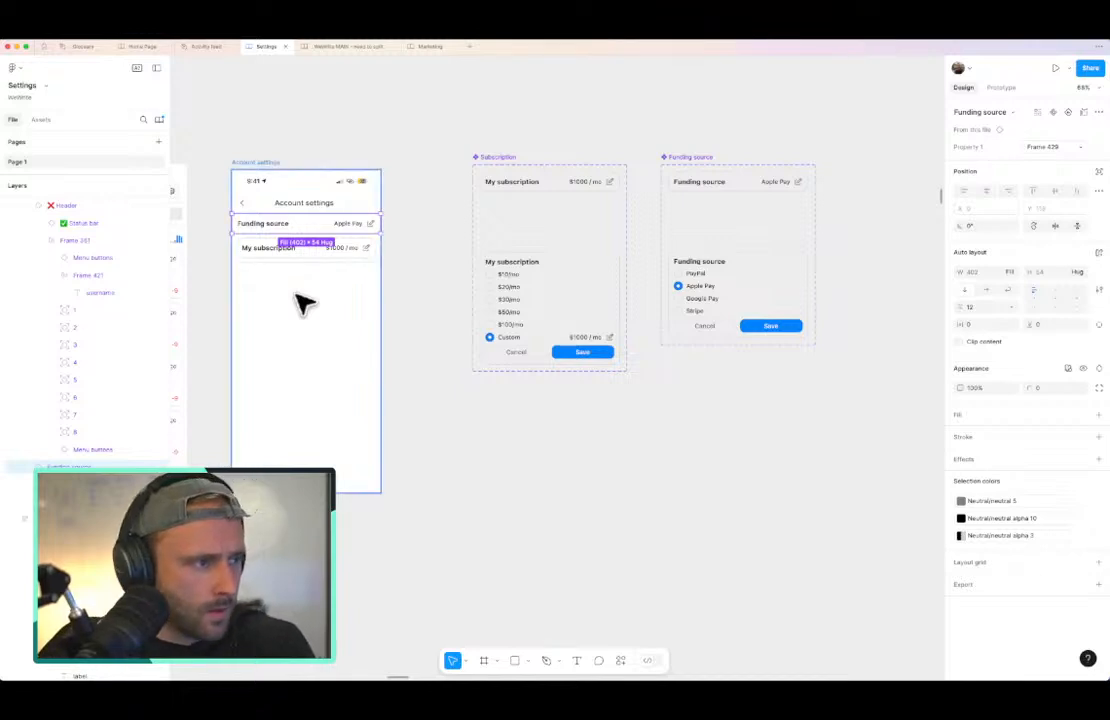
{"action": "key", "text": "Delete"}
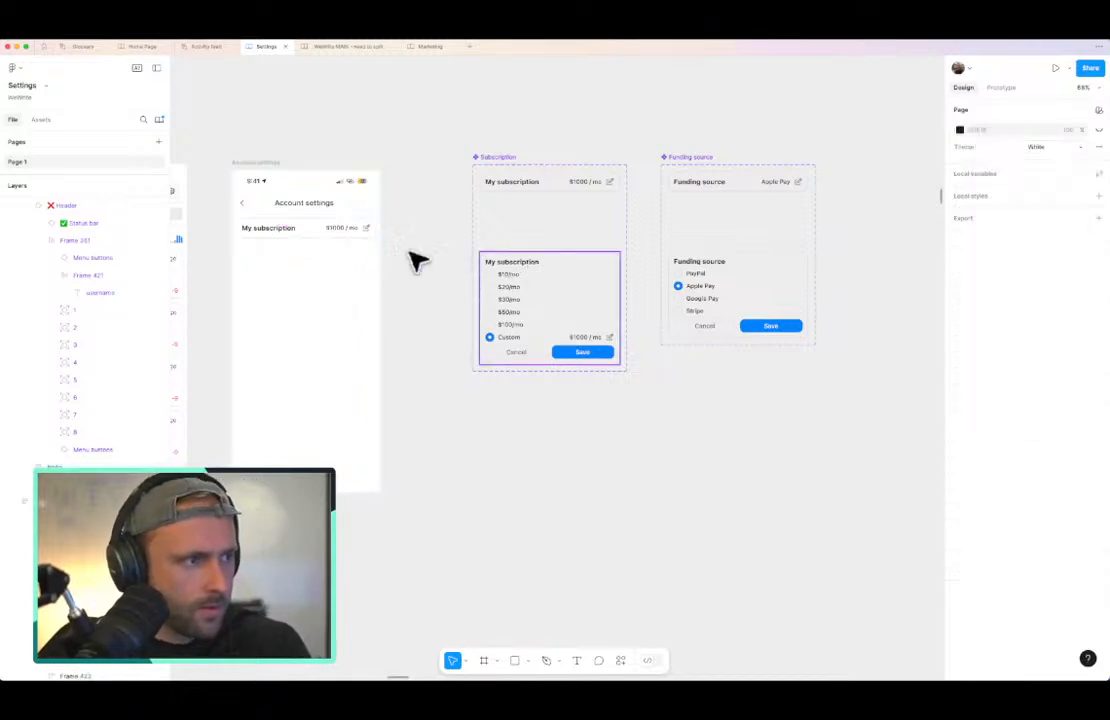
Step: Paste an instance of the collapsed Funding source variant into the Account settings body frame, below My subscription
{"action": "left_click", "coordinate": [315, 235]}
{"action": "left_click", "coordinate": [315, 235]}
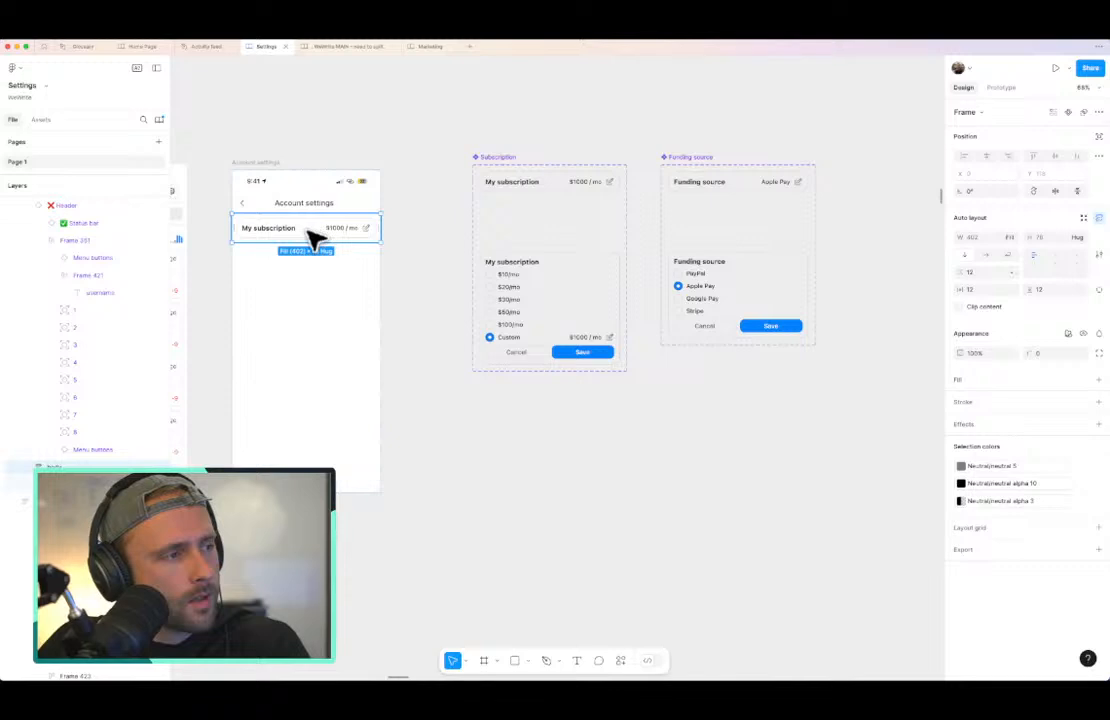
{"action": "key", "text": "ctrl+v"}
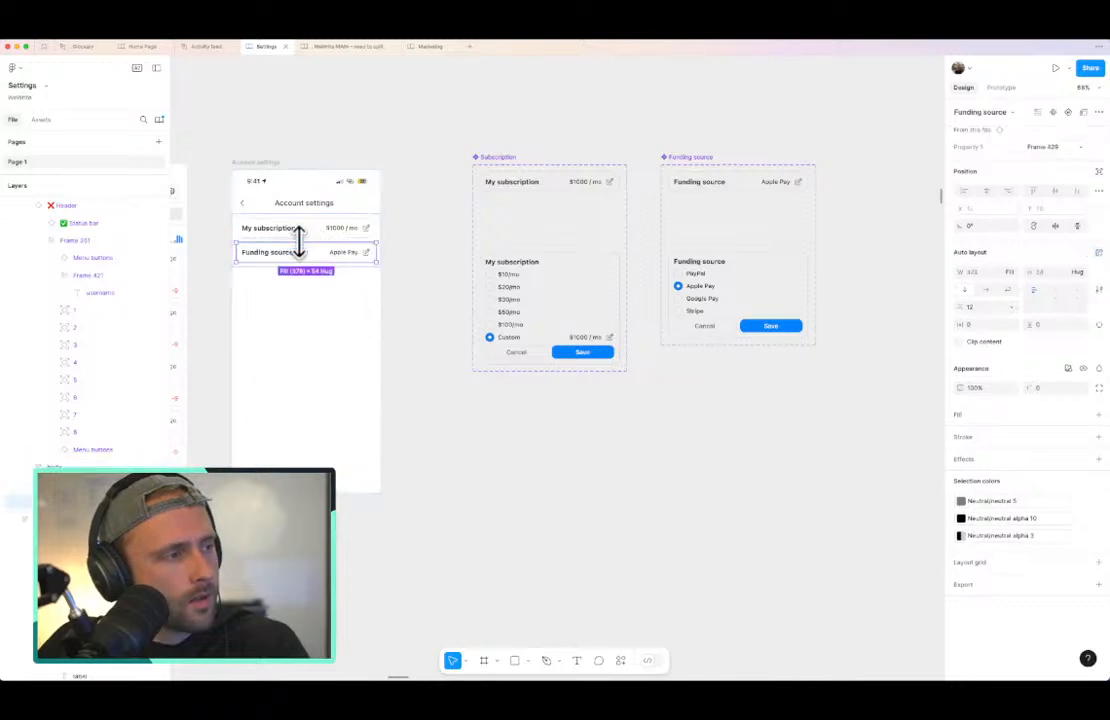
{"action": "scroll", "coordinate": [436, 307], "scroll_direction": "left", "scroll_amount": 5}
{"action": "left_click", "coordinate": [613, 345]}
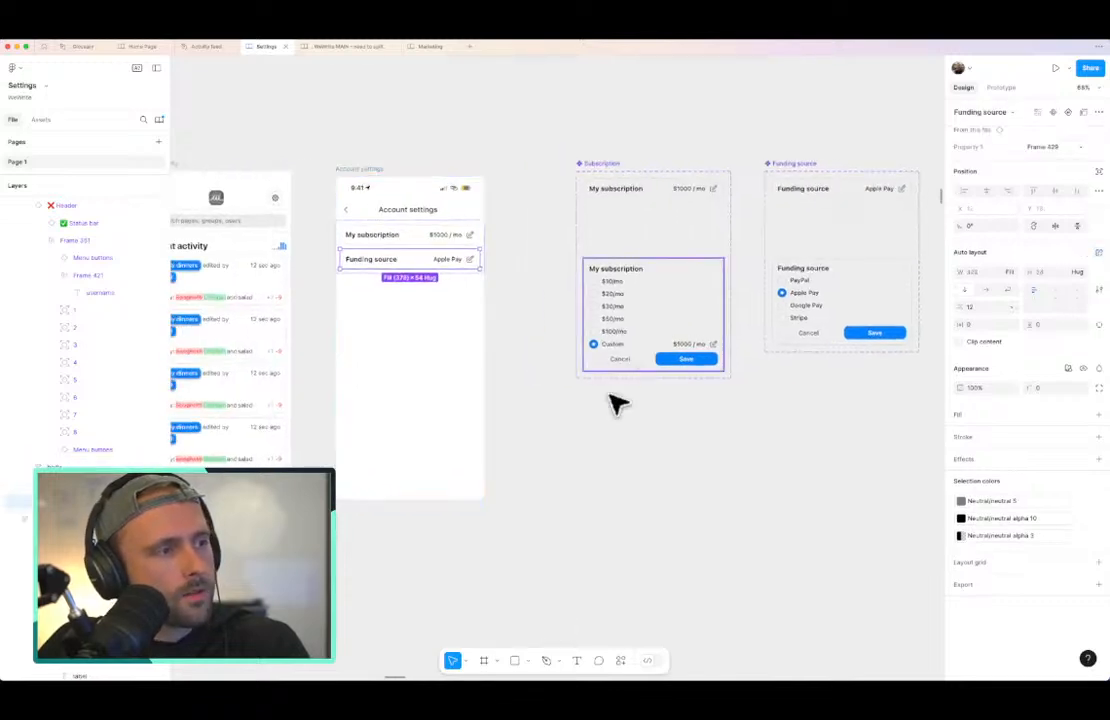
Step: Preview the Flow 1 prototype from the Mobile home frame and go through to its Account settings screen
{"action": "left_click", "coordinate": [595, 472]}
{"action": "scroll", "coordinate": [595, 472], "scroll_direction": "left", "scroll_amount": 3}
{"action": "left_click", "coordinate": [1001, 87]}
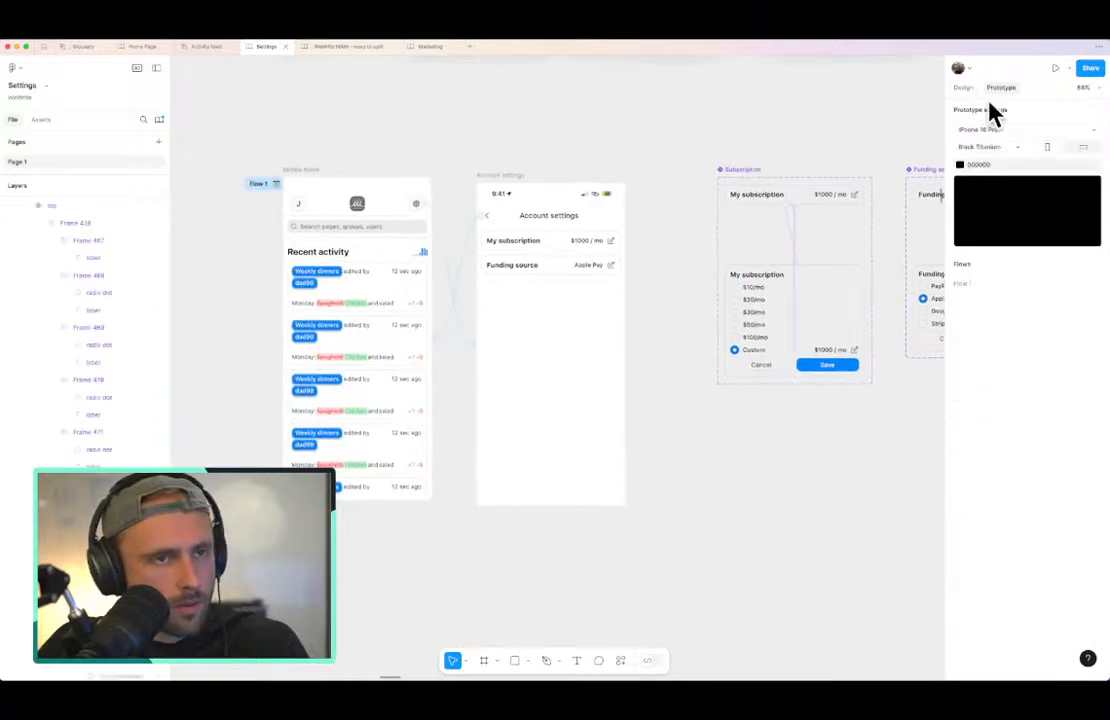
{"action": "left_click", "coordinate": [281, 186]}
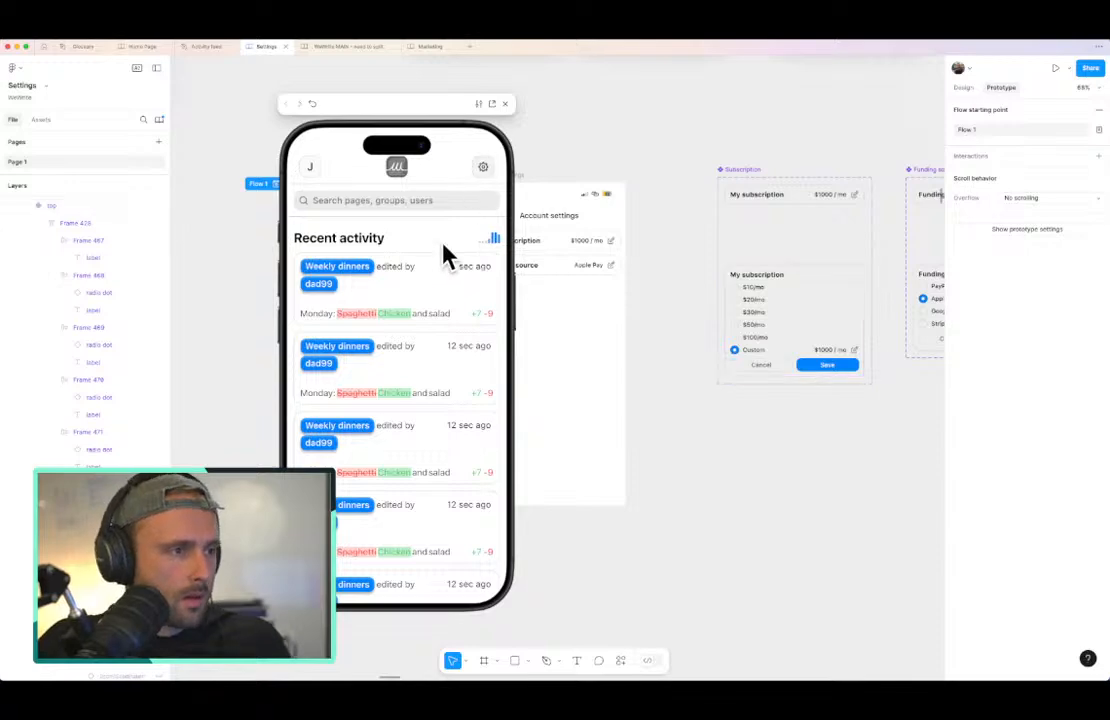
{"action": "left_click", "coordinate": [480, 238]}
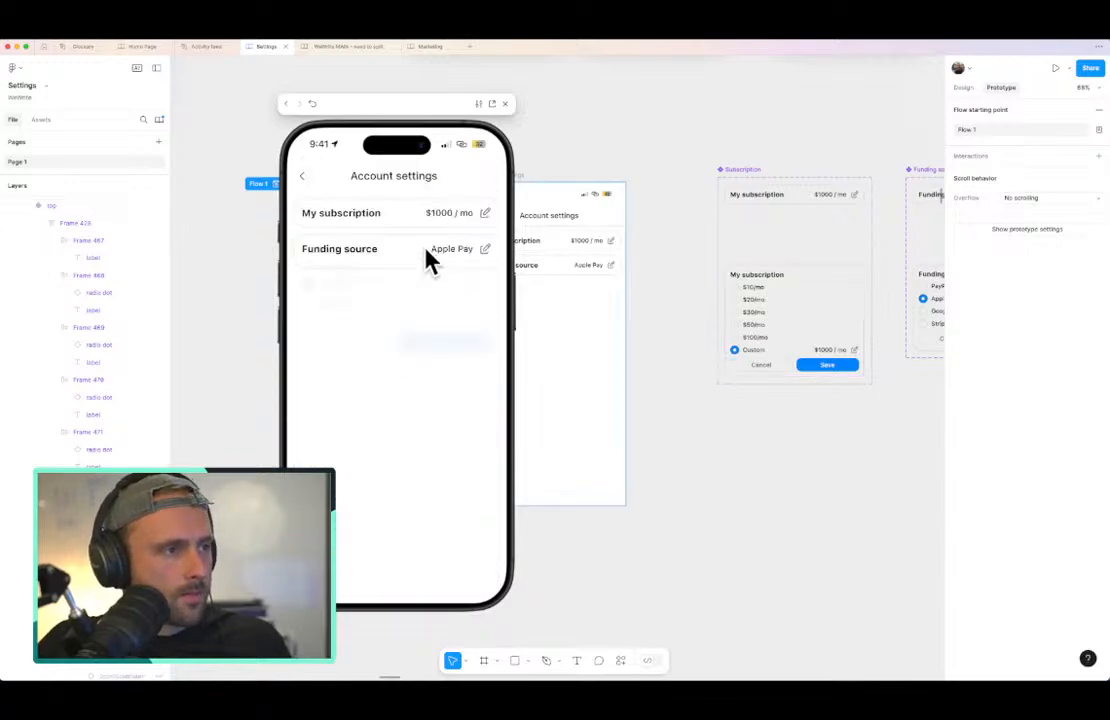
Step: Test expanding and saving the Funding source and My subscription rows in the prototype preview
{"action": "left_click", "coordinate": [422, 249]}
{"action": "left_click", "coordinate": [412, 249]}
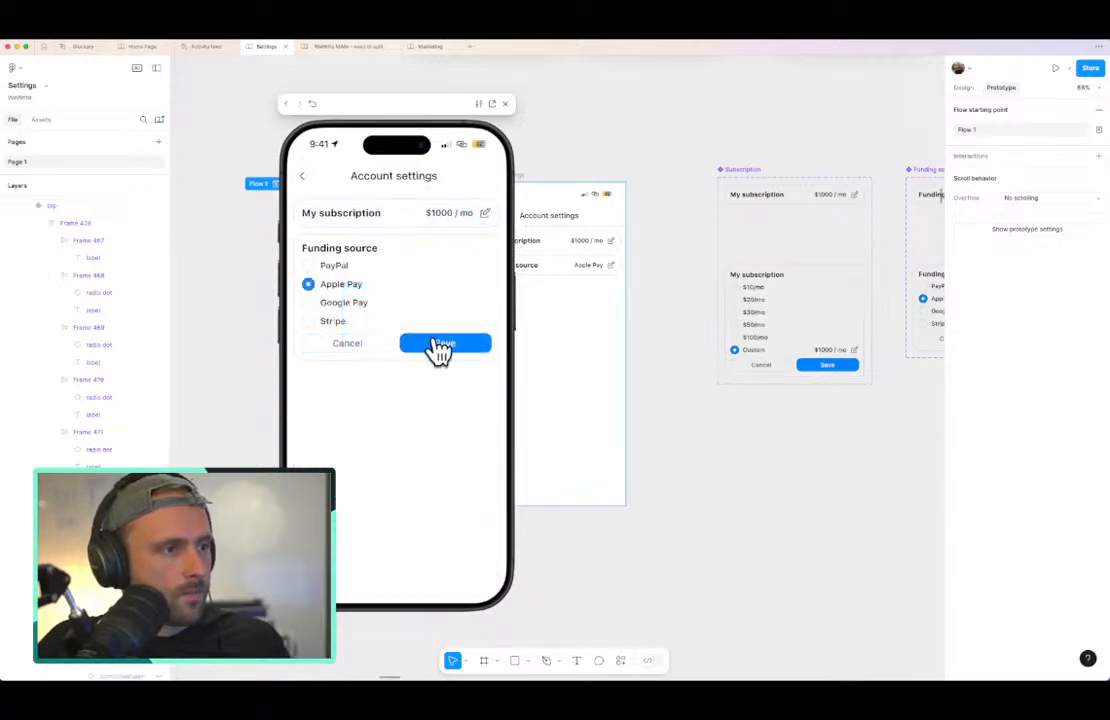
{"action": "left_click", "coordinate": [436, 347]}
{"action": "left_click", "coordinate": [445, 214]}
{"action": "left_click", "coordinate": [452, 354]}
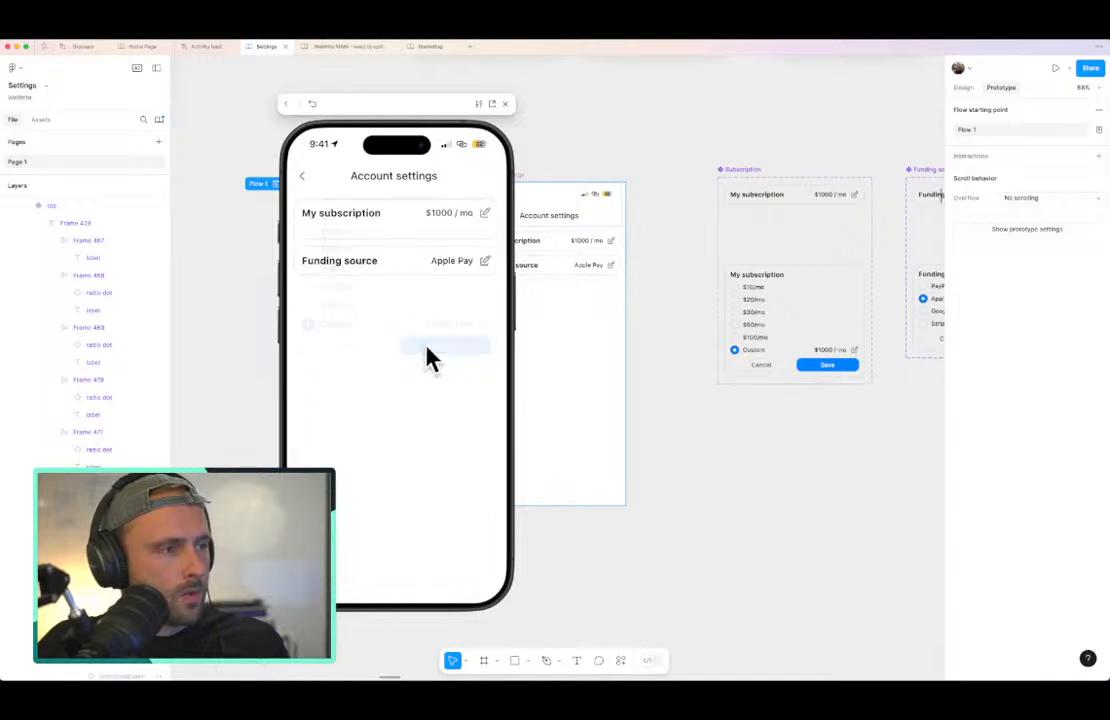
{"action": "left_click", "coordinate": [438, 252]}
{"action": "left_click", "coordinate": [452, 347]}
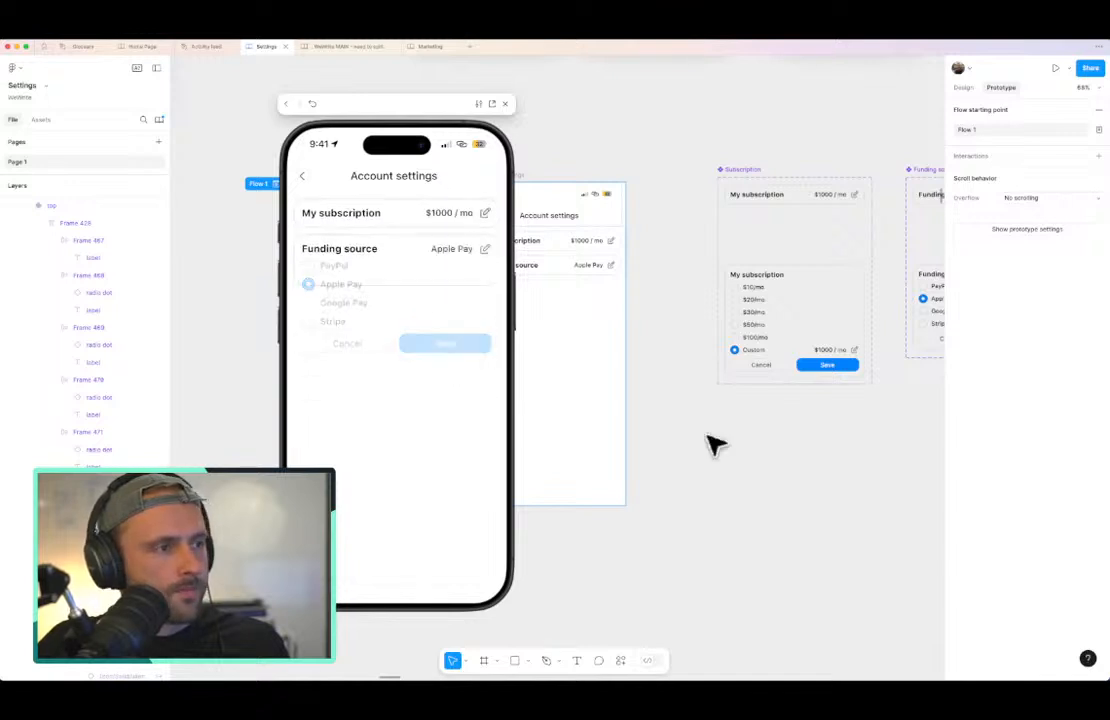
Step: Select all variant connections of the Subscription and Funding source sets and set their Smart animate curve to Custom bezier
{"action": "left_click", "coordinate": [743, 476]}
{"action": "scroll", "coordinate": [750, 400], "scroll_direction": "right", "scroll_amount": 3}
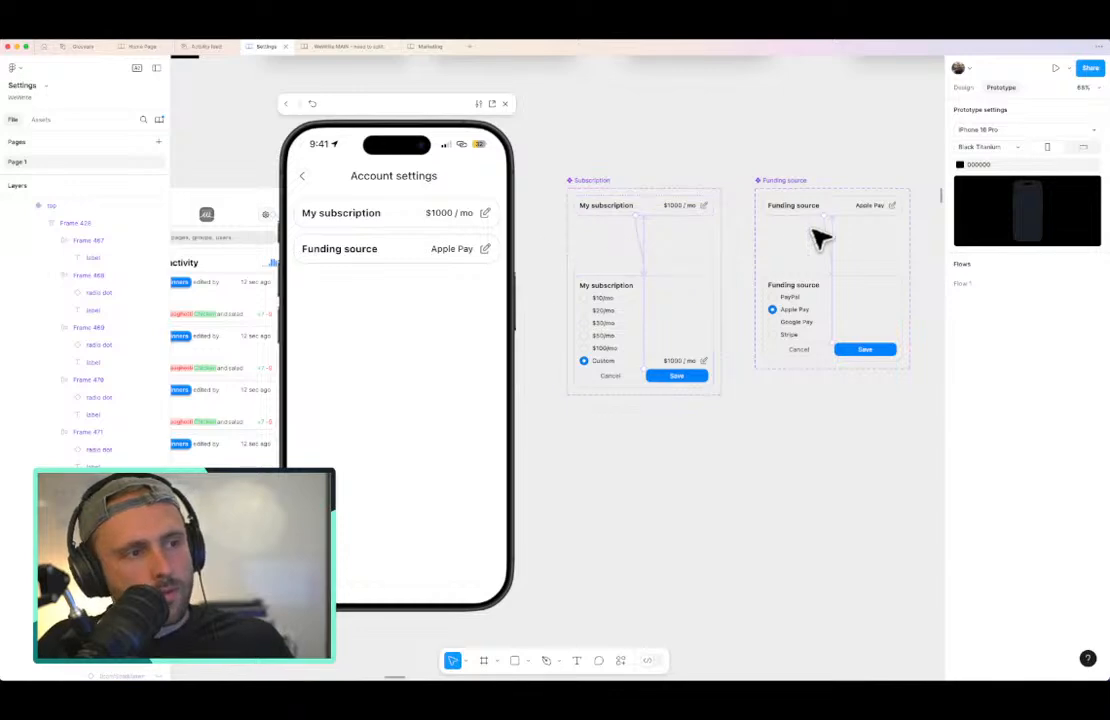
{"action": "left_click_drag", "start_coordinate": [547, 243], "coordinate": [891, 249]}
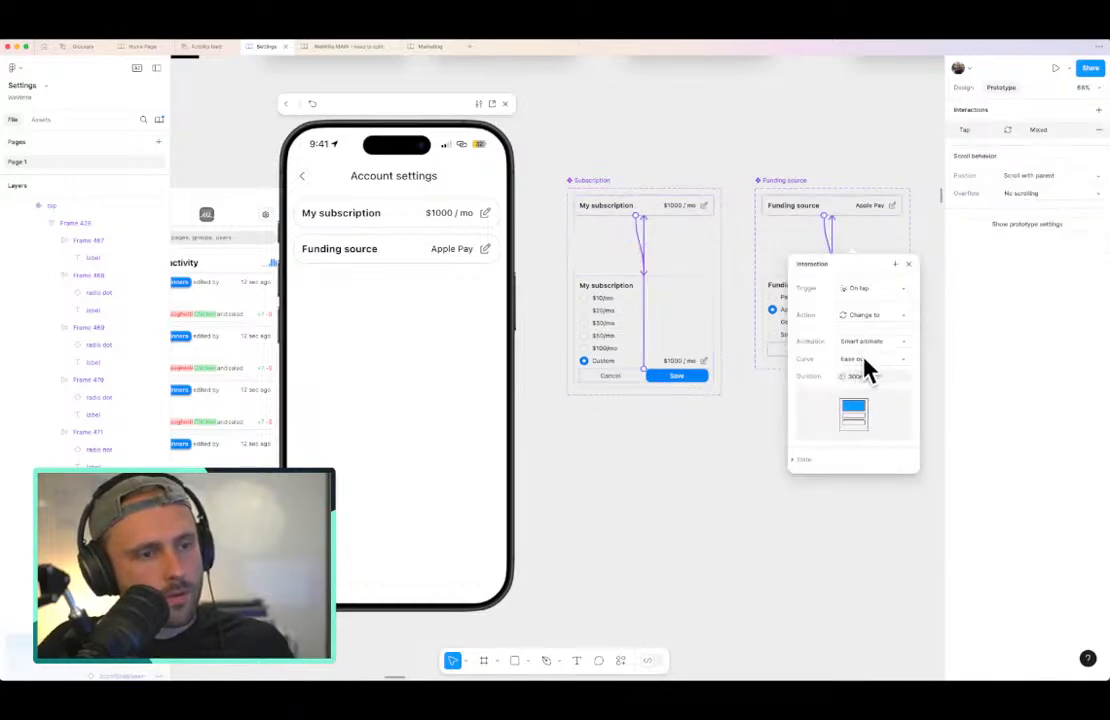
{"action": "left_click", "coordinate": [868, 343]}
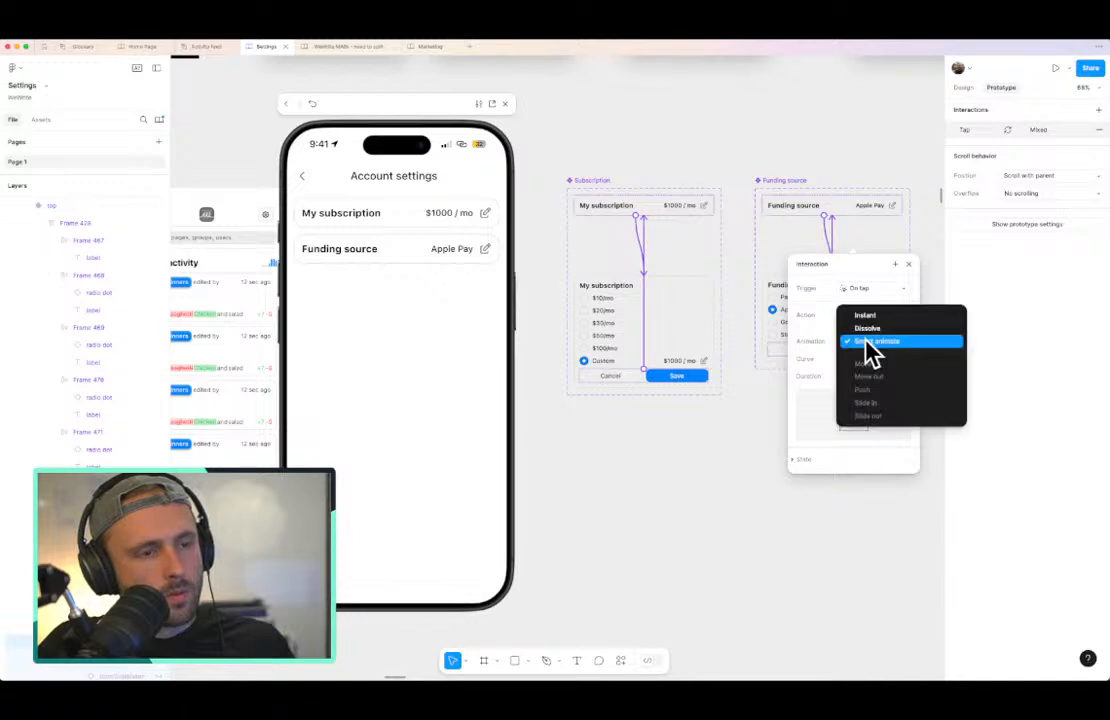
{"action": "left_click", "coordinate": [870, 347]}
{"action": "left_click", "coordinate": [858, 360]}
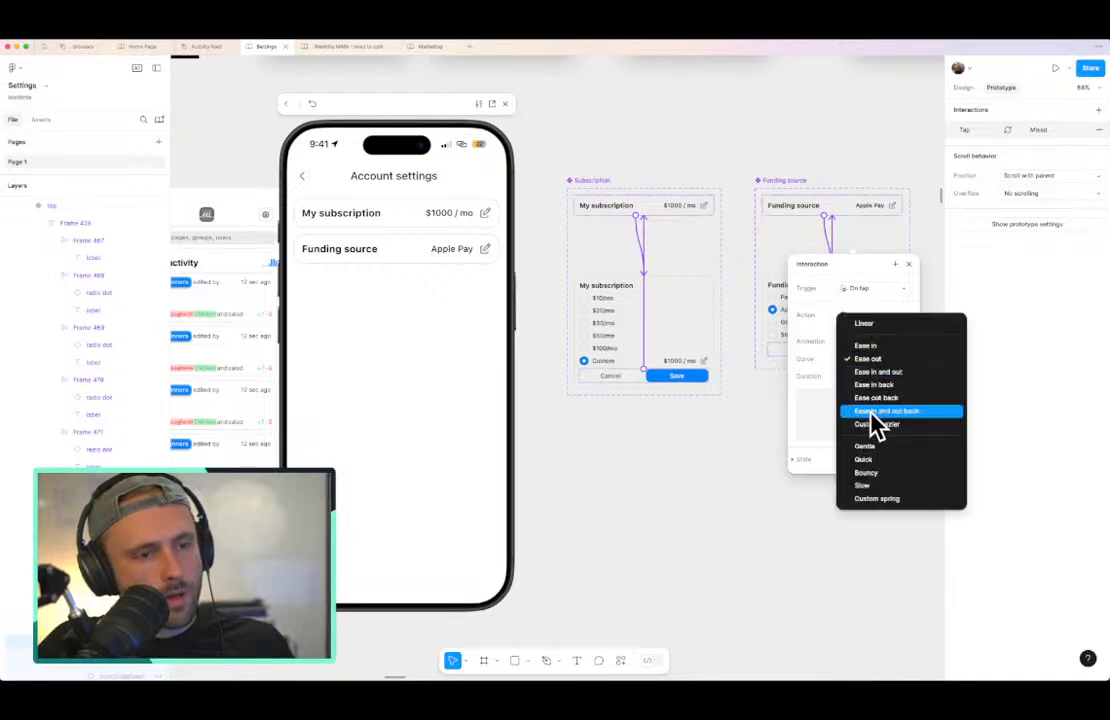
{"action": "left_click", "coordinate": [872, 411]}
{"action": "left_click", "coordinate": [868, 362]}
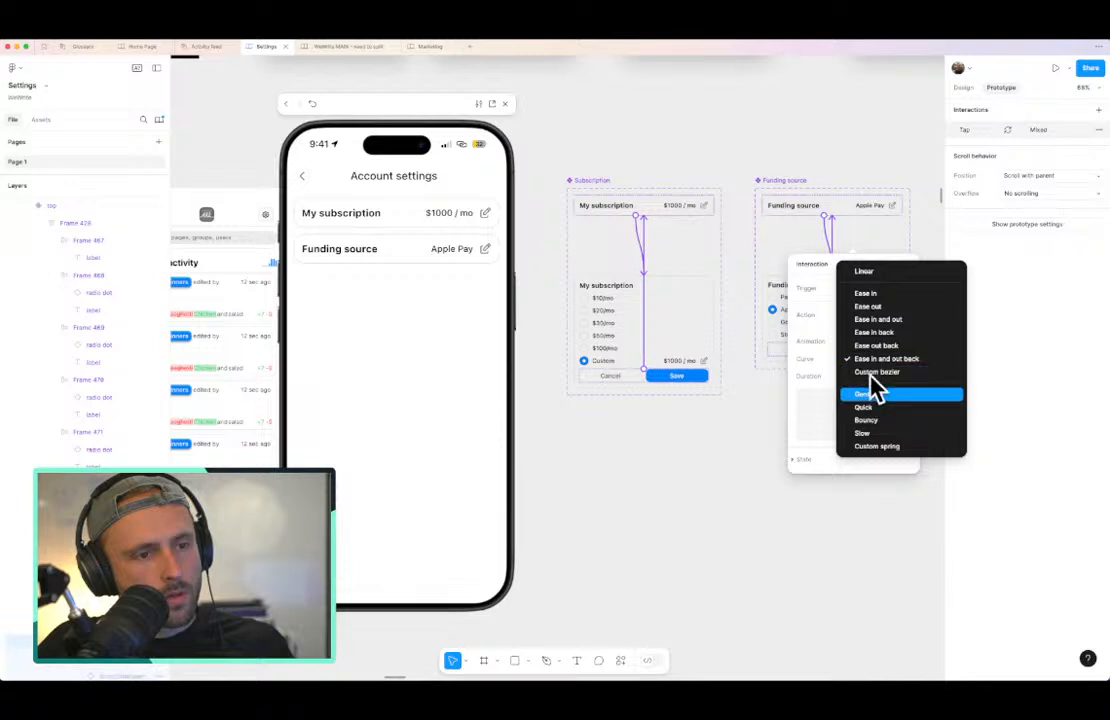
{"action": "left_click", "coordinate": [873, 378]}
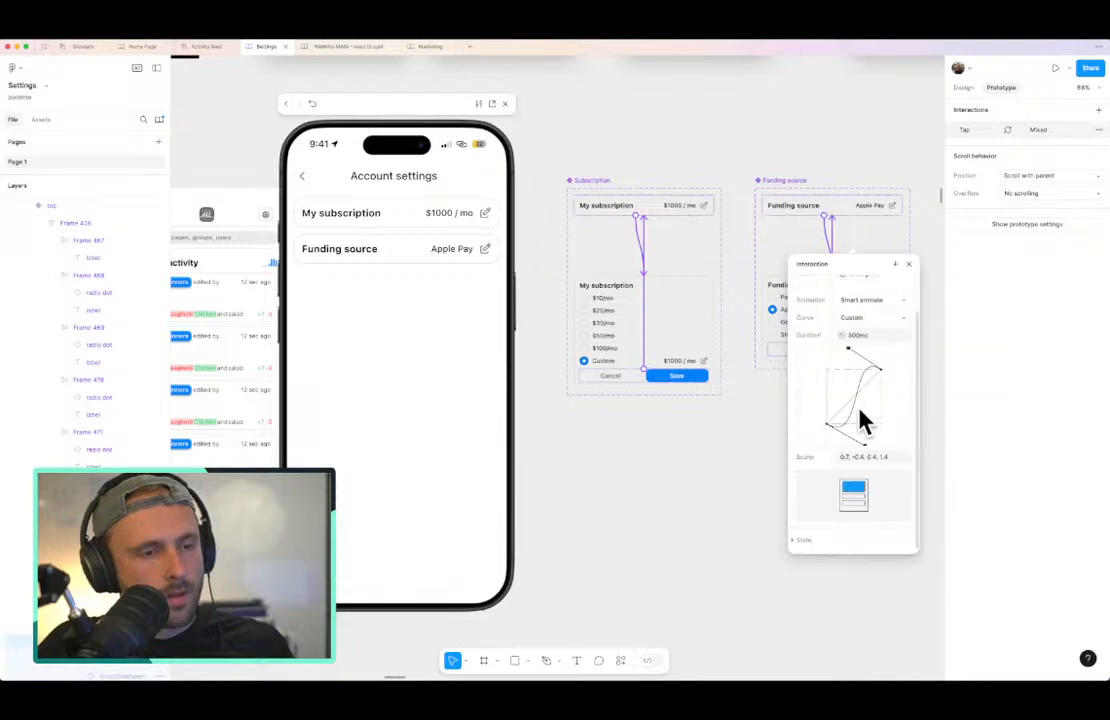
Step: Reshape the custom bezier's handles to about 0, 0.9, 0.45, 1.19, keeping the Custom bezier curve type
{"action": "left_click", "coordinate": [878, 320]}
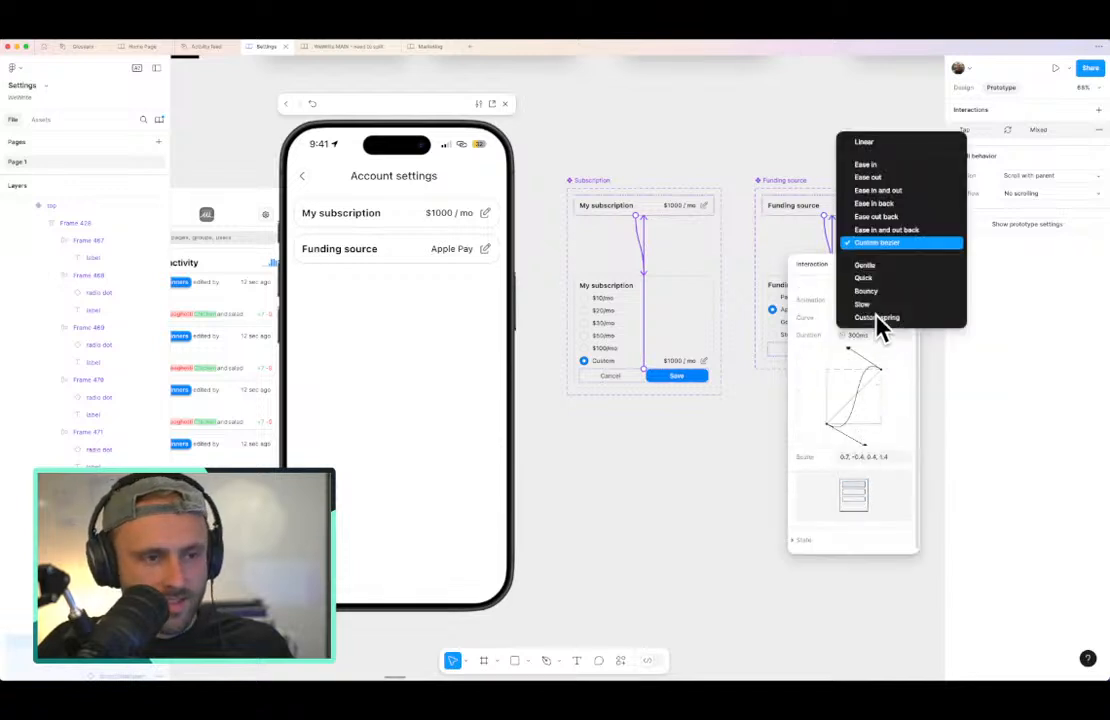
{"action": "left_click", "coordinate": [822, 347]}
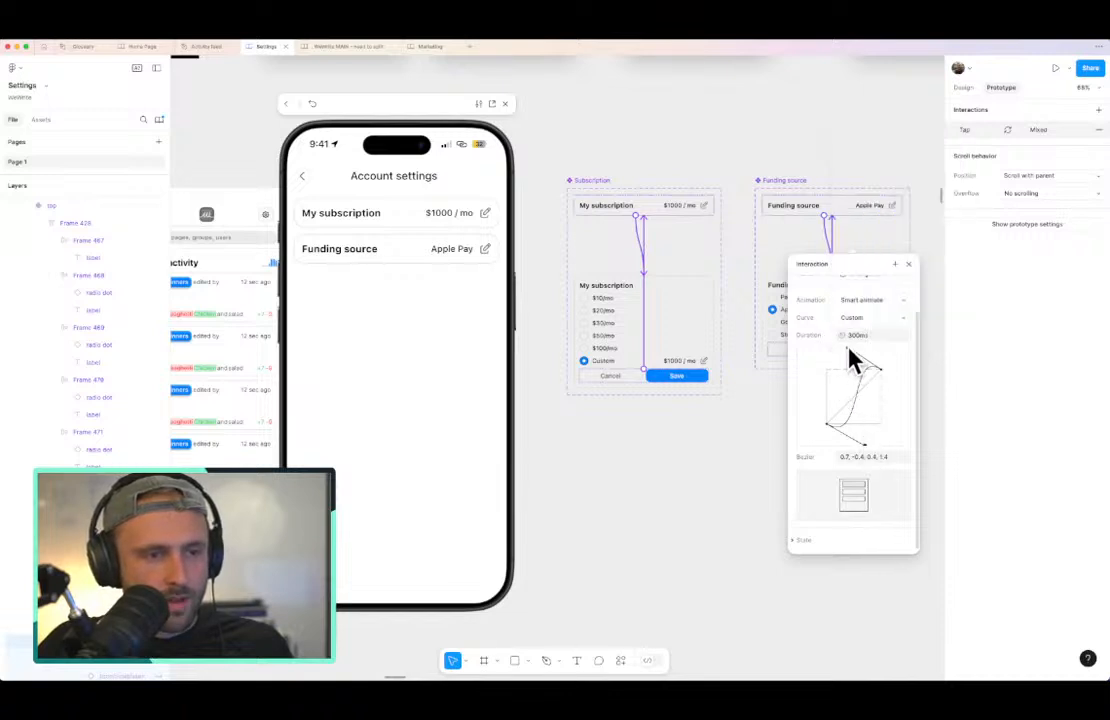
{"action": "left_click_drag", "start_coordinate": [868, 445], "coordinate": [853, 362]}
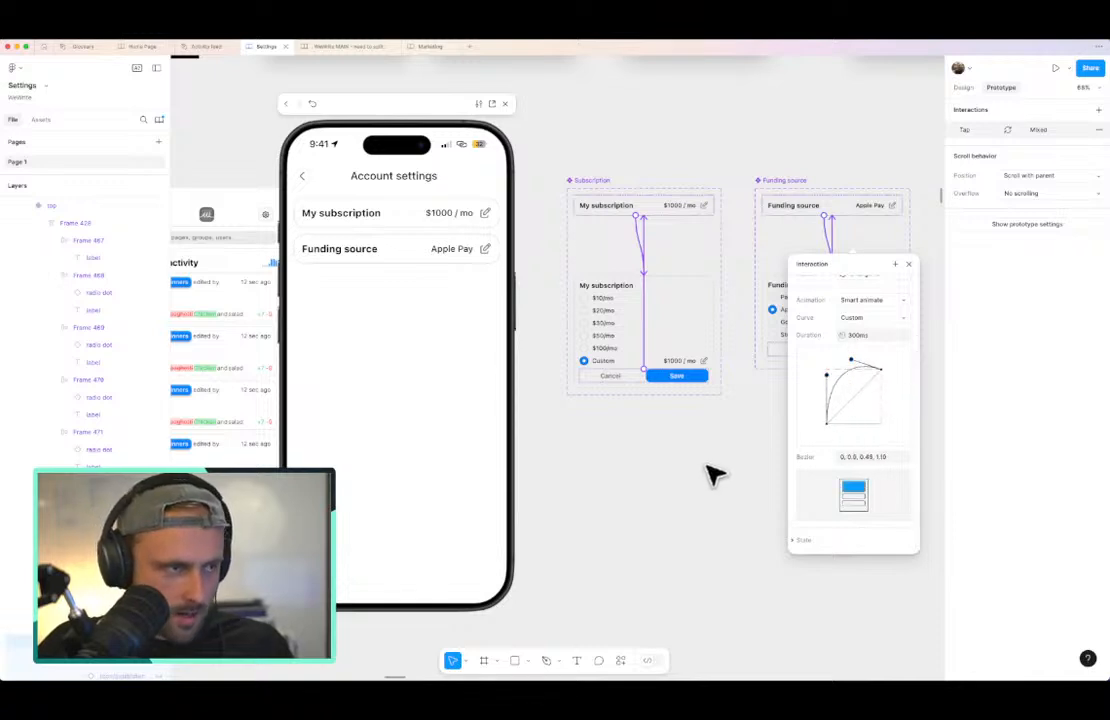
Step: Test the overshooting curve in the preview by expanding both rows, cancelling My subscription and saving Funding source
{"action": "left_click", "coordinate": [416, 250]}
{"action": "left_click", "coordinate": [410, 222]}
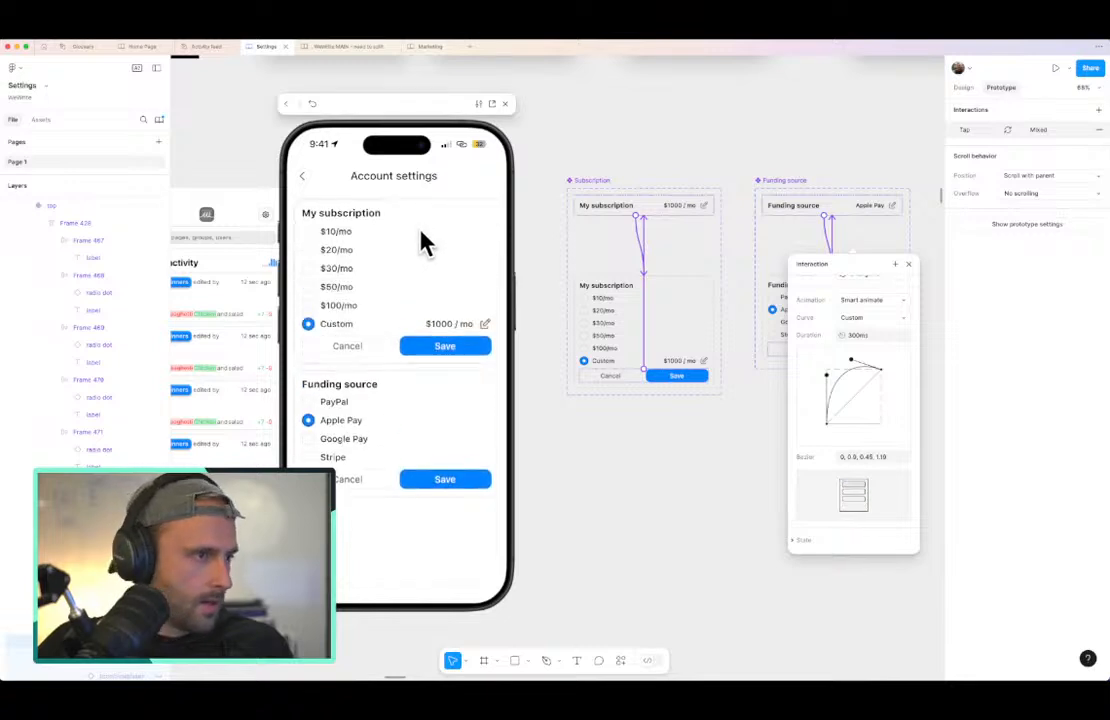
{"action": "left_click", "coordinate": [368, 352]}
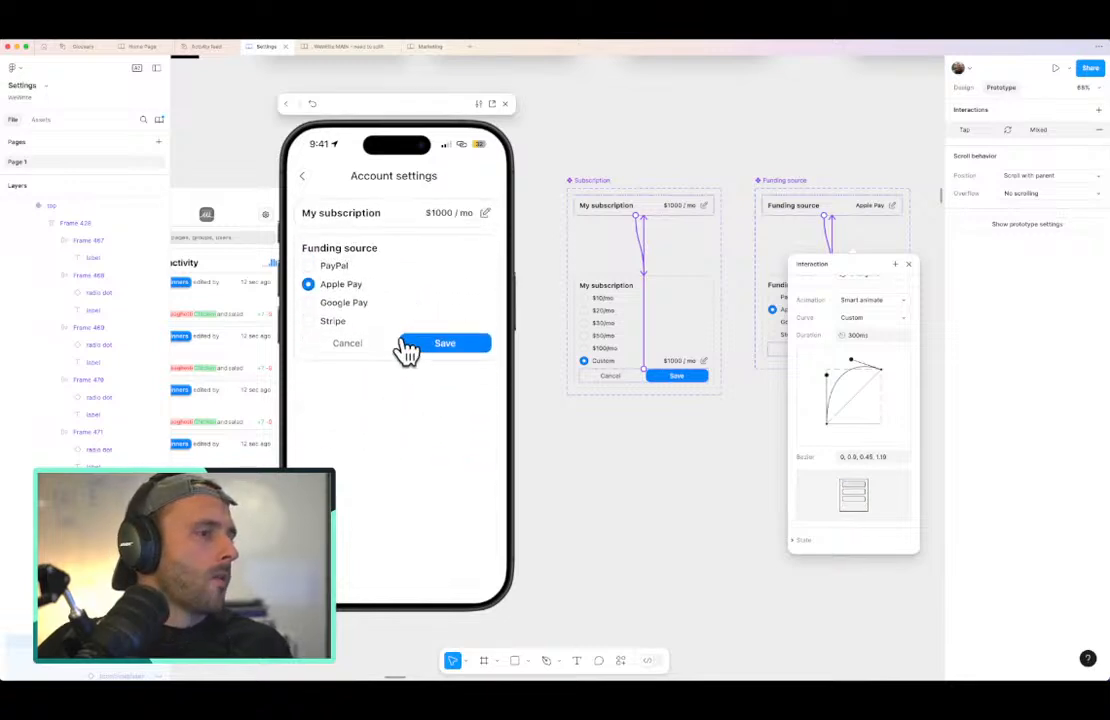
{"action": "left_click", "coordinate": [405, 345]}
Step: Lower the bezier's end handle to give 0, 0.9, 0.4, 0.92 and test expanding and cancelling both rows in the preview
{"action": "left_click_drag", "start_coordinate": [852, 360], "coordinate": [848, 374]}
{"action": "left_click", "coordinate": [448, 324]}
{"action": "left_click", "coordinate": [452, 258]}
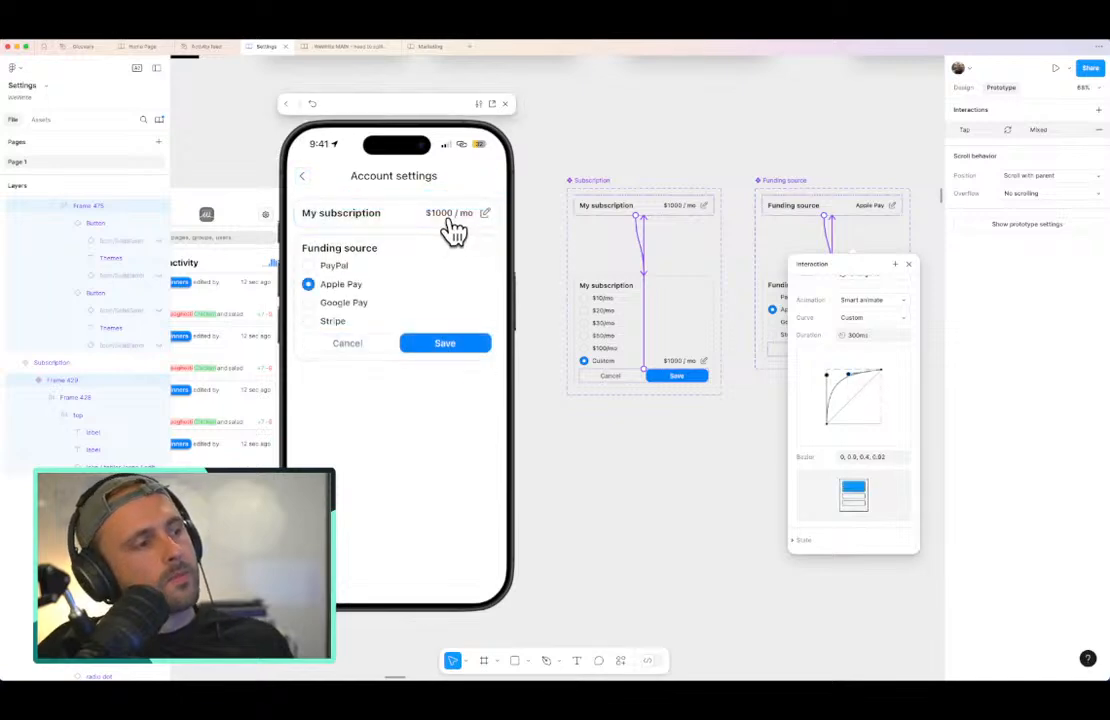
{"action": "left_click", "coordinate": [449, 216]}
{"action": "left_click", "coordinate": [394, 348]}
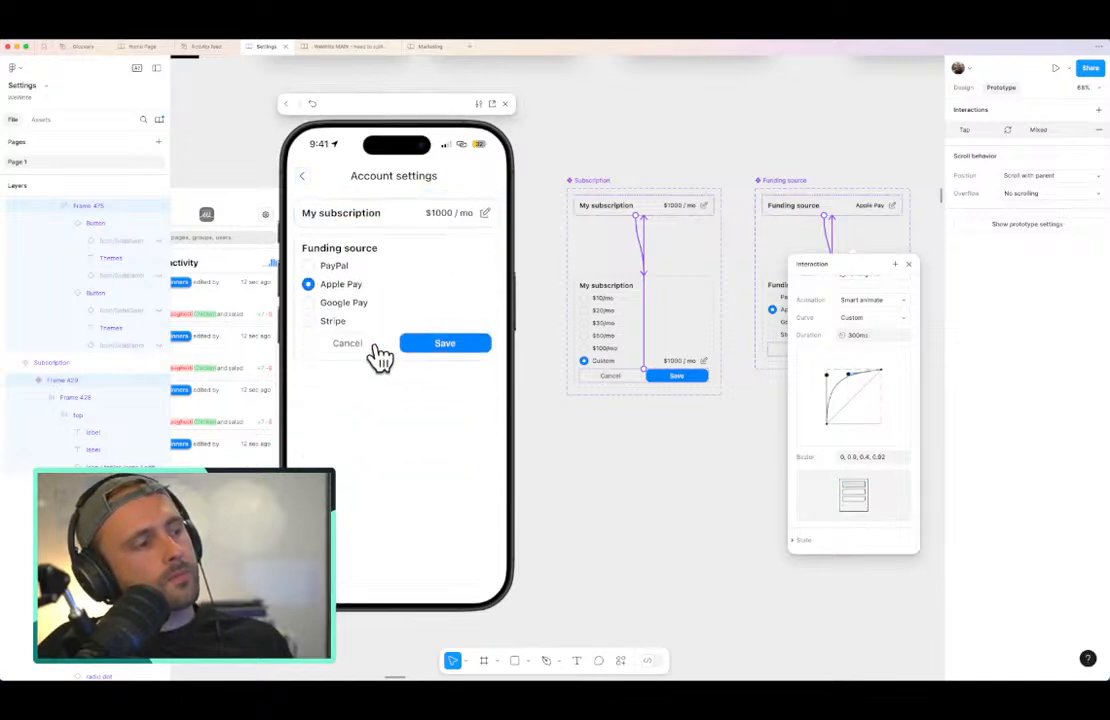
{"action": "left_click", "coordinate": [376, 360]}
Step: Replay the transition in the preview by expanding and saving My subscription once and Funding source twice
{"action": "left_click", "coordinate": [447, 218]}
{"action": "left_click", "coordinate": [445, 350]}
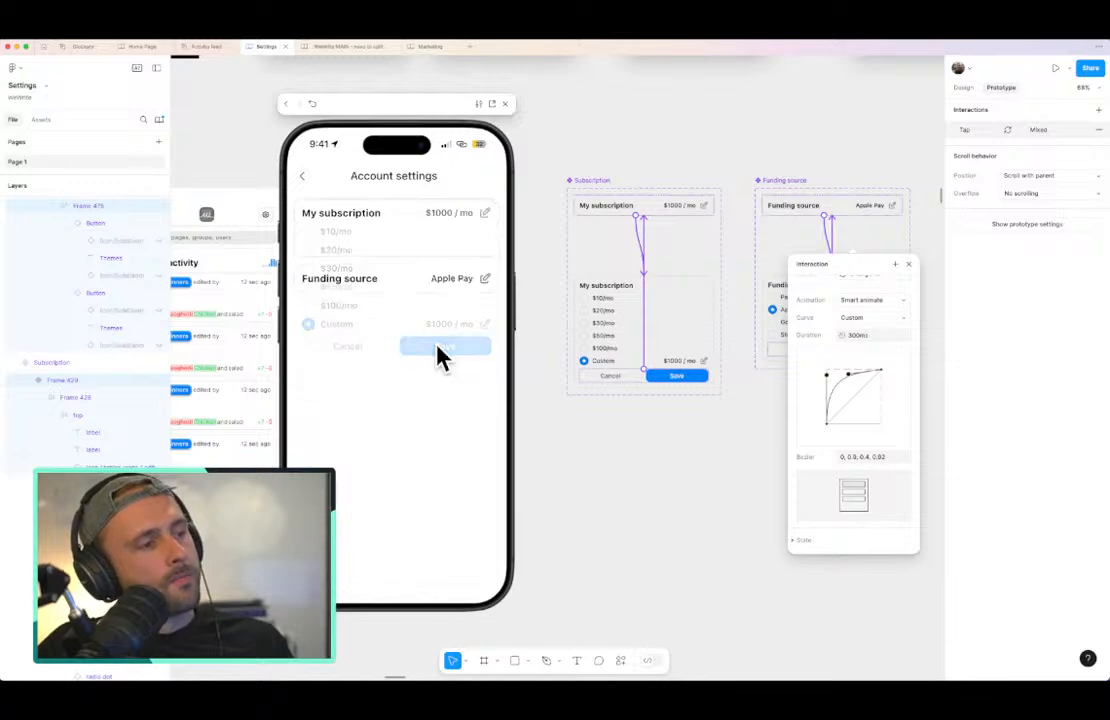
{"action": "left_click", "coordinate": [468, 246]}
{"action": "left_click", "coordinate": [470, 345]}
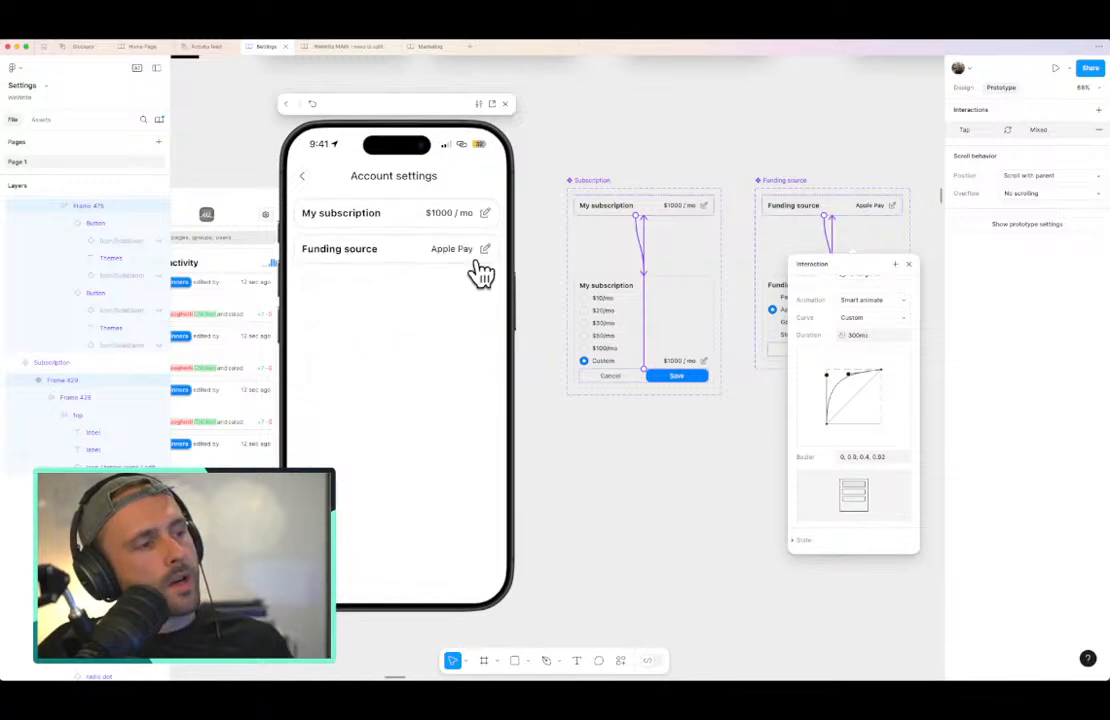
{"action": "left_click", "coordinate": [470, 252]}
{"action": "left_click", "coordinate": [446, 347]}
Step: Repeatedly expand and save the My subscription row in the preview to judge the new animation curve
{"action": "left_click", "coordinate": [433, 220]}
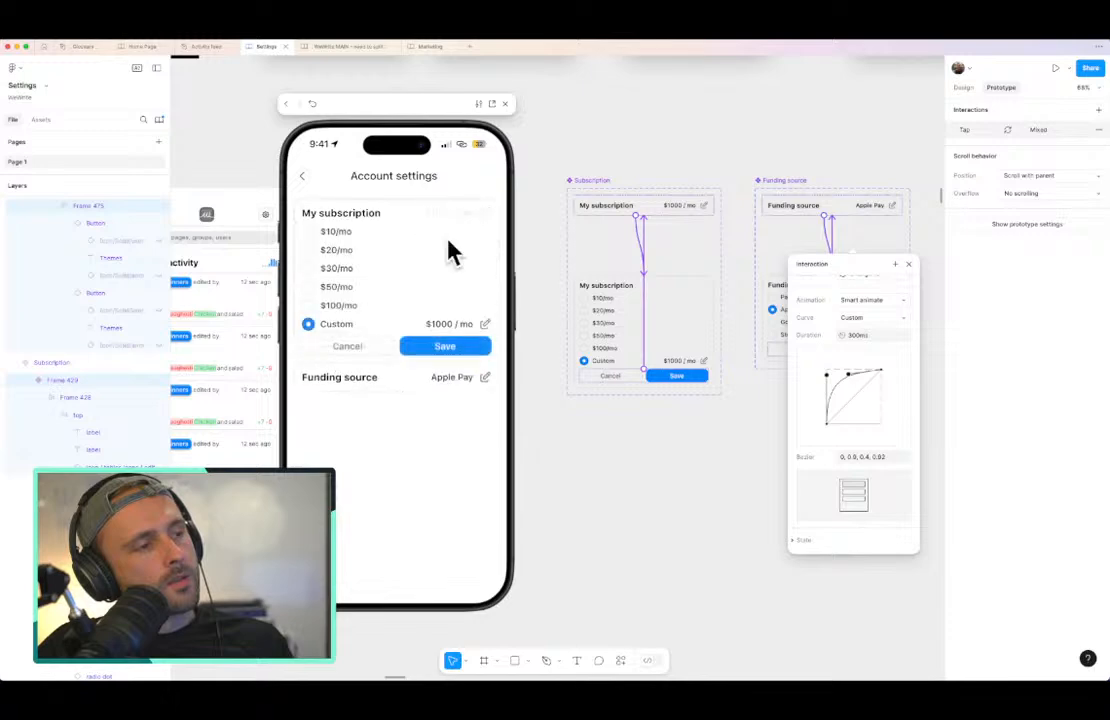
{"action": "left_click", "coordinate": [438, 348]}
{"action": "left_click", "coordinate": [450, 222]}
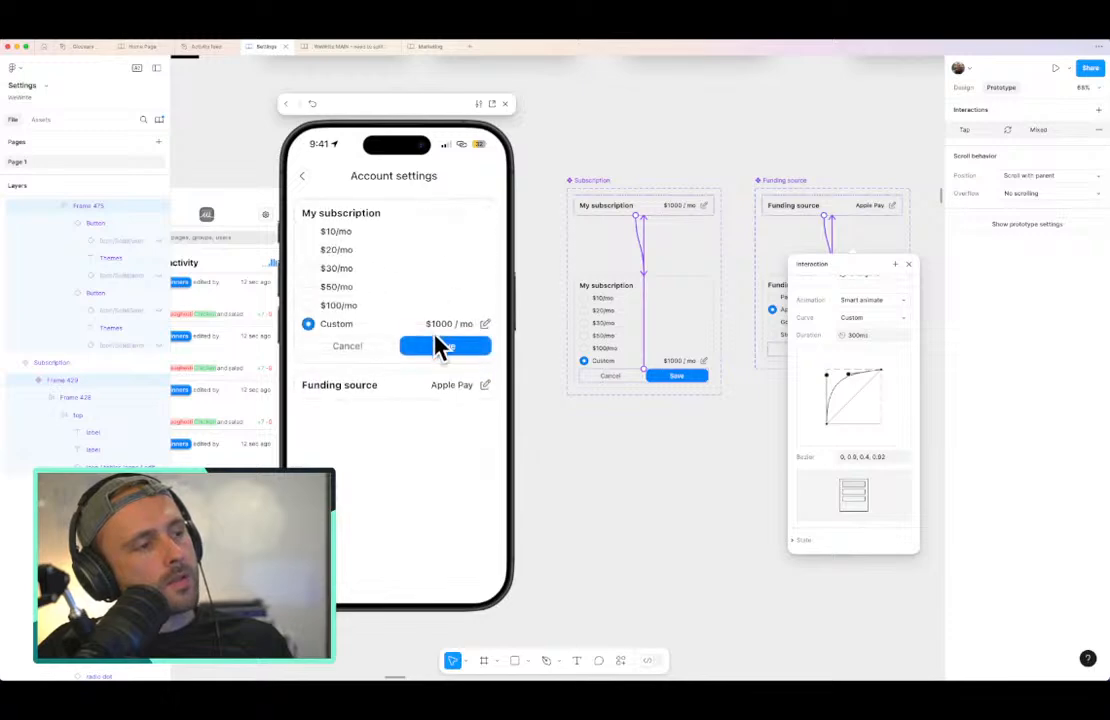
{"action": "left_click", "coordinate": [441, 349]}
{"action": "left_click", "coordinate": [450, 215]}
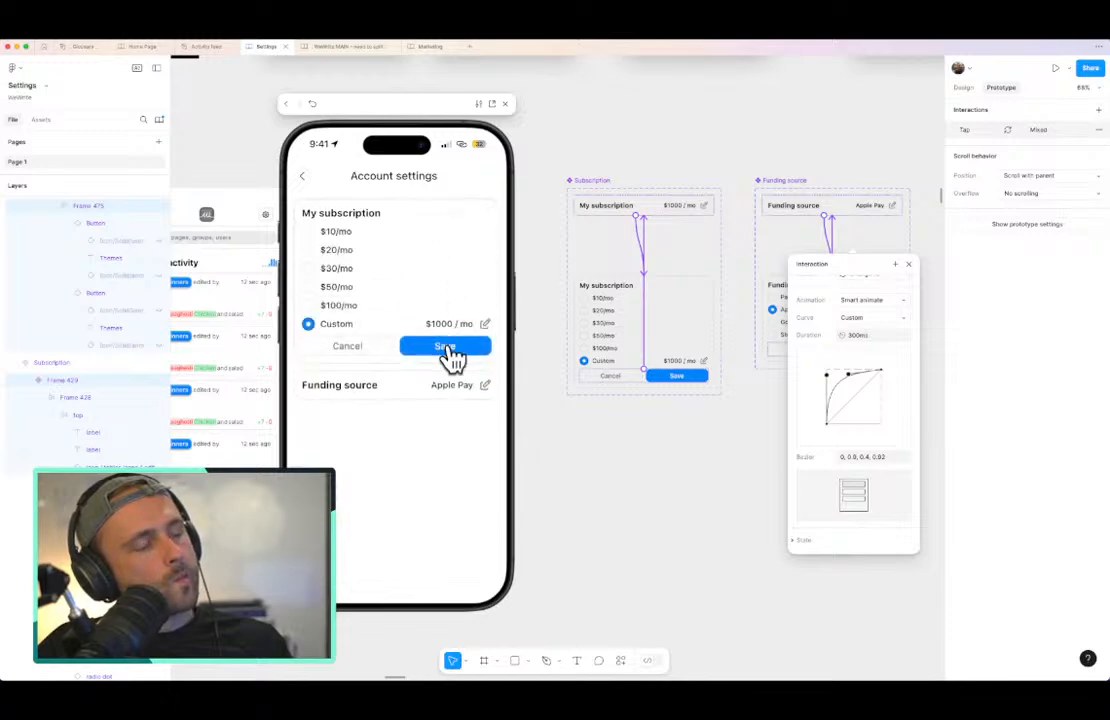
{"action": "left_click", "coordinate": [451, 350]}
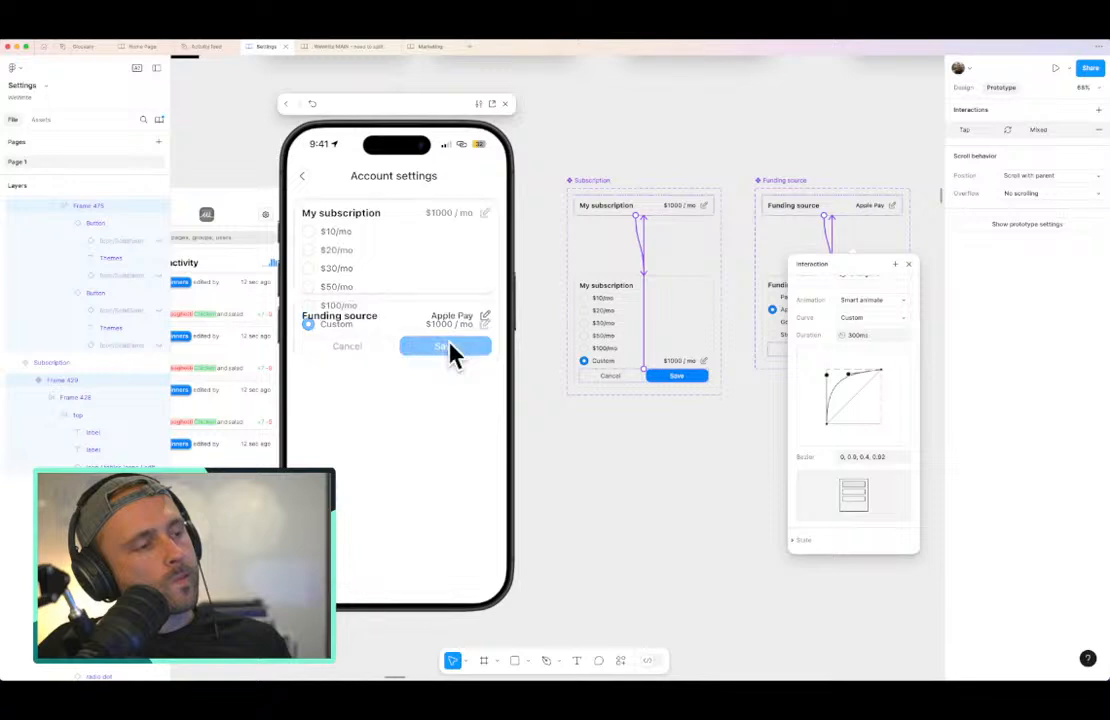
{"action": "left_click", "coordinate": [463, 216]}
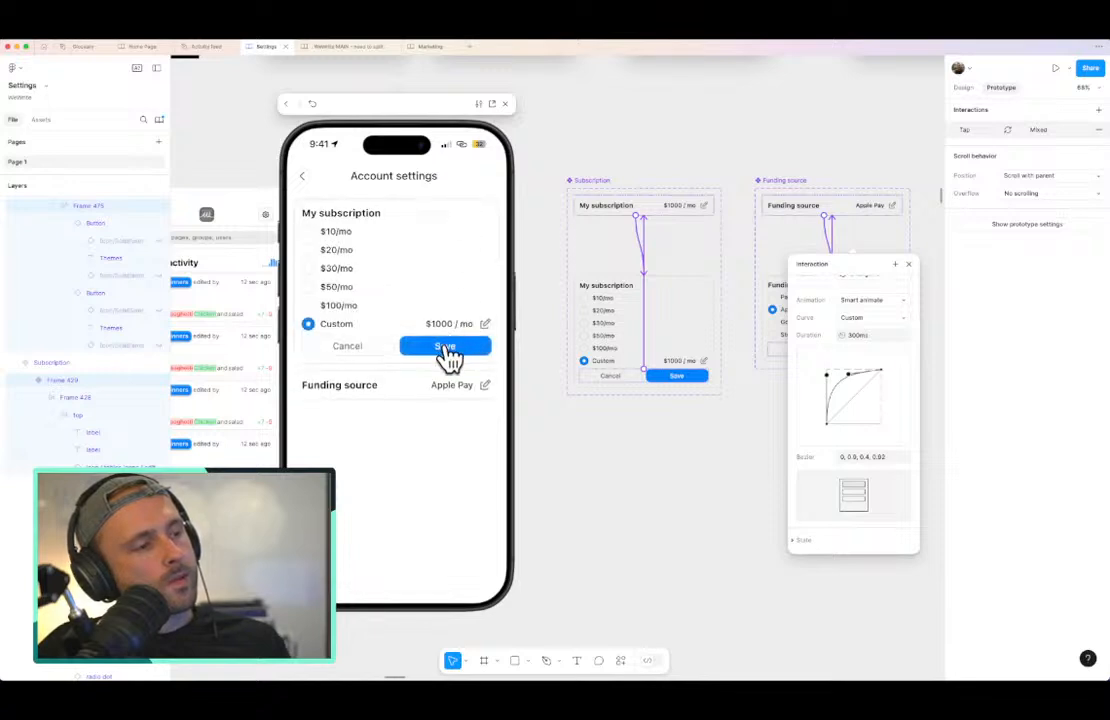
{"action": "left_click", "coordinate": [447, 350]}
Step: Expand and save the Funding source row twice in the preview, and close the preview
{"action": "left_click", "coordinate": [464, 250]}
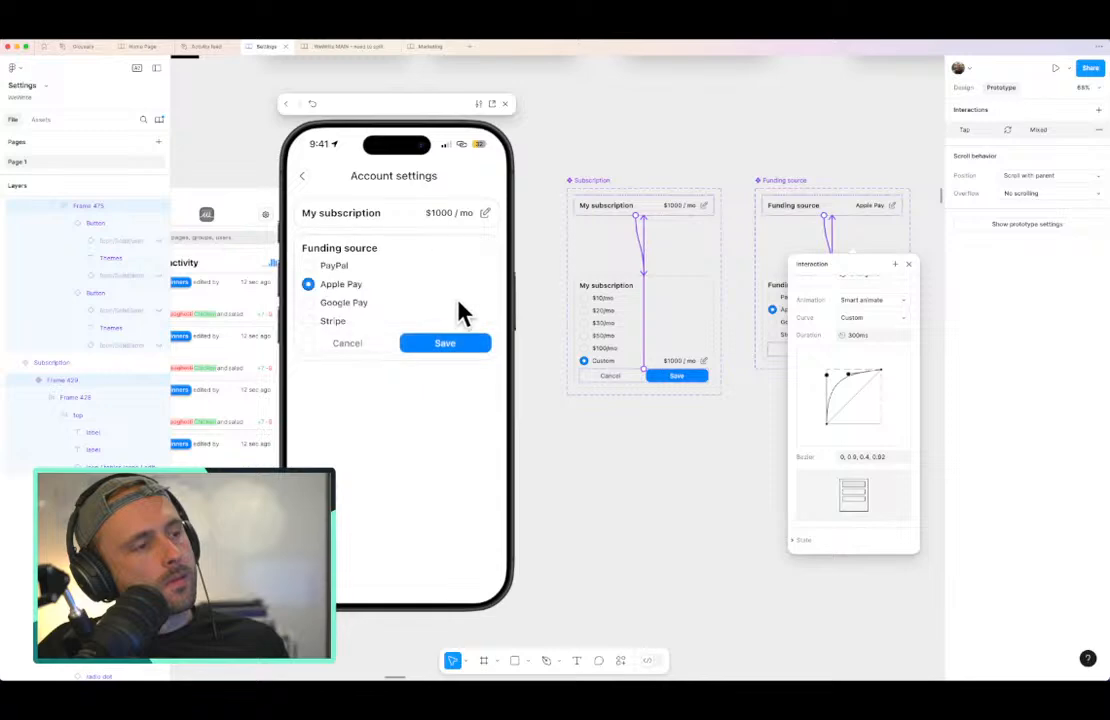
{"action": "left_click", "coordinate": [455, 343]}
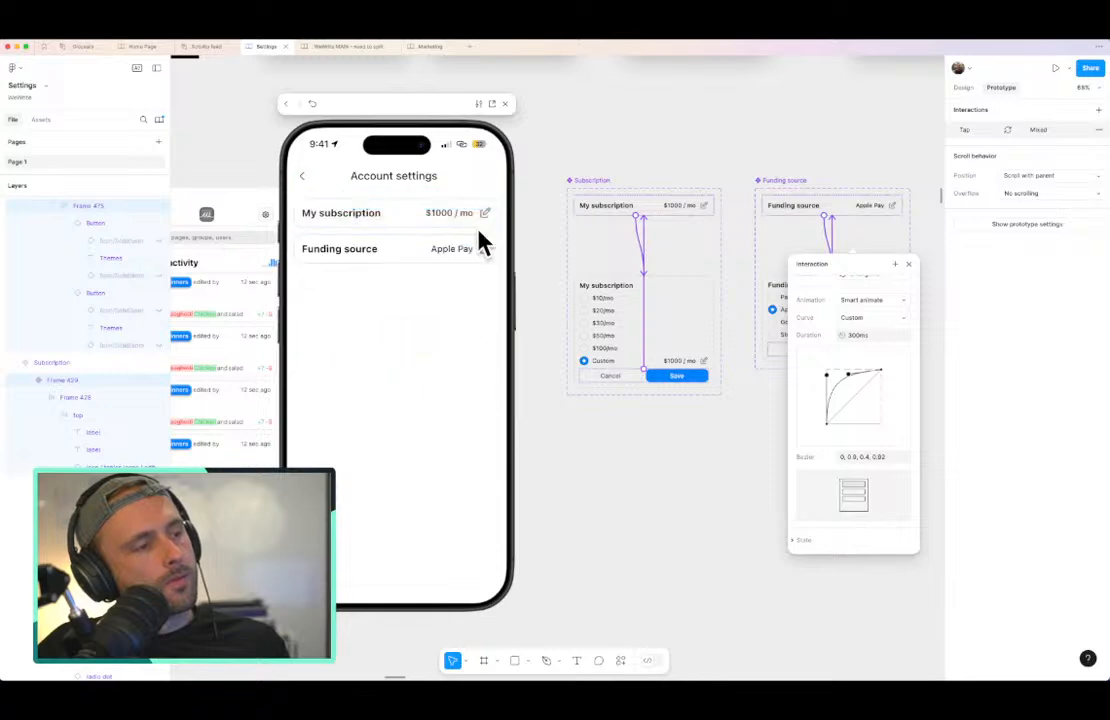
{"action": "left_click", "coordinate": [474, 249]}
{"action": "left_click", "coordinate": [457, 343]}
{"action": "left_click", "coordinate": [504, 104]}
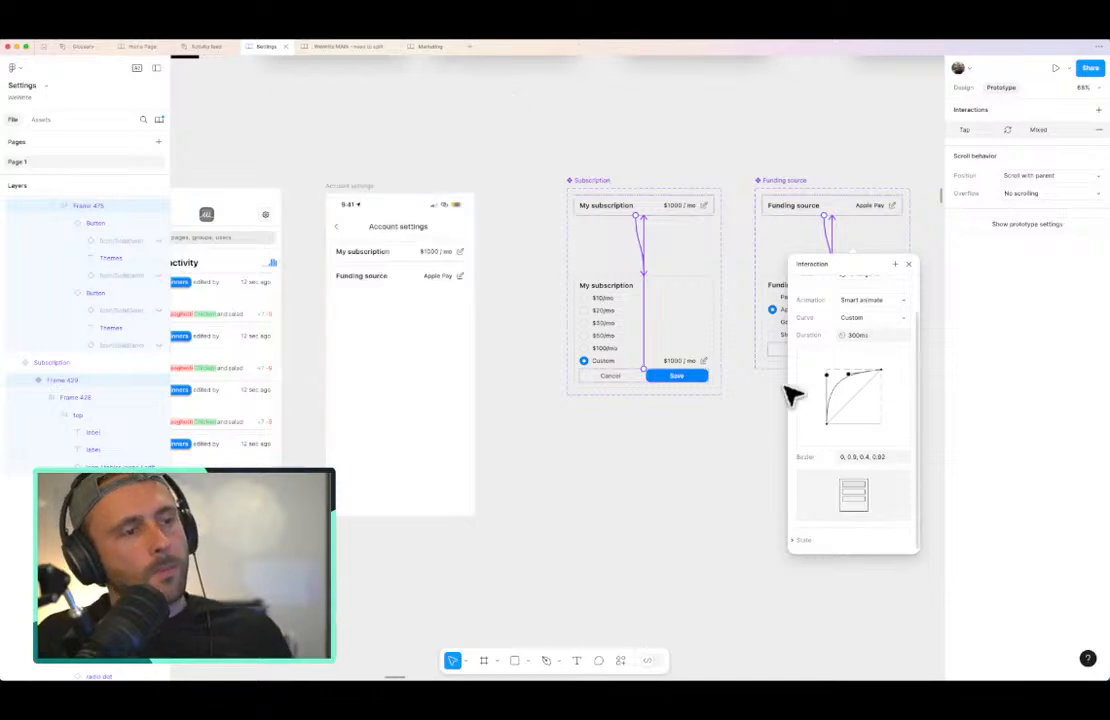
Step: Look over the earlier Account settings, Funding and Spend frames alongside the new components, and return to the design properties
{"action": "left_click", "coordinate": [694, 525]}
{"action": "scroll", "coordinate": [800, 476], "scroll_direction": "right", "scroll_amount": 3}
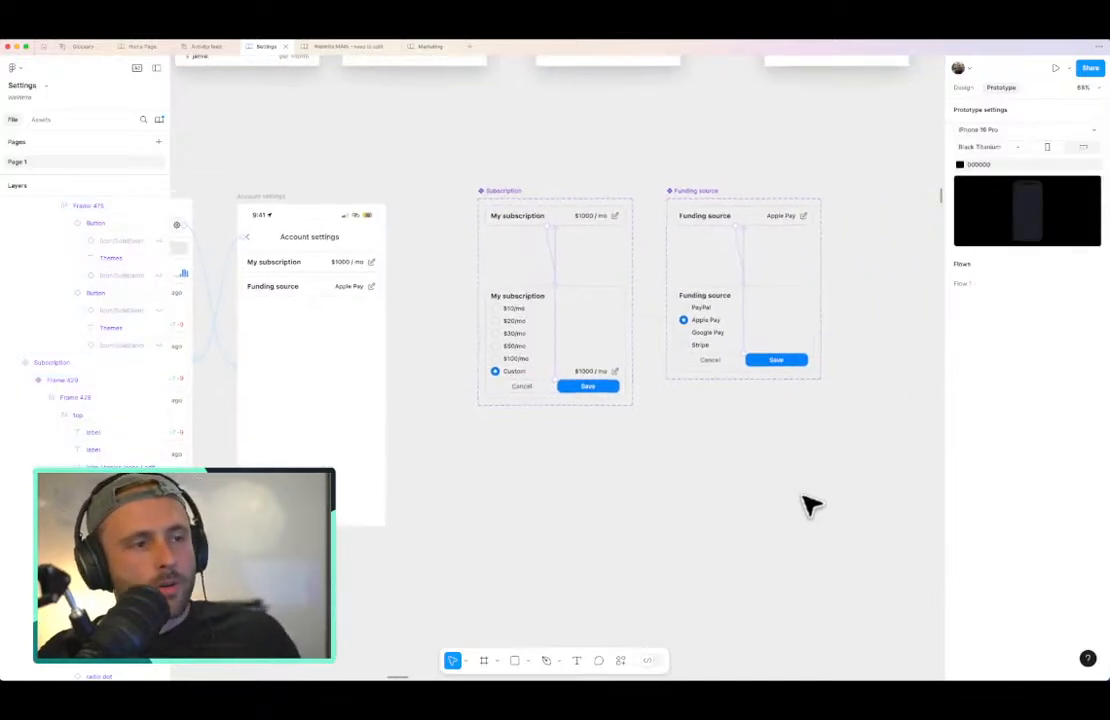
{"action": "scroll", "coordinate": [808, 505], "scroll_direction": "up", "scroll_amount": 3}
{"action": "scroll", "coordinate": [810, 505], "scroll_direction": "up", "scroll_amount": 3}
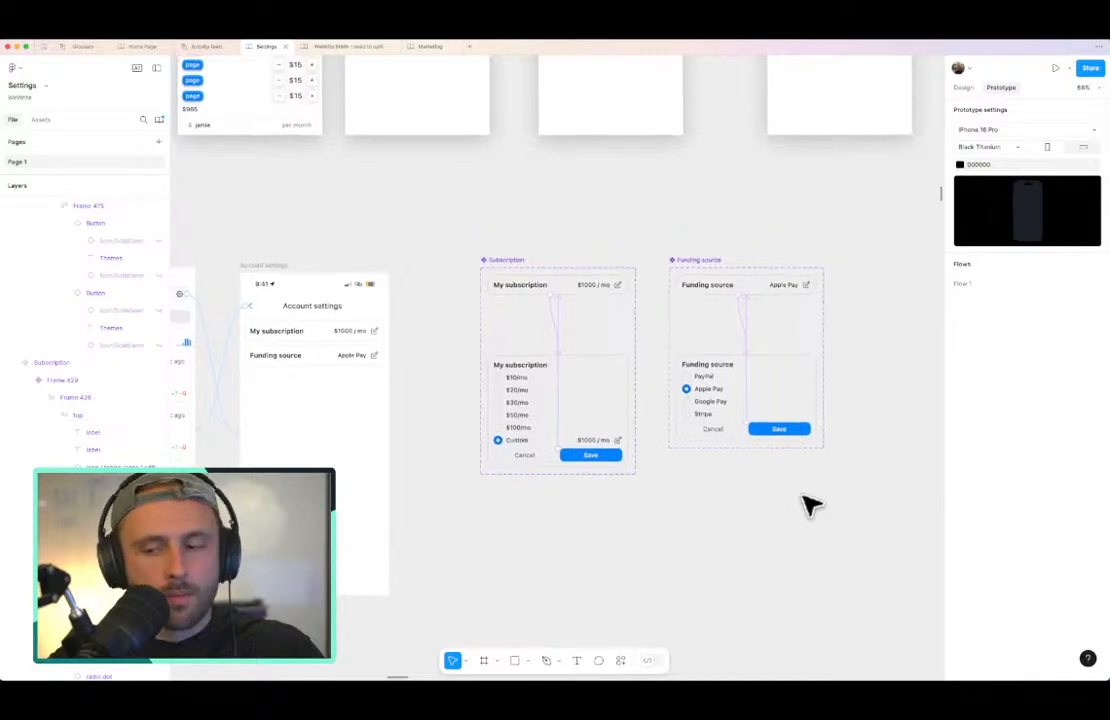
{"action": "scroll", "coordinate": [810, 505], "scroll_direction": "down", "scroll_amount": 3}
{"action": "scroll", "coordinate": [810, 505], "scroll_direction": "left", "scroll_amount": 3}
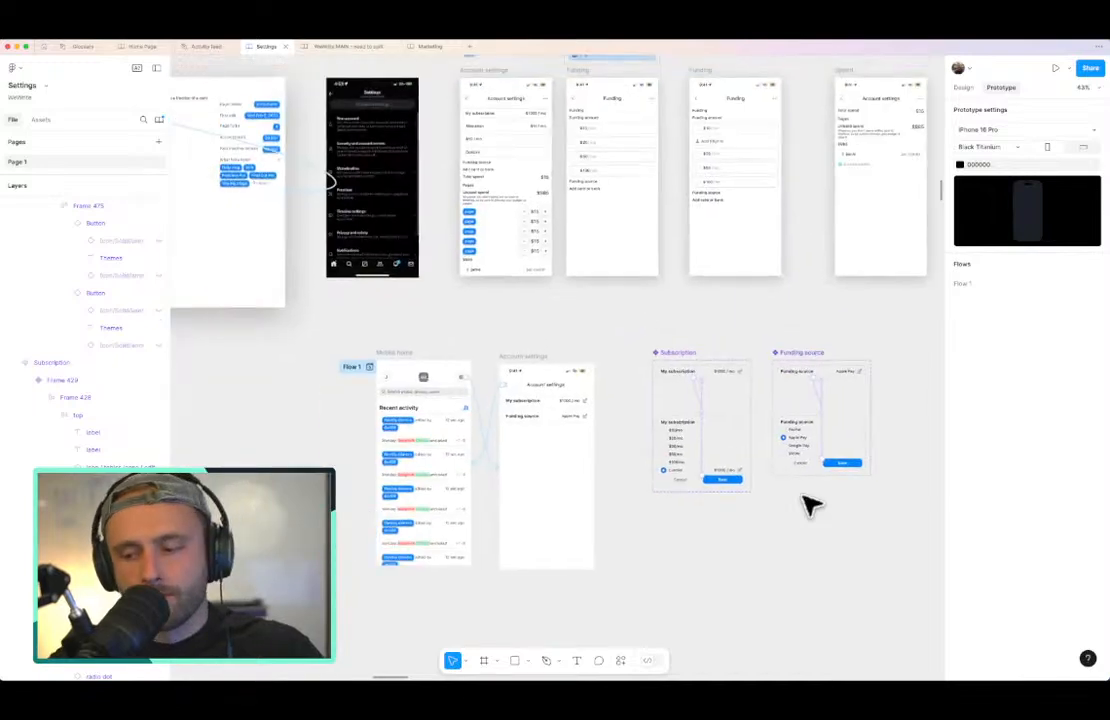
{"action": "scroll", "coordinate": [652, 322], "scroll_direction": "right", "scroll_amount": 2}
{"action": "scroll", "coordinate": [652, 322], "scroll_direction": "up", "scroll_amount": 2}
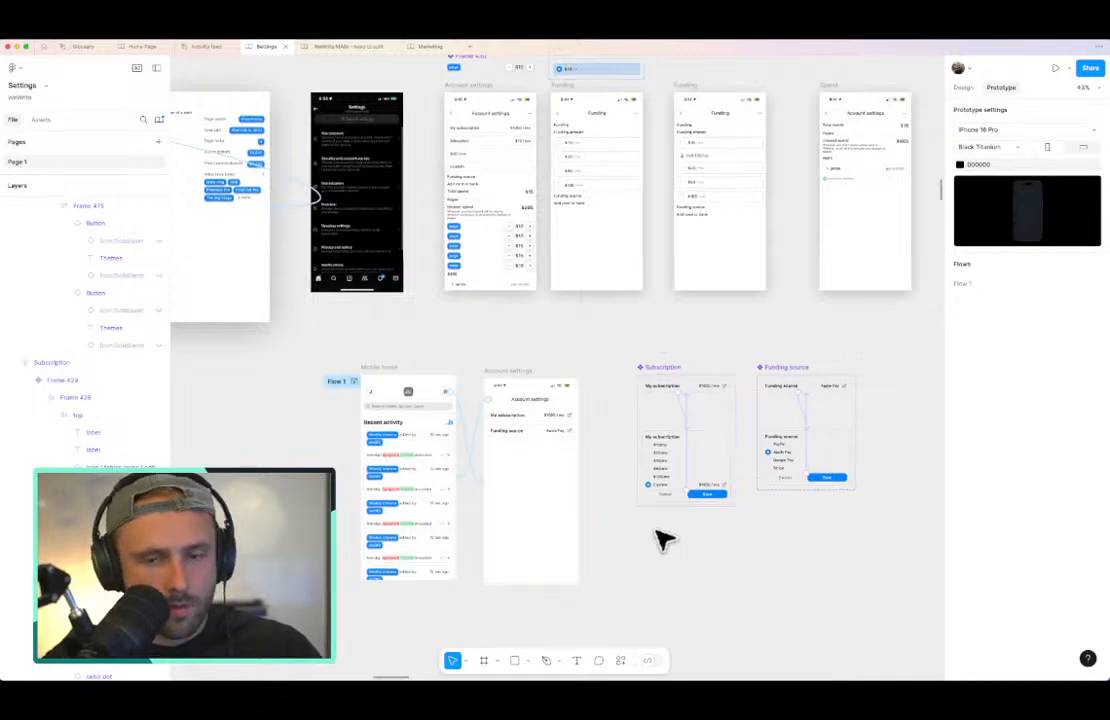
{"action": "left_click", "coordinate": [964, 88]}
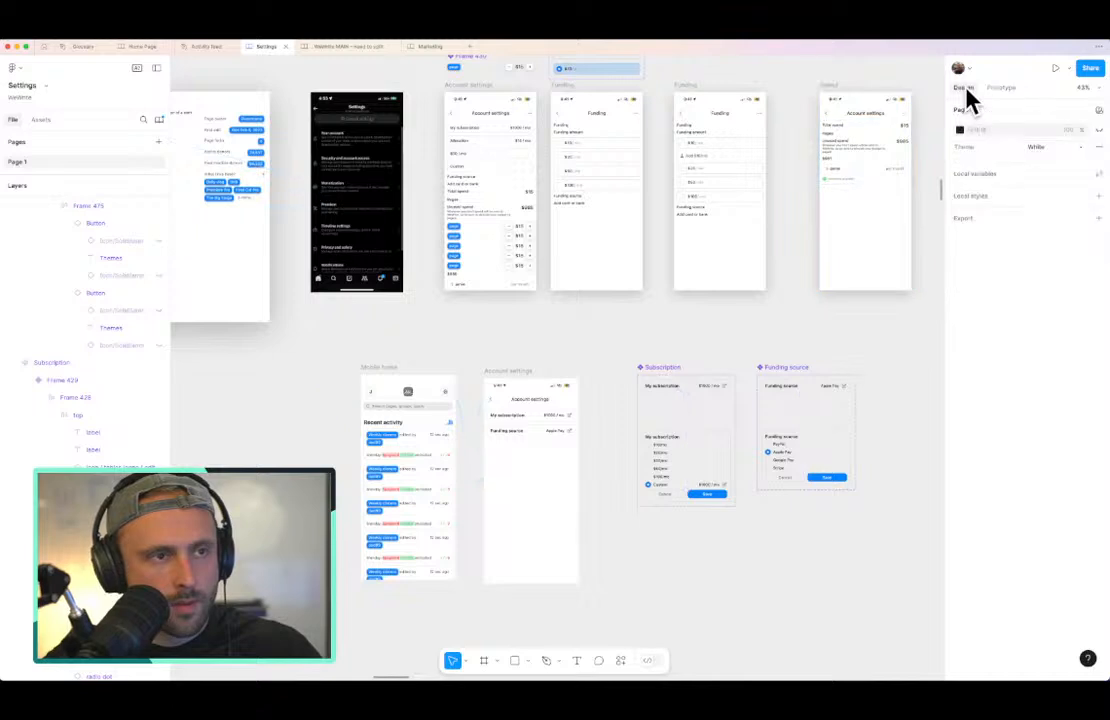
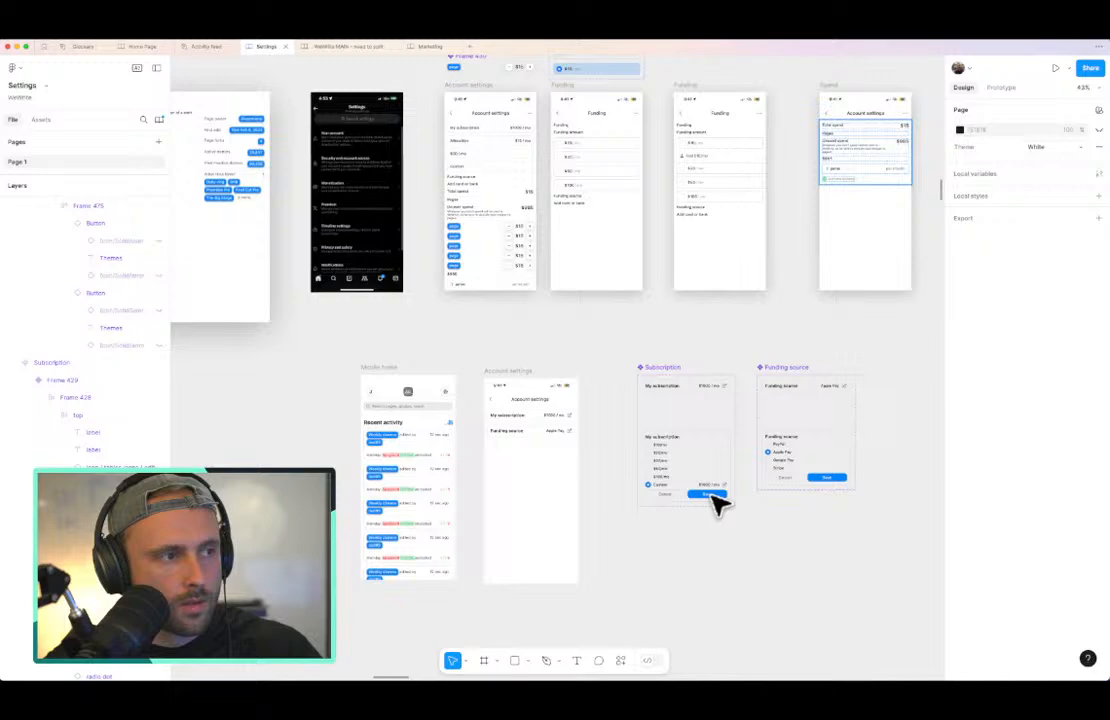
Step: Duplicate the Subscription component set into the empty space below the original and rename the copy Username
{"action": "scroll", "coordinate": [716, 503], "scroll_direction": "down", "scroll_amount": 3}
{"action": "scroll", "coordinate": [716, 503], "scroll_direction": "right", "scroll_amount": 3}
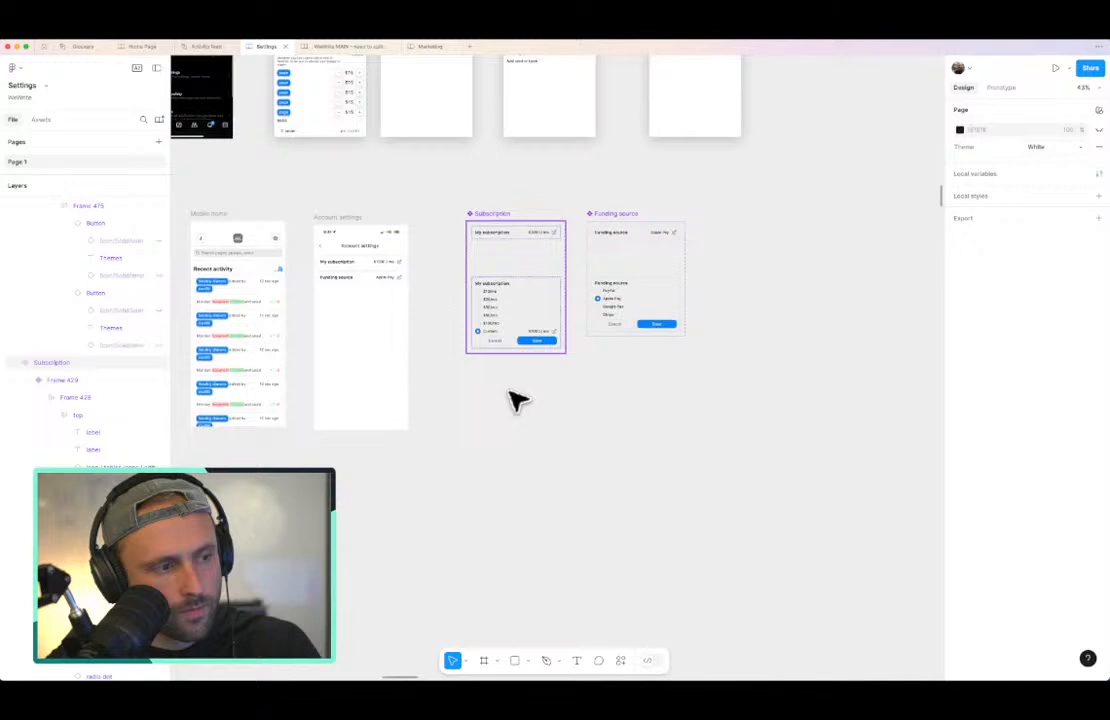
{"action": "left_click_drag", "start_coordinate": [496, 213], "coordinate": [505, 389]}
{"action": "double_click", "coordinate": [507, 389]}
{"action": "type", "text": "Username"}
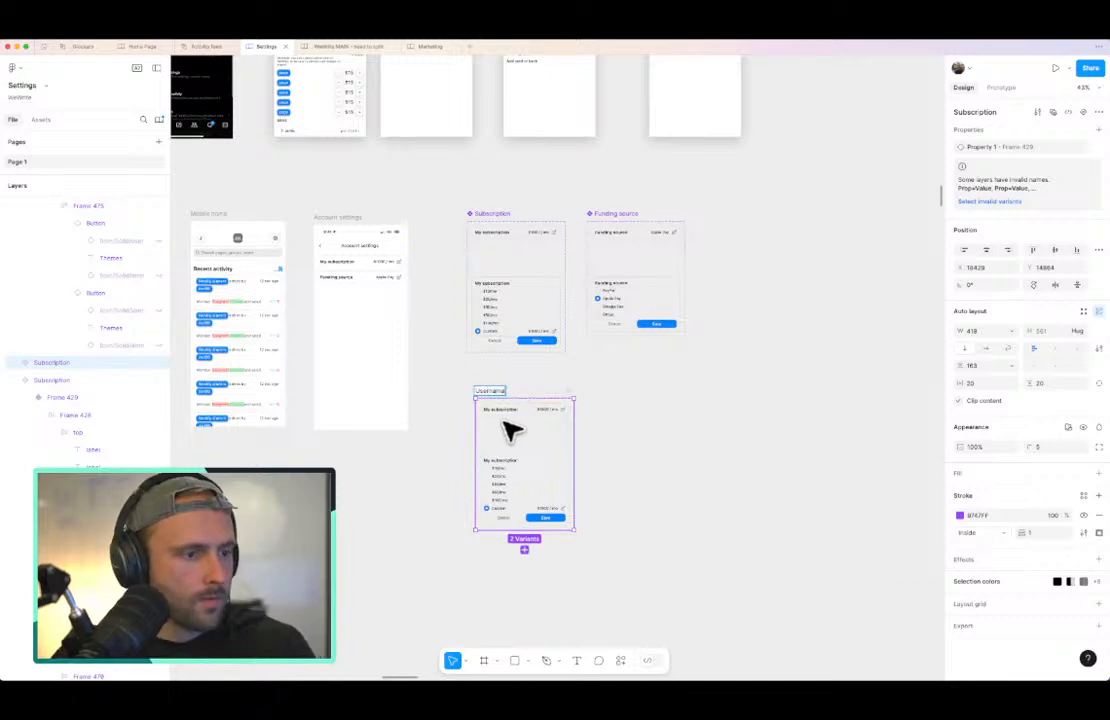
{"action": "key", "text": "Return"}
Step: In the Username component's collapsed row, change the title to Username and replace the price with a sample username
{"action": "scroll", "coordinate": [510, 430], "scroll_direction": "up", "scroll_amount": 3}
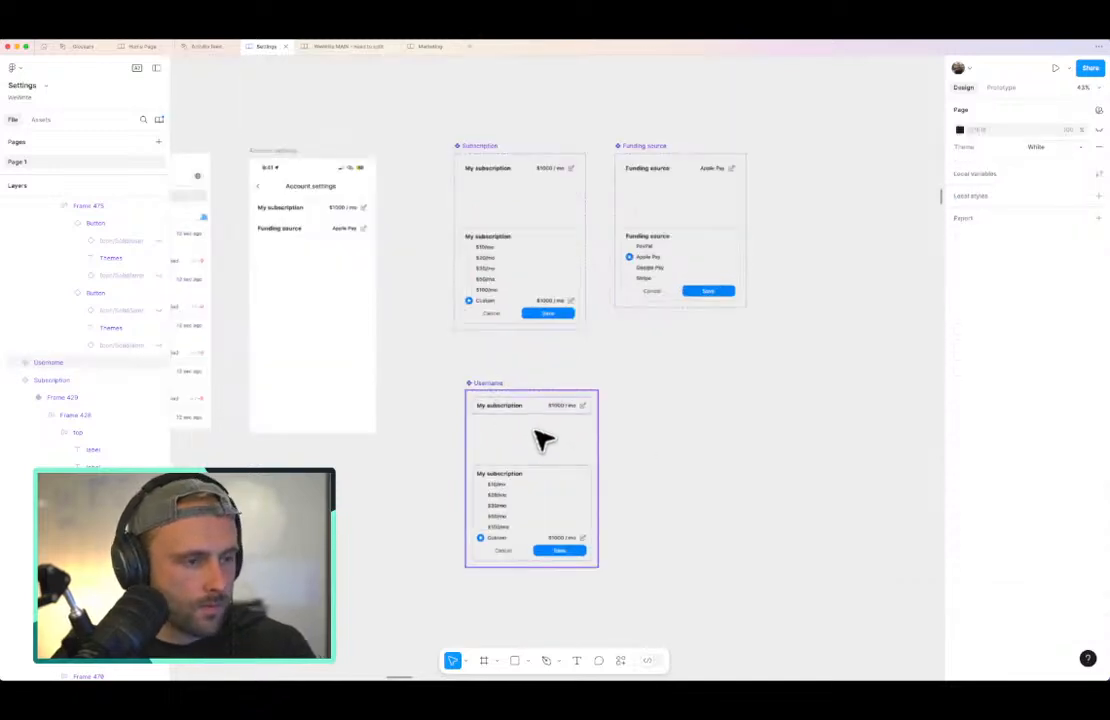
{"action": "double_click", "coordinate": [511, 405]}
{"action": "key", "text": "Return"}
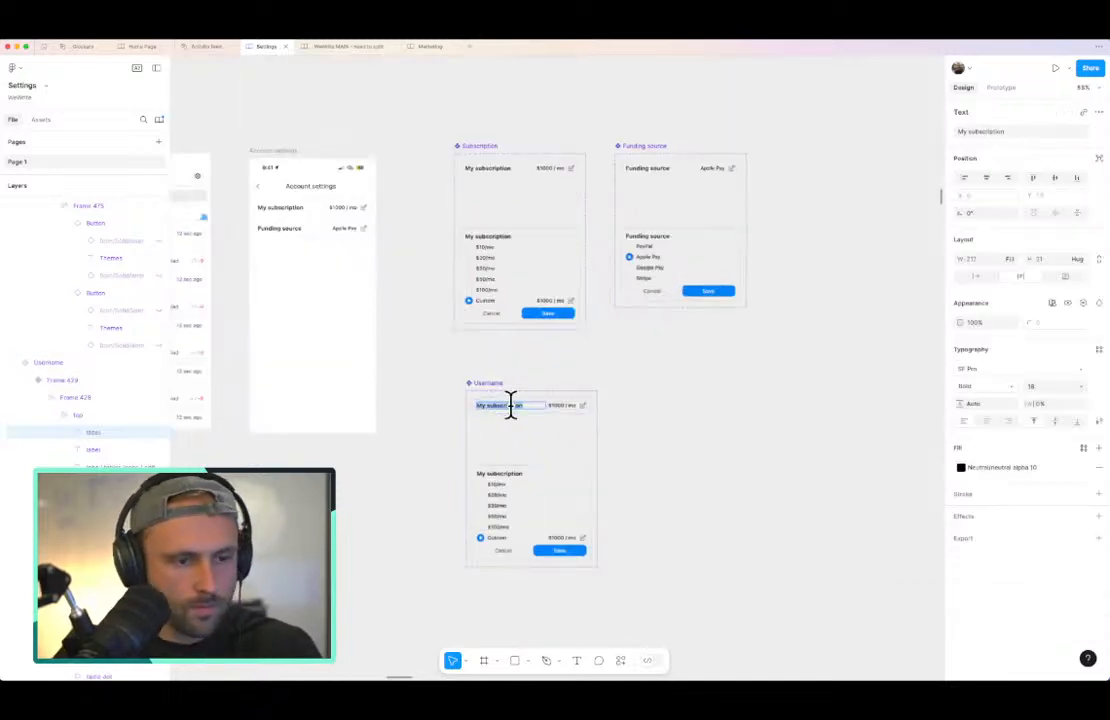
{"action": "scroll", "coordinate": [511, 405], "scroll_direction": "up", "scroll_amount": 5}
{"action": "type", "text": "Username"}
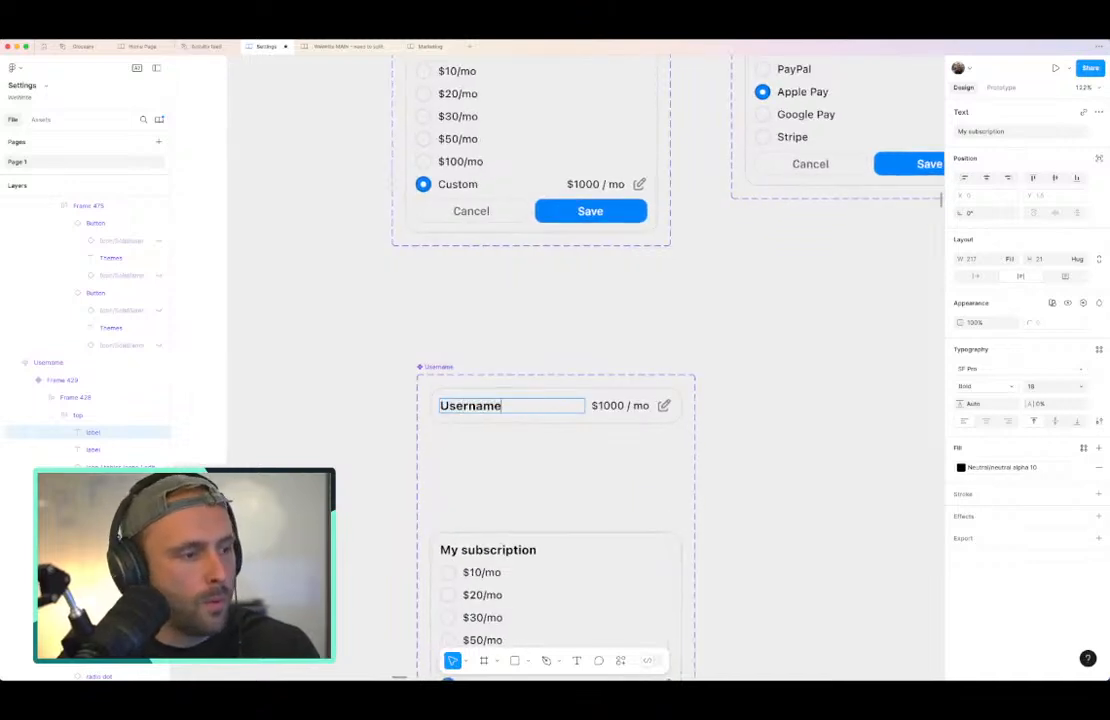
{"action": "double_click", "coordinate": [633, 405]}
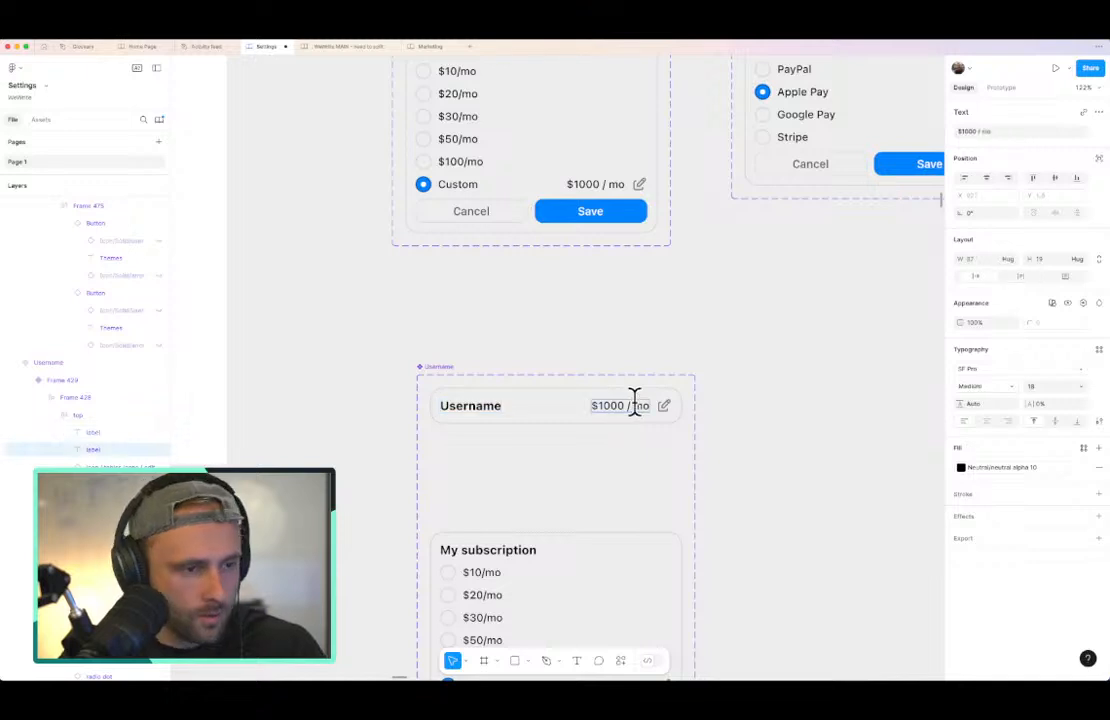
{"action": "type", "text": "jamie"}
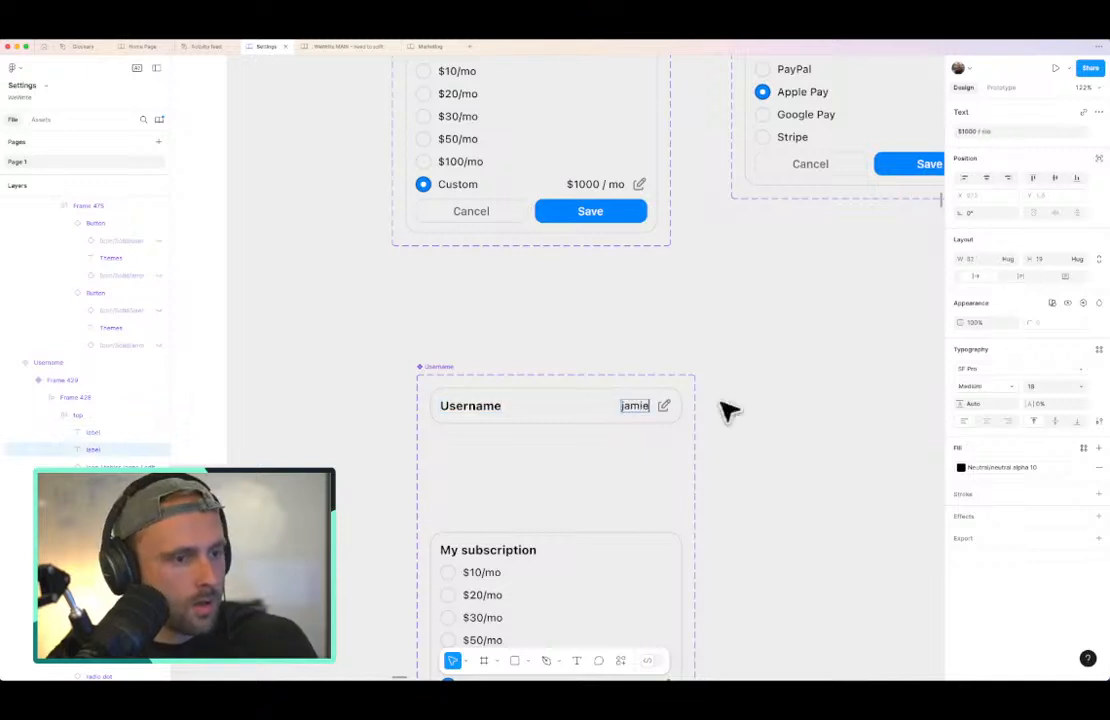
{"action": "key", "text": "Escape"}
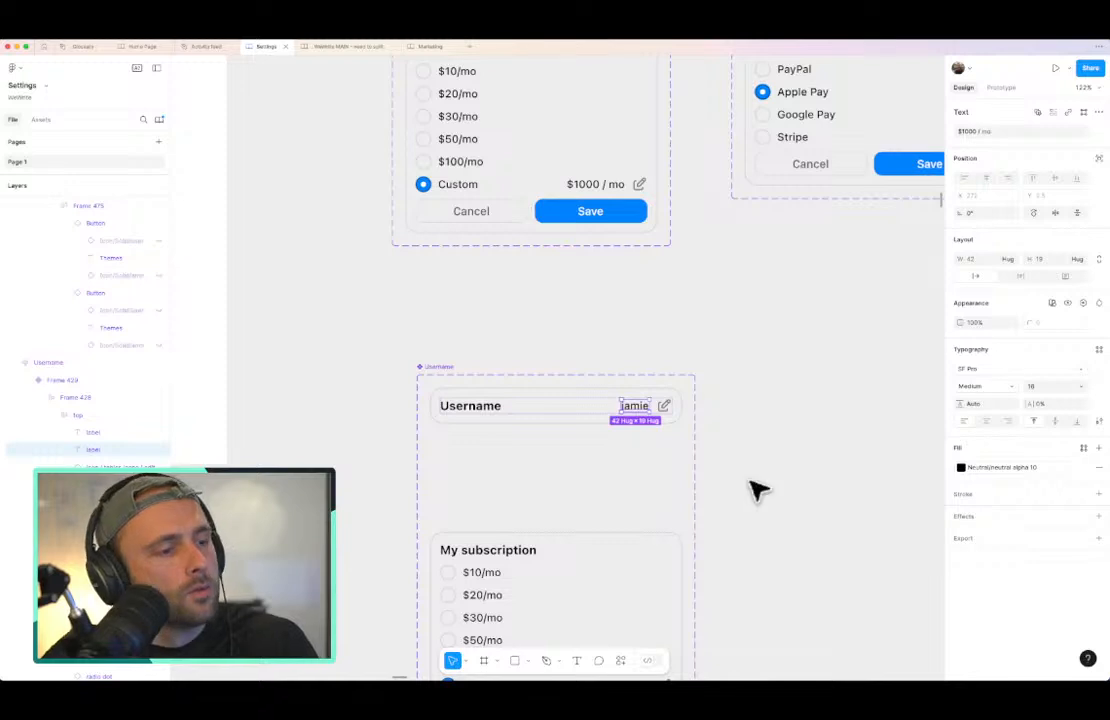
{"action": "key", "text": "Escape"}
Step: Open the component assets and browse the results of the existing button search
{"action": "scroll", "coordinate": [557, 366], "scroll_direction": "down", "scroll_amount": 1}
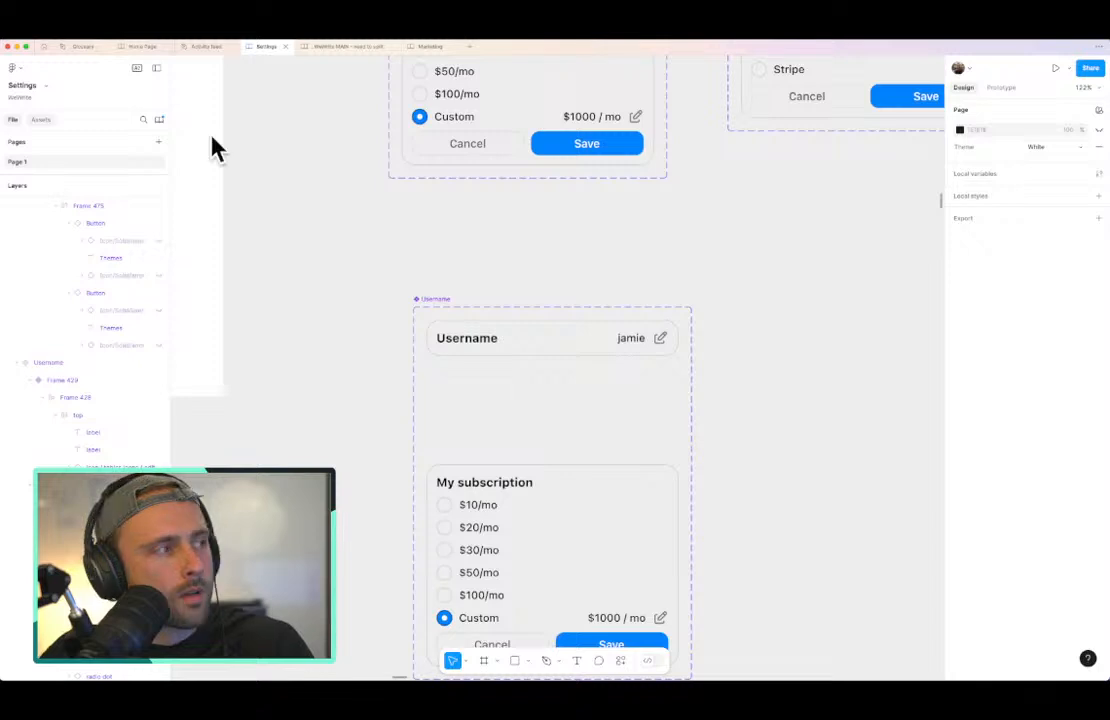
{"action": "key", "text": "alt+2"}
{"action": "scroll", "coordinate": [211, 136], "scroll_direction": "down", "scroll_amount": 1}
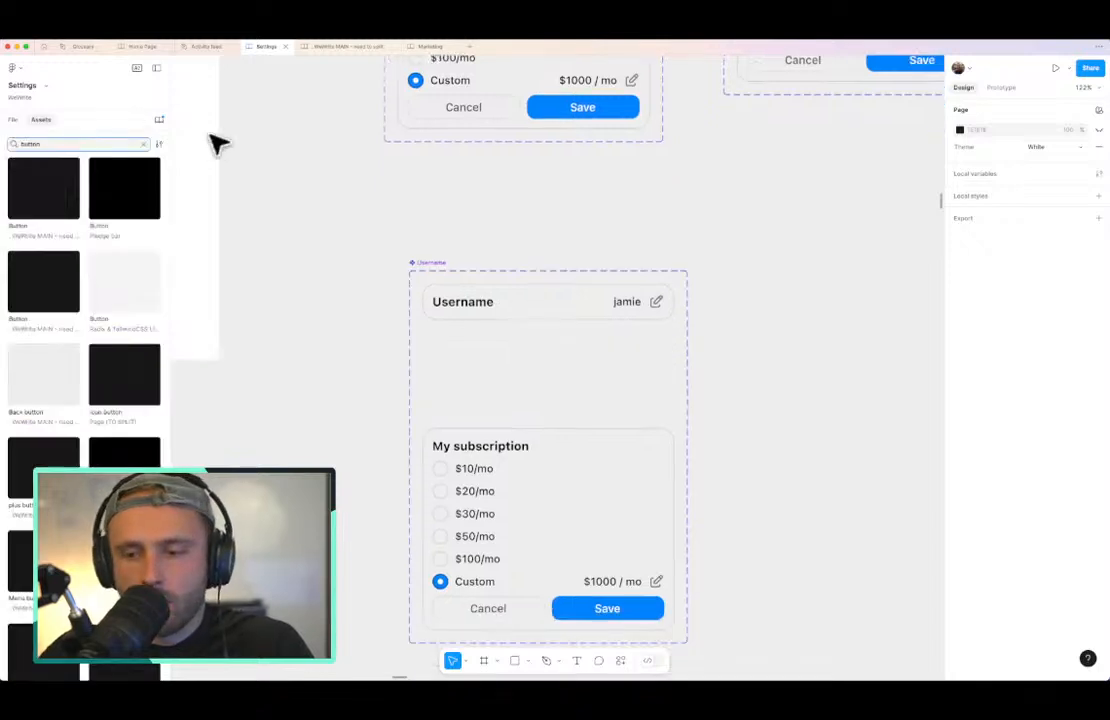
{"action": "scroll", "coordinate": [210, 133], "scroll_direction": "down", "scroll_amount": 1}
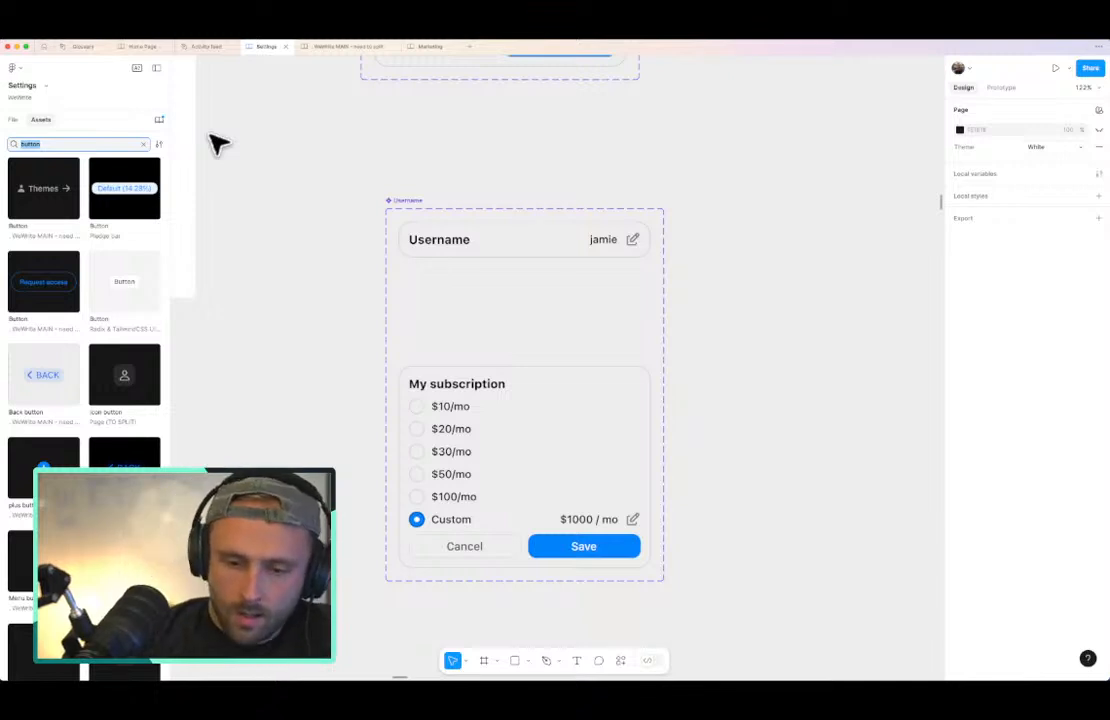
{"action": "left_click", "coordinate": [291, 192]}
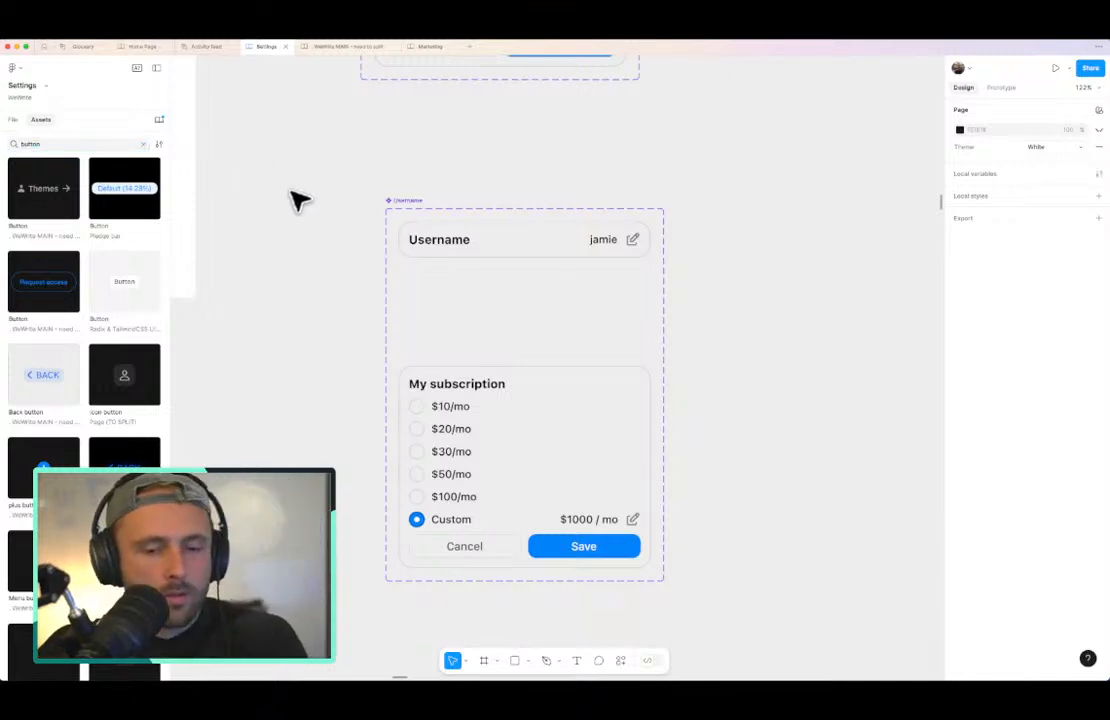
{"action": "scroll", "coordinate": [335, 262], "scroll_direction": "right", "scroll_amount": 1}
{"action": "scroll", "coordinate": [461, 389], "scroll_direction": "left", "scroll_amount": 1}
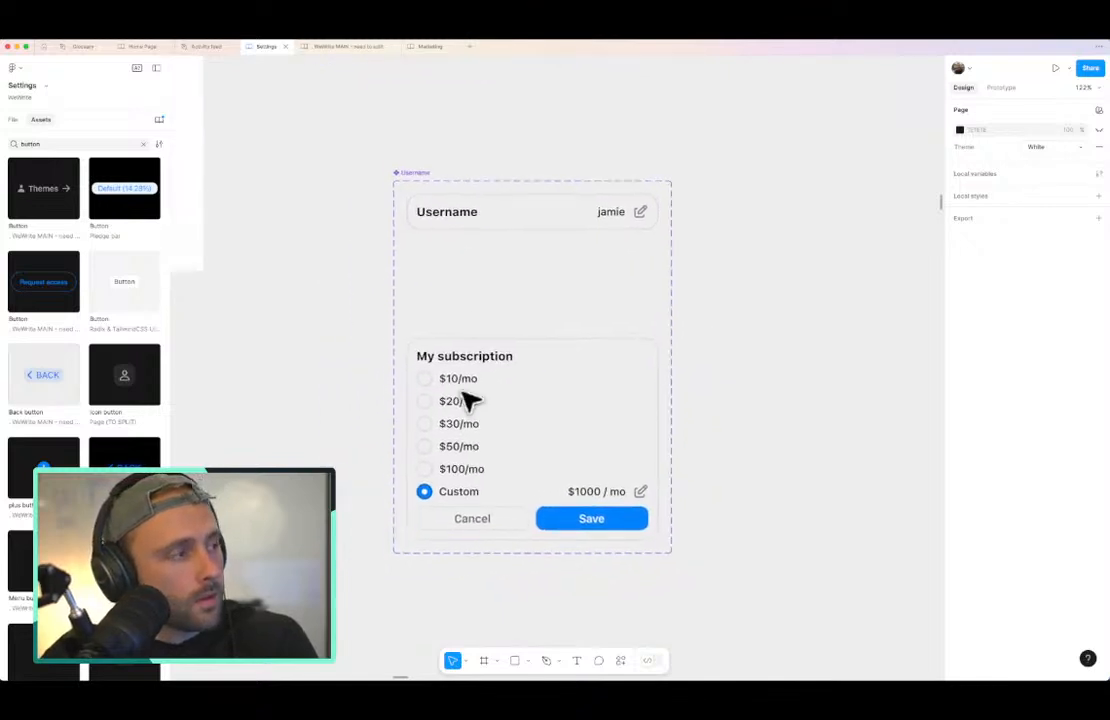
{"action": "scroll", "coordinate": [124, 360], "scroll_direction": "down", "scroll_amount": 5}
{"action": "scroll", "coordinate": [124, 358], "scroll_direction": "up", "scroll_amount": 5}
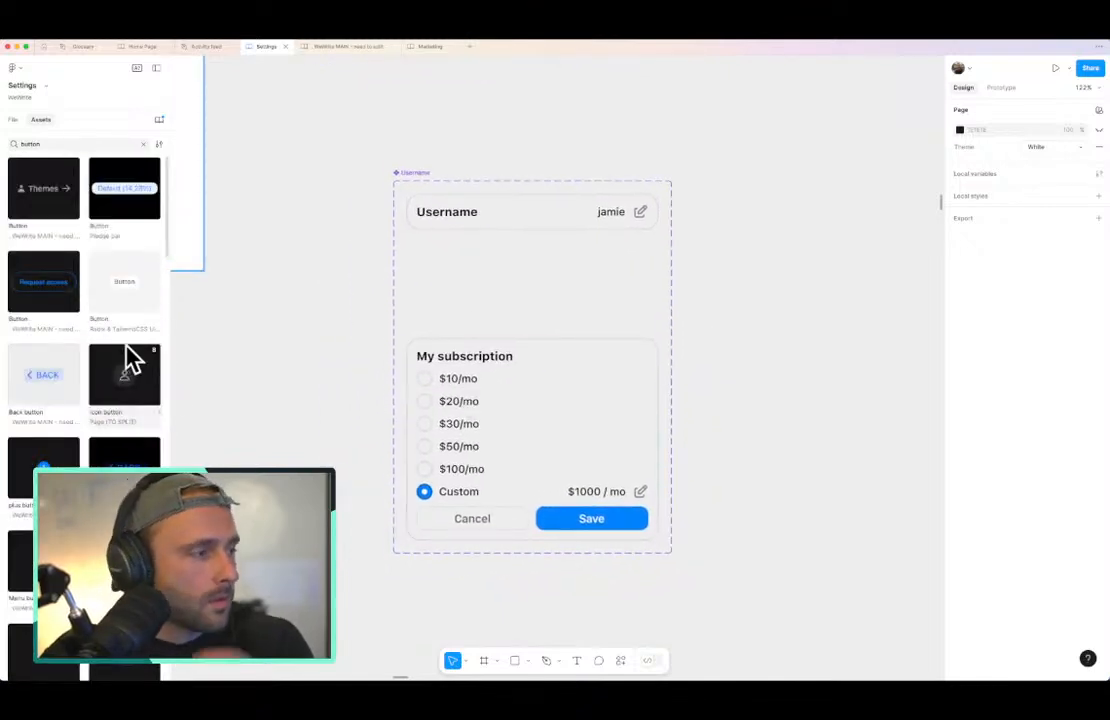
Step: Search the assets for input and insert the Input group component beneath the My subscription heading of the expanded Username variant
{"action": "left_click", "coordinate": [66, 143]}
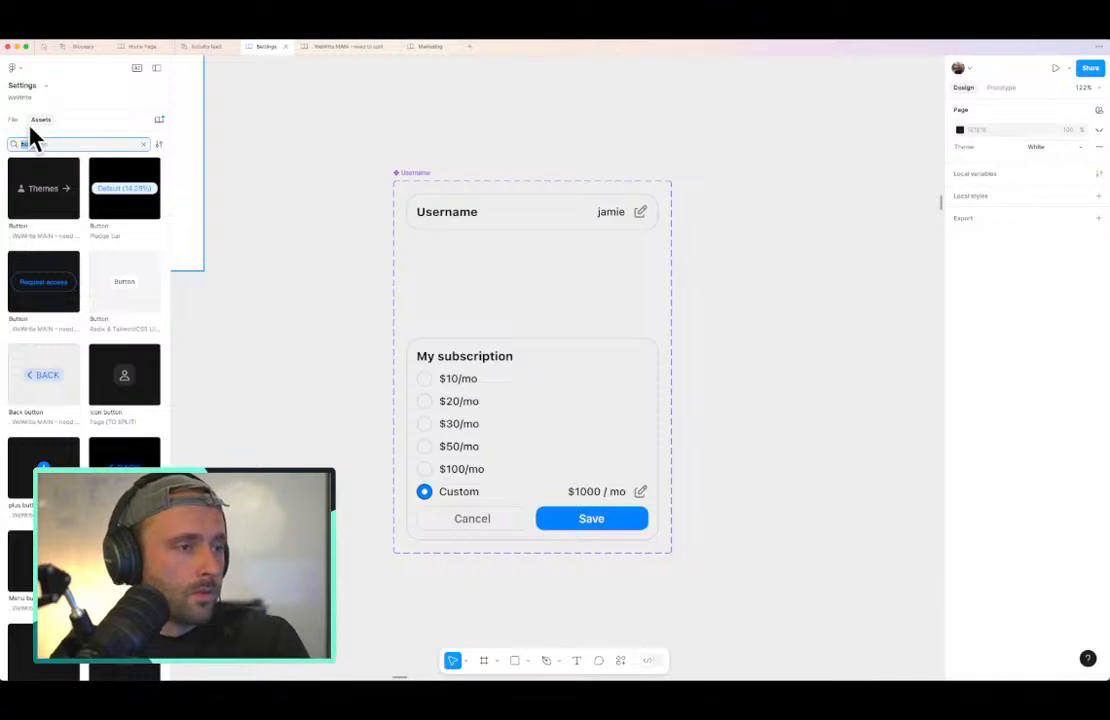
{"action": "key", "text": "BackSpace"}
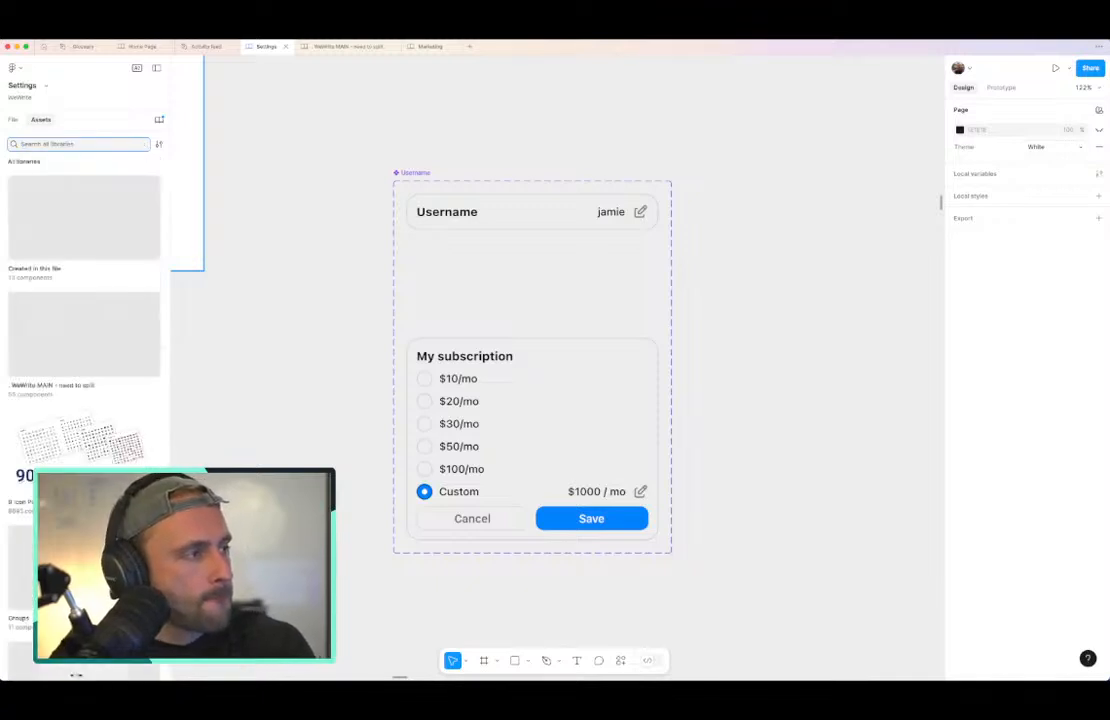
{"action": "type", "text": "input"}
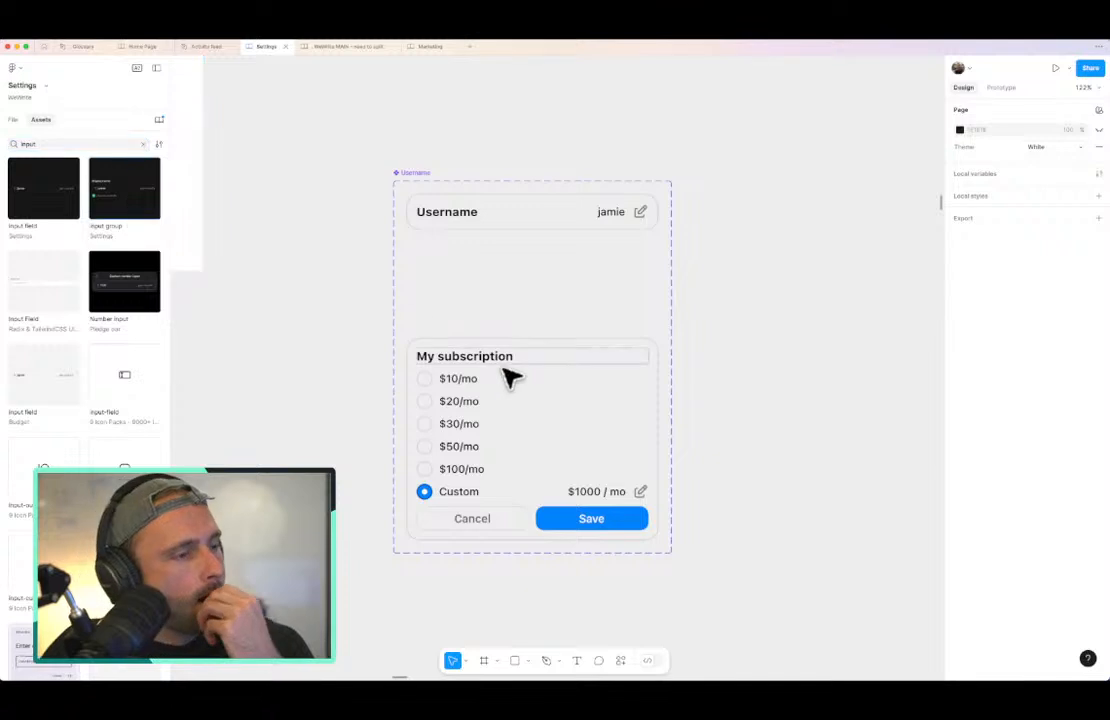
{"action": "mouse_move", "coordinate": [528, 378]}
{"action": "left_mouse_down"}
{"action": "mouse_move", "coordinate": [576, 371]}
{"action": "mouse_move", "coordinate": [555, 381]}
{"action": "mouse_move", "coordinate": [545, 366]}
{"action": "left_mouse_up"}
{"action": "left_click_drag", "start_coordinate": [678, 432], "coordinate": [570, 426]}
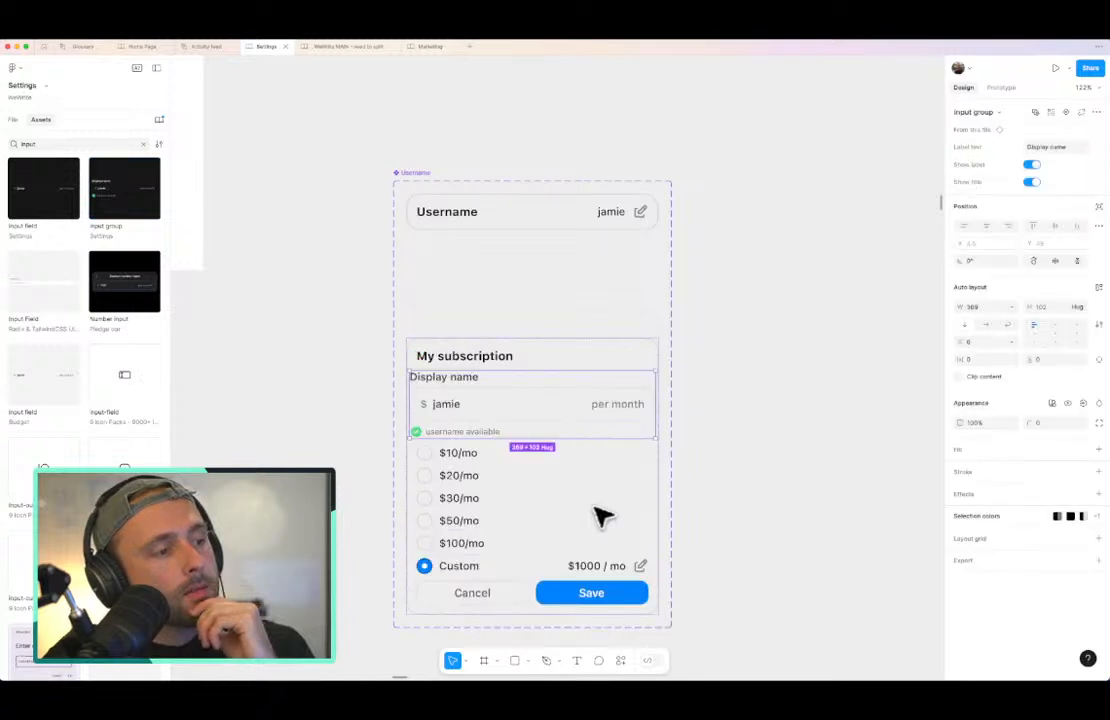
Step: Go to the Input group's main component and examine its fields and the old Account settings mockup beside it
{"action": "right_click", "coordinate": [500, 416]}
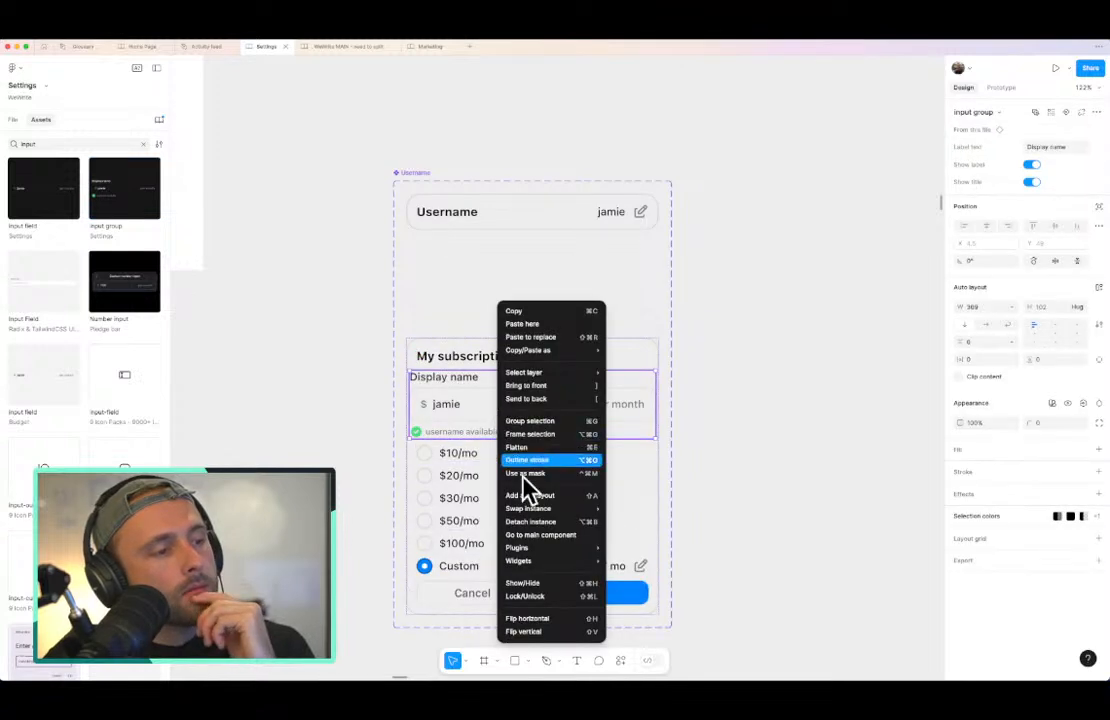
{"action": "left_click", "coordinate": [527, 536]}
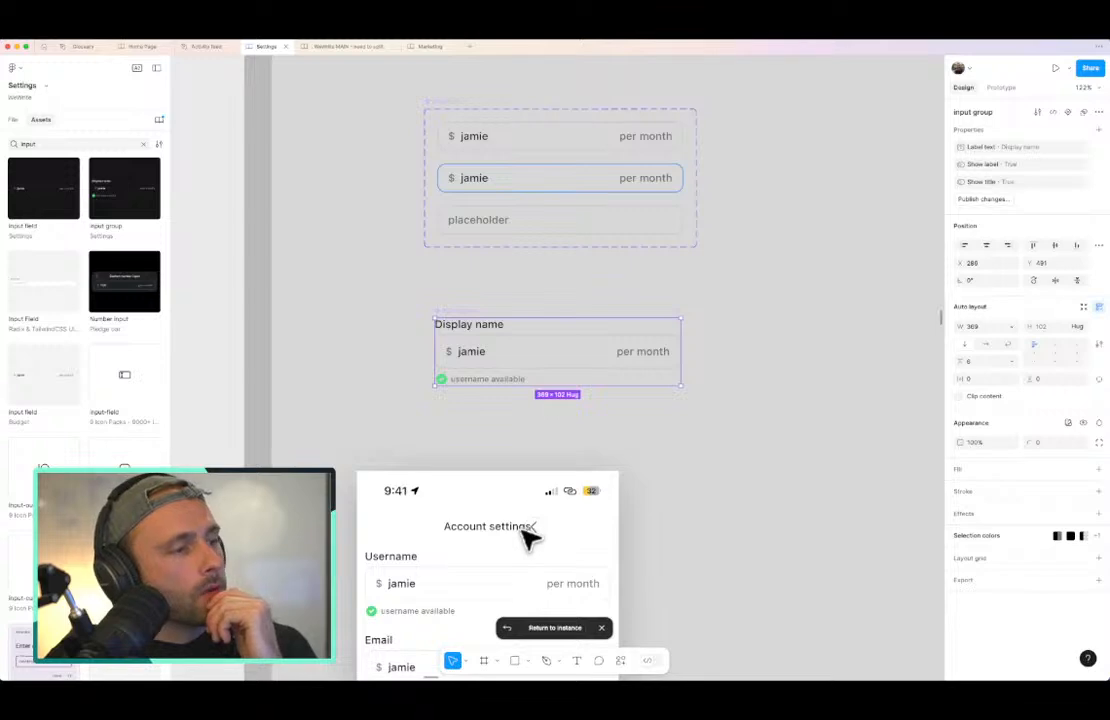
{"action": "scroll", "coordinate": [471, 359], "scroll_direction": "up", "scroll_amount": 3}
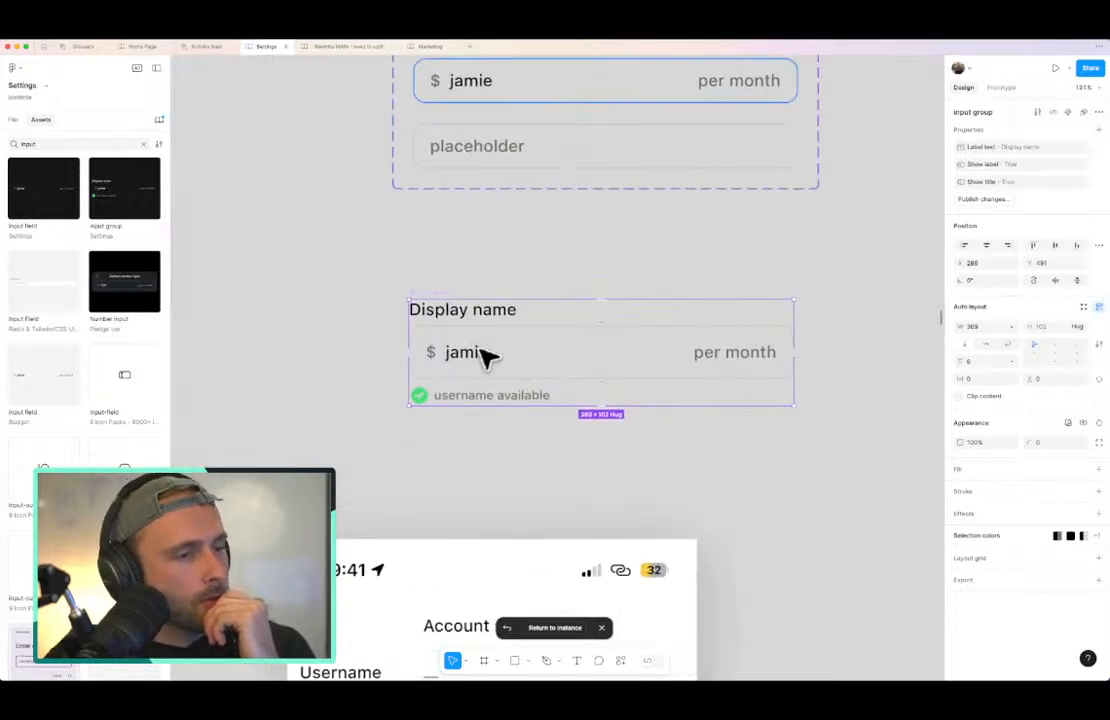
{"action": "double_click", "coordinate": [468, 358]}
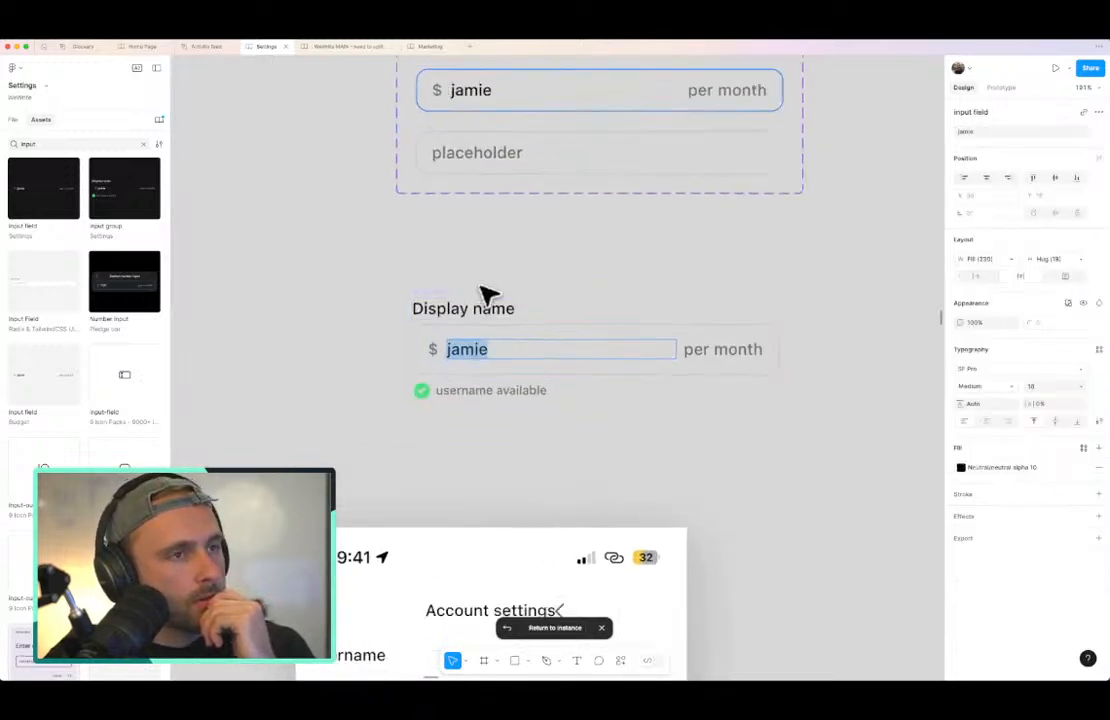
{"action": "scroll", "coordinate": [484, 295], "scroll_direction": "down", "scroll_amount": 5}
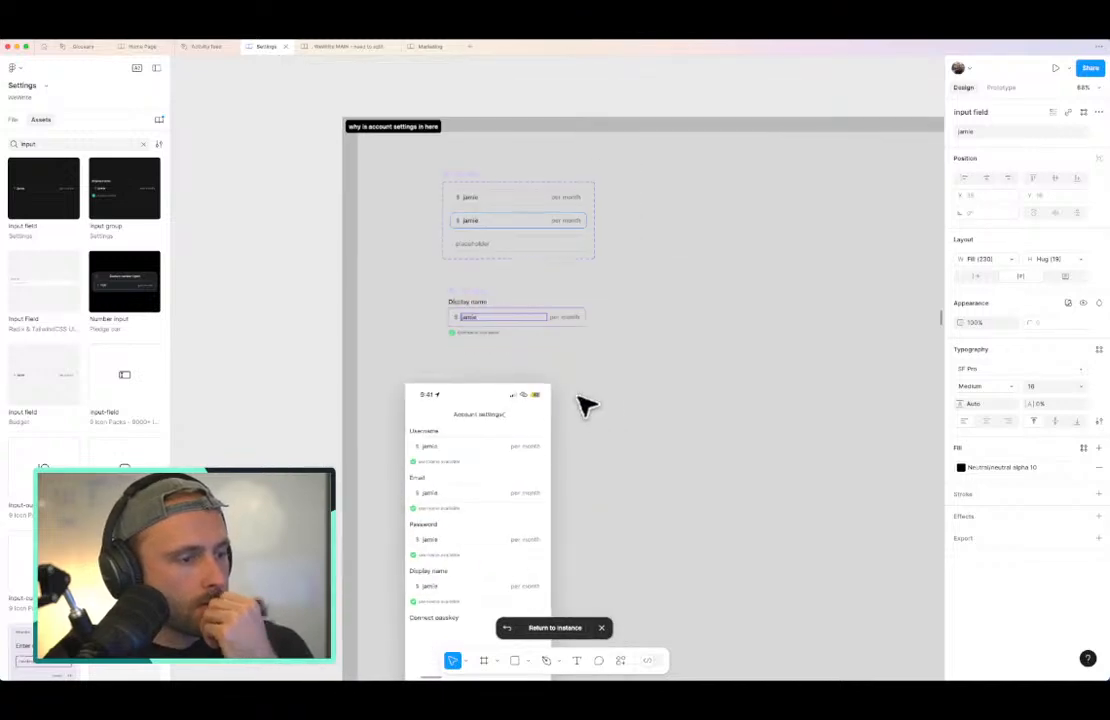
{"action": "left_click", "coordinate": [605, 397]}
{"action": "scroll", "coordinate": [607, 398], "scroll_direction": "down", "scroll_amount": 4}
{"action": "scroll", "coordinate": [497, 512], "scroll_direction": "up", "scroll_amount": 10}
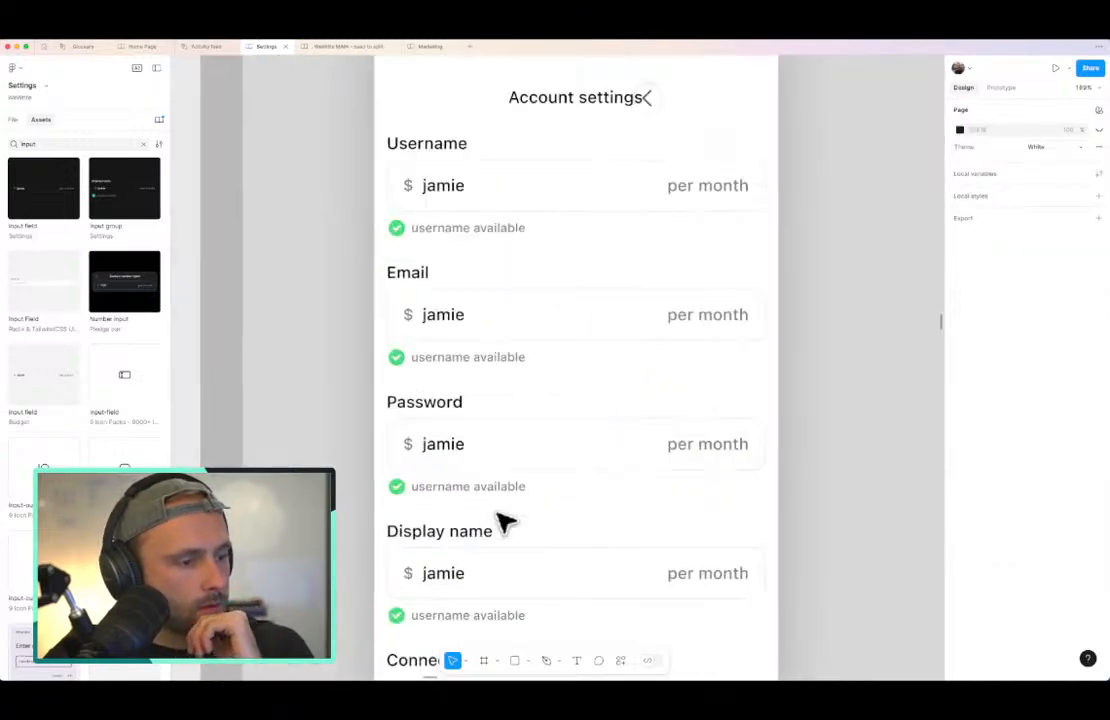
{"action": "scroll", "coordinate": [500, 520], "scroll_direction": "down", "scroll_amount": 10}
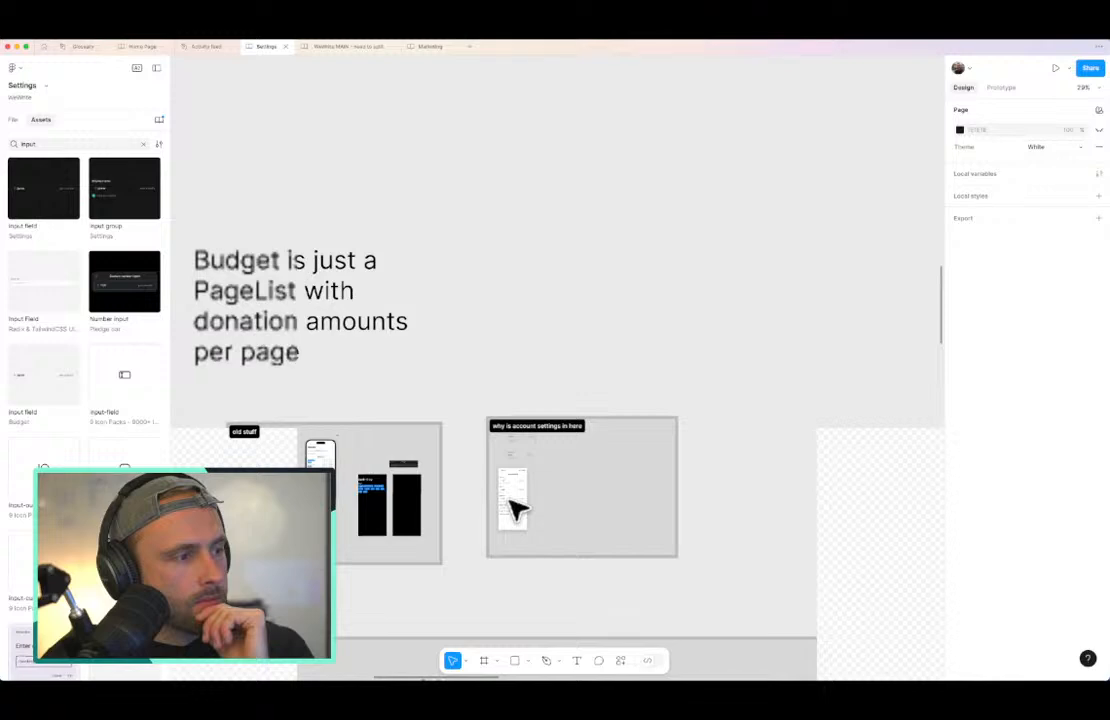
Step: Look through the Budget, Payouts and Account settings sections and the settings mockups, and examine the Username component's edit card
{"action": "scroll", "coordinate": [514, 509], "scroll_direction": "down", "scroll_amount": 8}
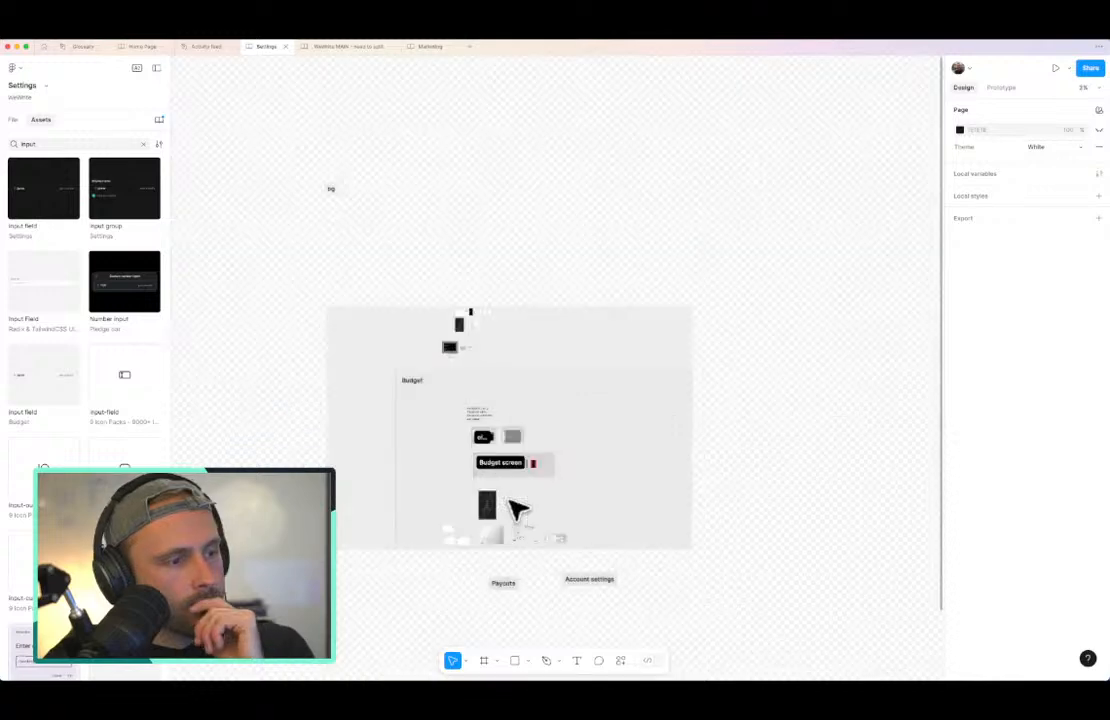
{"action": "scroll", "coordinate": [550, 471], "scroll_direction": "up", "scroll_amount": 10}
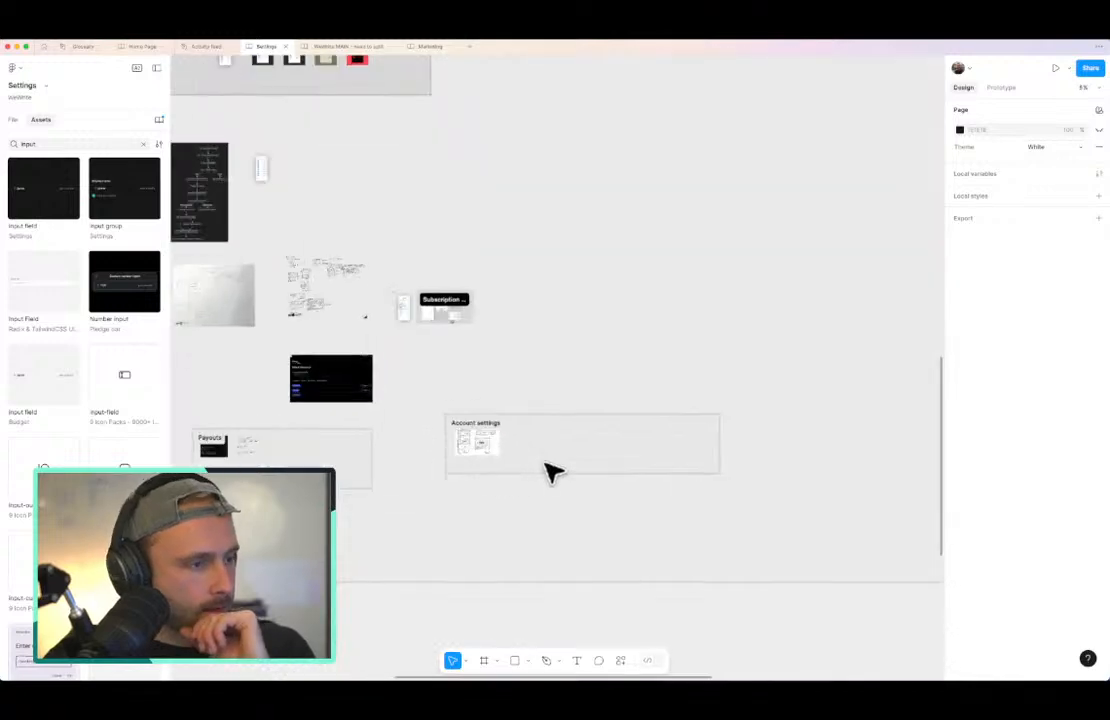
{"action": "scroll", "coordinate": [552, 471], "scroll_direction": "down", "scroll_amount": 8}
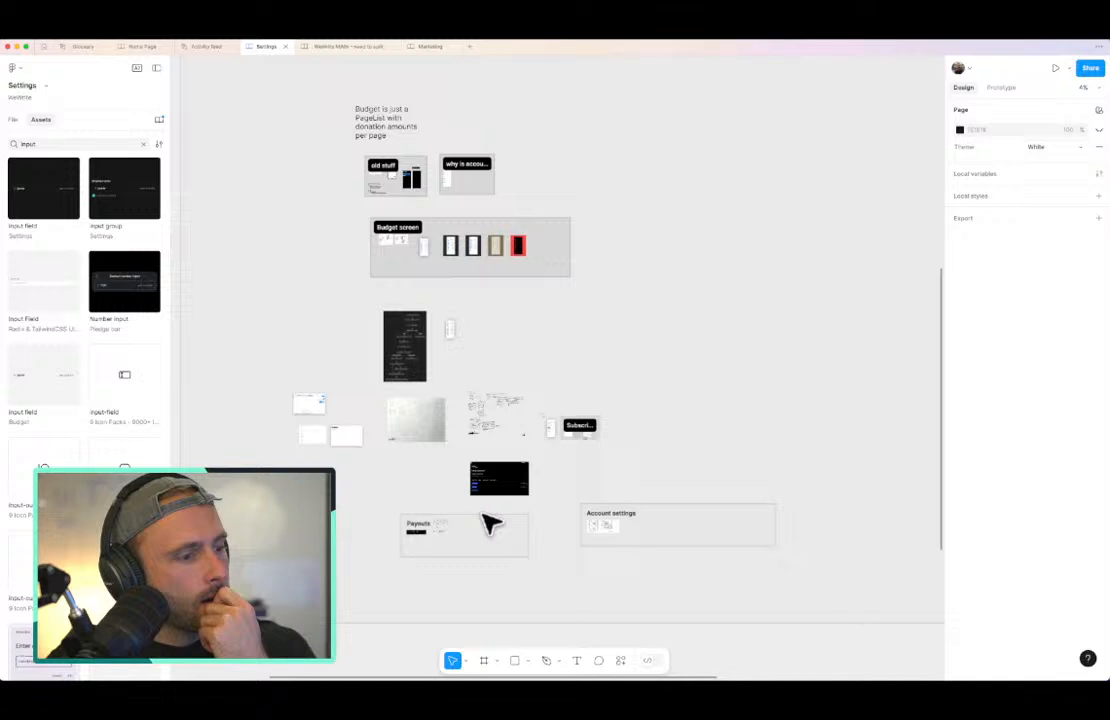
{"action": "key", "text": "alt+1"}
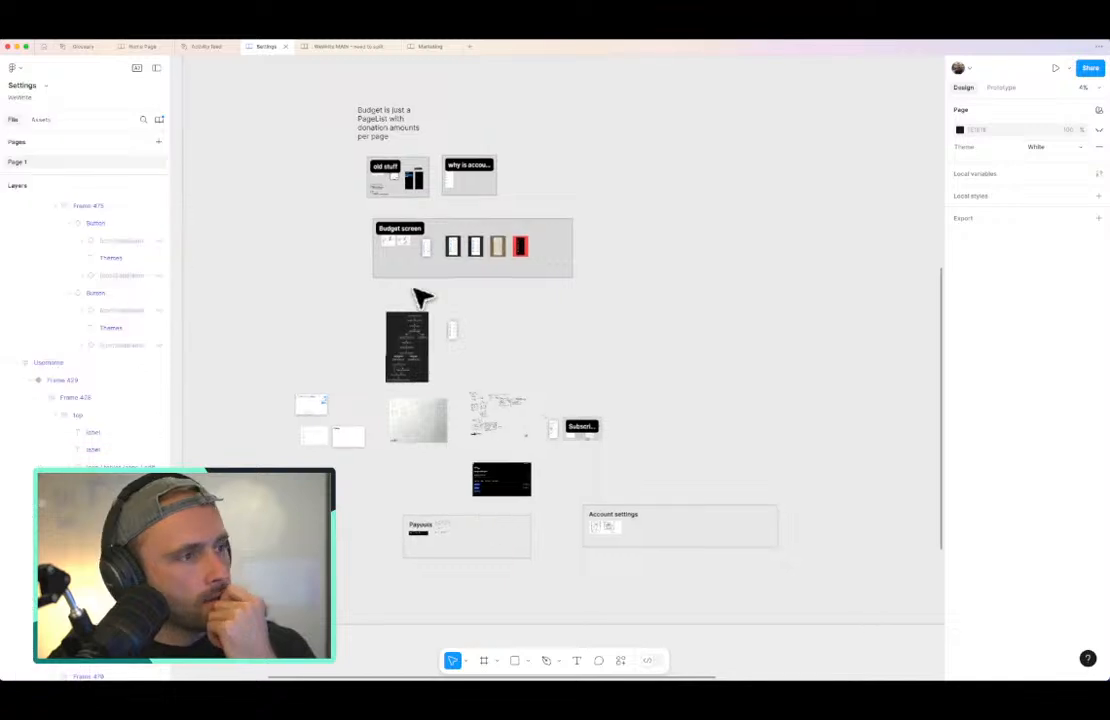
{"action": "scroll", "coordinate": [590, 505], "scroll_direction": "up", "scroll_amount": 5}
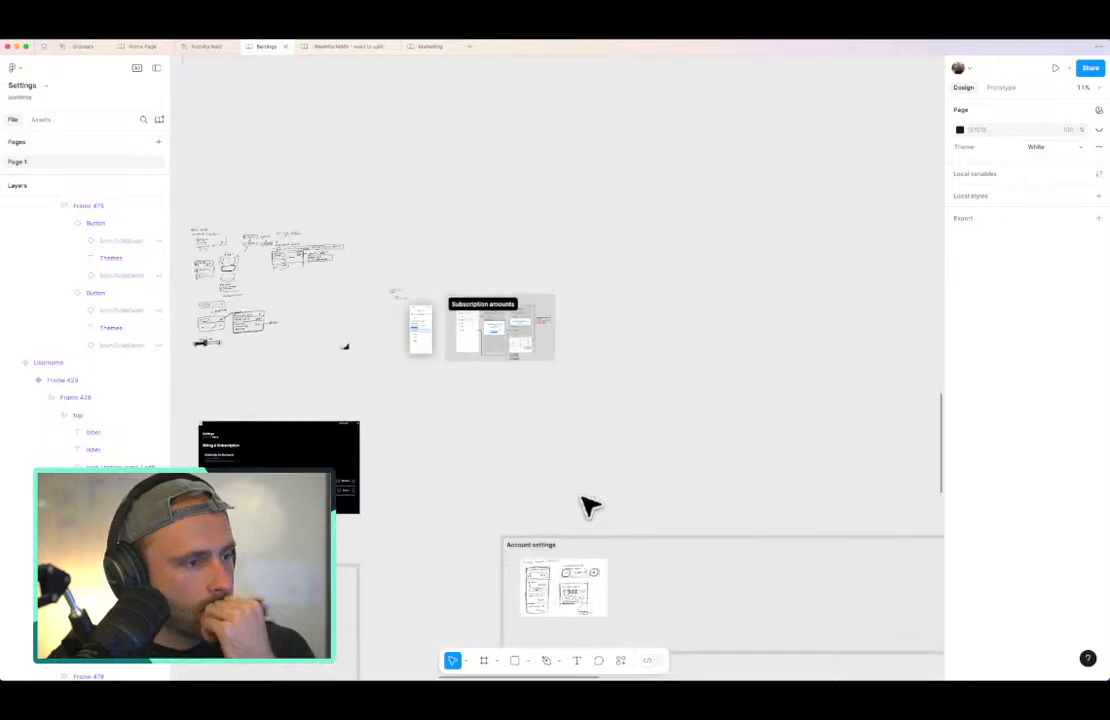
{"action": "scroll", "coordinate": [590, 505], "scroll_direction": "down", "scroll_amount": 5}
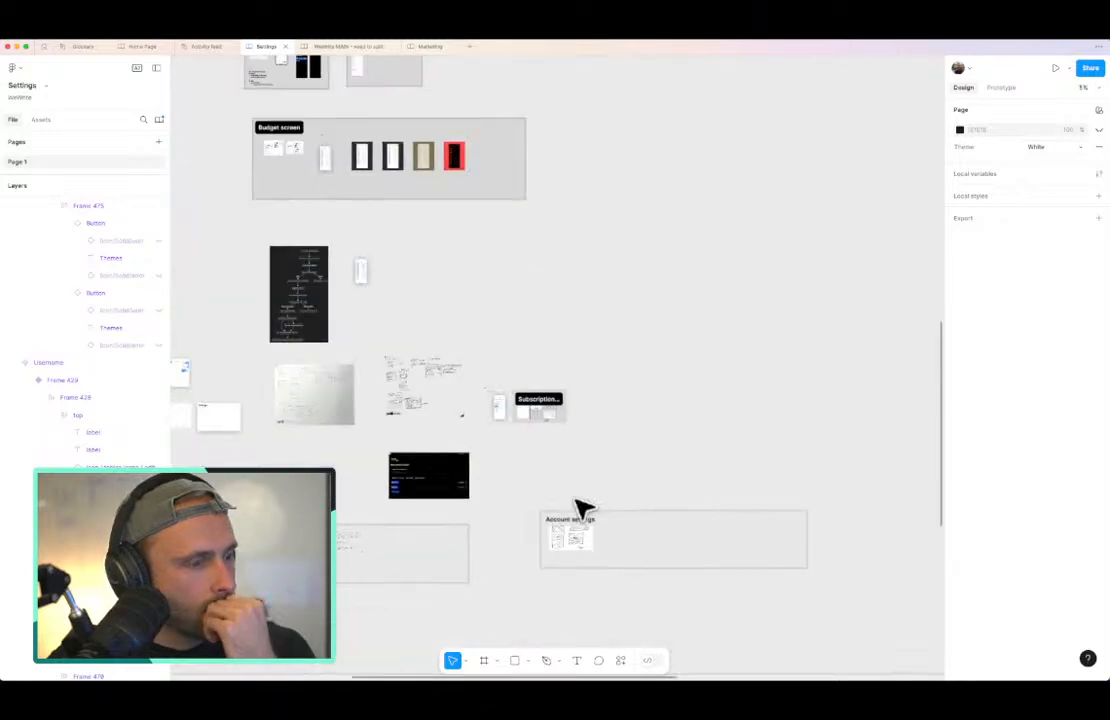
{"action": "scroll", "coordinate": [564, 529], "scroll_direction": "down", "scroll_amount": 3}
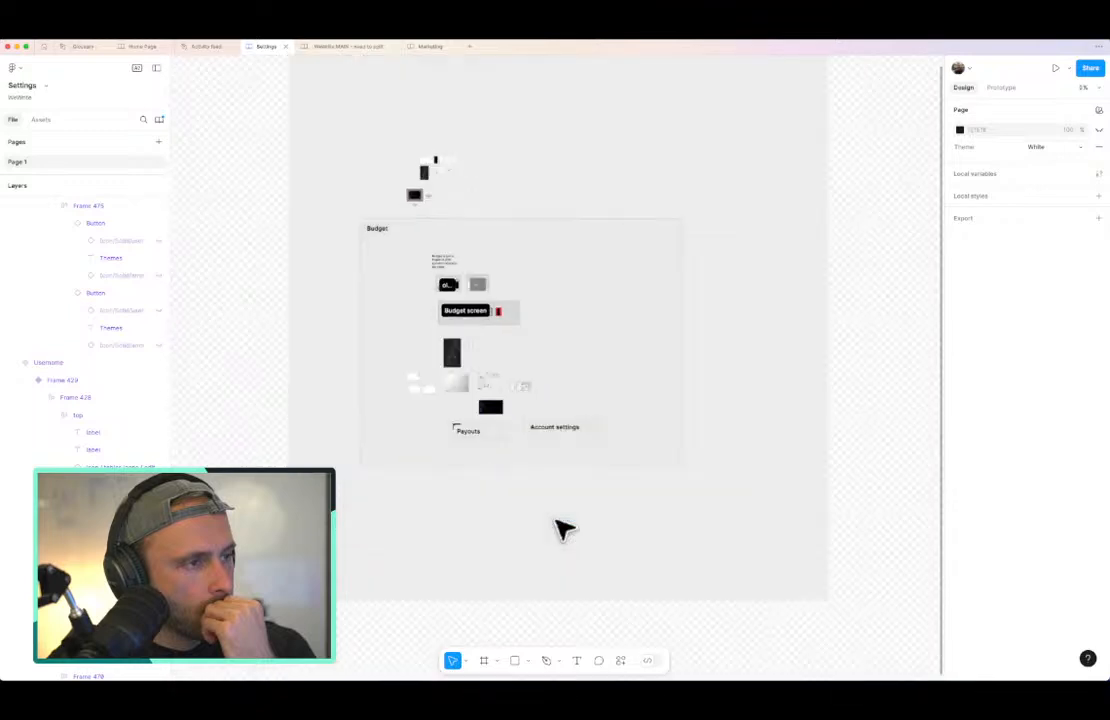
{"action": "scroll", "coordinate": [564, 529], "scroll_direction": "up", "scroll_amount": 2}
{"action": "scroll", "coordinate": [441, 297], "scroll_direction": "up", "scroll_amount": 5}
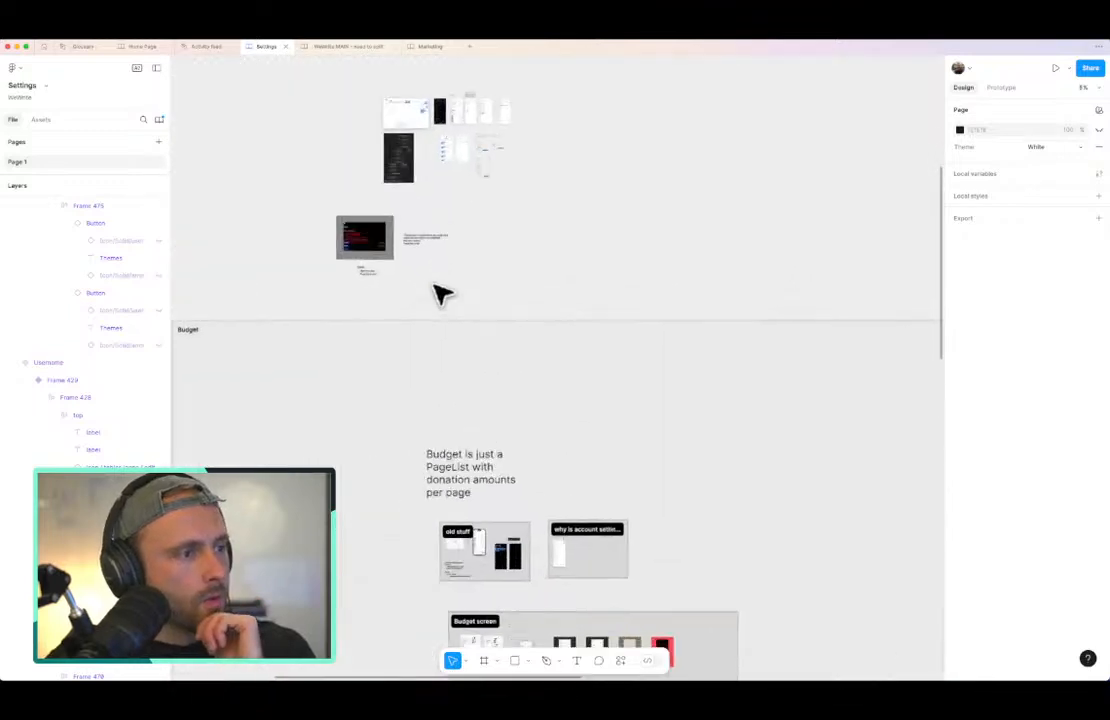
{"action": "scroll", "coordinate": [511, 288], "scroll_direction": "up", "scroll_amount": 3}
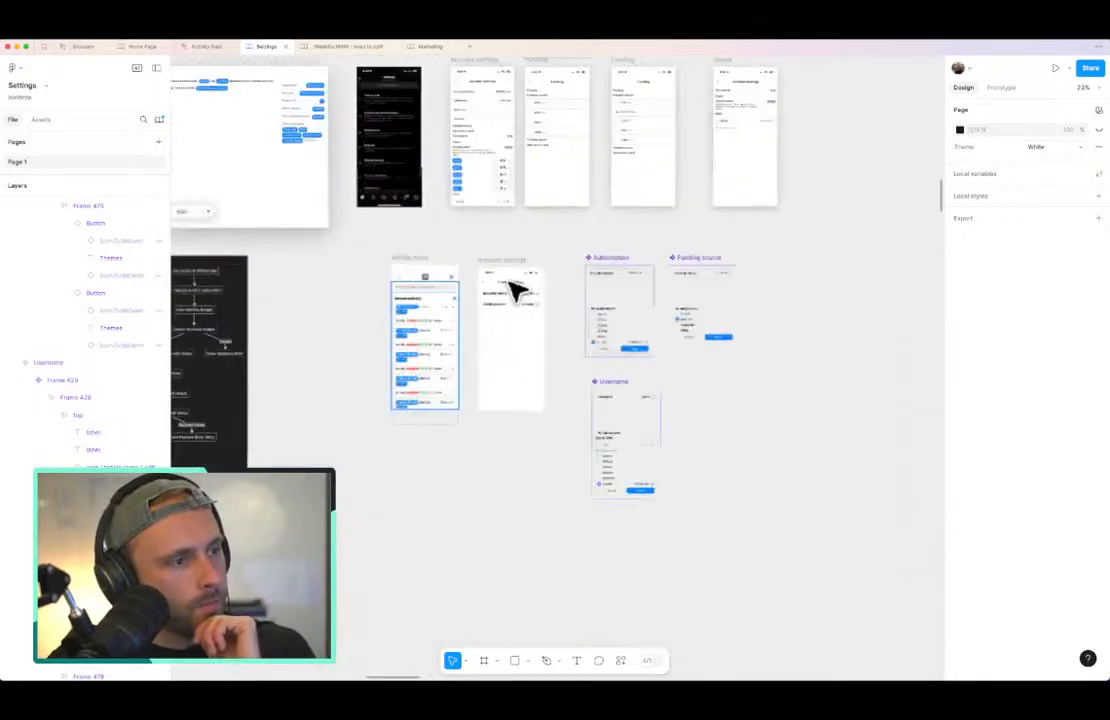
{"action": "scroll", "coordinate": [530, 292], "scroll_direction": "down", "scroll_amount": 2}
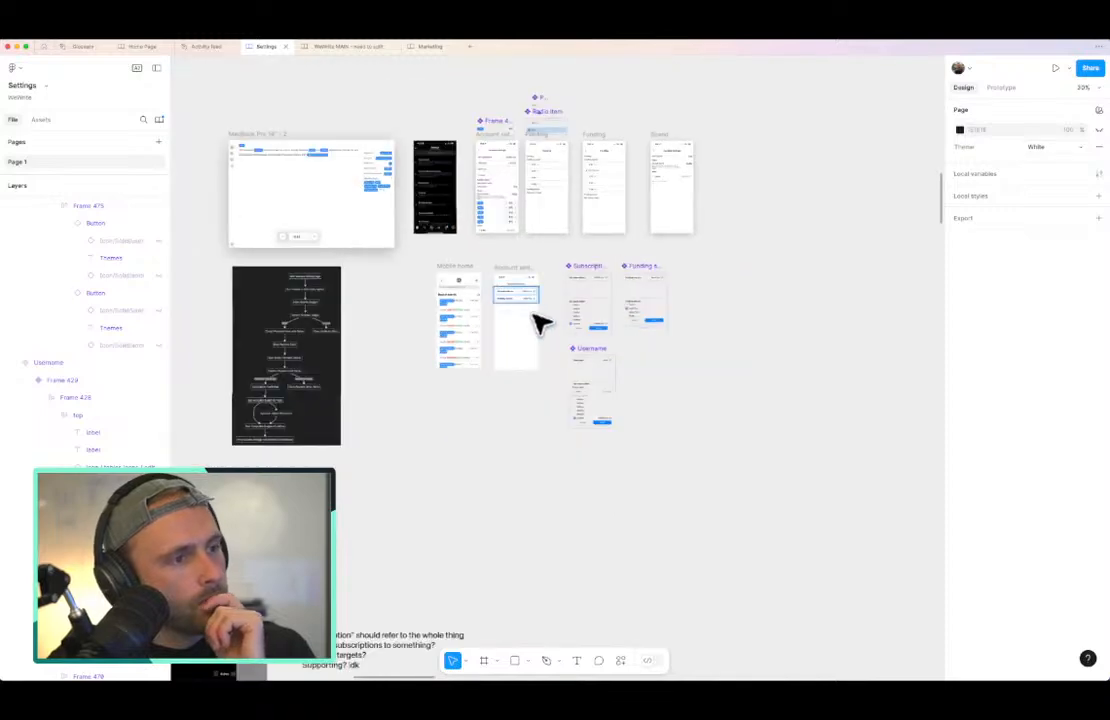
{"action": "scroll", "coordinate": [590, 352], "scroll_direction": "up", "scroll_amount": 4}
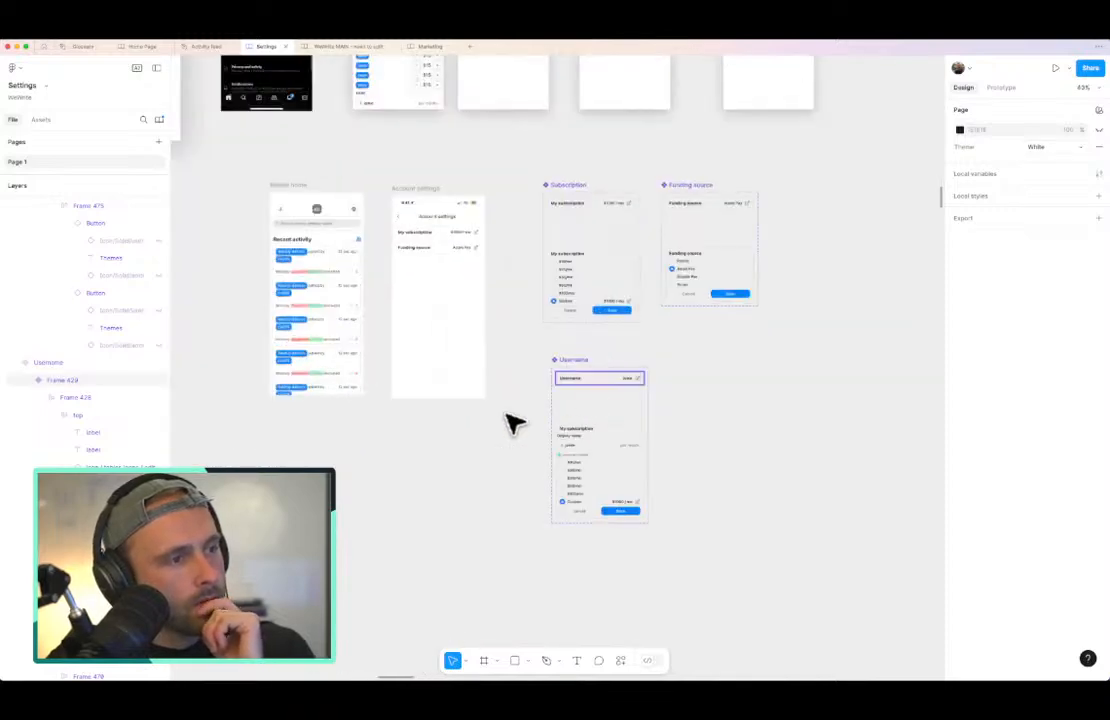
{"action": "scroll", "coordinate": [513, 421], "scroll_direction": "down", "scroll_amount": 5}
{"action": "scroll", "coordinate": [560, 435], "scroll_direction": "up", "scroll_amount": 10}
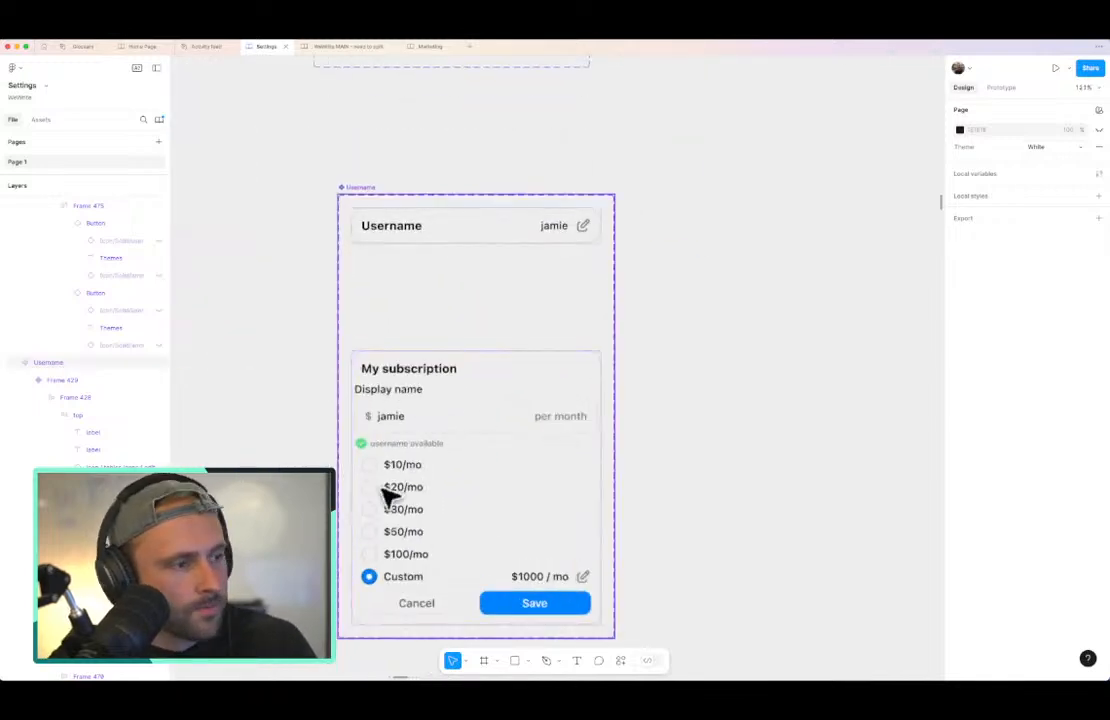
{"action": "left_click", "coordinate": [409, 445]}
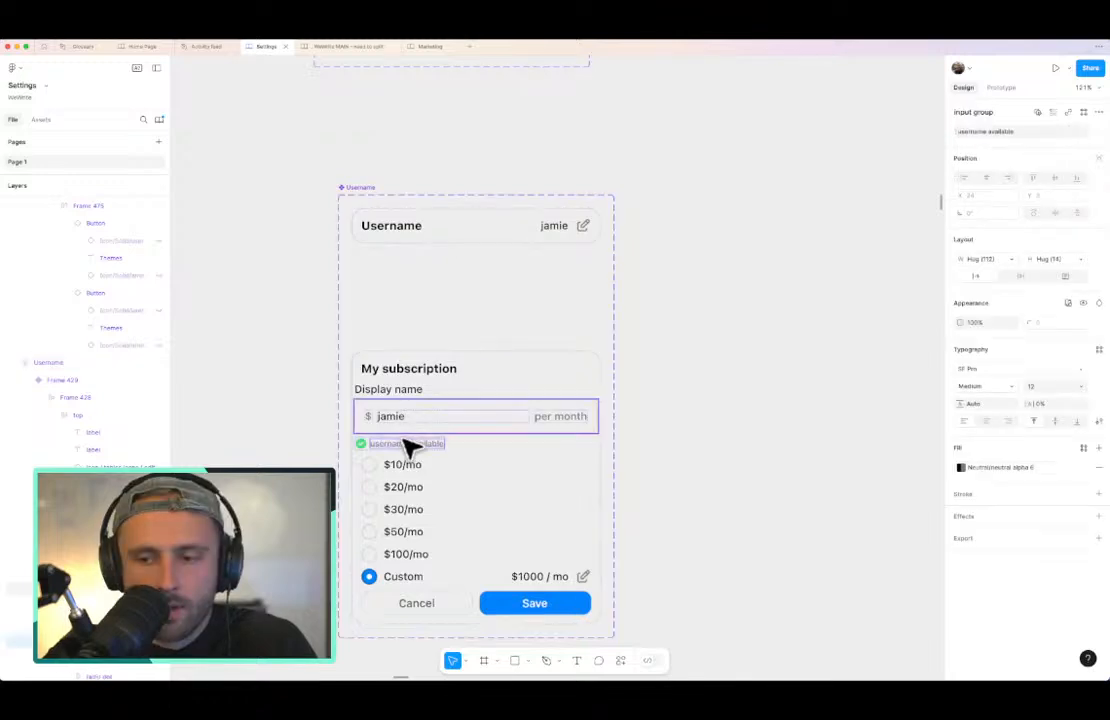
{"action": "left_click", "coordinate": [410, 446]}
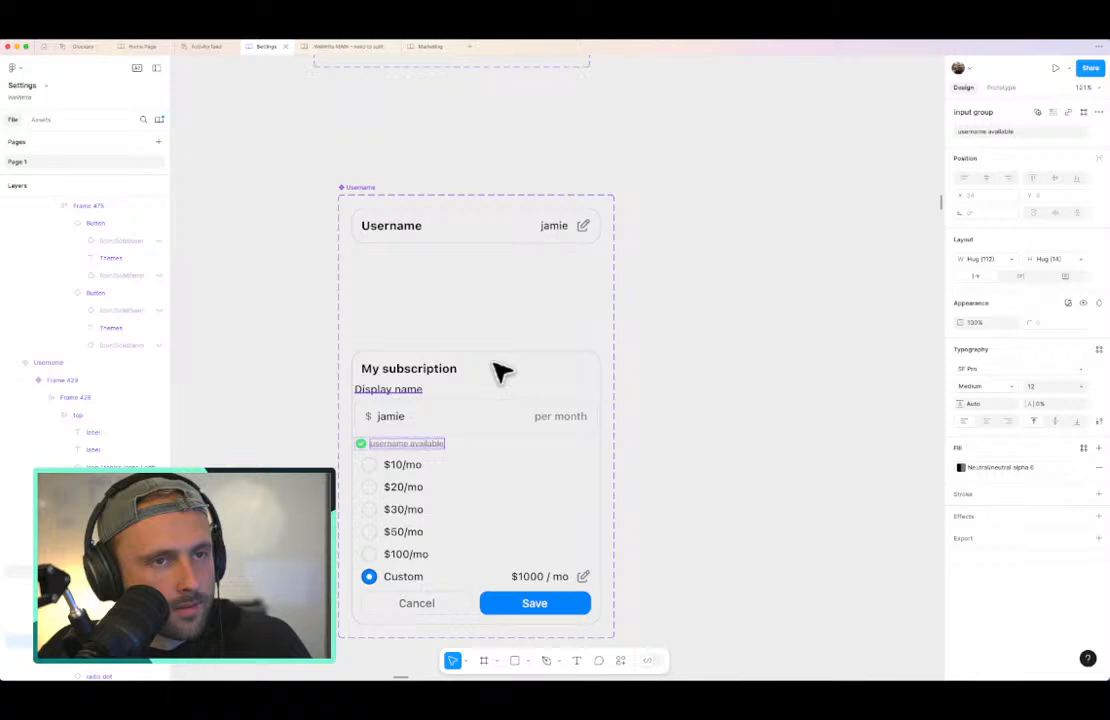
{"action": "left_click", "coordinate": [627, 410]}
{"action": "scroll", "coordinate": [627, 410], "scroll_direction": "left", "scroll_amount": 1}
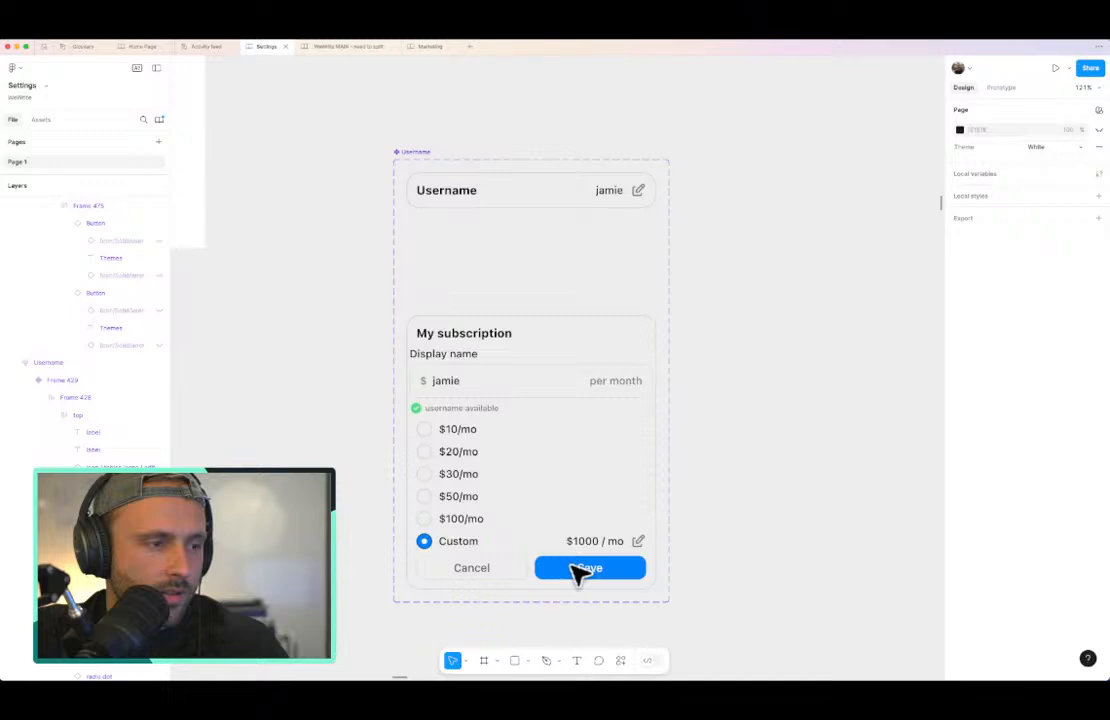
Step: Delete all the radio option rows, from $10/mo to Custom, from the Username component's edit card
{"action": "left_click", "coordinate": [463, 453], "text": "super"}
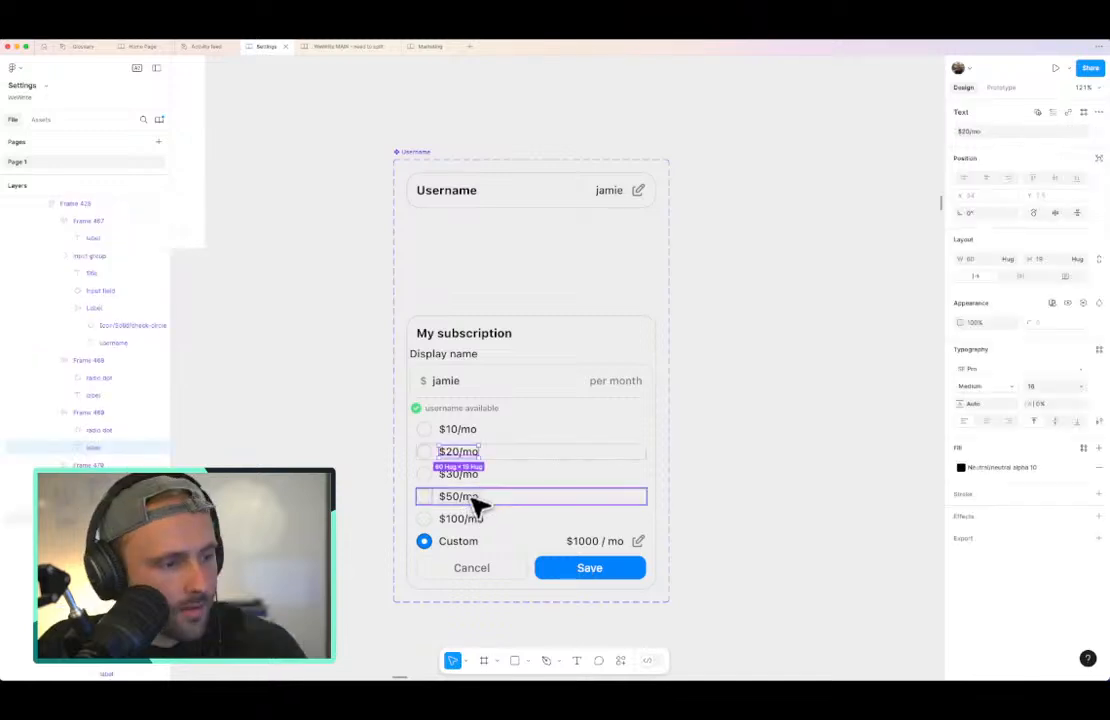
{"action": "left_click", "coordinate": [476, 500]}
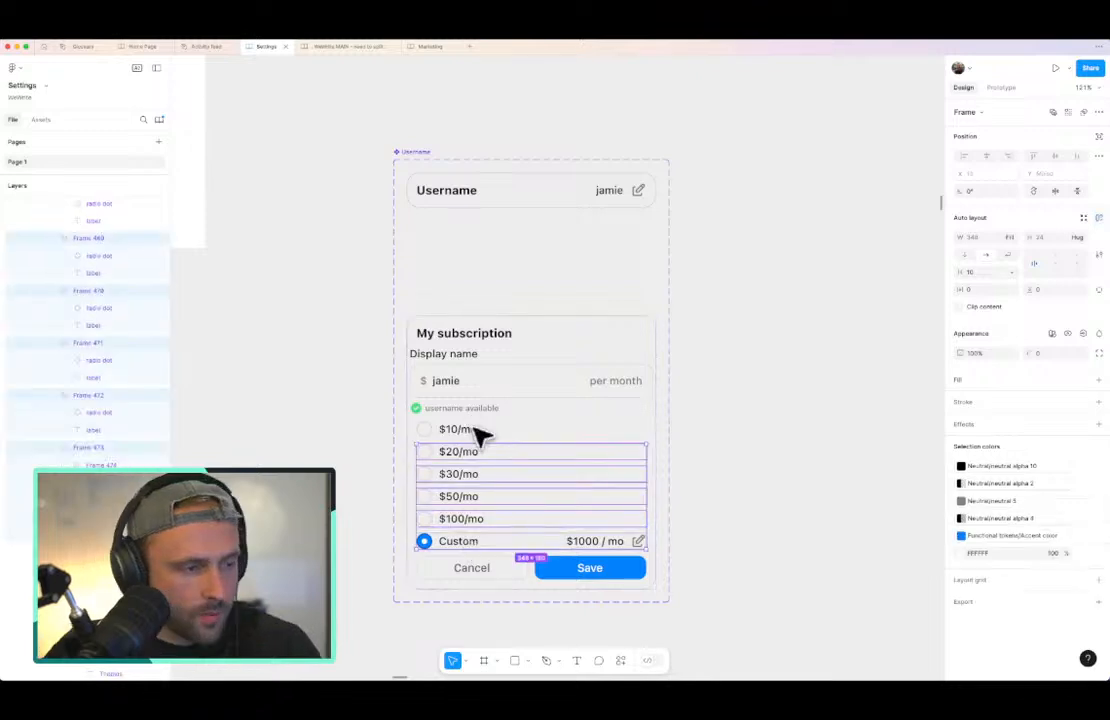
{"action": "left_click", "coordinate": [475, 428], "text": "shift"}
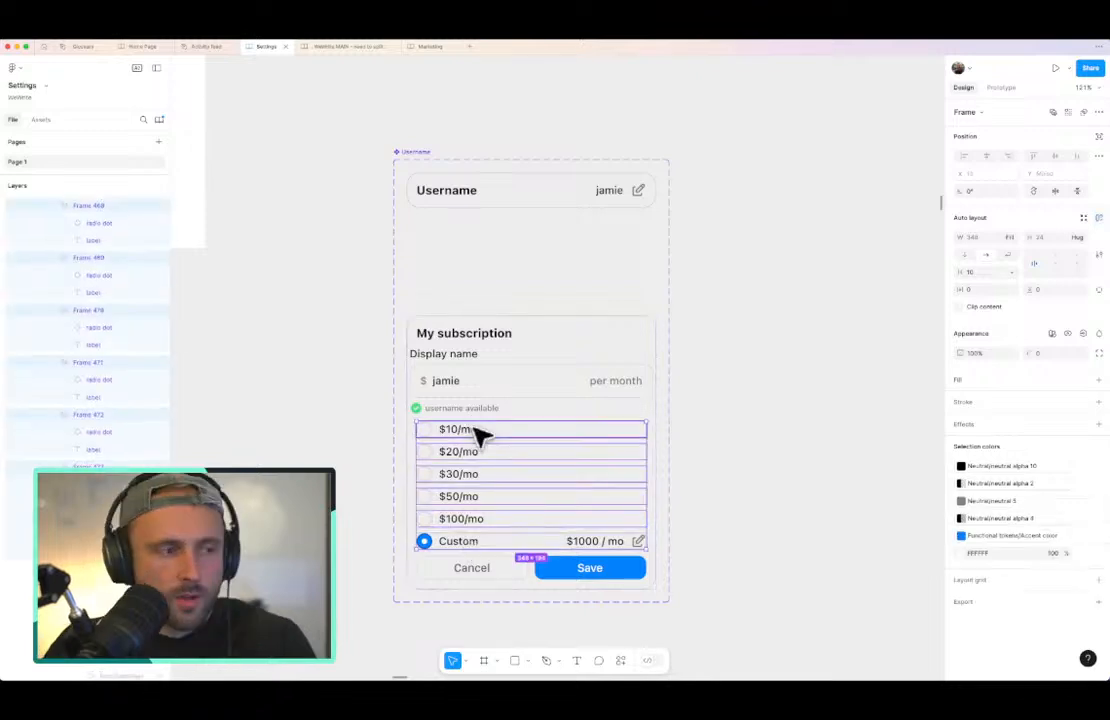
{"action": "key", "text": "Delete"}
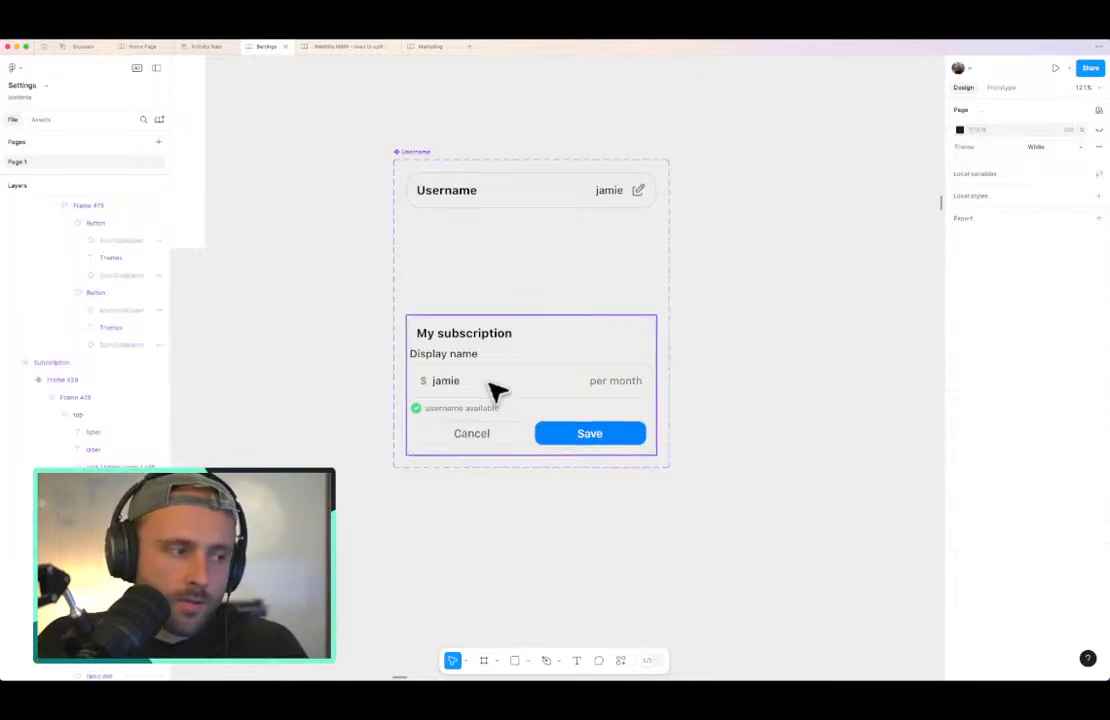
Step: Replace the edit card's "My subscription" heading with the text "Username" copied from the component's upper row
{"action": "left_click", "coordinate": [481, 337]}
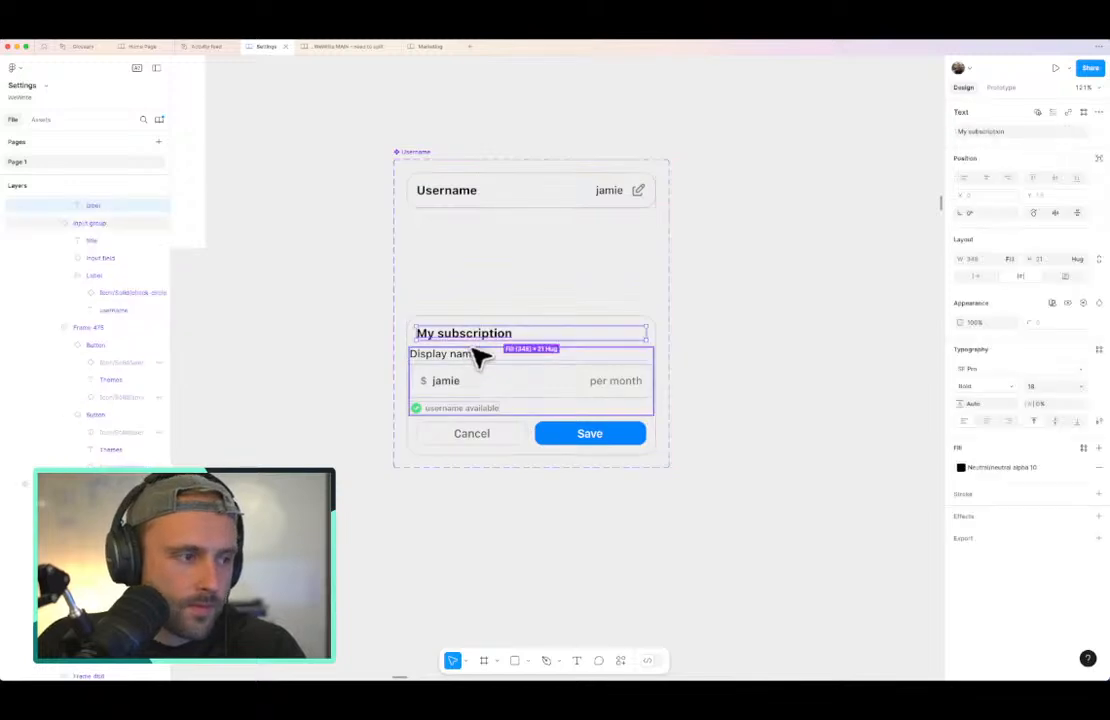
{"action": "left_click", "coordinate": [468, 195]}
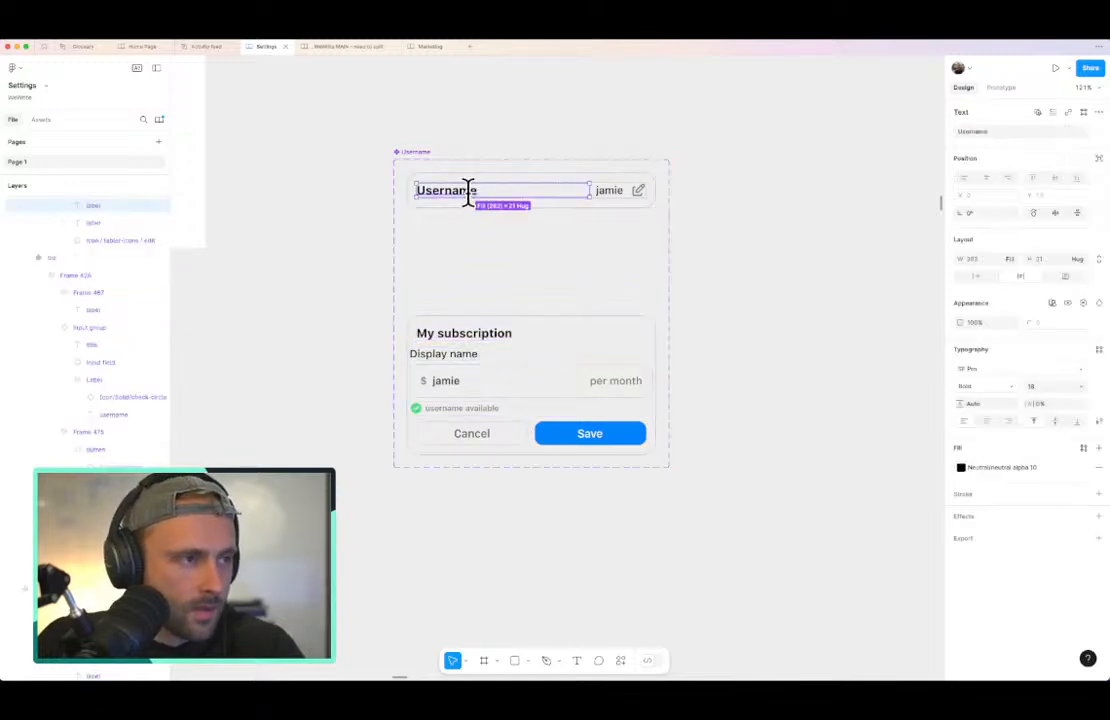
{"action": "double_click", "coordinate": [468, 192]}
{"action": "key", "text": "ctrl+c"}
{"action": "left_click", "coordinate": [456, 332]}
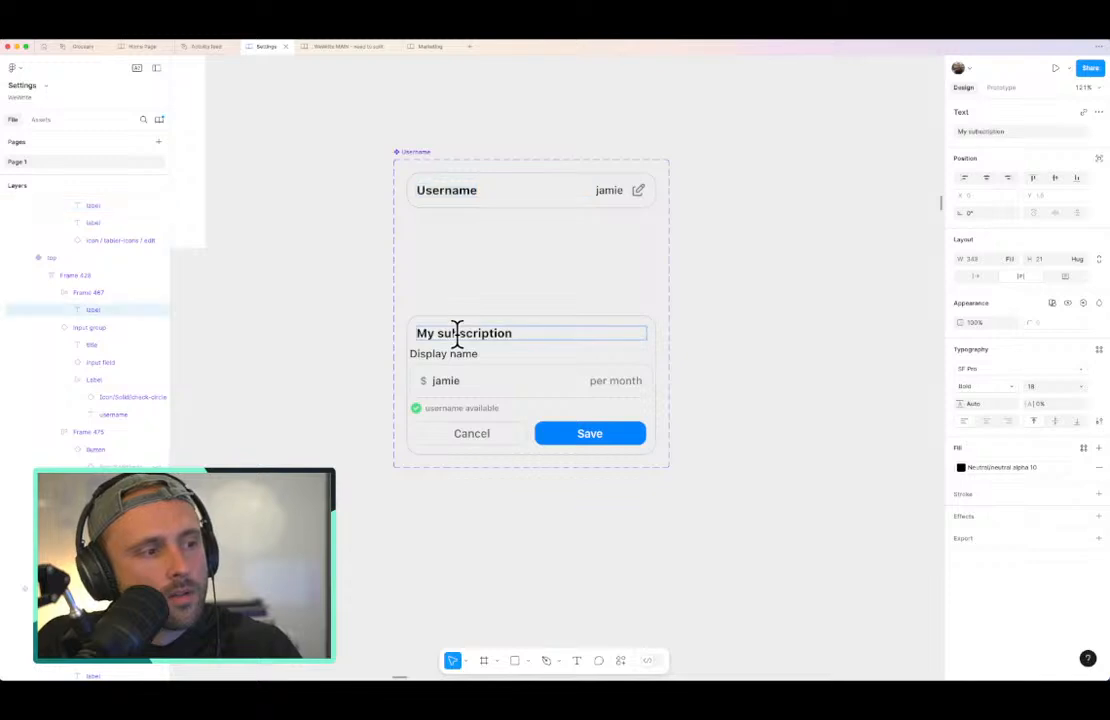
{"action": "double_click", "coordinate": [456, 333]}
{"action": "key", "text": "ctrl+v"}
{"action": "key", "text": "Escape"}
Step: Set the width of the edit card's input group to fill its container
{"action": "left_click", "coordinate": [459, 362]}
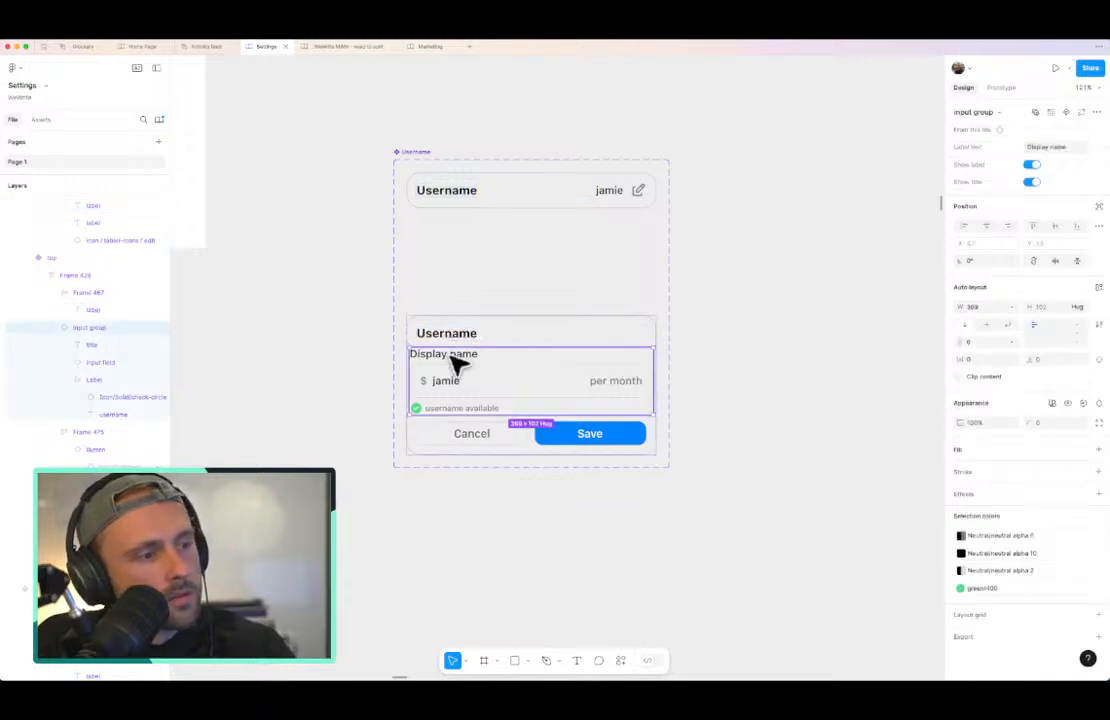
{"action": "left_click", "coordinate": [1012, 308]}
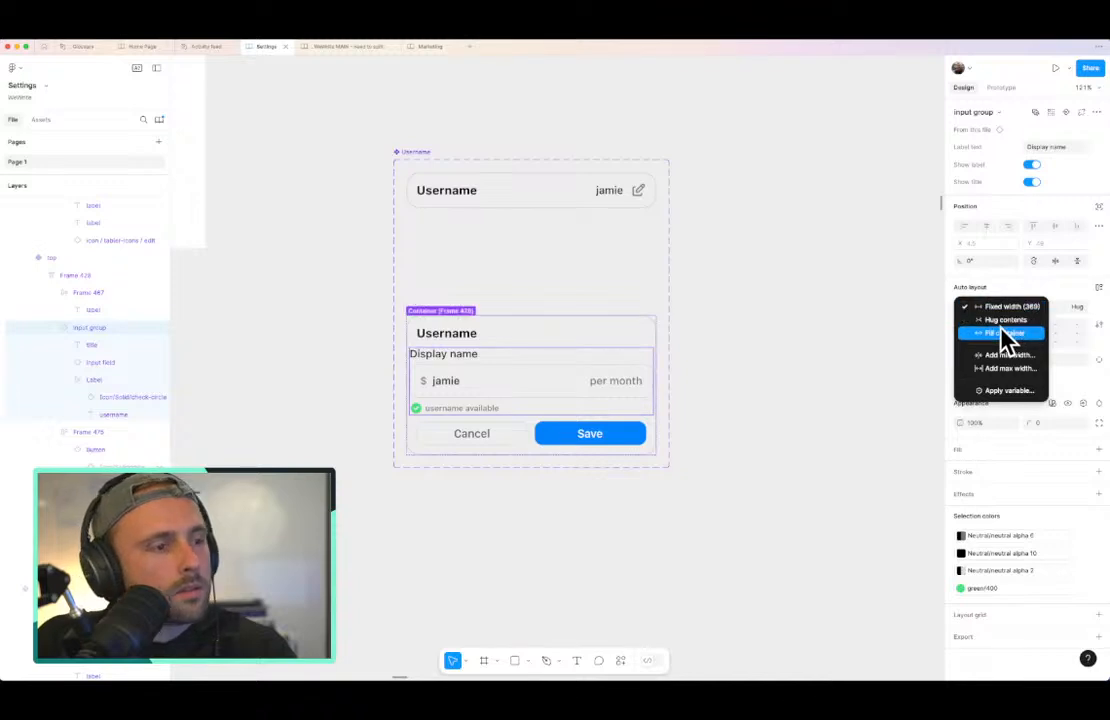
{"action": "left_click", "coordinate": [978, 332]}
Step: Hide the "Display name" title of the input group, and toggle its label off and back on
{"action": "left_click", "coordinate": [530, 394]}
{"action": "scroll", "coordinate": [510, 405], "scroll_direction": "up", "scroll_amount": 2}
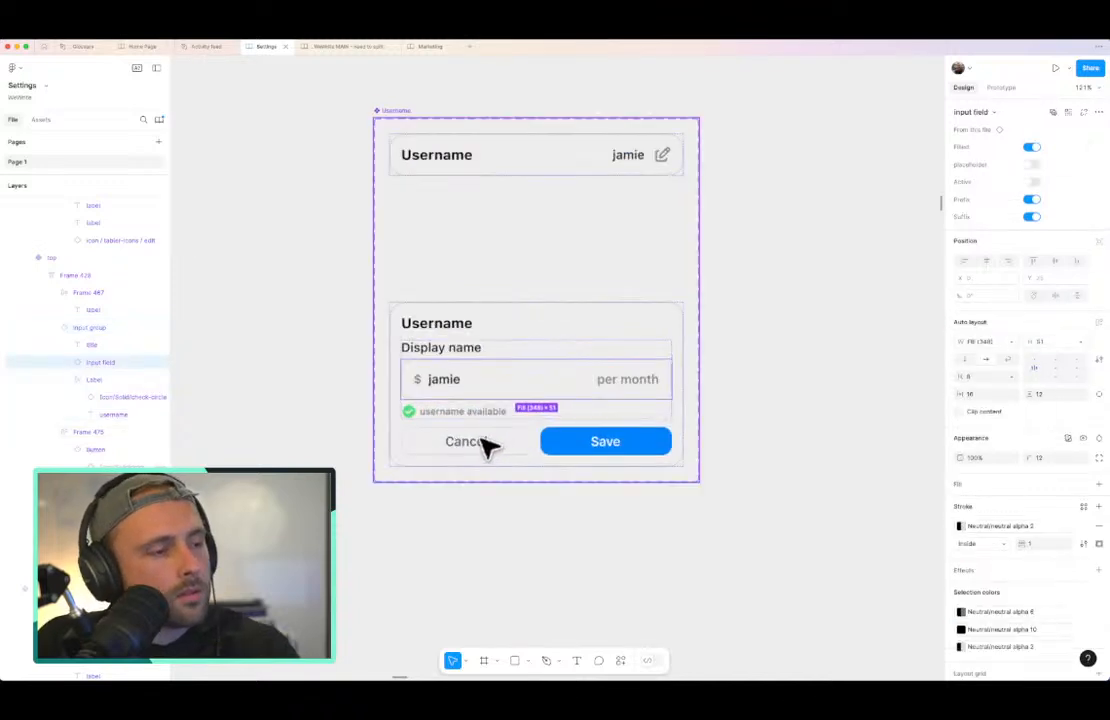
{"action": "left_click", "coordinate": [552, 386]}
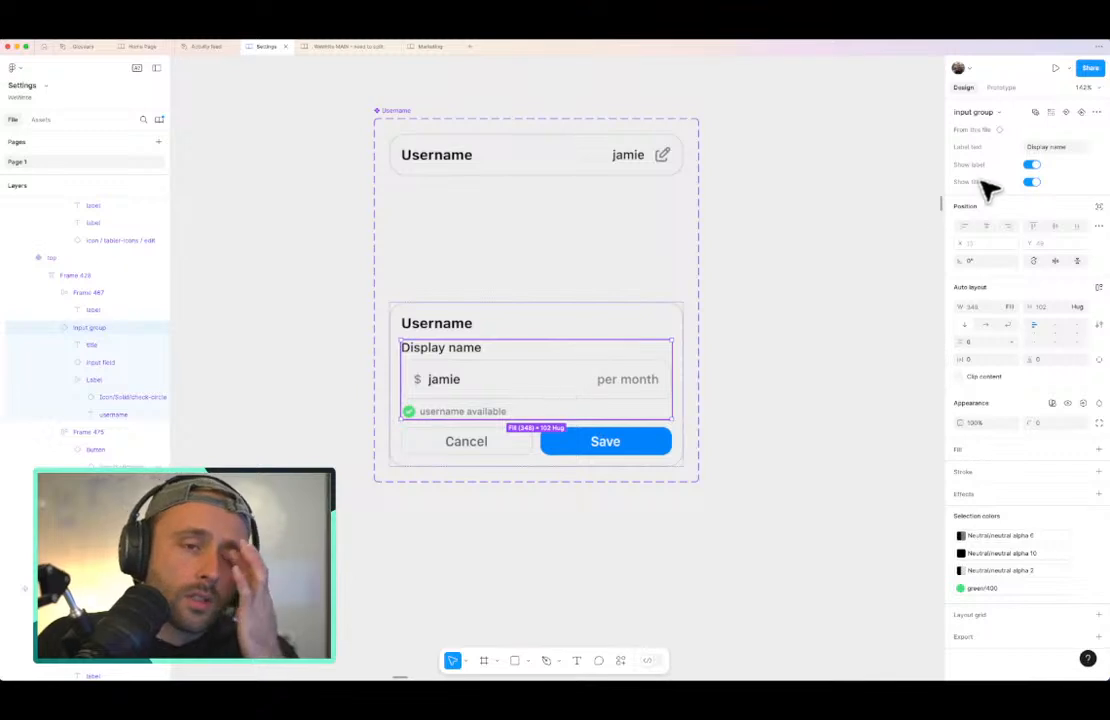
{"action": "left_click", "coordinate": [1032, 186]}
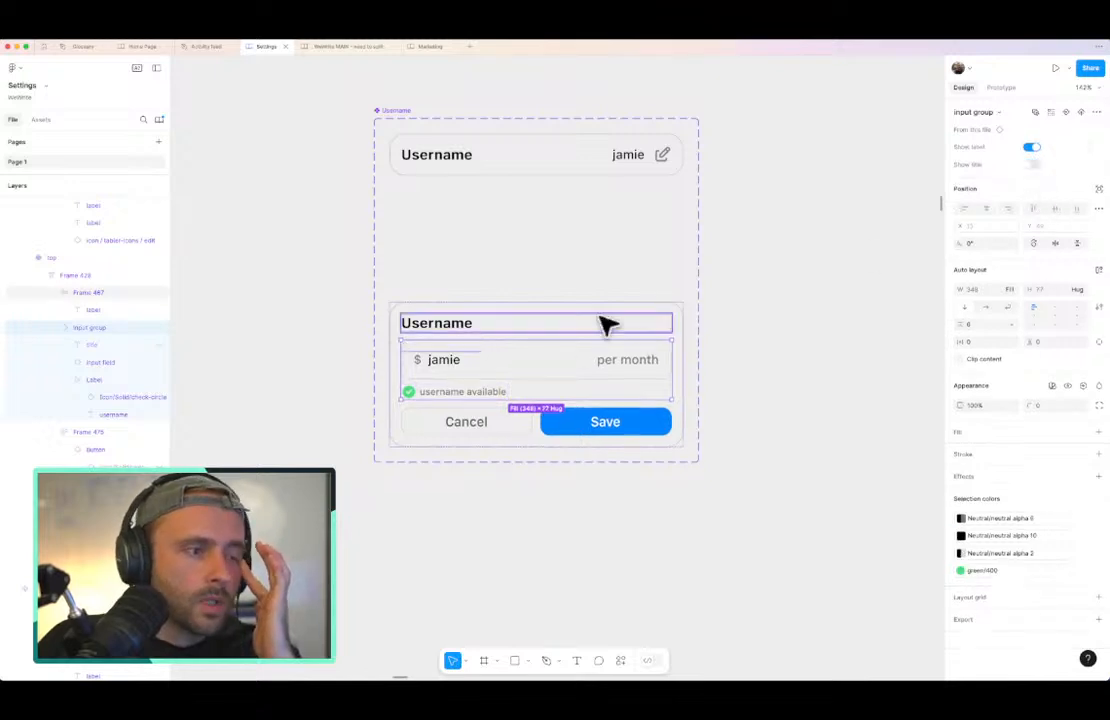
{"action": "left_click", "coordinate": [1033, 148]}
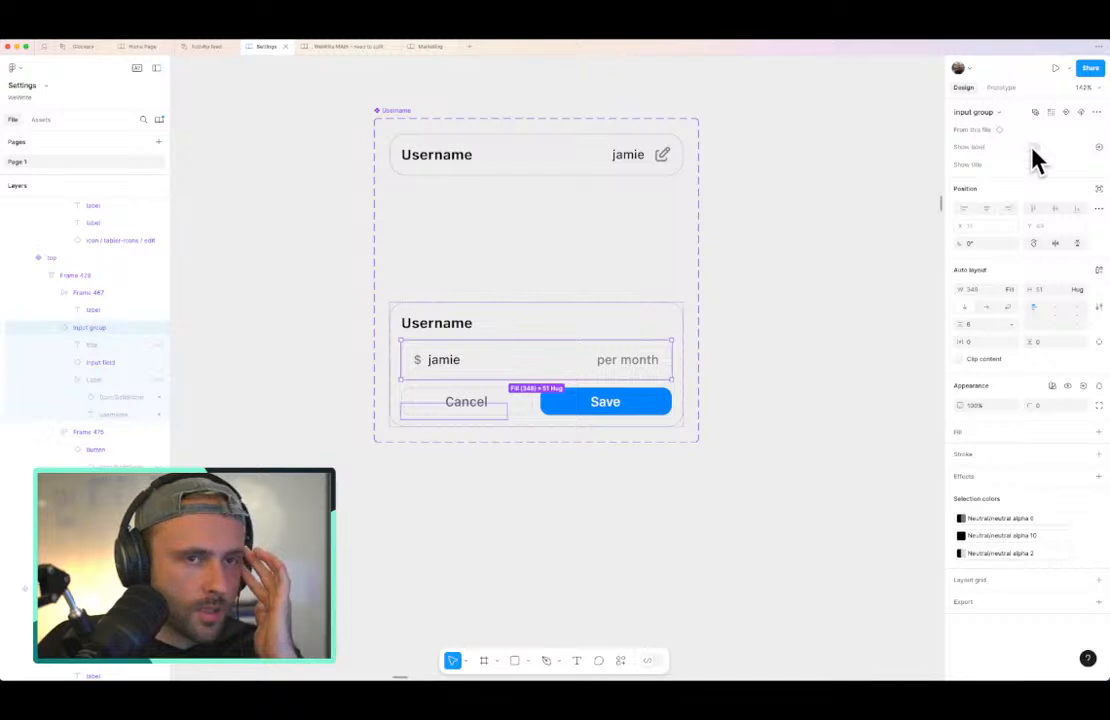
{"action": "left_click", "coordinate": [1031, 148]}
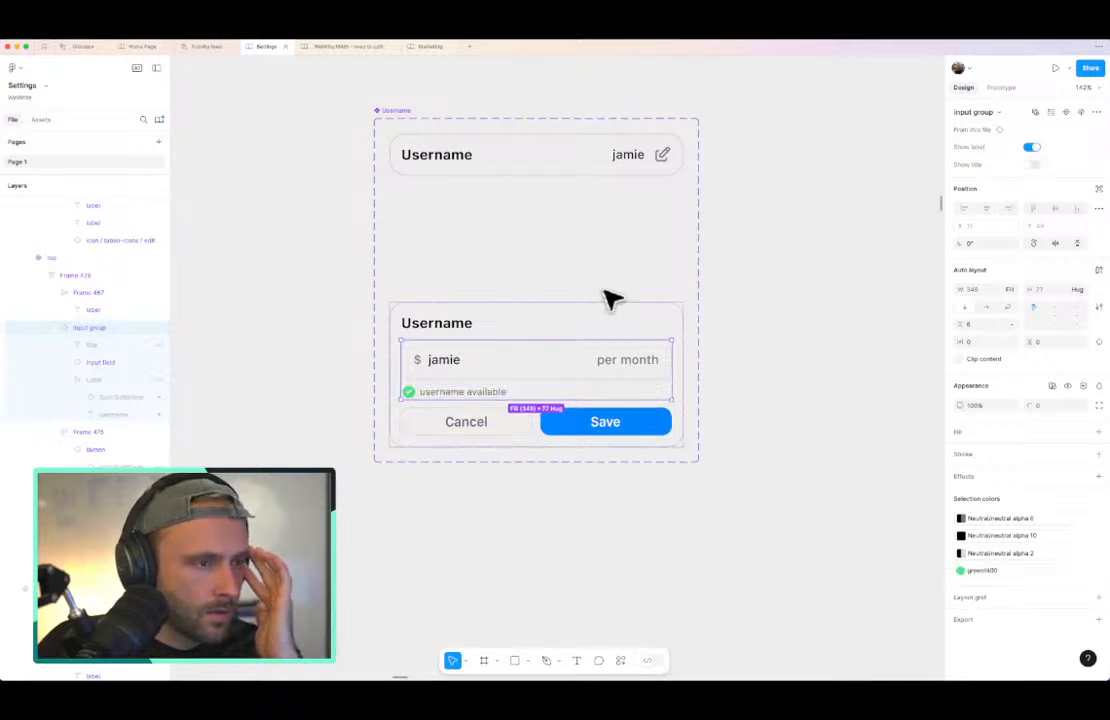
Step: Turn off the prefix and suffix of the input field in the Username edit card
{"action": "left_click", "coordinate": [513, 373]}
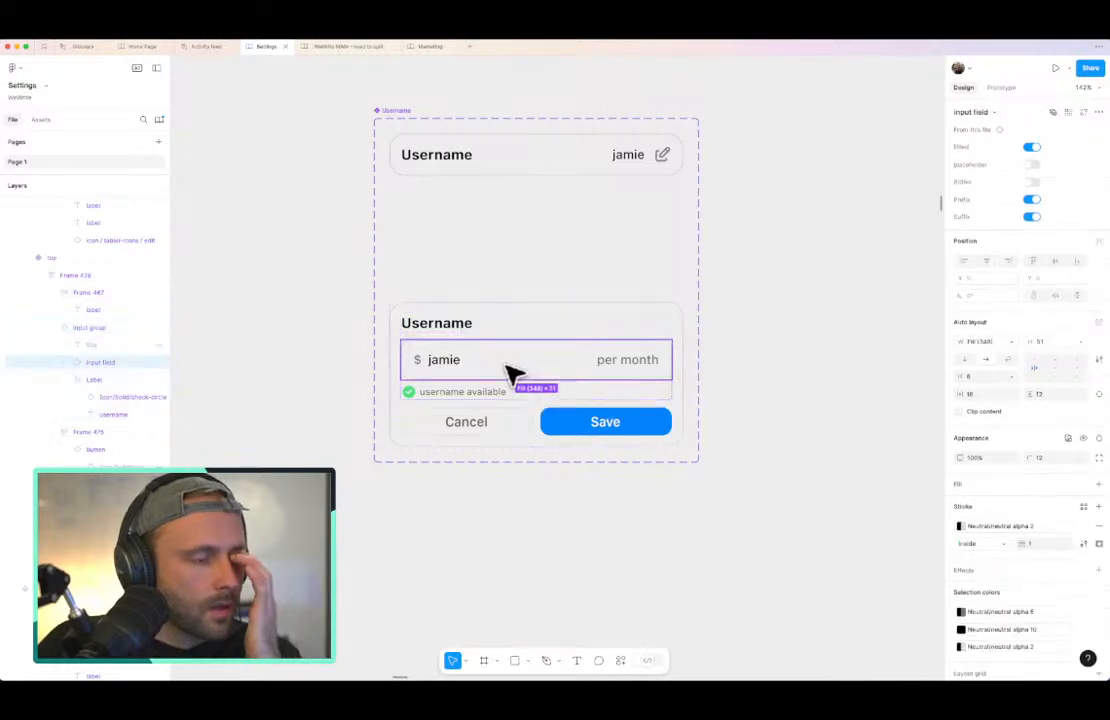
{"action": "left_click", "coordinate": [1034, 202]}
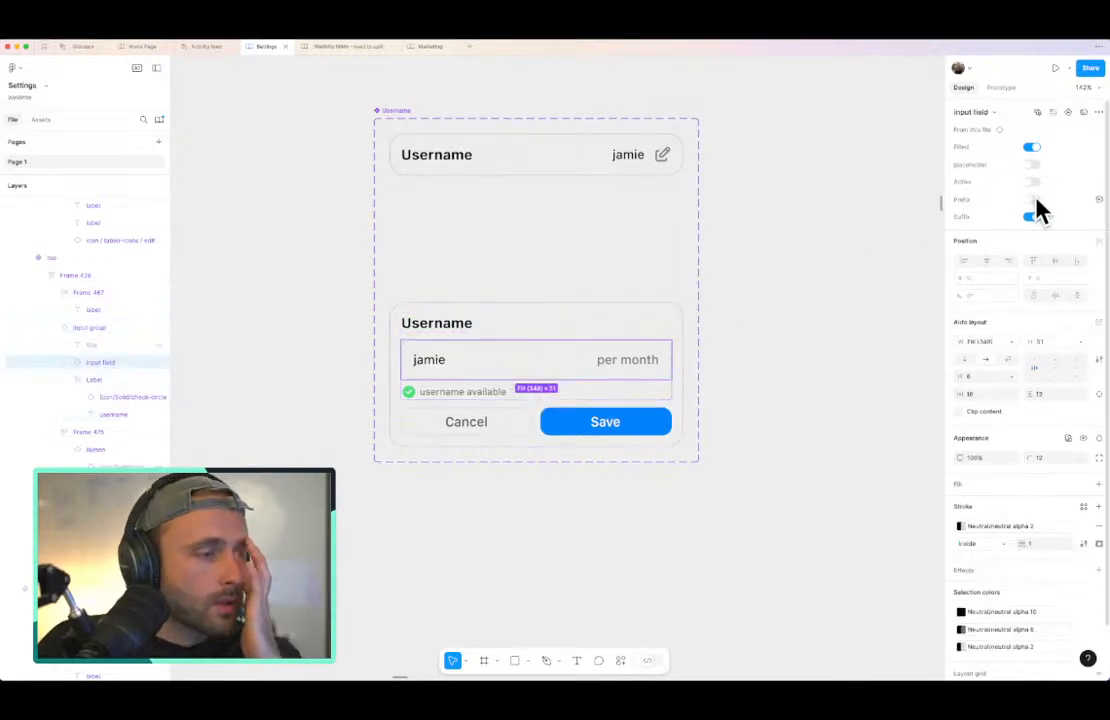
{"action": "left_click", "coordinate": [1031, 218]}
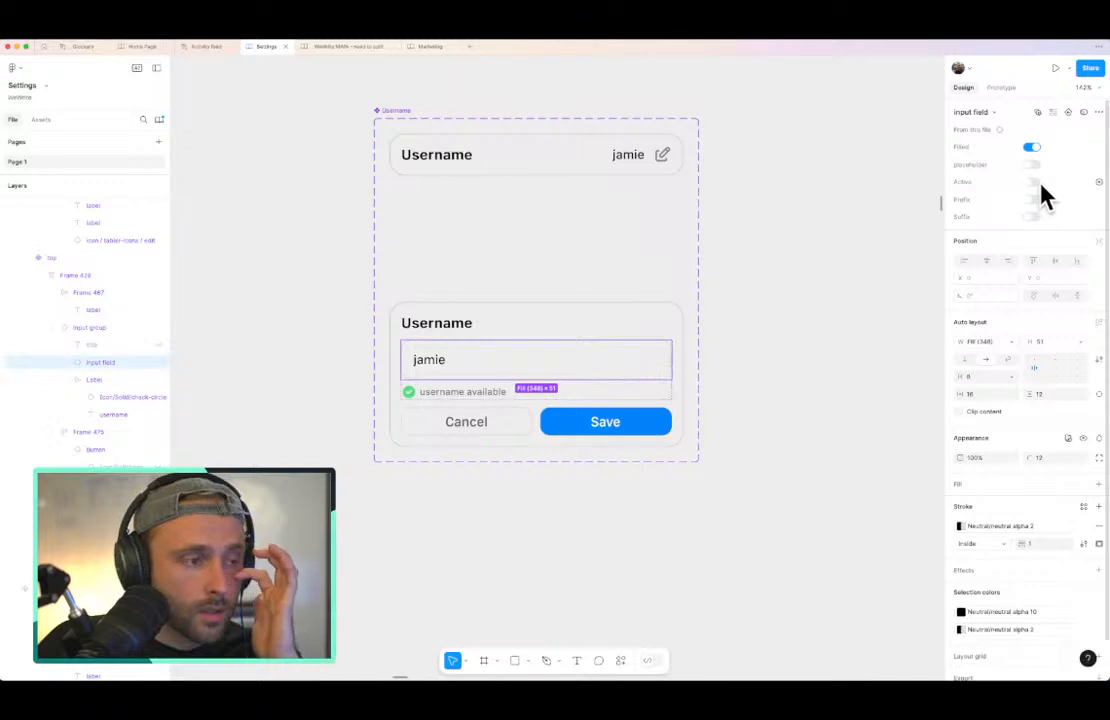
{"action": "left_click", "coordinate": [510, 398]}
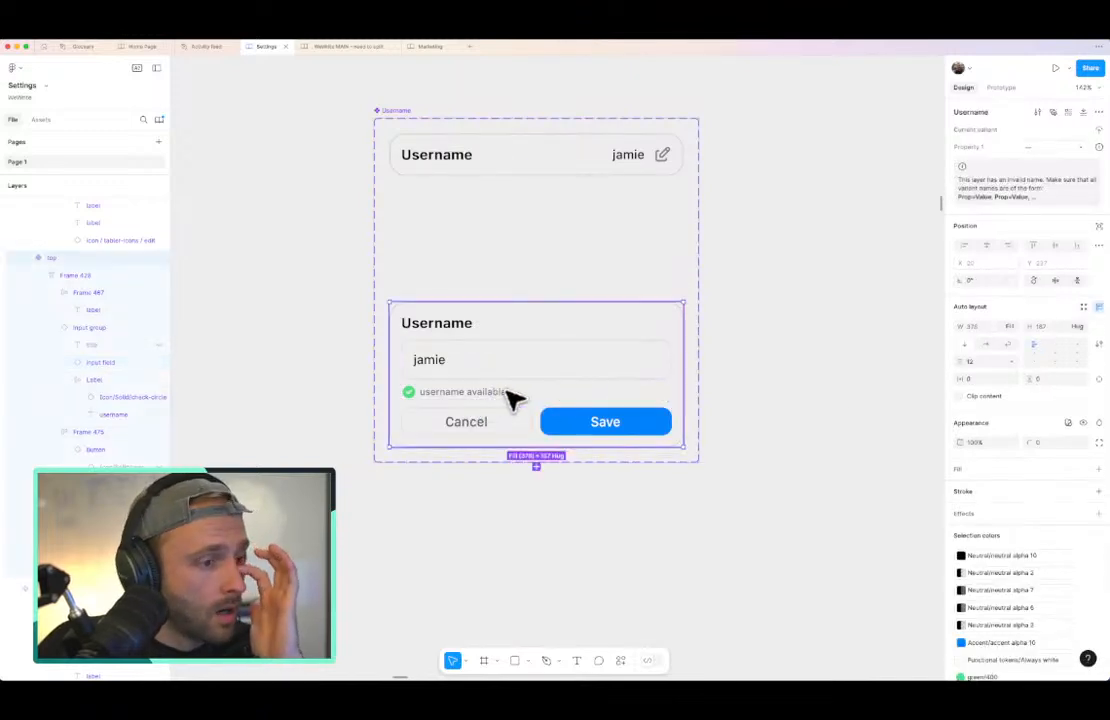
{"action": "left_click", "coordinate": [798, 458]}
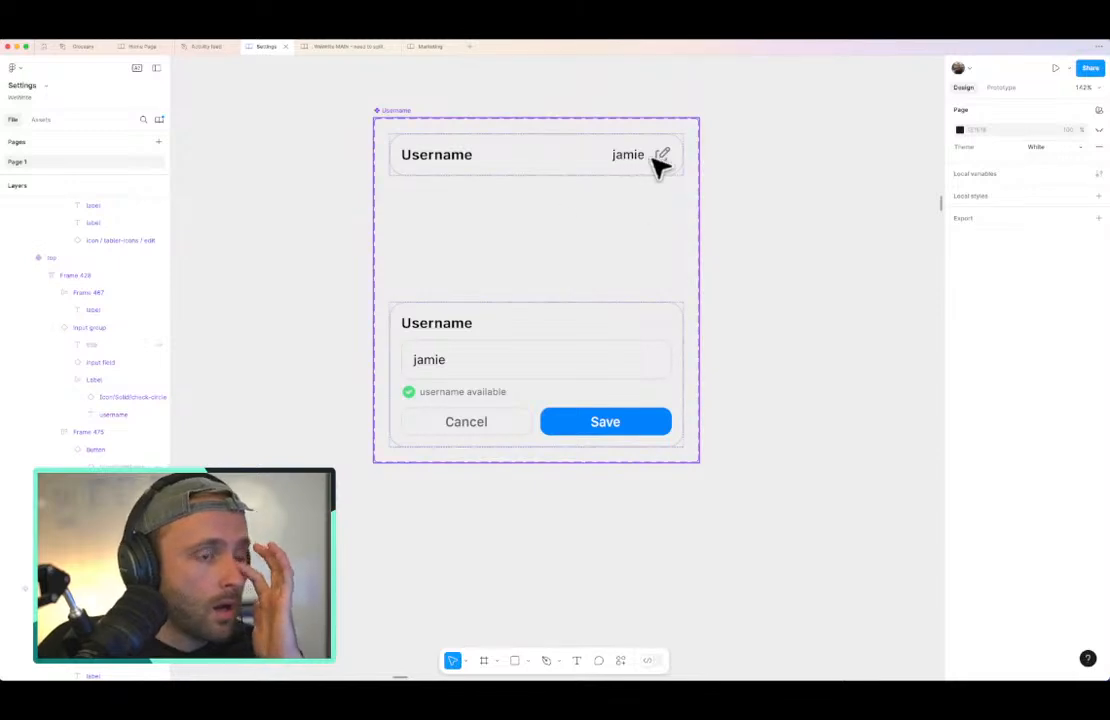
{"action": "scroll", "coordinate": [776, 237], "scroll_direction": "down", "scroll_amount": 5}
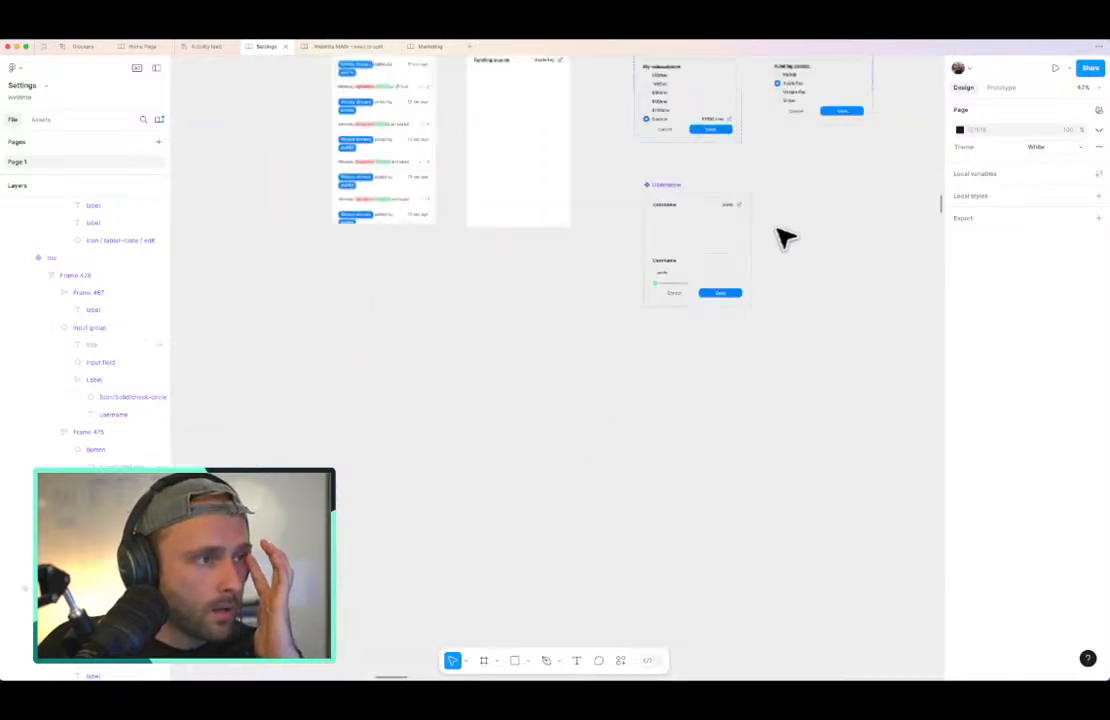
Step: Place a copy of the collapsed Username row in the Account settings screen, directly below the Funding source row
{"action": "left_click", "coordinate": [718, 212]}
{"action": "scroll", "coordinate": [720, 245], "scroll_direction": "up", "scroll_amount": 2}
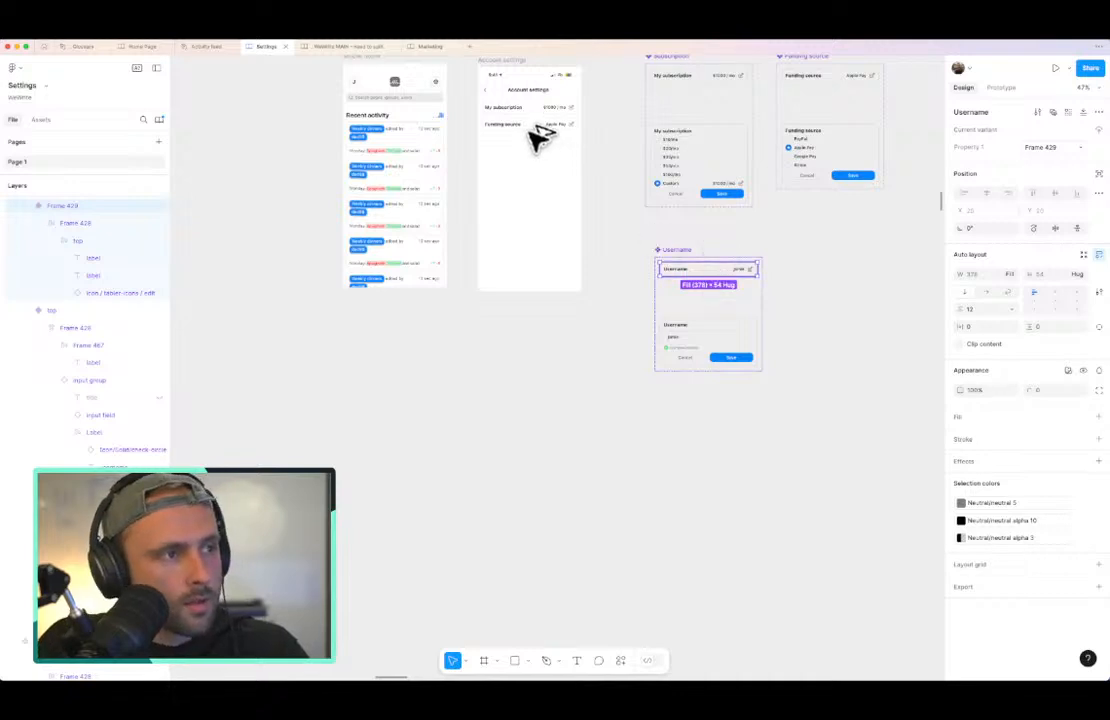
{"action": "left_click_drag", "start_coordinate": [525, 108], "coordinate": [525, 113]}
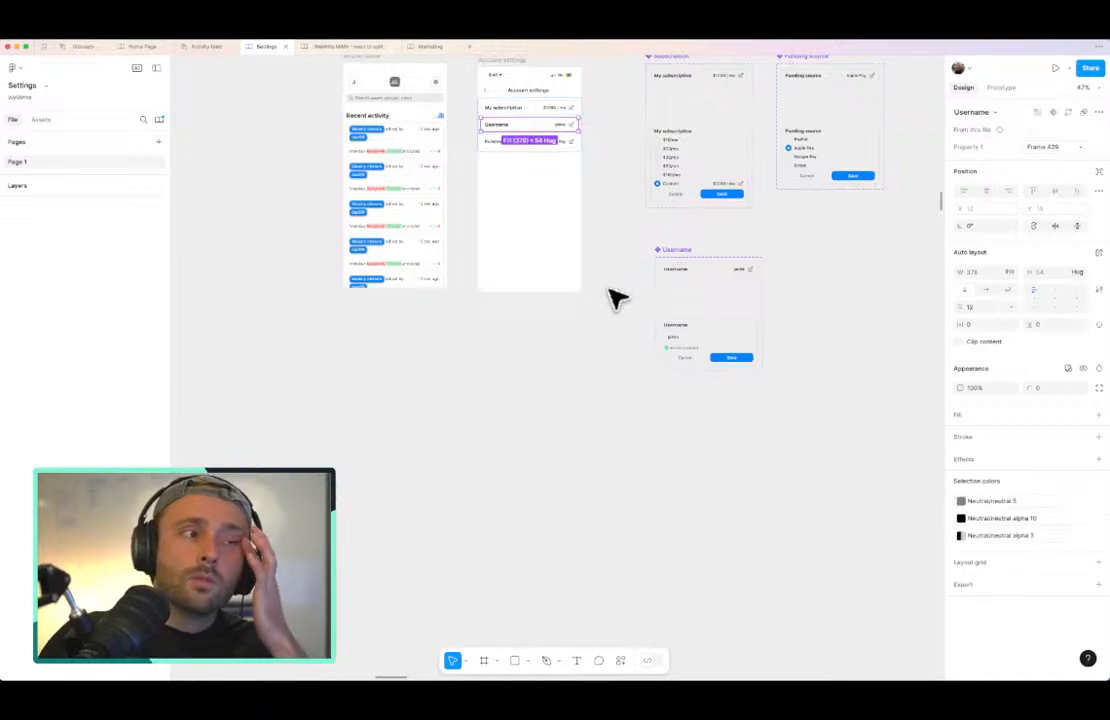
{"action": "key", "text": "Down"}
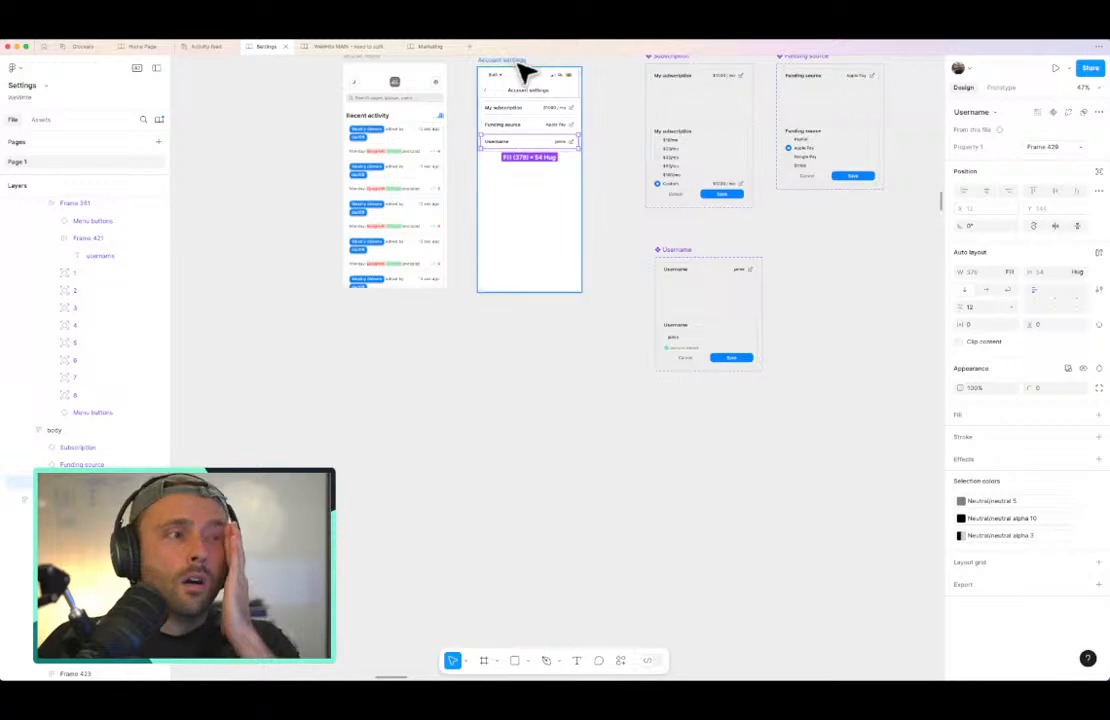
{"action": "scroll", "coordinate": [513, 92], "scroll_direction": "up", "scroll_amount": 5}
{"action": "scroll", "coordinate": [512, 100], "scroll_direction": "down", "scroll_amount": 5}
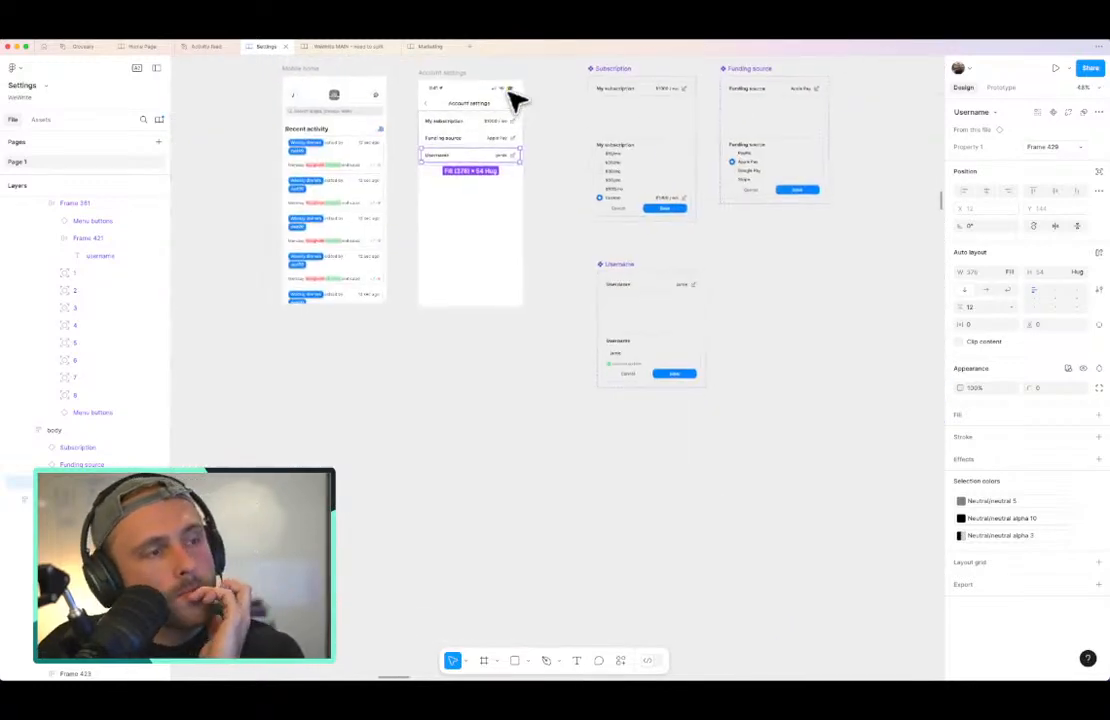
{"action": "scroll", "coordinate": [512, 105], "scroll_direction": "up", "scroll_amount": 1}
{"action": "scroll", "coordinate": [512, 105], "scroll_direction": "right", "scroll_amount": 1}
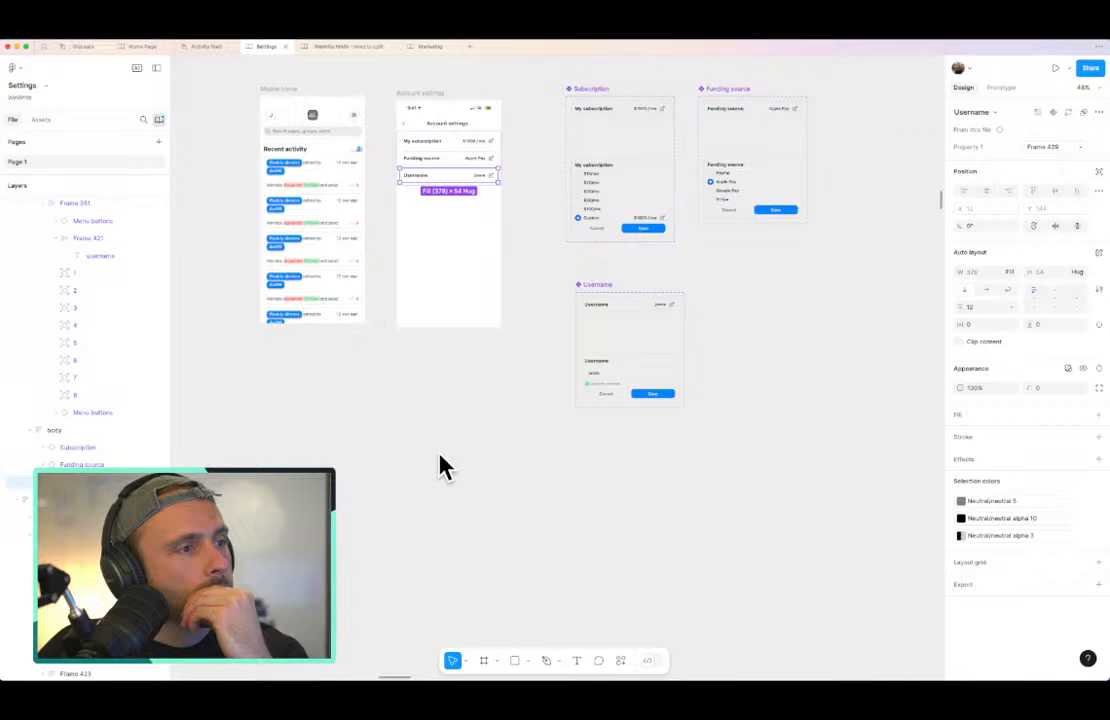
{"action": "key", "text": "alt+3"}
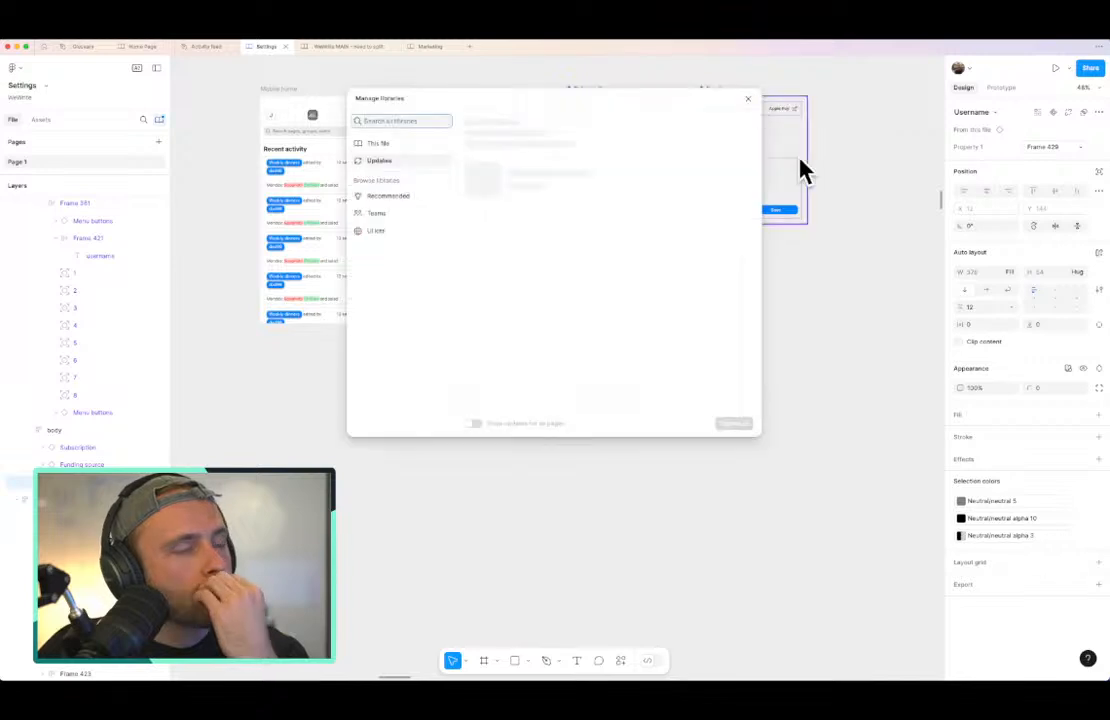
{"action": "key", "text": "Escape"}
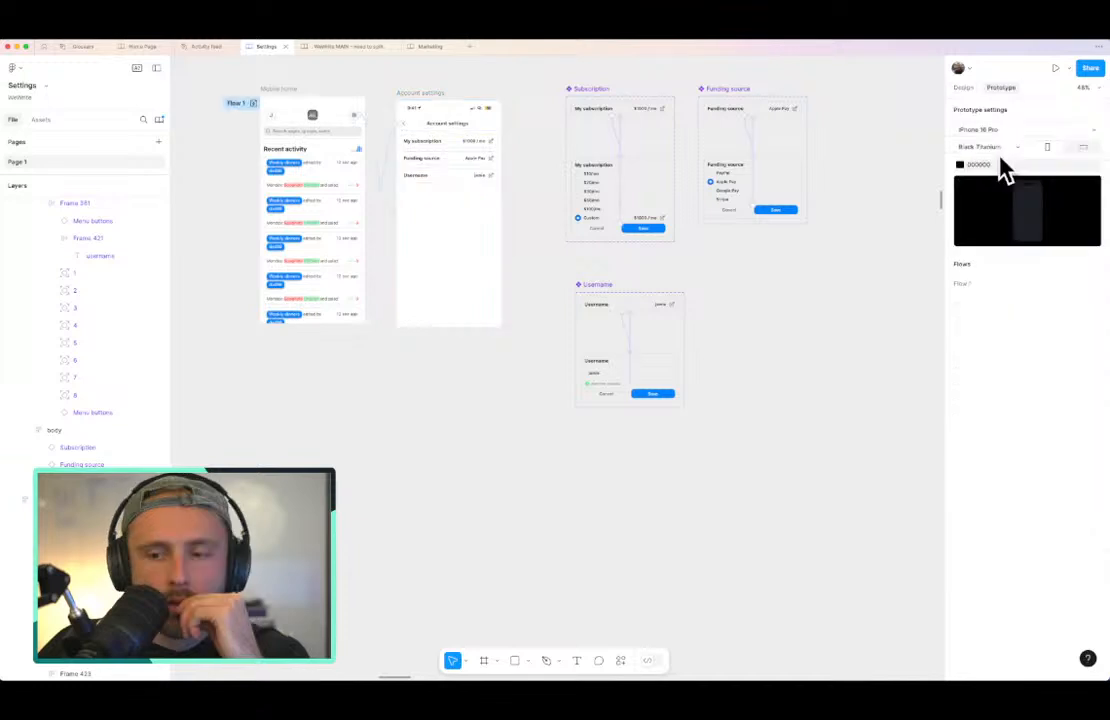
Step: Preview Flow 1 and test expanding and saving the Username edit card on the Account settings screen
{"action": "left_click", "coordinate": [258, 106]}
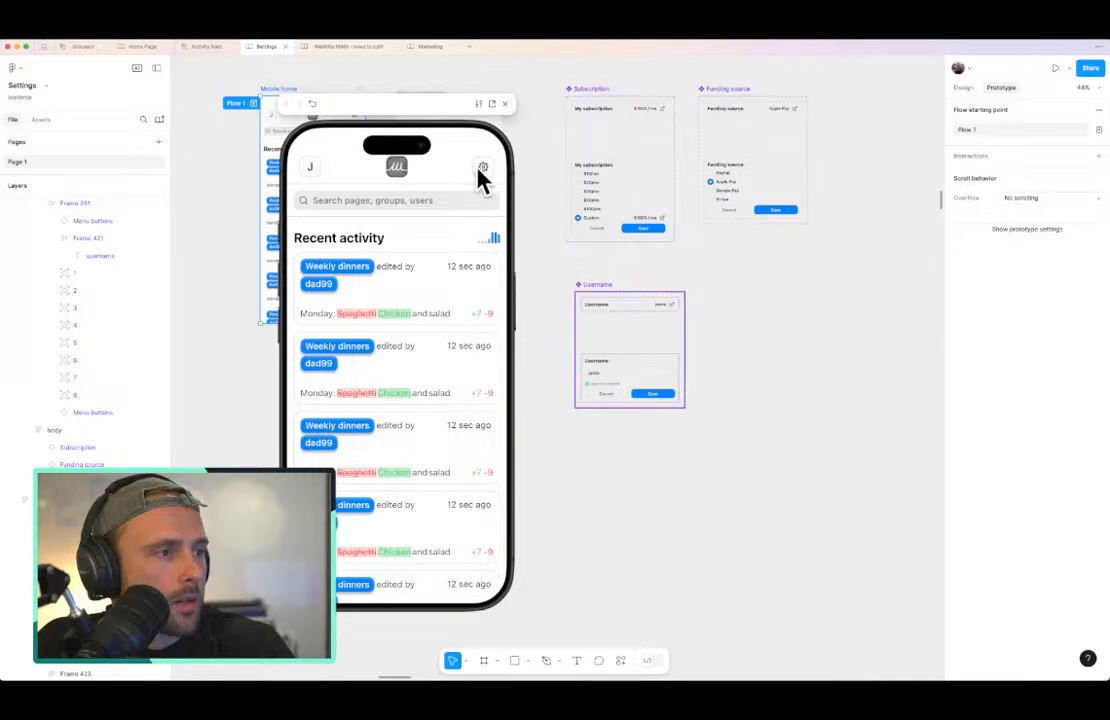
{"action": "left_click", "coordinate": [483, 170]}
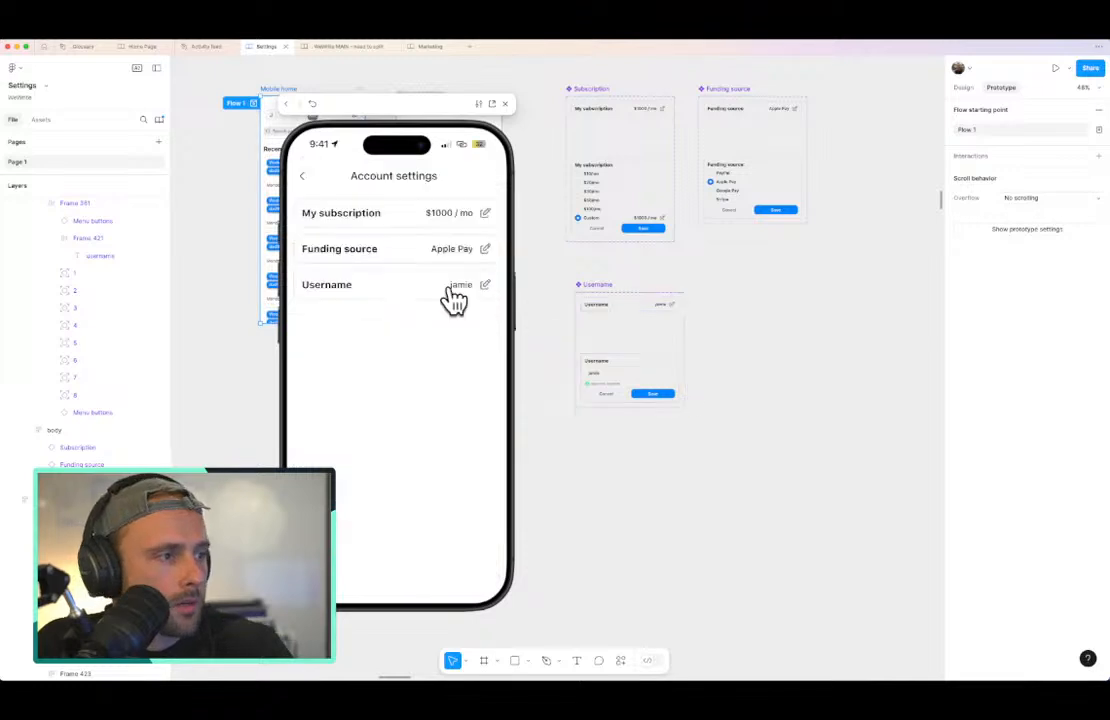
{"action": "left_click", "coordinate": [400, 286]}
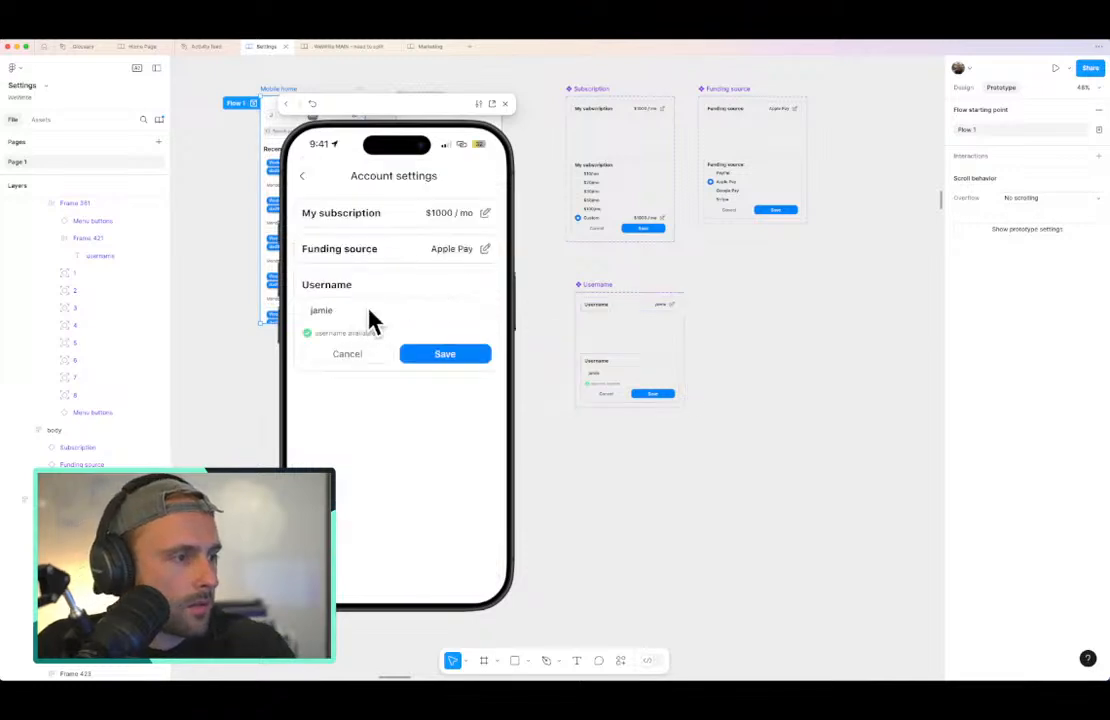
{"action": "left_click", "coordinate": [462, 286]}
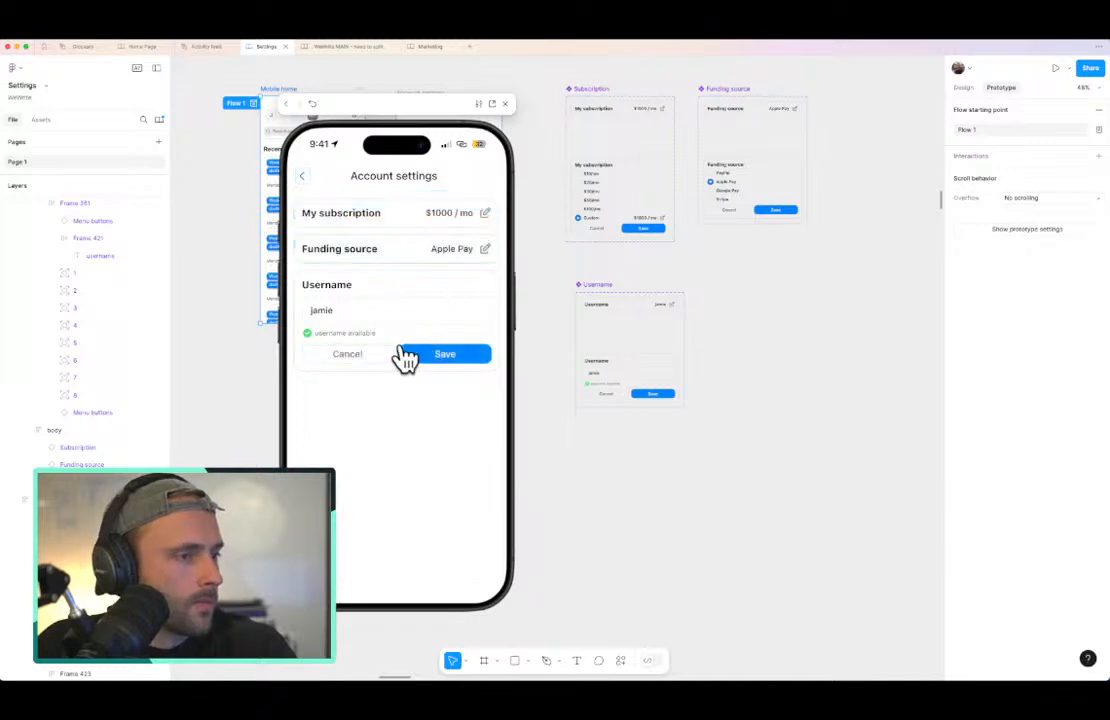
{"action": "left_click", "coordinate": [497, 364]}
{"action": "left_click", "coordinate": [487, 360]}
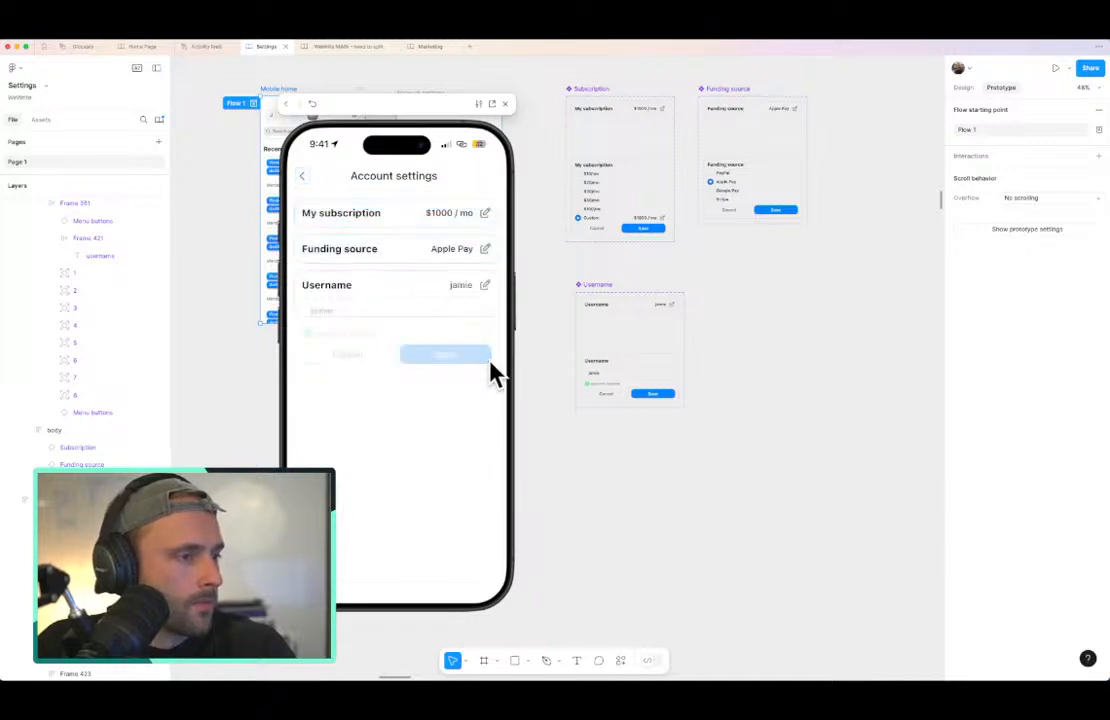
{"action": "left_click", "coordinate": [471, 297]}
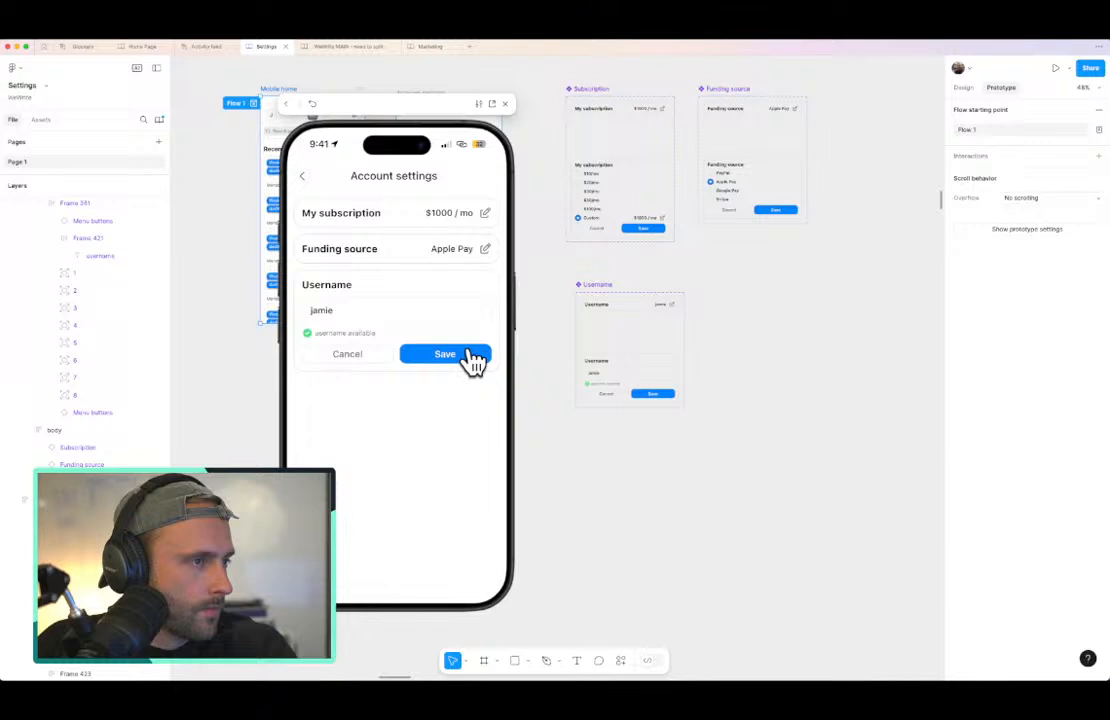
{"action": "left_click", "coordinate": [473, 362]}
{"action": "left_click", "coordinate": [466, 352]}
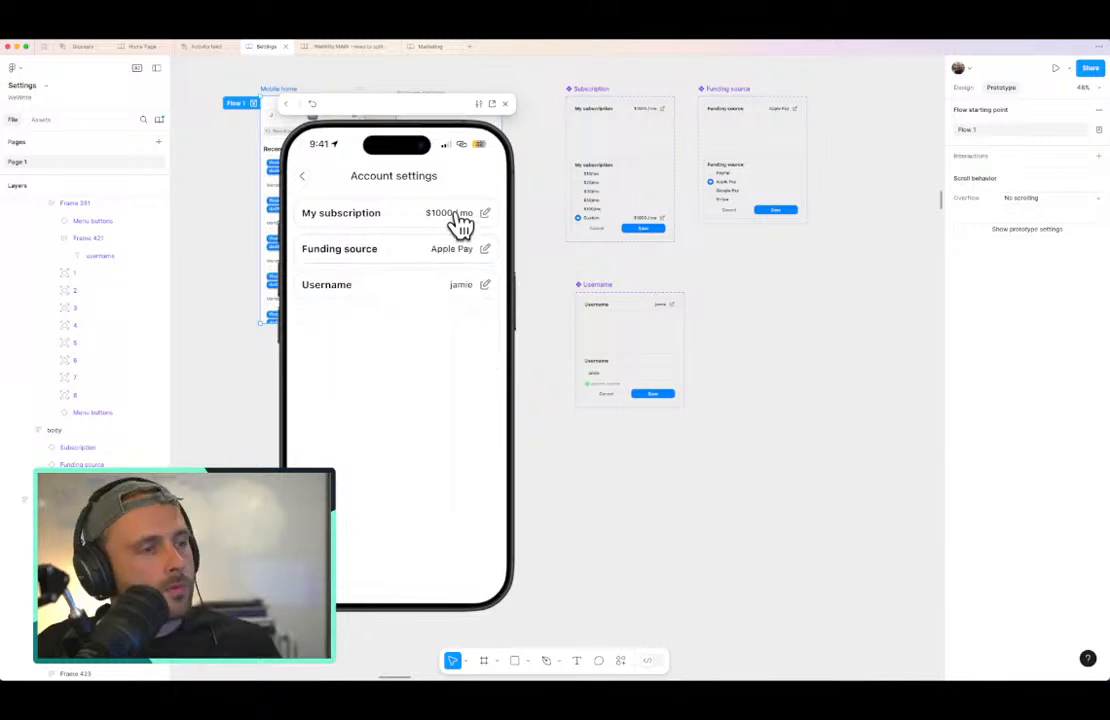
Step: Test expanding the settings rows and going back to the home screen in the prototype, and close the preview
{"action": "left_click", "coordinate": [486, 285]}
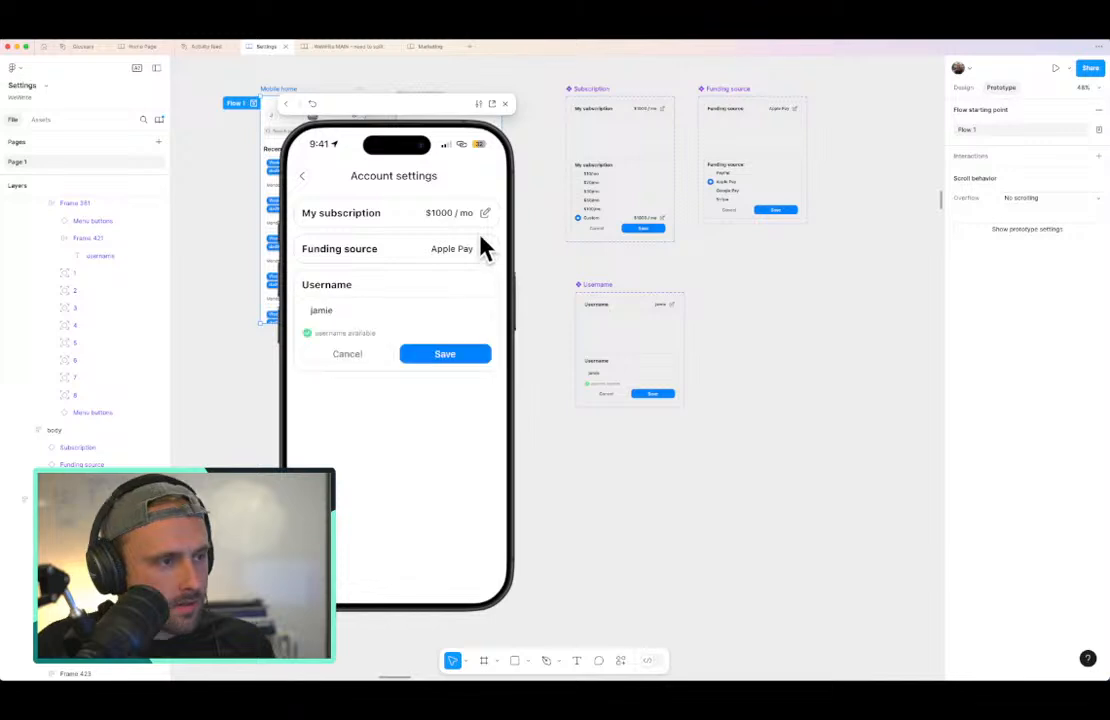
{"action": "left_click", "coordinate": [484, 248]}
{"action": "left_click", "coordinate": [303, 177]}
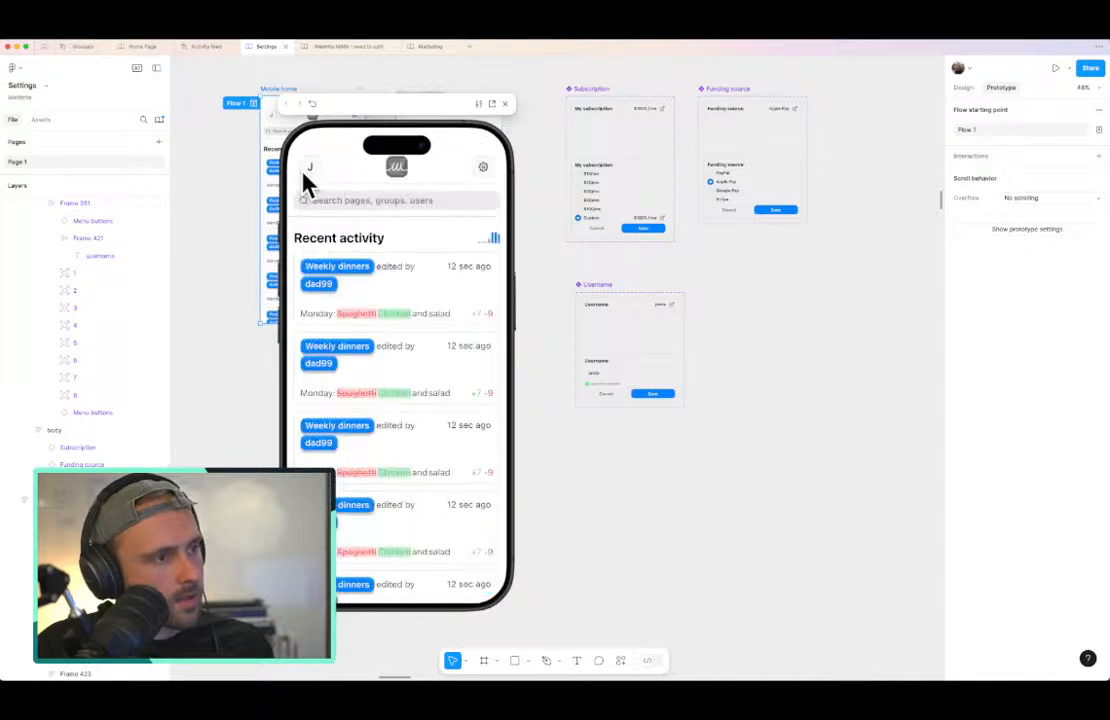
{"action": "scroll", "coordinate": [505, 475], "scroll_direction": "down", "scroll_amount": 1}
{"action": "scroll", "coordinate": [505, 475], "scroll_direction": "up", "scroll_amount": 1}
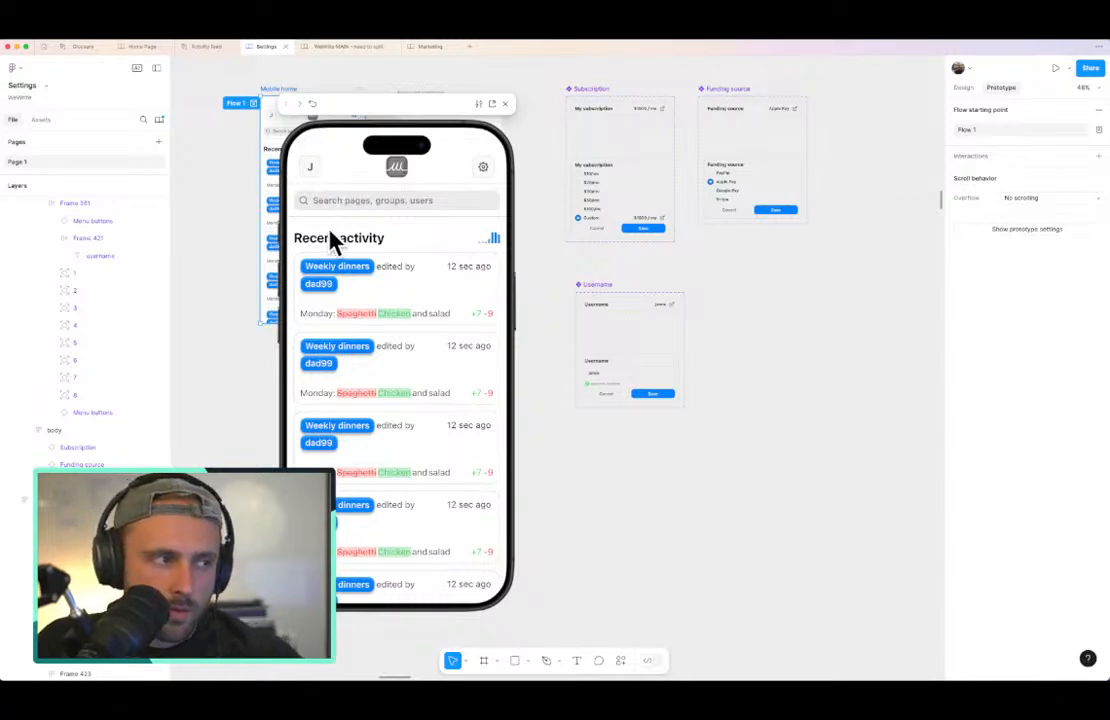
{"action": "left_click", "coordinate": [484, 170]}
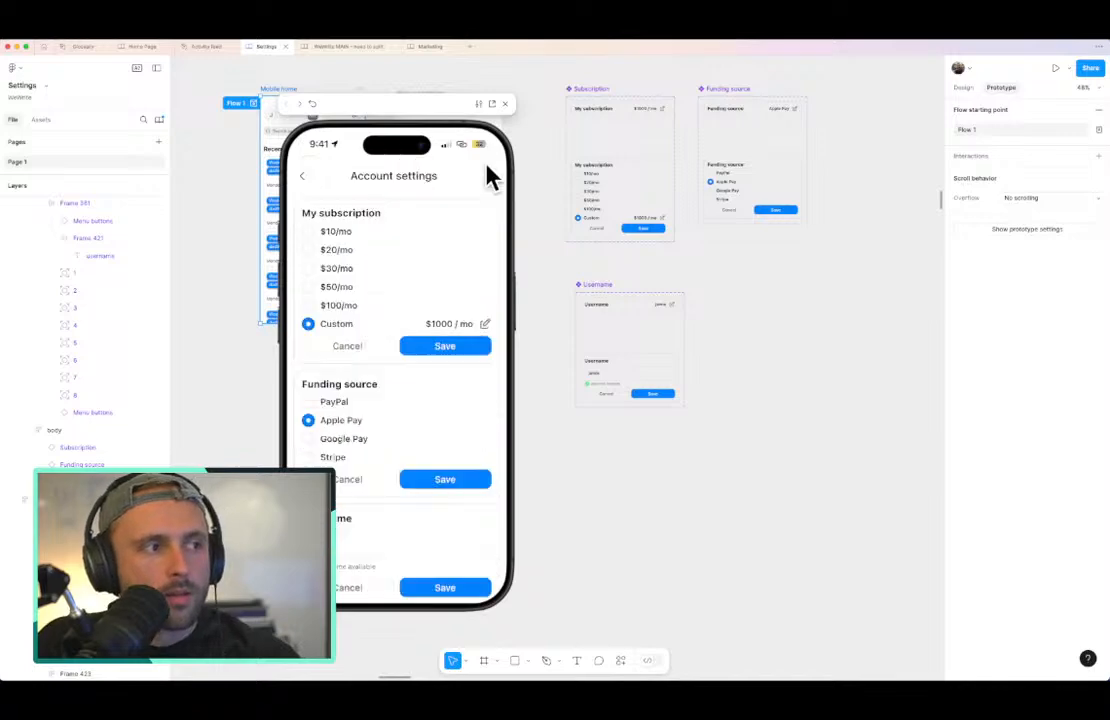
{"action": "left_click", "coordinate": [303, 184]}
{"action": "left_click_drag", "start_coordinate": [482, 345], "coordinate": [462, 440]}
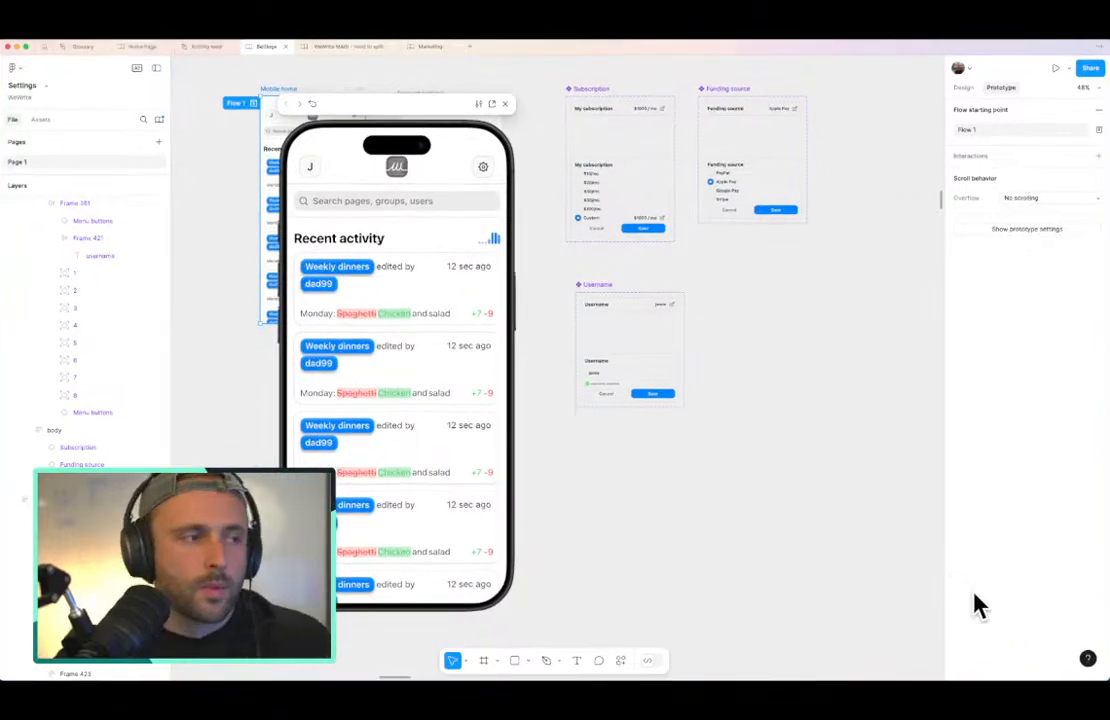
{"action": "left_click", "coordinate": [505, 104]}
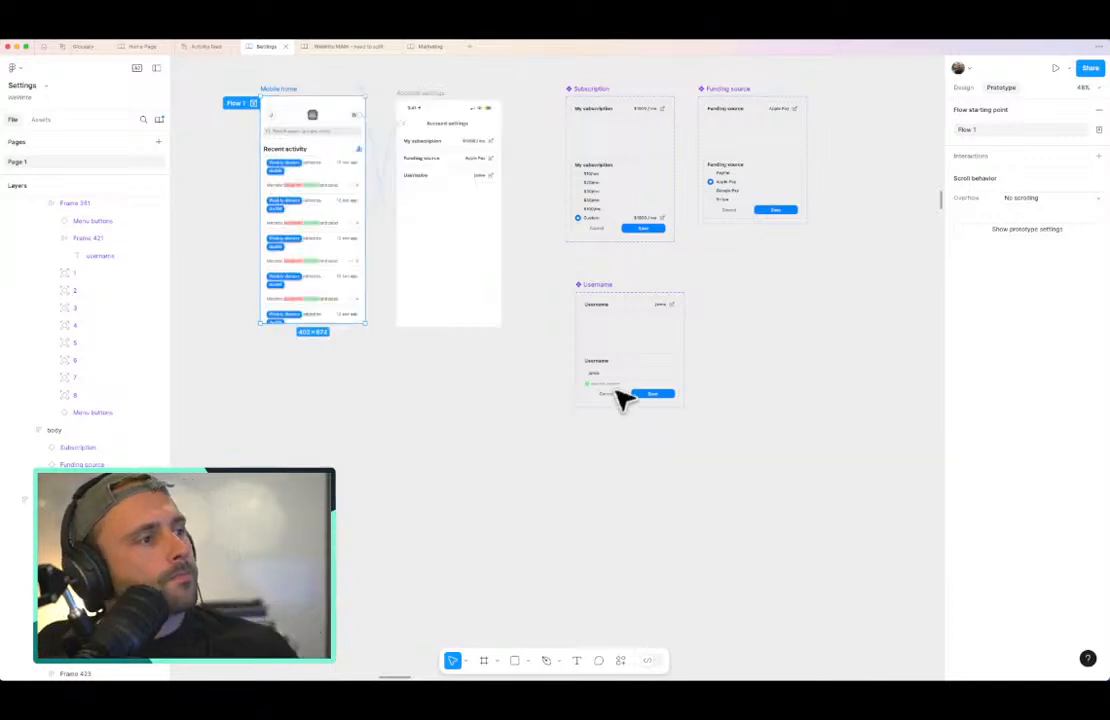
Step: Examine the handwritten "Account settings > finances" sketch for monthly spend, balance, days til empty and next spend
{"action": "scroll", "coordinate": [633, 407], "scroll_direction": "up", "scroll_amount": 2}
{"action": "scroll", "coordinate": [633, 407], "scroll_direction": "left", "scroll_amount": 2}
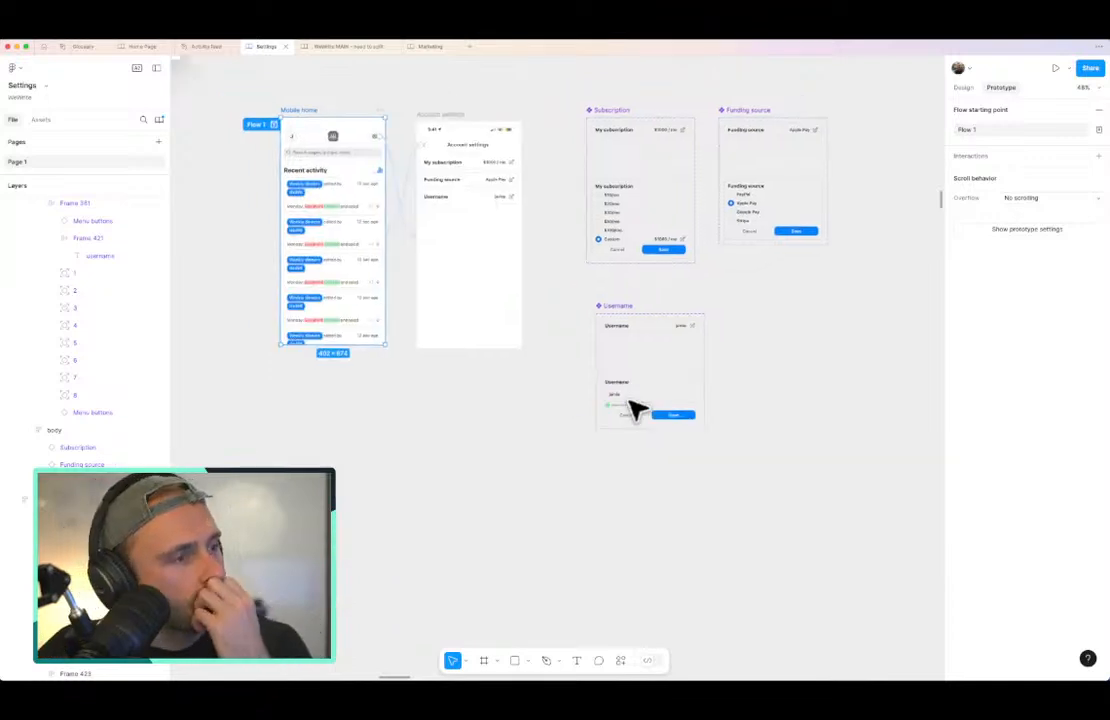
{"action": "left_click", "coordinate": [464, 216]}
{"action": "scroll", "coordinate": [464, 216], "scroll_direction": "down", "scroll_amount": 10}
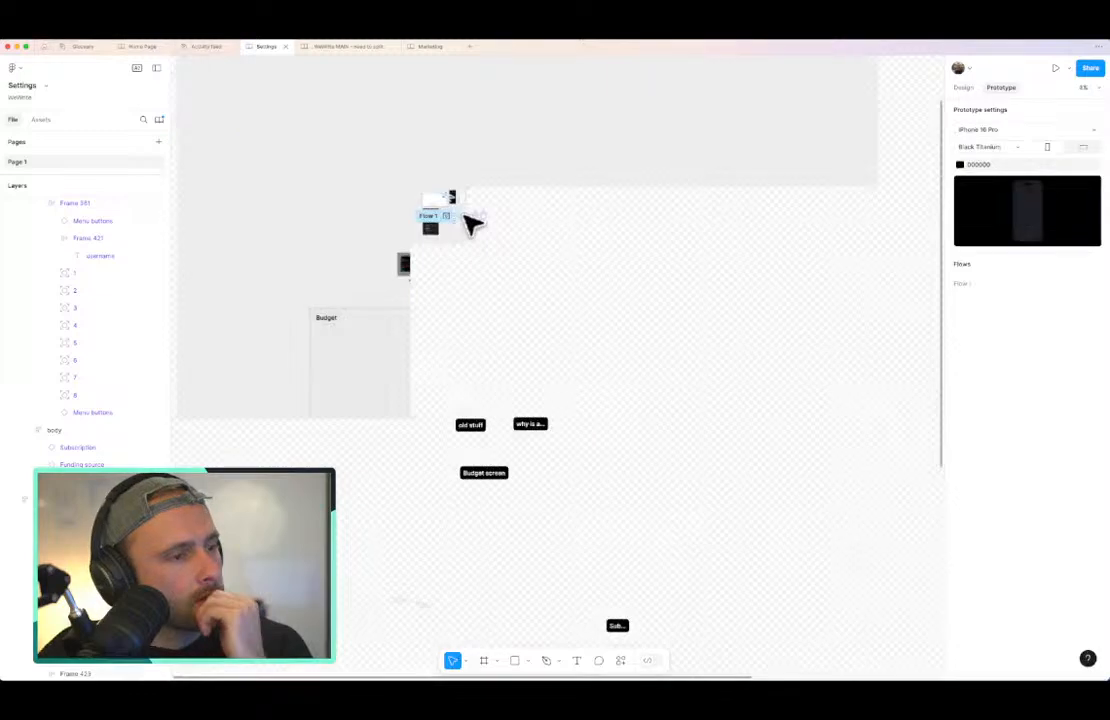
{"action": "scroll", "coordinate": [471, 224], "scroll_direction": "down", "scroll_amount": 3}
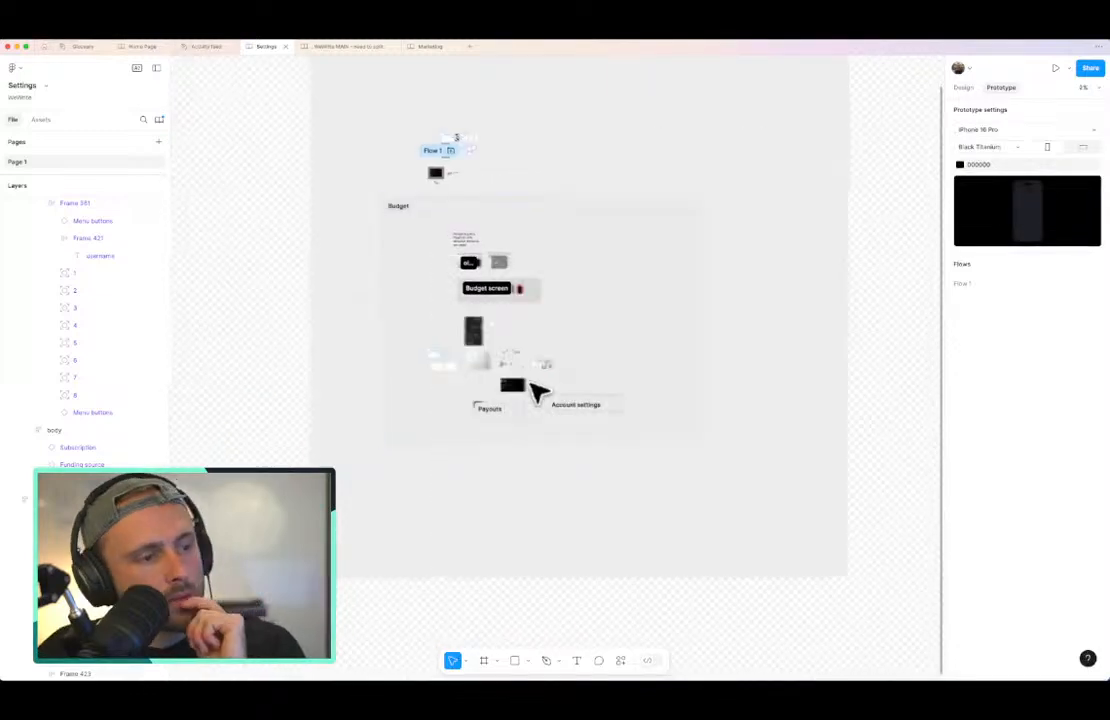
{"action": "scroll", "coordinate": [537, 393], "scroll_direction": "up", "scroll_amount": 3}
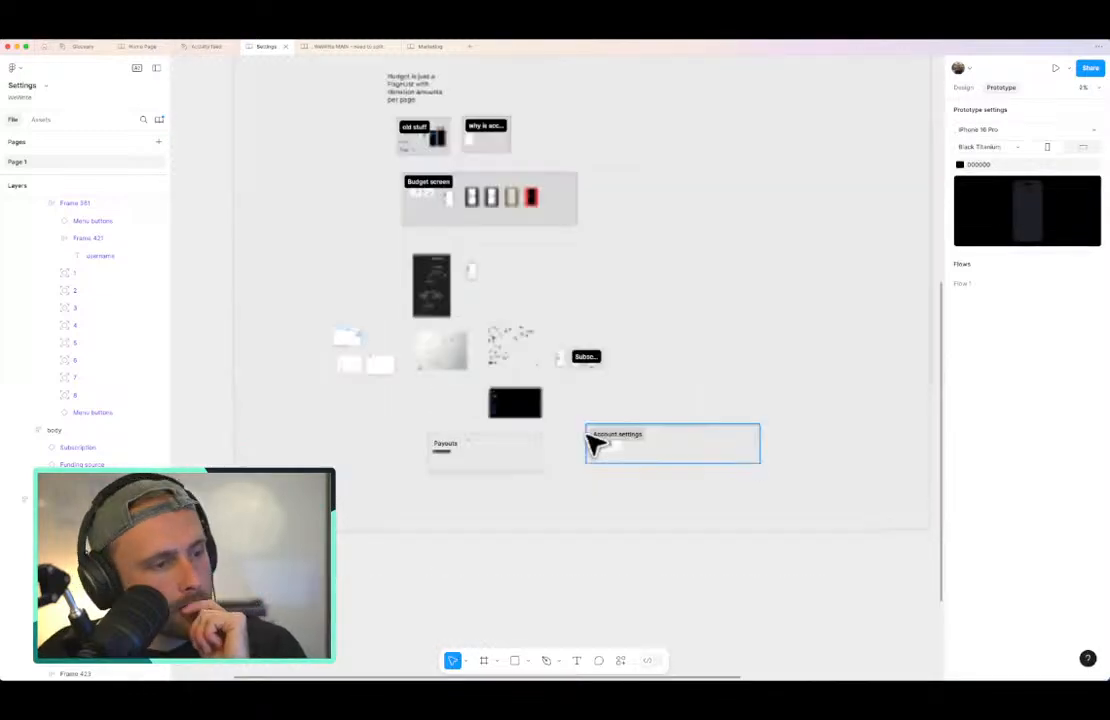
{"action": "scroll", "coordinate": [596, 442], "scroll_direction": "up", "scroll_amount": 10}
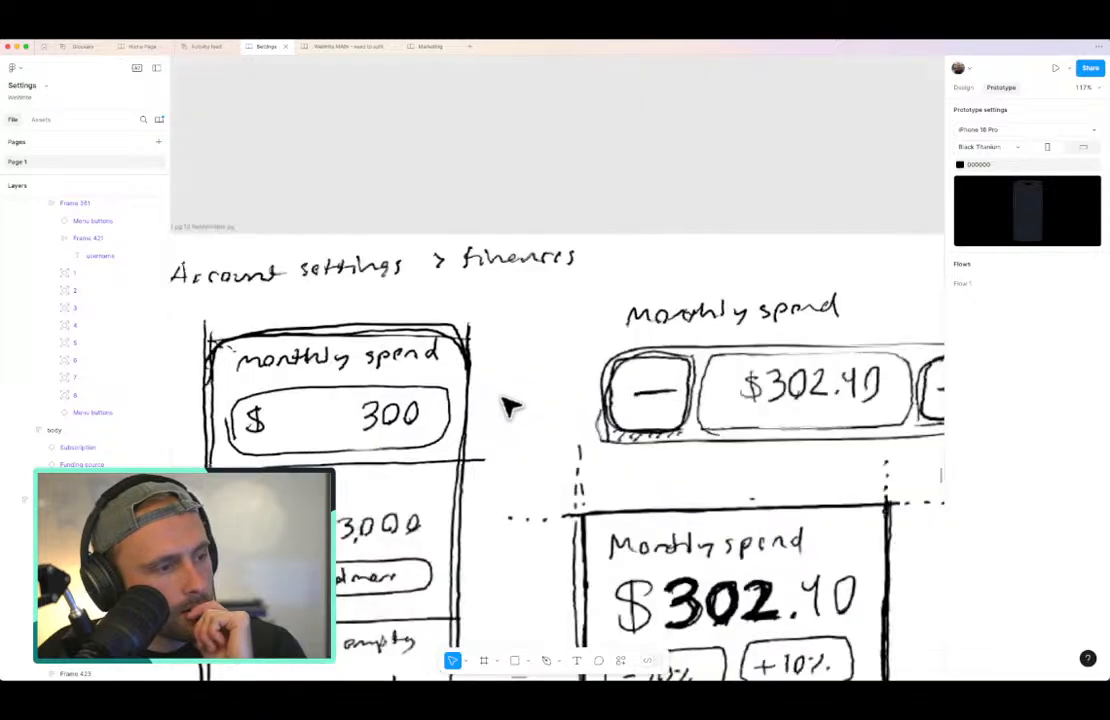
{"action": "scroll", "coordinate": [510, 405], "scroll_direction": "down", "scroll_amount": 3}
{"action": "scroll", "coordinate": [510, 405], "scroll_direction": "left", "scroll_amount": 2}
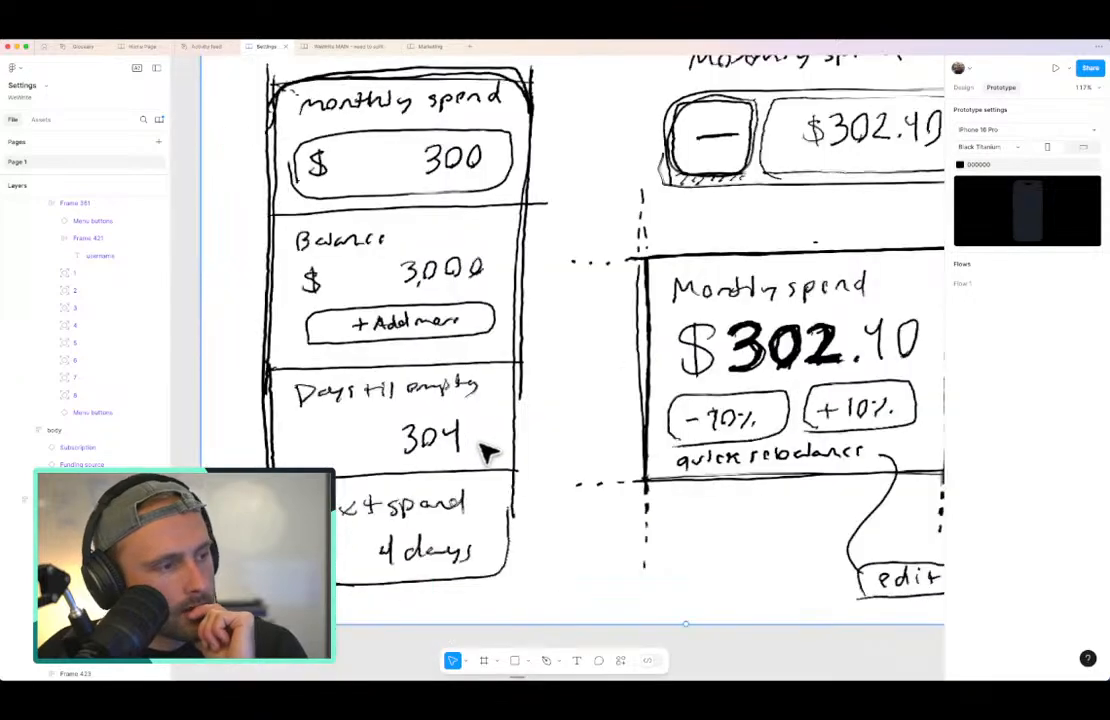
{"action": "scroll", "coordinate": [488, 453], "scroll_direction": "down", "scroll_amount": 2}
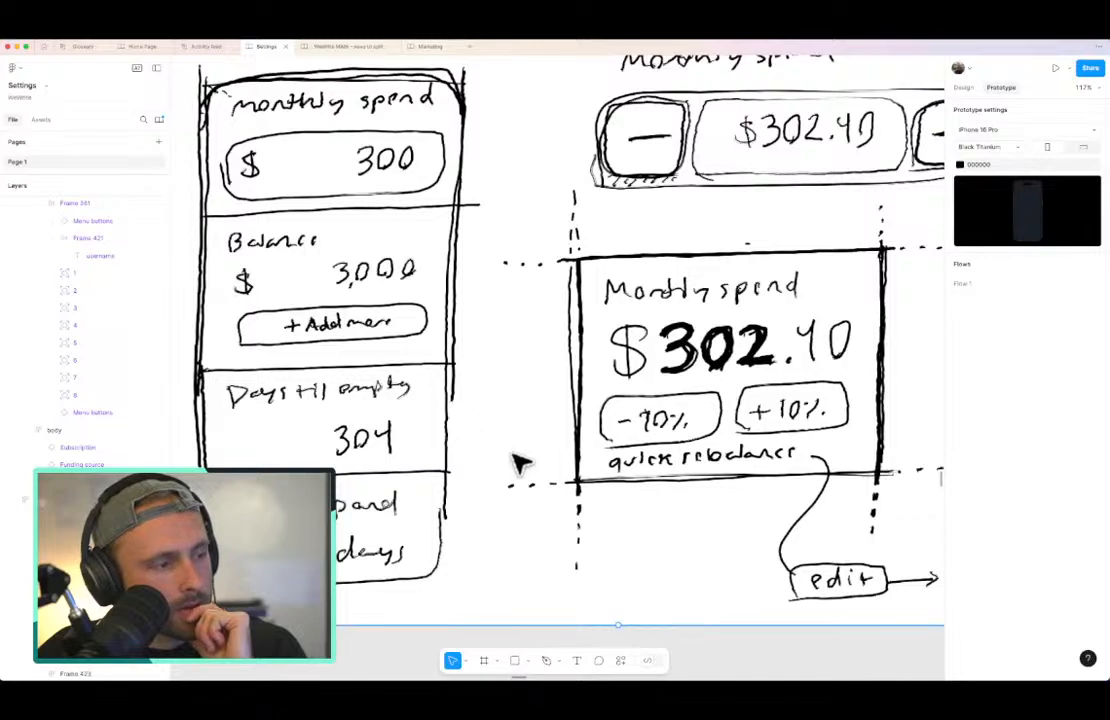
{"action": "scroll", "coordinate": [520, 461], "scroll_direction": "down", "scroll_amount": 4}
{"action": "scroll", "coordinate": [528, 463], "scroll_direction": "down", "scroll_amount": 5}
{"action": "scroll", "coordinate": [528, 466], "scroll_direction": "up", "scroll_amount": 6}
{"action": "scroll", "coordinate": [528, 466], "scroll_direction": "left", "scroll_amount": 2}
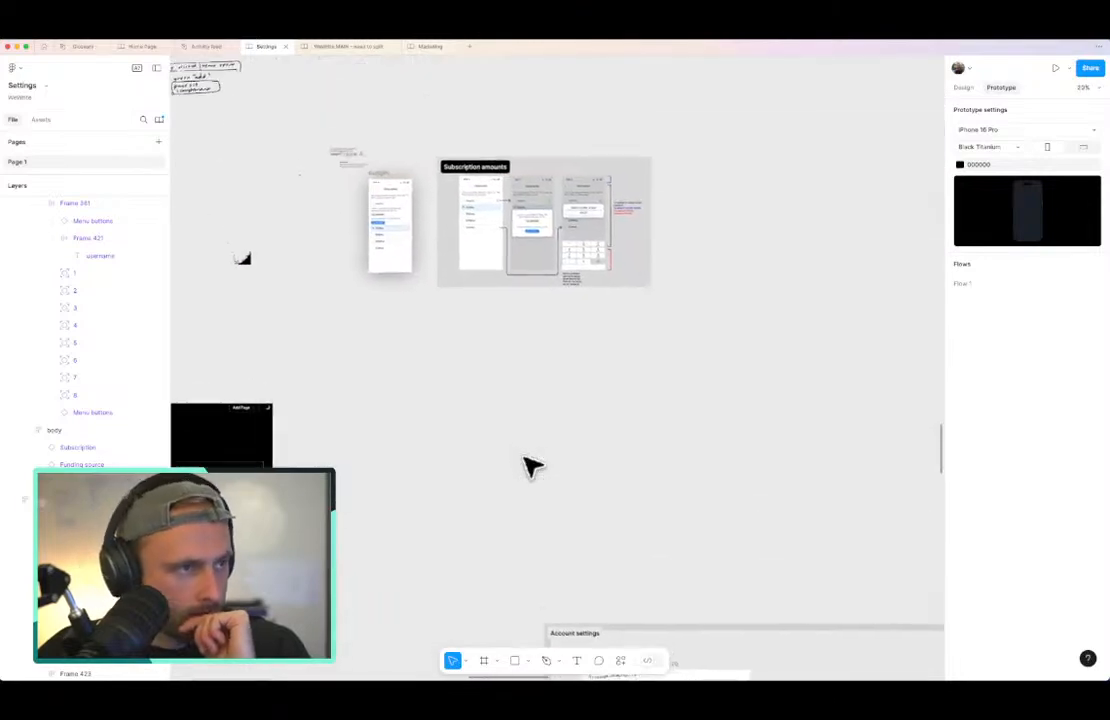
{"action": "scroll", "coordinate": [590, 440], "scroll_direction": "down", "scroll_amount": 5}
{"action": "scroll", "coordinate": [592, 478], "scroll_direction": "up", "scroll_amount": 10}
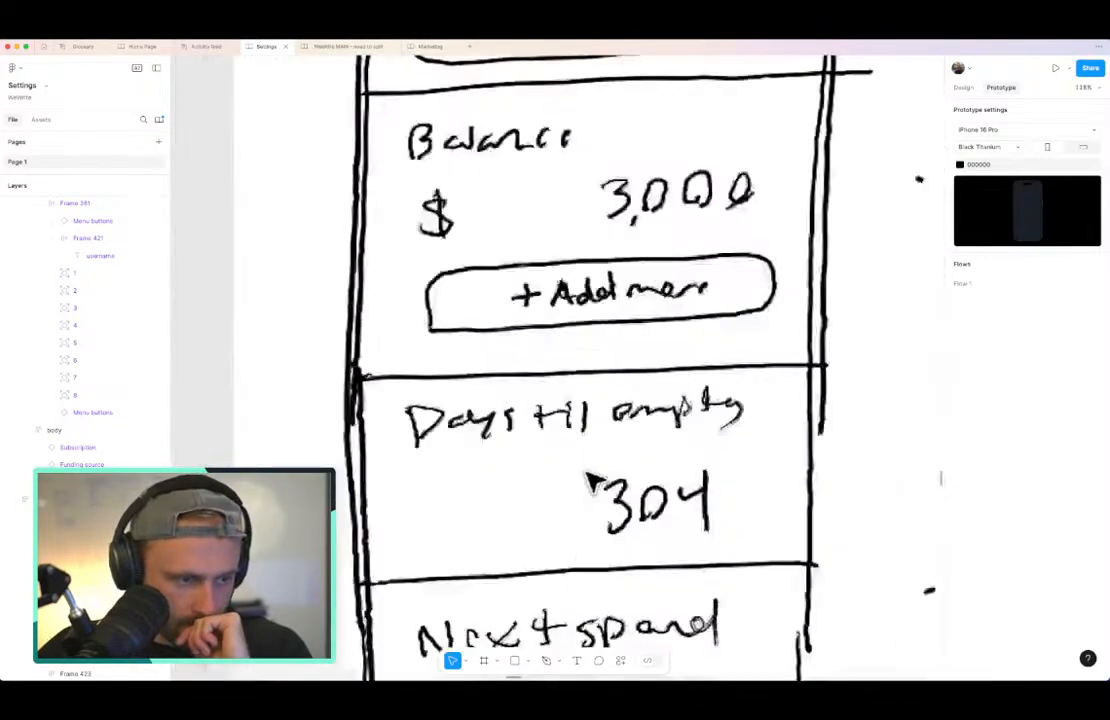
{"action": "scroll", "coordinate": [592, 483], "scroll_direction": "down", "scroll_amount": 2}
{"action": "scroll", "coordinate": [592, 483], "scroll_direction": "left", "scroll_amount": 1}
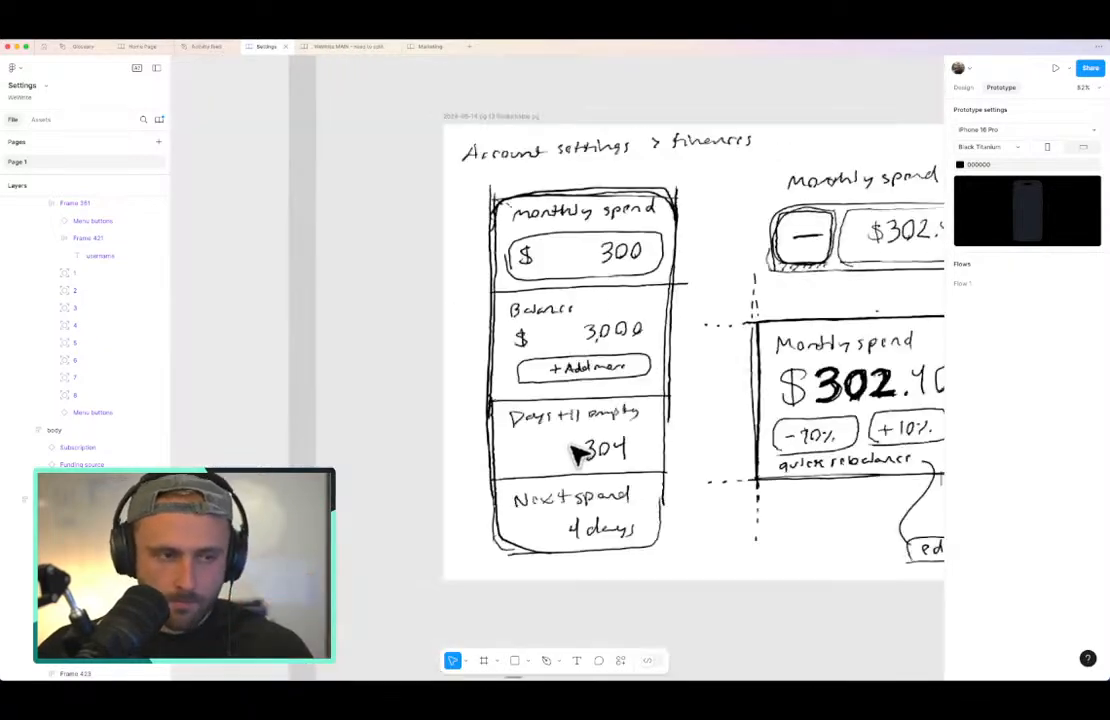
Step: Examine the older Subscription amounts mockups, including the custom monthly amount screen and its modal placement notes
{"action": "scroll", "coordinate": [578, 455], "scroll_direction": "down", "scroll_amount": 5}
{"action": "scroll", "coordinate": [578, 455], "scroll_direction": "down", "scroll_amount": 5}
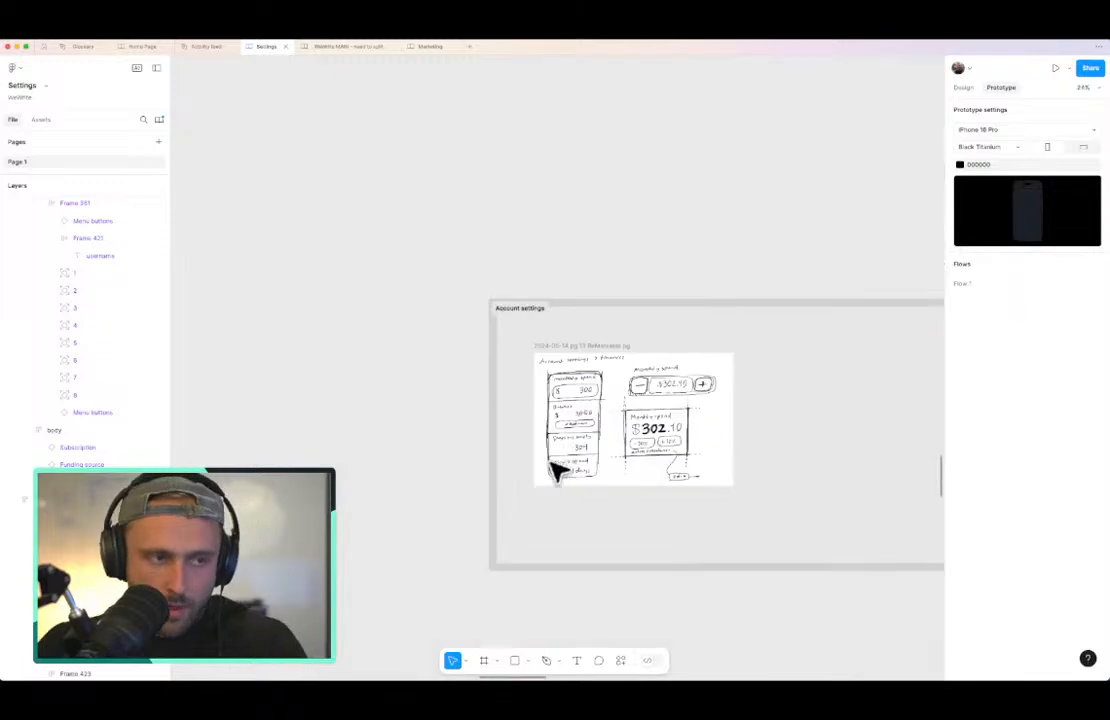
{"action": "scroll", "coordinate": [553, 466], "scroll_direction": "down", "scroll_amount": 3}
{"action": "scroll", "coordinate": [553, 468], "scroll_direction": "up", "scroll_amount": 2}
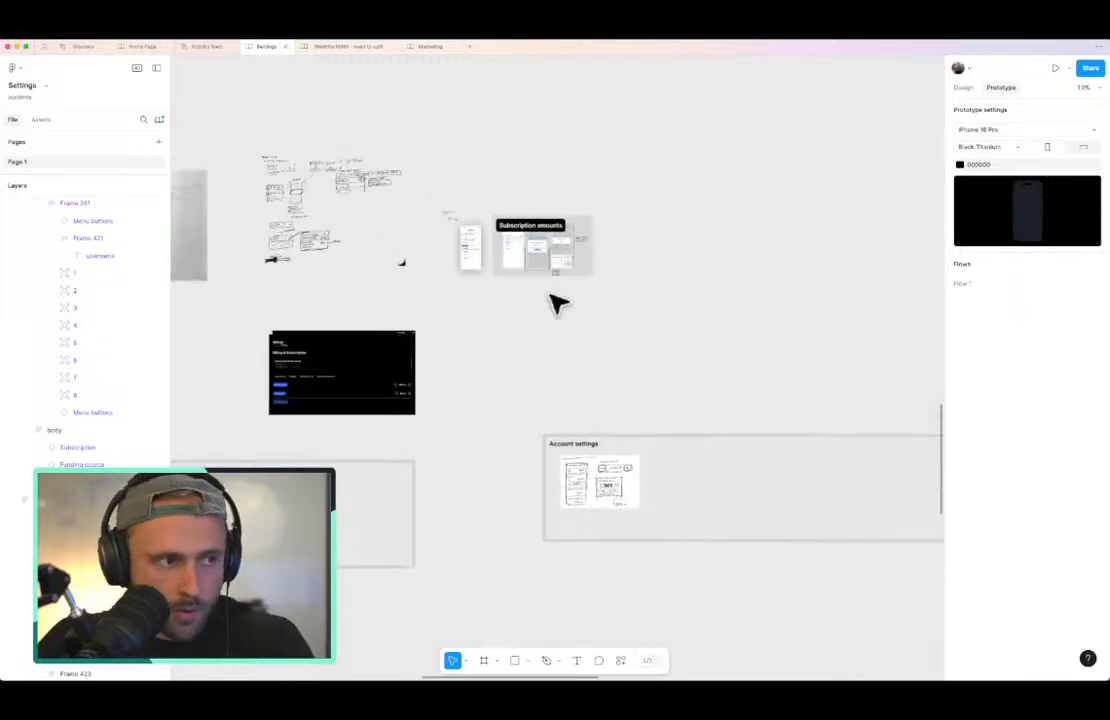
{"action": "scroll", "coordinate": [555, 300], "scroll_direction": "up", "scroll_amount": 4}
{"action": "scroll", "coordinate": [558, 252], "scroll_direction": "up", "scroll_amount": 5}
{"action": "scroll", "coordinate": [558, 250], "scroll_direction": "down", "scroll_amount": 1}
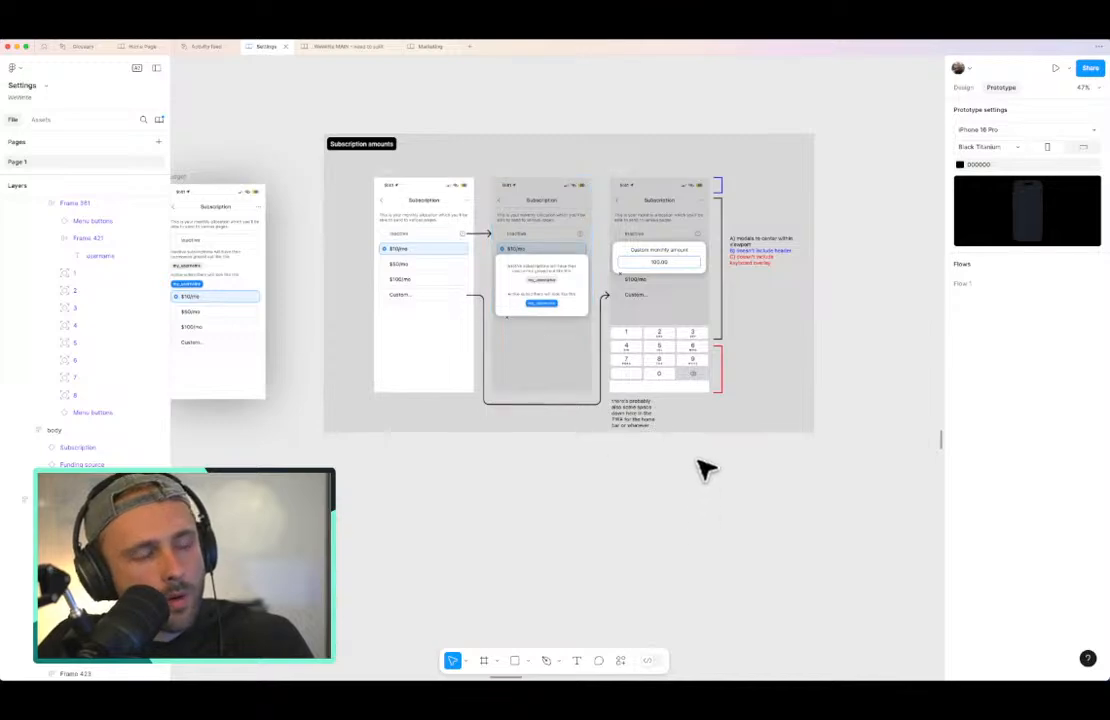
{"action": "scroll", "coordinate": [613, 388], "scroll_direction": "up", "scroll_amount": 2}
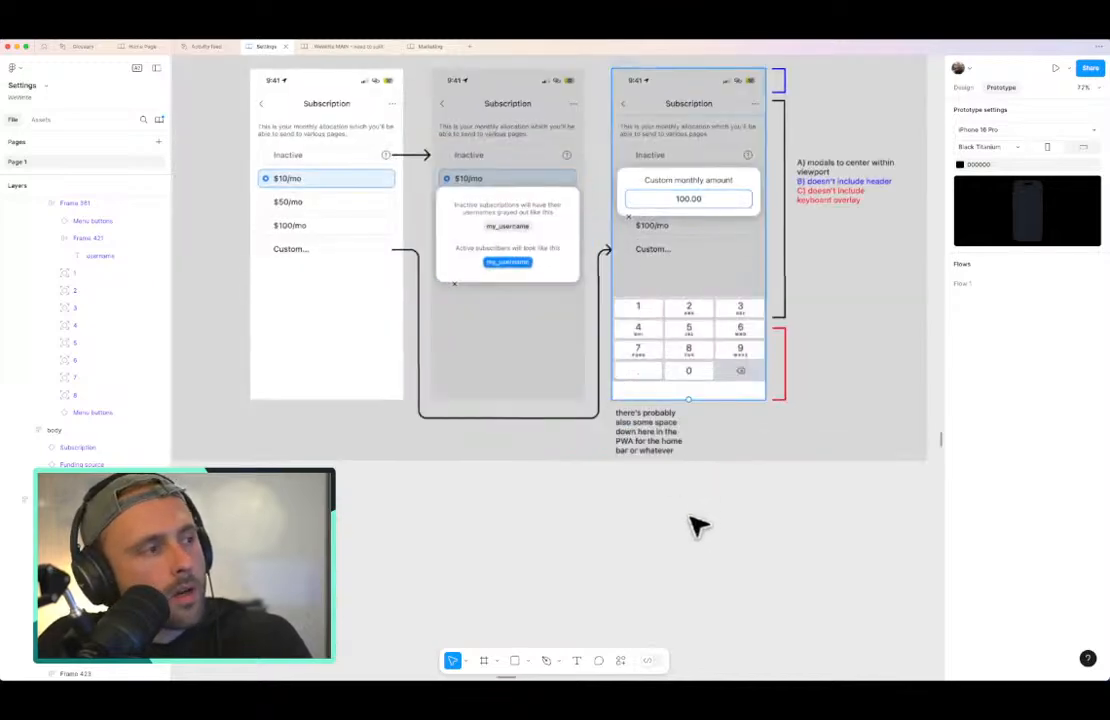
{"action": "scroll", "coordinate": [698, 527], "scroll_direction": "down", "scroll_amount": 1}
{"action": "scroll", "coordinate": [698, 529], "scroll_direction": "down", "scroll_amount": 12}
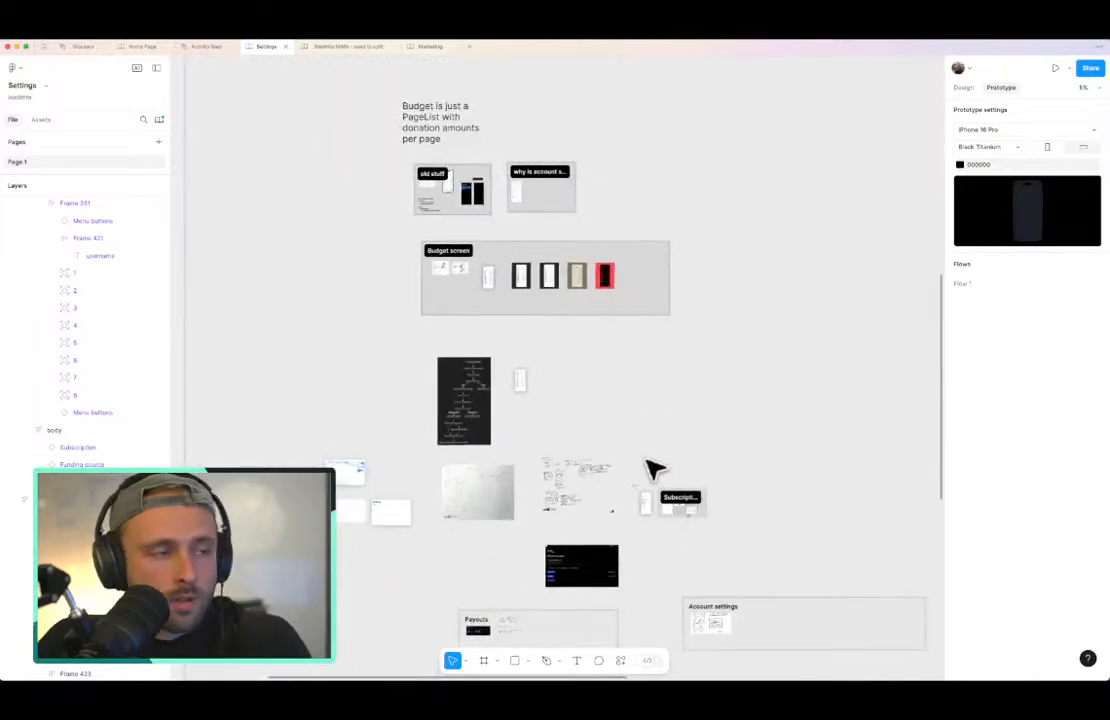
Step: Look over the old stuff and Budget screen sections and find the current Account settings screen and its components
{"action": "scroll", "coordinate": [592, 272], "scroll_direction": "up", "scroll_amount": 4}
{"action": "scroll", "coordinate": [590, 272], "scroll_direction": "up", "scroll_amount": 3}
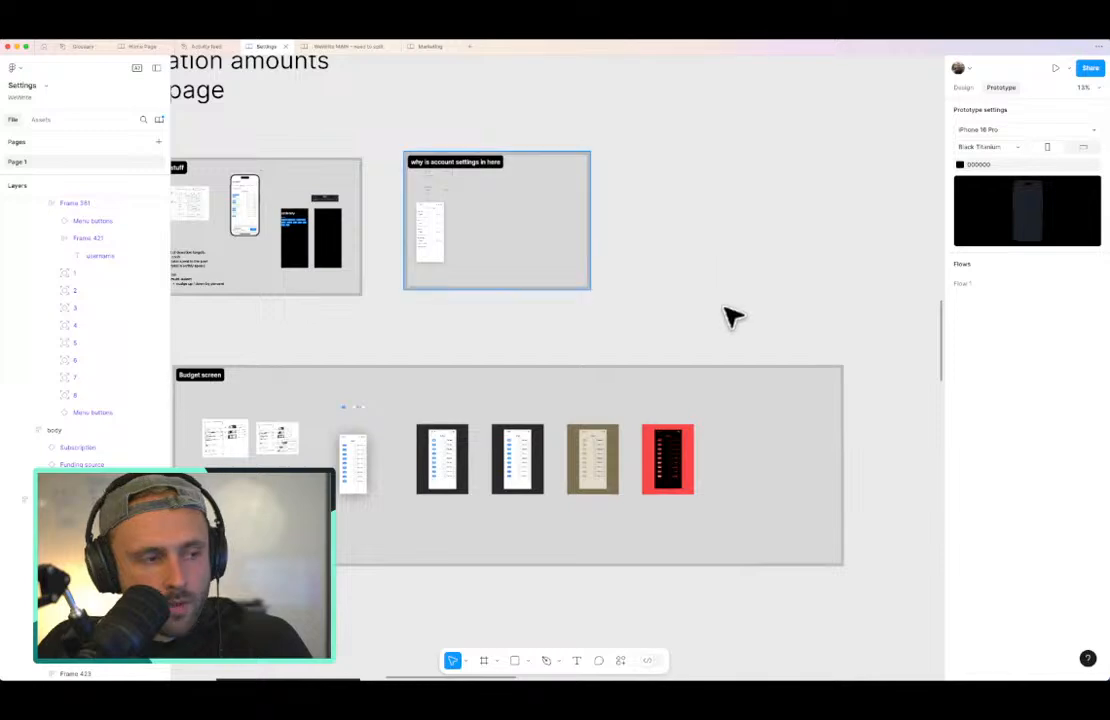
{"action": "scroll", "coordinate": [726, 317], "scroll_direction": "up", "scroll_amount": 7}
{"action": "scroll", "coordinate": [733, 317], "scroll_direction": "up", "scroll_amount": 8}
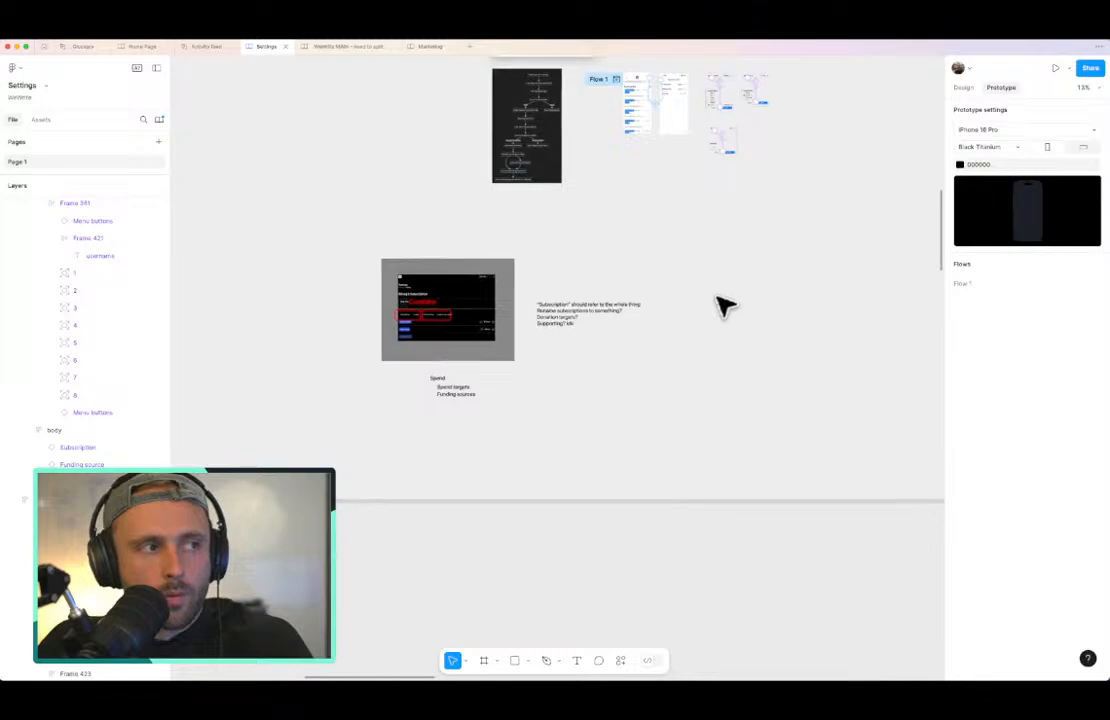
{"action": "scroll", "coordinate": [798, 190], "scroll_direction": "up", "scroll_amount": 2}
{"action": "scroll", "coordinate": [828, 204], "scroll_direction": "up", "scroll_amount": 5}
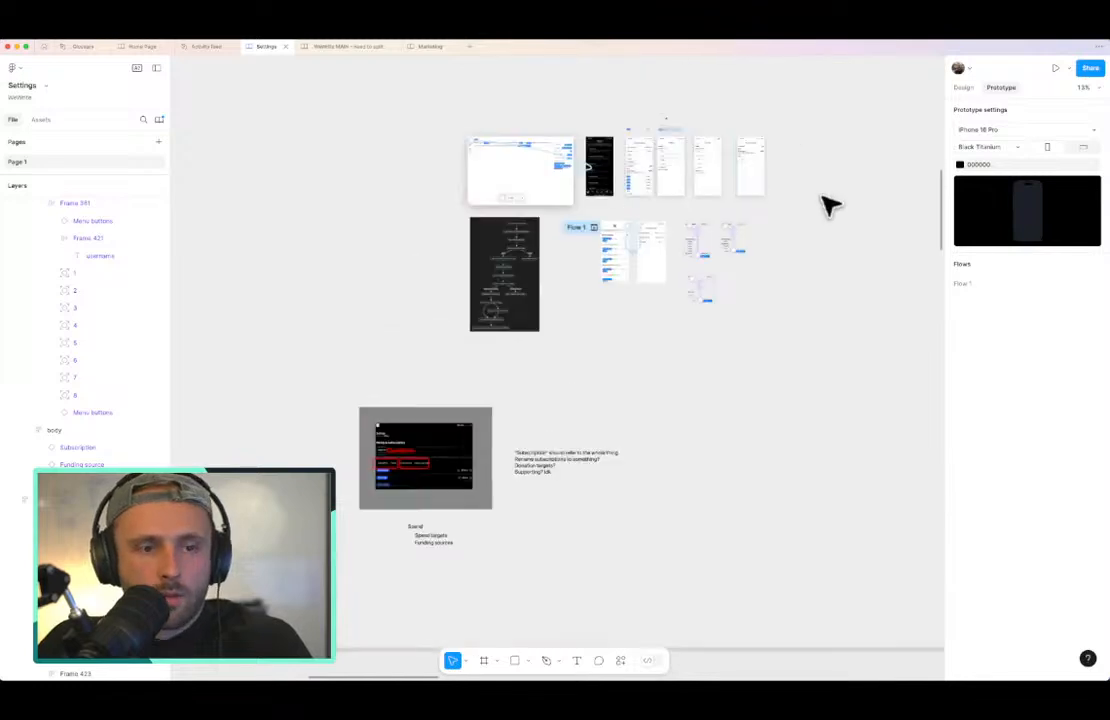
{"action": "scroll", "coordinate": [825, 240], "scroll_direction": "up", "scroll_amount": 2}
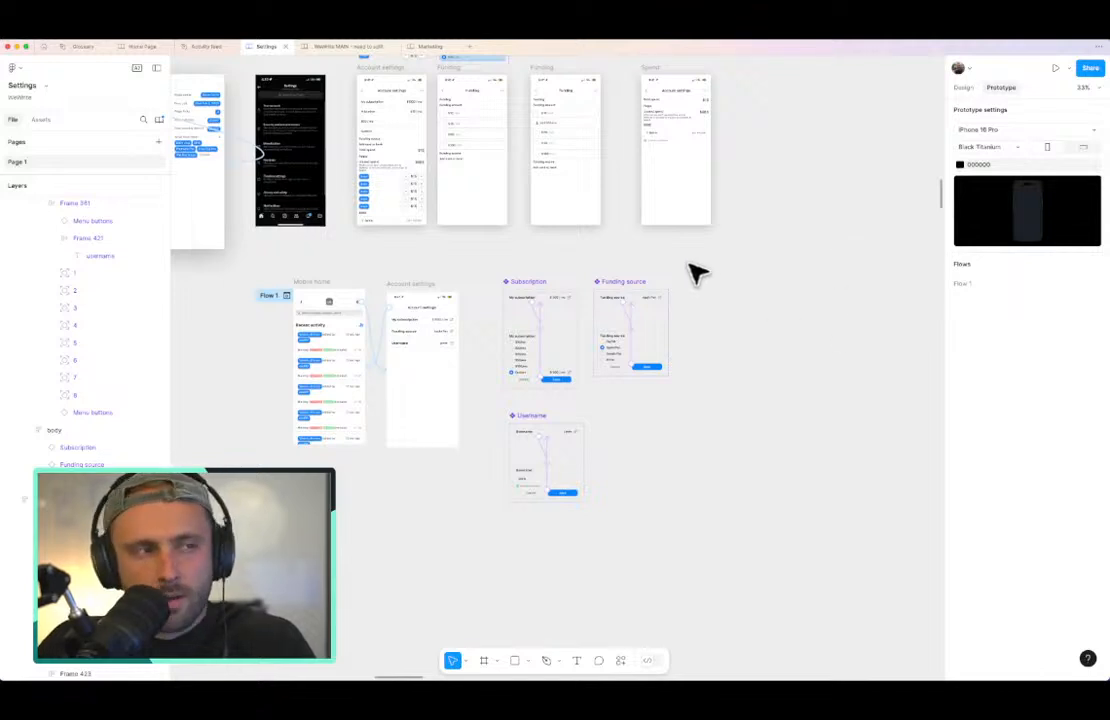
{"action": "scroll", "coordinate": [700, 277], "scroll_direction": "up", "scroll_amount": 2}
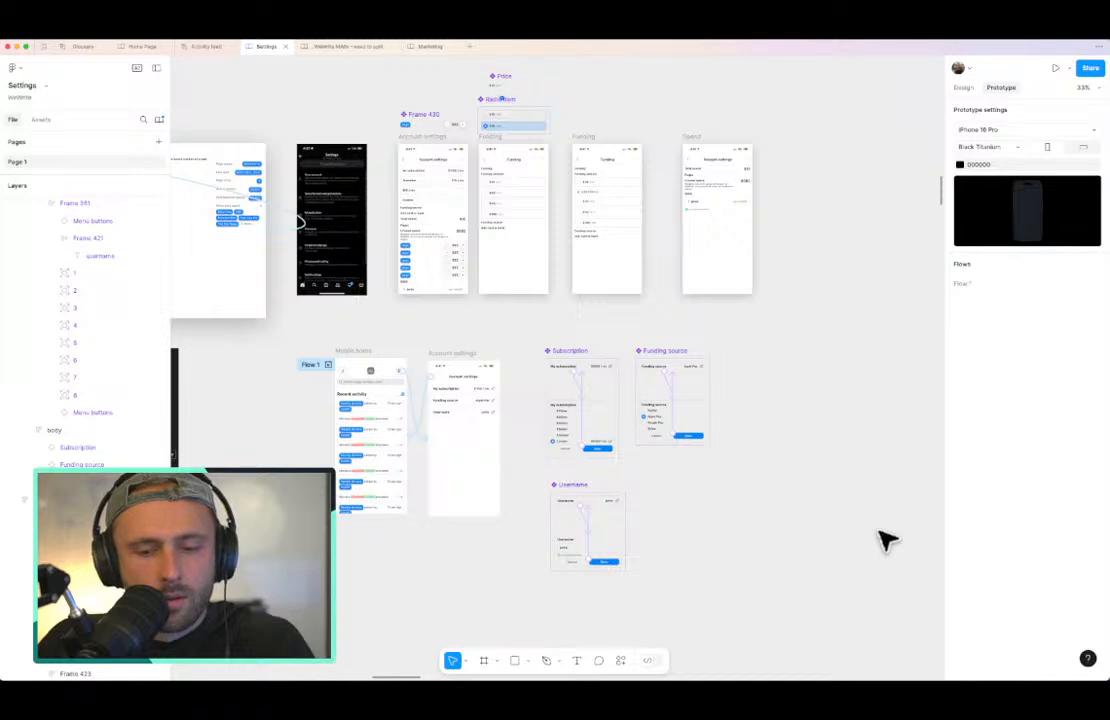
Step: Examine the Mobile home and Account settings screens alongside the Subscription, Funding source and Username components
{"action": "scroll", "coordinate": [876, 533], "scroll_direction": "down", "scroll_amount": 1}
{"action": "scroll", "coordinate": [921, 587], "scroll_direction": "up", "scroll_amount": 1}
{"action": "scroll", "coordinate": [783, 458], "scroll_direction": "left", "scroll_amount": 1}
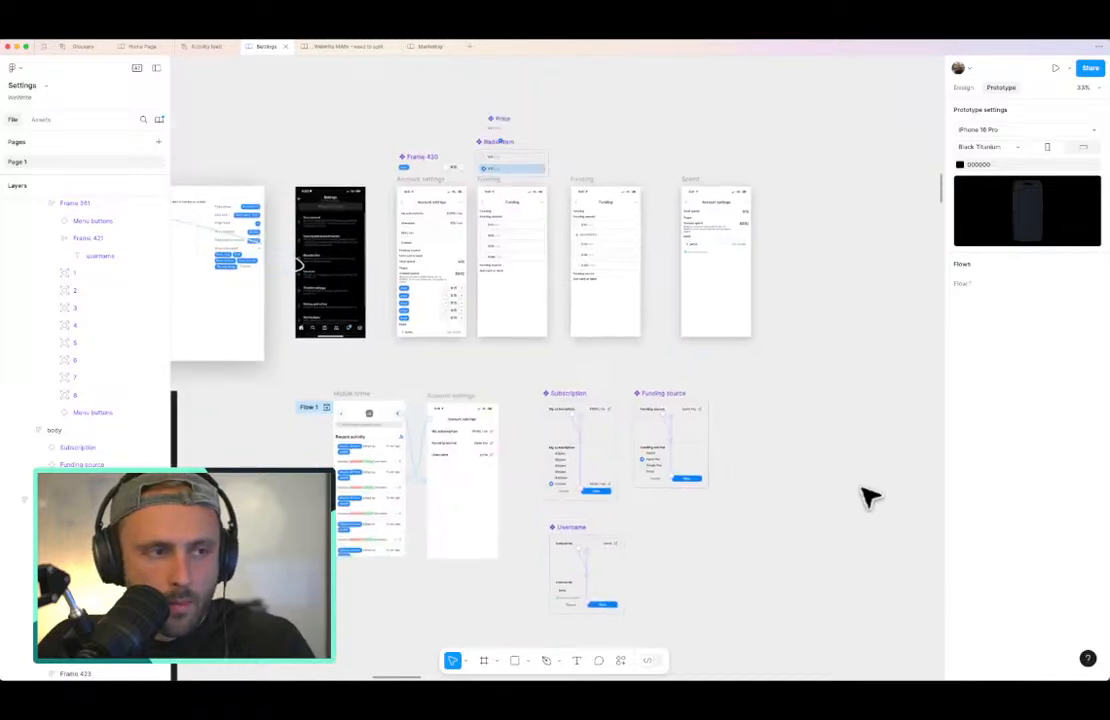
{"action": "scroll", "coordinate": [868, 497], "scroll_direction": "down", "scroll_amount": 1}
{"action": "scroll", "coordinate": [868, 497], "scroll_direction": "left", "scroll_amount": 1}
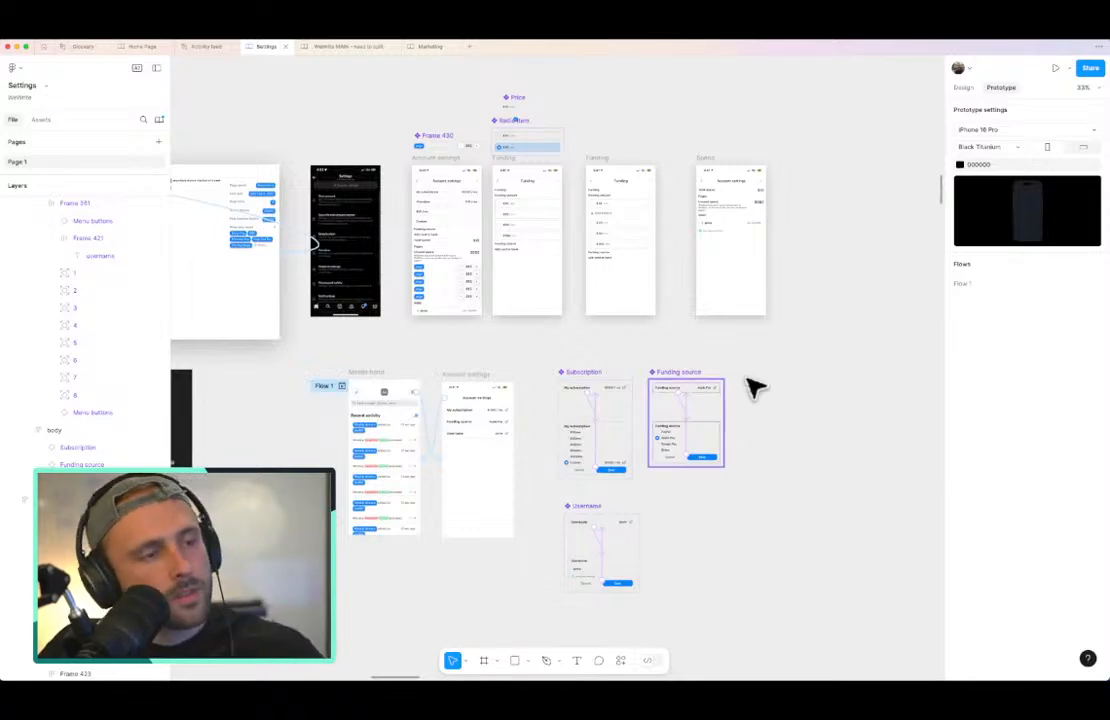
{"action": "scroll", "coordinate": [659, 484], "scroll_direction": "up", "scroll_amount": 5}
{"action": "scroll", "coordinate": [659, 484], "scroll_direction": "left", "scroll_amount": 2}
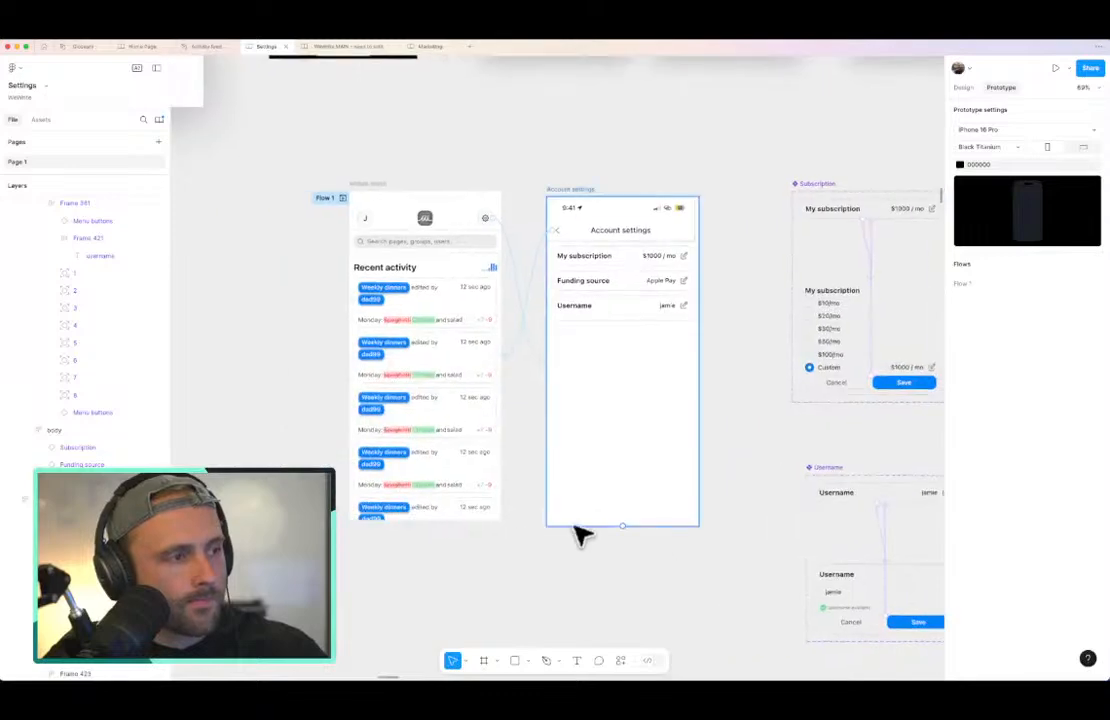
{"action": "scroll", "coordinate": [530, 467], "scroll_direction": "up", "scroll_amount": 2}
{"action": "scroll", "coordinate": [530, 467], "scroll_direction": "up", "scroll_amount": 1}
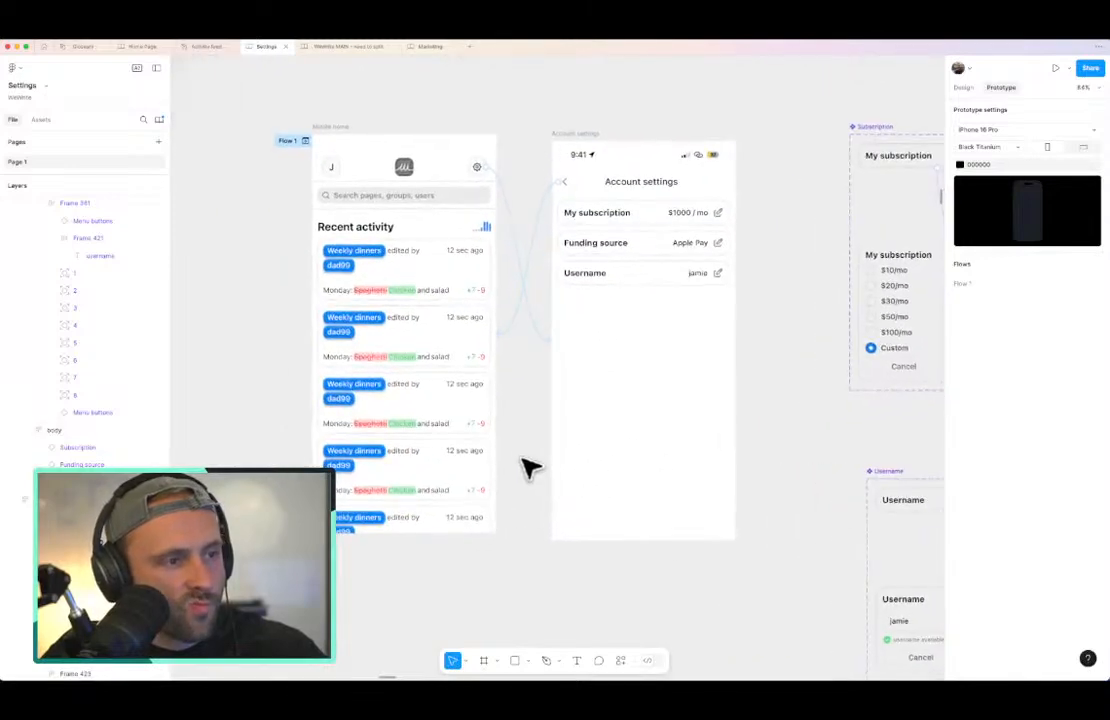
{"action": "scroll", "coordinate": [530, 467], "scroll_direction": "right", "scroll_amount": 5}
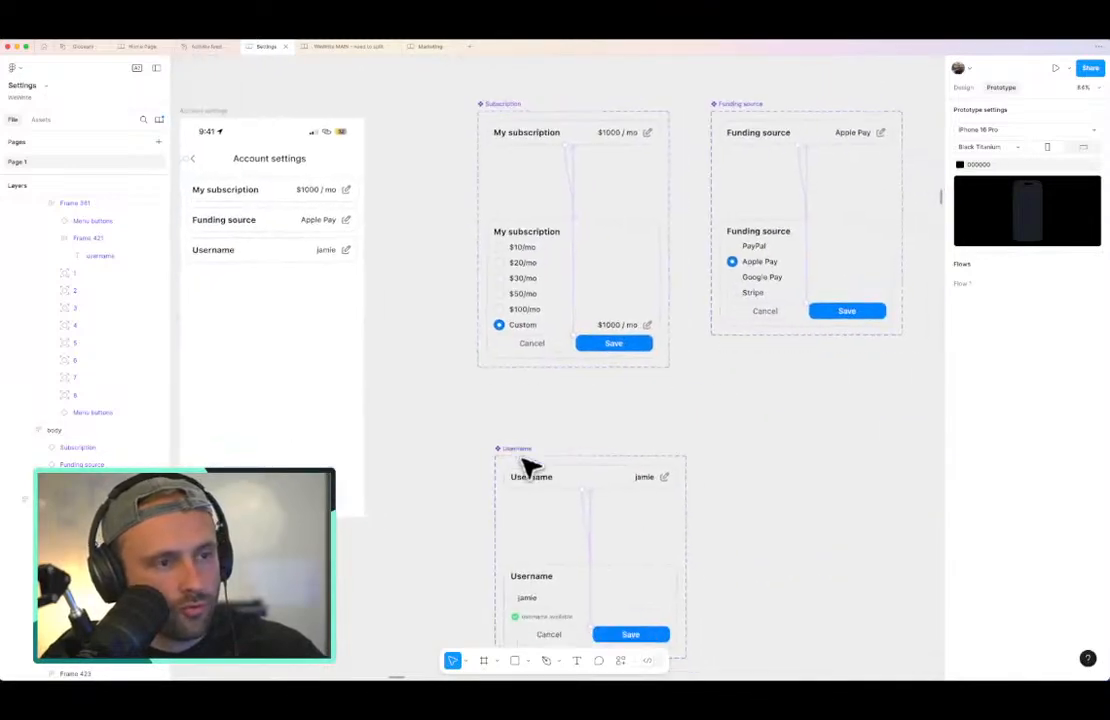
Step: Examine the billing flowchart from landing on the billing page through payment confirmation to budget allocation and the dashboard redirect
{"action": "scroll", "coordinate": [530, 467], "scroll_direction": "down", "scroll_amount": 5}
{"action": "scroll", "coordinate": [530, 467], "scroll_direction": "down", "scroll_amount": 10}
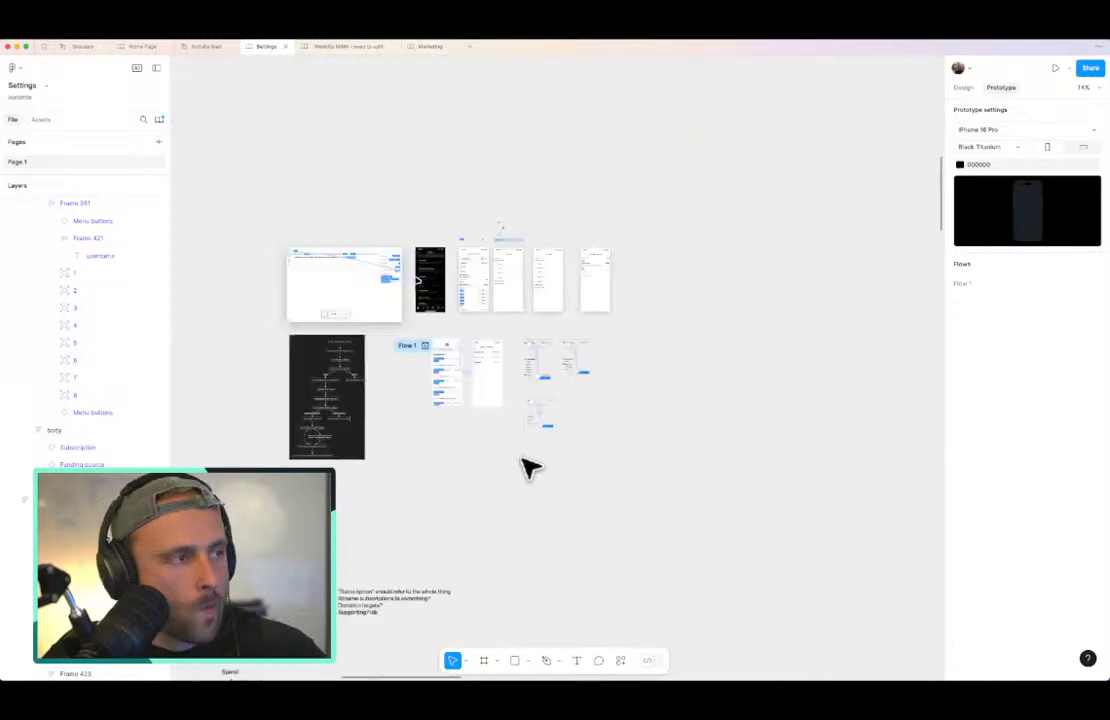
{"action": "scroll", "coordinate": [510, 472], "scroll_direction": "down", "scroll_amount": 2}
{"action": "scroll", "coordinate": [466, 390], "scroll_direction": "up", "scroll_amount": 10}
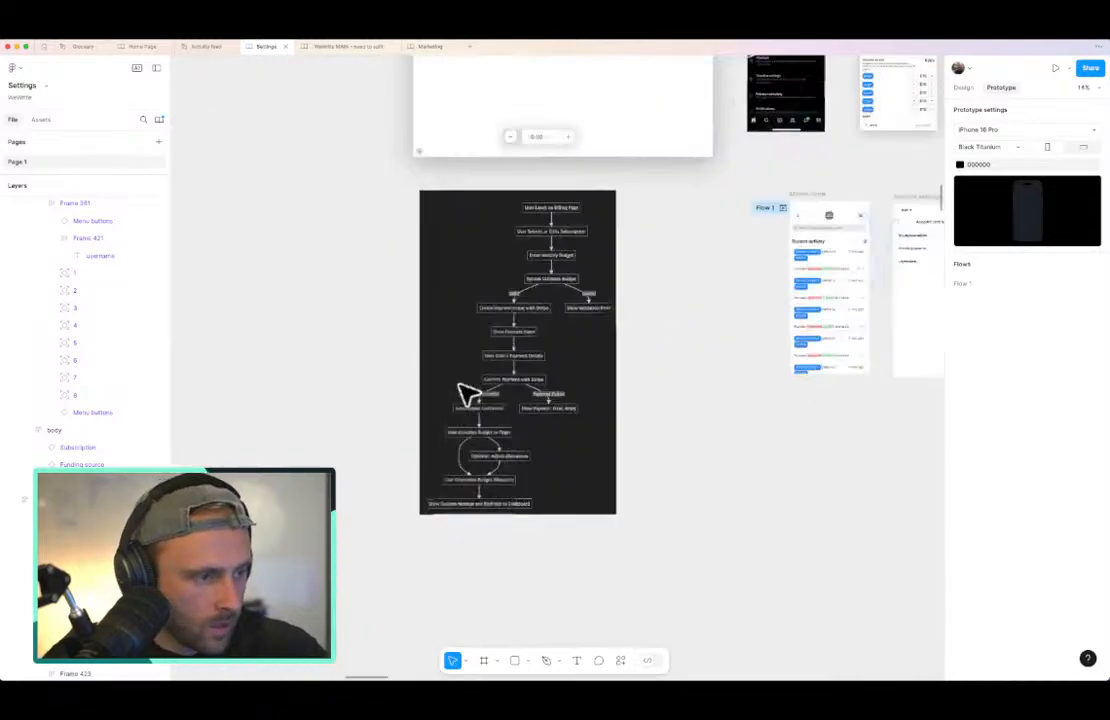
{"action": "scroll", "coordinate": [466, 387], "scroll_direction": "up", "scroll_amount": 6}
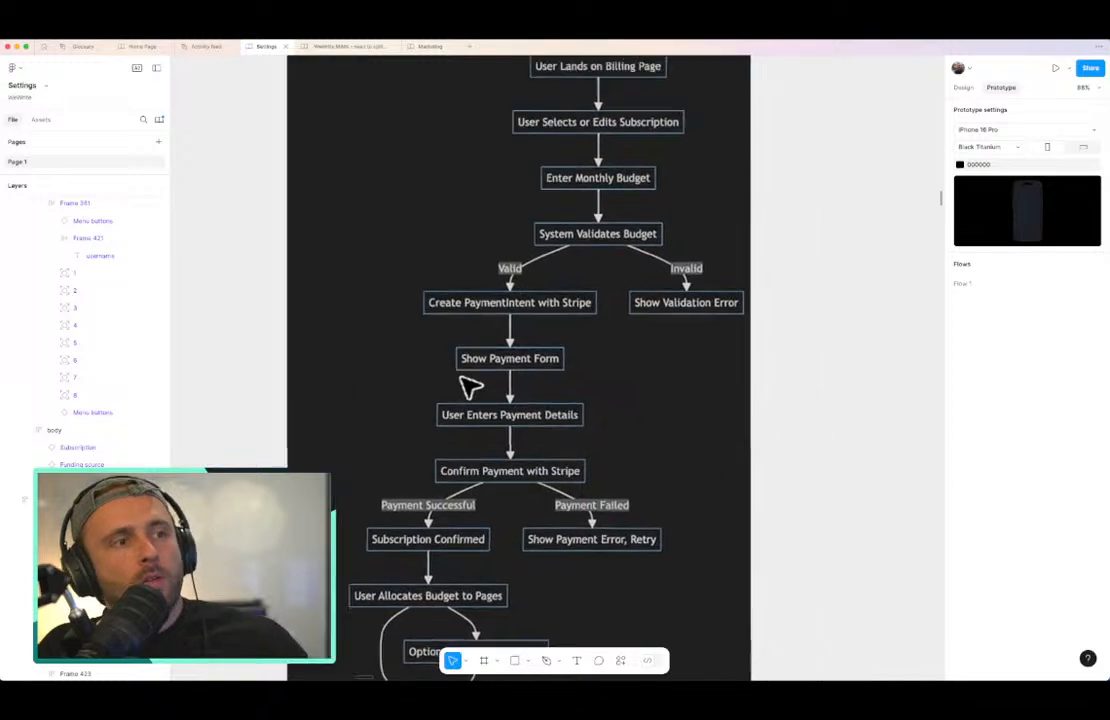
{"action": "scroll", "coordinate": [466, 387], "scroll_direction": "up", "scroll_amount": 2}
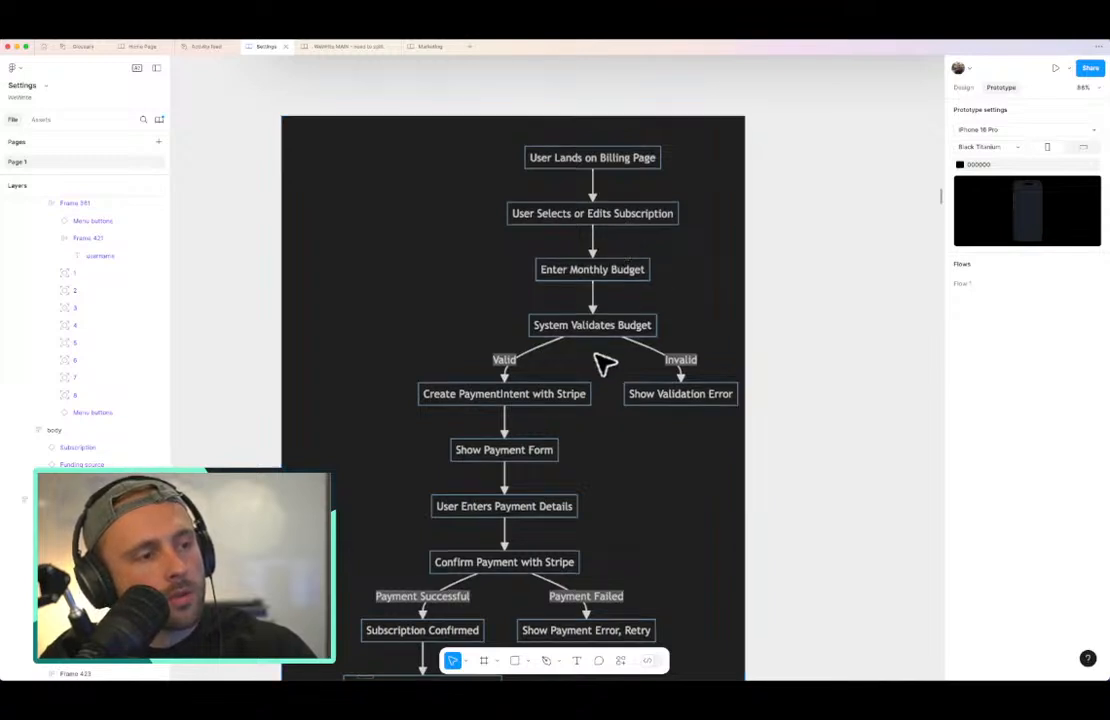
{"action": "scroll", "coordinate": [605, 362], "scroll_direction": "down", "scroll_amount": 2}
{"action": "scroll", "coordinate": [670, 368], "scroll_direction": "down", "scroll_amount": 5}
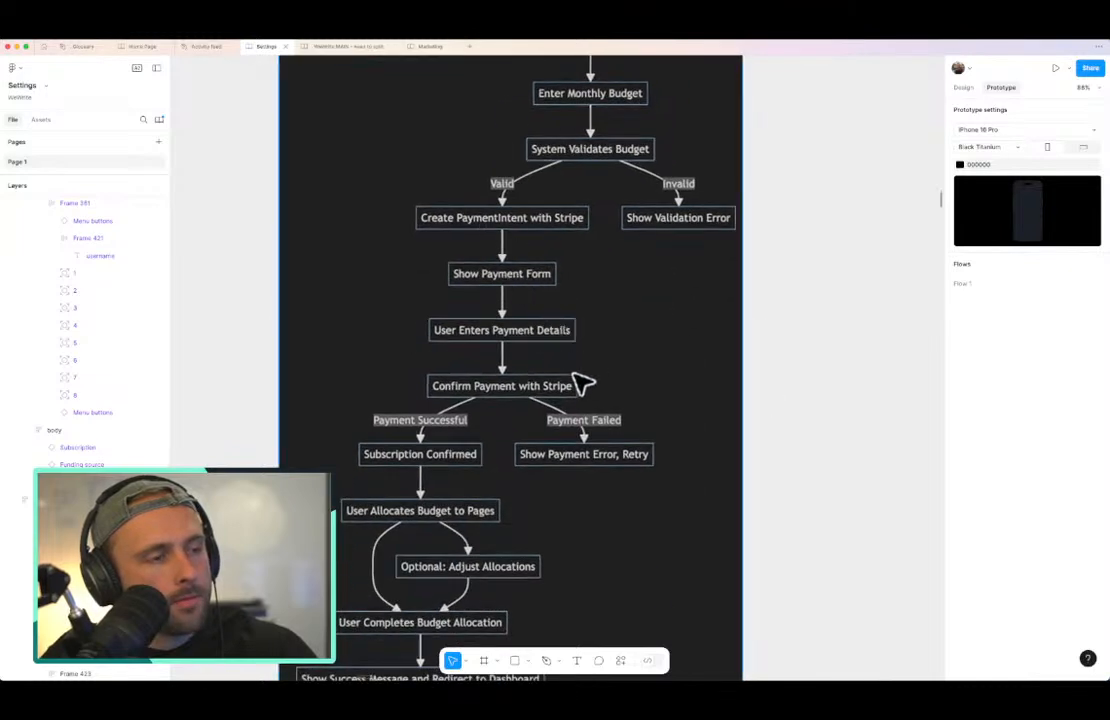
{"action": "scroll", "coordinate": [550, 421], "scroll_direction": "down", "scroll_amount": 2}
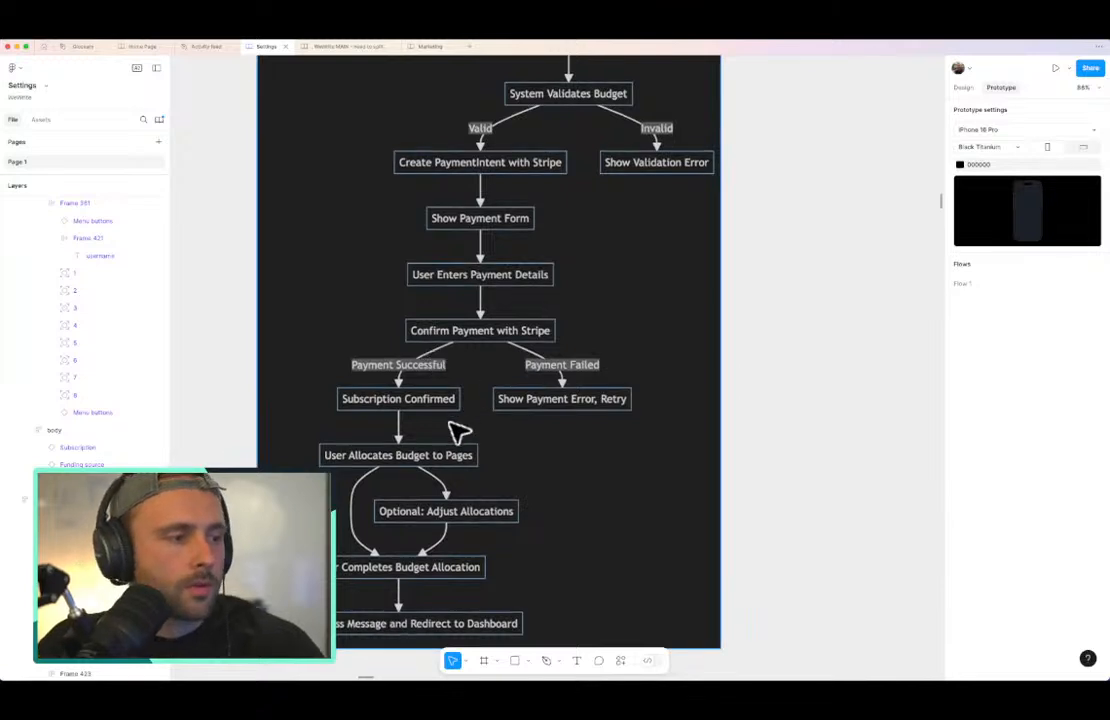
{"action": "scroll", "coordinate": [445, 410], "scroll_direction": "down", "scroll_amount": 1}
{"action": "scroll", "coordinate": [412, 460], "scroll_direction": "down", "scroll_amount": 1}
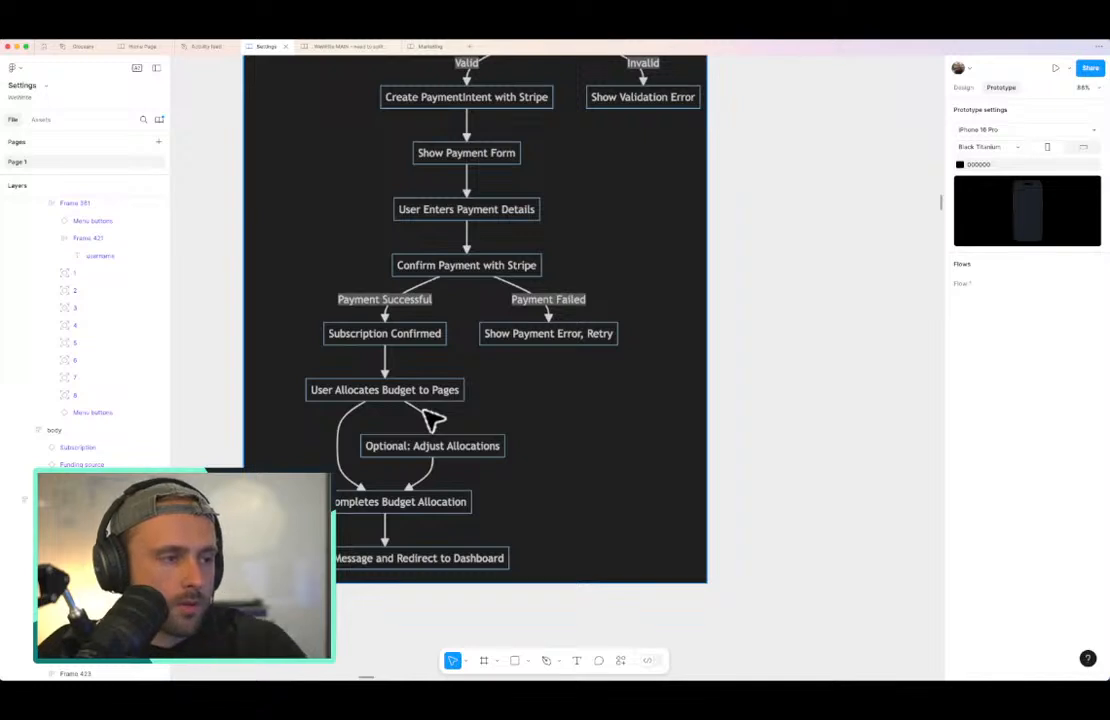
{"action": "scroll", "coordinate": [449, 550], "scroll_direction": "down", "scroll_amount": 1}
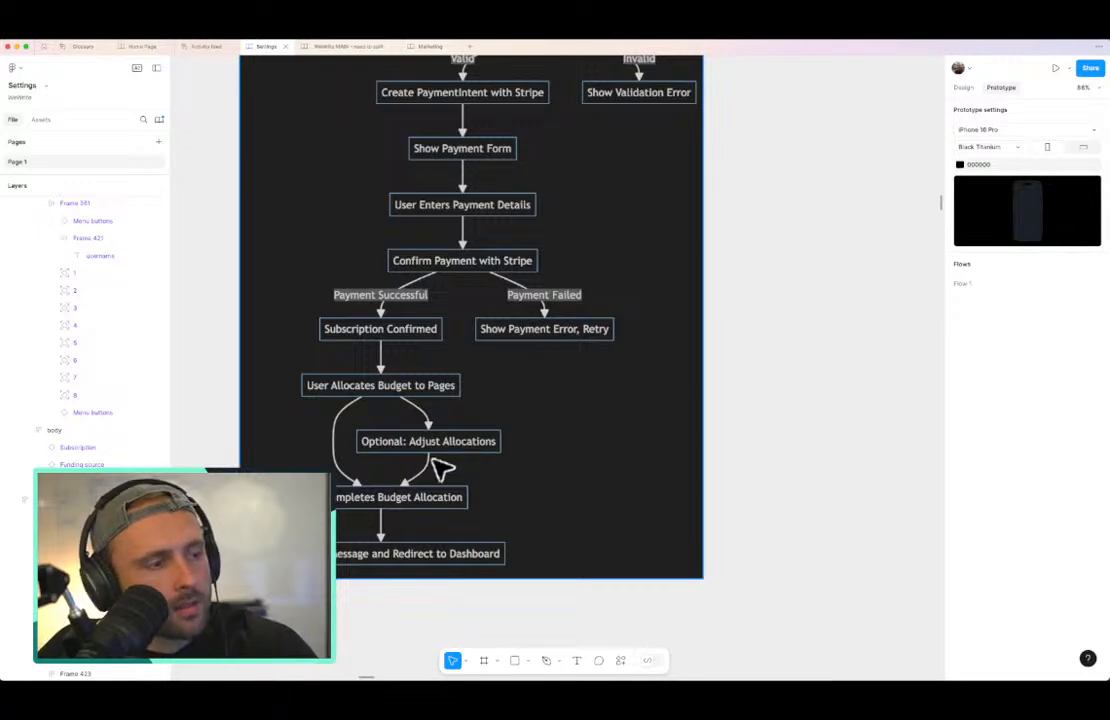
Step: Inspect the design properties of the page allocation rows in the older Account settings mockup
{"action": "scroll", "coordinate": [443, 470], "scroll_direction": "down", "scroll_amount": 10}
{"action": "scroll", "coordinate": [441, 466], "scroll_direction": "up", "scroll_amount": 4}
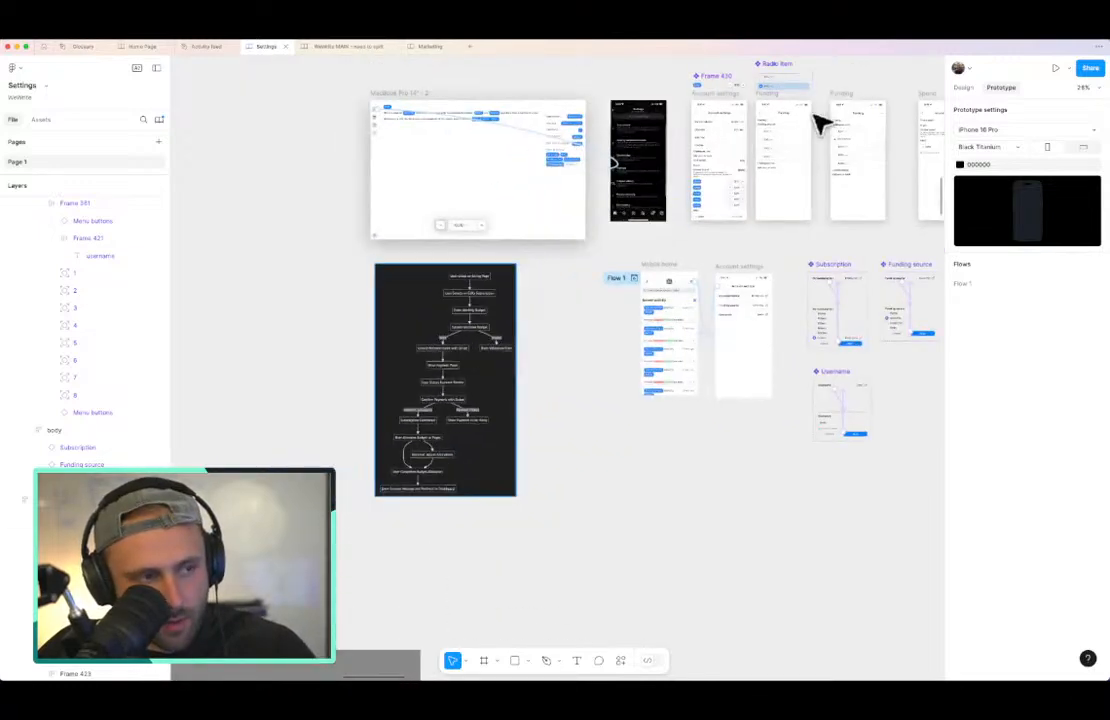
{"action": "scroll", "coordinate": [822, 117], "scroll_direction": "up", "scroll_amount": 4}
{"action": "scroll", "coordinate": [632, 253], "scroll_direction": "up", "scroll_amount": 5}
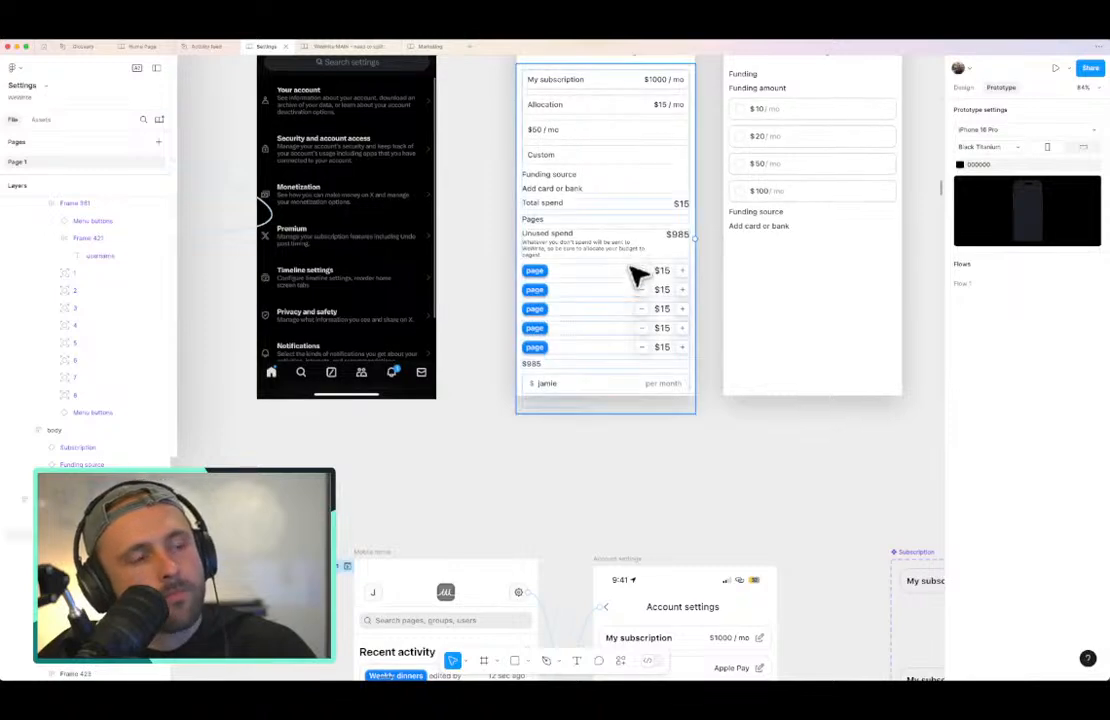
{"action": "left_click", "coordinate": [632, 281]}
{"action": "double_click", "coordinate": [634, 280]}
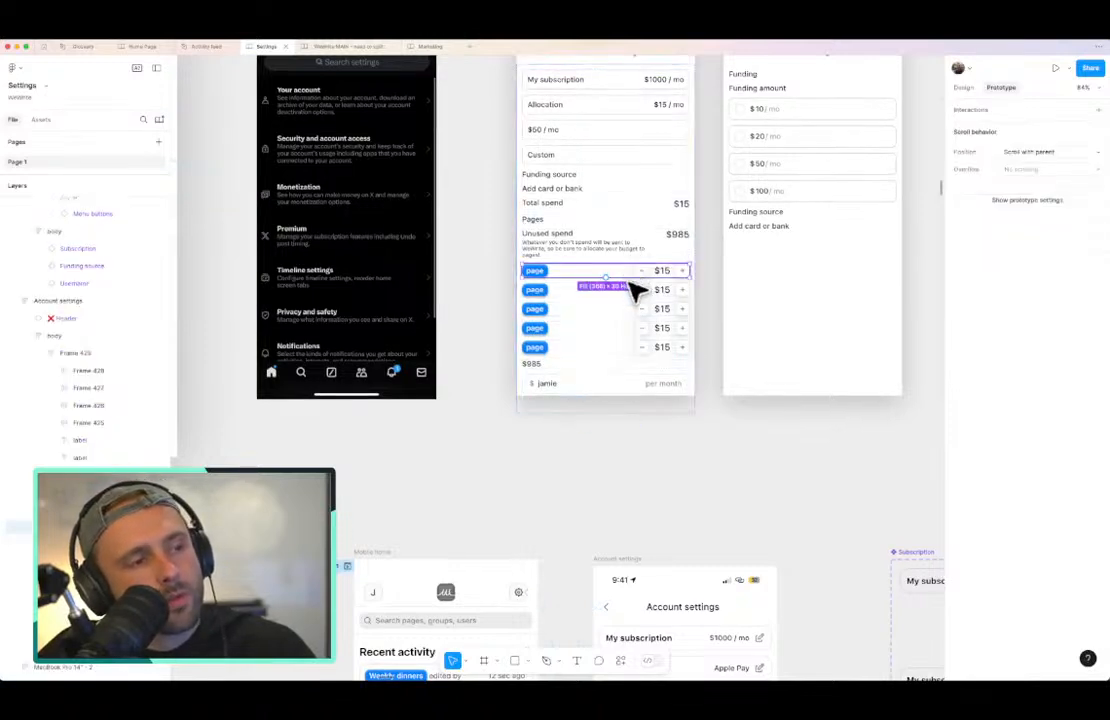
{"action": "left_click", "coordinate": [660, 292]}
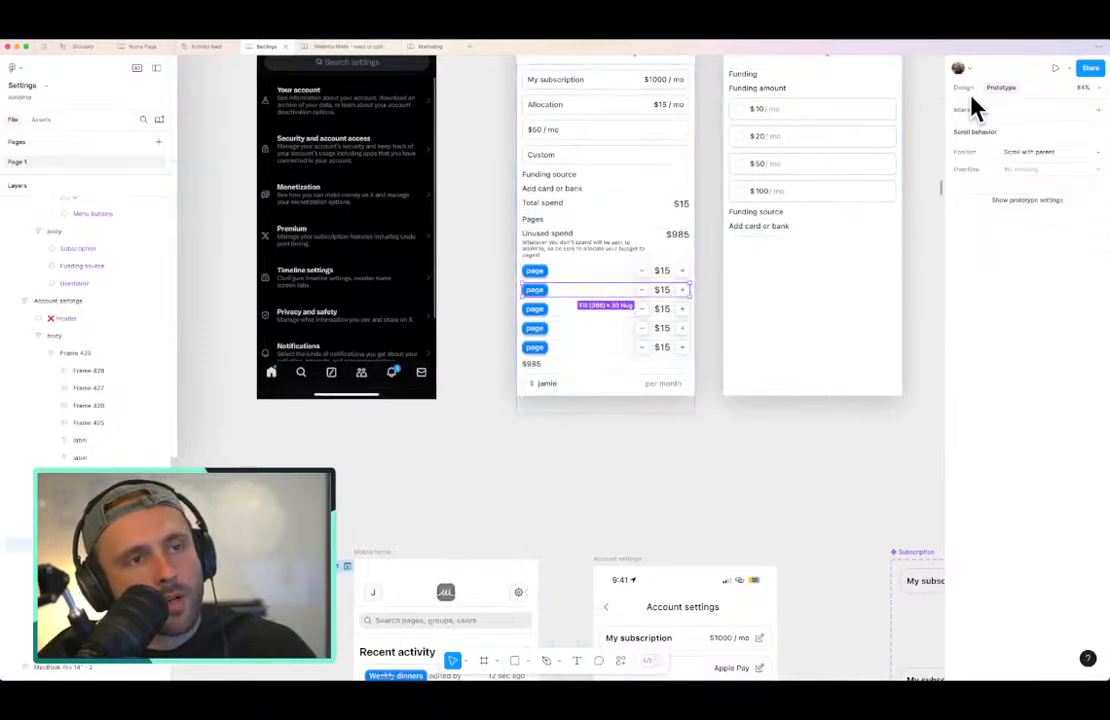
{"action": "left_click", "coordinate": [965, 89]}
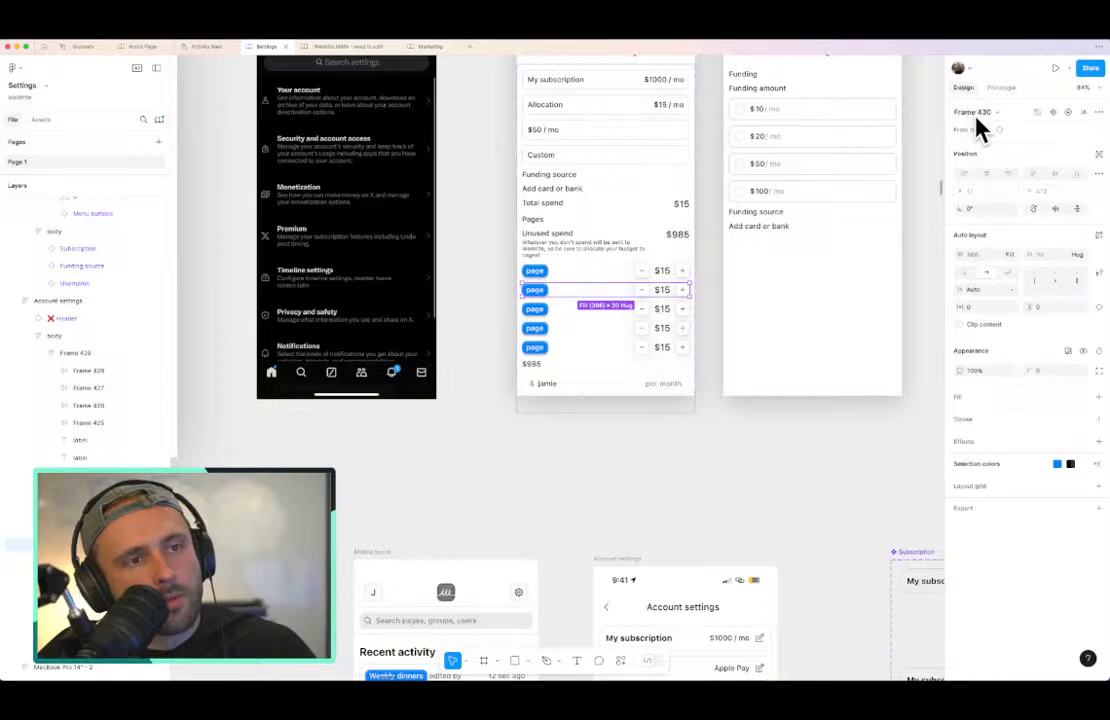
Step: Select all five page allocation rows in the older Account settings mockup
{"action": "left_click", "coordinate": [672, 274]}
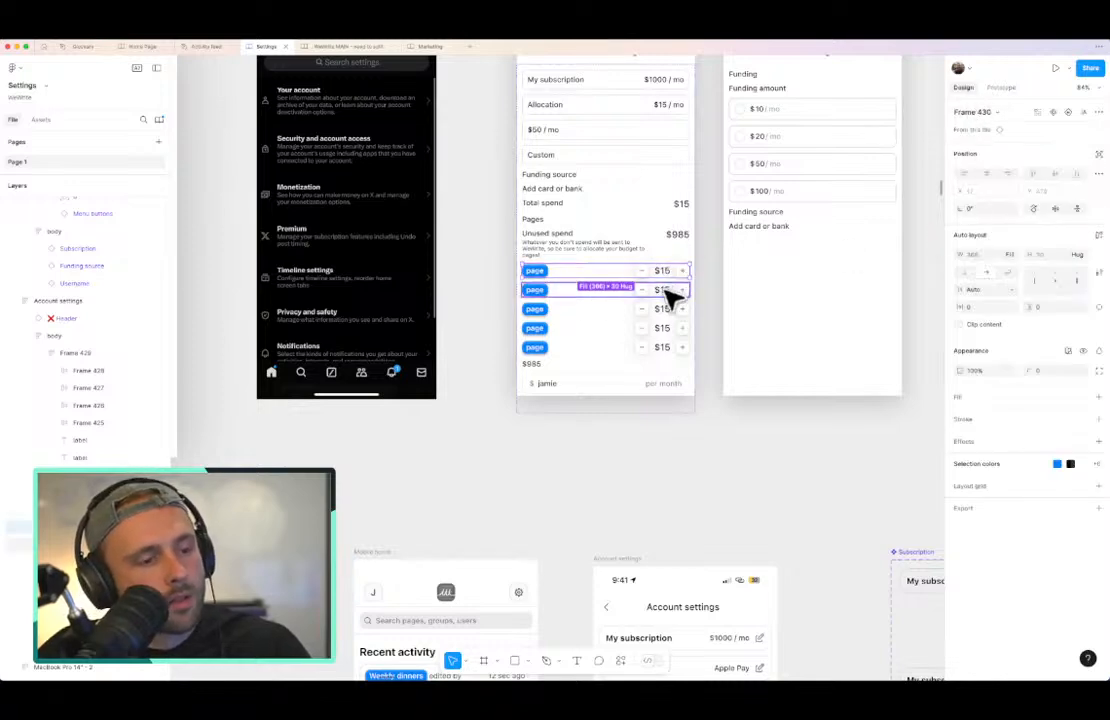
{"action": "scroll", "coordinate": [672, 290], "scroll_direction": "down", "scroll_amount": 3}
{"action": "scroll", "coordinate": [672, 290], "scroll_direction": "right", "scroll_amount": 2}
{"action": "scroll", "coordinate": [667, 292], "scroll_direction": "up", "scroll_amount": 2}
{"action": "scroll", "coordinate": [667, 292], "scroll_direction": "left", "scroll_amount": 1}
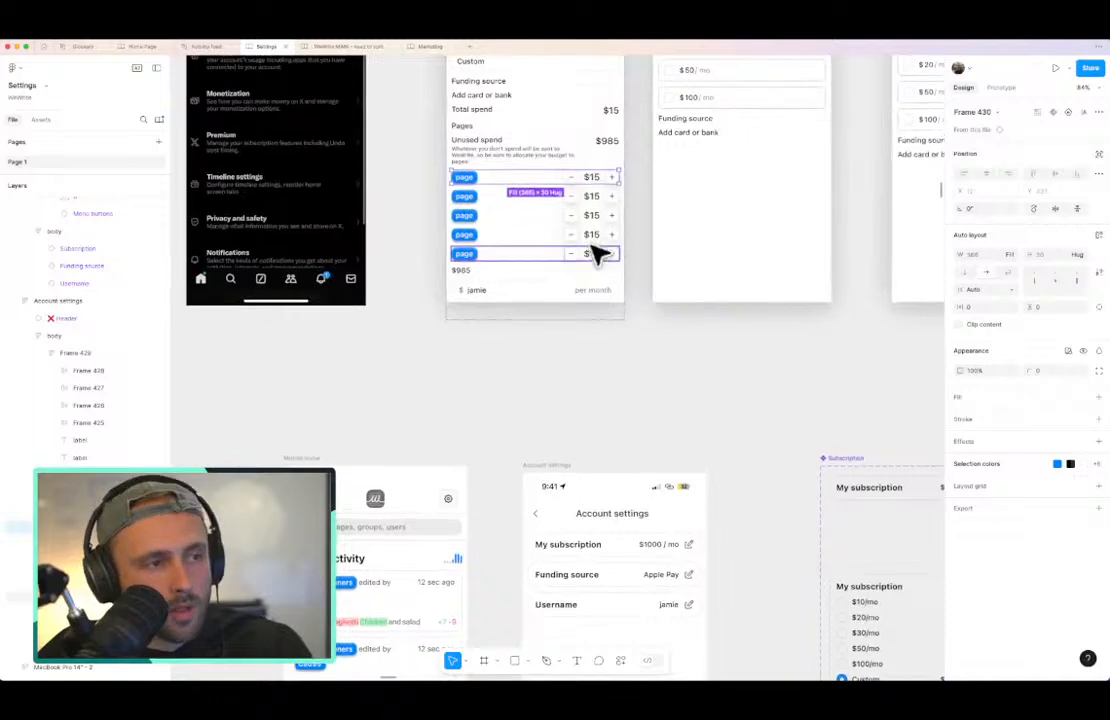
{"action": "left_click", "coordinate": [591, 254], "text": "shift"}
{"action": "left_click", "coordinate": [591, 236], "text": "shift"}
{"action": "left_click", "coordinate": [593, 216], "text": "shift"}
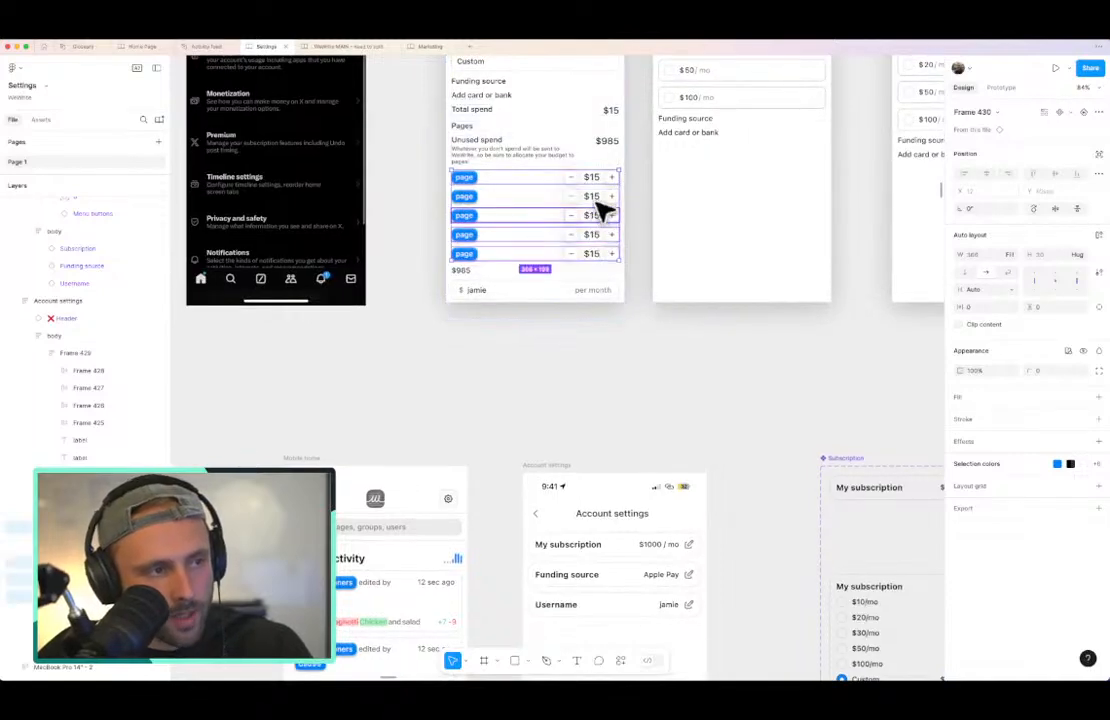
{"action": "left_click", "coordinate": [600, 199], "text": "shift"}
{"action": "scroll", "coordinate": [593, 396], "scroll_direction": "down", "scroll_amount": 3}
{"action": "scroll", "coordinate": [597, 405], "scroll_direction": "down", "scroll_amount": 5}
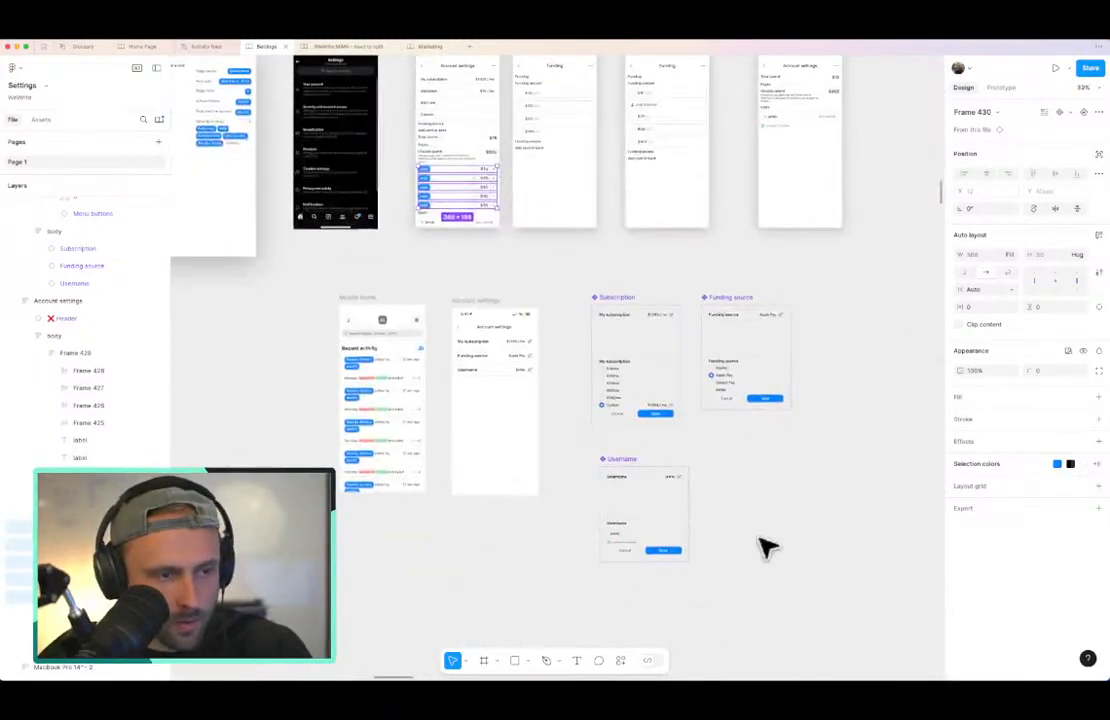
Step: Move the Subscription, Funding source and Username component sets below the current Account settings screen
{"action": "left_click", "coordinate": [586, 278]}
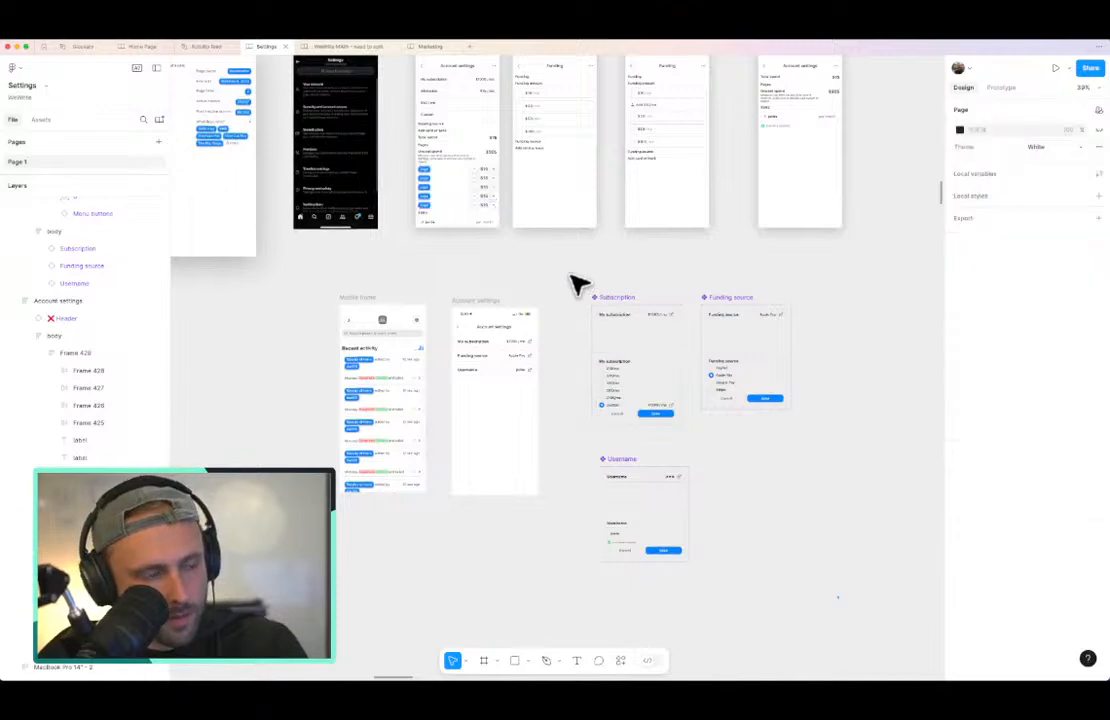
{"action": "left_click_drag", "start_coordinate": [838, 597], "coordinate": [571, 275]}
{"action": "left_click_drag", "start_coordinate": [657, 366], "coordinate": [508, 579]}
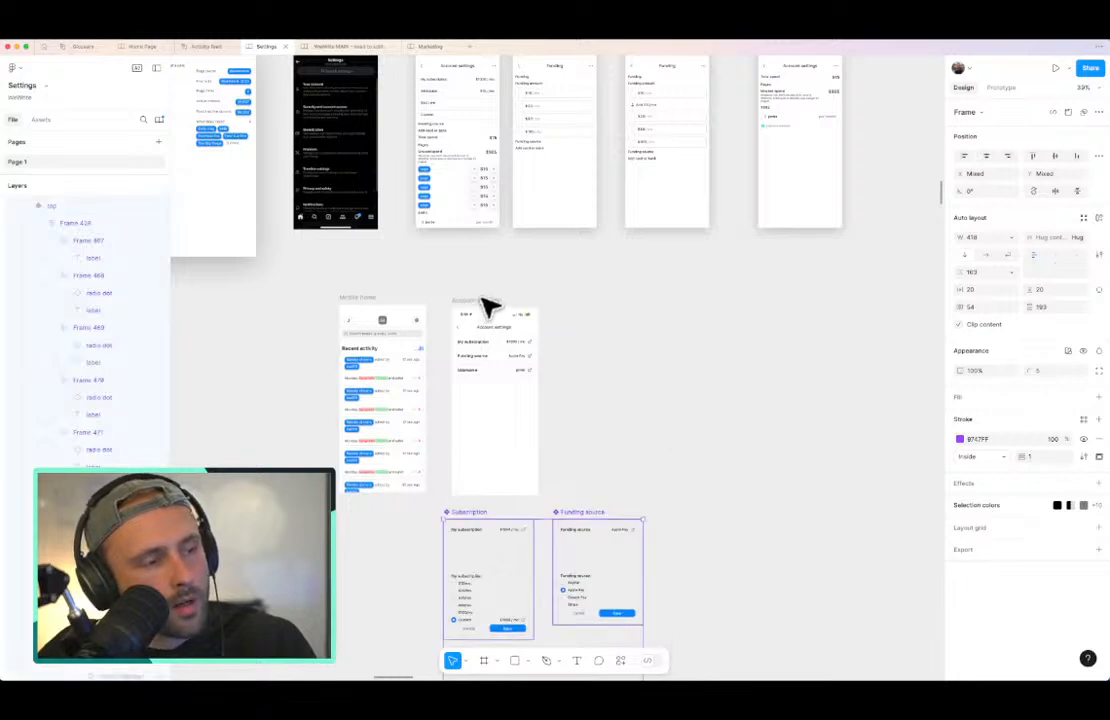
{"action": "key", "text": "Escape"}
Step: Duplicate the current Account settings screen and place the copy beside the original on its right, at about X 18213
{"action": "left_click", "coordinate": [520, 403]}
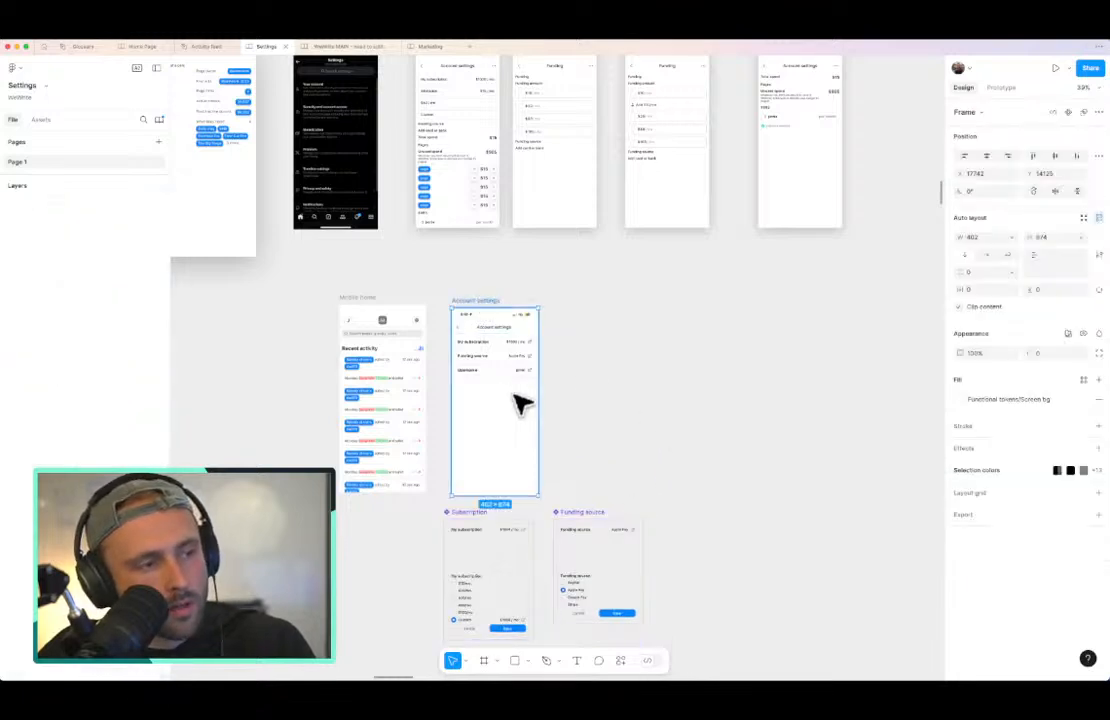
{"action": "key", "text": "ctrl+d"}
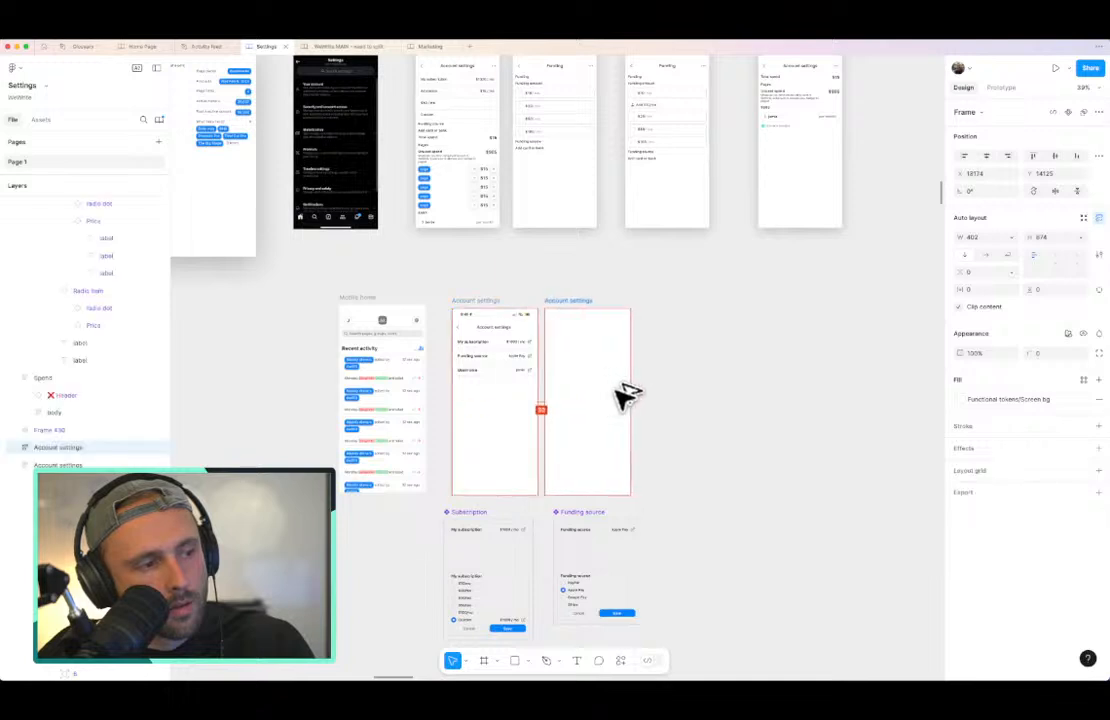
{"action": "left_click_drag", "start_coordinate": [615, 386], "coordinate": [604, 332]}
{"action": "scroll", "coordinate": [600, 328], "scroll_direction": "up", "scroll_amount": 1}
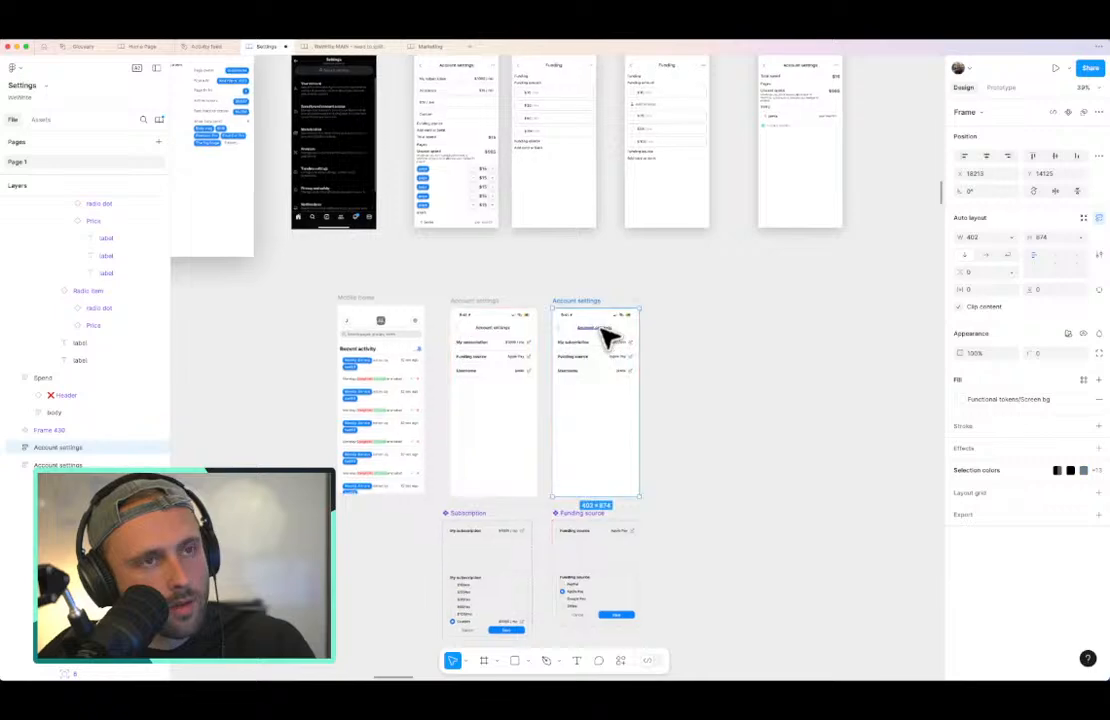
Step: Change the header title of the duplicated Account settings screen to "Pages"
{"action": "scroll", "coordinate": [603, 337], "scroll_direction": "up", "scroll_amount": 2}
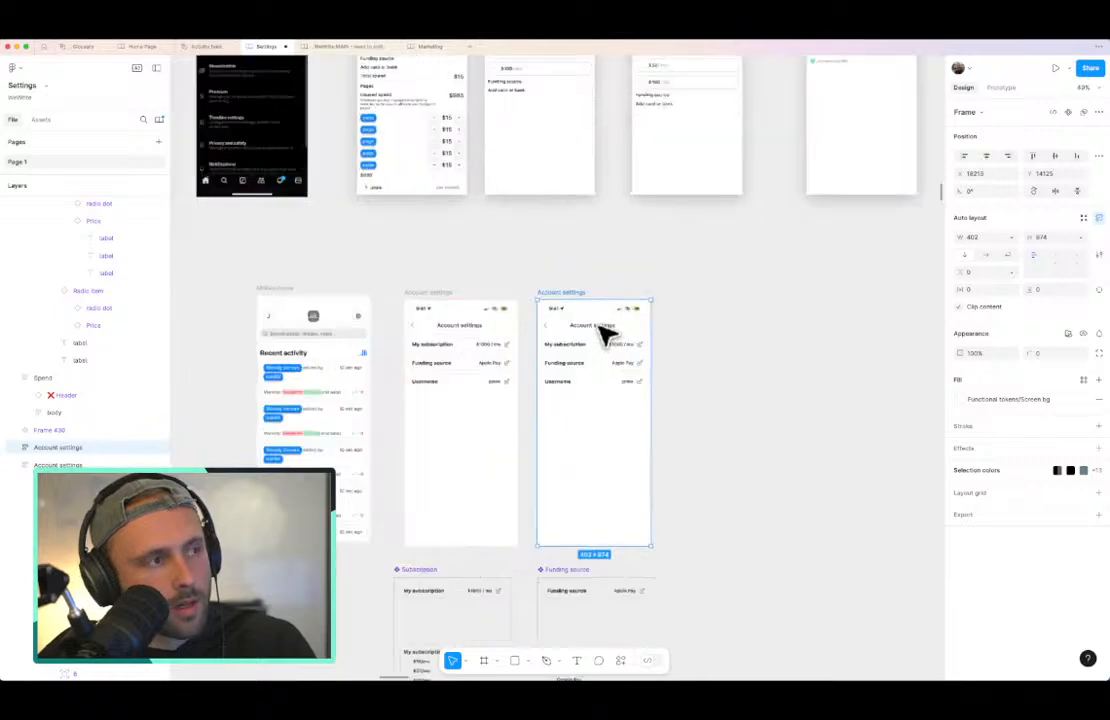
{"action": "scroll", "coordinate": [604, 330], "scroll_direction": "up", "scroll_amount": 2}
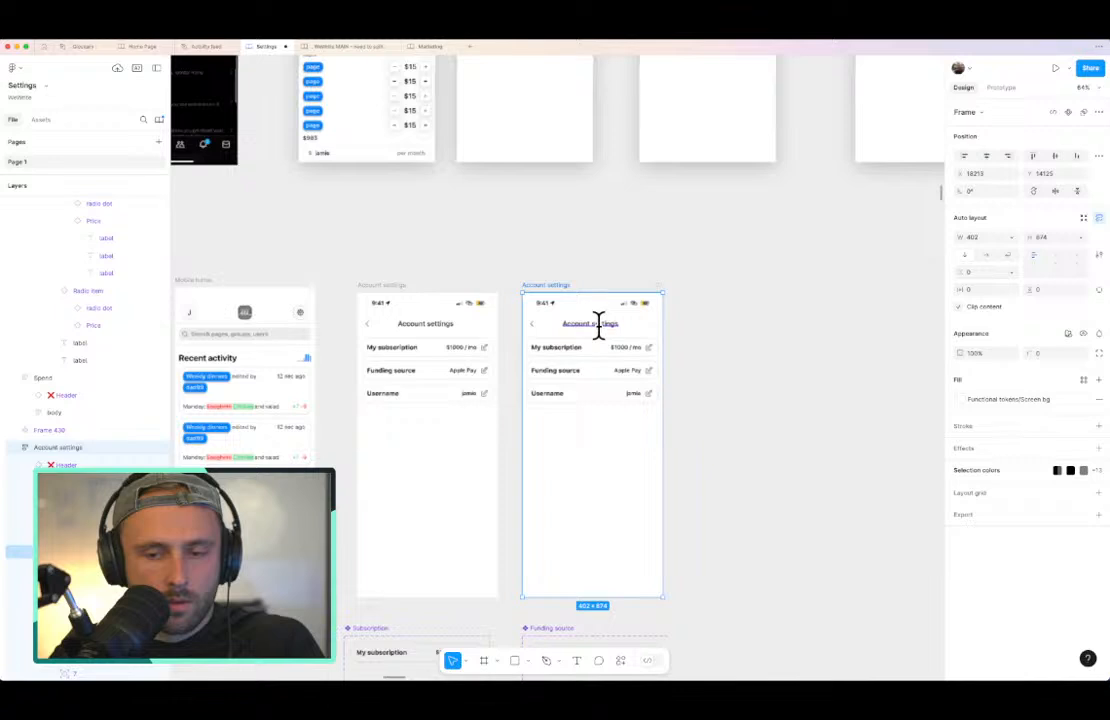
{"action": "double_click", "coordinate": [598, 323]}
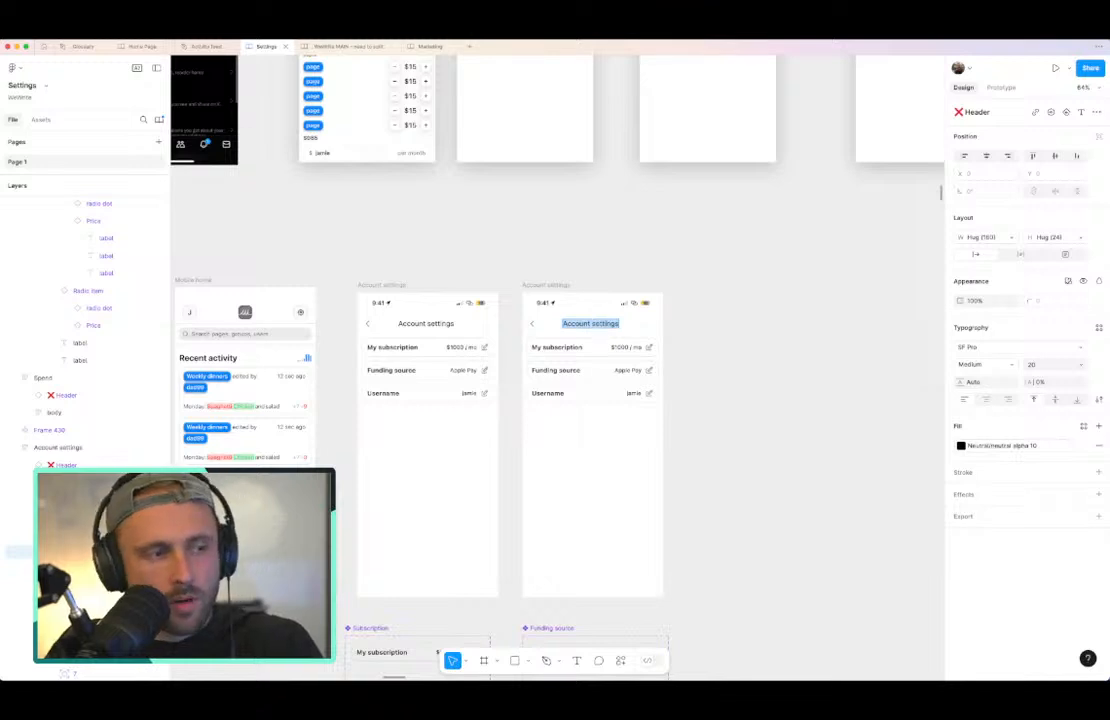
{"action": "type", "text": "Pages"}
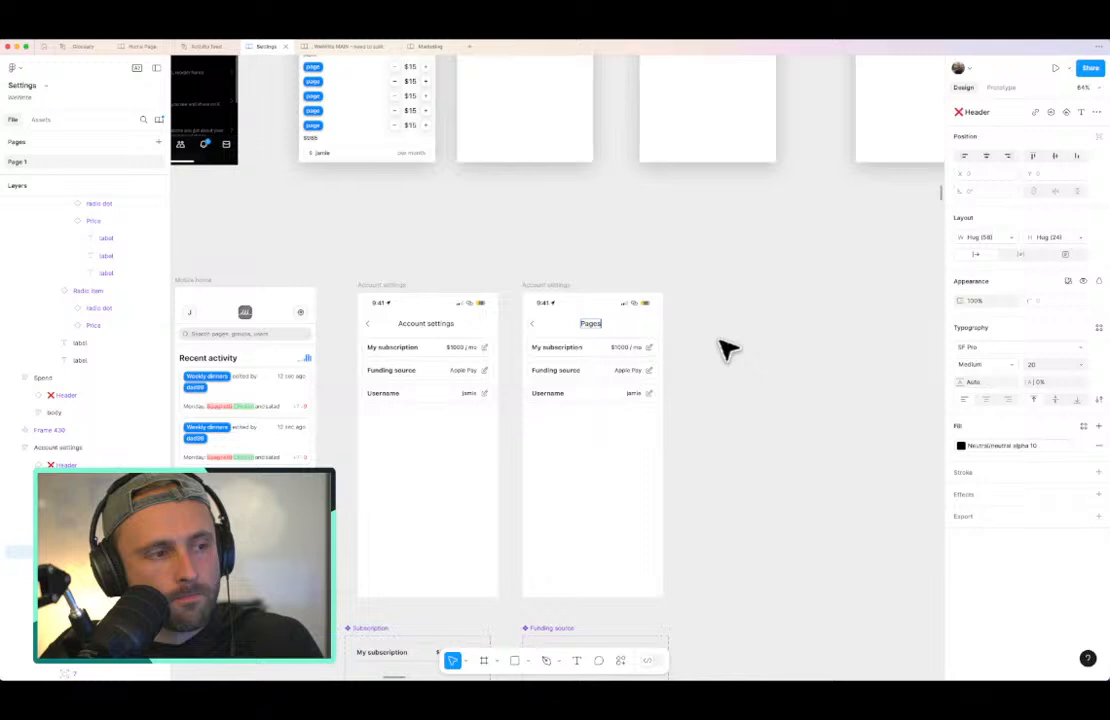
{"action": "key", "text": "Escape"}
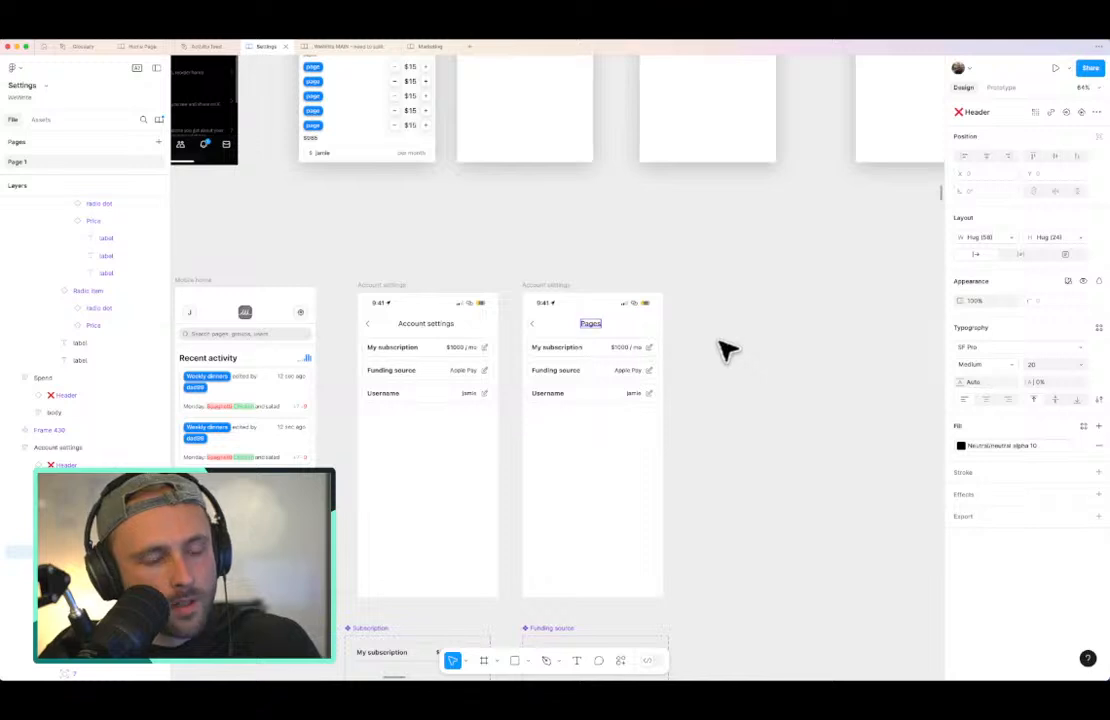
{"action": "left_click", "coordinate": [733, 372]}
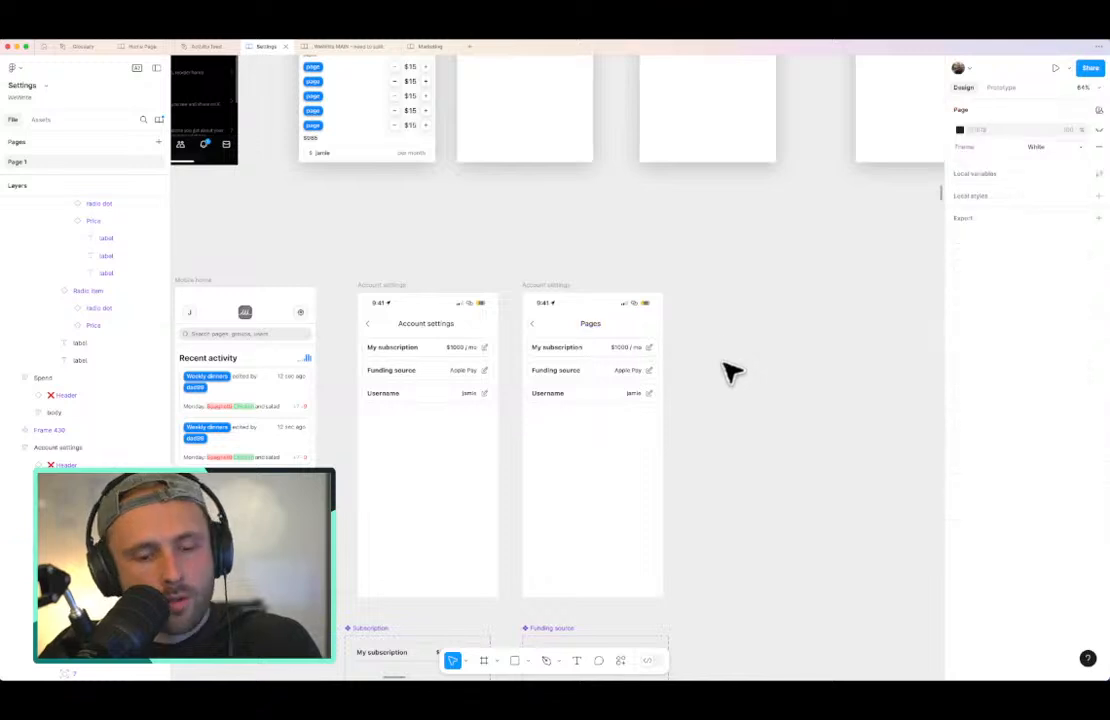
Step: Change the header title of the duplicated screen to "Active pledges"
{"action": "double_click", "coordinate": [592, 324]}
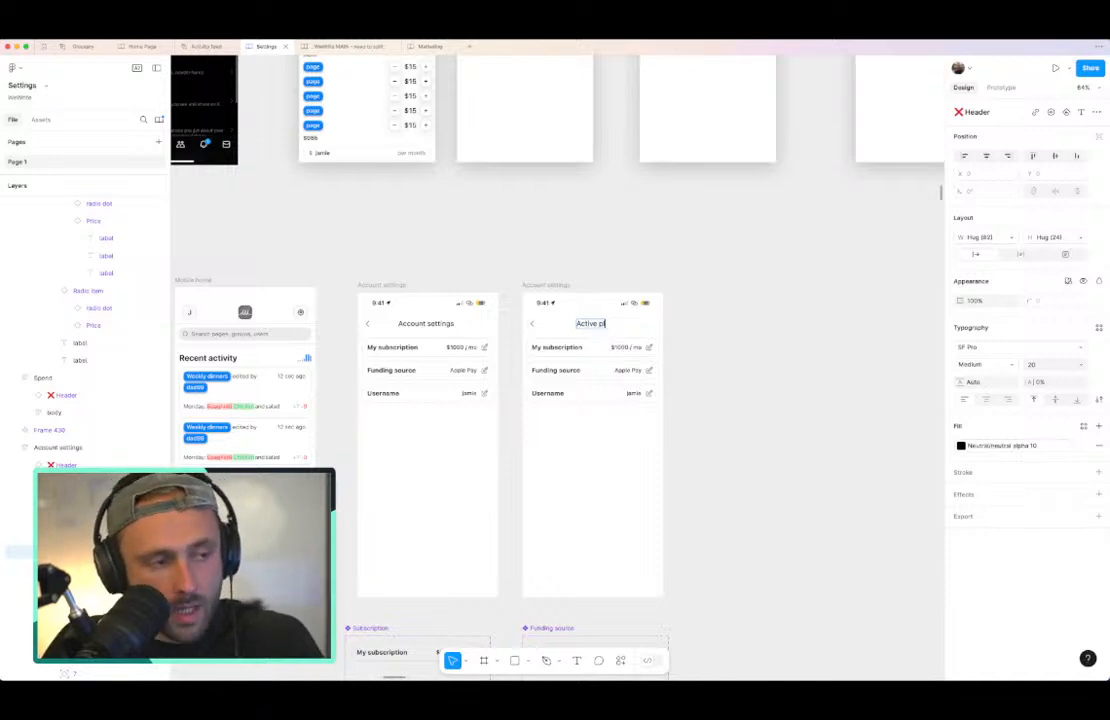
{"action": "type", "text": "es"}
{"action": "left_click", "coordinate": [632, 362]}
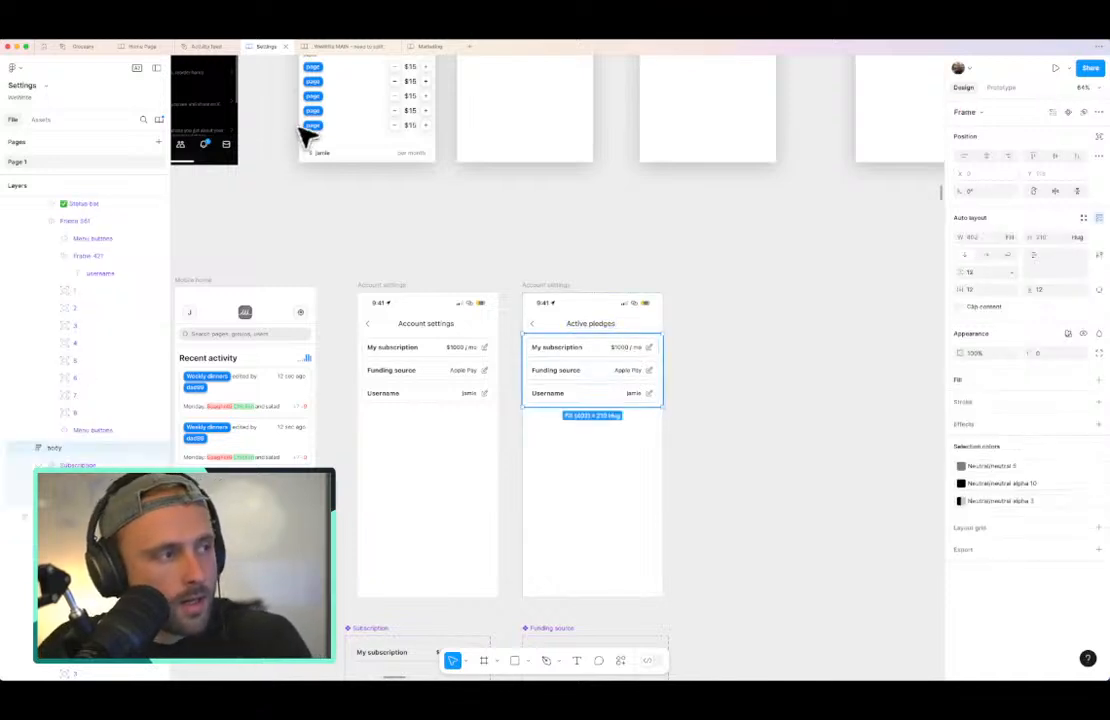
Step: Try to replace the three settings rows in the Active pledges screen with the copied content, and undo the replacement
{"action": "scroll", "coordinate": [340, 130], "scroll_direction": "up", "scroll_amount": 2}
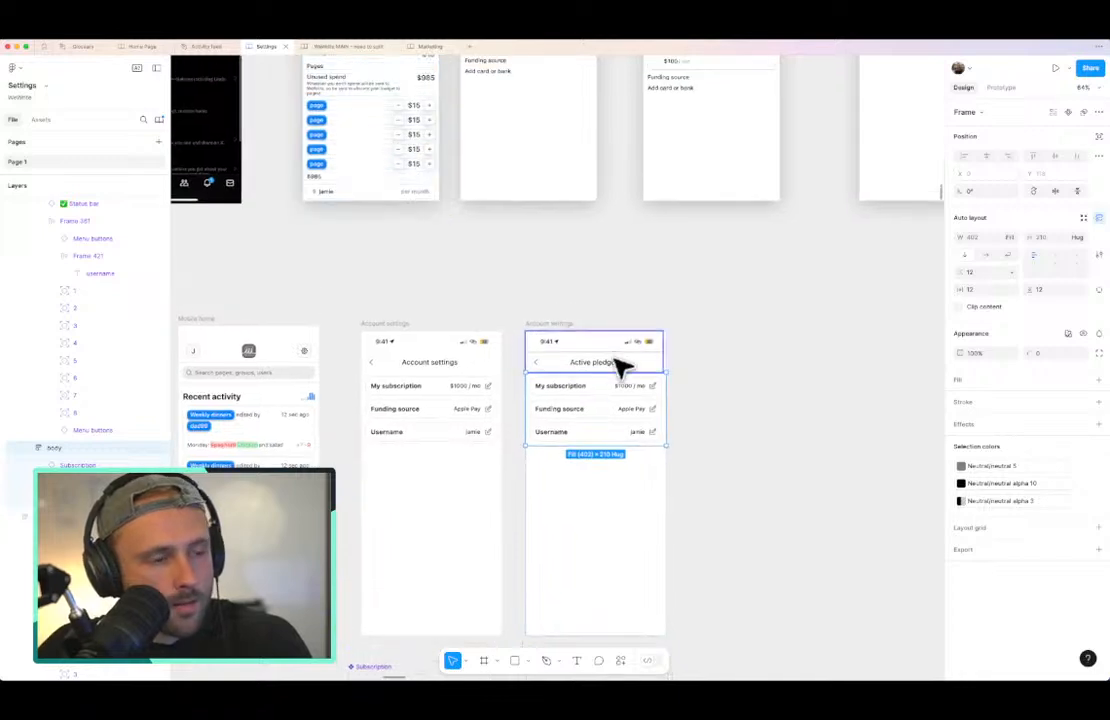
{"action": "key", "text": "Return"}
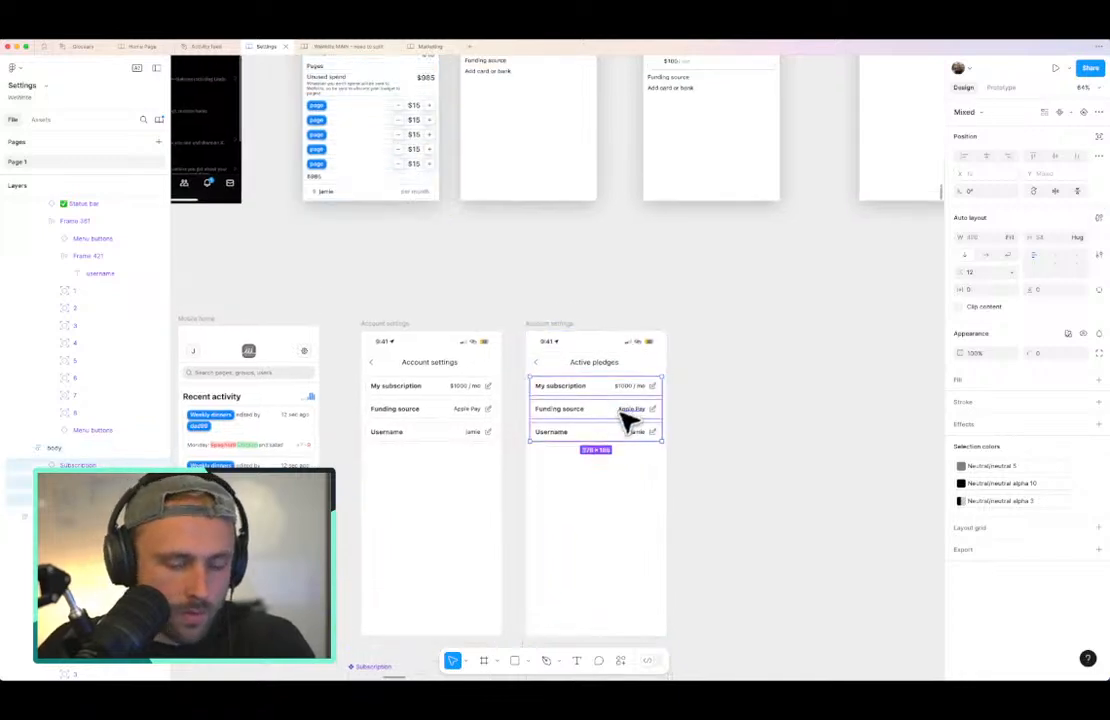
{"action": "key", "text": "shift+super+r"}
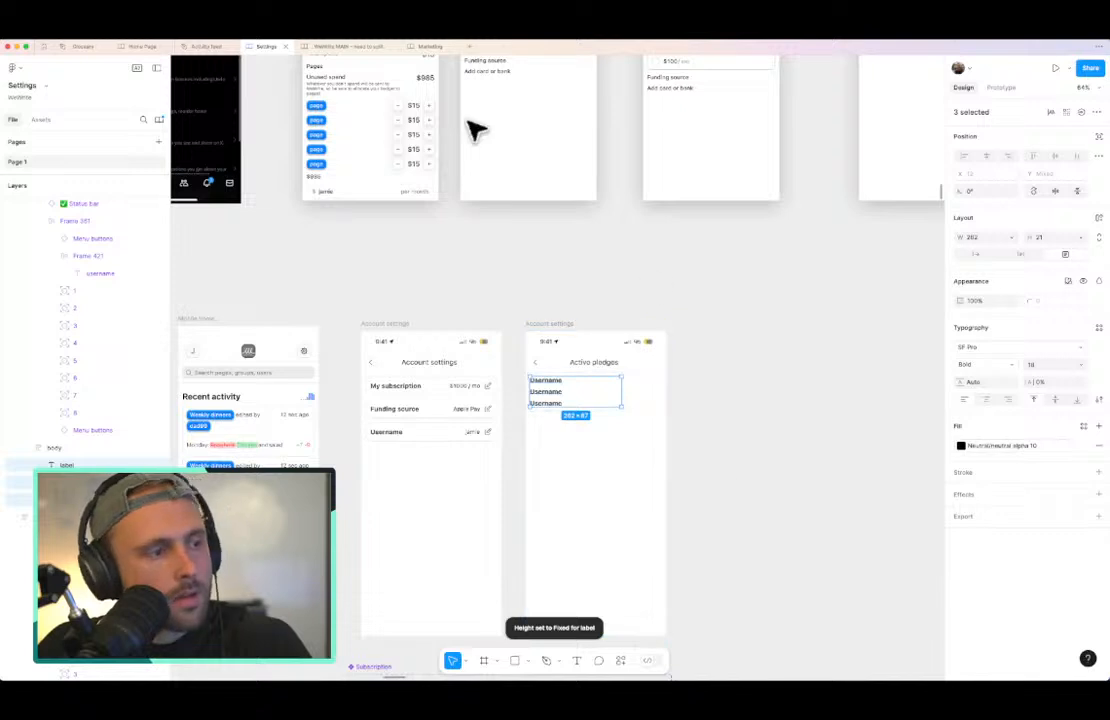
{"action": "key", "text": "super+z"}
Step: Go to the main component of the page allocation row in the older Account settings mockup and rename it "Active pledge"
{"action": "left_click", "coordinate": [349, 91], "text": "super"}
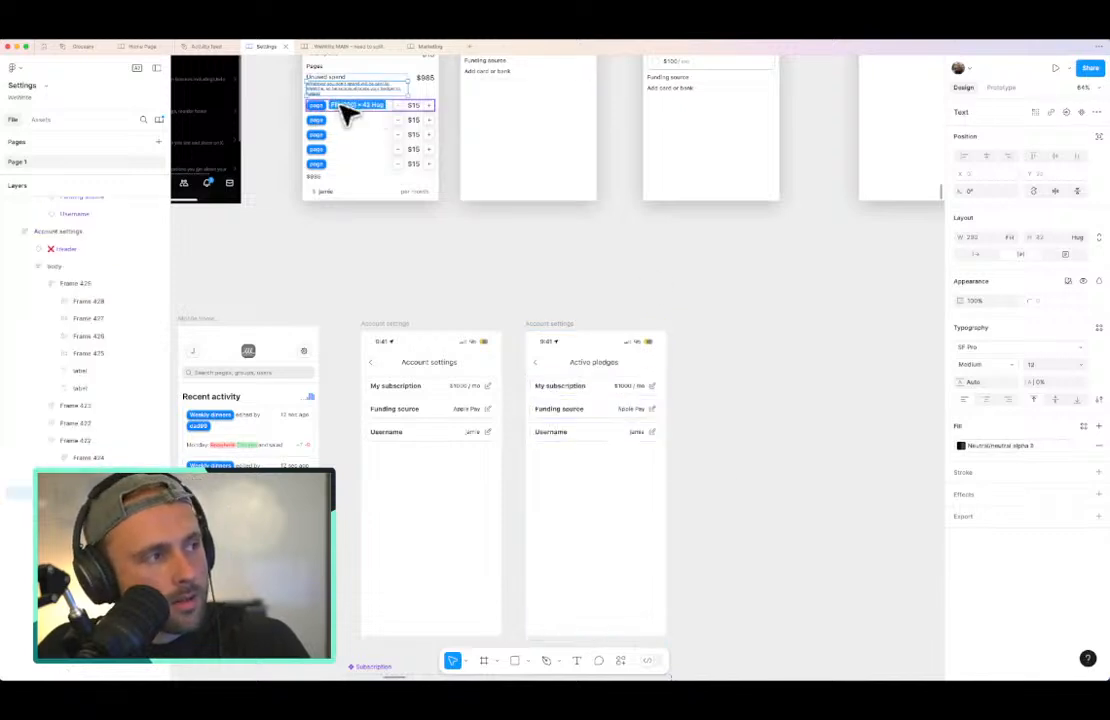
{"action": "key", "text": "Escape"}
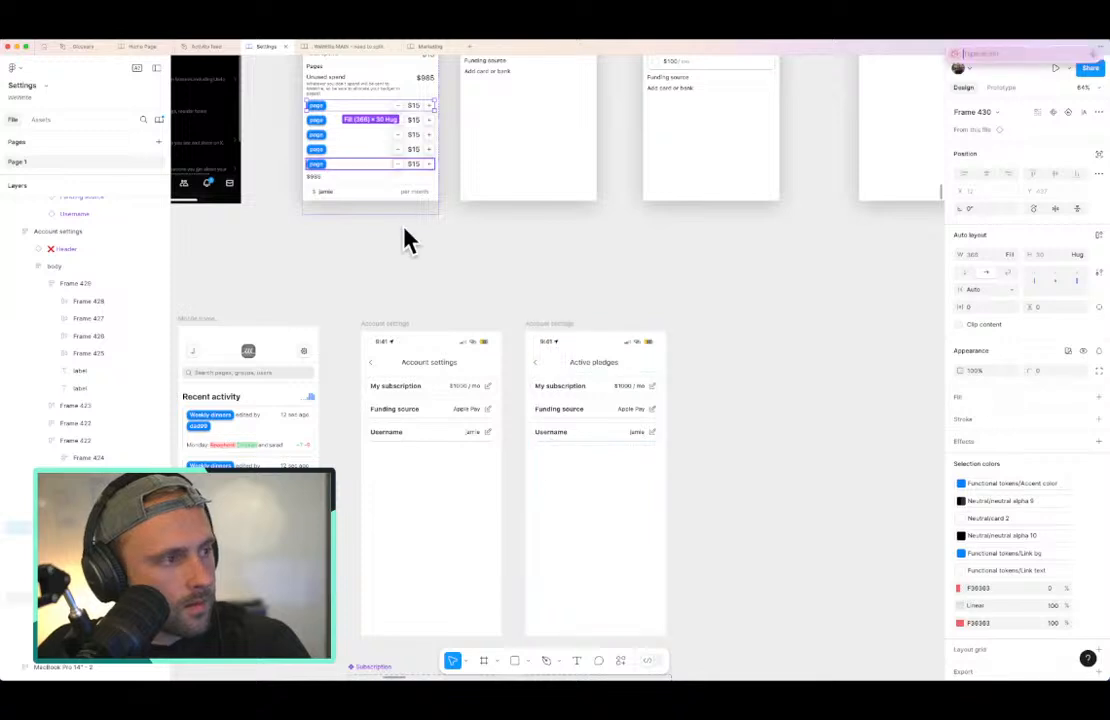
{"action": "right_click", "coordinate": [341, 107]}
{"action": "mouse_move", "coordinate": [398, 385]}
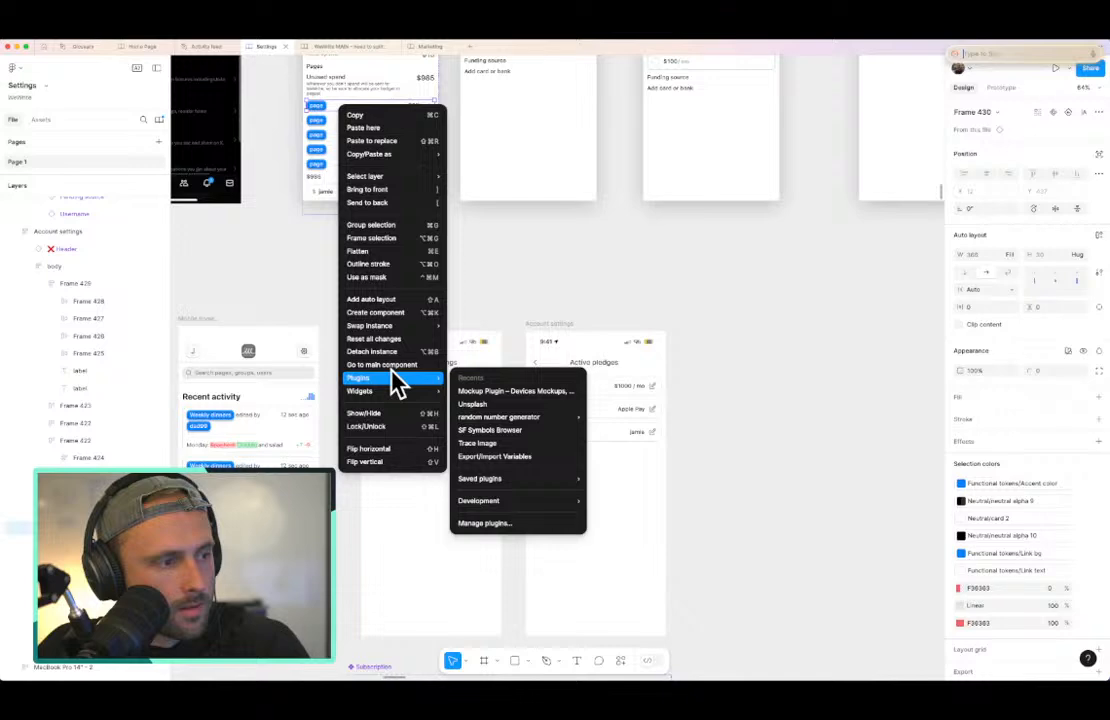
{"action": "left_click", "coordinate": [385, 364]}
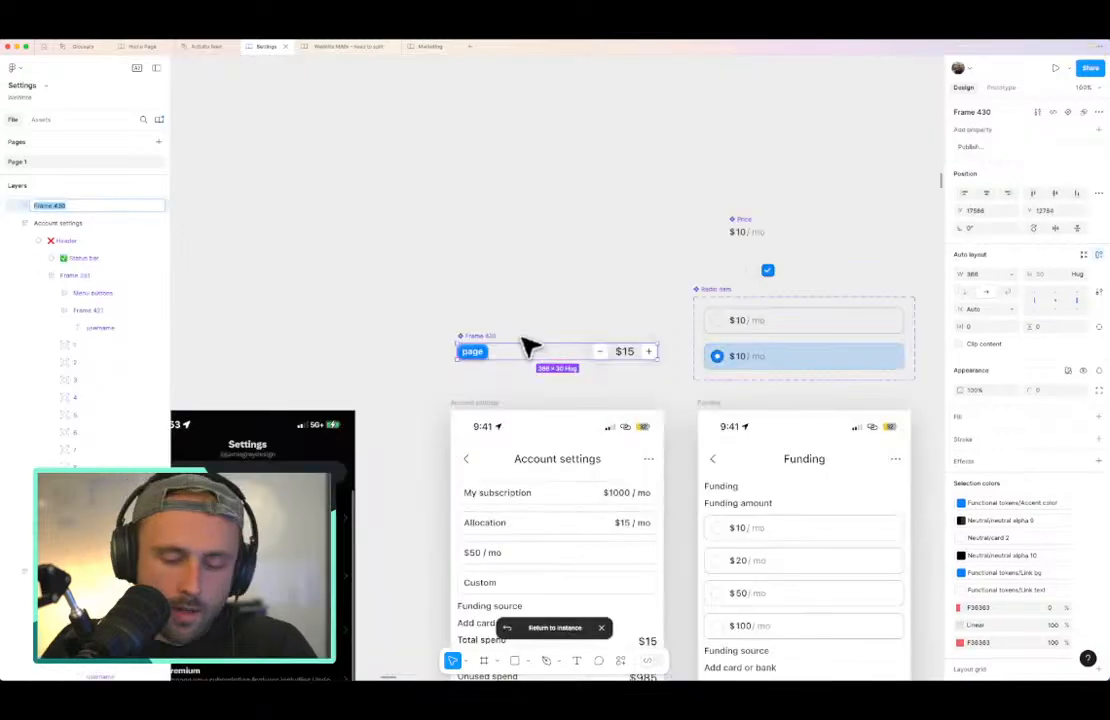
{"action": "type", "text": "Active bi"}
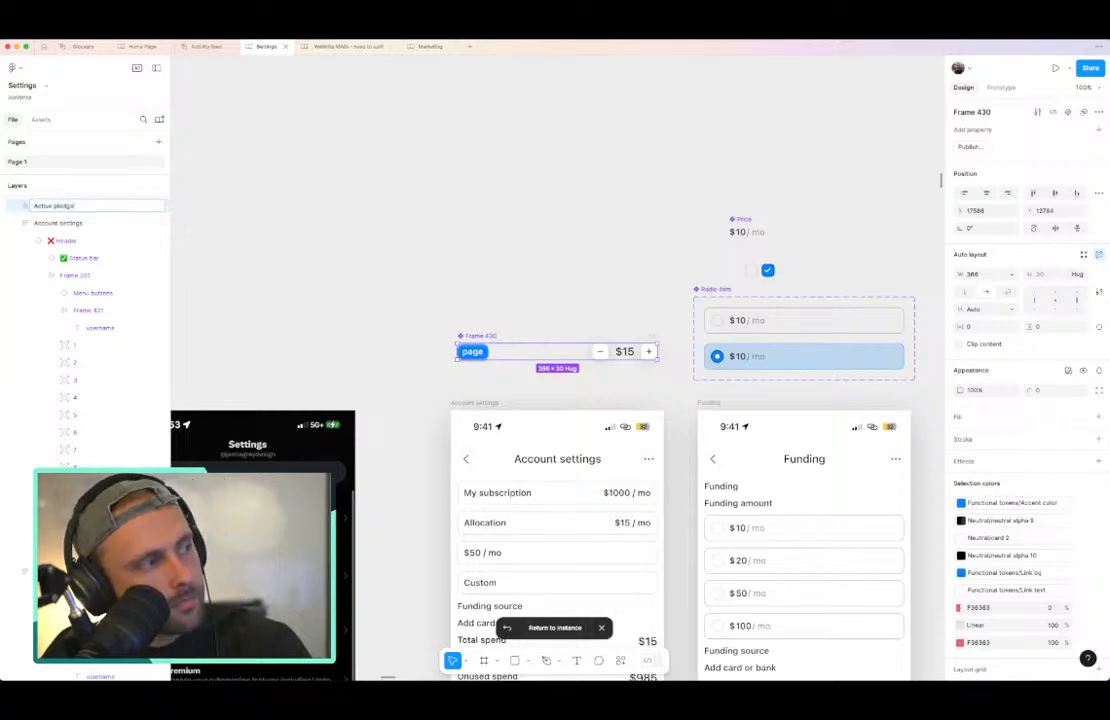
{"action": "type", "text": "edge"}
{"action": "key", "text": "Return"}
{"action": "left_click", "coordinate": [508, 377]}
Step: Place an instance of the Active pledge row in the Active pledges screen, directly below the My subscription row
{"action": "scroll", "coordinate": [508, 377], "scroll_direction": "down", "scroll_amount": 2}
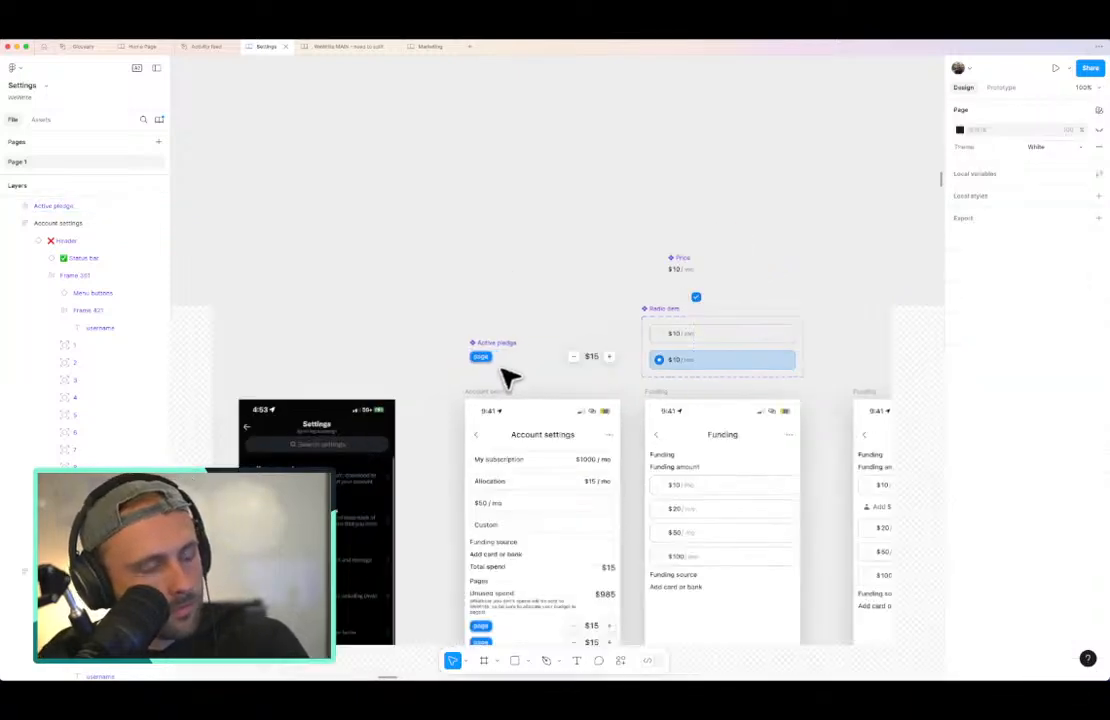
{"action": "scroll", "coordinate": [590, 307], "scroll_direction": "down", "scroll_amount": 3}
{"action": "scroll", "coordinate": [590, 302], "scroll_direction": "down", "scroll_amount": 5}
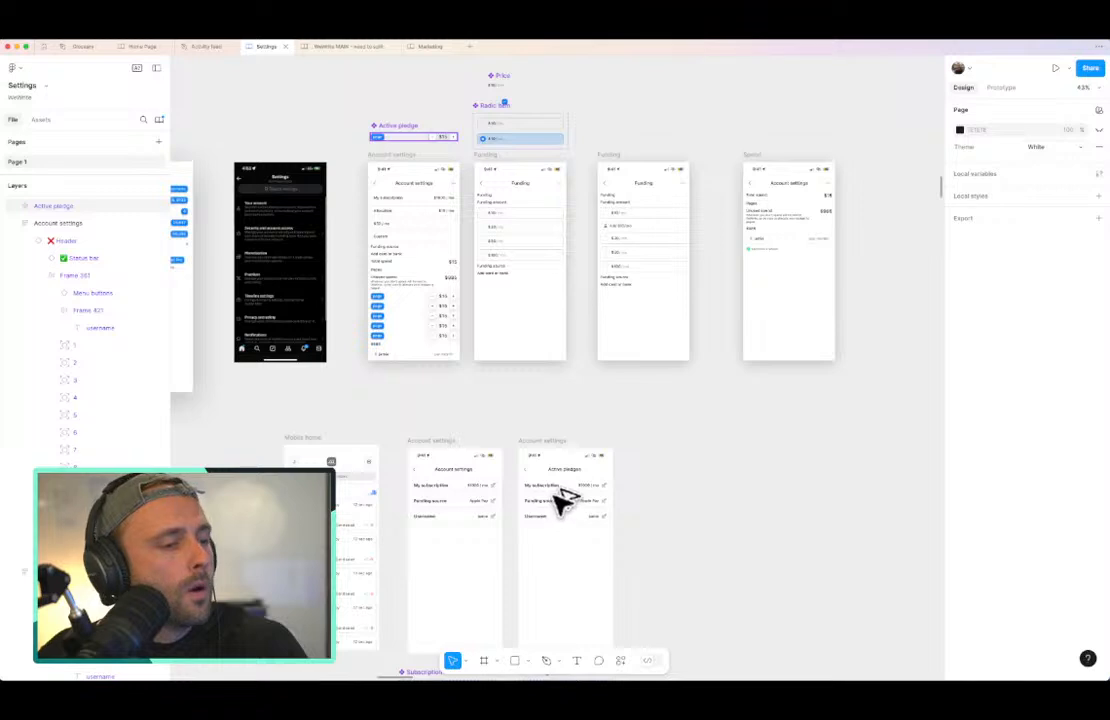
{"action": "left_click_drag", "start_coordinate": [553, 491], "coordinate": [566, 530]}
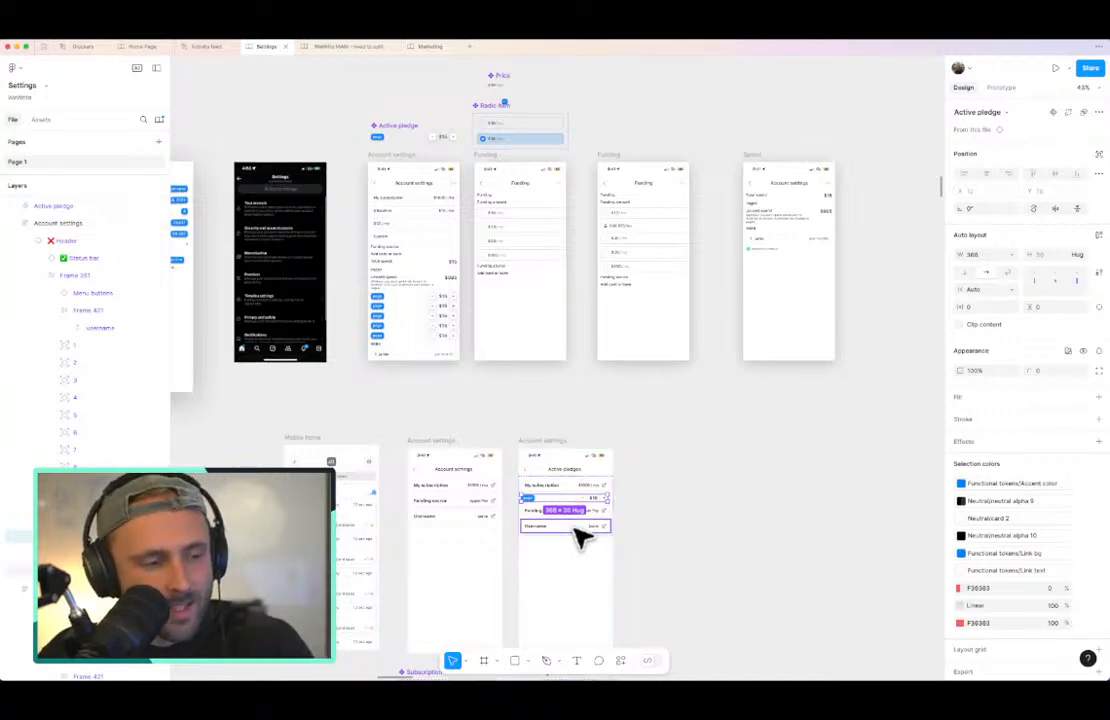
Step: Duplicate the Active pledge row twice inside the Active pledges screen
{"action": "scroll", "coordinate": [622, 532], "scroll_direction": "up", "scroll_amount": 3}
{"action": "left_click", "coordinate": [614, 502]}
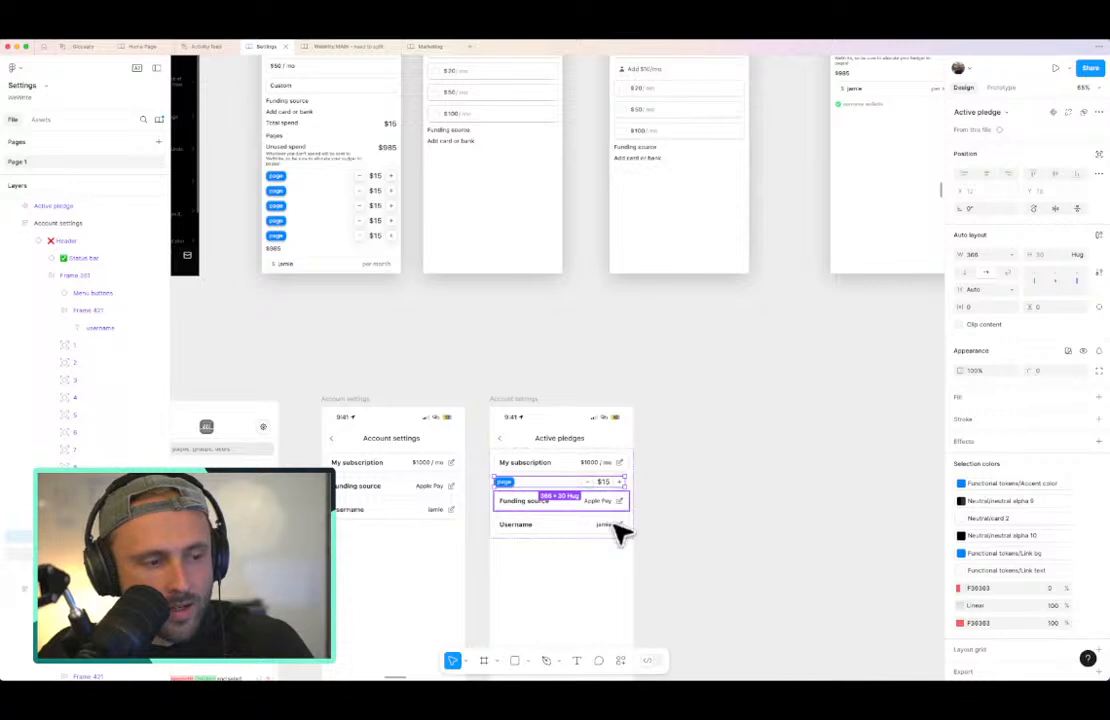
{"action": "left_click", "coordinate": [614, 522], "text": "shift"}
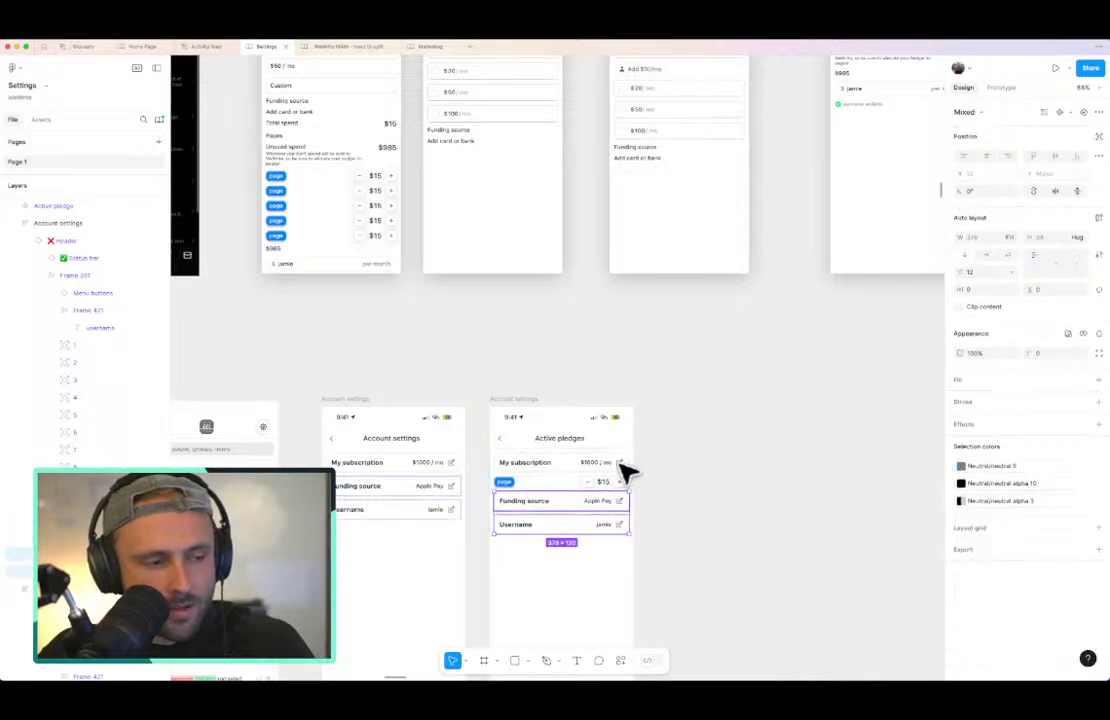
{"action": "left_click", "coordinate": [616, 466]}
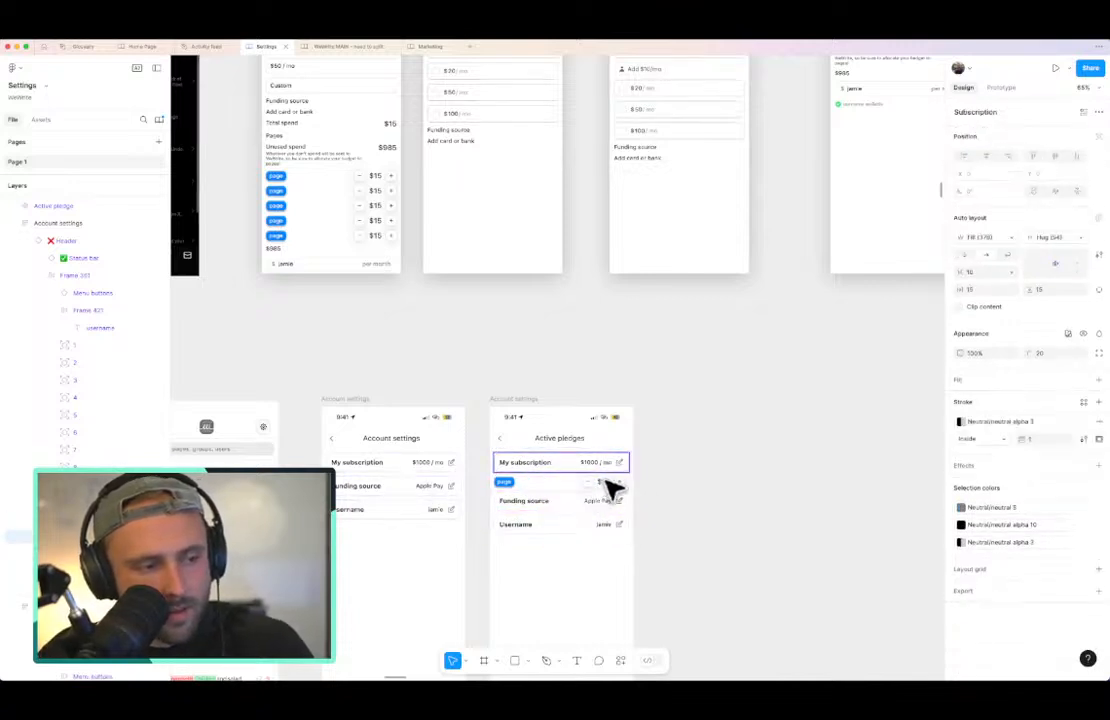
{"action": "left_click", "coordinate": [608, 482]}
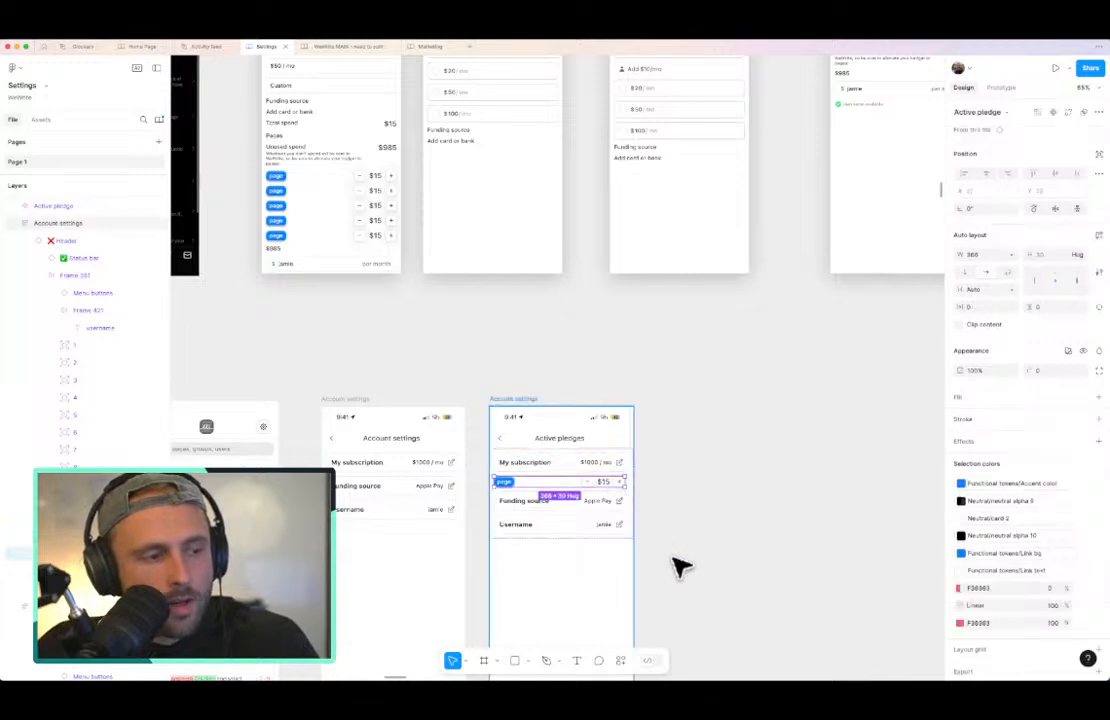
{"action": "key", "text": "ctrl+d"}
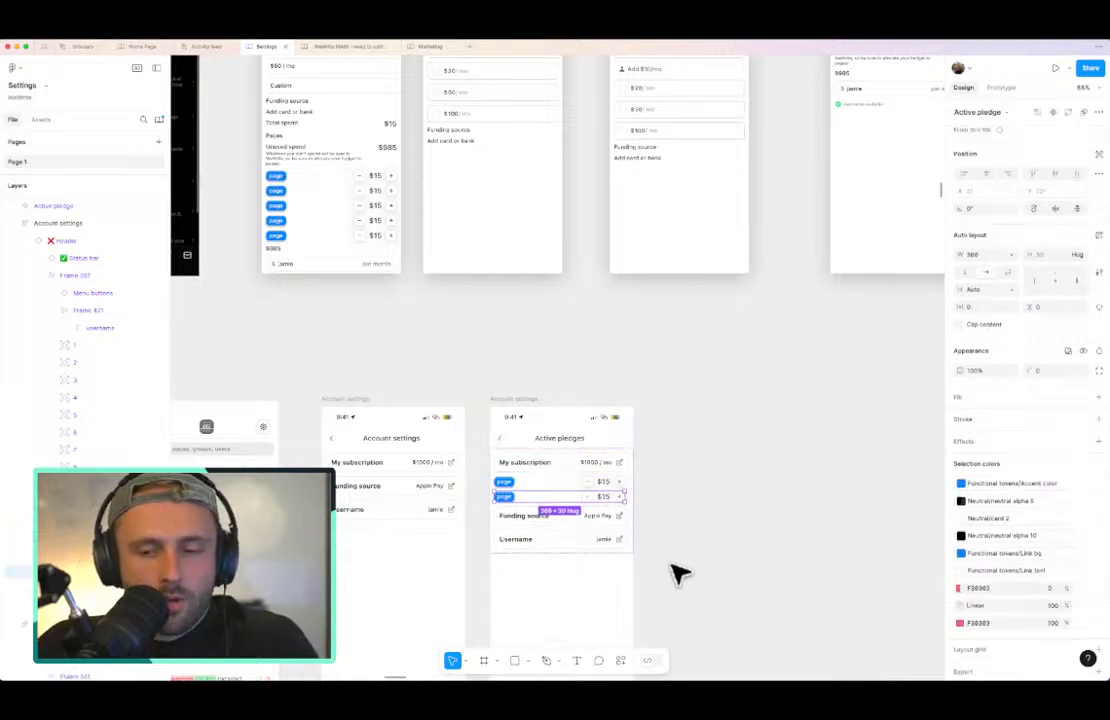
{"action": "key", "text": "ctrl+d"}
Step: Delete the My subscription, Funding source and Username rows from the Active pledges screen
{"action": "left_click", "coordinate": [614, 557]}
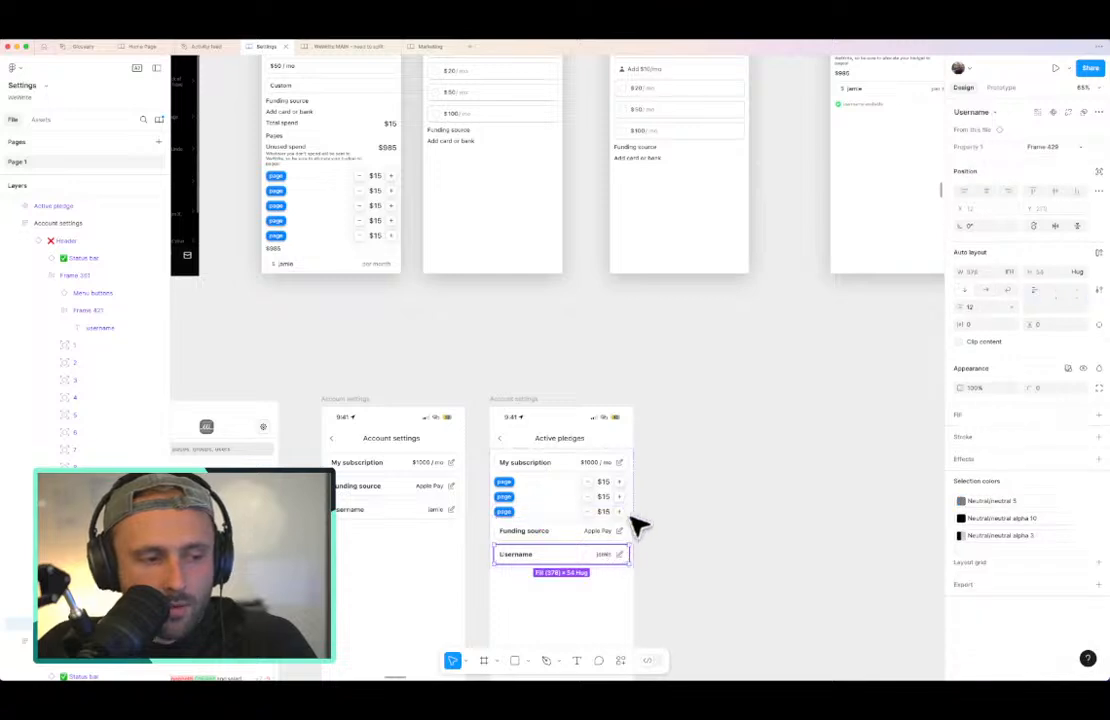
{"action": "left_click", "coordinate": [620, 531], "text": "shift"}
{"action": "left_click", "coordinate": [622, 511], "text": "shift"}
{"action": "left_click", "coordinate": [625, 497], "text": "shift"}
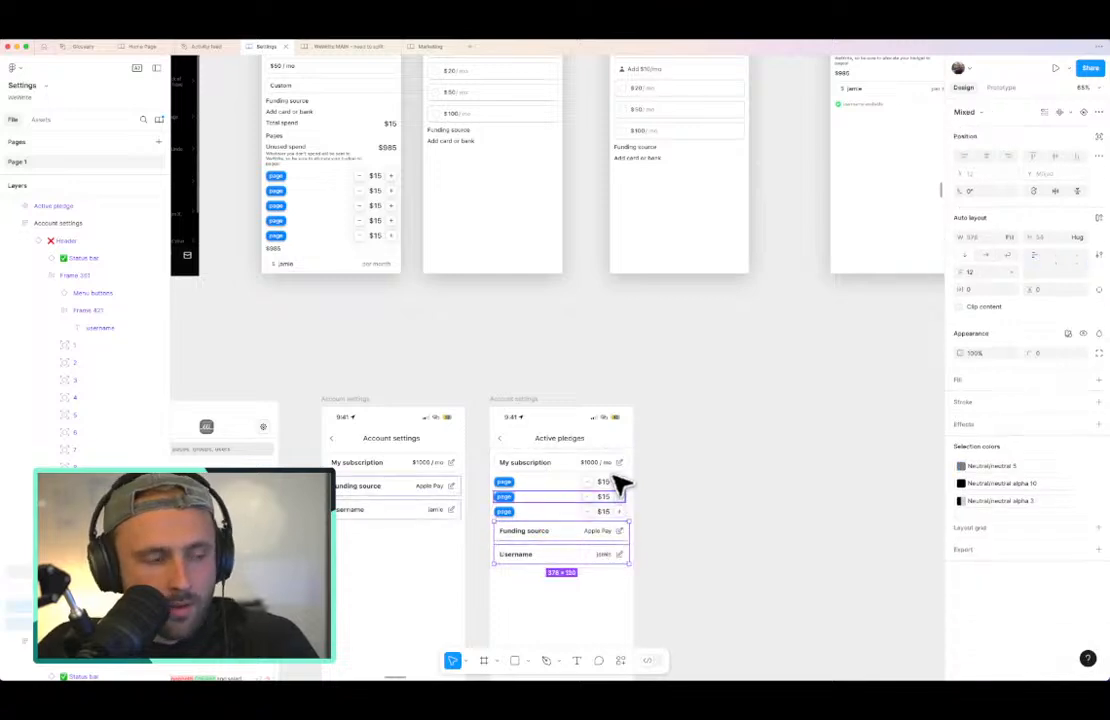
{"action": "left_click", "coordinate": [613, 466], "text": "shift"}
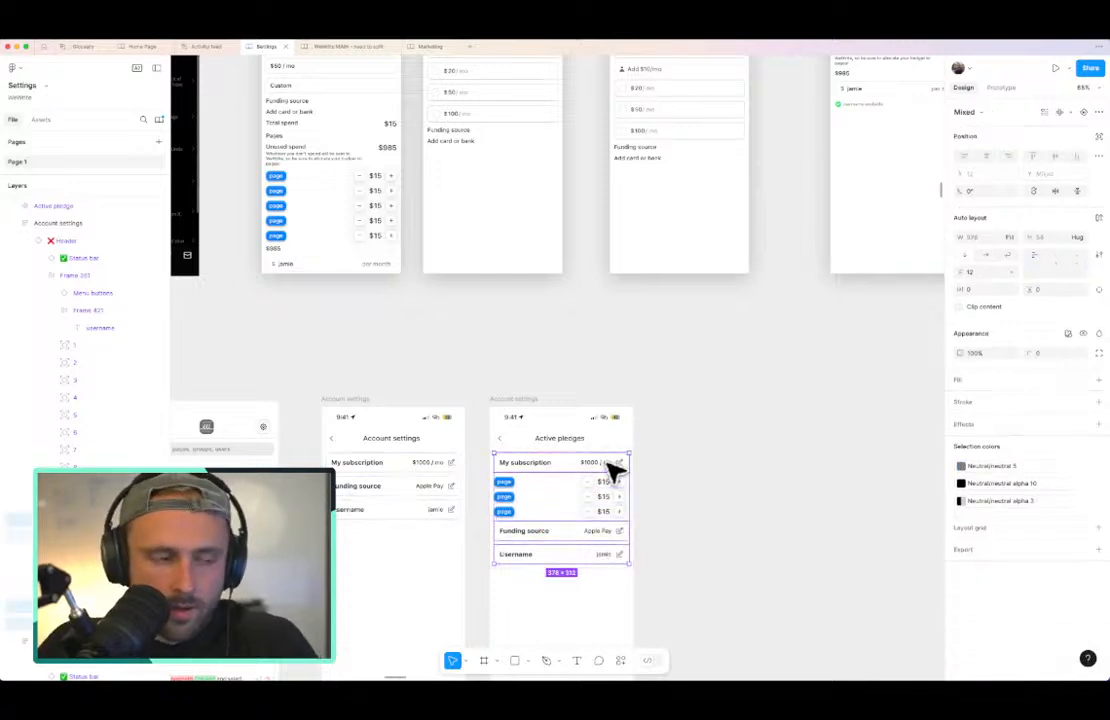
{"action": "key", "text": "Delete"}
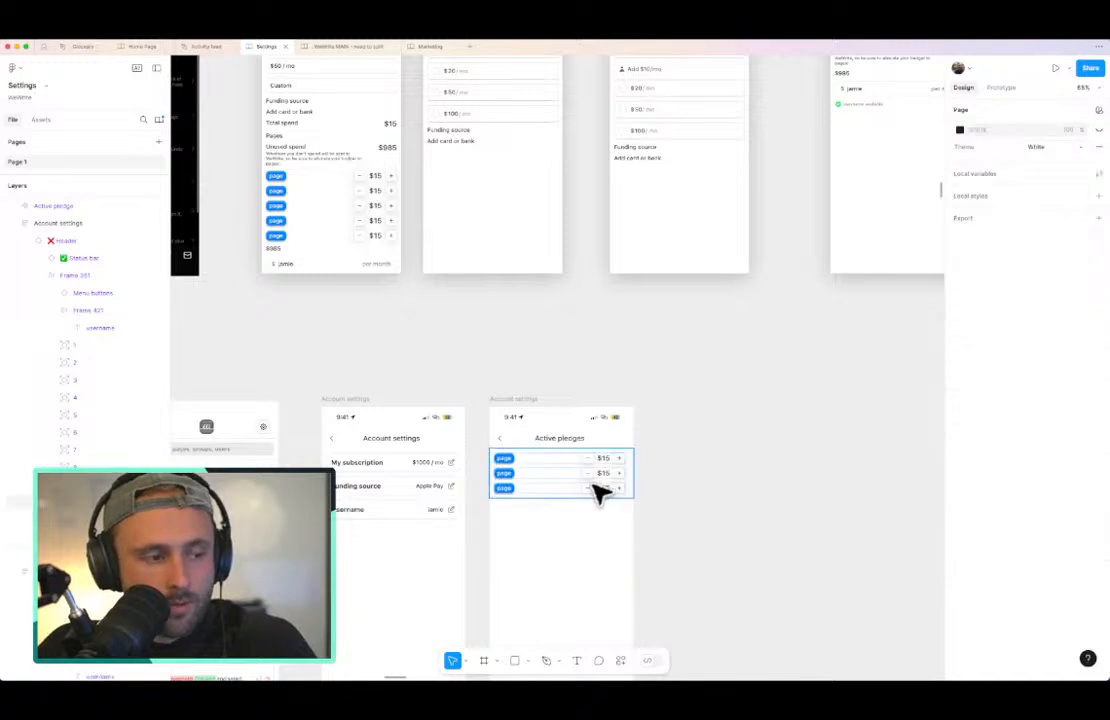
Step: Duplicate the last Active pledge row five more times to fill the list with eight rows
{"action": "left_click", "coordinate": [596, 488]}
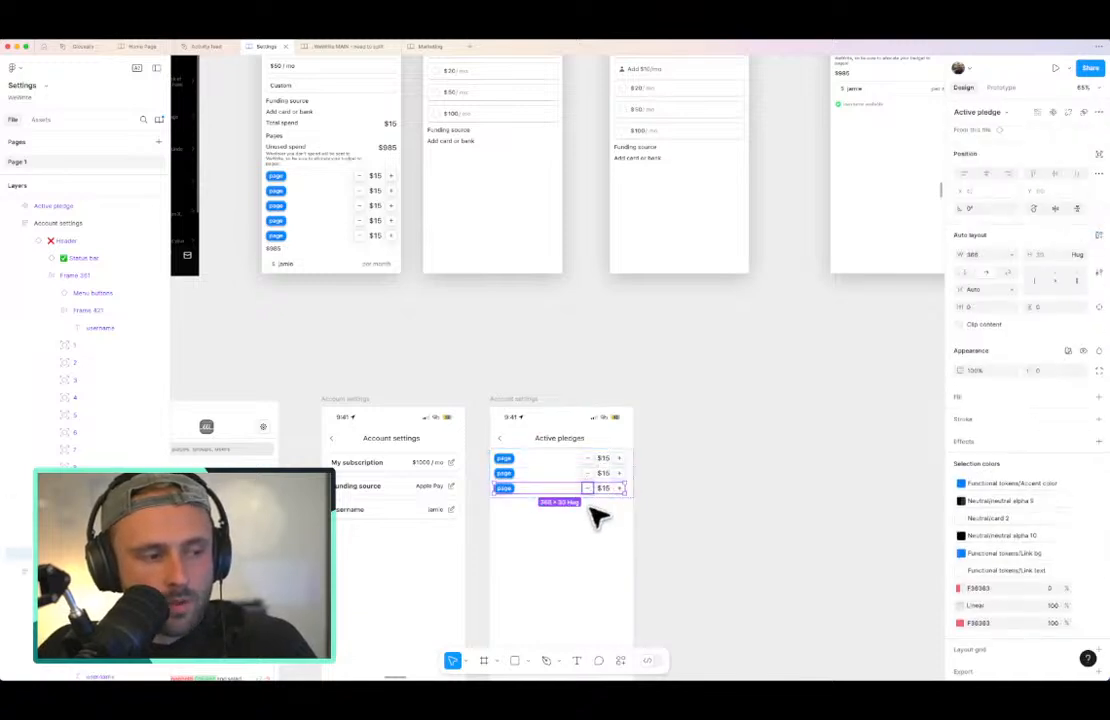
{"action": "key", "text": "super+d"}
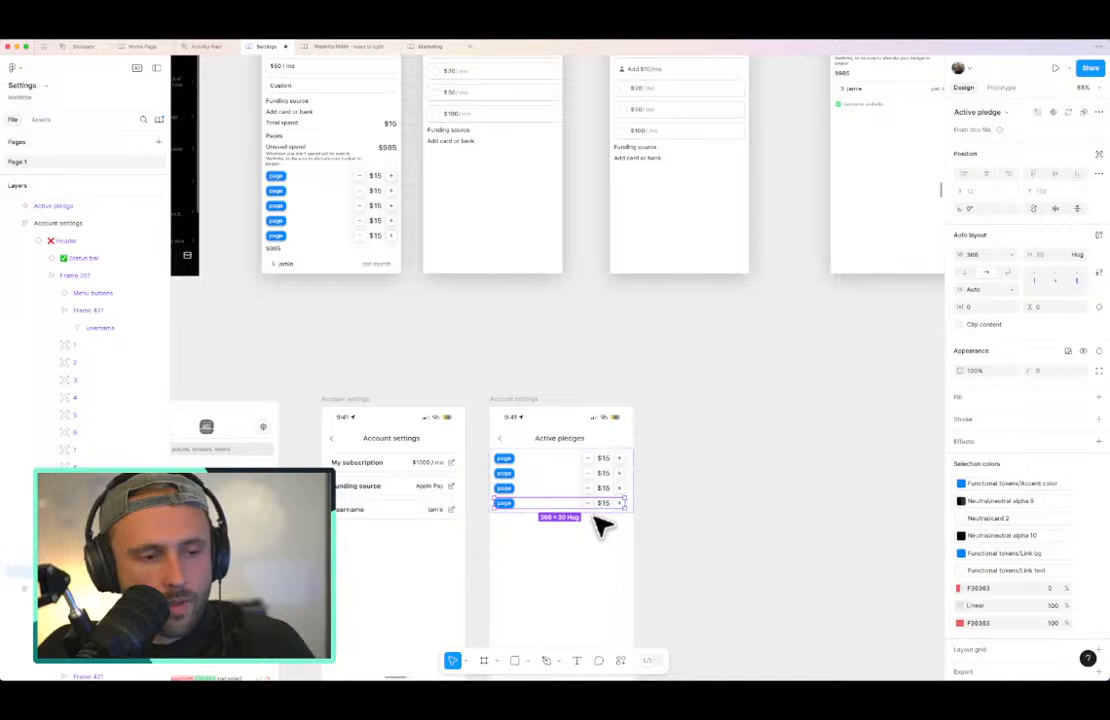
{"action": "key", "text": "super+d"}
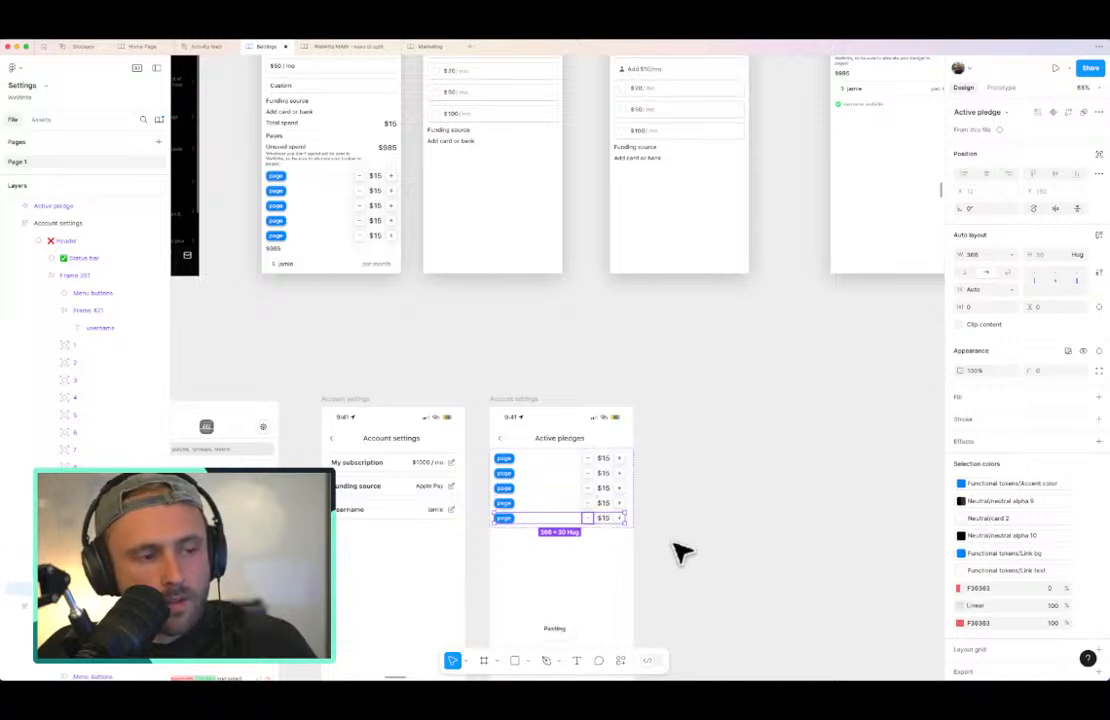
{"action": "key", "text": "super+d"}
{"action": "key", "text": "super+d"}
{"action": "key", "text": "super+d"}
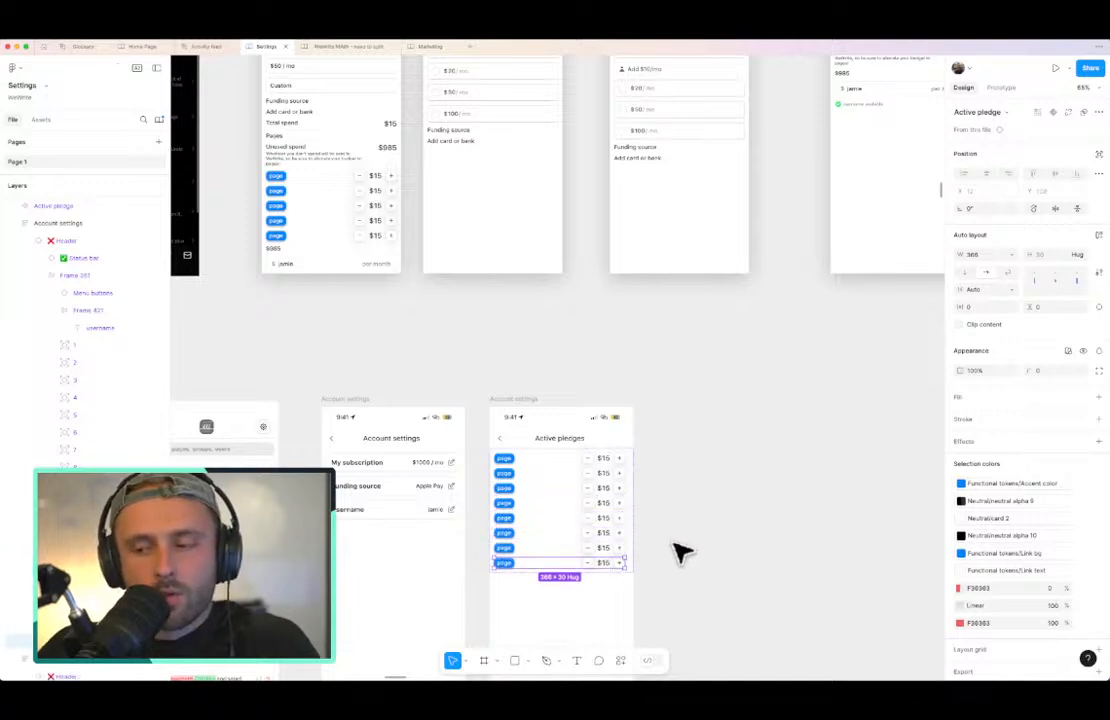
{"action": "scroll", "coordinate": [675, 544], "scroll_direction": "down", "scroll_amount": 2}
{"action": "left_click", "coordinate": [794, 488]}
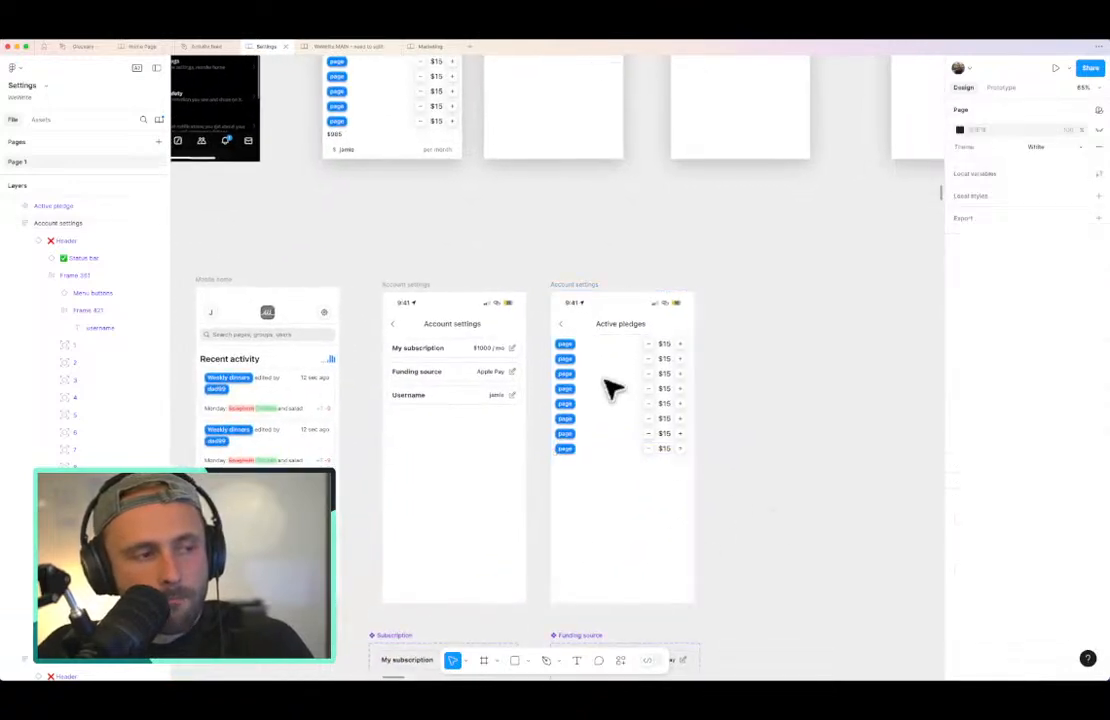
Step: Duplicate the Username row in the Account settings screen and detach the copy from its component
{"action": "left_click", "coordinate": [436, 399]}
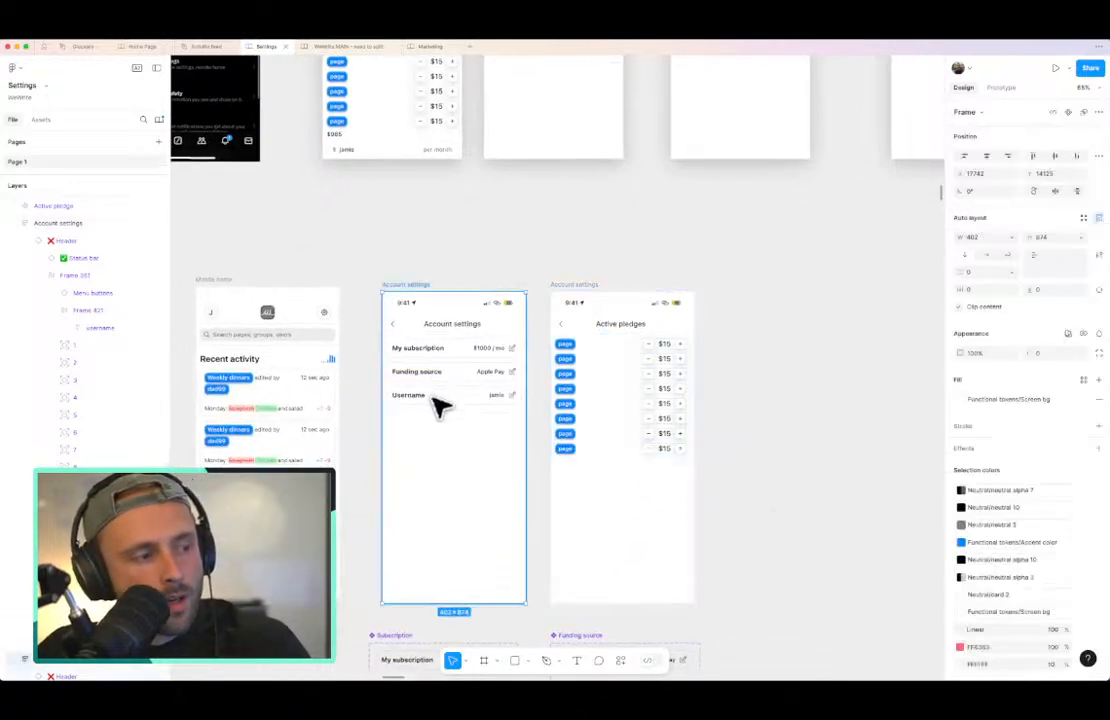
{"action": "double_click", "coordinate": [456, 406]}
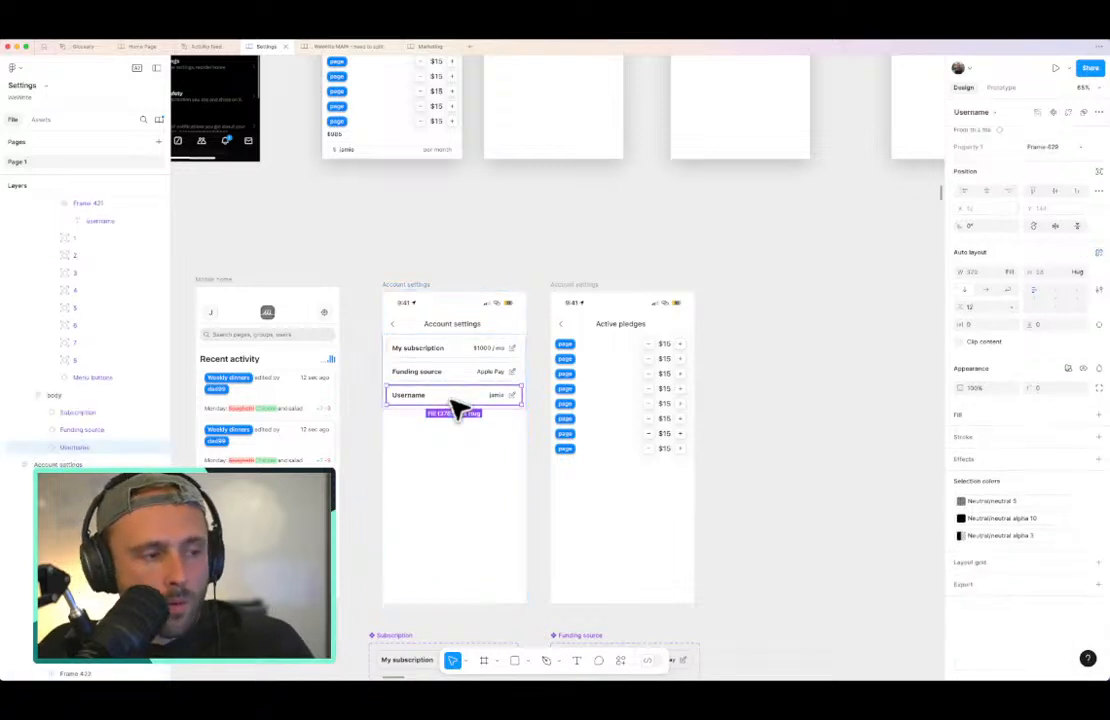
{"action": "key", "text": "super+d"}
{"action": "key", "text": "alt"}
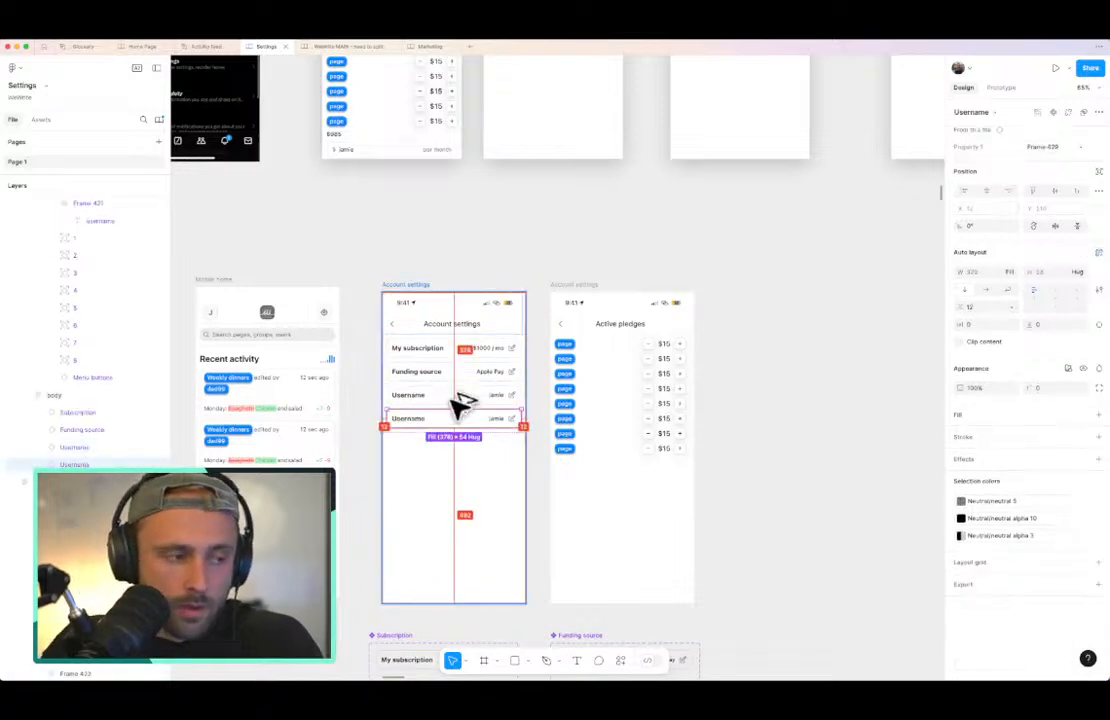
Step: Relabel the duplicated row in the Account settings screen as "Active pledges" and set its value to 24
{"action": "scroll", "coordinate": [446, 441], "scroll_direction": "up", "scroll_amount": 4}
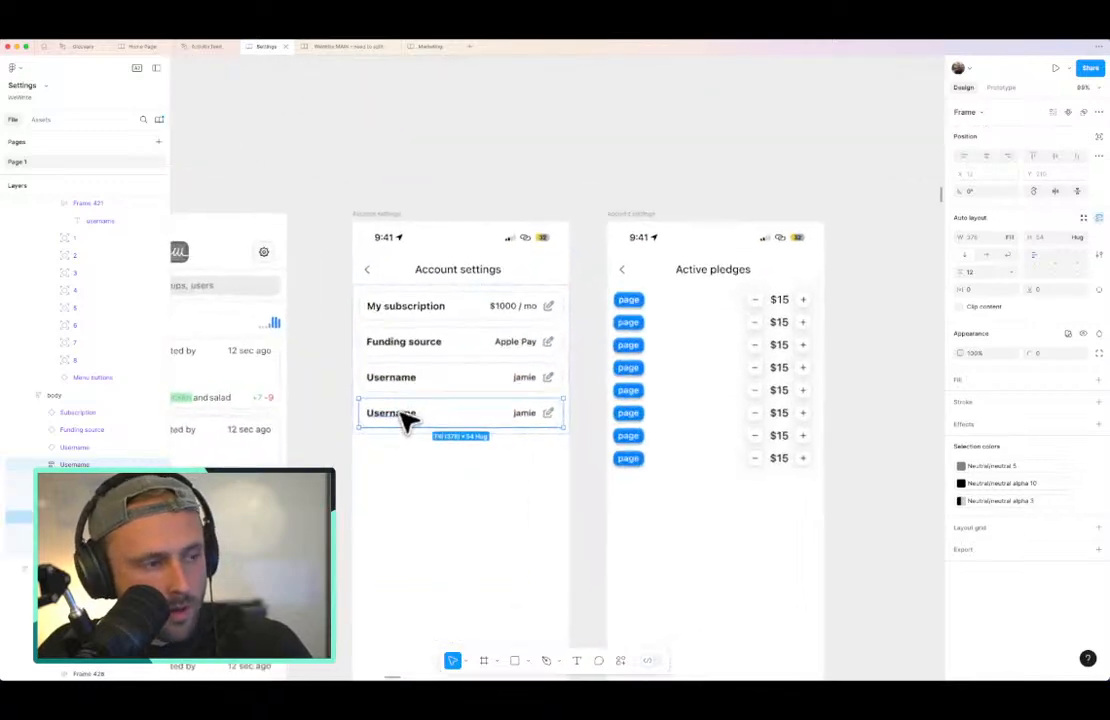
{"action": "double_click", "coordinate": [401, 414]}
{"action": "type", "text": "Active pledges"}
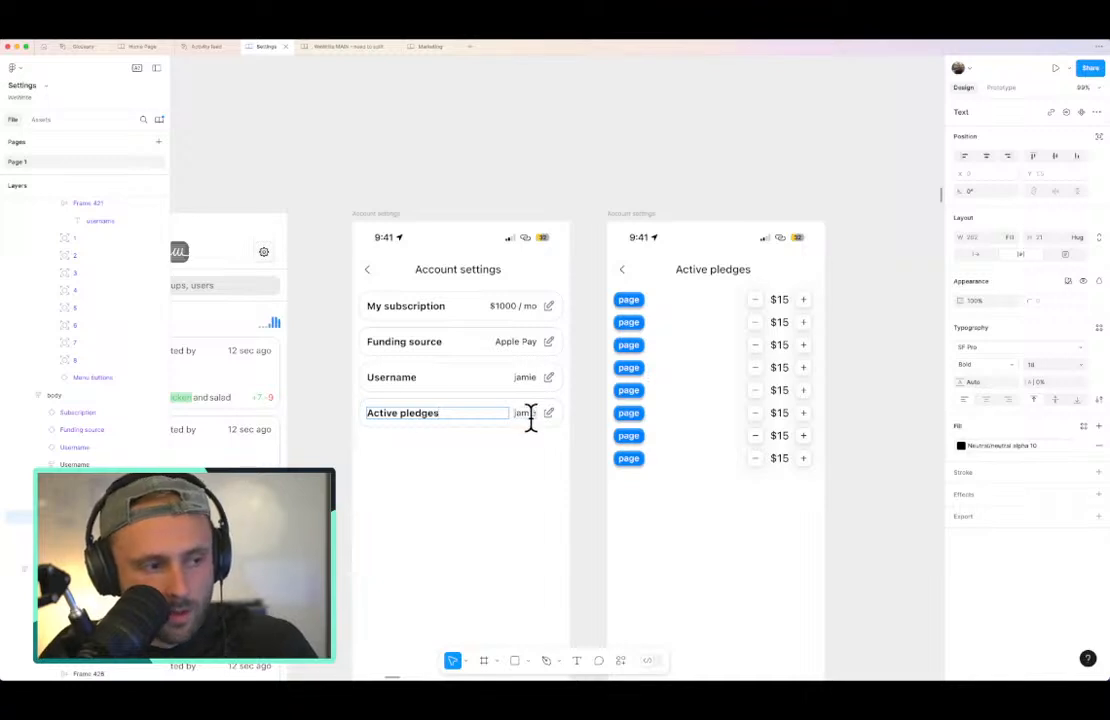
{"action": "double_click", "coordinate": [528, 415]}
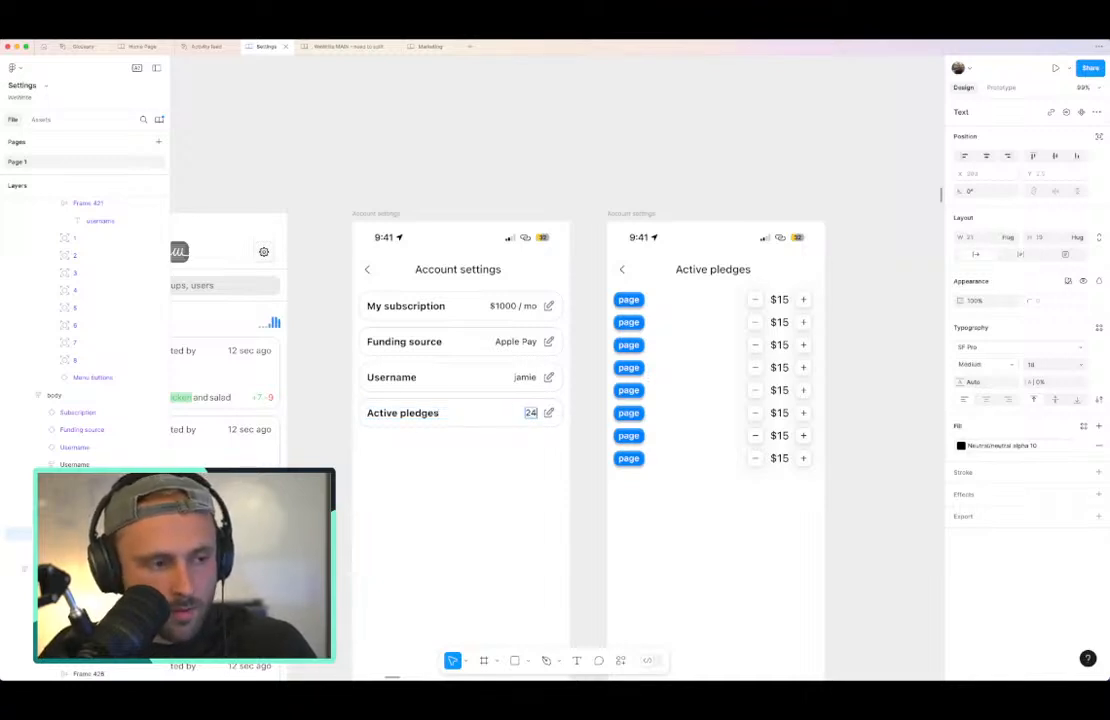
Step: Swap the Active pledges row's edit icon for the Tabler chevron-right icon
{"action": "left_click", "coordinate": [548, 412]}
{"action": "scroll", "coordinate": [548, 412], "scroll_direction": "up", "scroll_amount": 5}
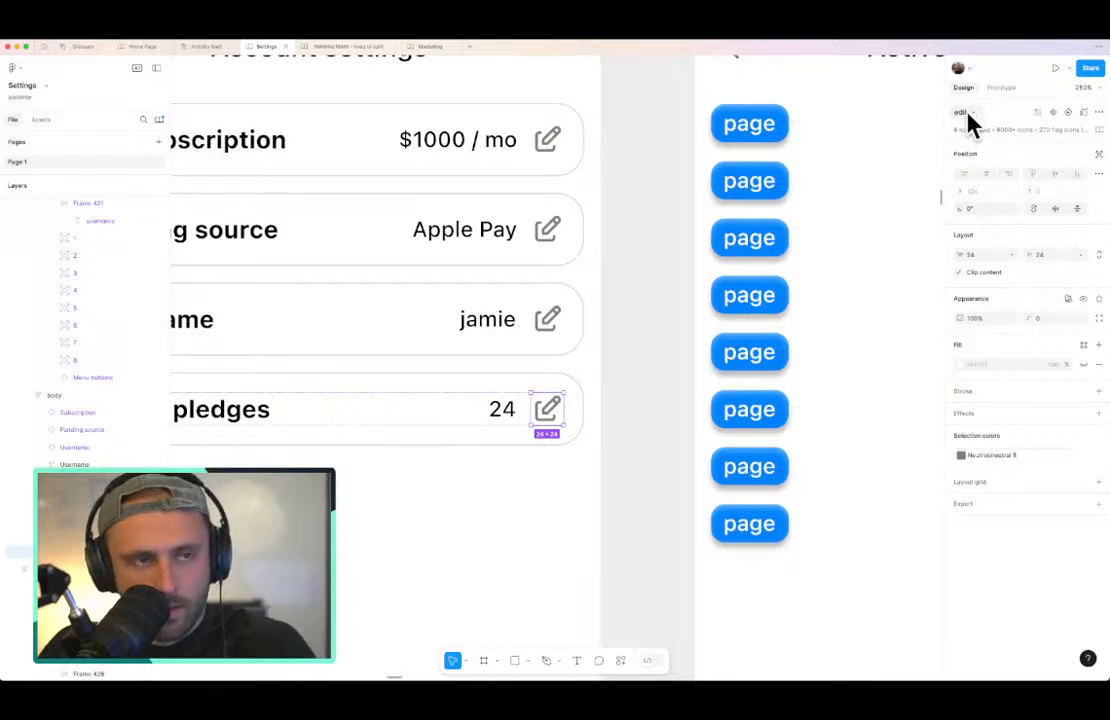
{"action": "left_click", "coordinate": [968, 113]}
{"action": "type", "text": "che"}
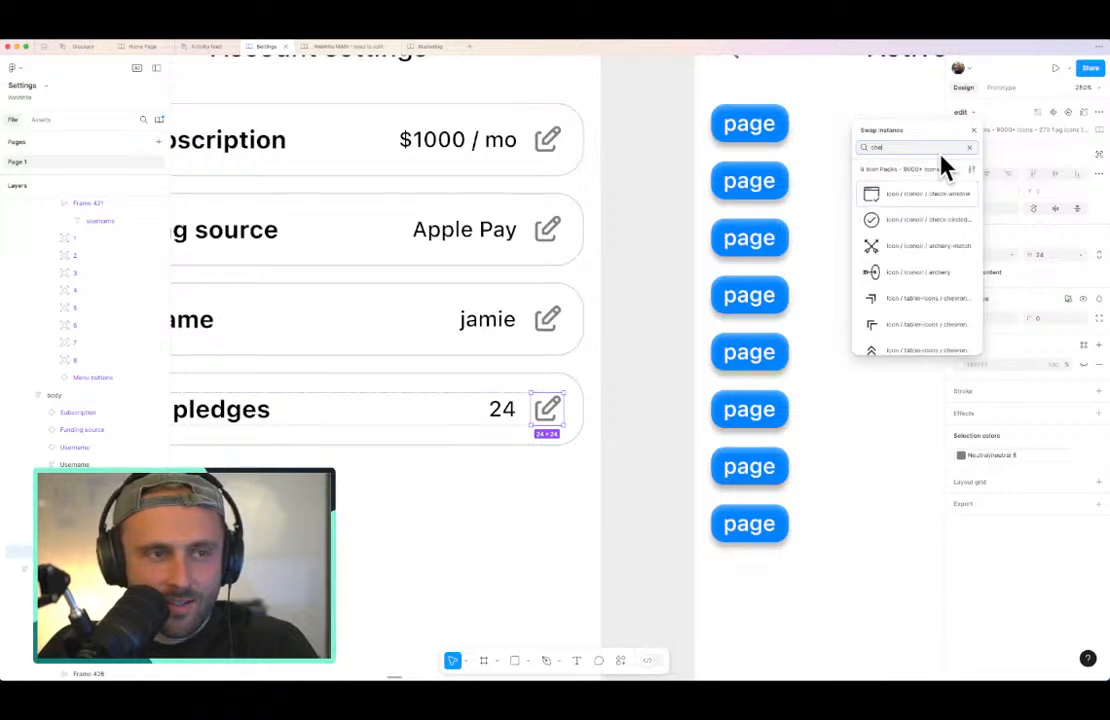
{"action": "type", "text": "vron right"}
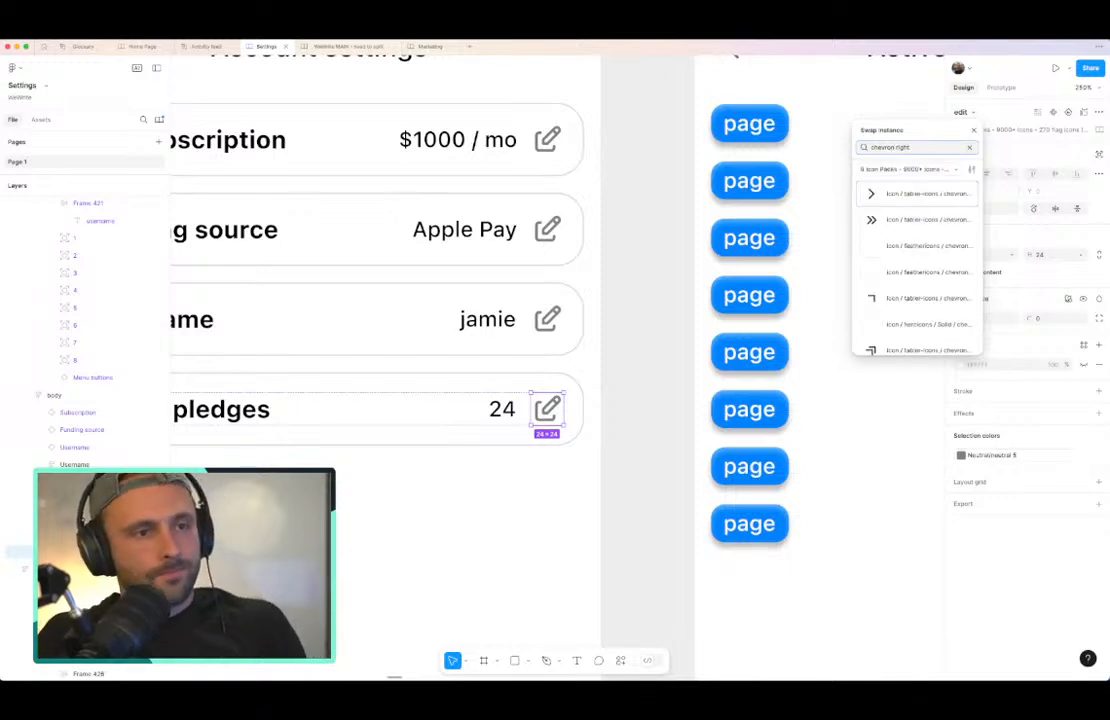
{"action": "left_click", "coordinate": [935, 206]}
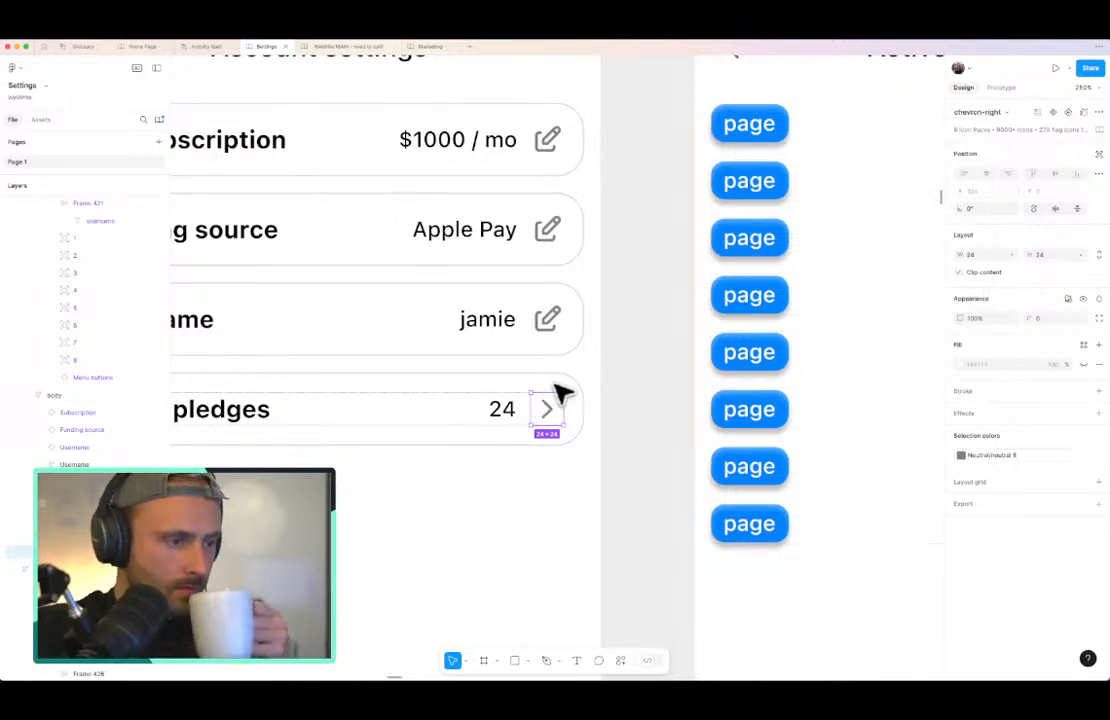
{"action": "left_click", "coordinate": [625, 438]}
Step: Link the Active pledges row to the Active pledges screen on tap, using a leftward directional animation
{"action": "scroll", "coordinate": [620, 438], "scroll_direction": "down", "scroll_amount": 5}
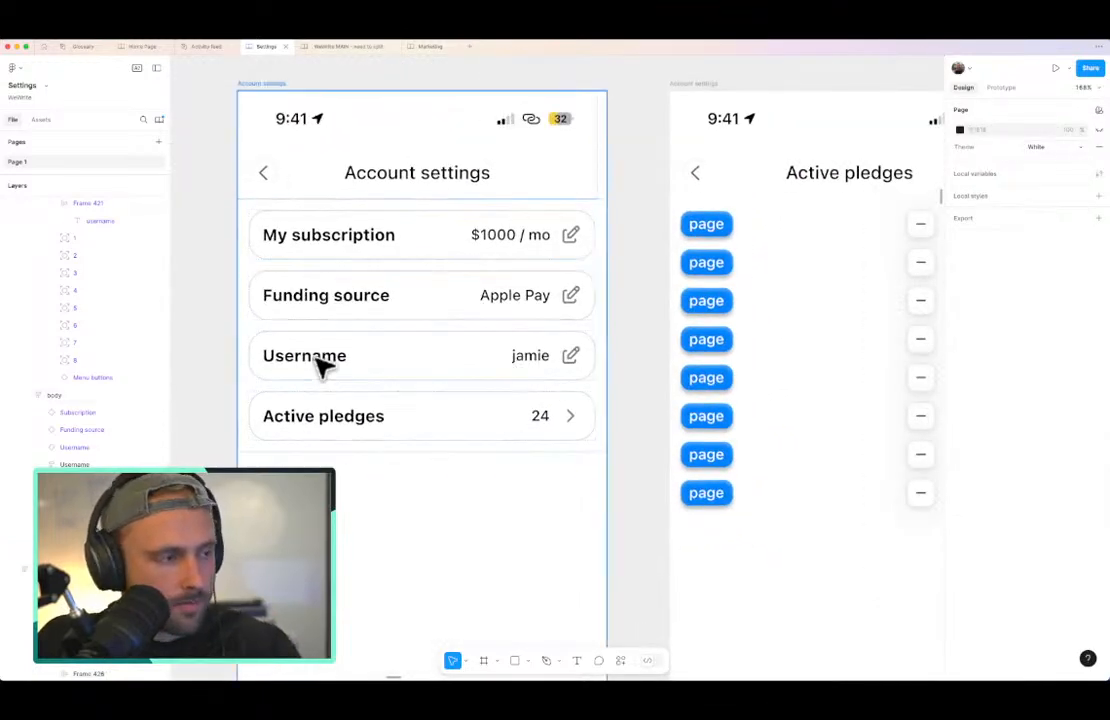
{"action": "double_click", "coordinate": [374, 418]}
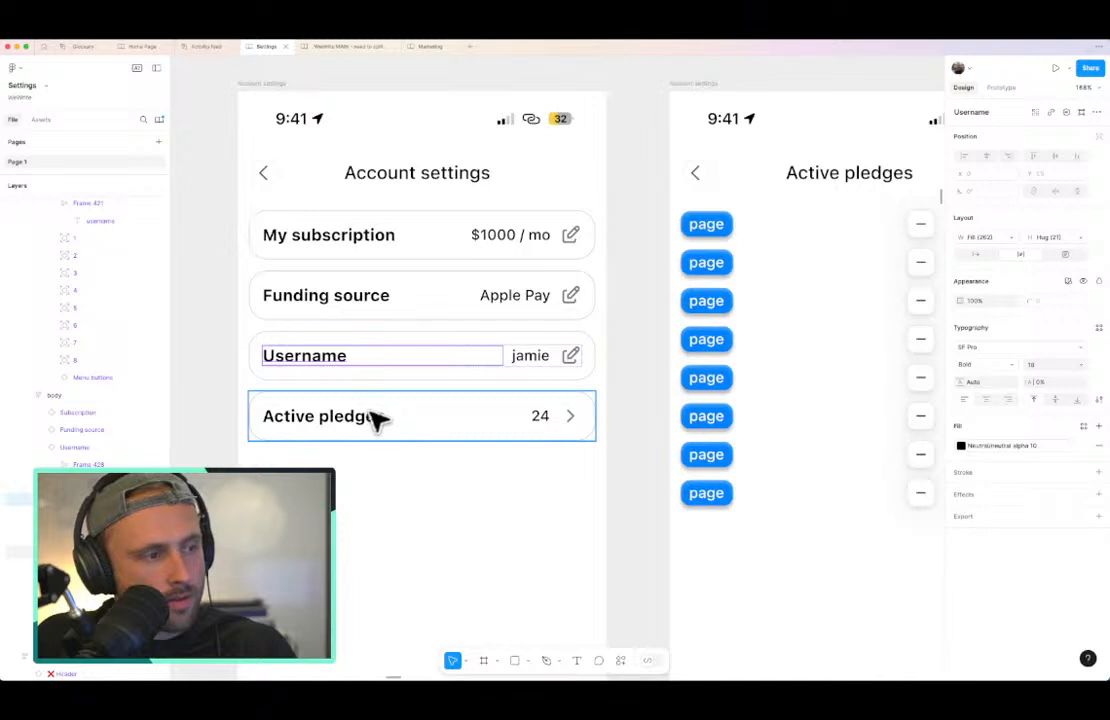
{"action": "left_click", "coordinate": [376, 420]}
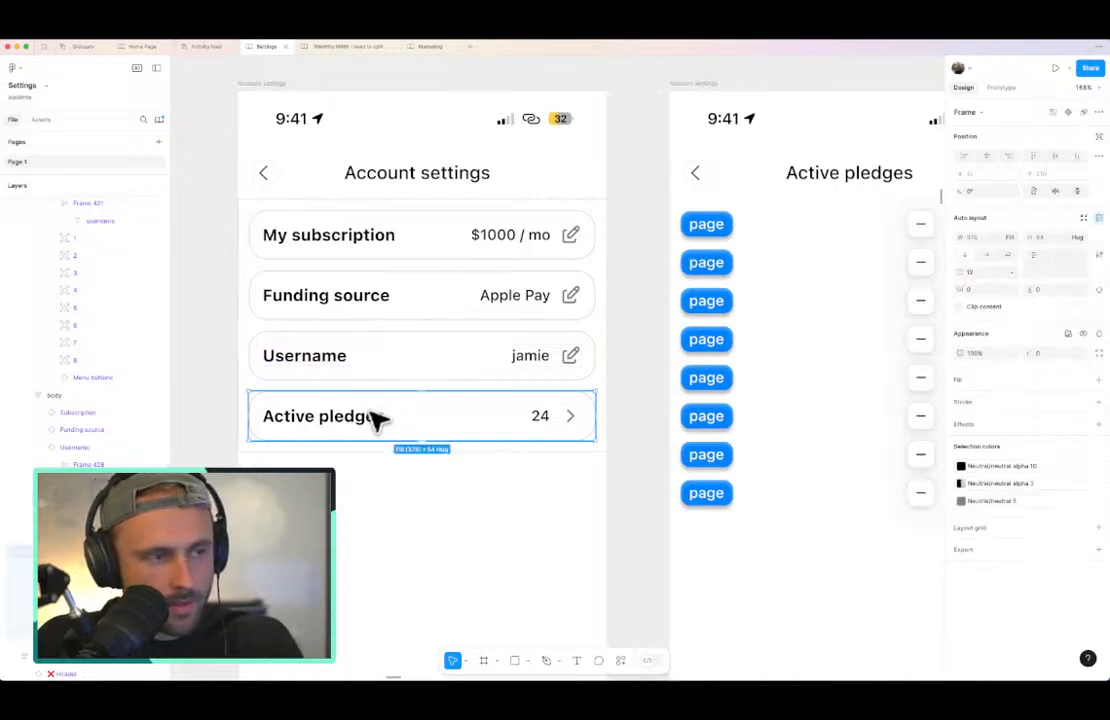
{"action": "key", "text": "shift+e"}
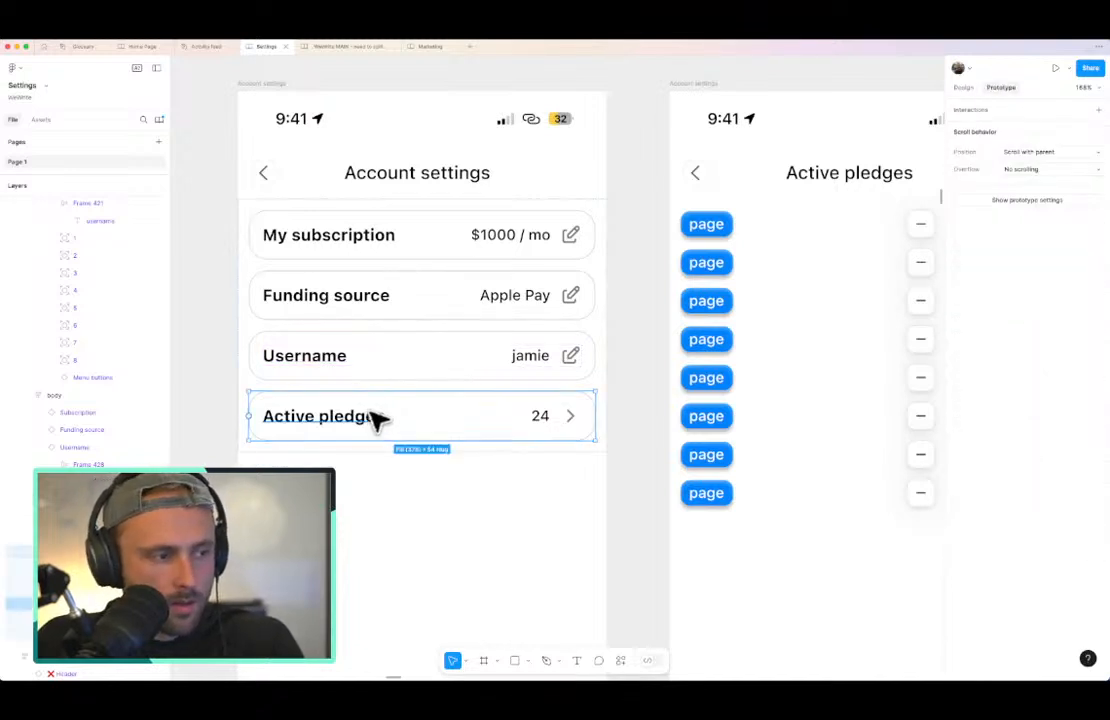
{"action": "scroll", "coordinate": [377, 421], "scroll_direction": "down", "scroll_amount": 3}
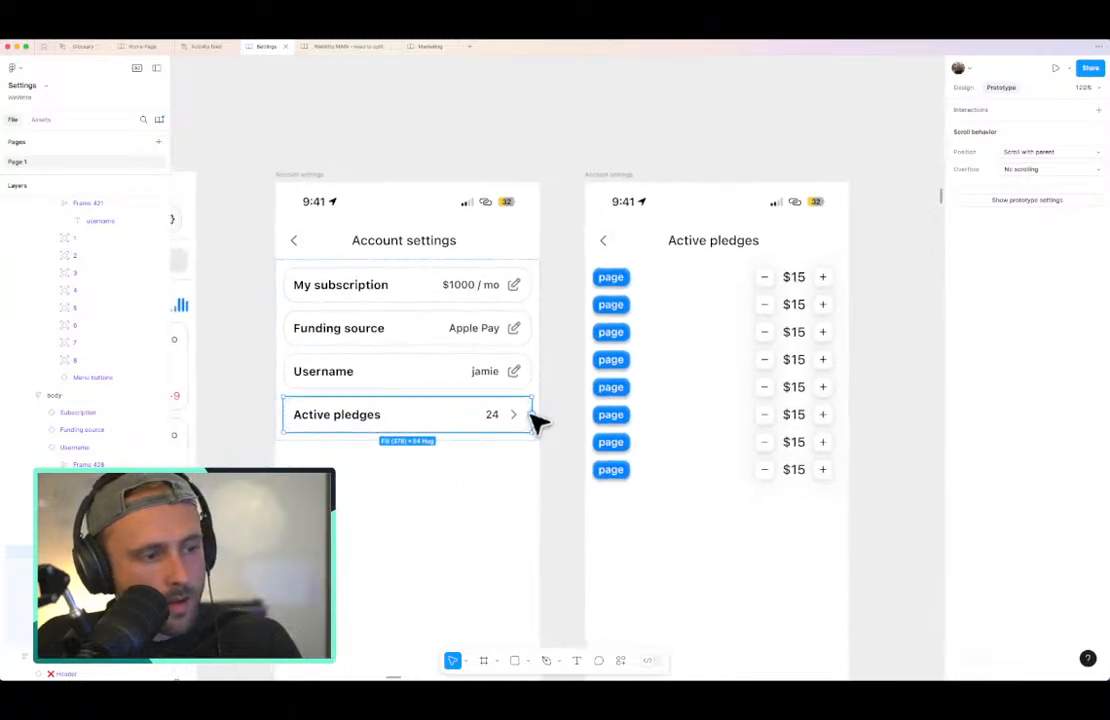
{"action": "left_click_drag", "start_coordinate": [533, 414], "coordinate": [648, 516]}
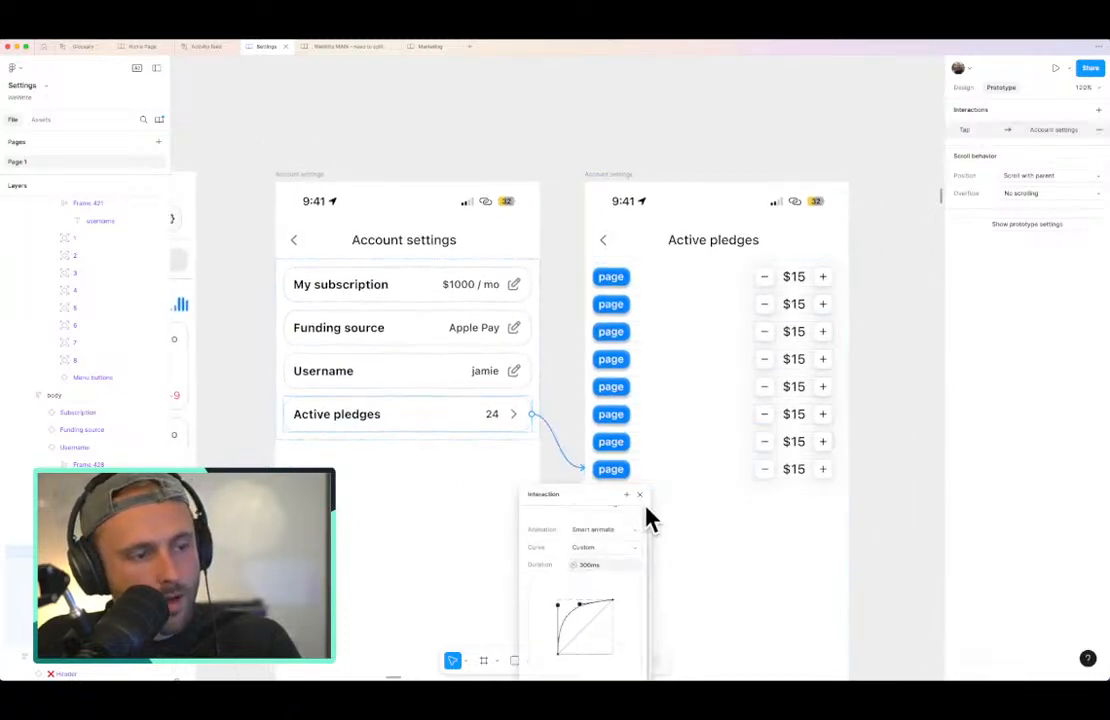
{"action": "left_click", "coordinate": [614, 531]}
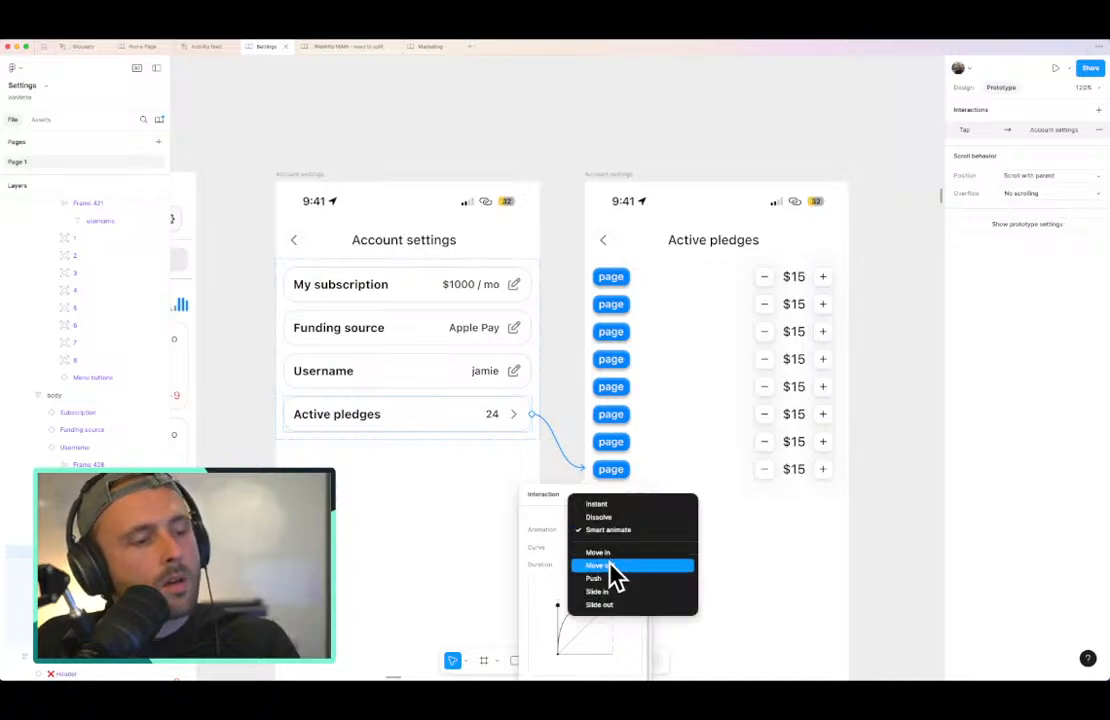
{"action": "left_click", "coordinate": [611, 564]}
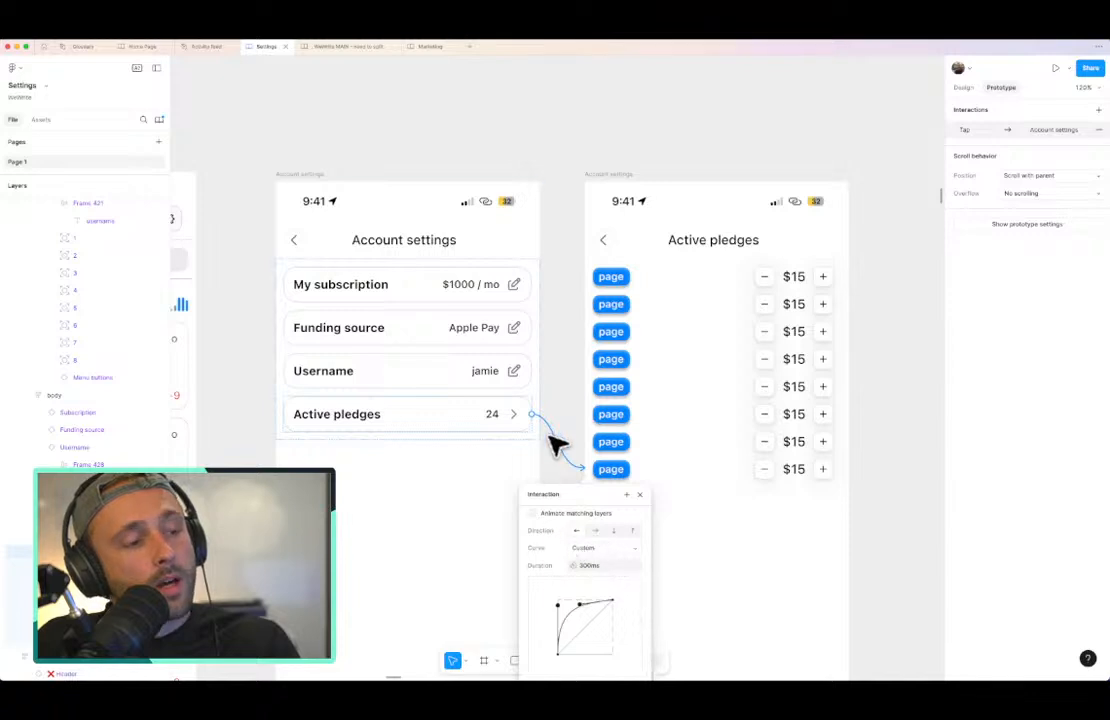
{"action": "left_click", "coordinate": [562, 471]}
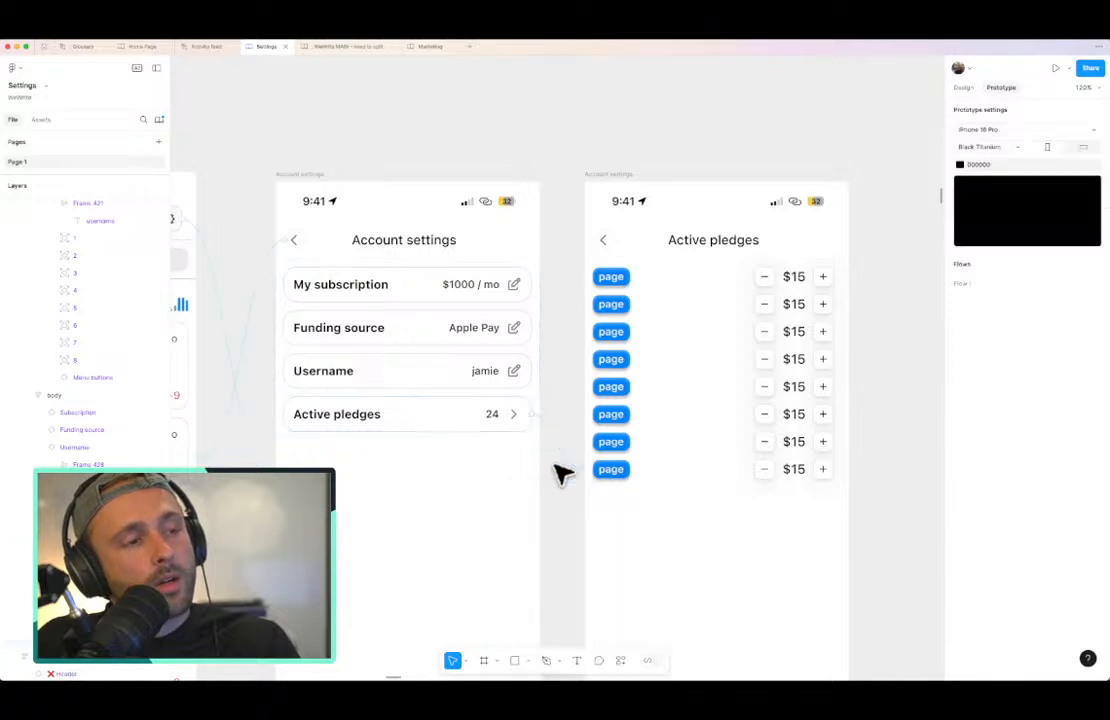
Step: Relink the Active pledges screen's back arrow to the Account settings screen on tap, with a rightward Move in animation
{"action": "left_click", "coordinate": [607, 244]}
{"action": "left_click", "coordinate": [607, 244]}
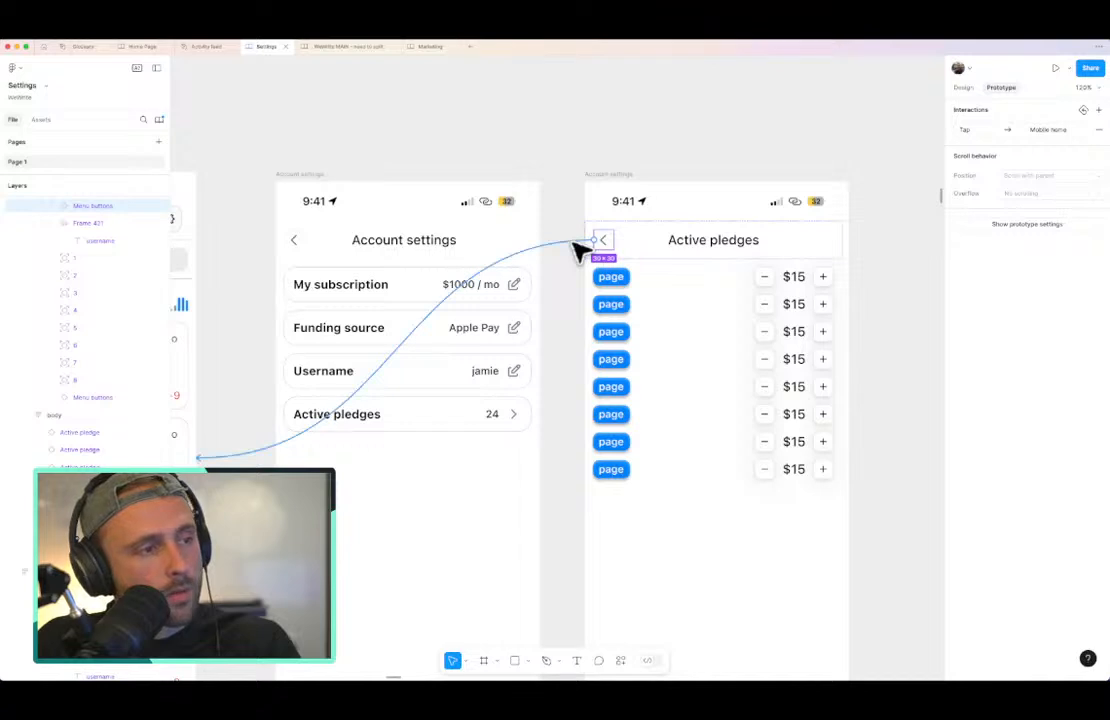
{"action": "left_click_drag", "start_coordinate": [590, 240], "coordinate": [538, 468]}
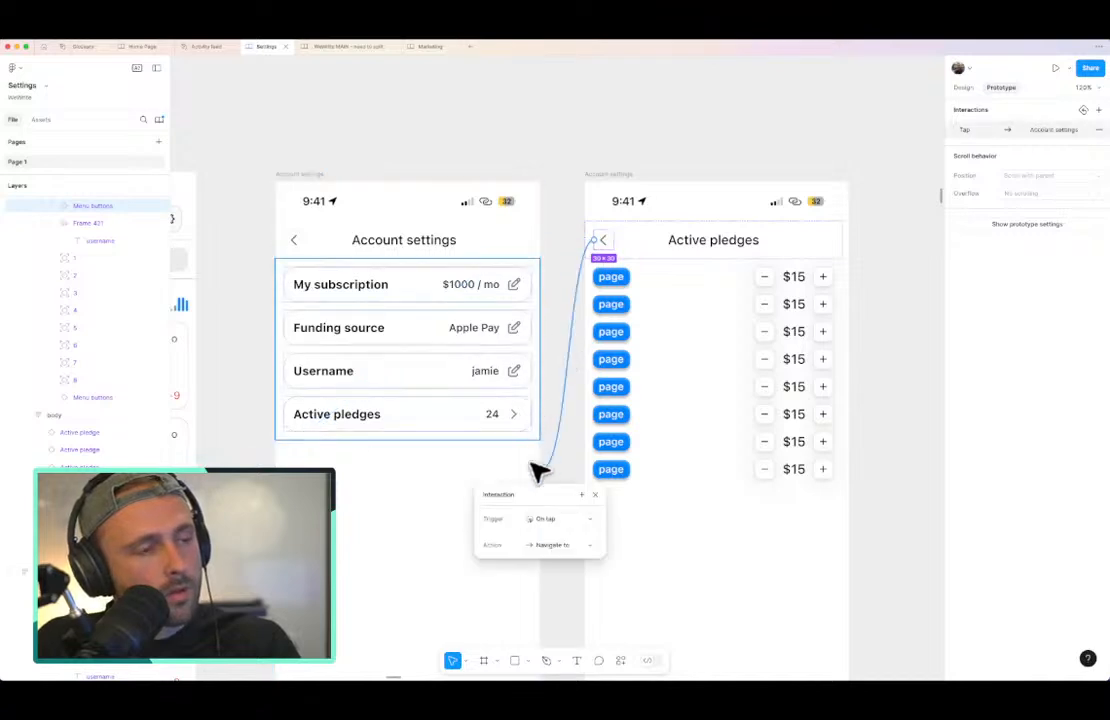
{"action": "left_click", "coordinate": [568, 556]}
{"action": "left_click", "coordinate": [568, 553]}
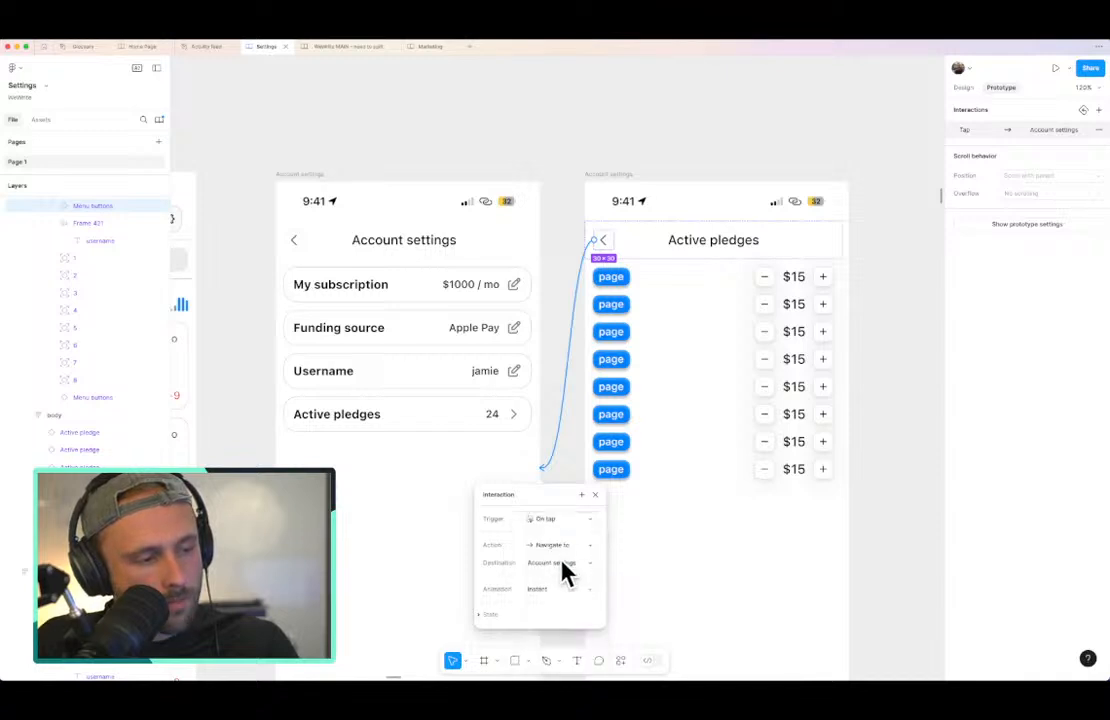
{"action": "left_click", "coordinate": [552, 588]}
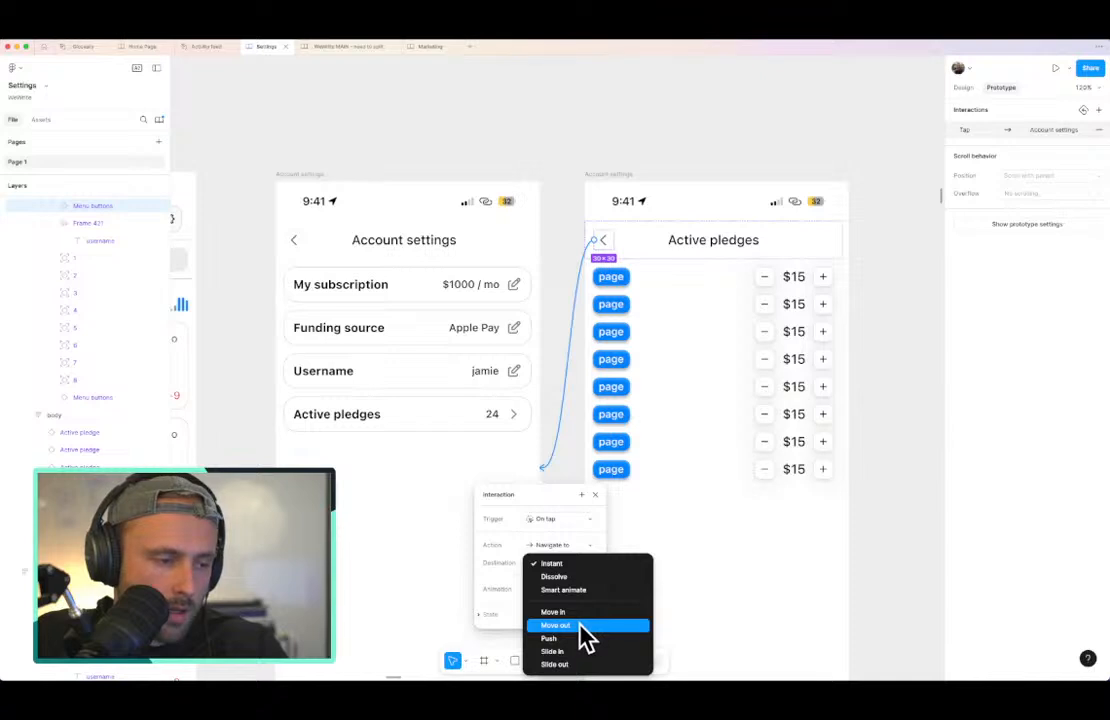
{"action": "left_click", "coordinate": [582, 613]}
{"action": "scroll", "coordinate": [557, 640], "scroll_direction": "down", "scroll_amount": 1}
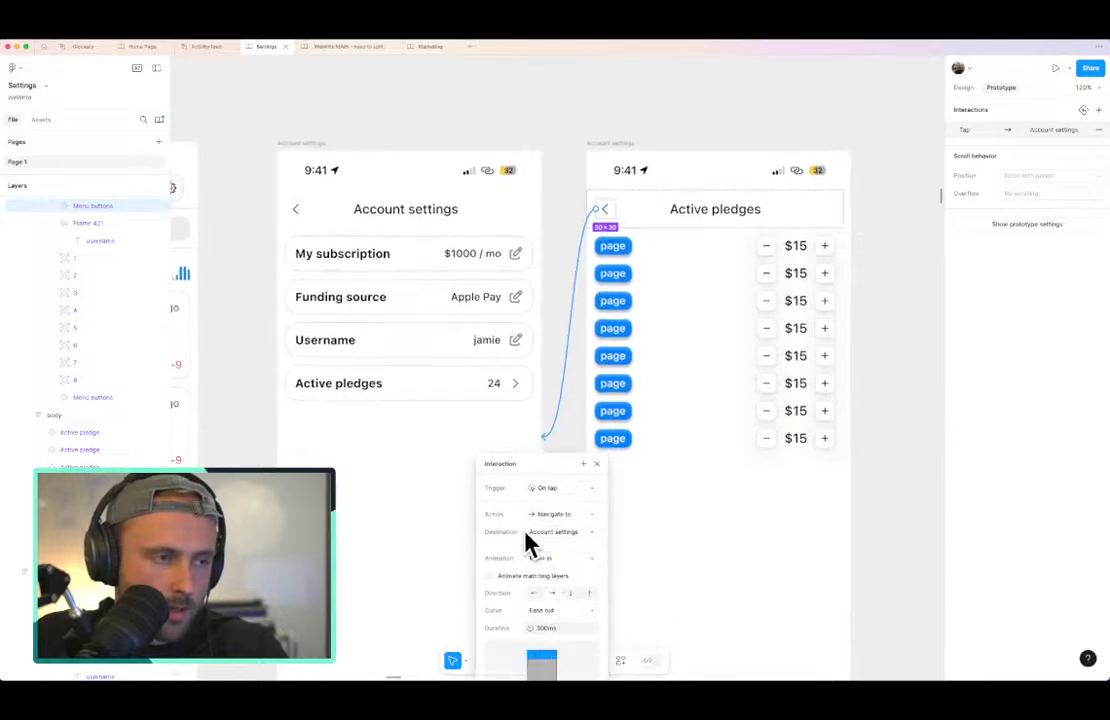
{"action": "scroll", "coordinate": [436, 138], "scroll_direction": "down", "scroll_amount": 4}
{"action": "left_click", "coordinate": [546, 82]}
Step: Preview the flow from Mobile home into Account settings, opening Active pledges and going back several times to check the transitions
{"action": "scroll", "coordinate": [498, 114], "scroll_direction": "left", "scroll_amount": 2}
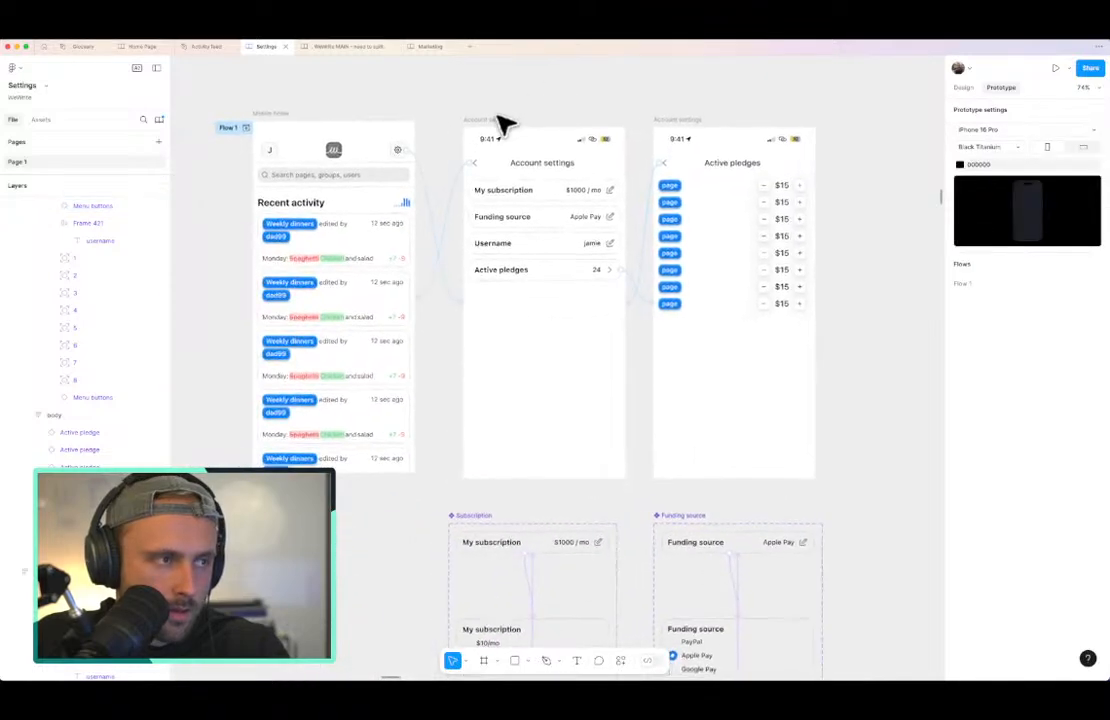
{"action": "left_click", "coordinate": [270, 130]}
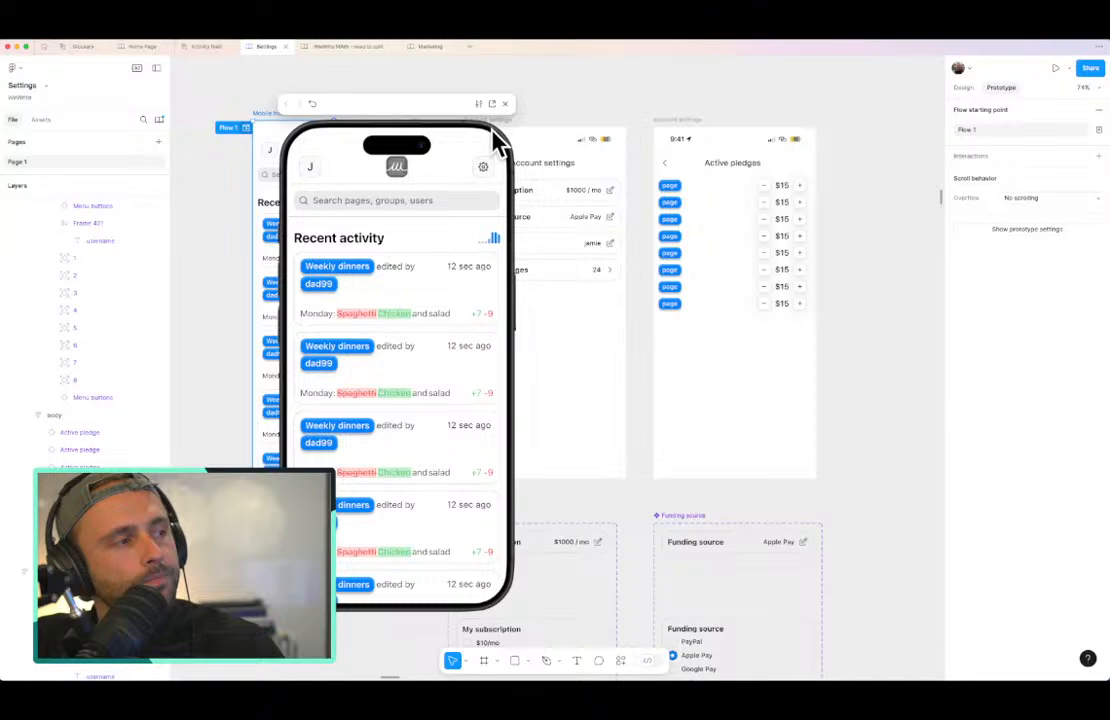
{"action": "left_click", "coordinate": [483, 166]}
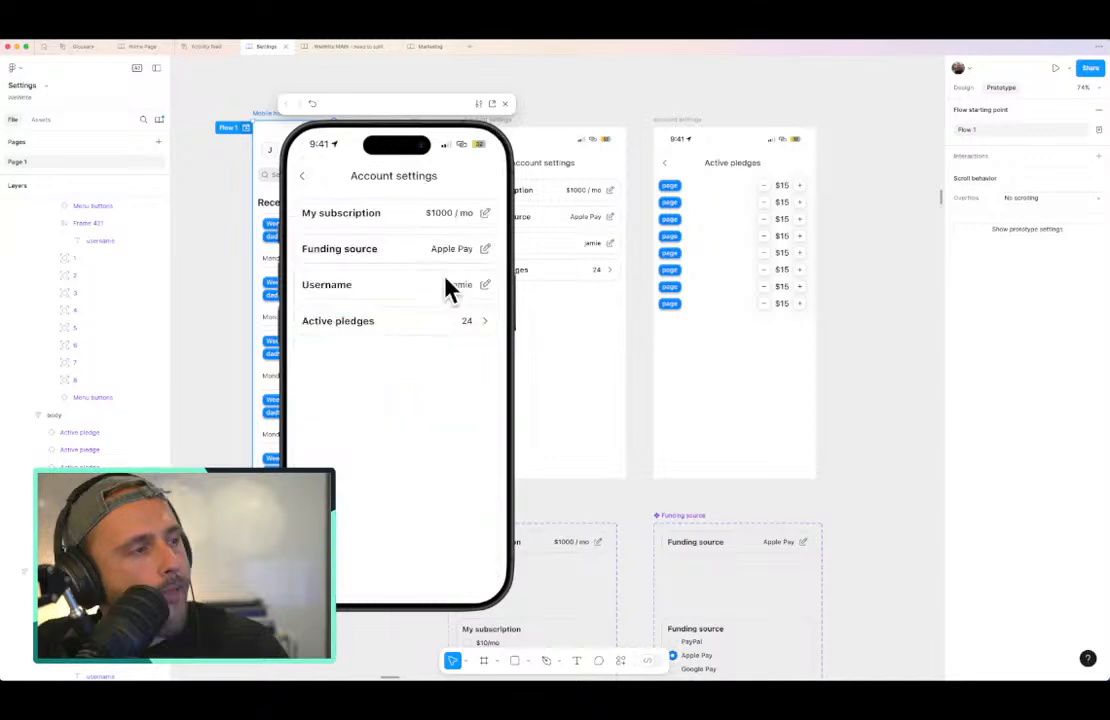
{"action": "left_click", "coordinate": [419, 322]}
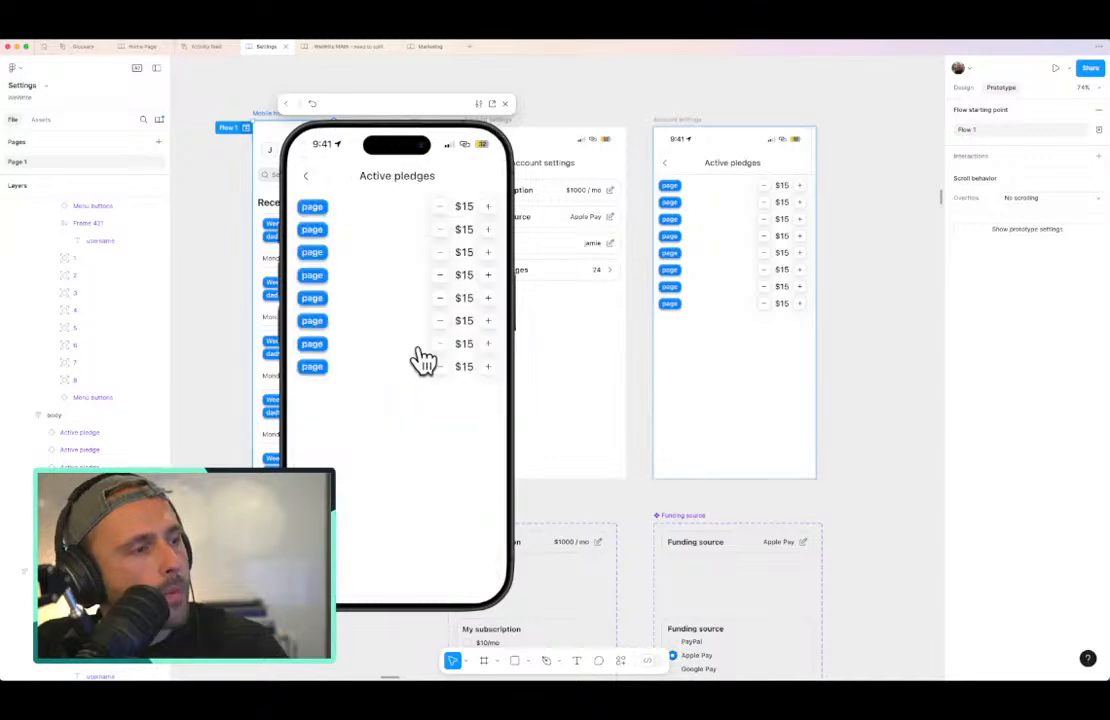
{"action": "left_click", "coordinate": [308, 176]}
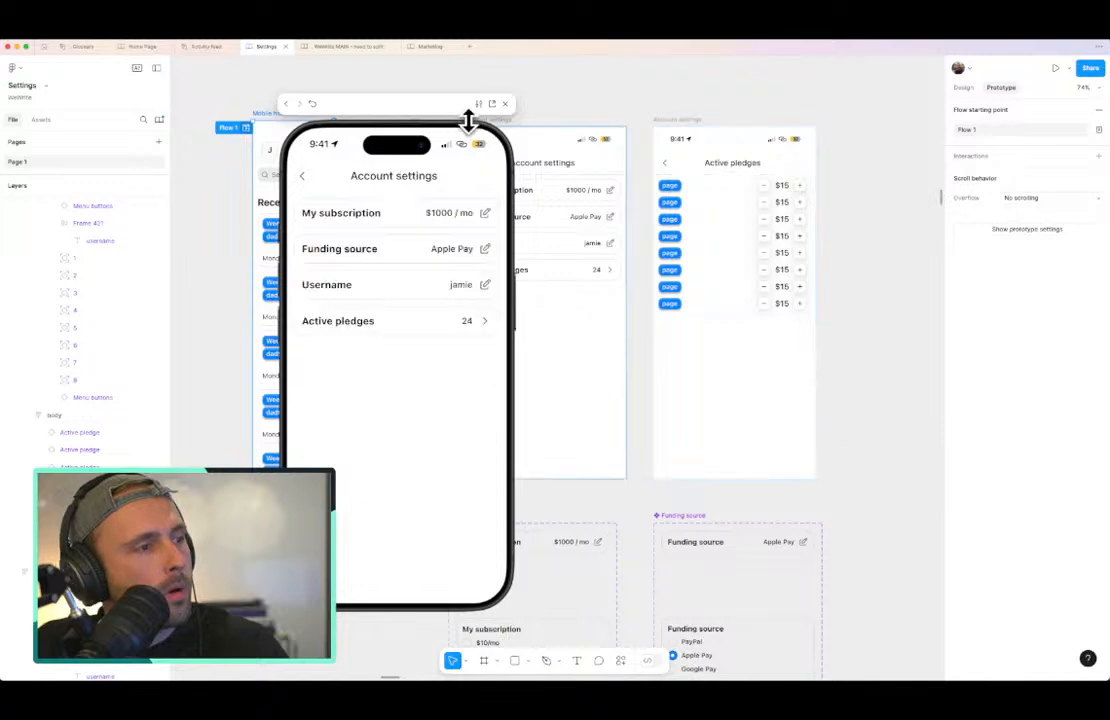
{"action": "left_click", "coordinate": [434, 332]}
{"action": "left_click", "coordinate": [303, 176]}
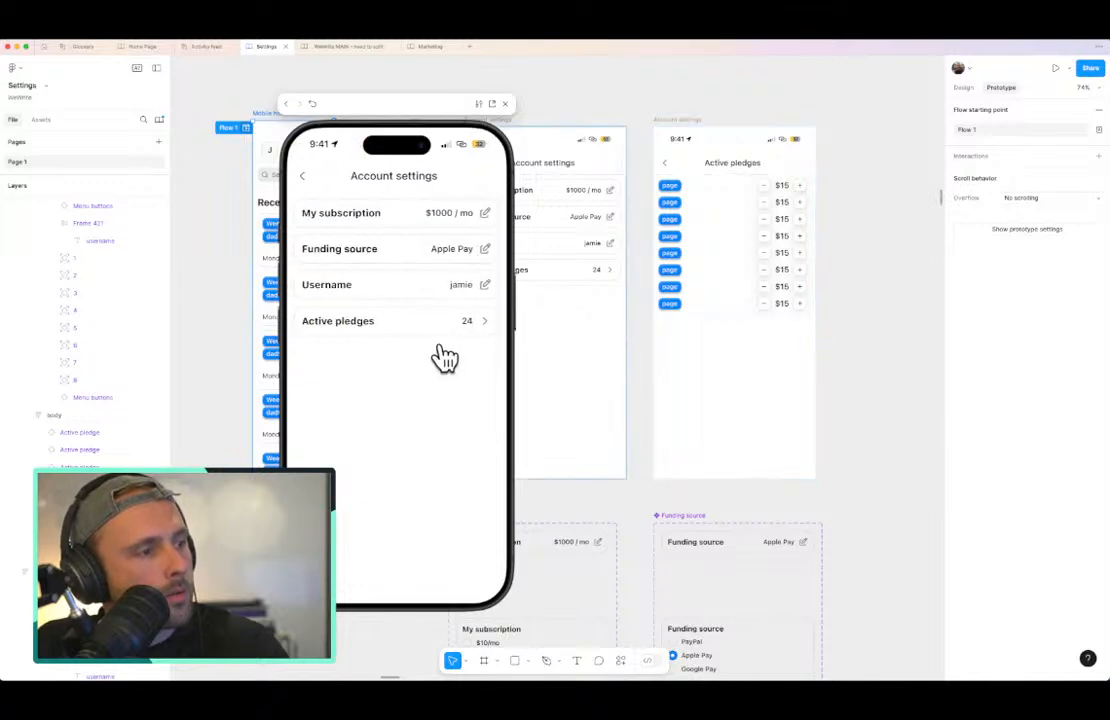
{"action": "left_click", "coordinate": [443, 335]}
{"action": "left_click", "coordinate": [302, 178]}
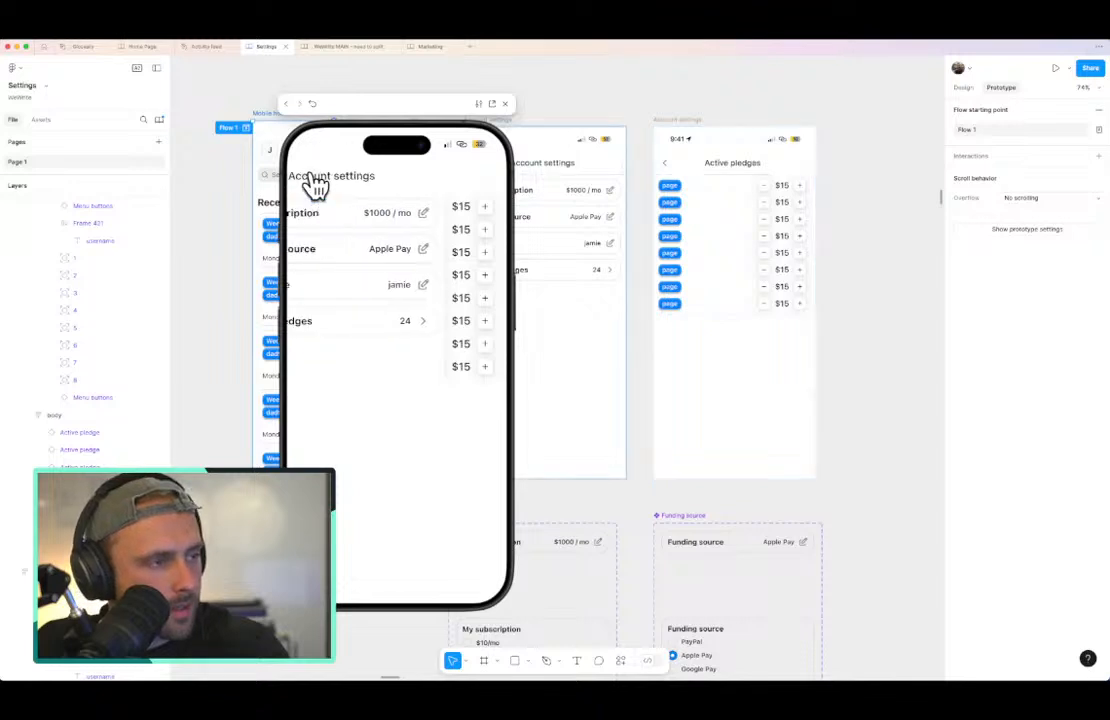
{"action": "left_click", "coordinate": [634, 165]}
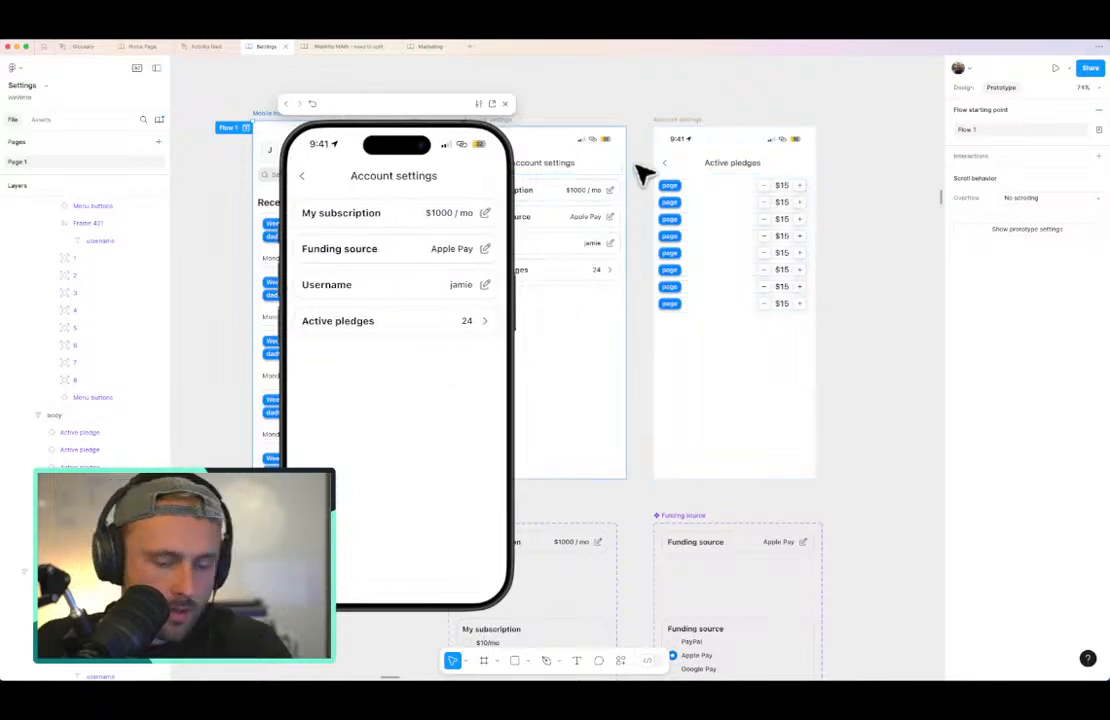
Step: Open the interaction settings of the link from the Active pledges screen's back arrow to Account settings
{"action": "key", "text": "shift+e"}
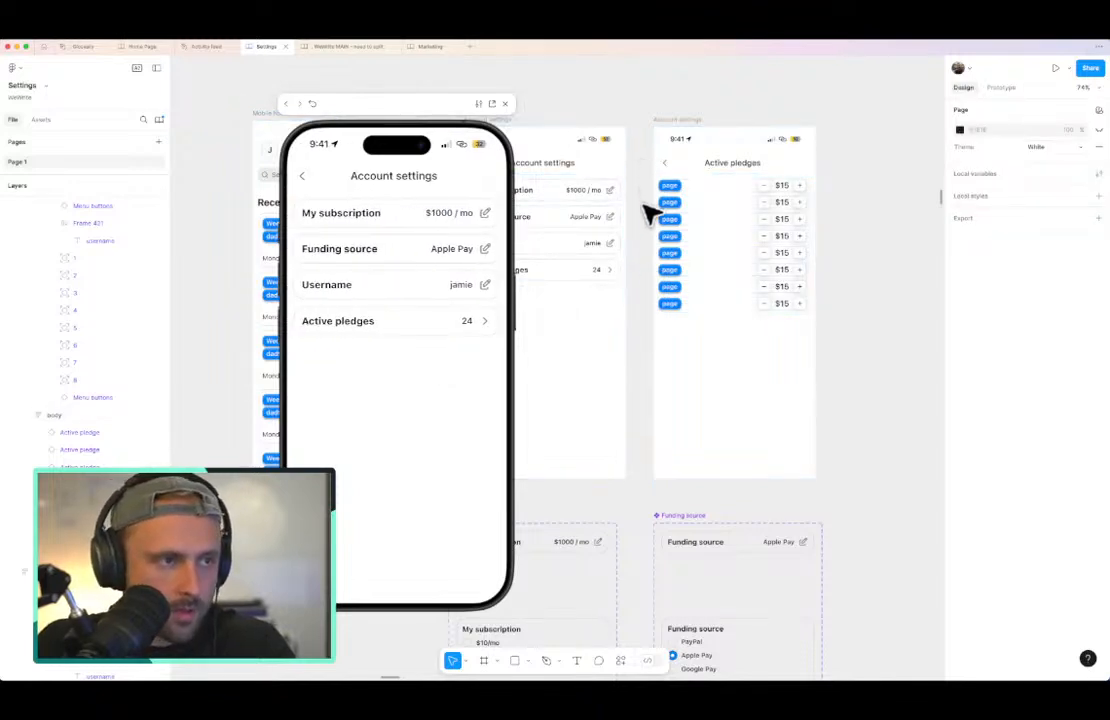
{"action": "left_click", "coordinate": [665, 122]}
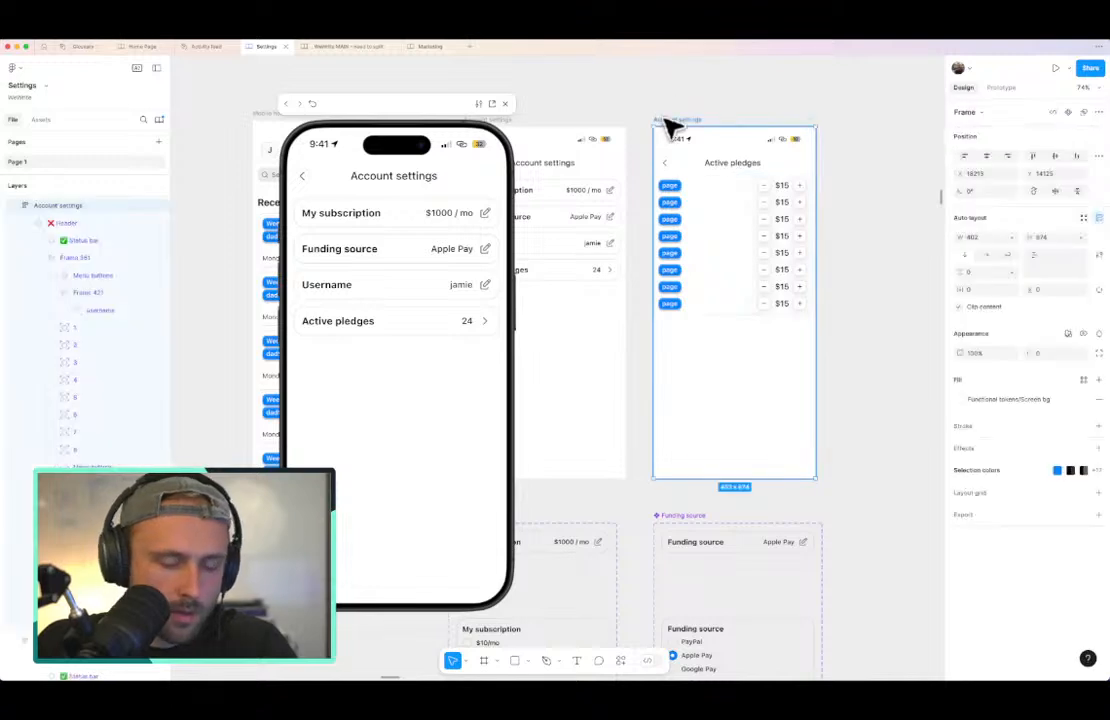
{"action": "key", "text": "shift+p"}
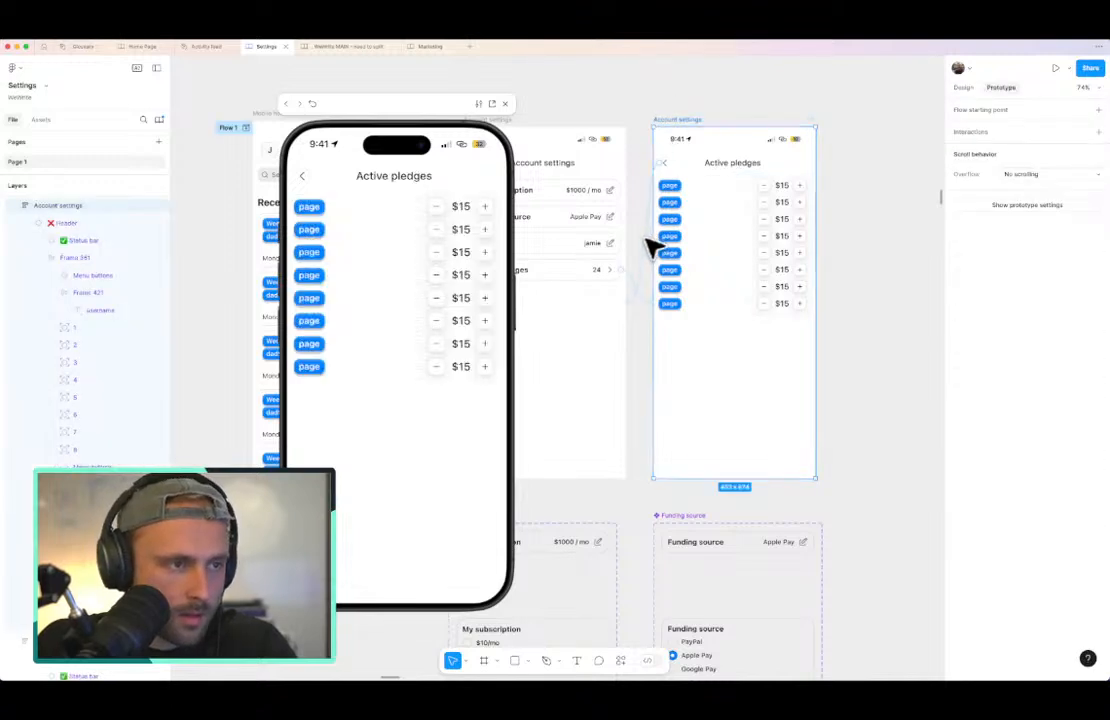
{"action": "left_click", "coordinate": [648, 277]}
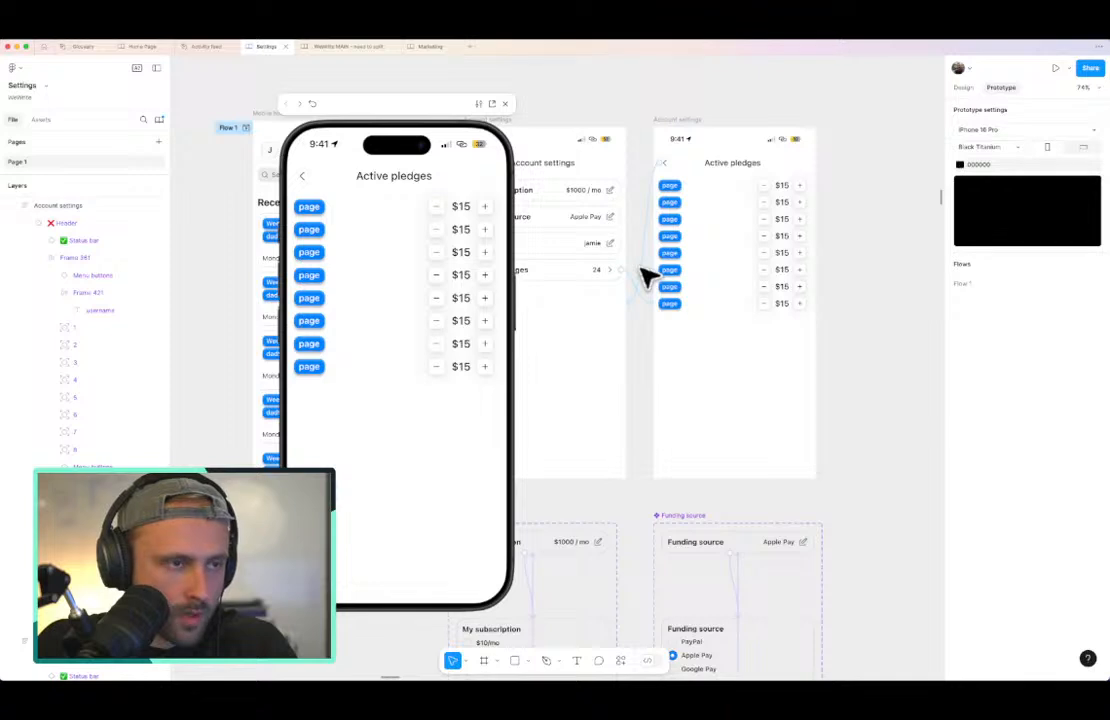
{"action": "left_click", "coordinate": [648, 278]}
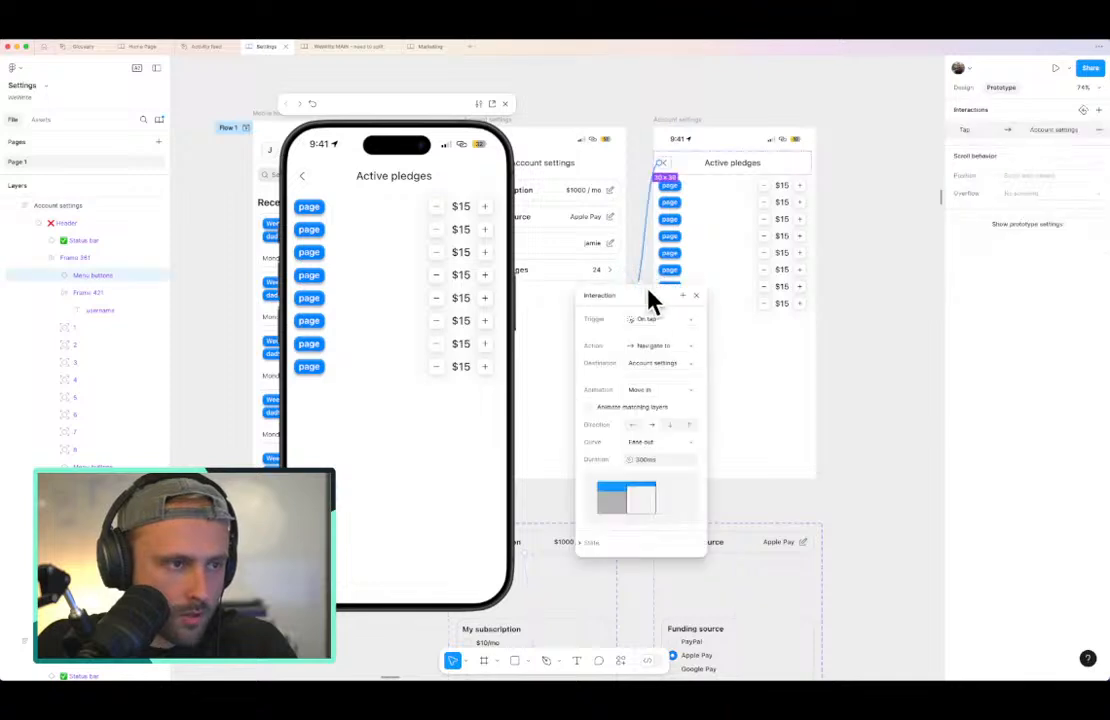
Step: Try a Move out animation on the Active pledges back arrow's link and preview going back to Account settings
{"action": "left_click", "coordinate": [661, 390]}
{"action": "left_click", "coordinate": [690, 403]}
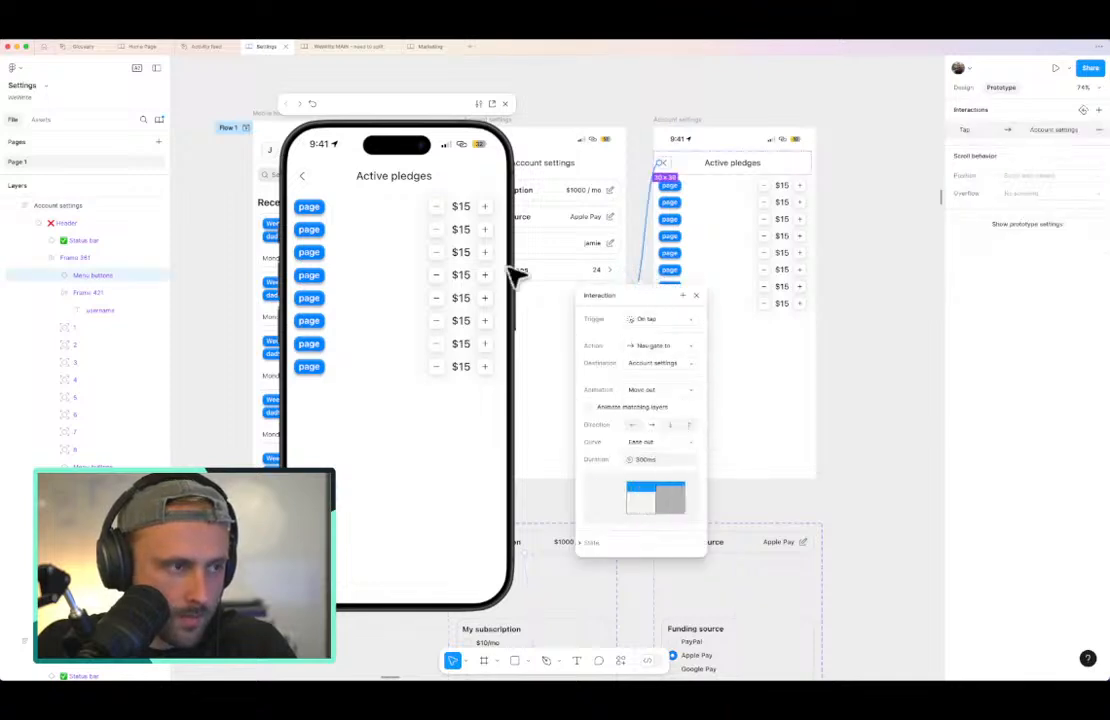
{"action": "left_click", "coordinate": [303, 177]}
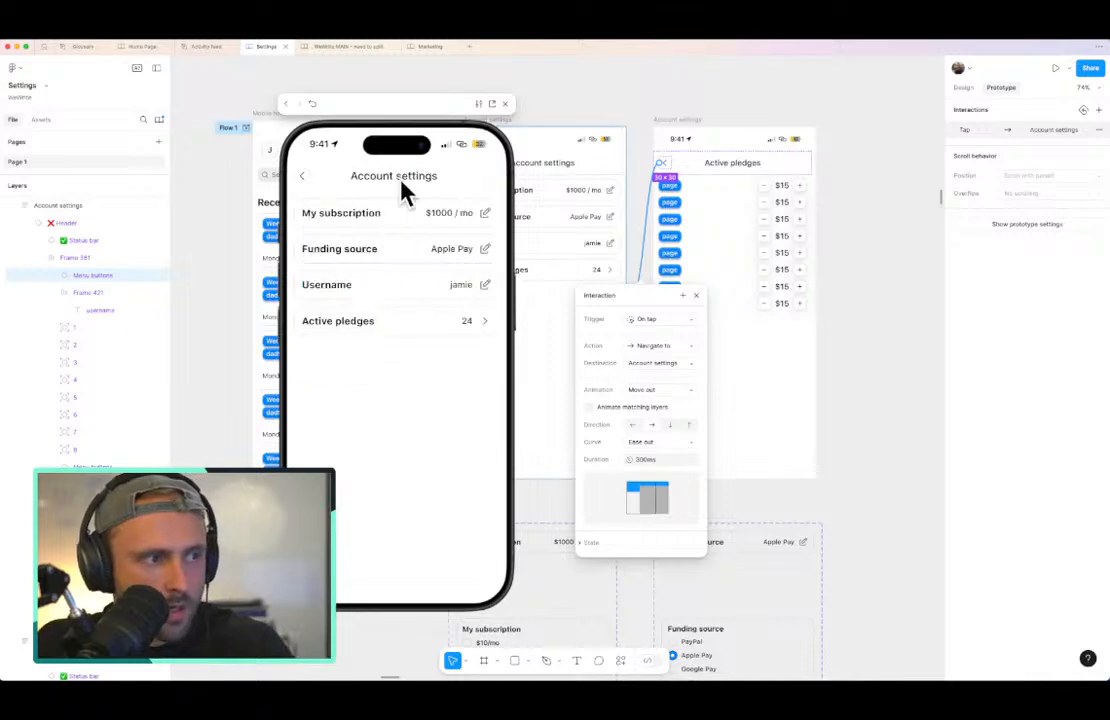
{"action": "left_click", "coordinate": [416, 321]}
{"action": "left_click", "coordinate": [308, 182]}
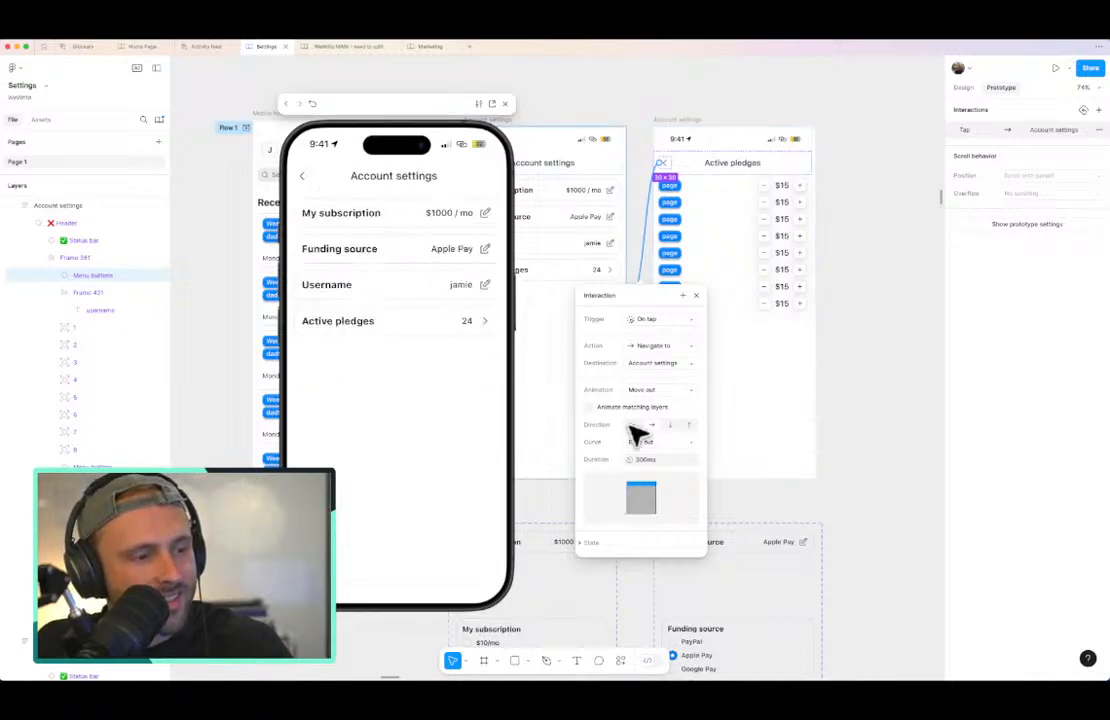
Step: Set the Active pledges back arrow's link animation to Push and preview the return to Account settings
{"action": "left_click", "coordinate": [664, 392]}
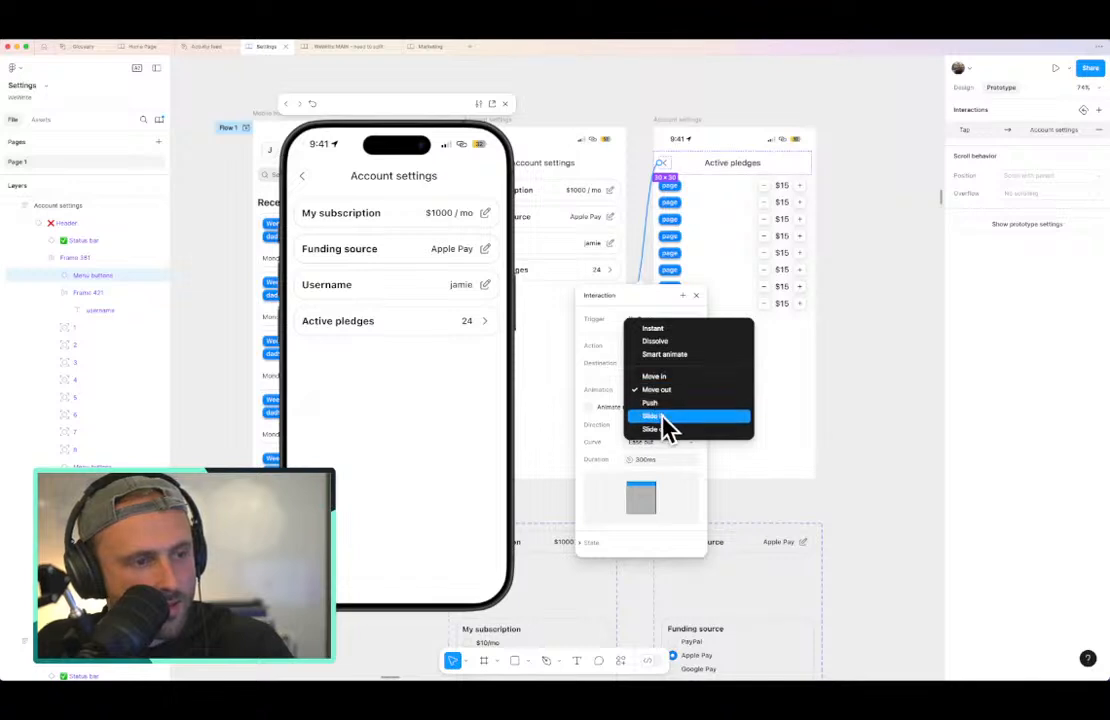
{"action": "left_click", "coordinate": [666, 405]}
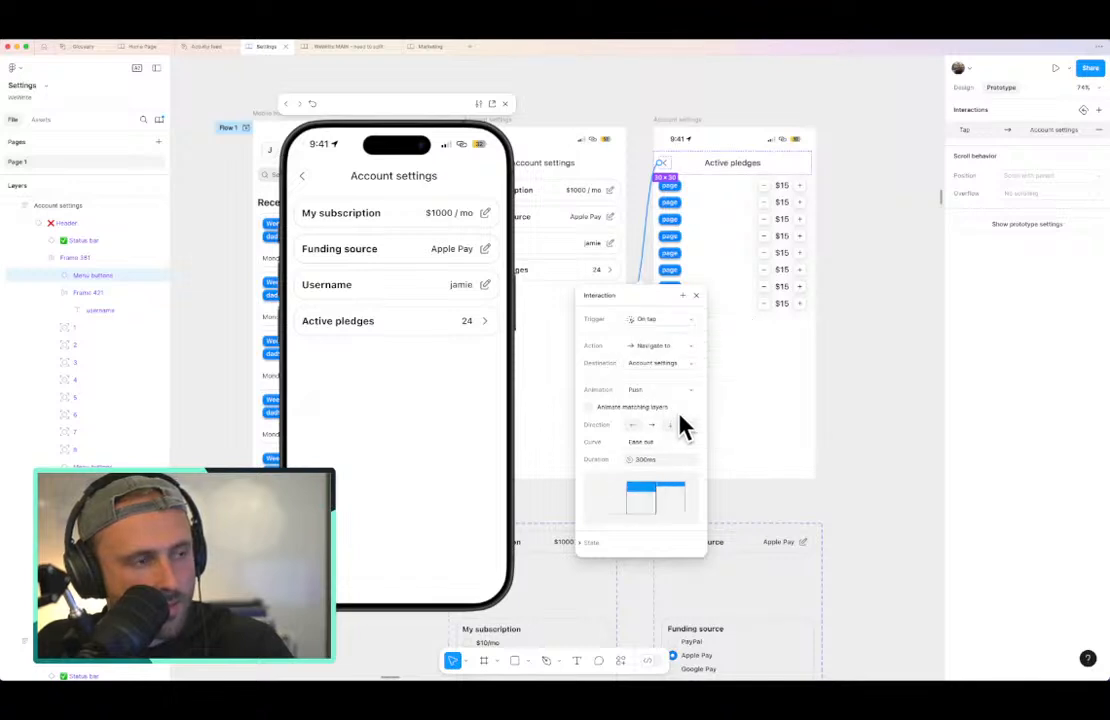
{"action": "left_click", "coordinate": [305, 175]}
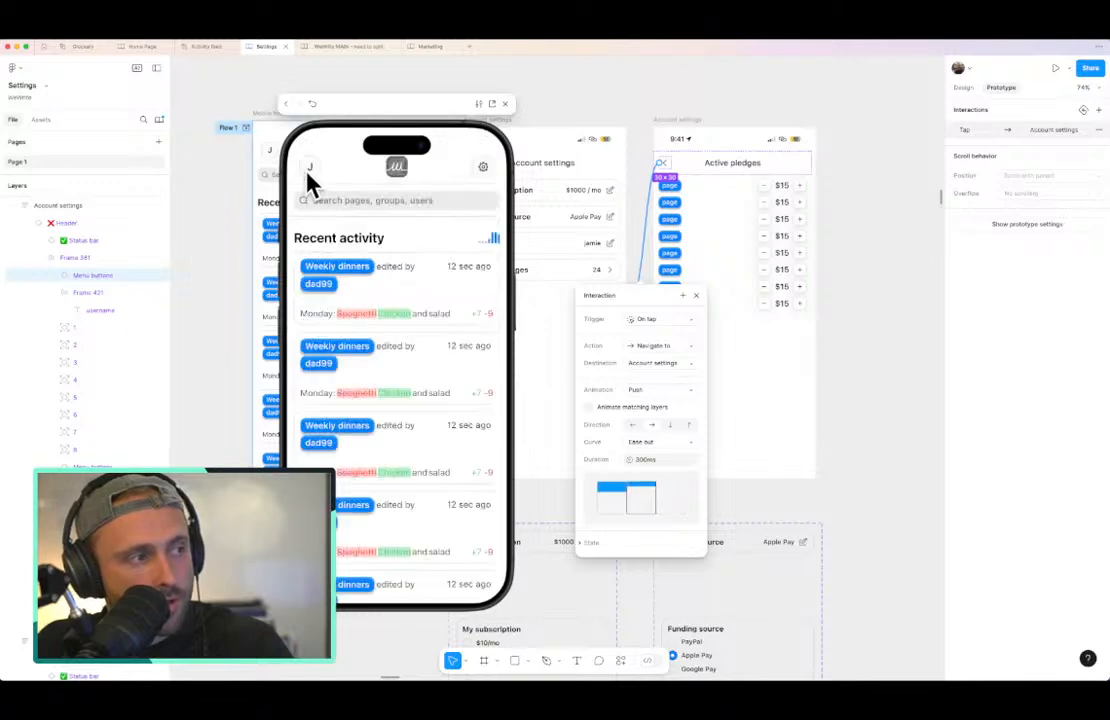
{"action": "left_click", "coordinate": [481, 167]}
{"action": "left_click", "coordinate": [420, 320]}
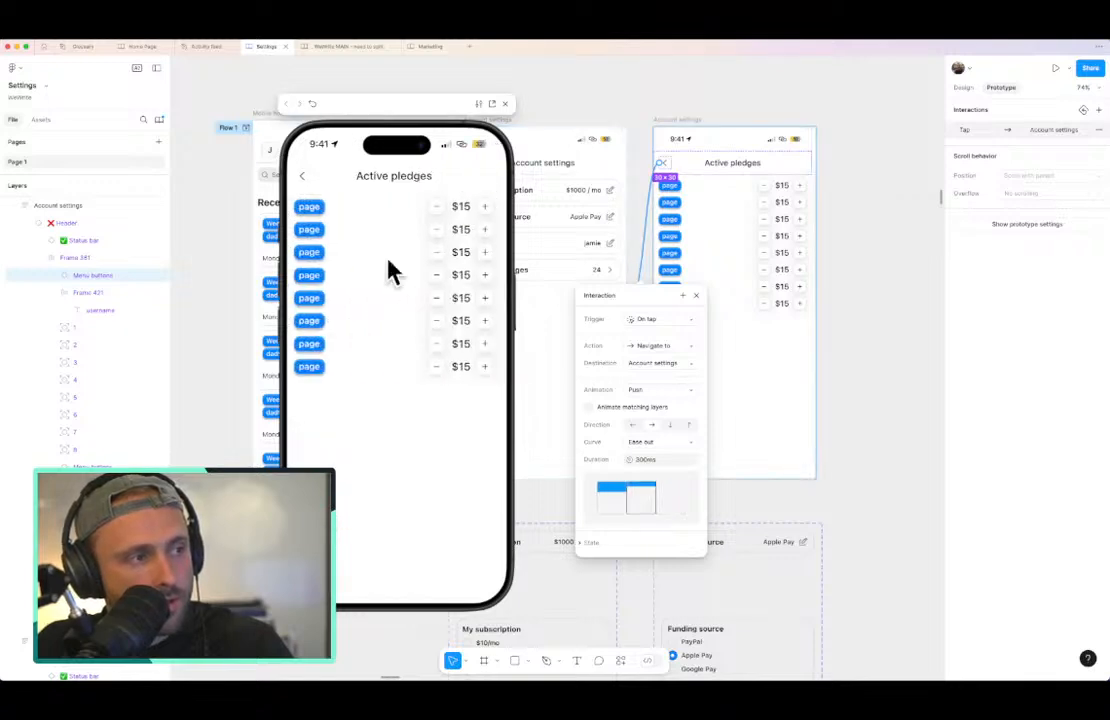
{"action": "left_click", "coordinate": [301, 178]}
{"action": "left_click", "coordinate": [450, 323]}
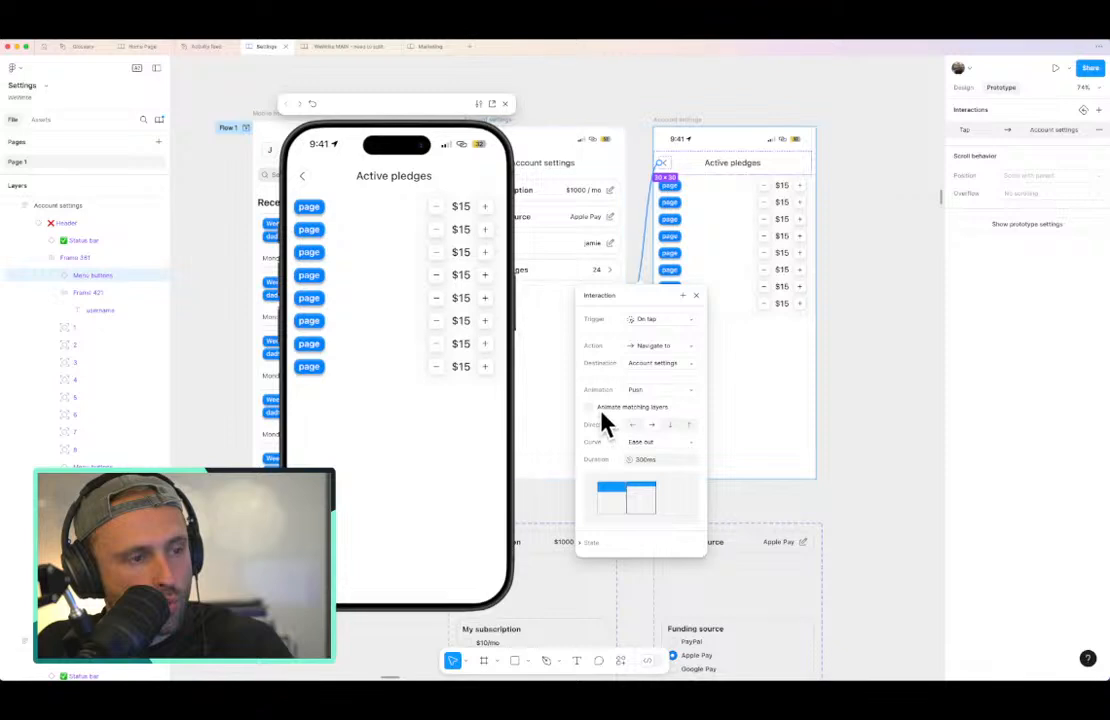
Step: Change the animation of the link from the Active pledges row to the Active pledges screen to Push
{"action": "left_click", "coordinate": [641, 271]}
{"action": "left_click", "coordinate": [648, 302]}
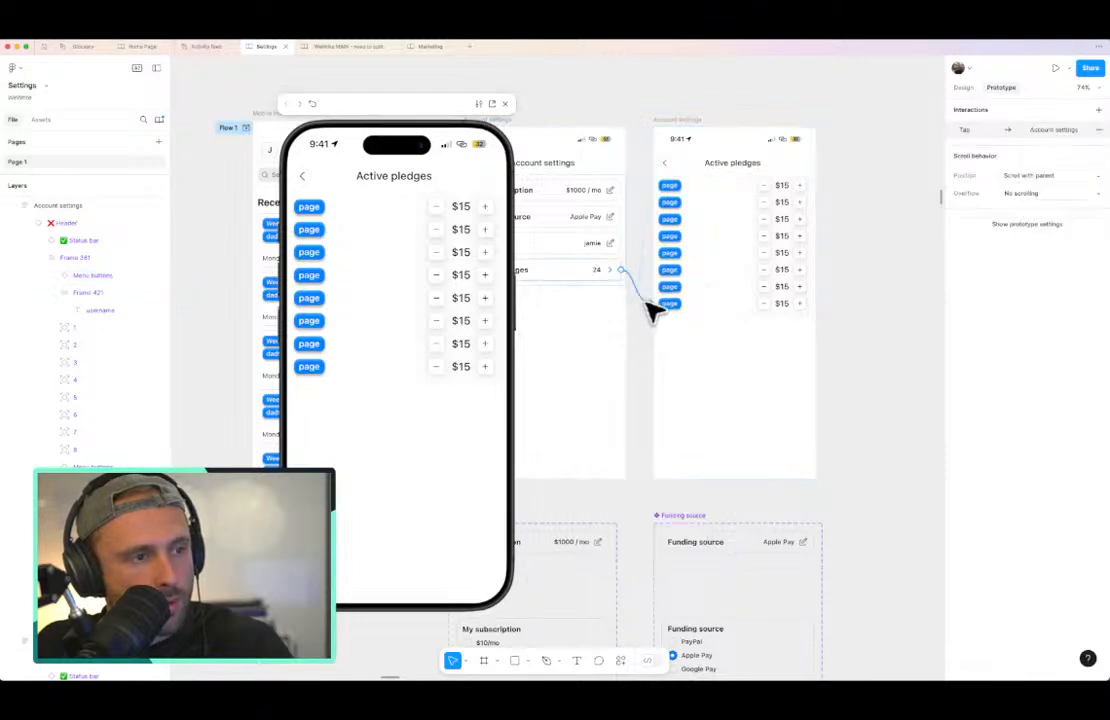
{"action": "scroll", "coordinate": [652, 432], "scroll_direction": "down", "scroll_amount": 3}
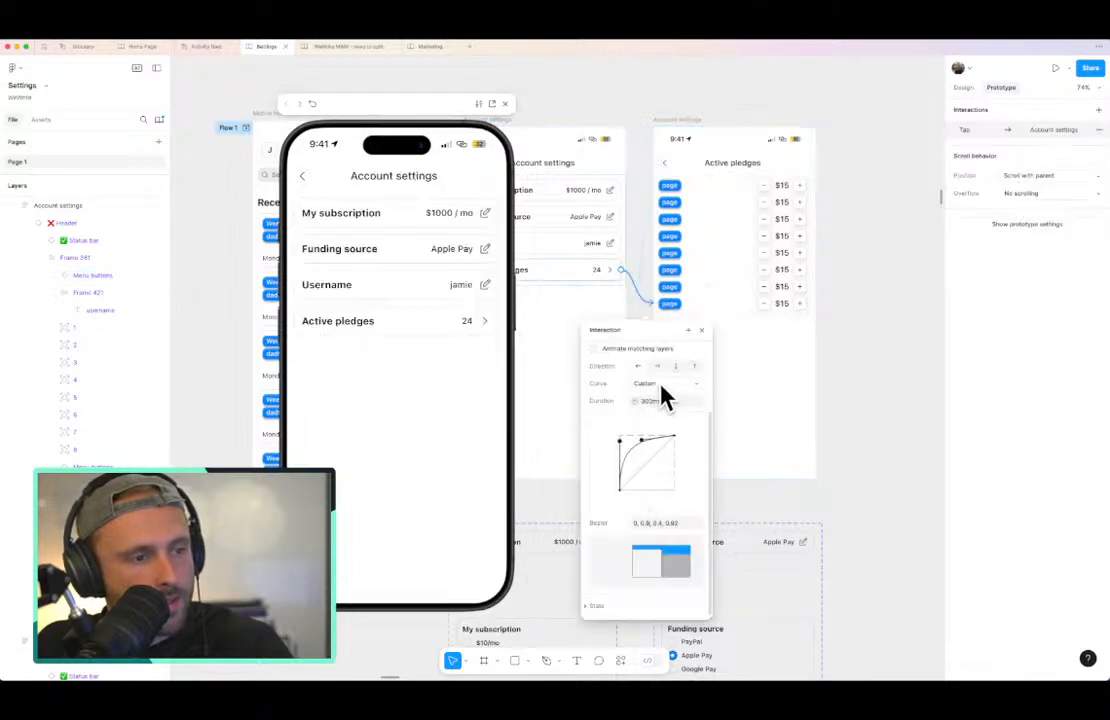
{"action": "scroll", "coordinate": [645, 430], "scroll_direction": "up", "scroll_amount": 2}
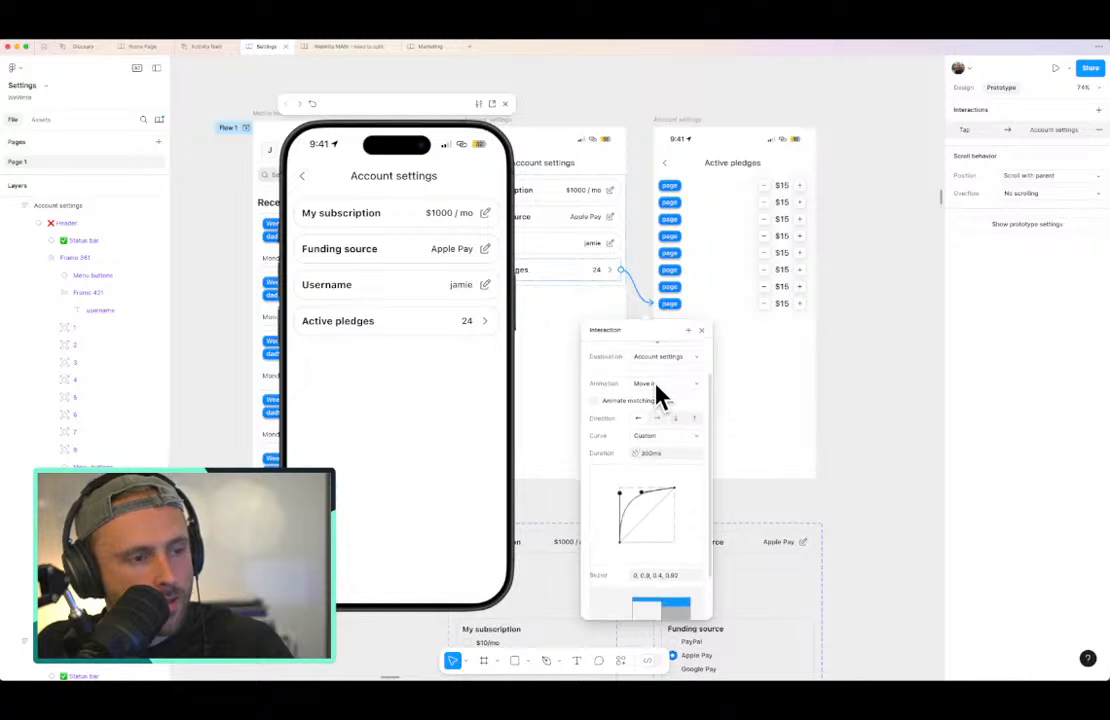
{"action": "left_click", "coordinate": [657, 388]}
{"action": "left_click", "coordinate": [662, 410]}
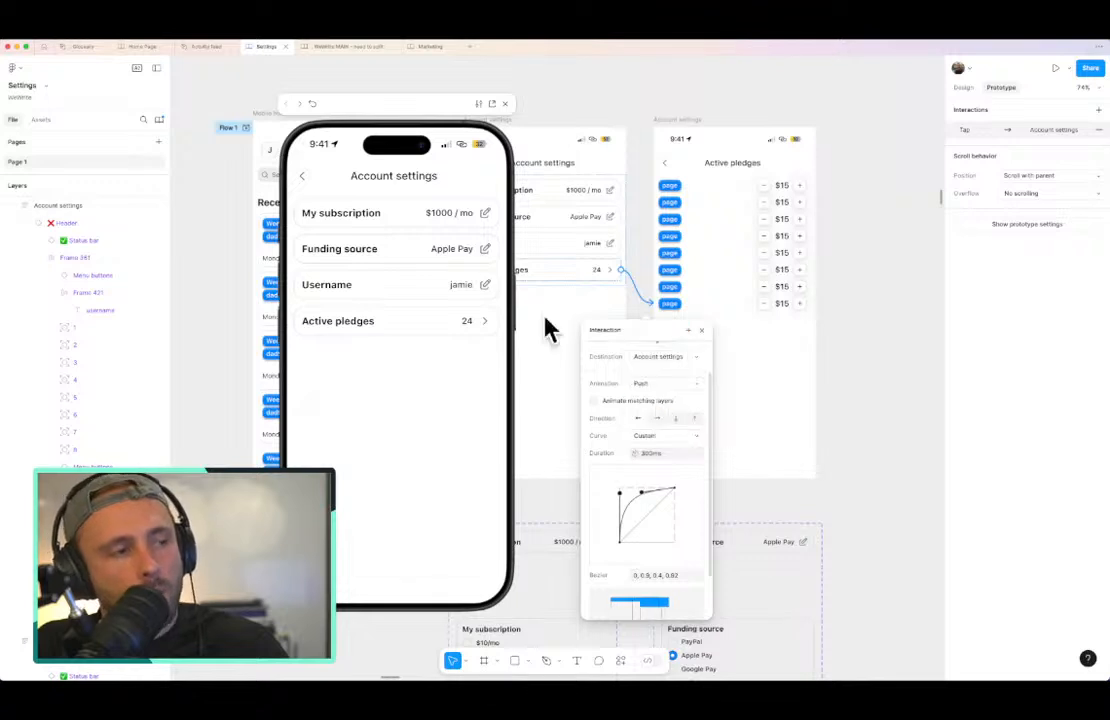
Step: Preview opening Active pledges and returning to Account settings several times to check both Push transitions
{"action": "left_click", "coordinate": [455, 322]}
{"action": "left_click", "coordinate": [303, 180]}
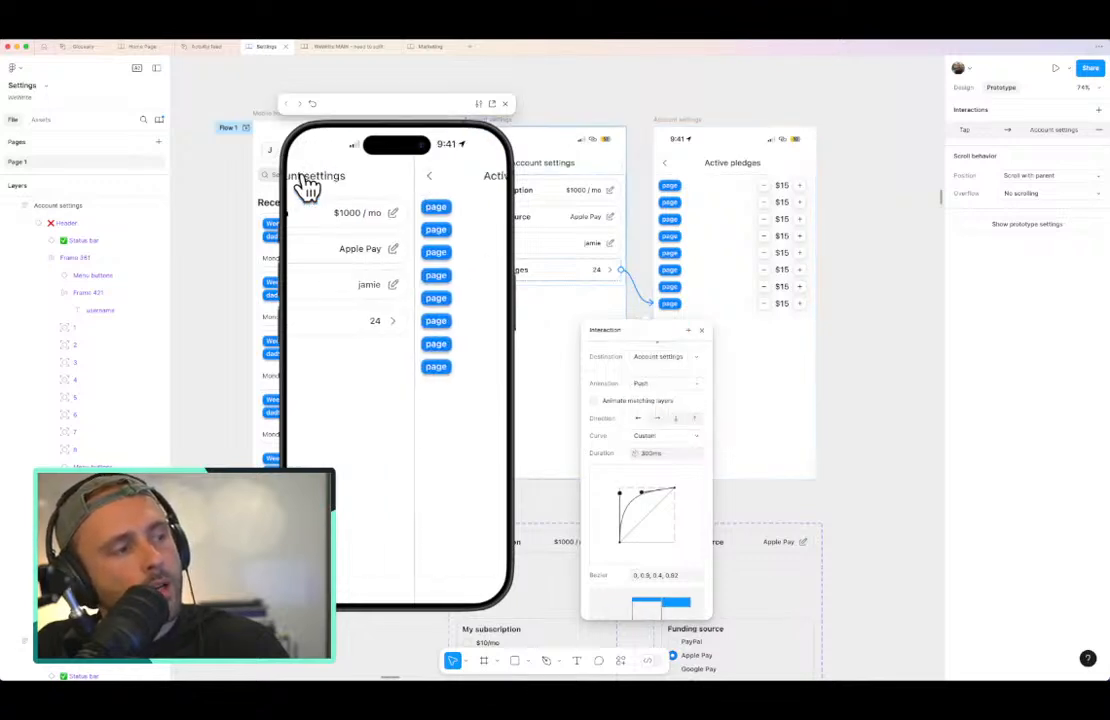
{"action": "left_click", "coordinate": [447, 326]}
{"action": "left_click", "coordinate": [310, 184]}
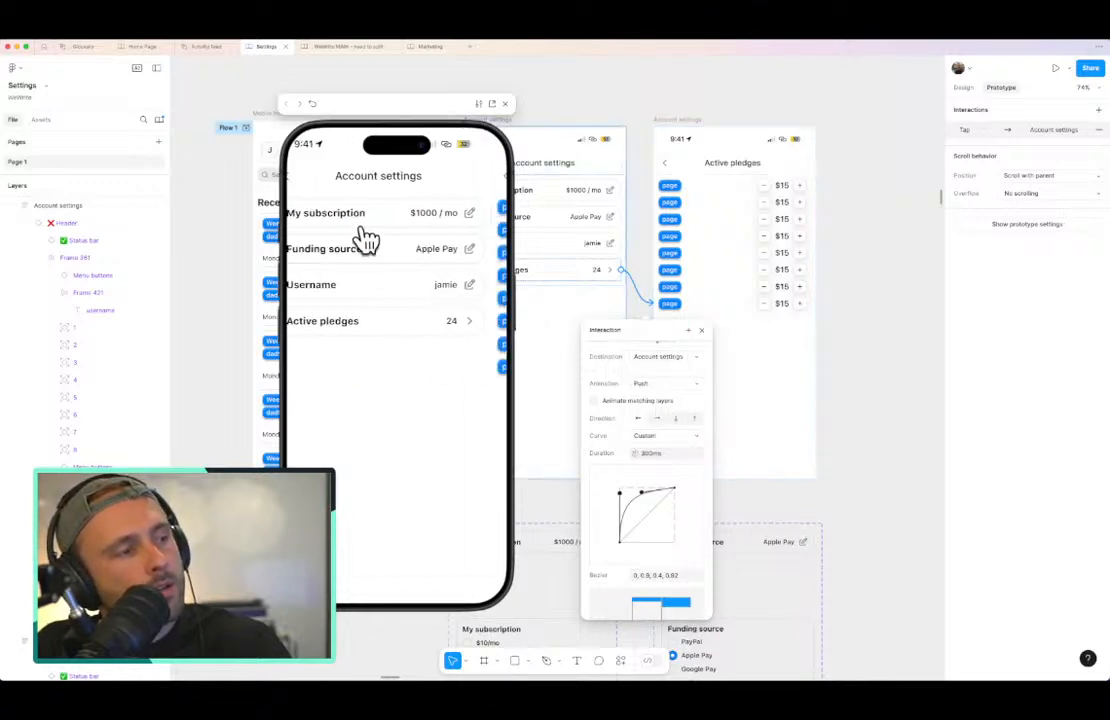
{"action": "left_click", "coordinate": [440, 335]}
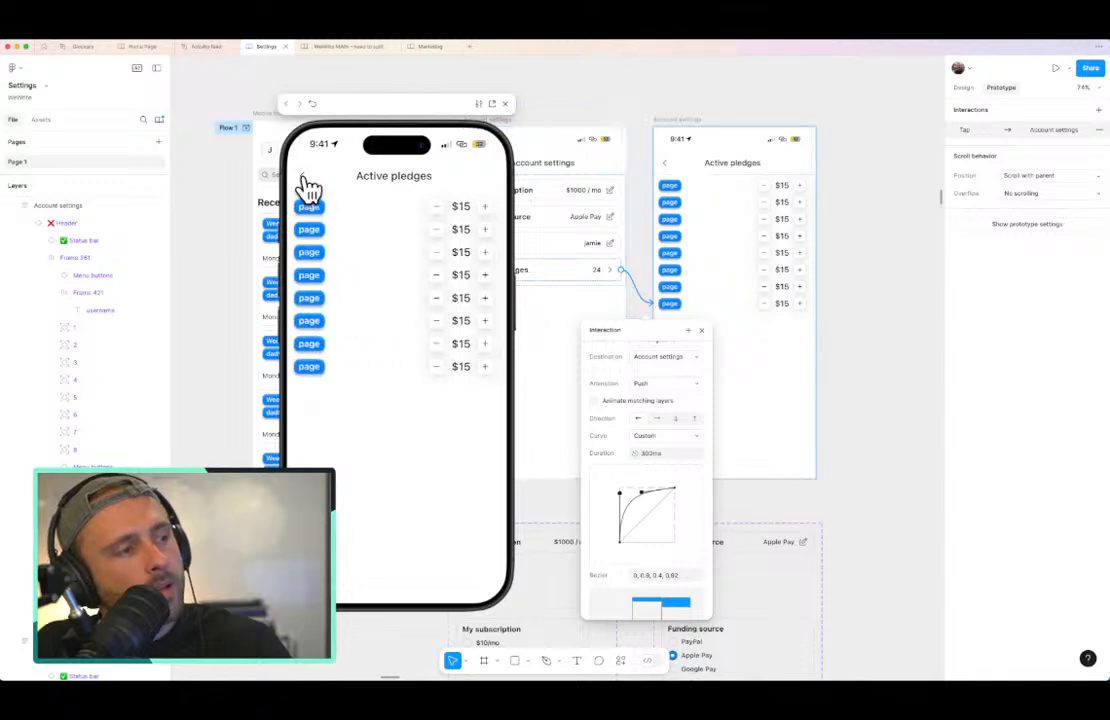
{"action": "left_click", "coordinate": [308, 186]}
{"action": "left_click", "coordinate": [418, 333]}
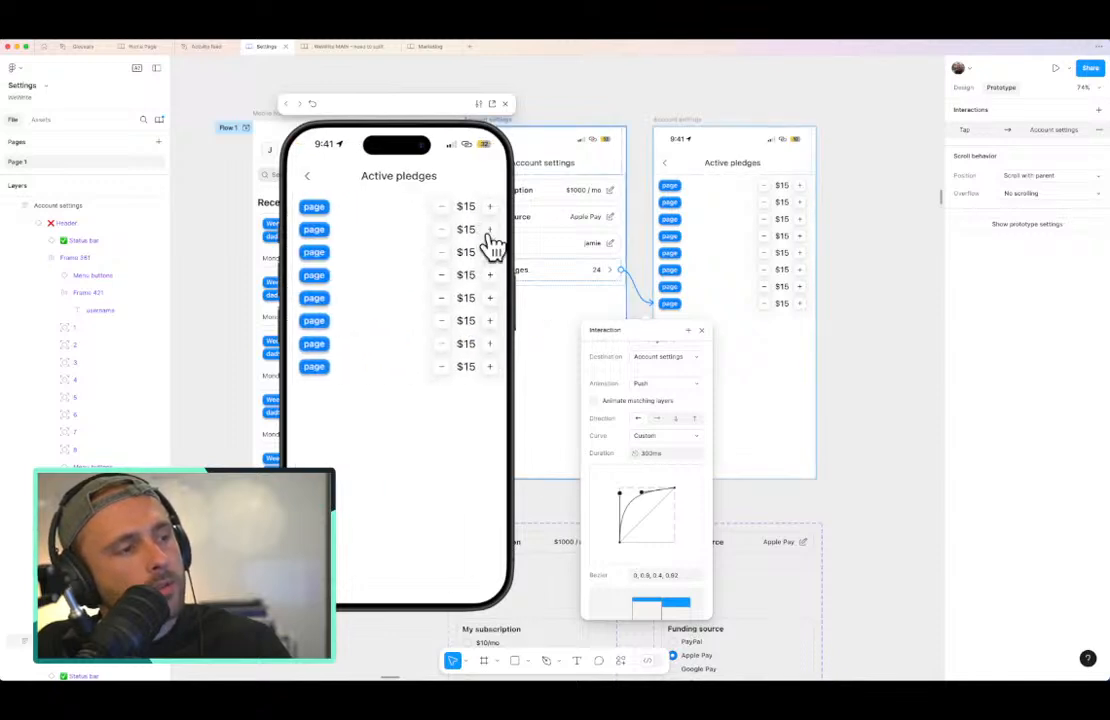
Step: Test the plus and minus buttons on several pledge rows in the prototype preview
{"action": "left_click", "coordinate": [439, 275]}
{"action": "left_click", "coordinate": [488, 303]}
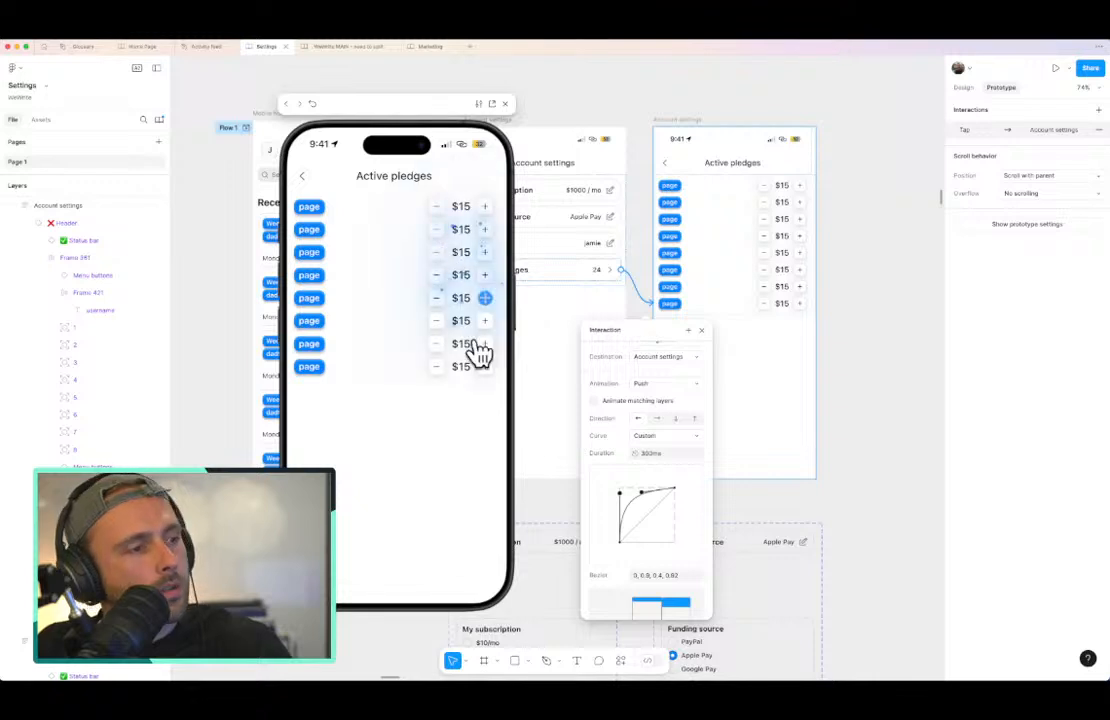
{"action": "left_click", "coordinate": [436, 320]}
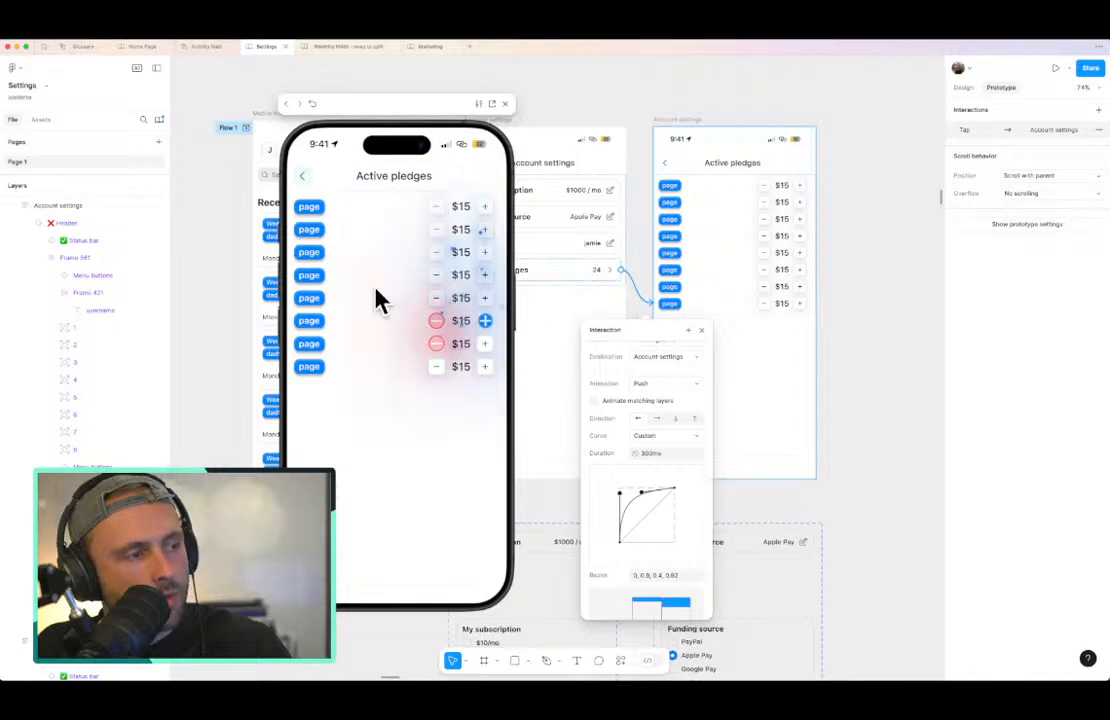
Step: Close the prototype preview and the interaction settings, and return to design editing
{"action": "left_click", "coordinate": [506, 104]}
{"action": "left_click", "coordinate": [703, 331]}
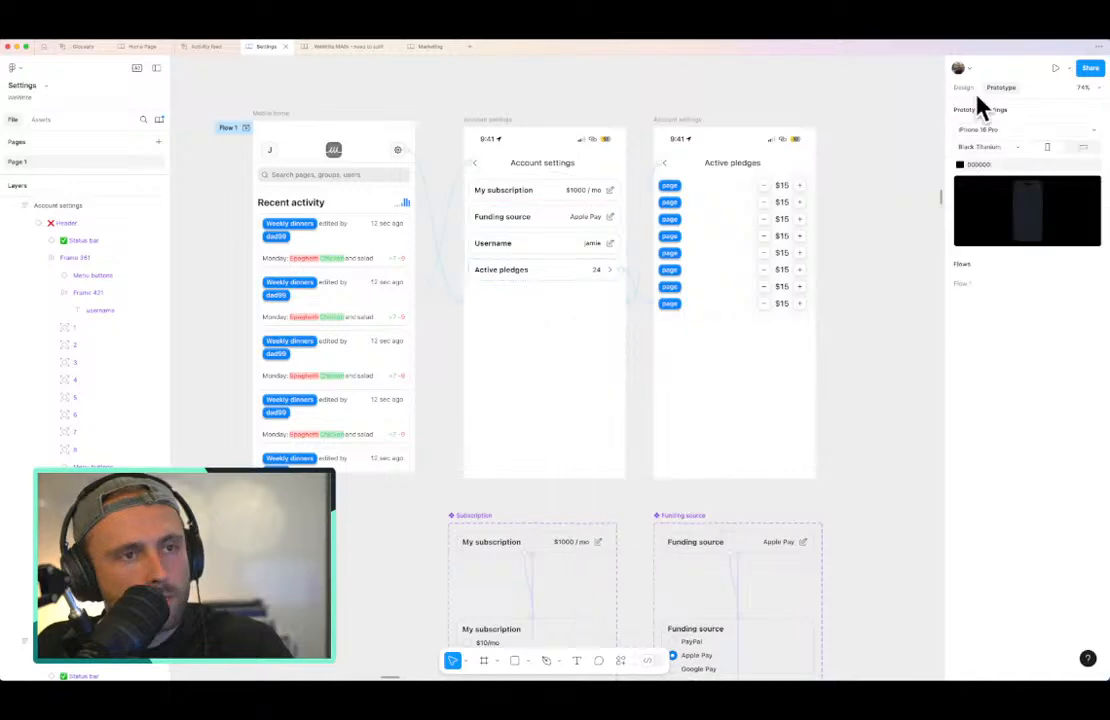
{"action": "left_click", "coordinate": [969, 90]}
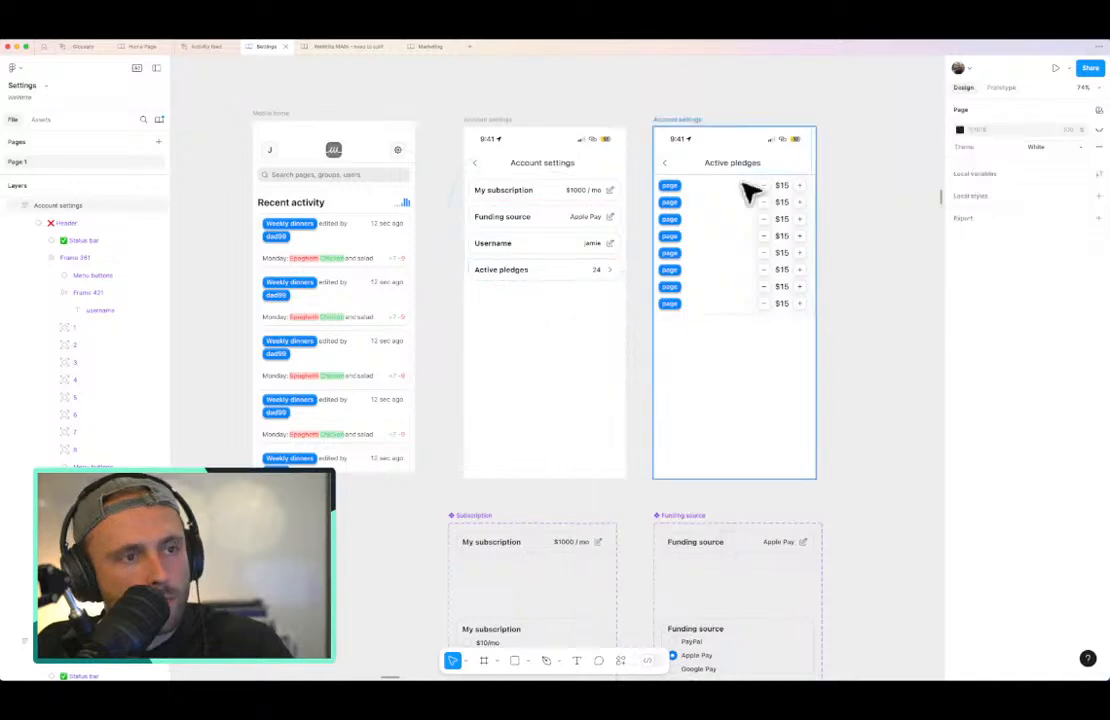
Step: Examine the main Active pledge component above the older Account settings screen, including its amount label and minus and plus buttons
{"action": "scroll", "coordinate": [770, 144], "scroll_direction": "up", "scroll_amount": 5}
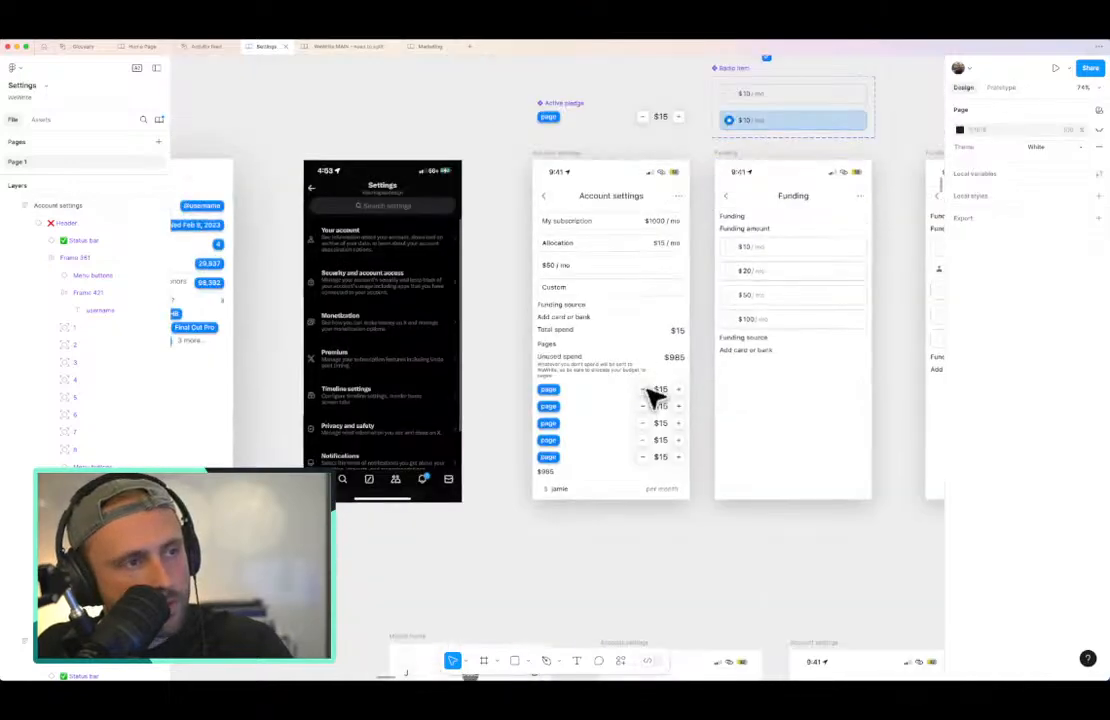
{"action": "scroll", "coordinate": [652, 397], "scroll_direction": "down", "scroll_amount": 3}
{"action": "scroll", "coordinate": [652, 397], "scroll_direction": "right", "scroll_amount": 3}
{"action": "scroll", "coordinate": [655, 395], "scroll_direction": "up", "scroll_amount": 6}
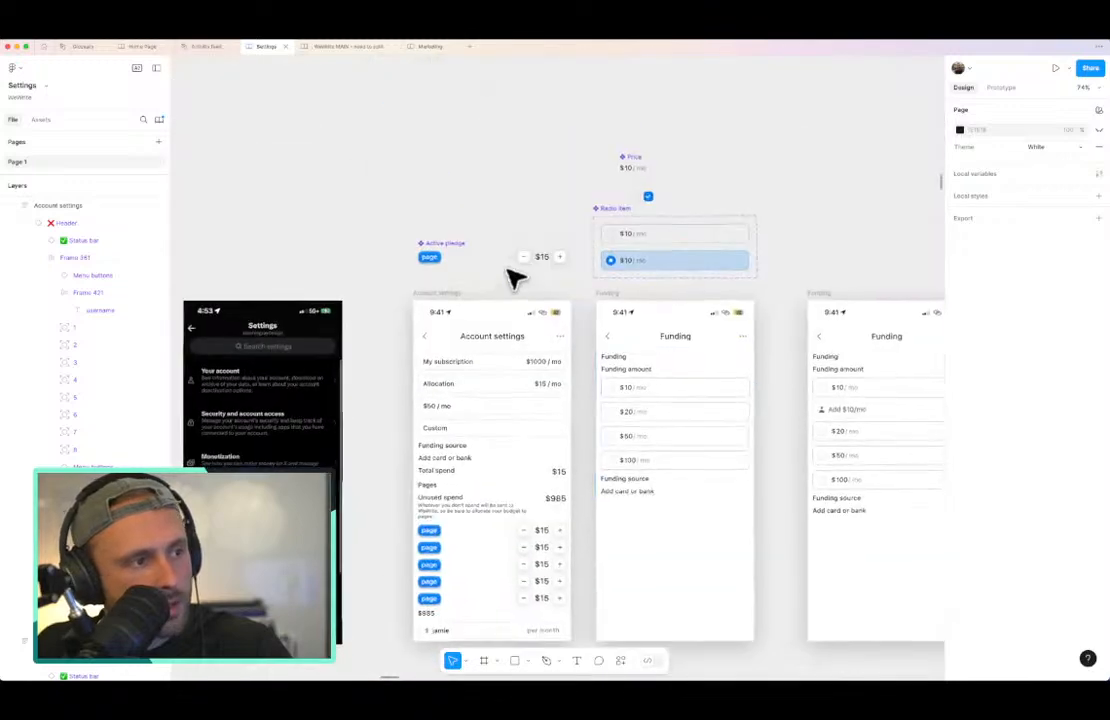
{"action": "scroll", "coordinate": [513, 279], "scroll_direction": "up", "scroll_amount": 5}
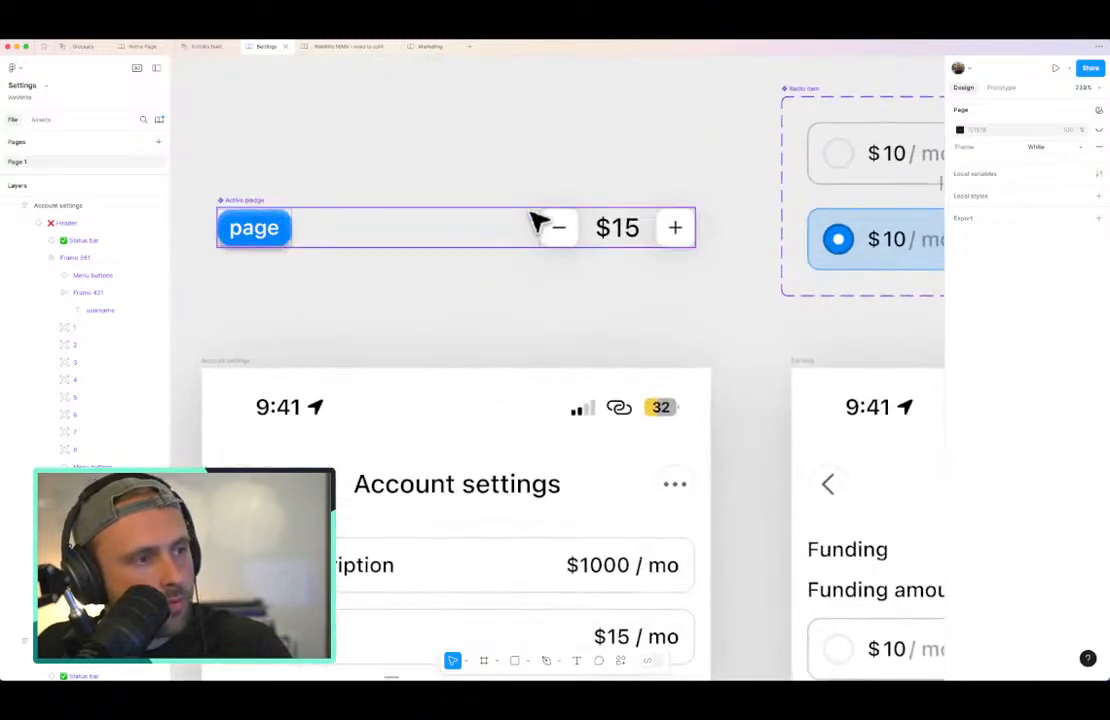
{"action": "double_click", "coordinate": [628, 227]}
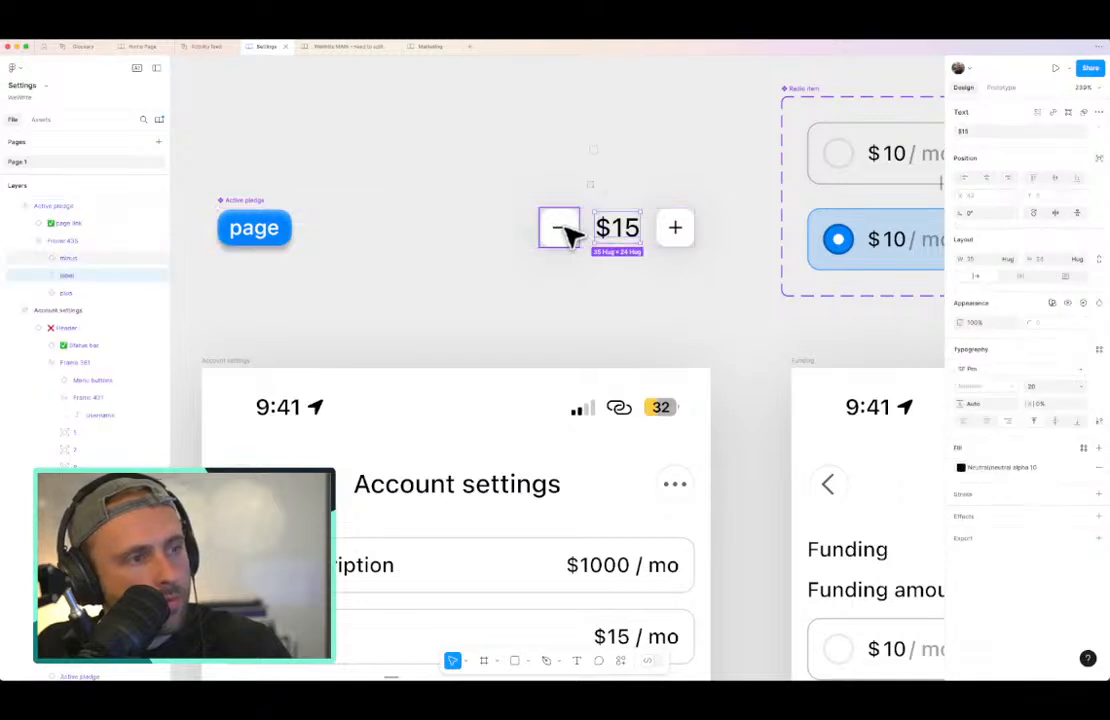
{"action": "double_click", "coordinate": [564, 227]}
{"action": "left_click", "coordinate": [675, 226]}
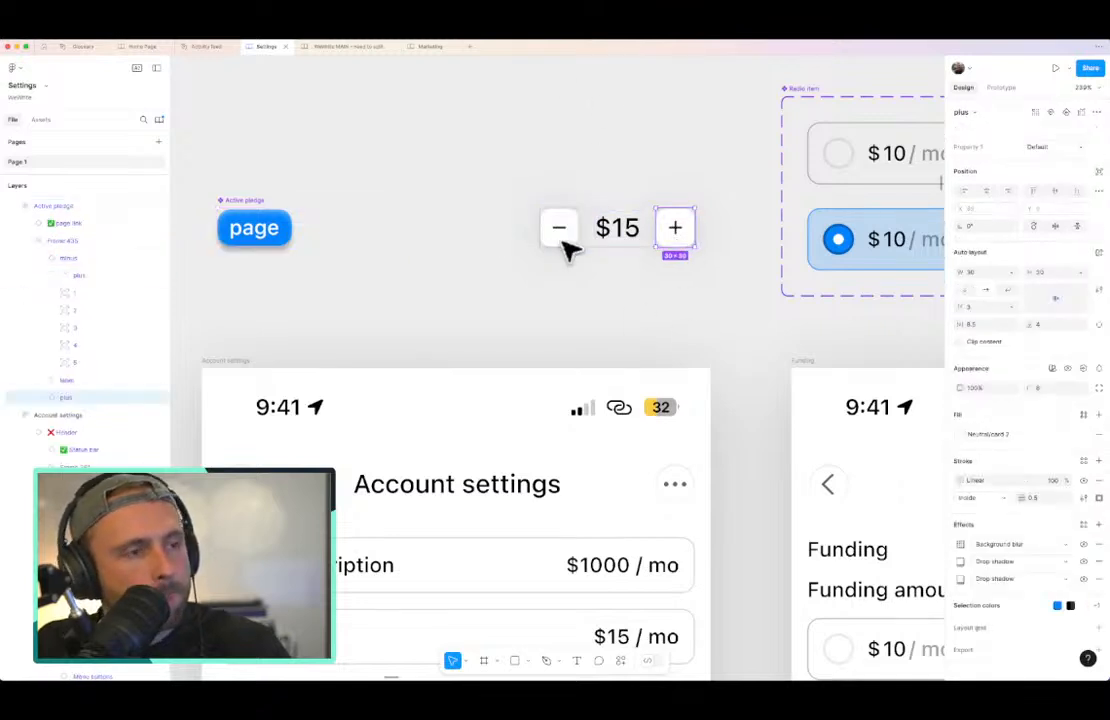
{"action": "left_click", "coordinate": [565, 322]}
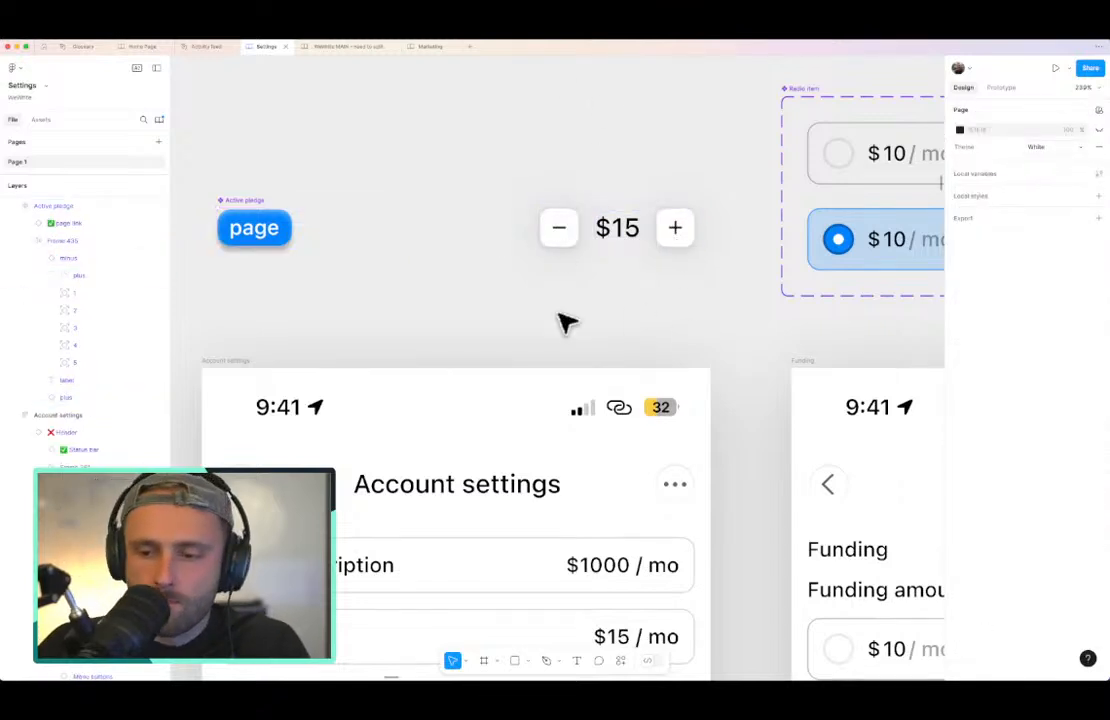
{"action": "left_click", "coordinate": [565, 229]}
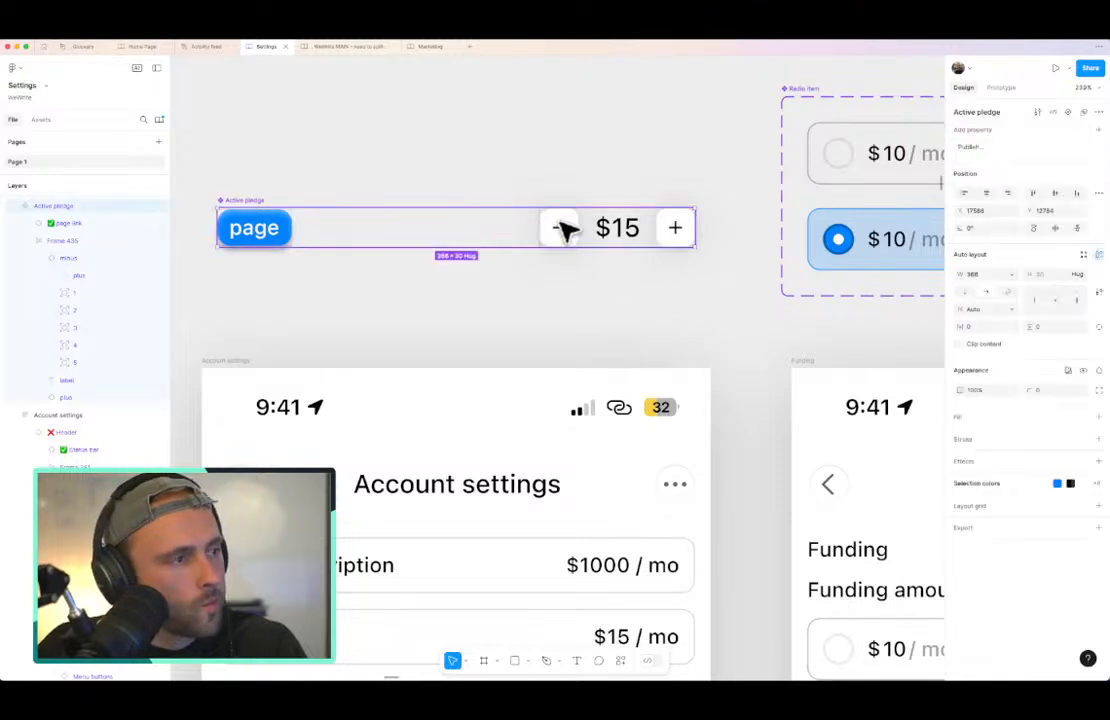
{"action": "left_click", "coordinate": [451, 312]}
Step: Set the Active pledge component's horizontal and vertical auto layout padding to 12
{"action": "left_click", "coordinate": [250, 200]}
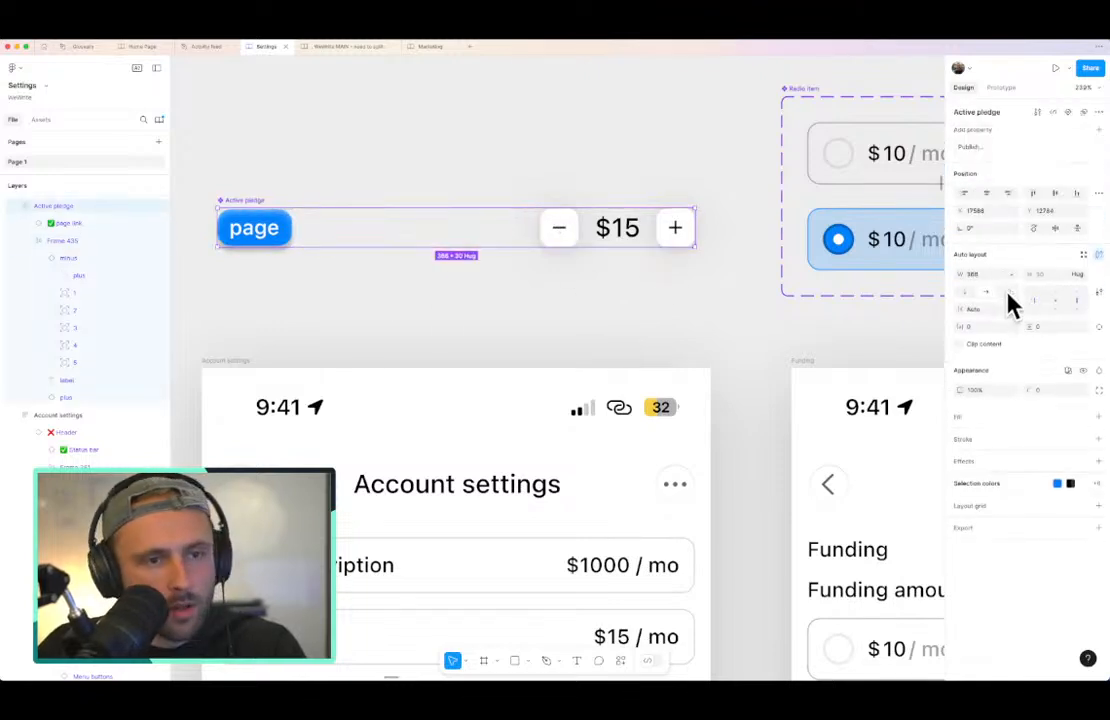
{"action": "left_click", "coordinate": [994, 325], "text": "super"}
{"action": "type", "text": "12"}
{"action": "key", "text": "Return"}
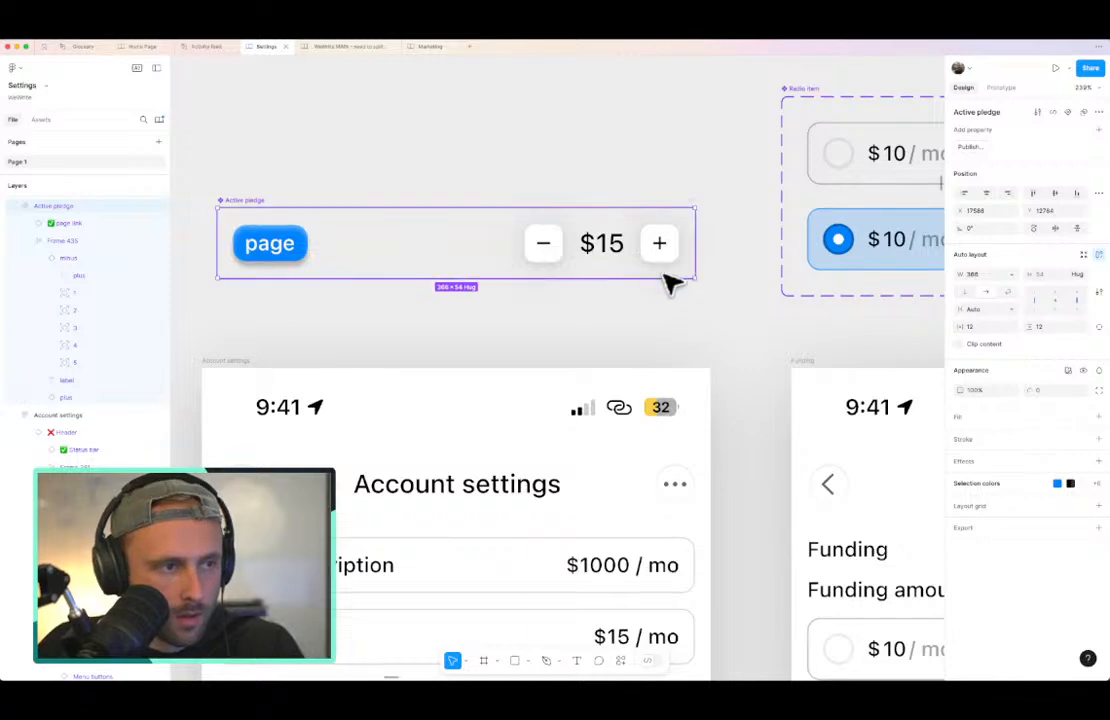
{"action": "scroll", "coordinate": [478, 250], "scroll_direction": "down", "scroll_amount": 5}
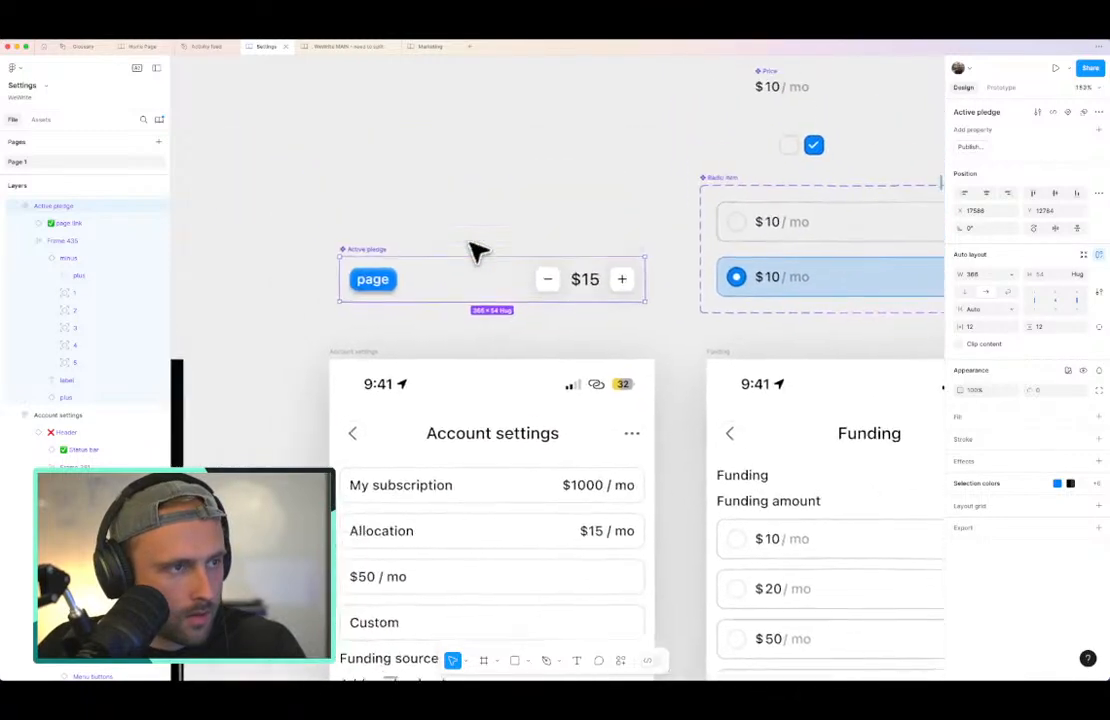
Step: Move the Active pledge component farther above the Account settings screen and stack two copies of it directly beneath
{"action": "left_click_drag", "start_coordinate": [502, 292], "coordinate": [504, 284]}
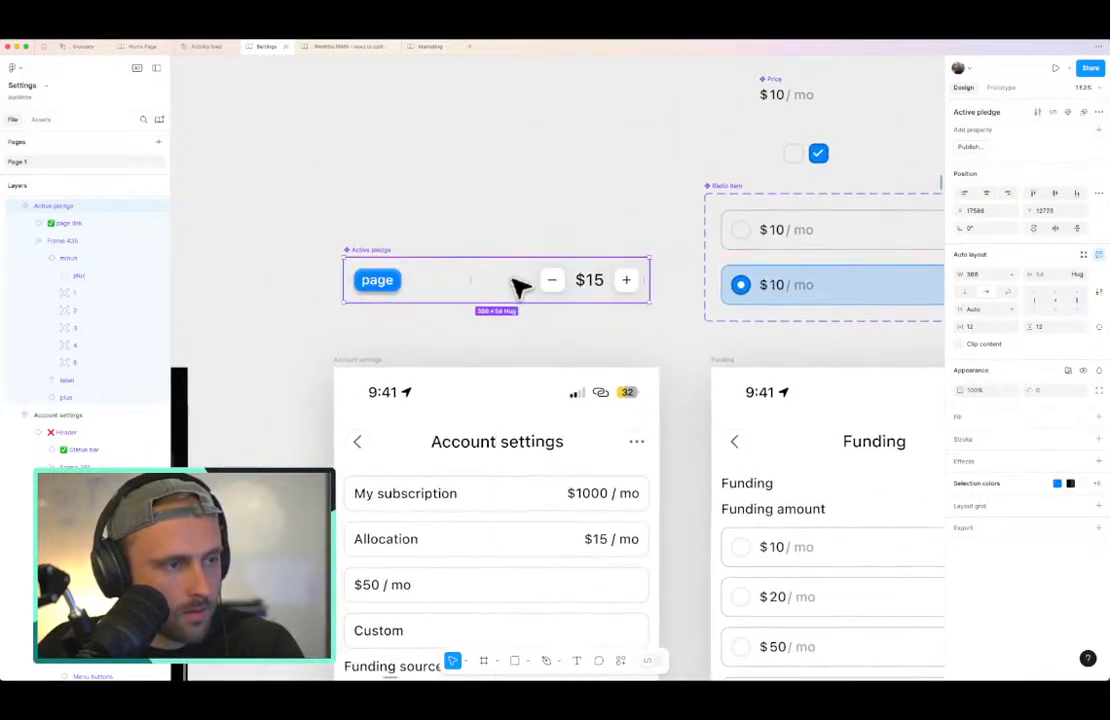
{"action": "left_click_drag", "start_coordinate": [489, 195], "coordinate": [488, 243]}
{"action": "left_click", "coordinate": [497, 256]}
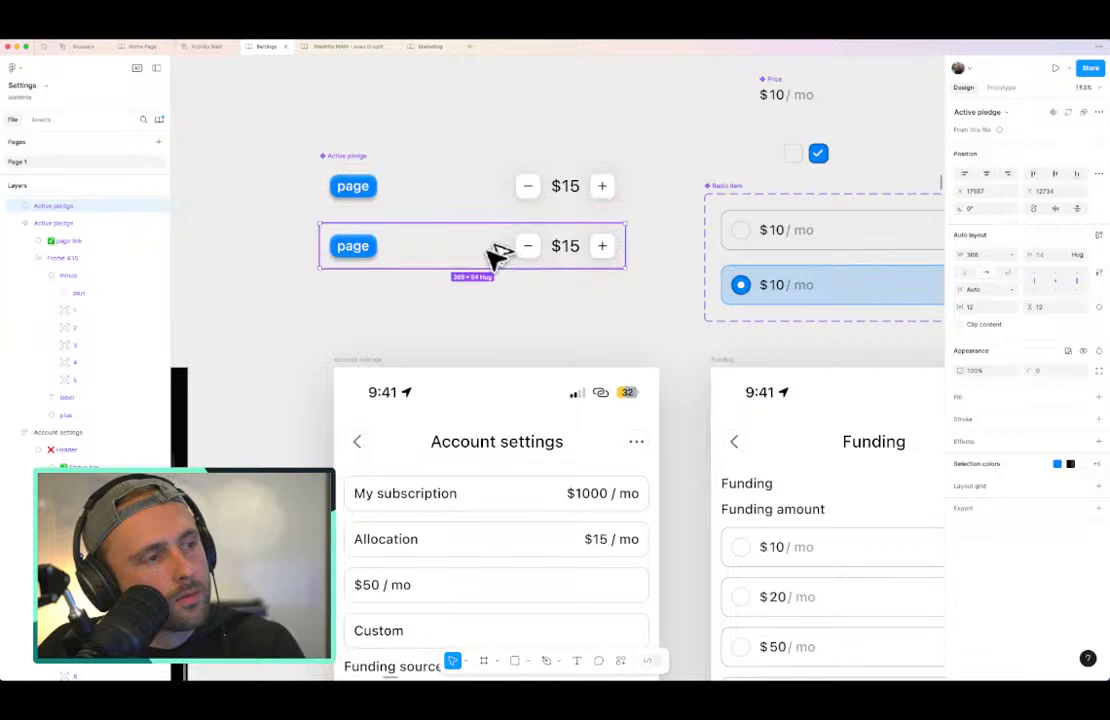
{"action": "key", "text": "ctrl+d"}
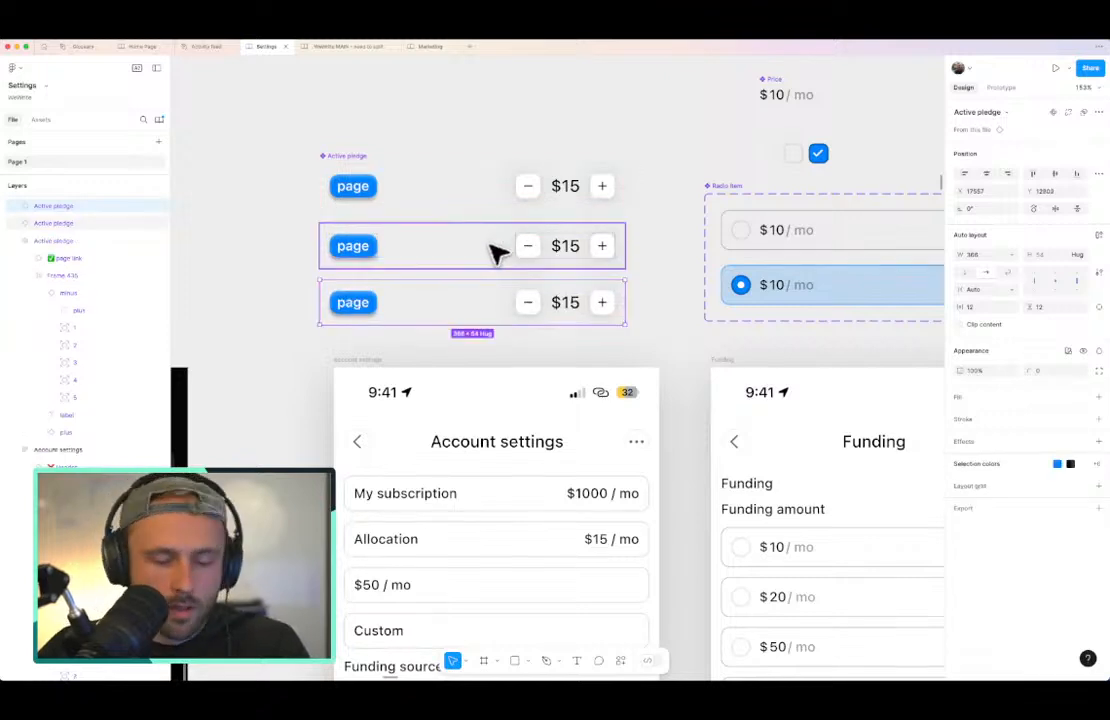
Step: Turn the two copies into components, combine all three as variants of an Active pledge component set, and add auto layout to the set
{"action": "left_click", "coordinate": [496, 250], "text": "shift"}
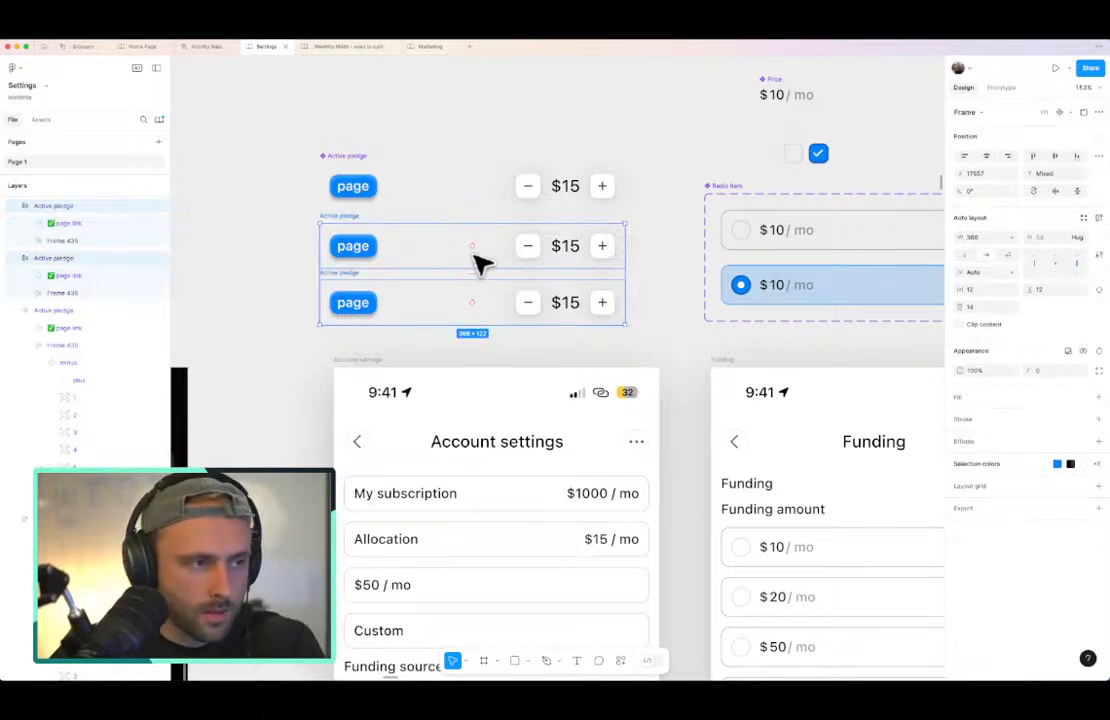
{"action": "key", "text": "ctrl+k"}
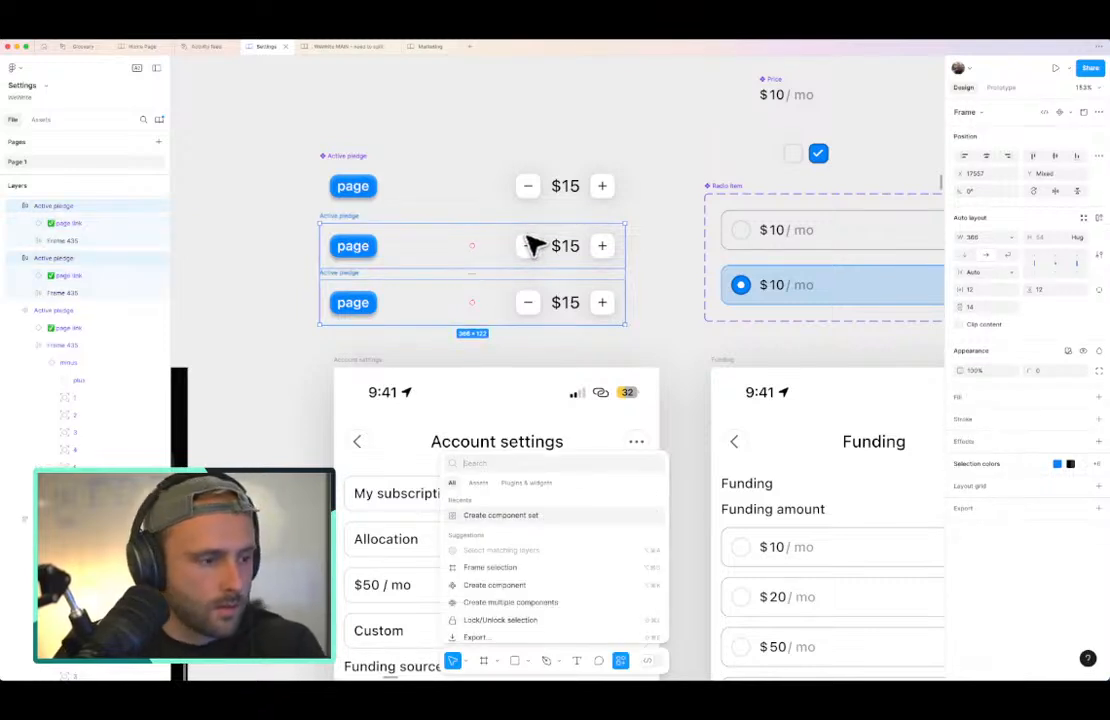
{"action": "type", "text": "create mu"}
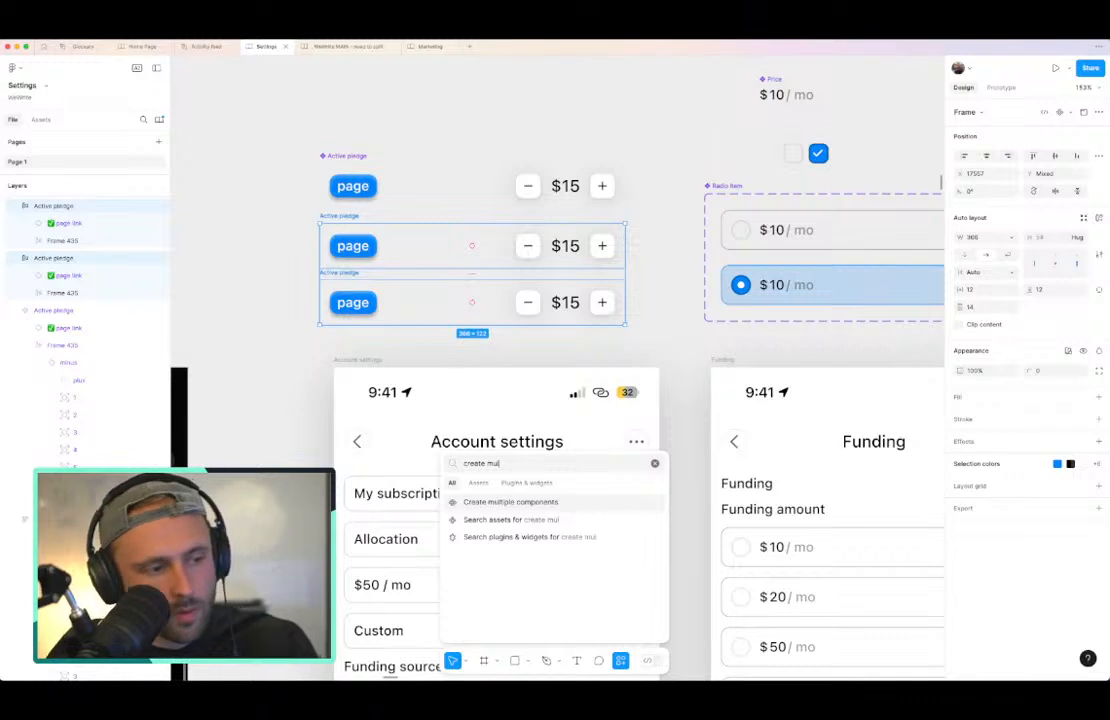
{"action": "type", "text": "l"}
{"action": "key", "text": "Return"}
{"action": "left_click", "coordinate": [384, 188], "text": "shift"}
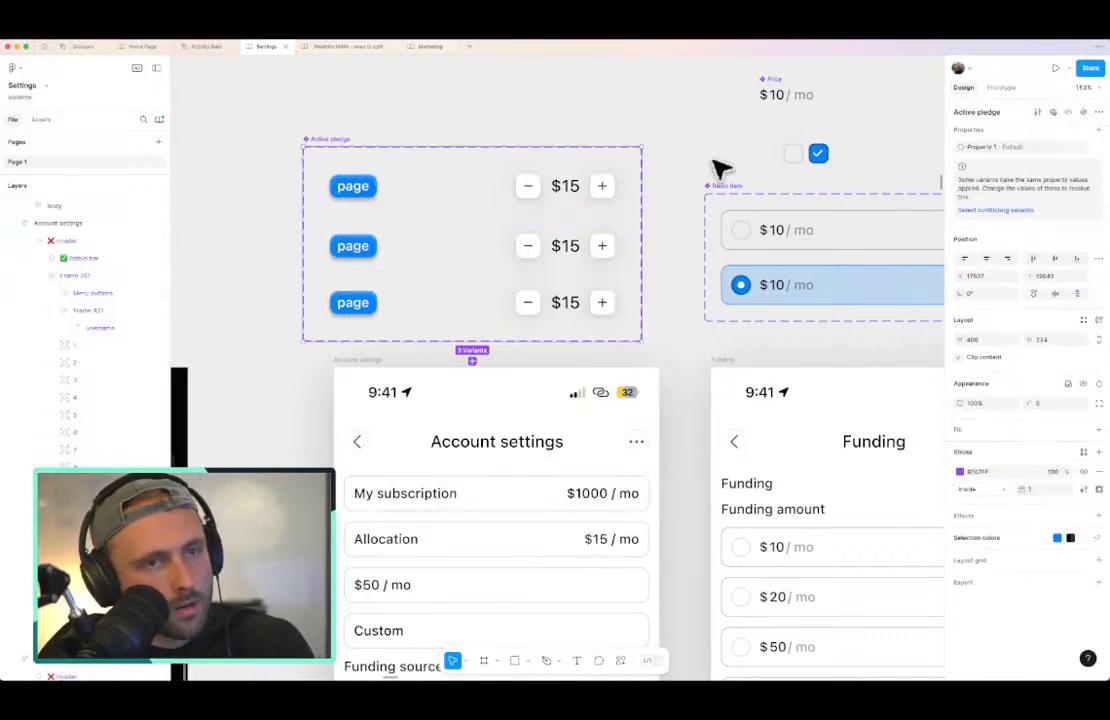
{"action": "key", "text": "shift+a"}
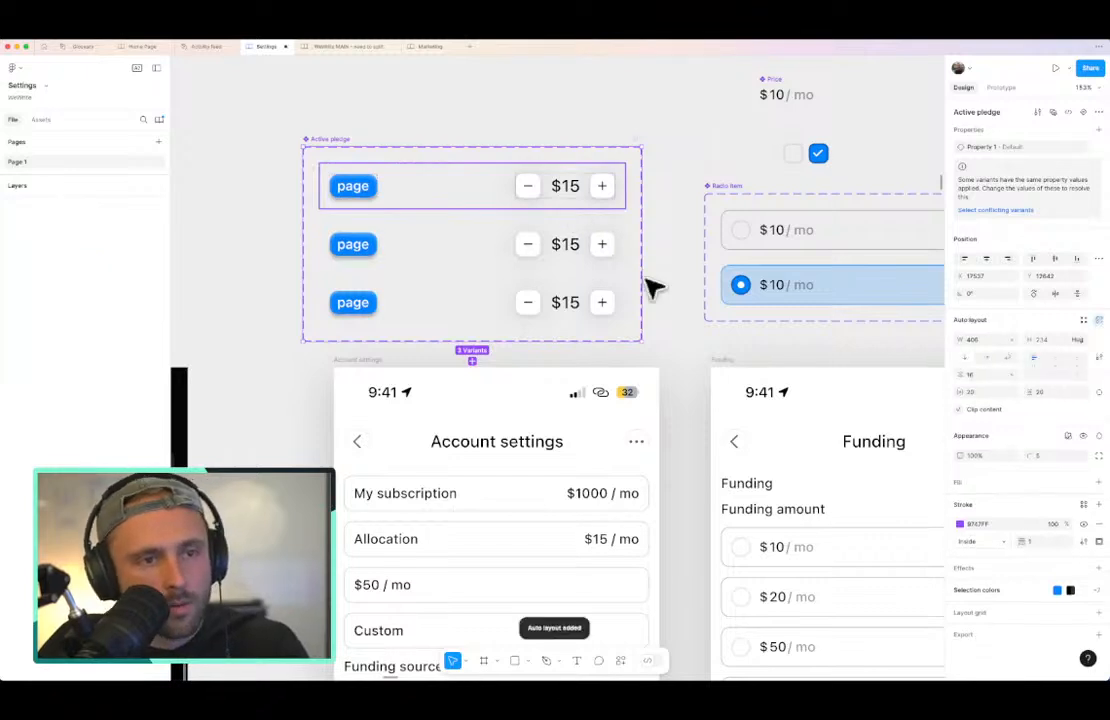
Step: Set the minus button in the second Active pledge variant and the plus button in the third variant to Pressed
{"action": "left_click", "coordinate": [566, 250]}
{"action": "left_click", "coordinate": [532, 245]}
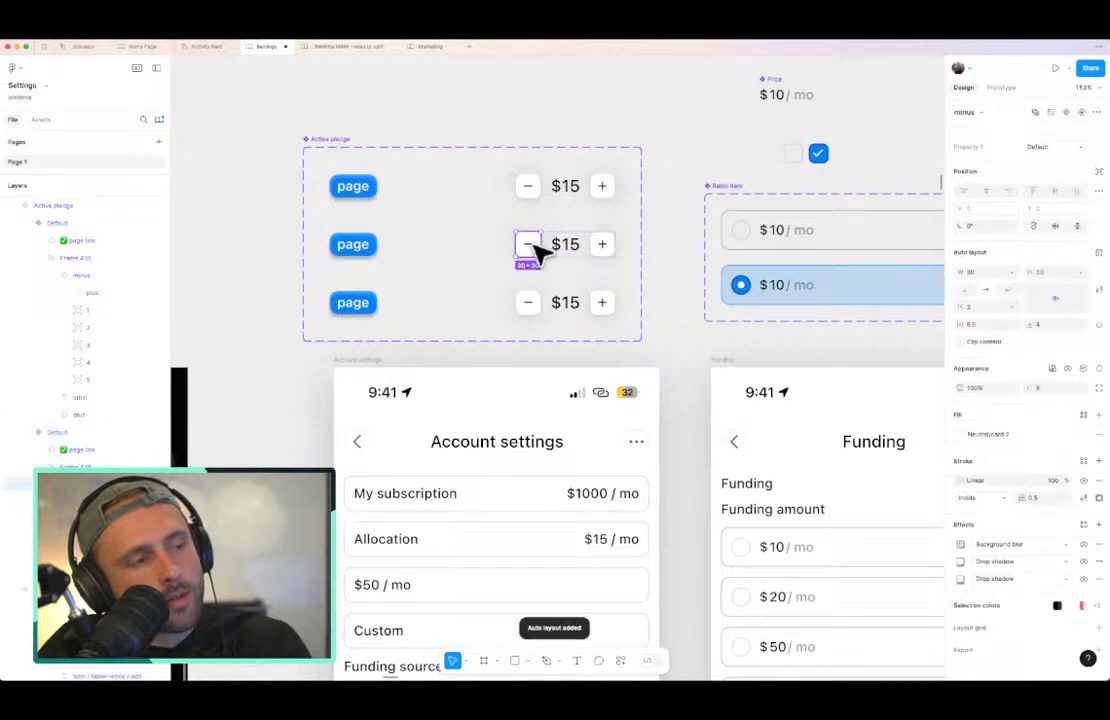
{"action": "left_click", "coordinate": [1068, 150]}
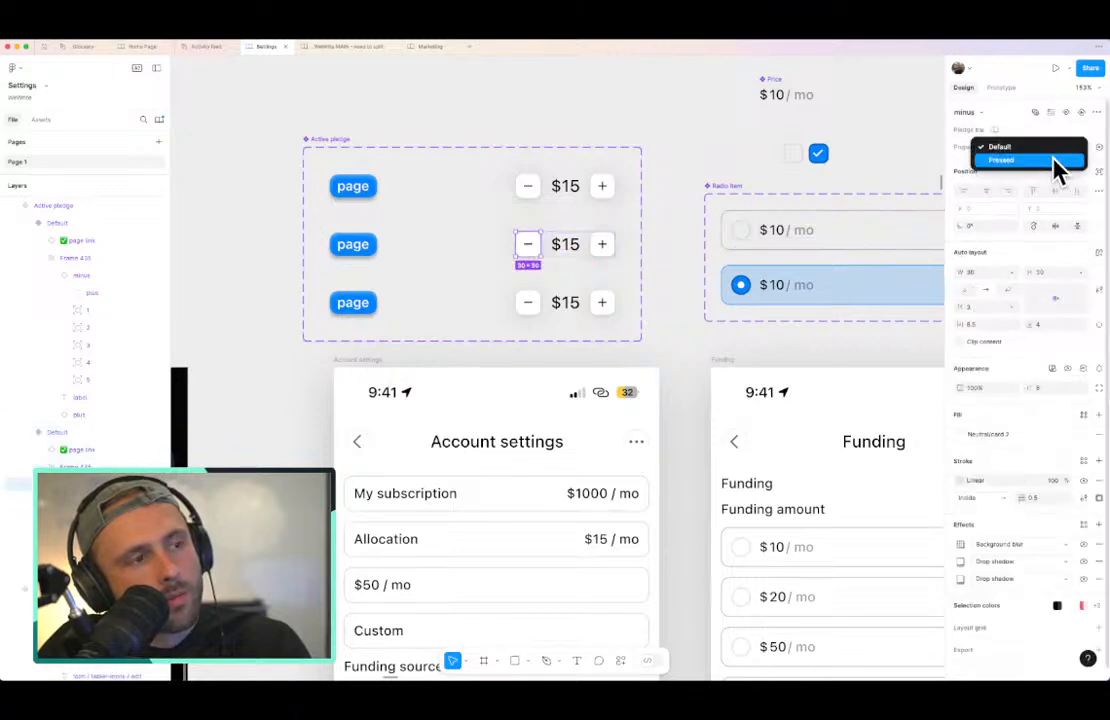
{"action": "left_click", "coordinate": [1055, 160]}
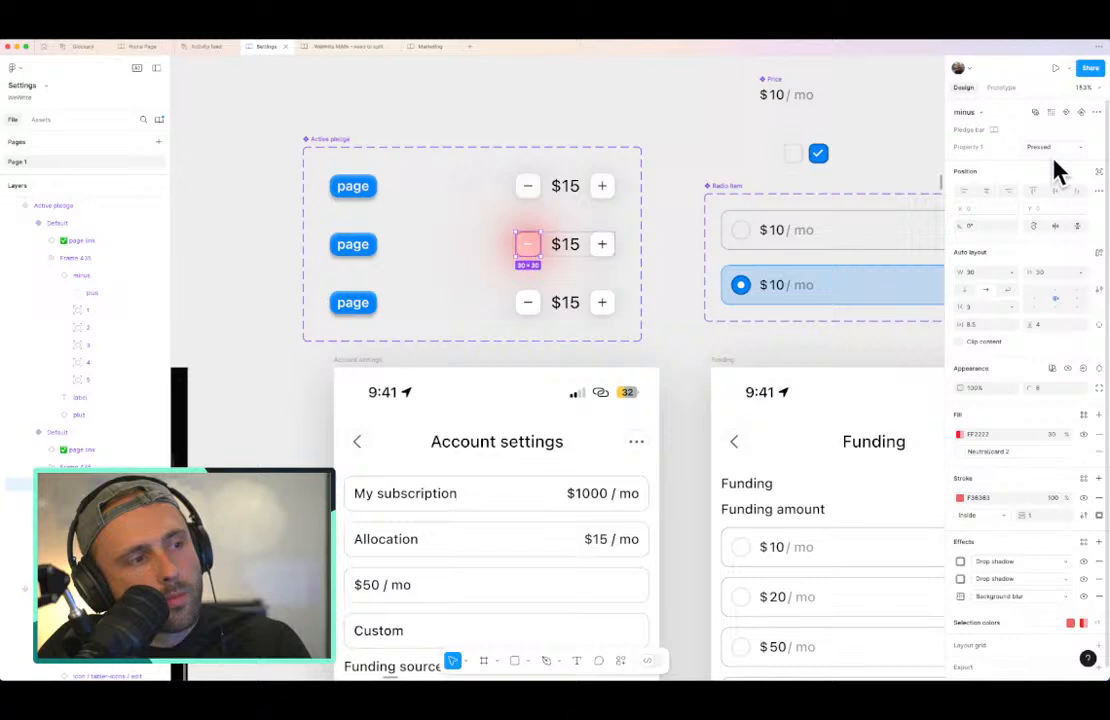
{"action": "left_click", "coordinate": [604, 305]}
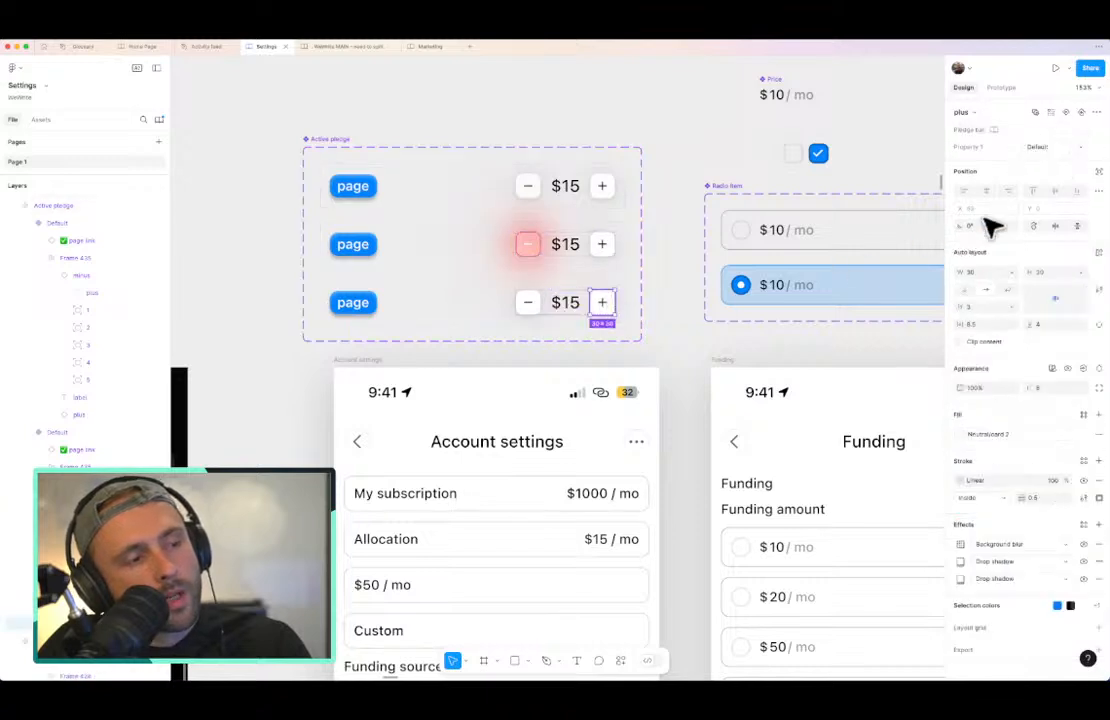
{"action": "left_click", "coordinate": [1062, 151]}
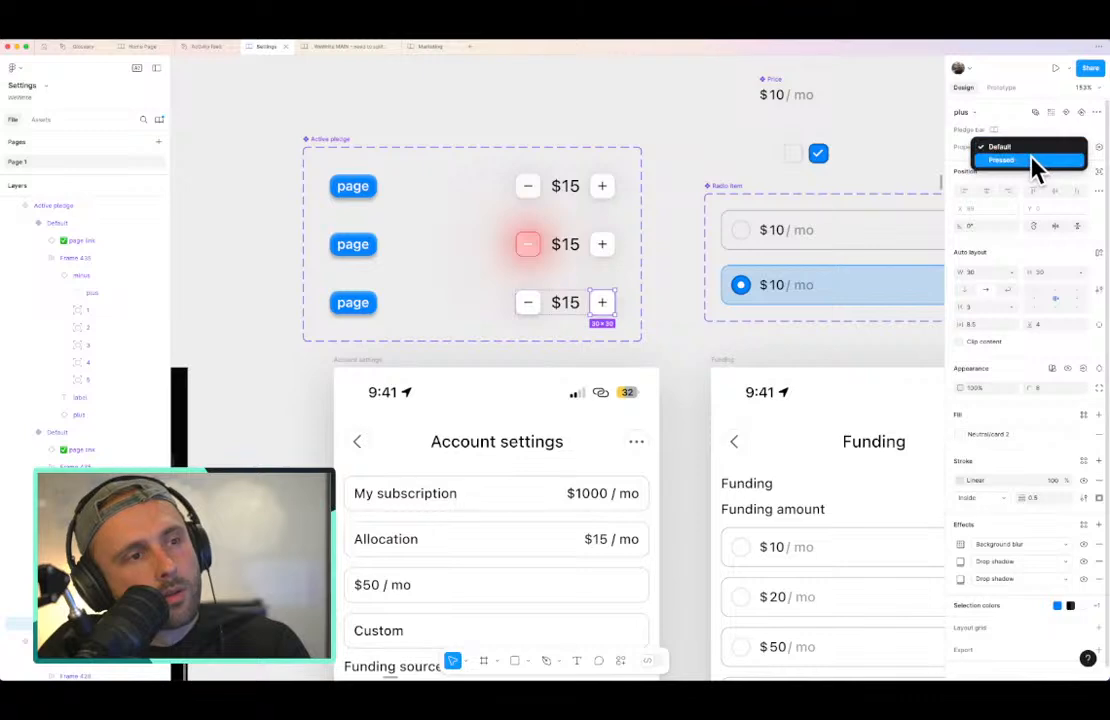
{"action": "left_click", "coordinate": [1038, 164]}
Step: Check the prototype interactions of the minus buttons and remove the press interaction from the plus buttons in all three Active pledge variants
{"action": "left_click", "coordinate": [500, 247]}
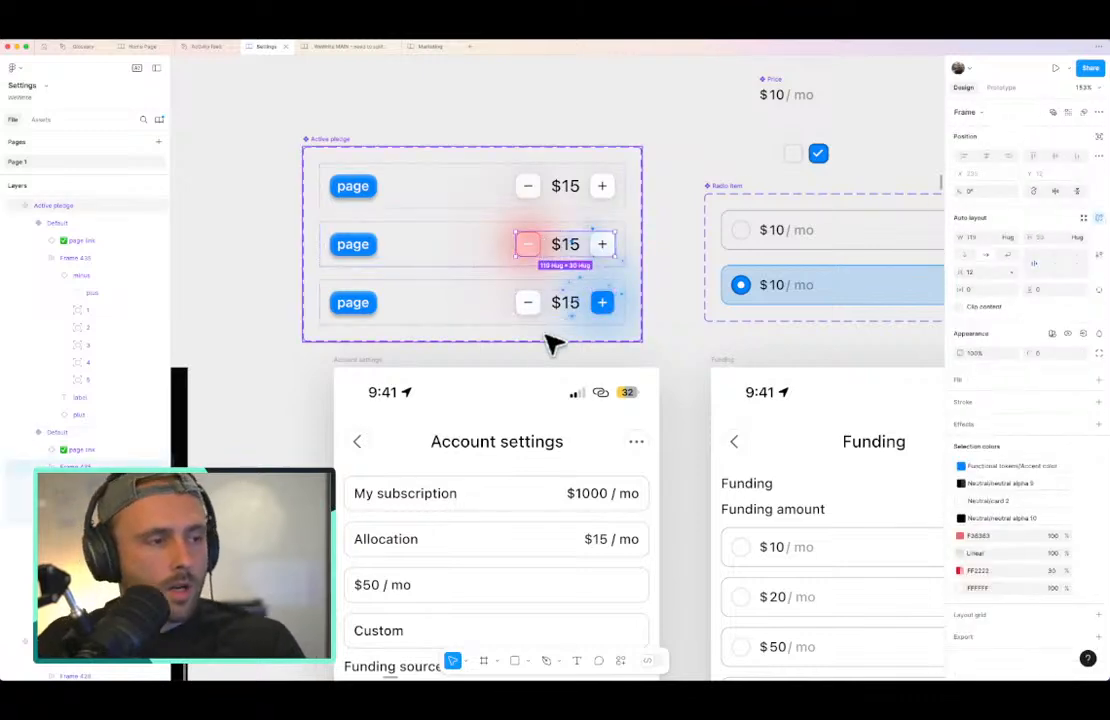
{"action": "left_click", "coordinate": [566, 240]}
{"action": "left_click_drag", "start_coordinate": [547, 142], "coordinate": [509, 358]}
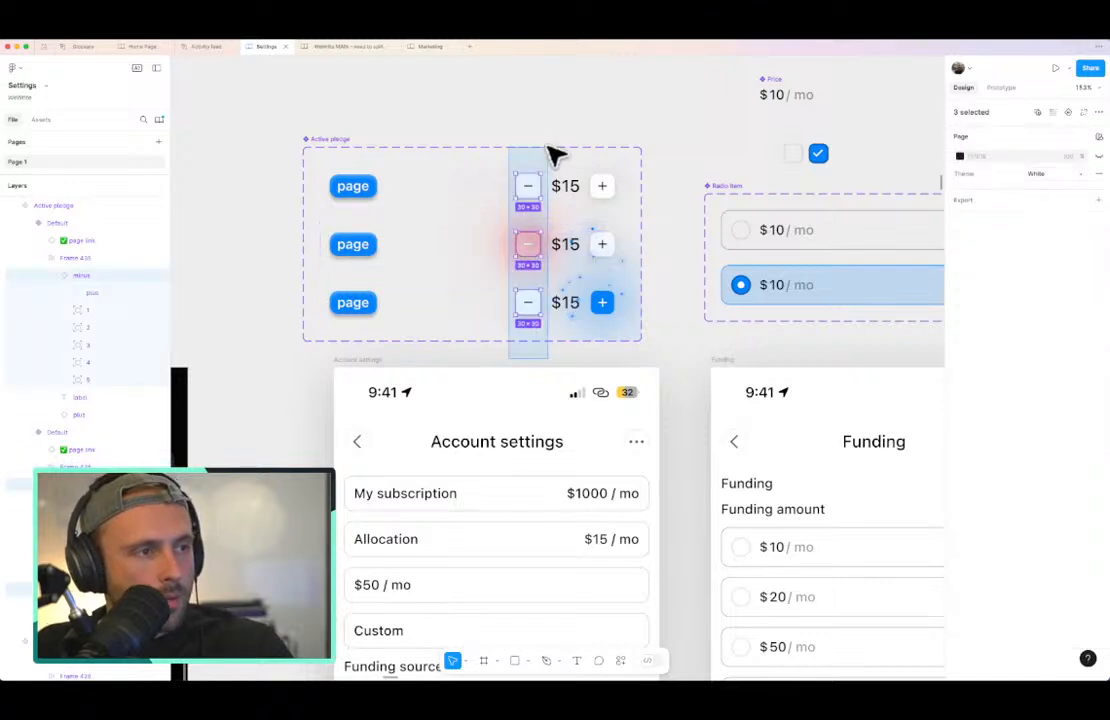
{"action": "left_click", "coordinate": [1003, 88]}
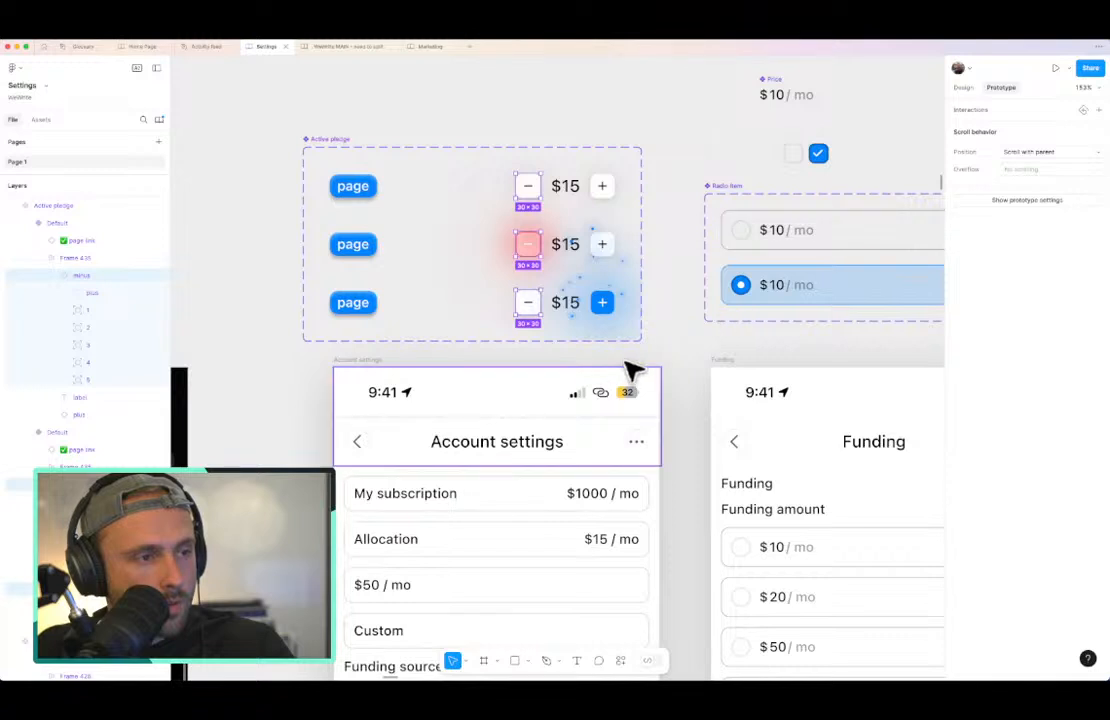
{"action": "left_click_drag", "start_coordinate": [633, 356], "coordinate": [587, 144]}
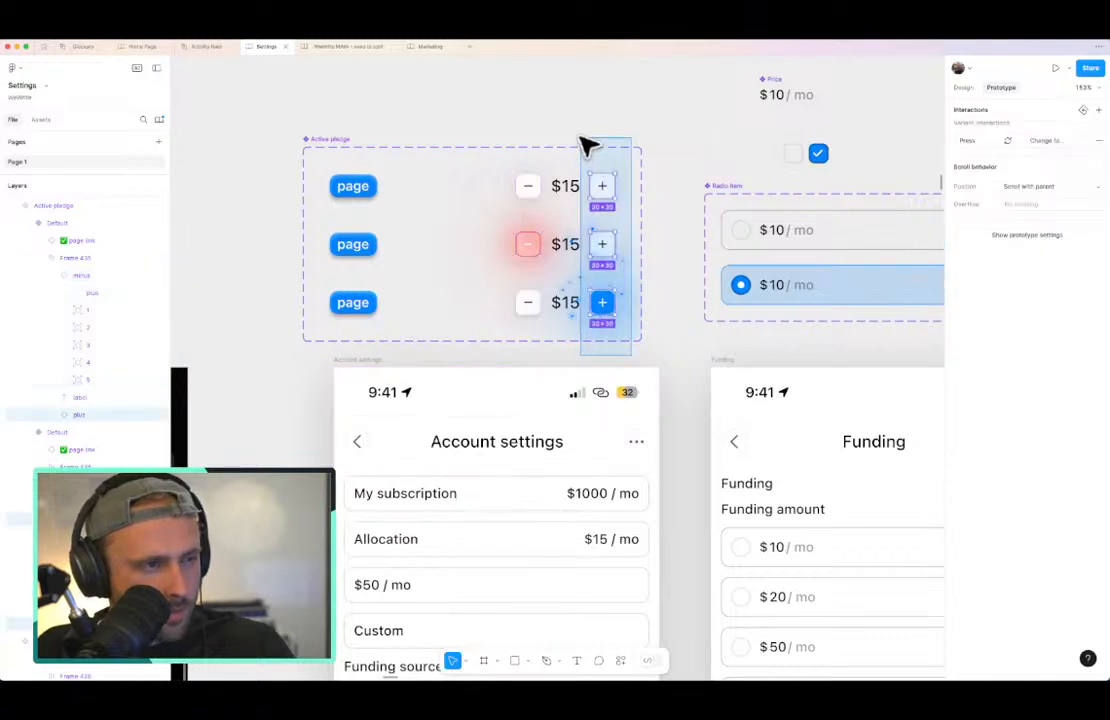
{"action": "left_click", "coordinate": [1098, 140]}
{"action": "left_click", "coordinate": [639, 96]}
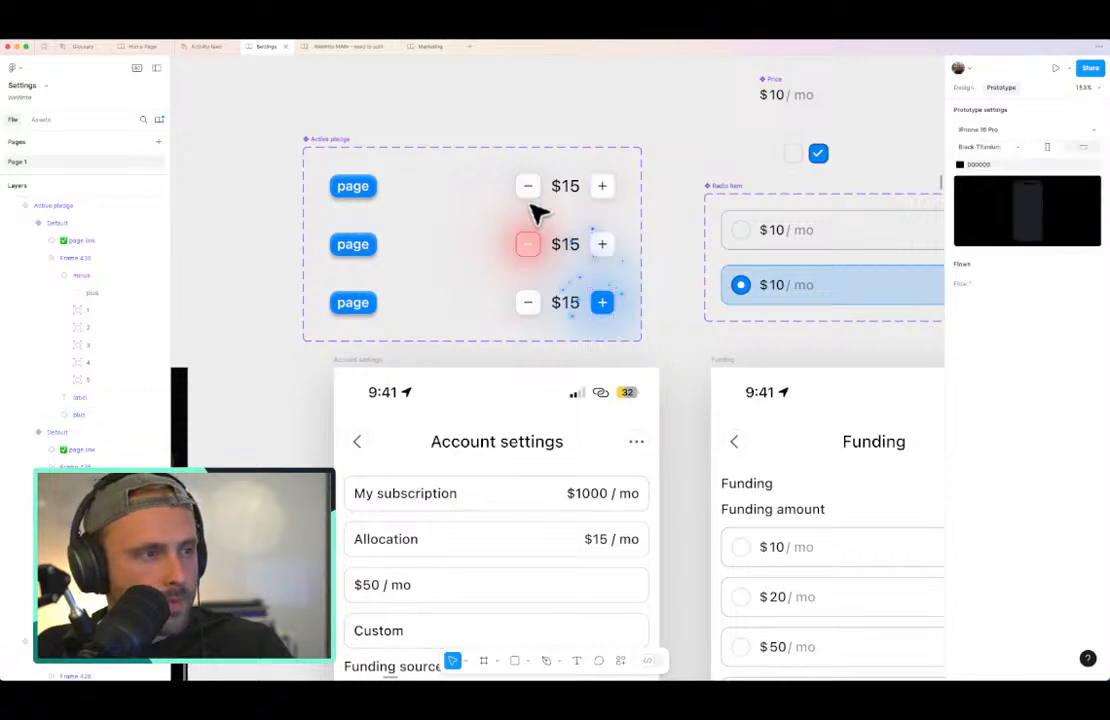
Step: Link the first variant's minus button to the second variant with a While pressing trigger and Smart animate
{"action": "double_click", "coordinate": [535, 195]}
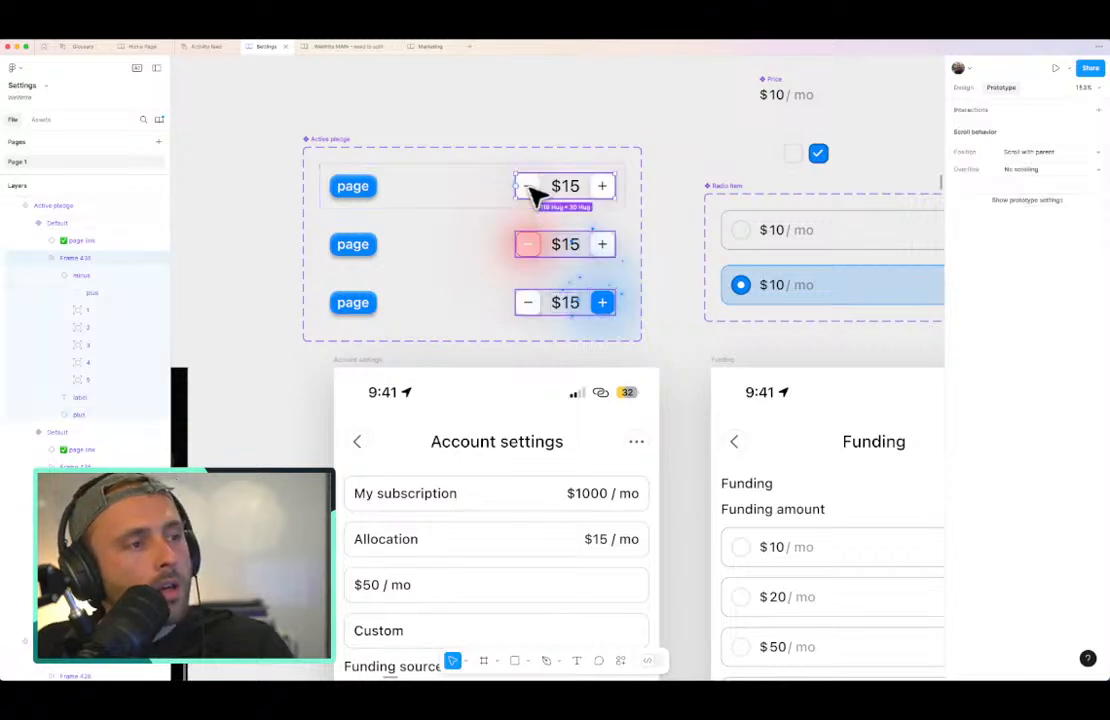
{"action": "double_click", "coordinate": [533, 193]}
{"action": "left_click_drag", "start_coordinate": [544, 184], "coordinate": [540, 252]}
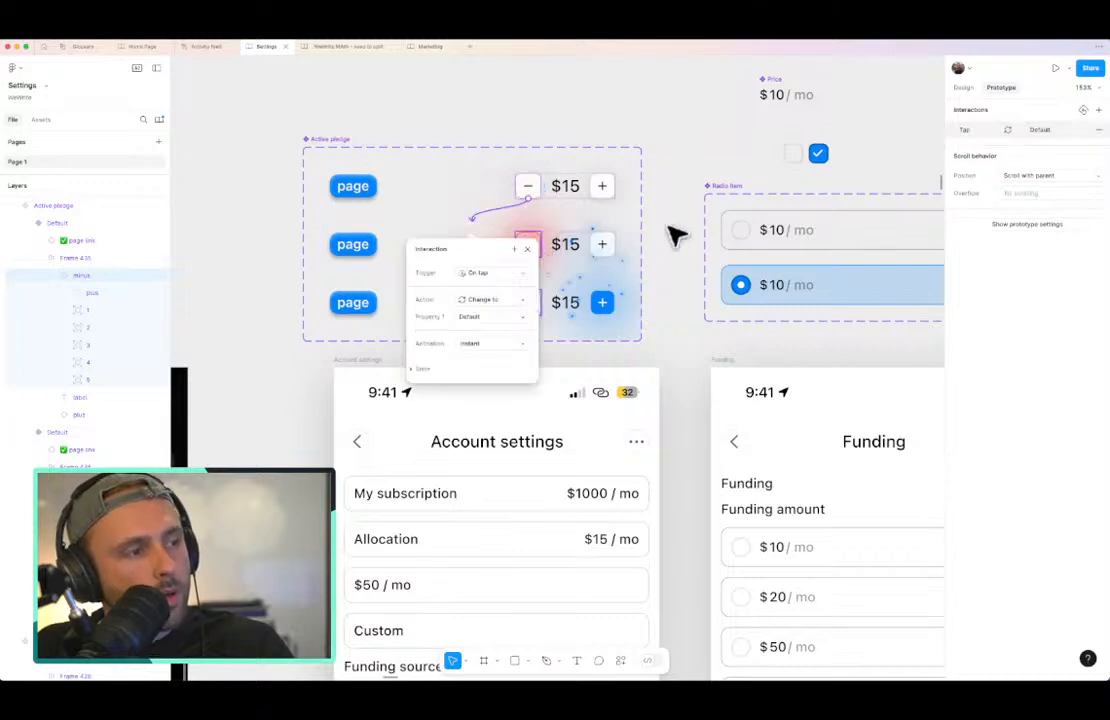
{"action": "left_click", "coordinate": [492, 275]}
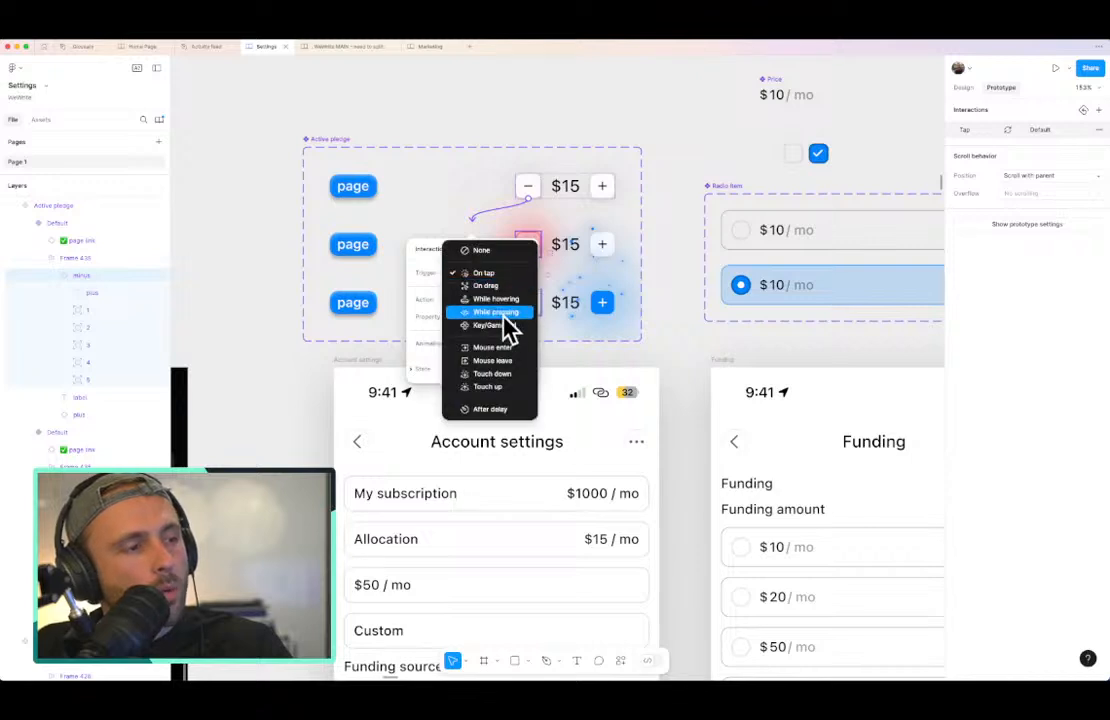
{"action": "left_click", "coordinate": [505, 312]}
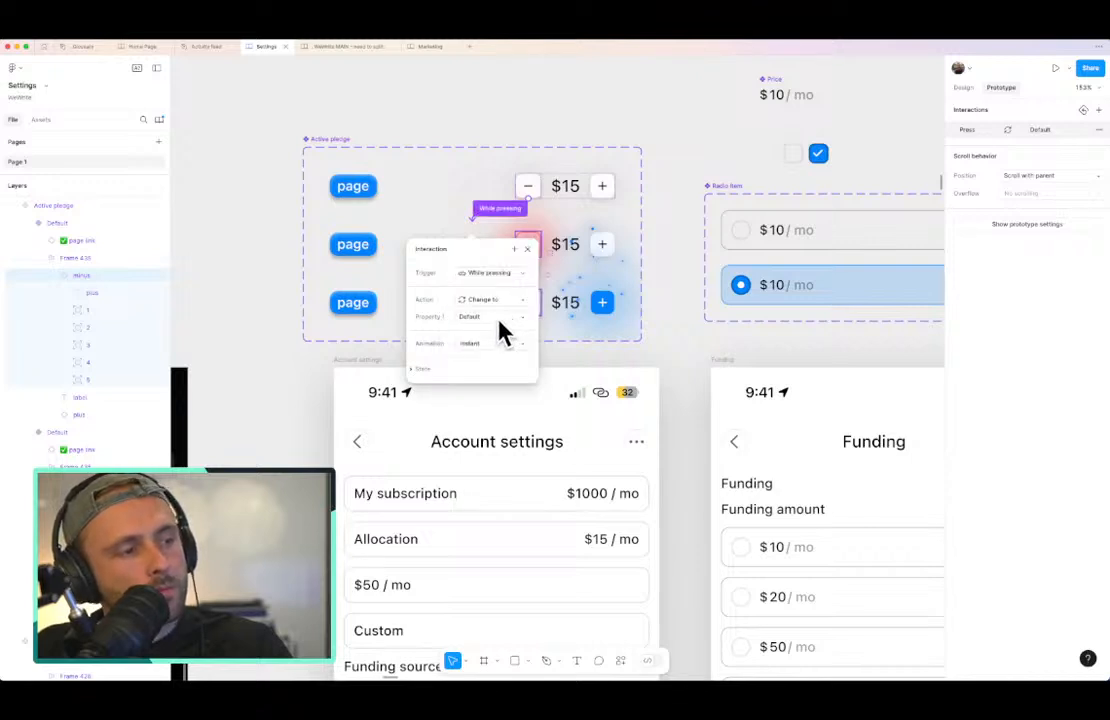
{"action": "left_click", "coordinate": [495, 343]}
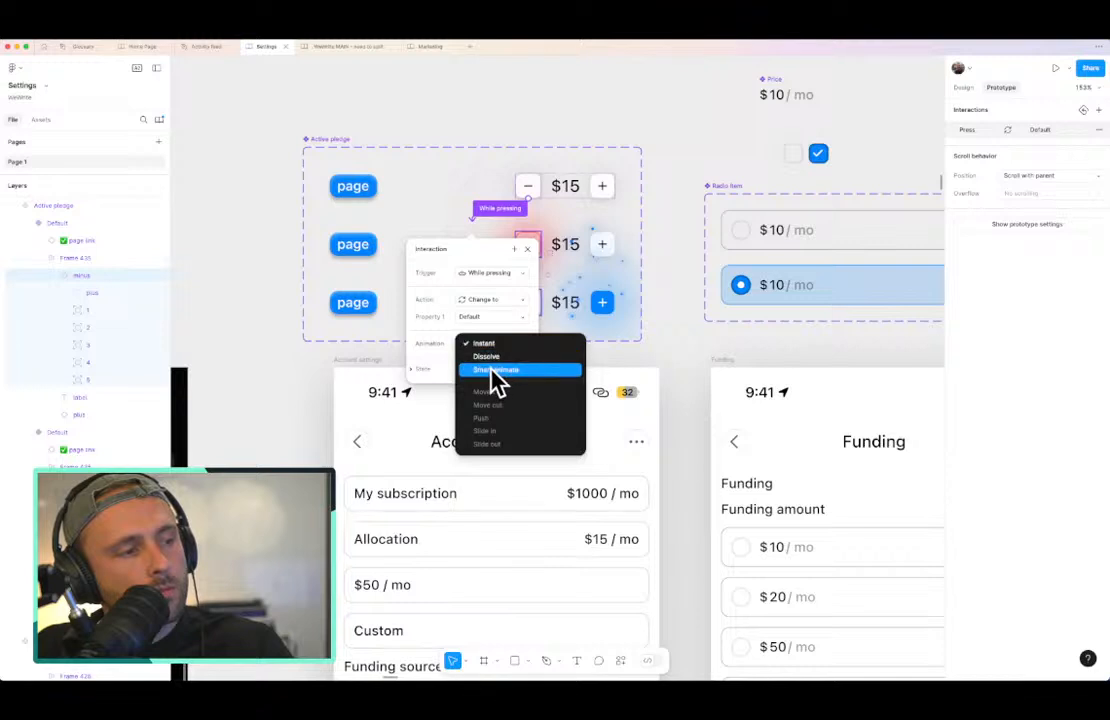
{"action": "left_click", "coordinate": [493, 370]}
Step: Link the first variant's plus button to the third variant with a While pressing trigger, keeping the Smart animate transition
{"action": "left_click", "coordinate": [601, 187]}
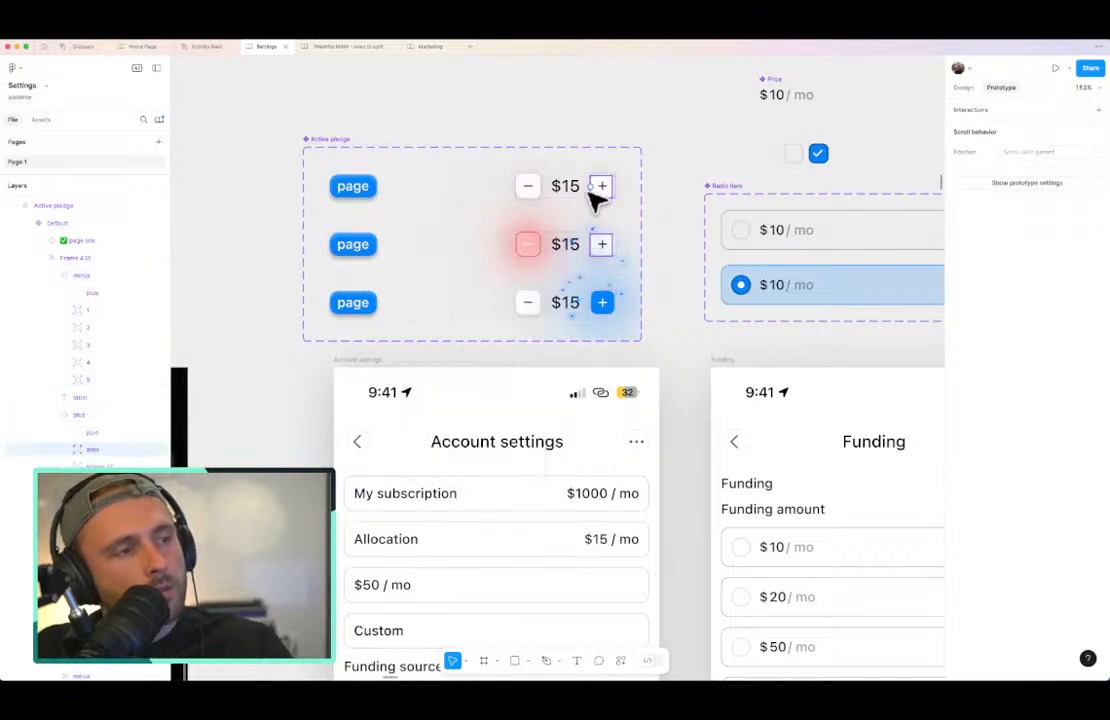
{"action": "left_click", "coordinate": [604, 191]}
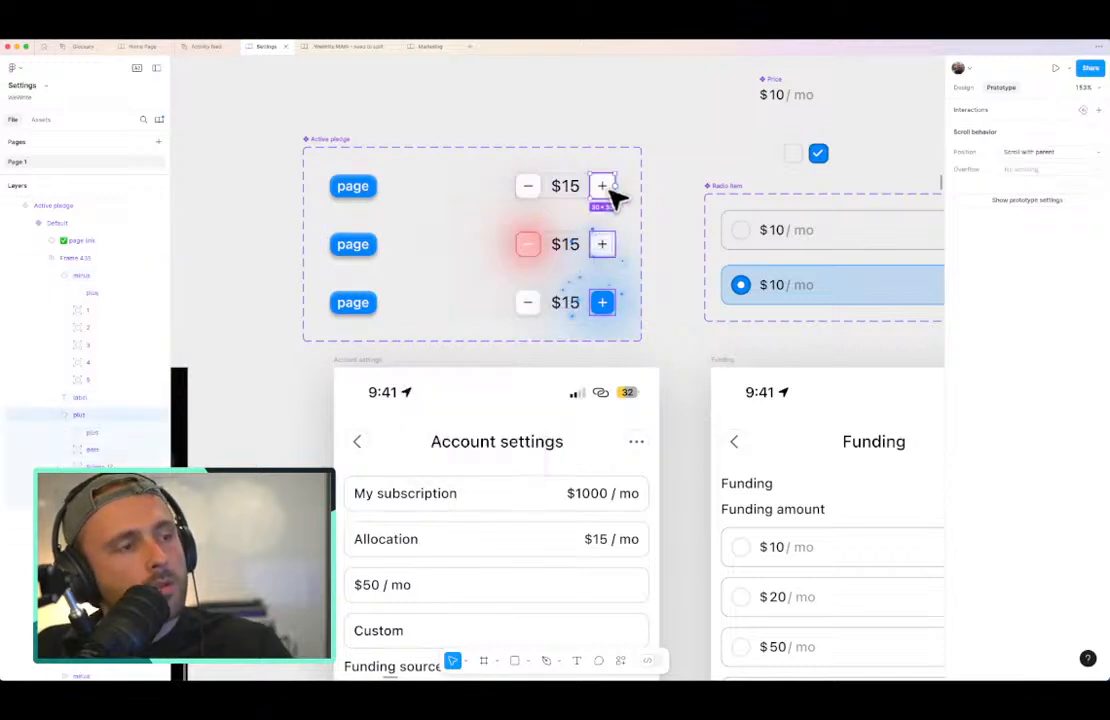
{"action": "left_click_drag", "start_coordinate": [619, 195], "coordinate": [530, 302]}
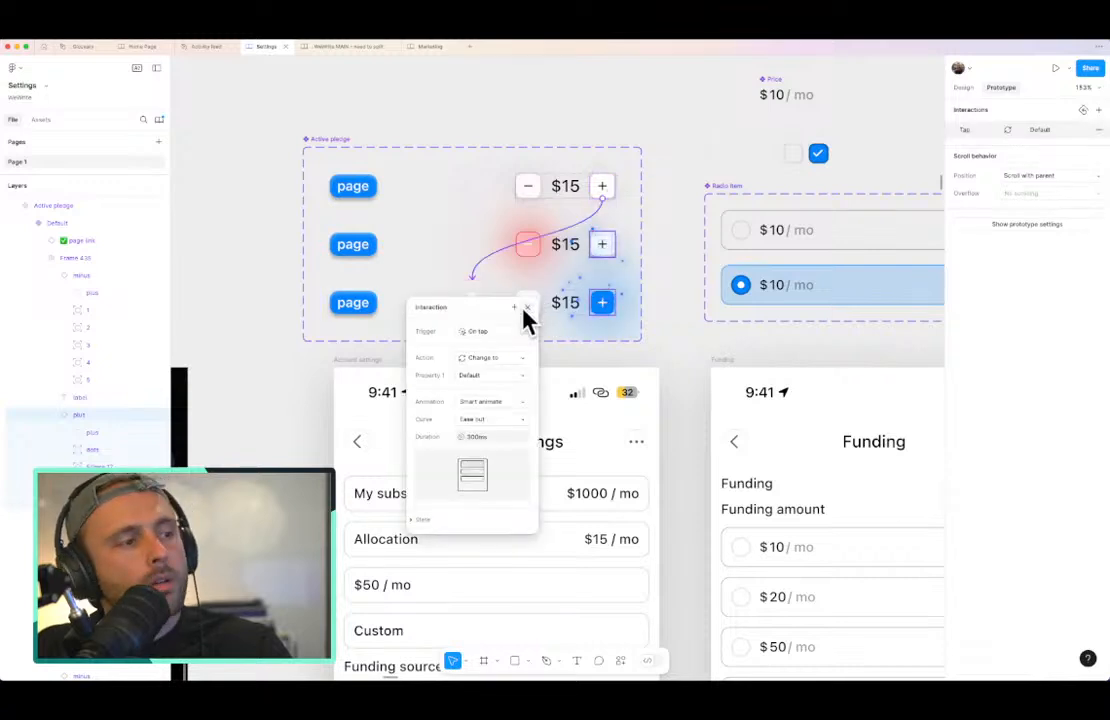
{"action": "left_click", "coordinate": [506, 332]}
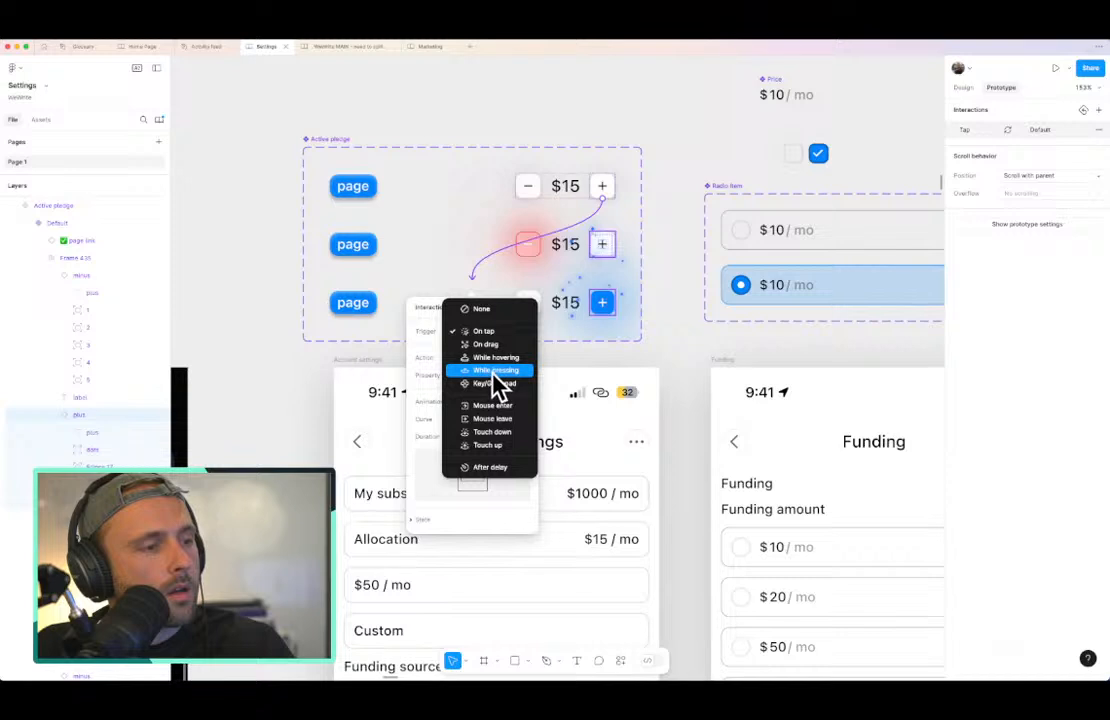
{"action": "left_click", "coordinate": [494, 371]}
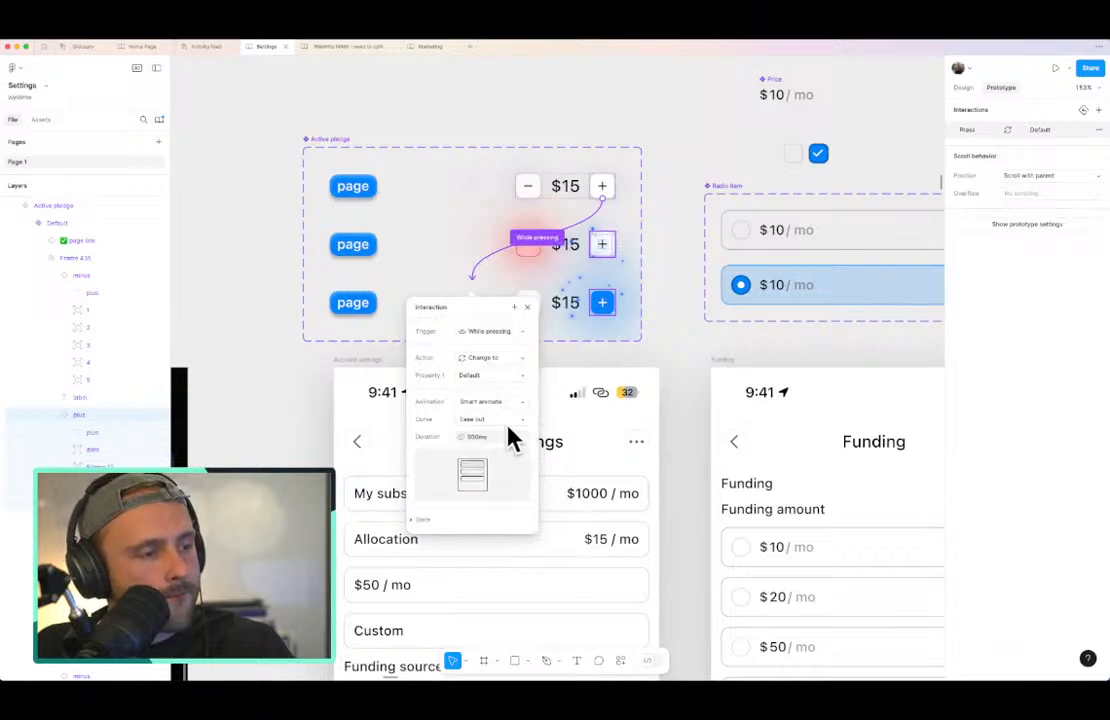
{"action": "left_click", "coordinate": [679, 245]}
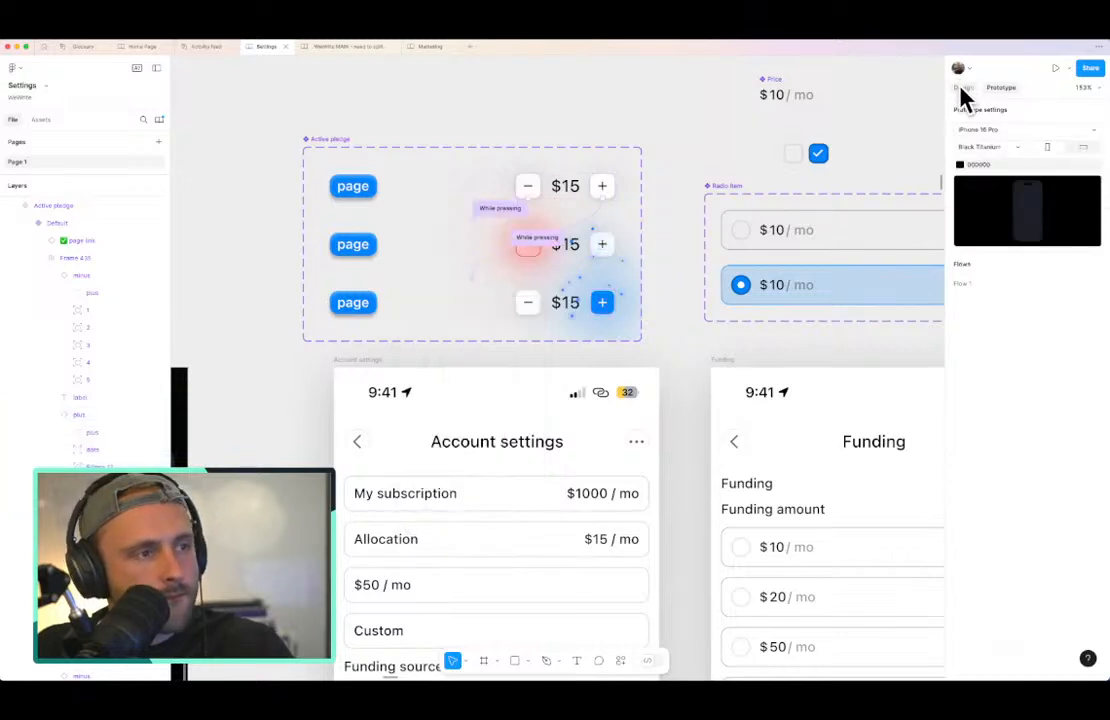
{"action": "left_click", "coordinate": [962, 88]}
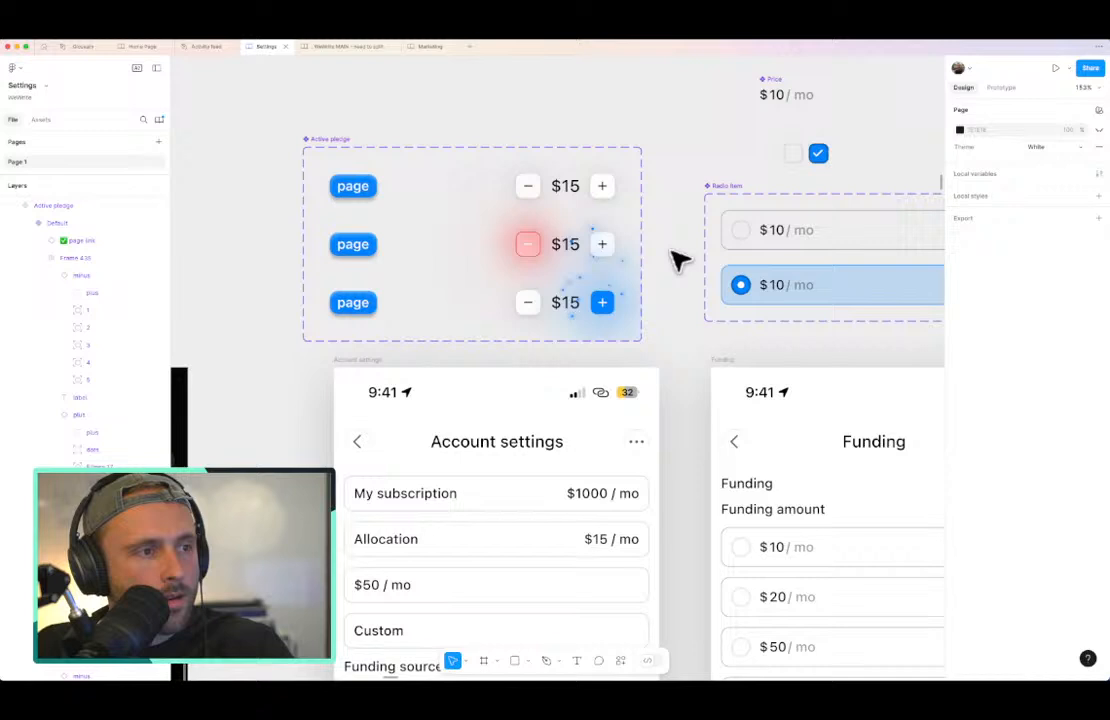
{"action": "left_click", "coordinate": [528, 302]}
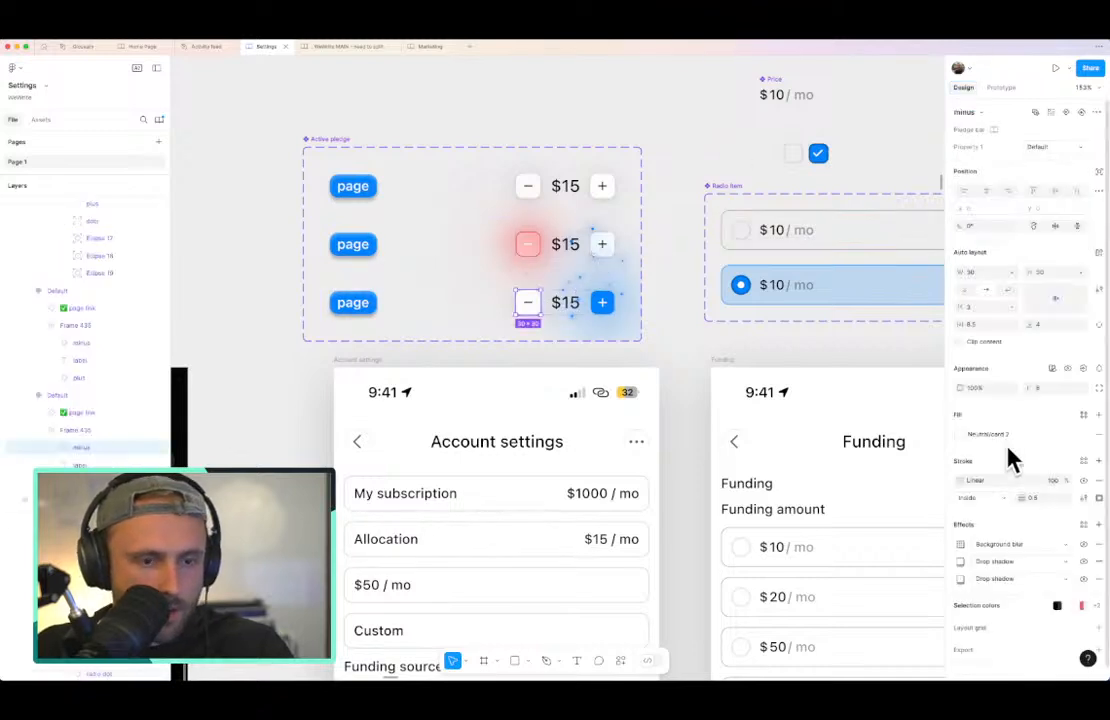
{"action": "left_click", "coordinate": [611, 247], "text": "shift+super"}
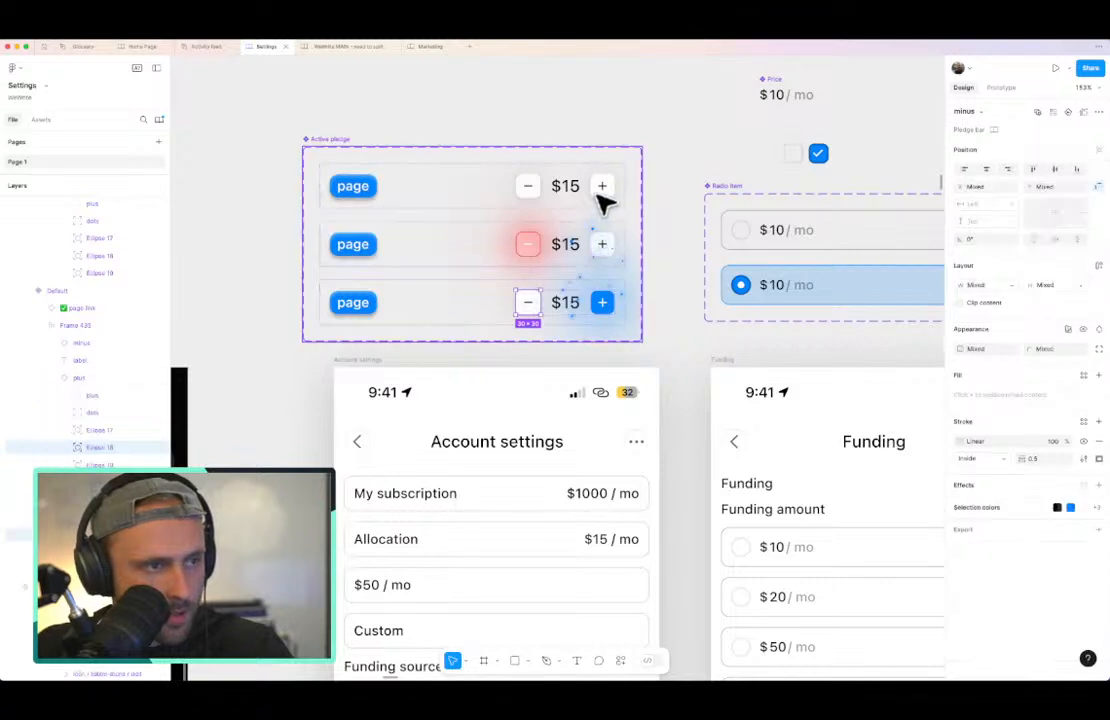
{"action": "left_click", "coordinate": [538, 192]}
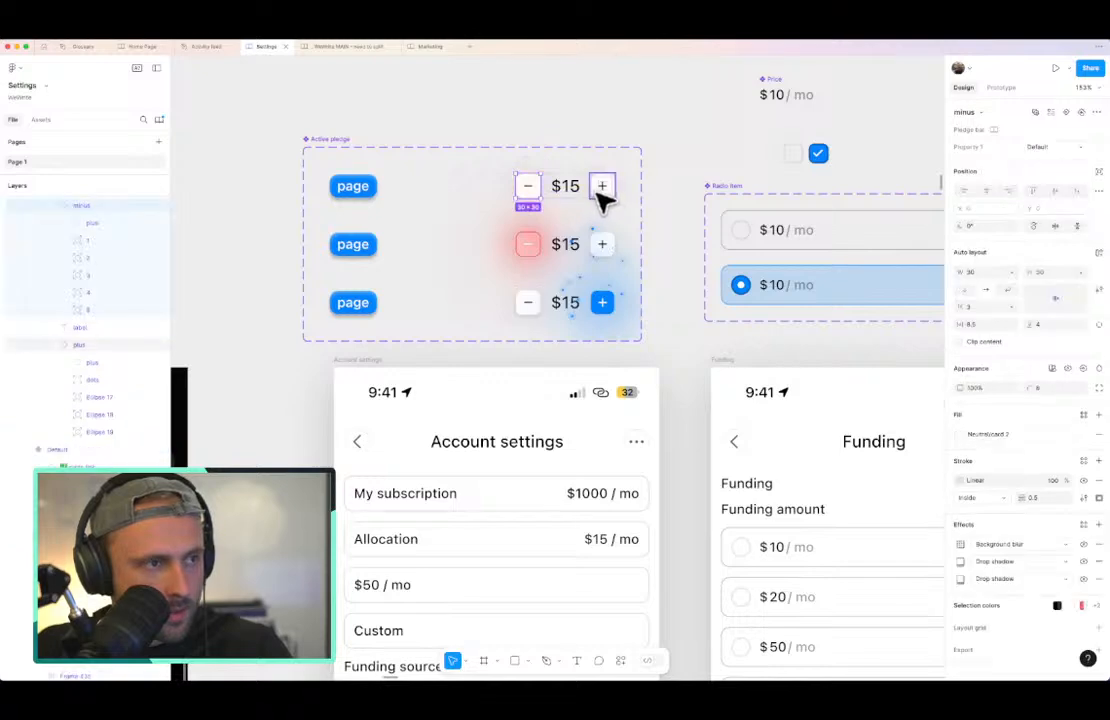
{"action": "left_click", "coordinate": [603, 201], "text": "shift+super"}
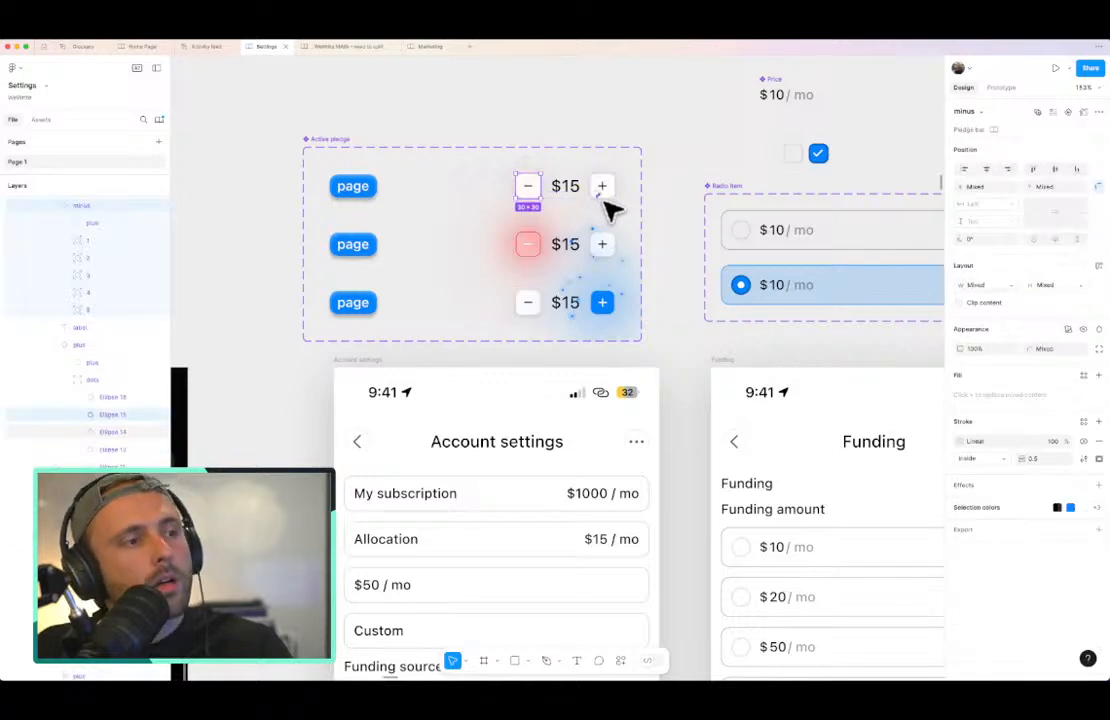
{"action": "scroll", "coordinate": [620, 195], "scroll_direction": "up", "scroll_amount": 3}
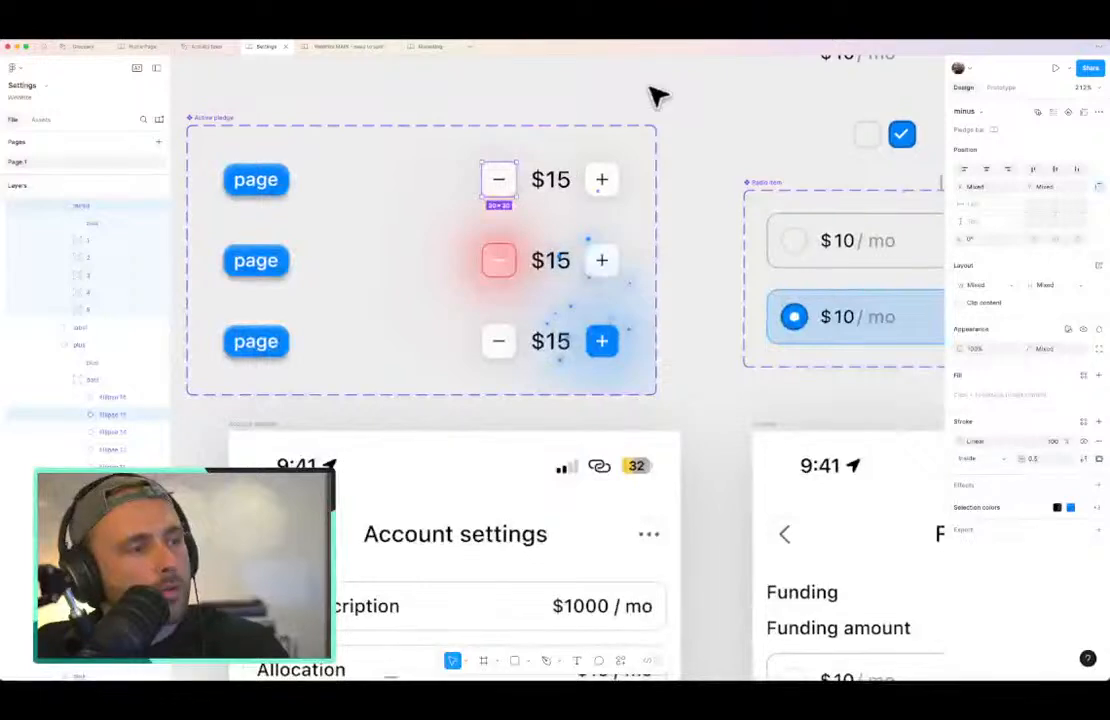
{"action": "left_click", "coordinate": [686, 95]}
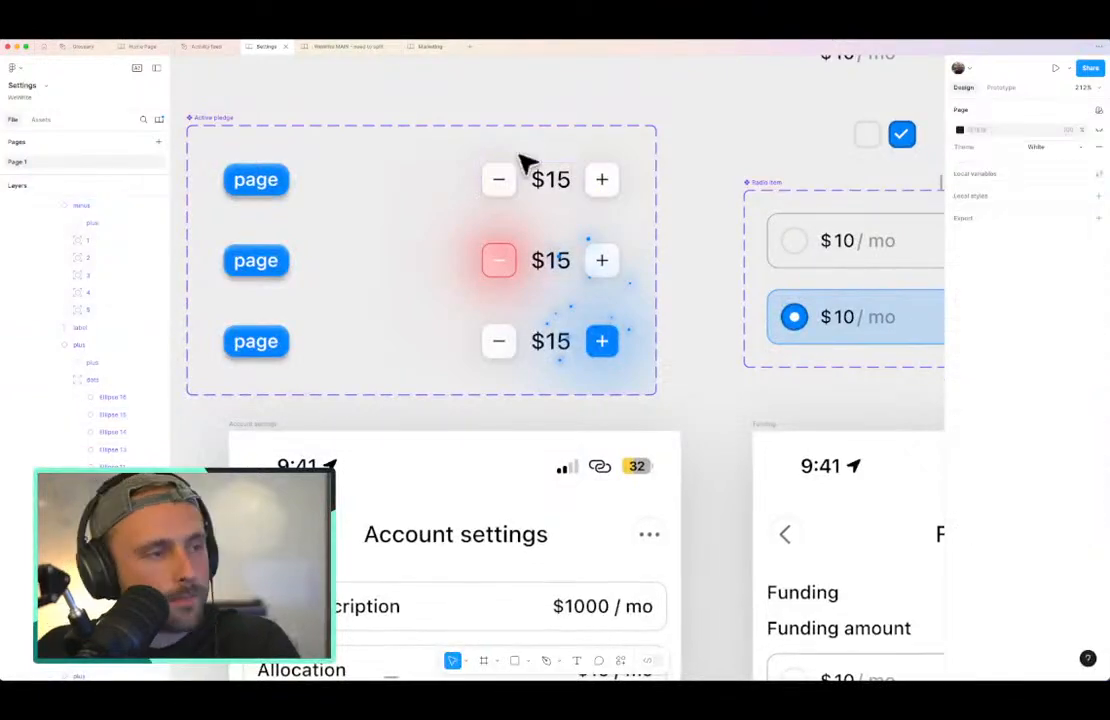
Step: Remove both drop shadows from the minus and plus buttons in the first Active pledge variant
{"action": "left_click", "coordinate": [514, 187], "text": "super"}
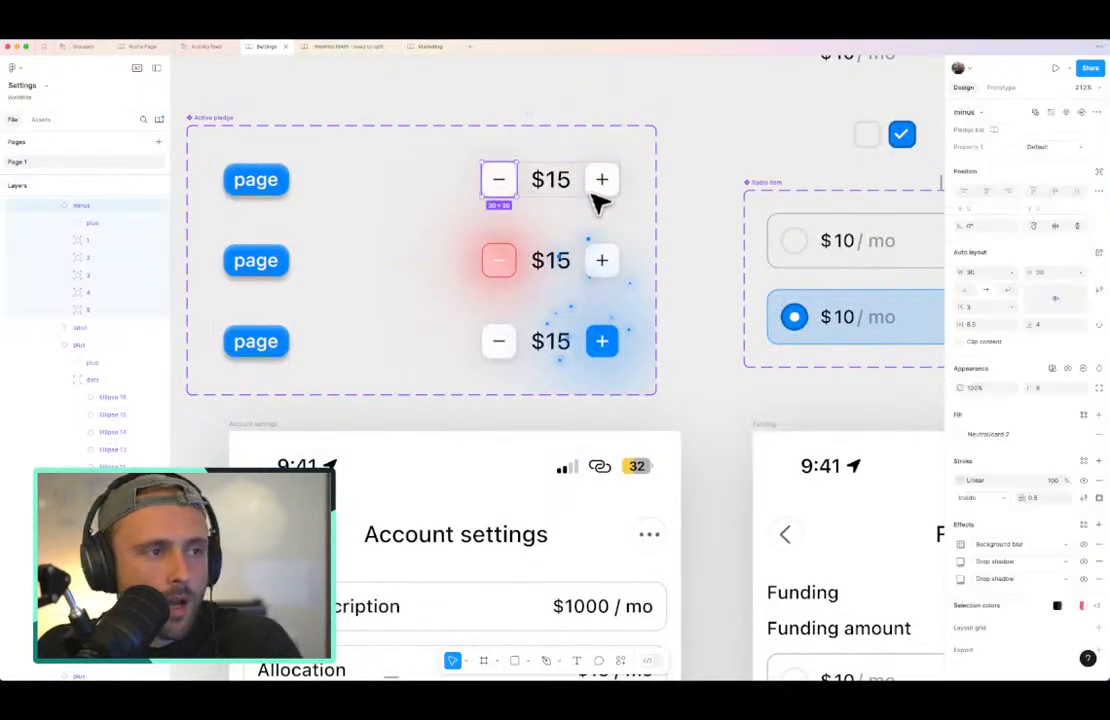
{"action": "left_click", "coordinate": [592, 188], "text": "shift"}
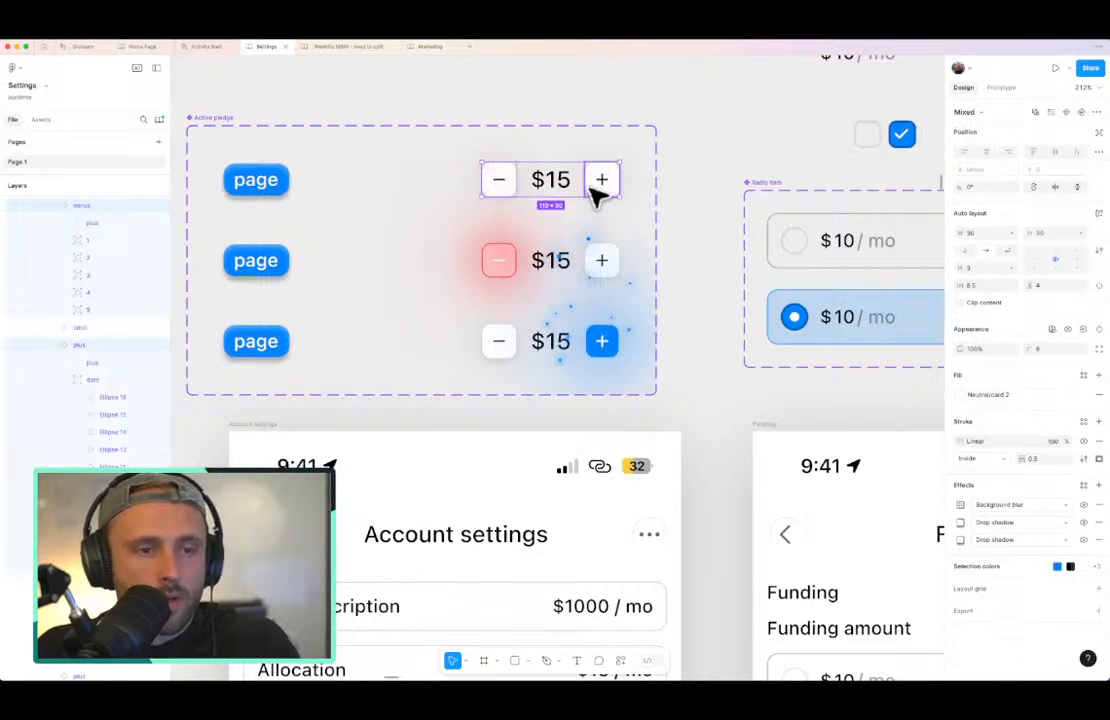
{"action": "left_click", "coordinate": [1098, 523]}
{"action": "left_click", "coordinate": [1098, 523]}
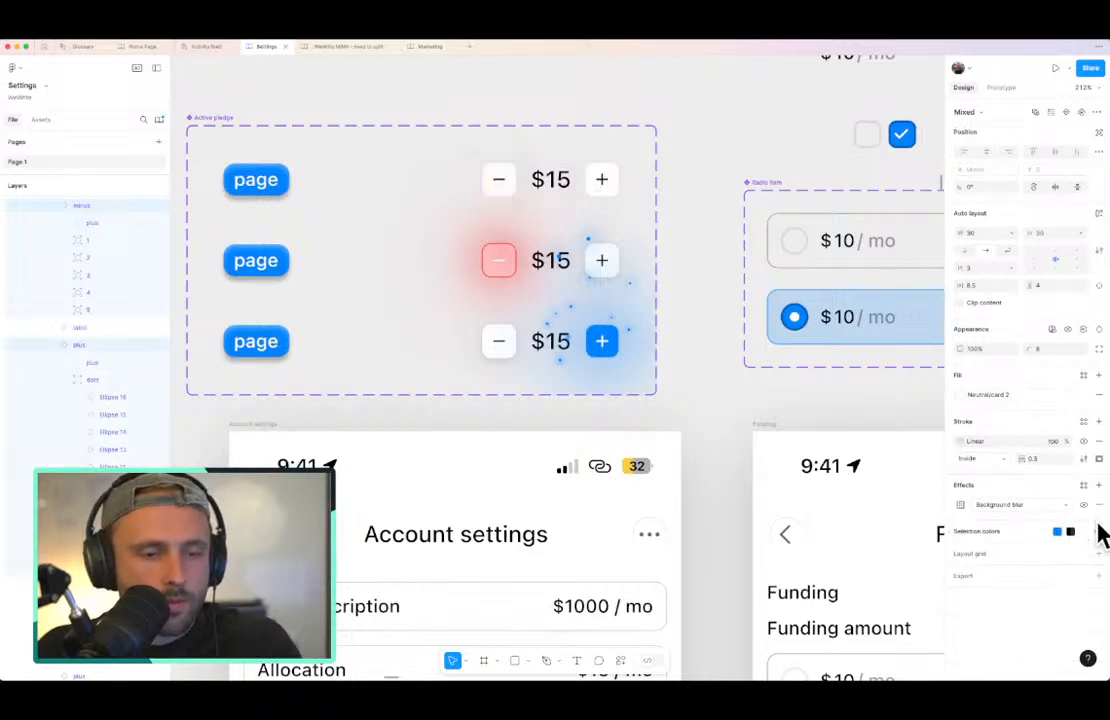
Step: Remove both drop shadows from the third variant's minus button and the second variant's plus button
{"action": "left_click", "coordinate": [515, 333], "text": "super"}
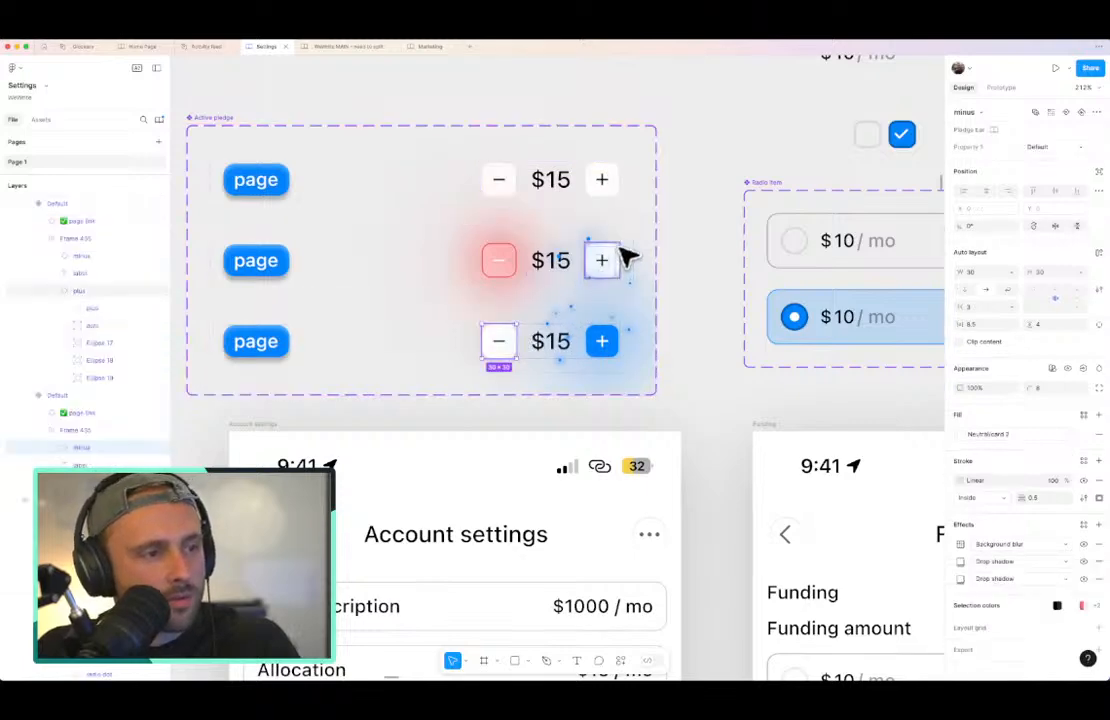
{"action": "left_click", "coordinate": [618, 256], "text": "shift"}
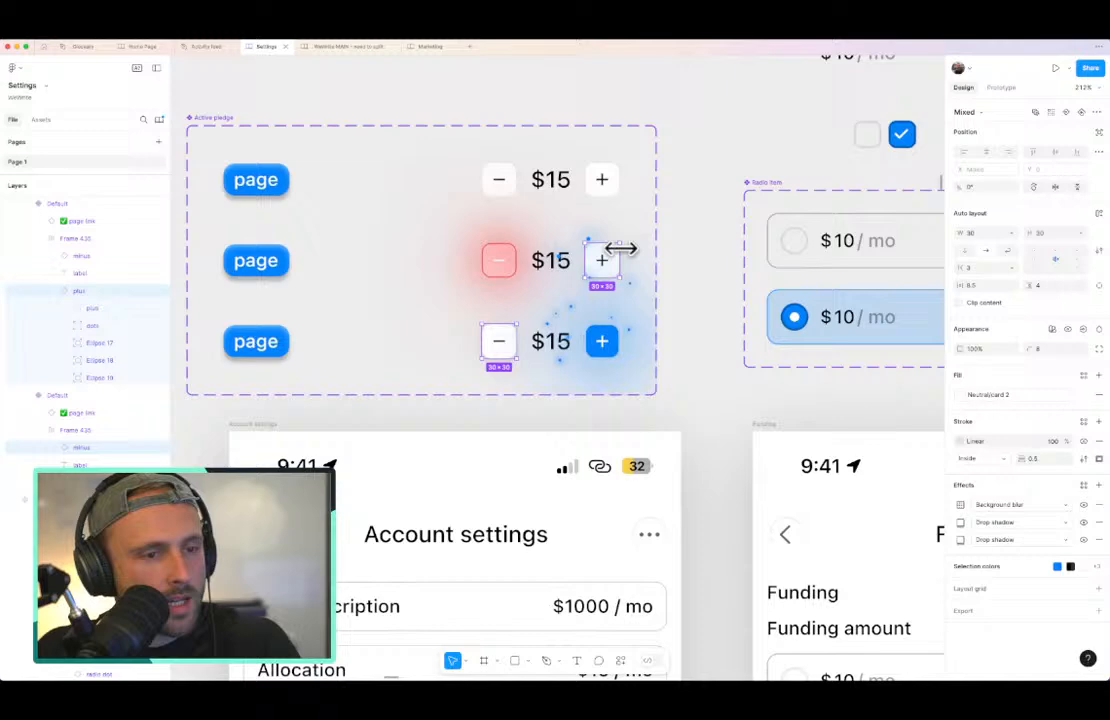
{"action": "left_click", "coordinate": [1098, 522]}
{"action": "left_click", "coordinate": [1098, 522]}
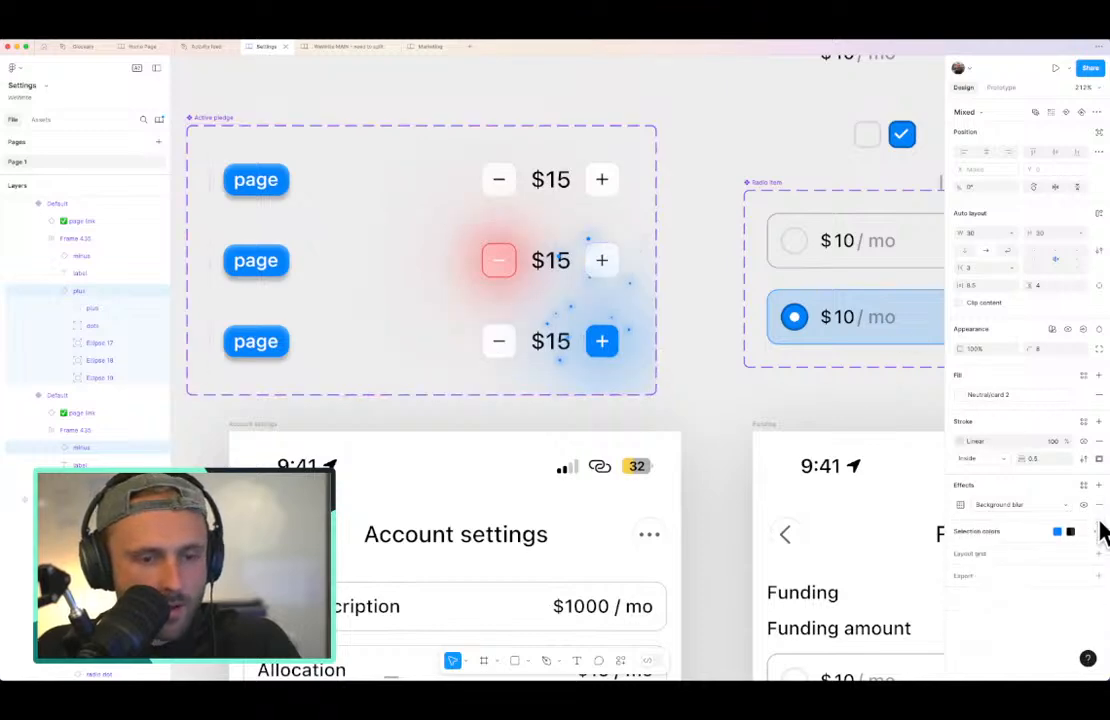
{"action": "left_click", "coordinate": [718, 356]}
Step: Search the library colors for "error" and "re" as a fill for the second Active pledge variant
{"action": "scroll", "coordinate": [717, 357], "scroll_direction": "down", "scroll_amount": 2}
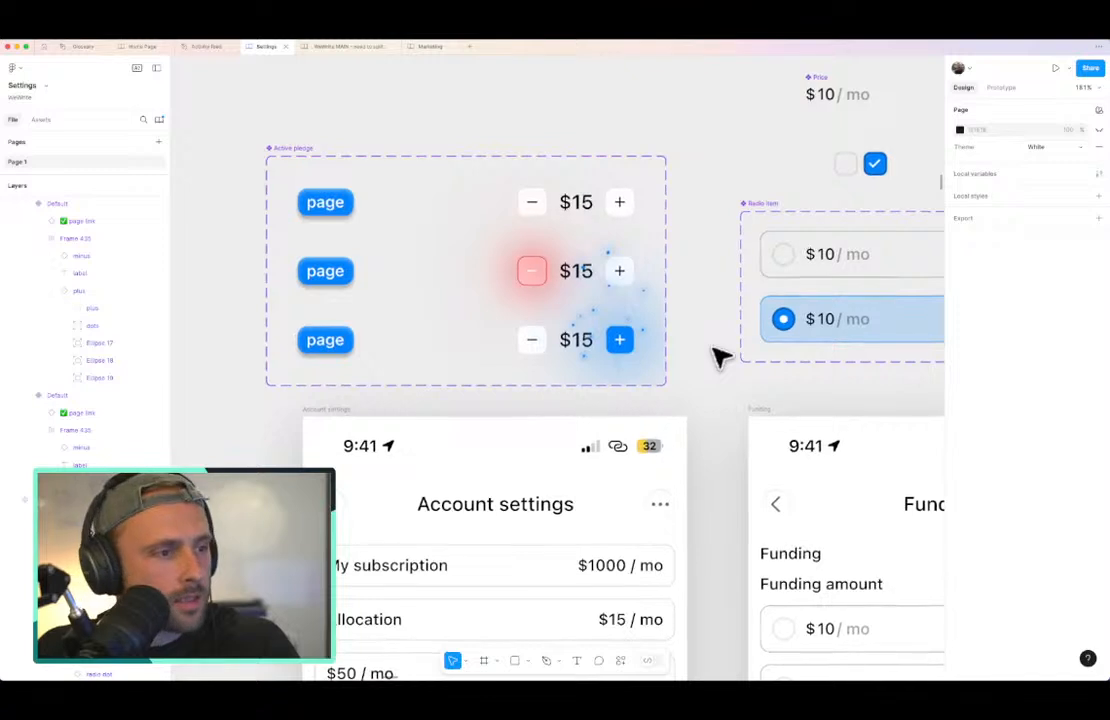
{"action": "left_click", "coordinate": [458, 290]}
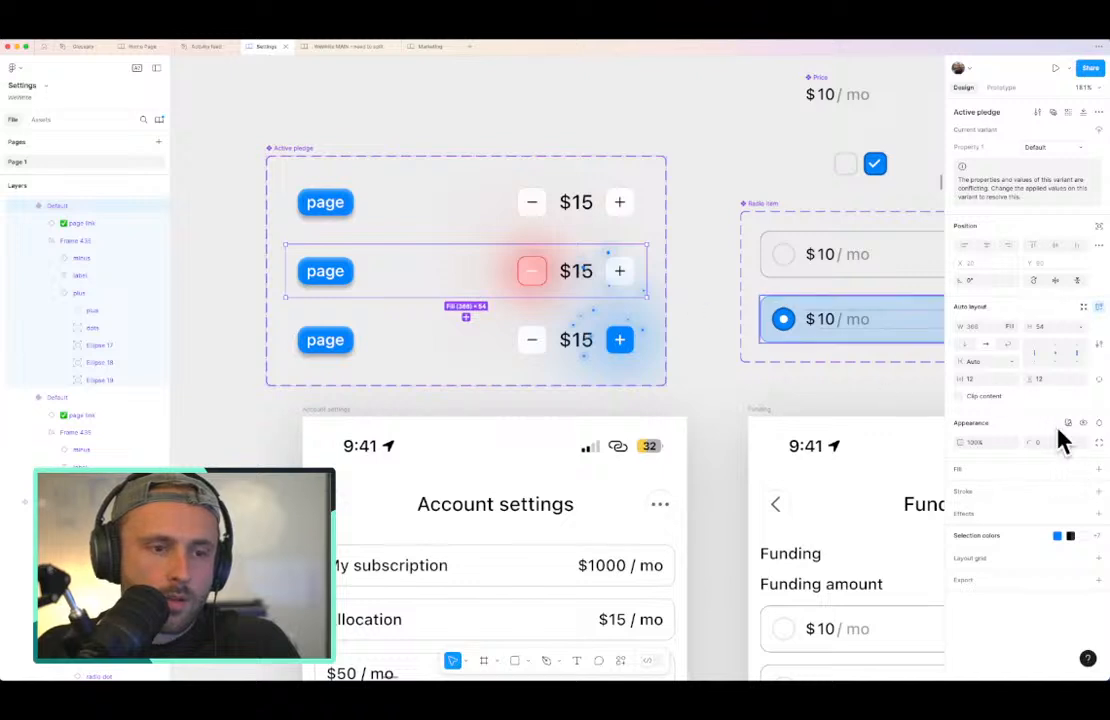
{"action": "left_click", "coordinate": [1083, 472]}
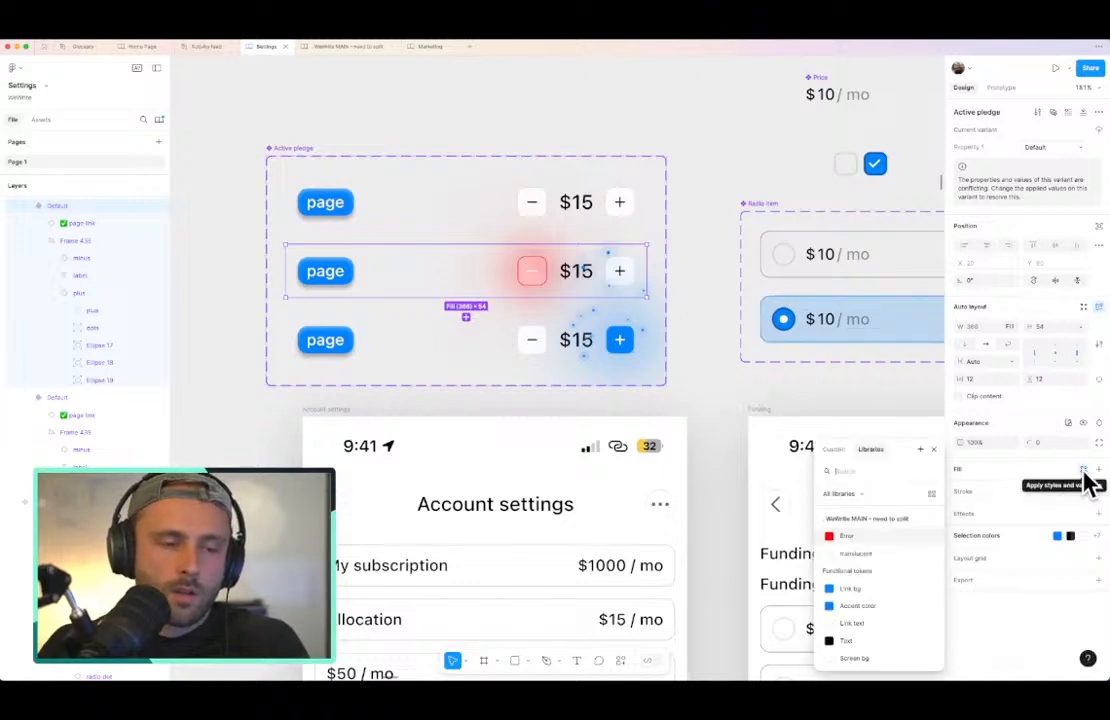
{"action": "type", "text": "error"}
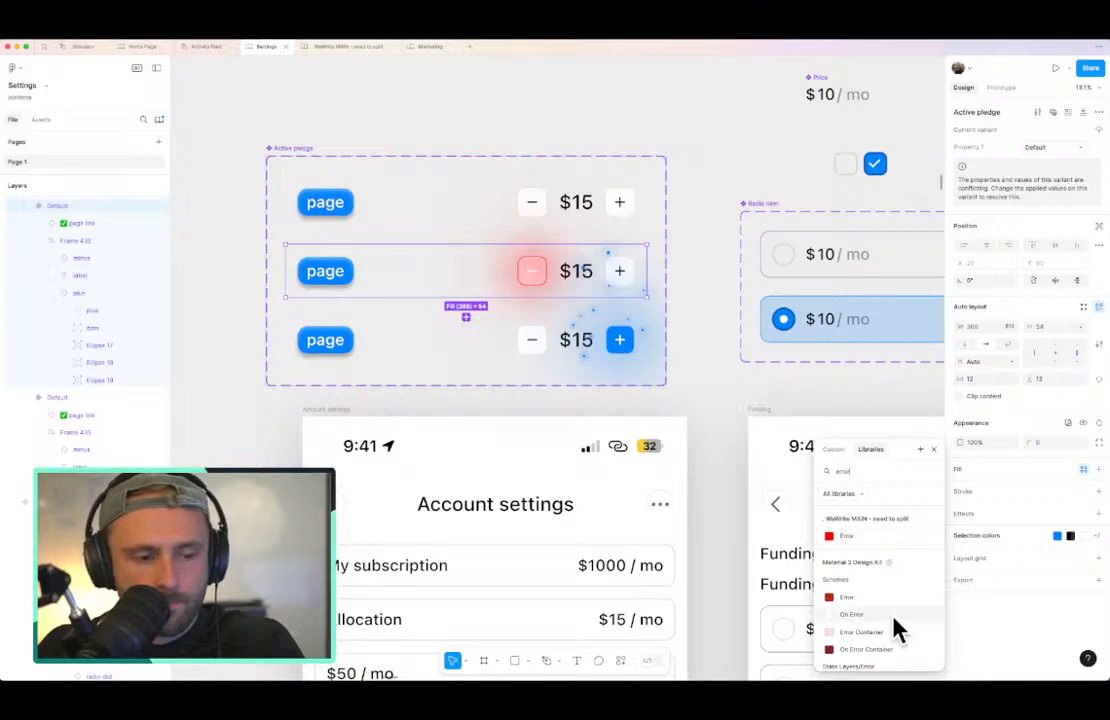
{"action": "scroll", "coordinate": [897, 630], "scroll_direction": "down", "scroll_amount": 5}
{"action": "scroll", "coordinate": [897, 630], "scroll_direction": "up", "scroll_amount": 5}
{"action": "scroll", "coordinate": [897, 630], "scroll_direction": "up", "scroll_amount": 3}
{"action": "key", "text": "super+a"}
{"action": "type", "text": "re"}
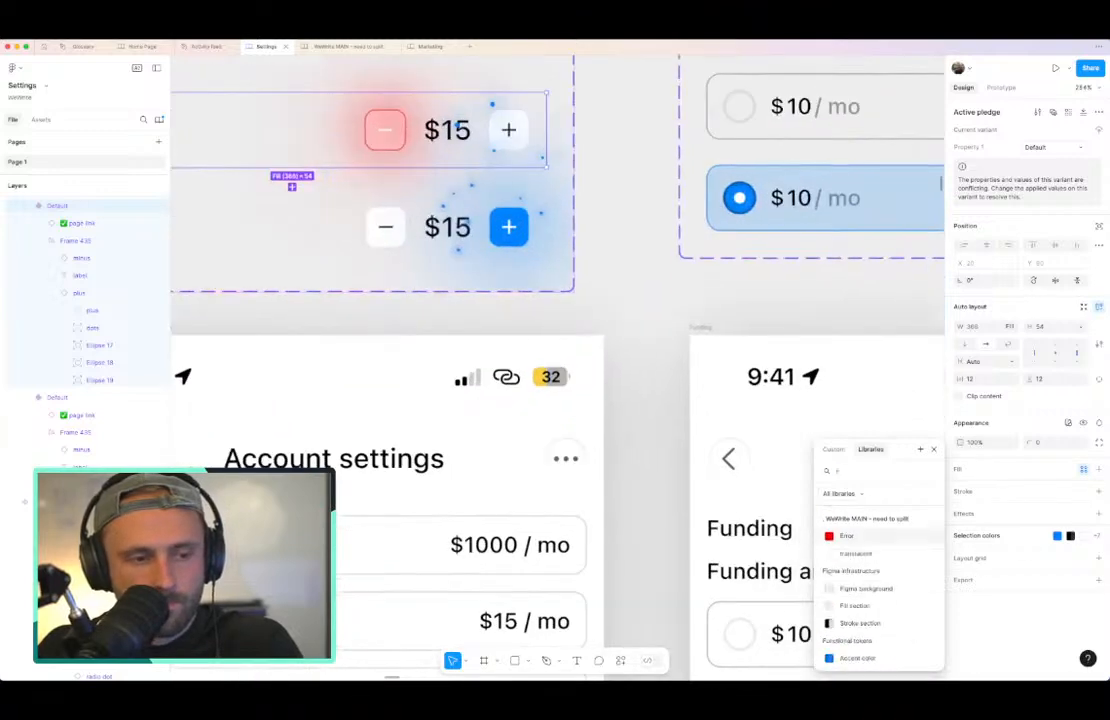
{"action": "scroll", "coordinate": [768, 369], "scroll_direction": "down", "scroll_amount": 4}
{"action": "scroll", "coordinate": [768, 369], "scroll_direction": "down", "scroll_amount": 1}
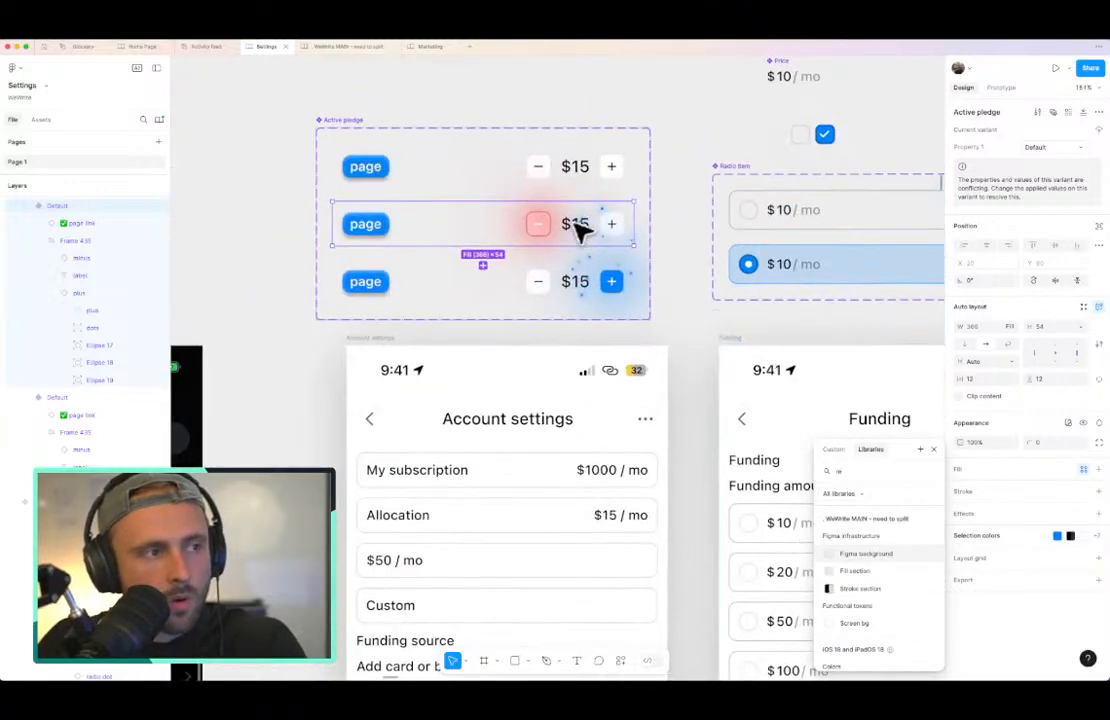
Step: Fill the second Active pledge variant with red sampled from its pressed minus button at 10% opacity
{"action": "scroll", "coordinate": [530, 212], "scroll_direction": "up", "scroll_amount": 5}
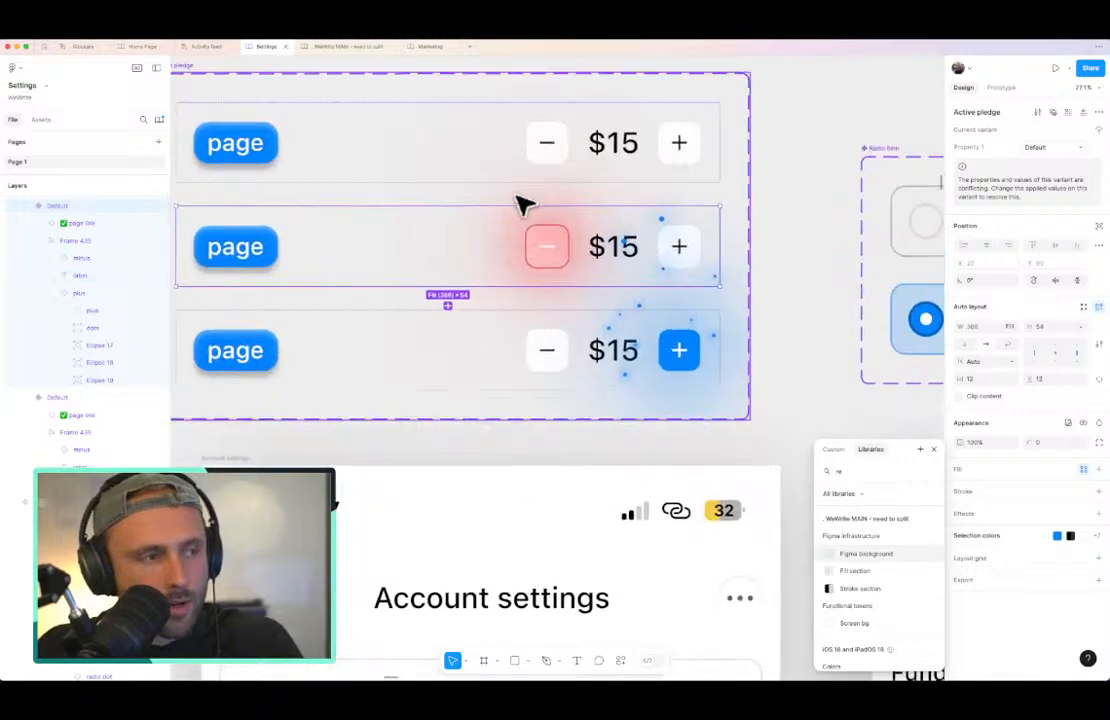
{"action": "scroll", "coordinate": [525, 208], "scroll_direction": "up", "scroll_amount": 3}
{"action": "key", "text": "i"}
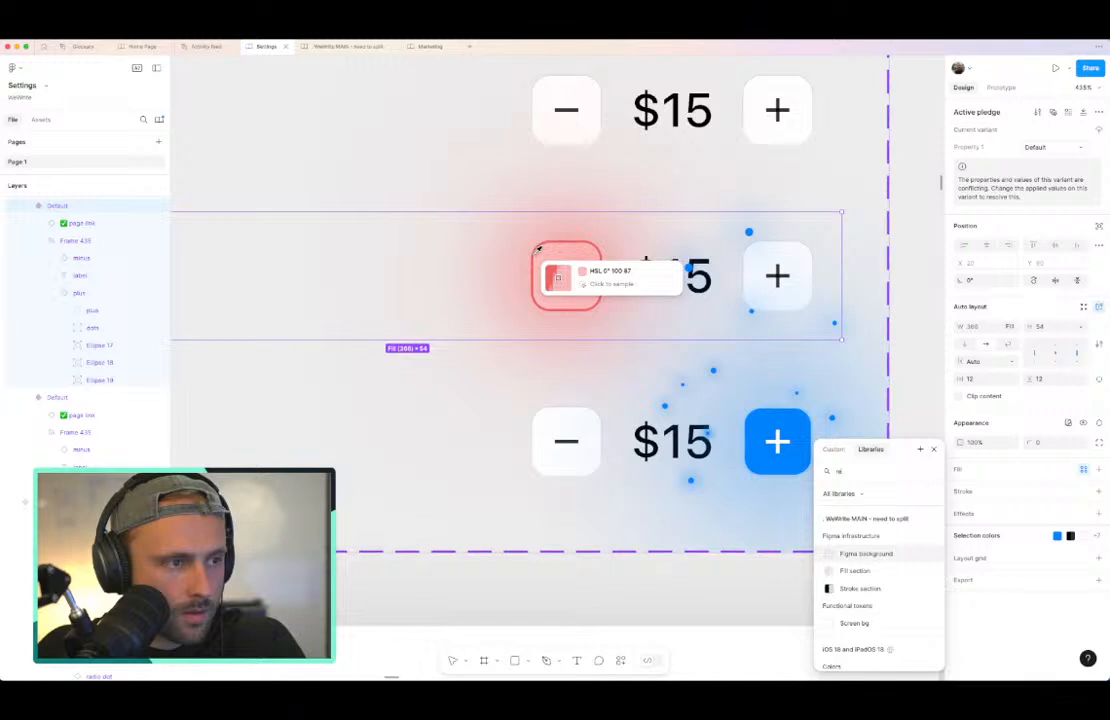
{"action": "left_click", "coordinate": [536, 249]}
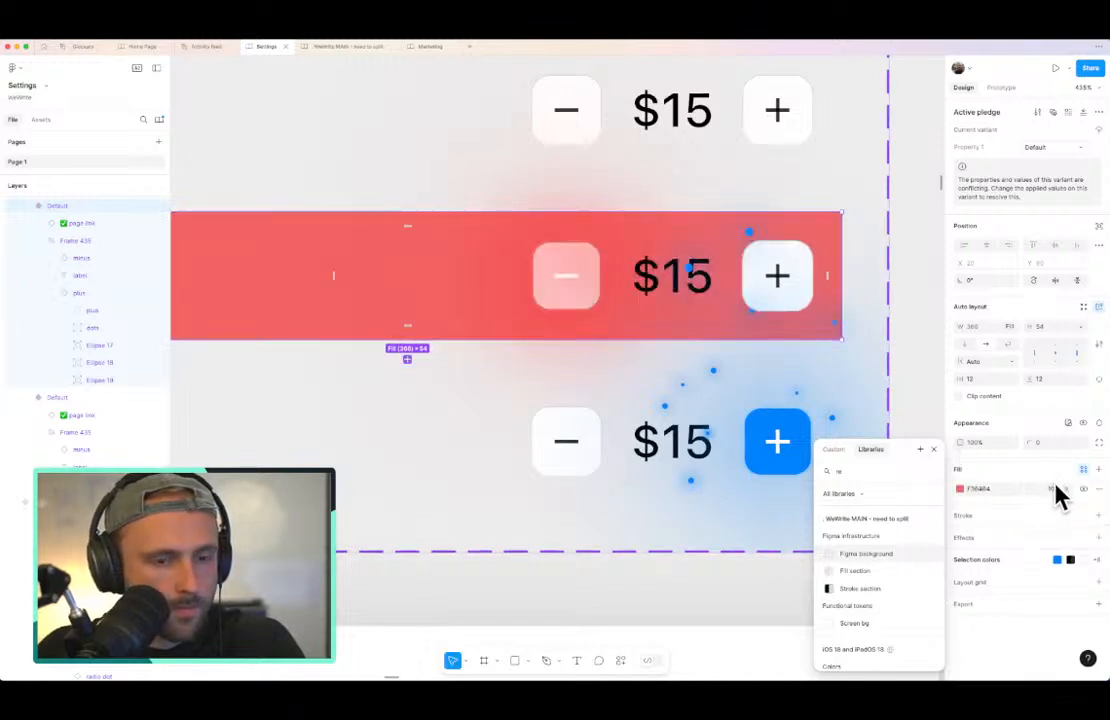
{"action": "type", "text": "10"}
{"action": "key", "text": "Return"}
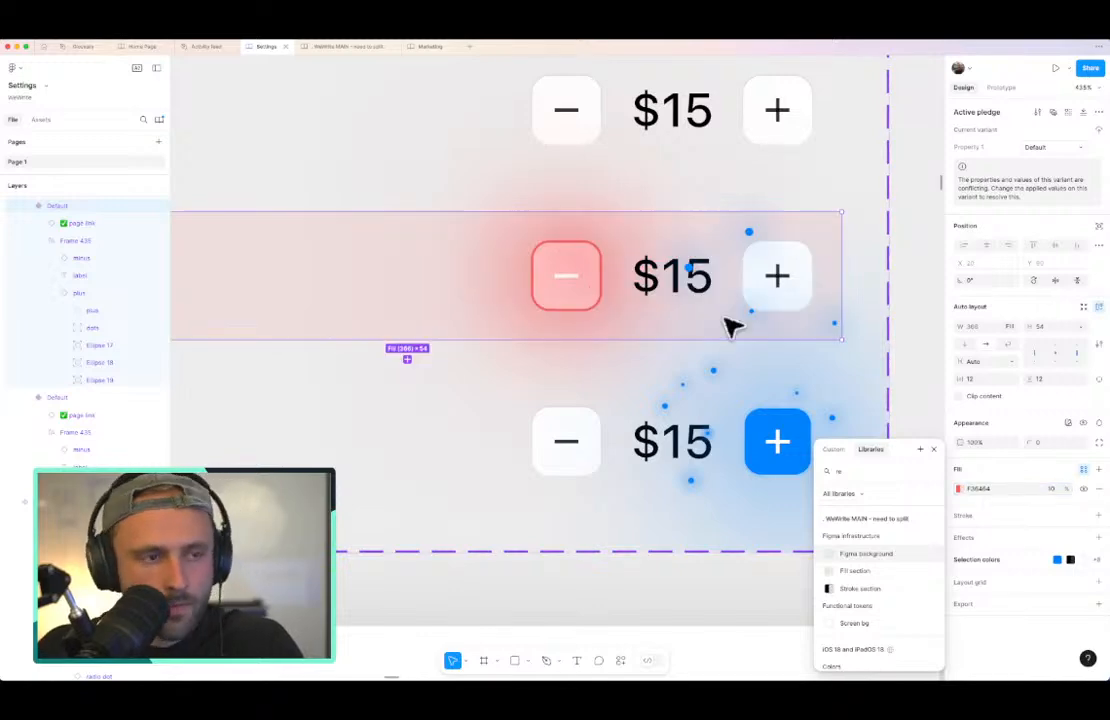
Step: Fill the third Active pledge variant with the blue sampled from its page link at 20% opacity
{"action": "scroll", "coordinate": [683, 335], "scroll_direction": "down", "scroll_amount": 2}
{"action": "left_click", "coordinate": [565, 401]}
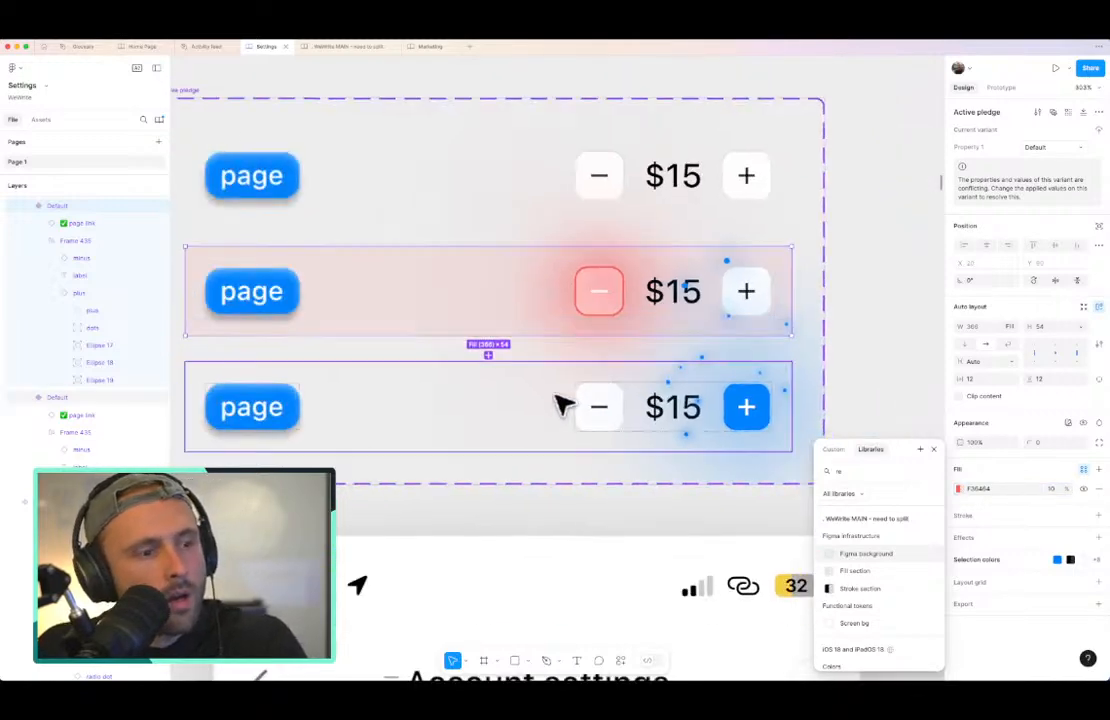
{"action": "left_click", "coordinate": [1084, 470]}
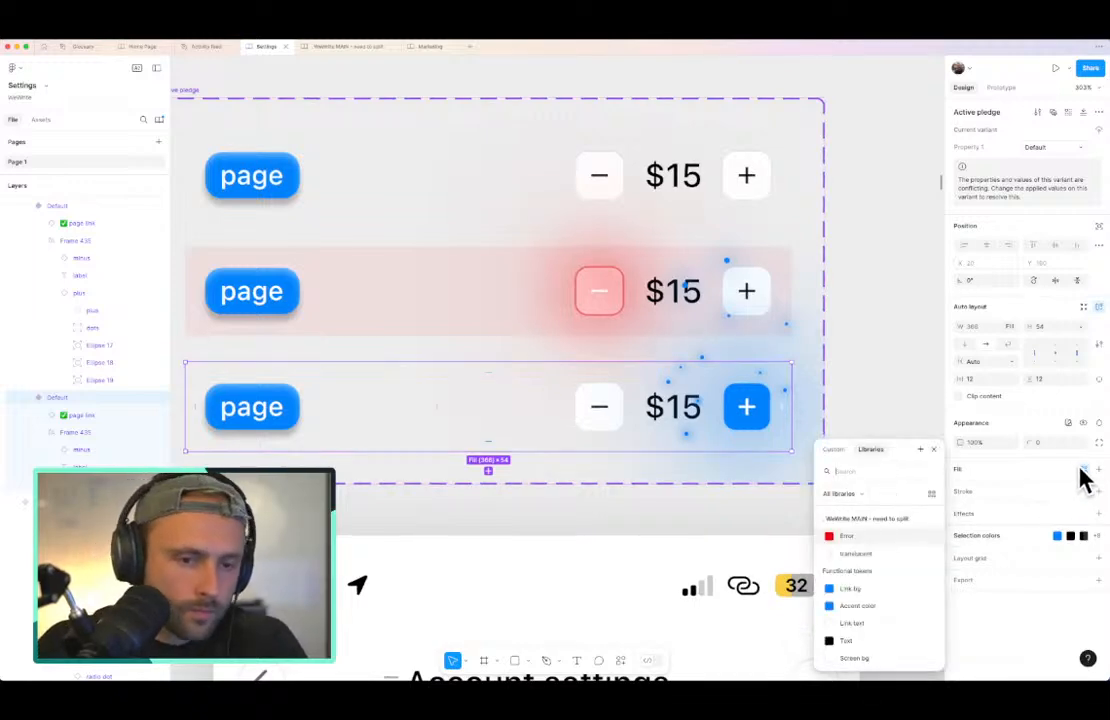
{"action": "left_click", "coordinate": [1085, 473]}
{"action": "left_click", "coordinate": [1099, 469]}
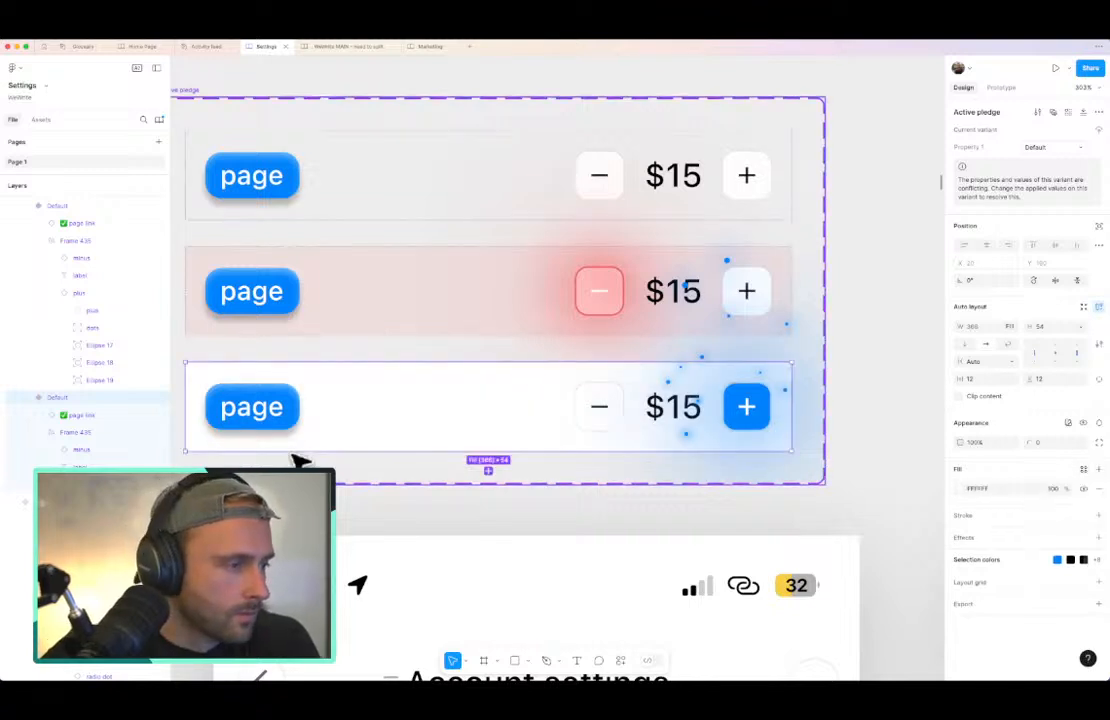
{"action": "key", "text": "i"}
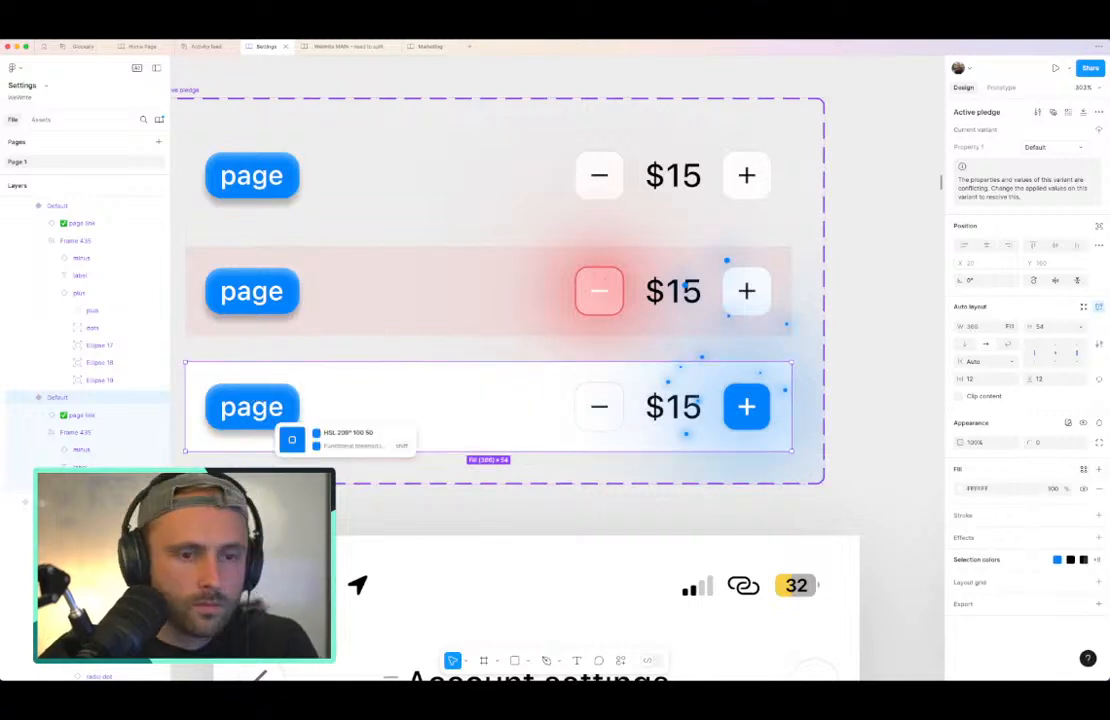
{"action": "left_click", "coordinate": [258, 398]}
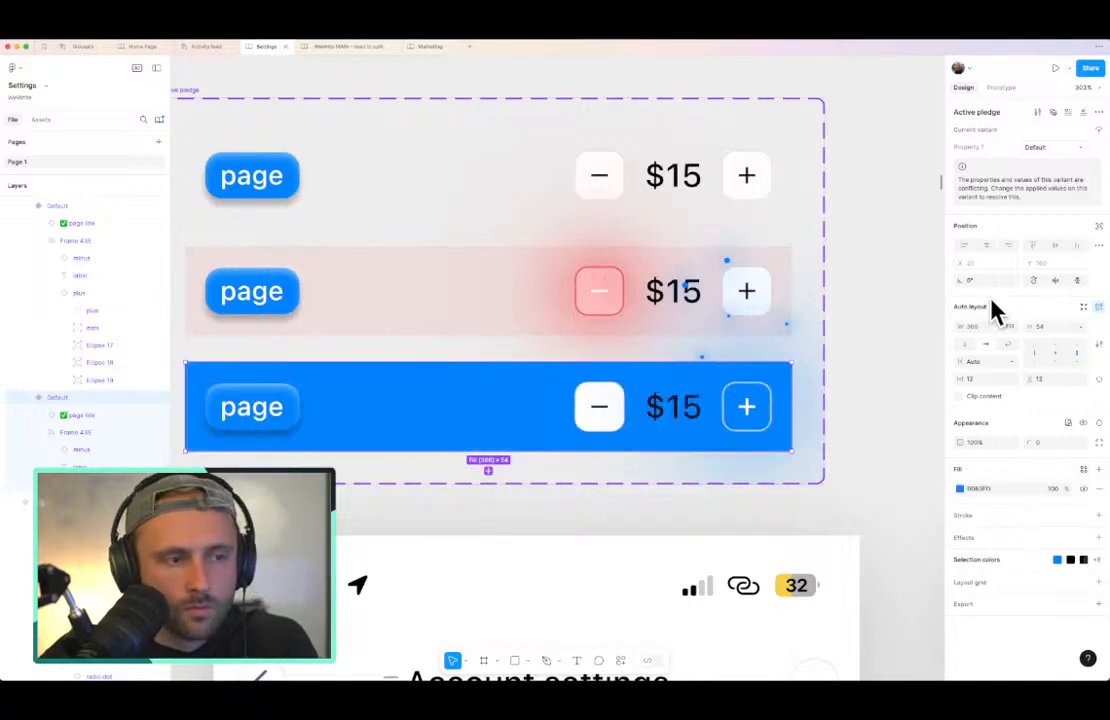
{"action": "left_click", "coordinate": [1053, 490]}
{"action": "type", "text": "20"}
{"action": "key", "text": "Return"}
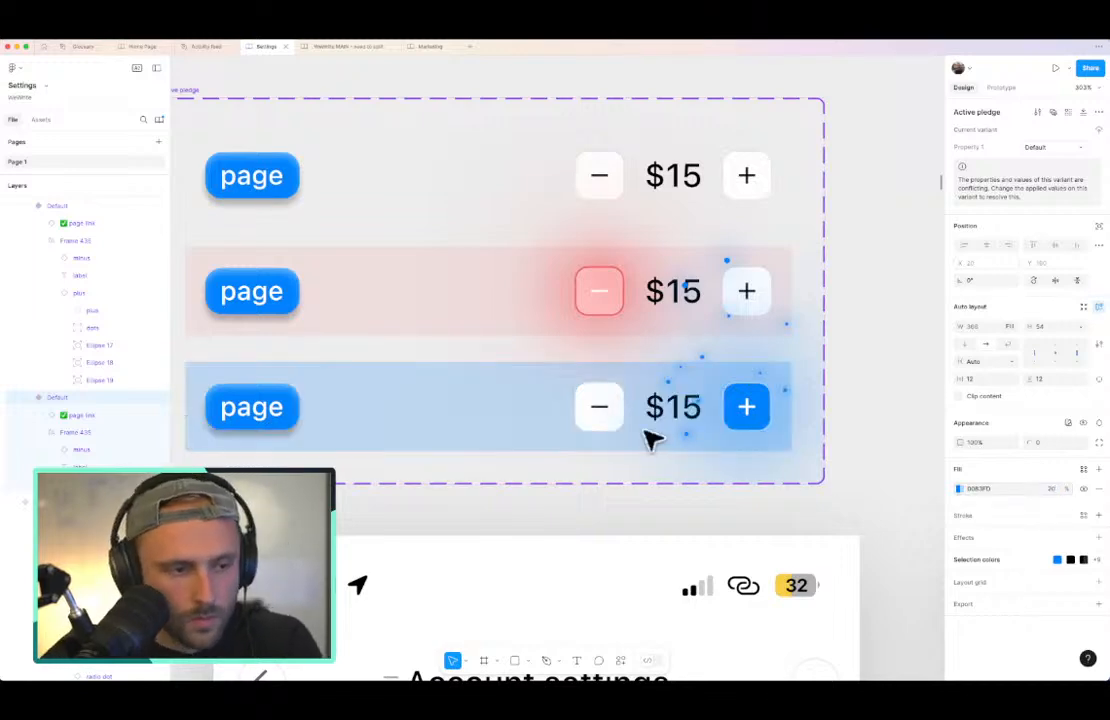
Step: Set the corner radius of all three Active pledge variants to 17, toggling content clipping on and off again
{"action": "left_click", "coordinate": [455, 293], "text": "shift"}
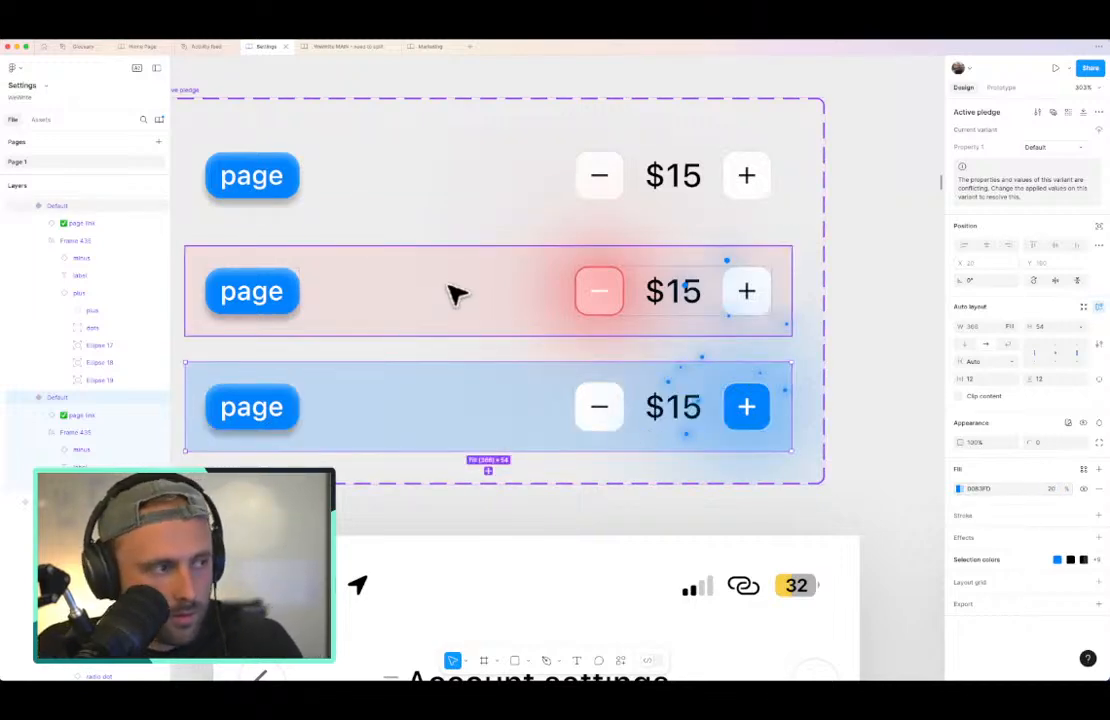
{"action": "left_click", "coordinate": [382, 178]}
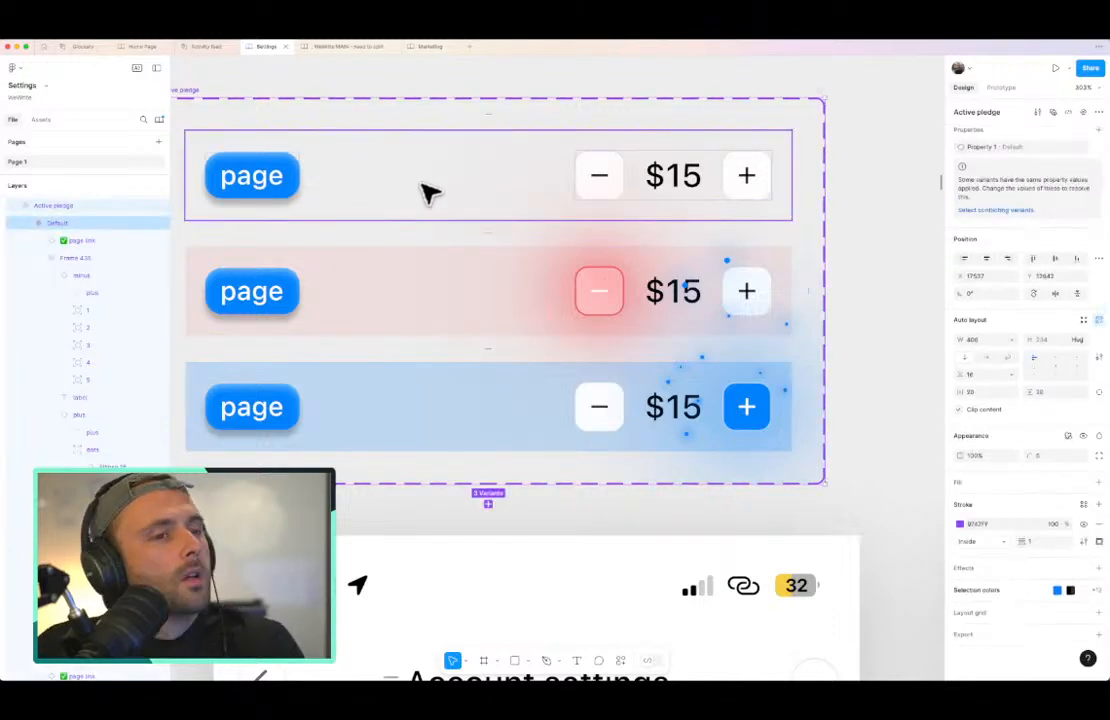
{"action": "key", "text": "super+a"}
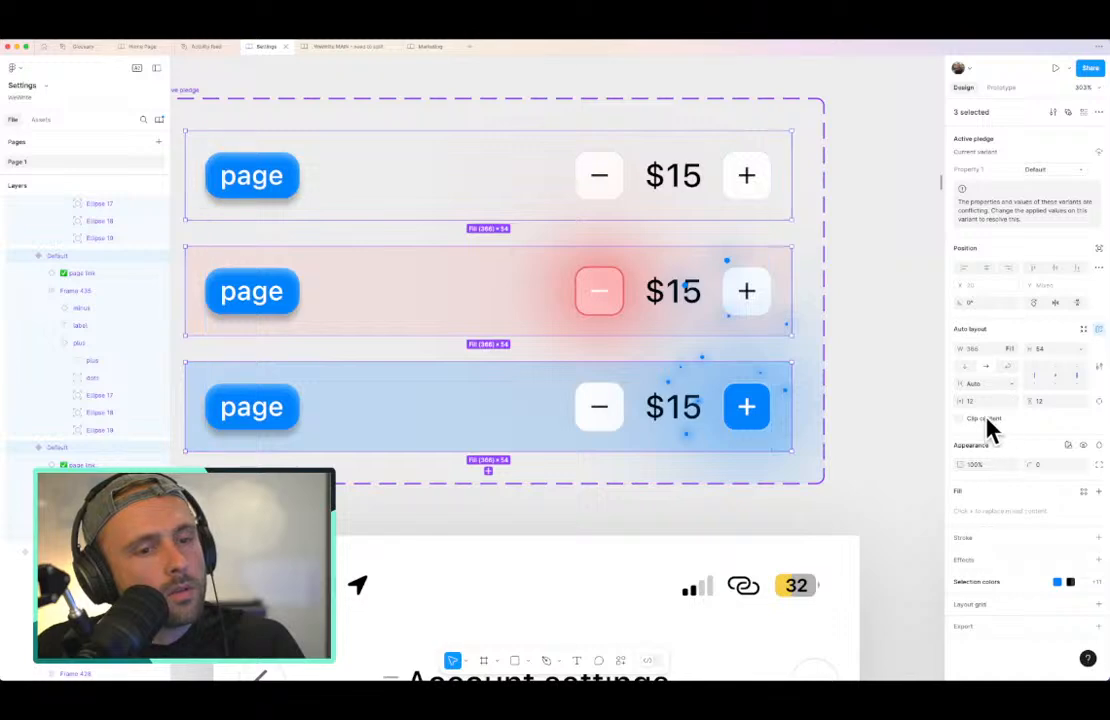
{"action": "left_click", "coordinate": [986, 420]}
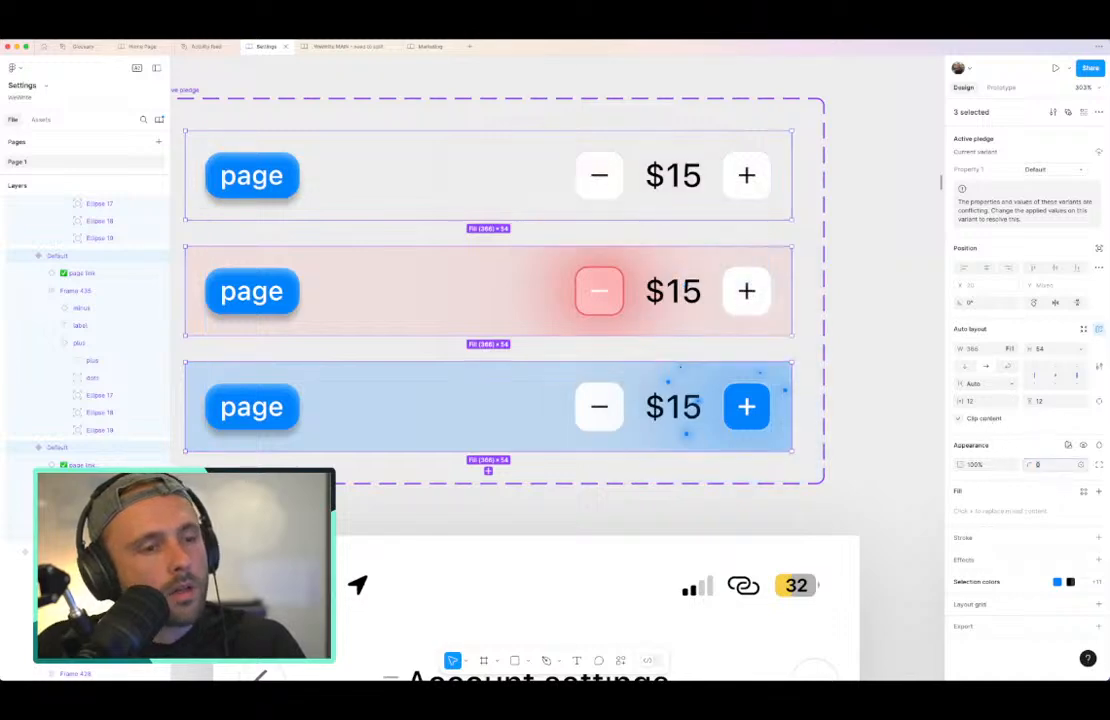
{"action": "key", "text": "shift+Up"}
{"action": "key", "text": "shift+Up"}
{"action": "key", "text": "shift+Up"}
{"action": "key", "text": "shift+Down"}
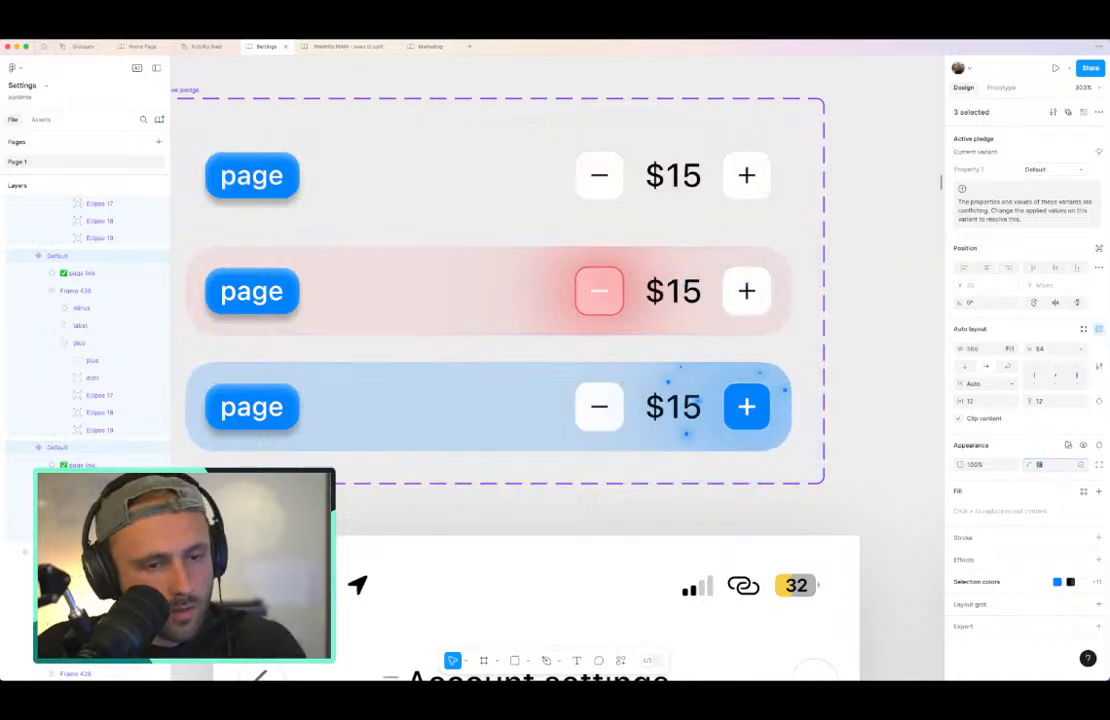
{"action": "left_click", "coordinate": [985, 420]}
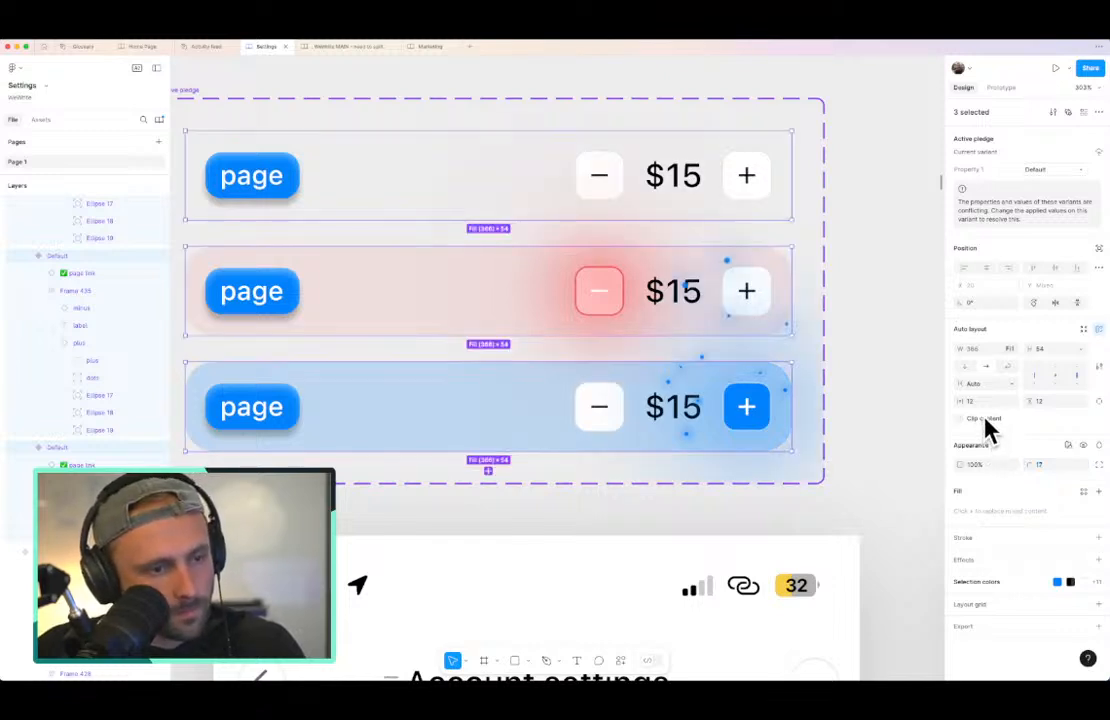
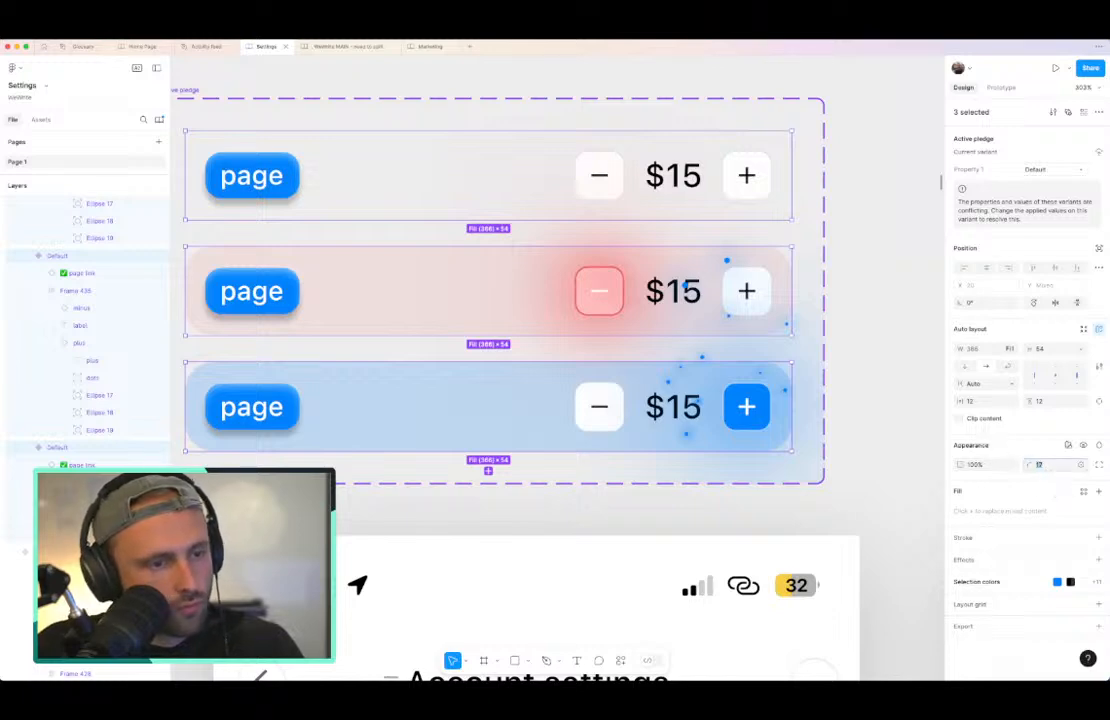
Step: Set the corner radius of the three selected Active pledge variants to 15
{"action": "key", "text": "shift+Down"}
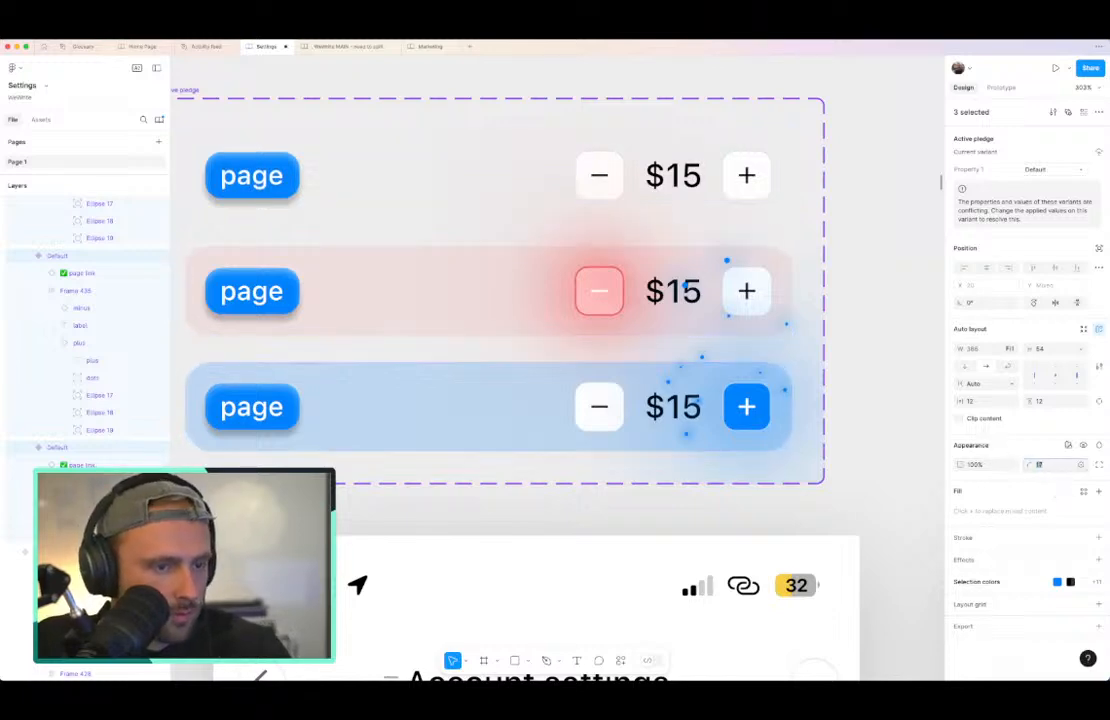
{"action": "left_click", "coordinate": [858, 358]}
{"action": "scroll", "coordinate": [627, 317], "scroll_direction": "down", "scroll_amount": 3}
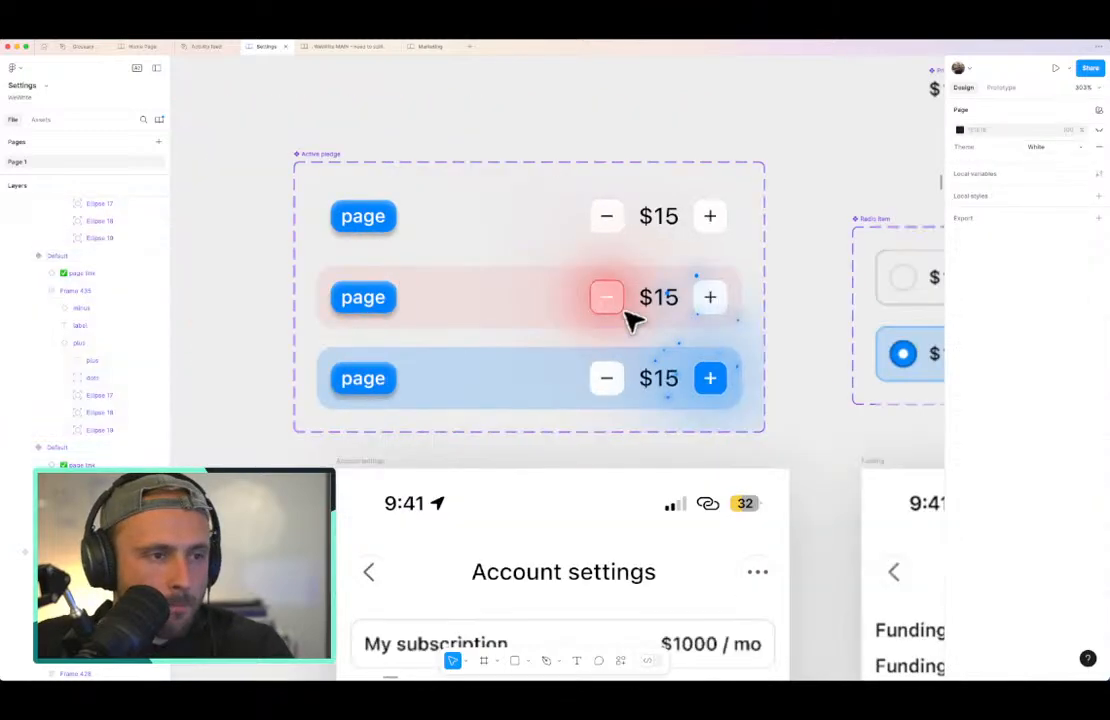
Step: Make all eight pledge rows on the Active pledges screen fill their container's width
{"action": "scroll", "coordinate": [633, 360], "scroll_direction": "down", "scroll_amount": 15}
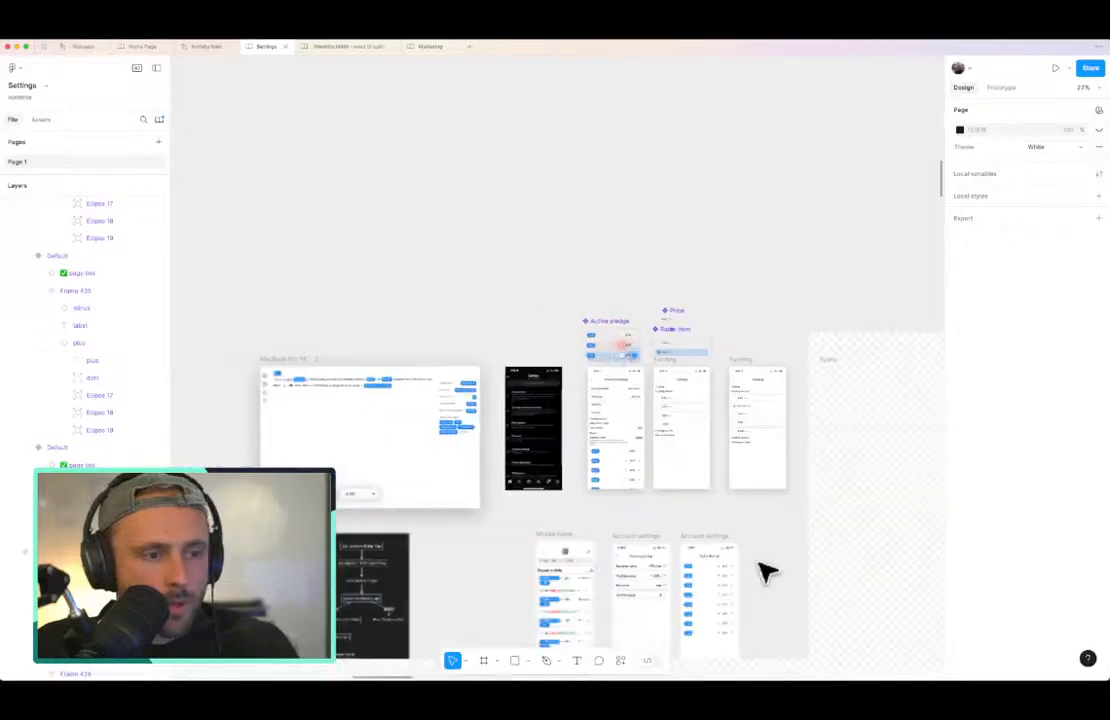
{"action": "scroll", "coordinate": [758, 595], "scroll_direction": "down", "scroll_amount": 3}
{"action": "scroll", "coordinate": [741, 530], "scroll_direction": "up", "scroll_amount": 5}
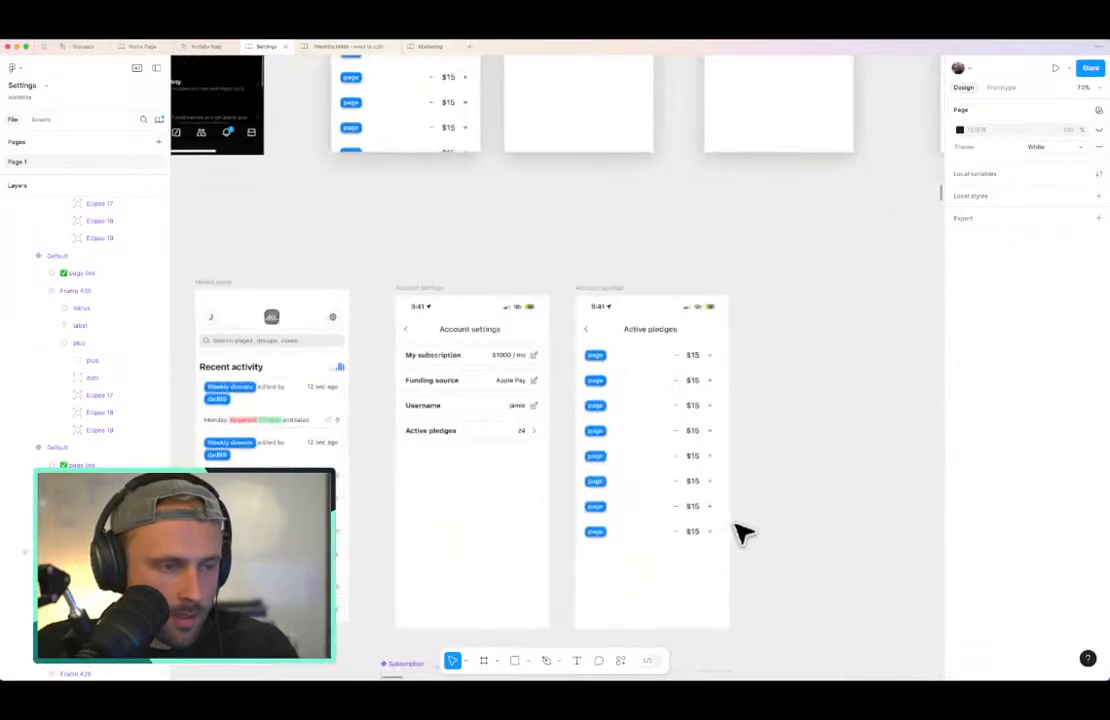
{"action": "left_click", "coordinate": [716, 413]}
{"action": "key", "text": "Return"}
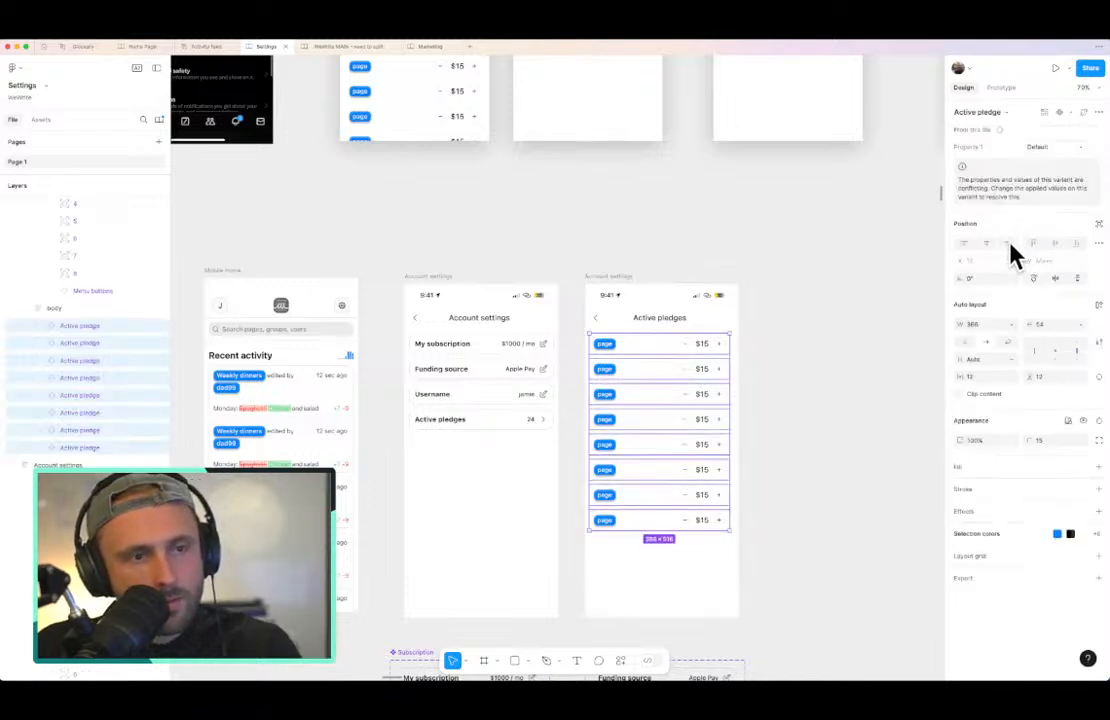
{"action": "left_click", "coordinate": [1011, 325]}
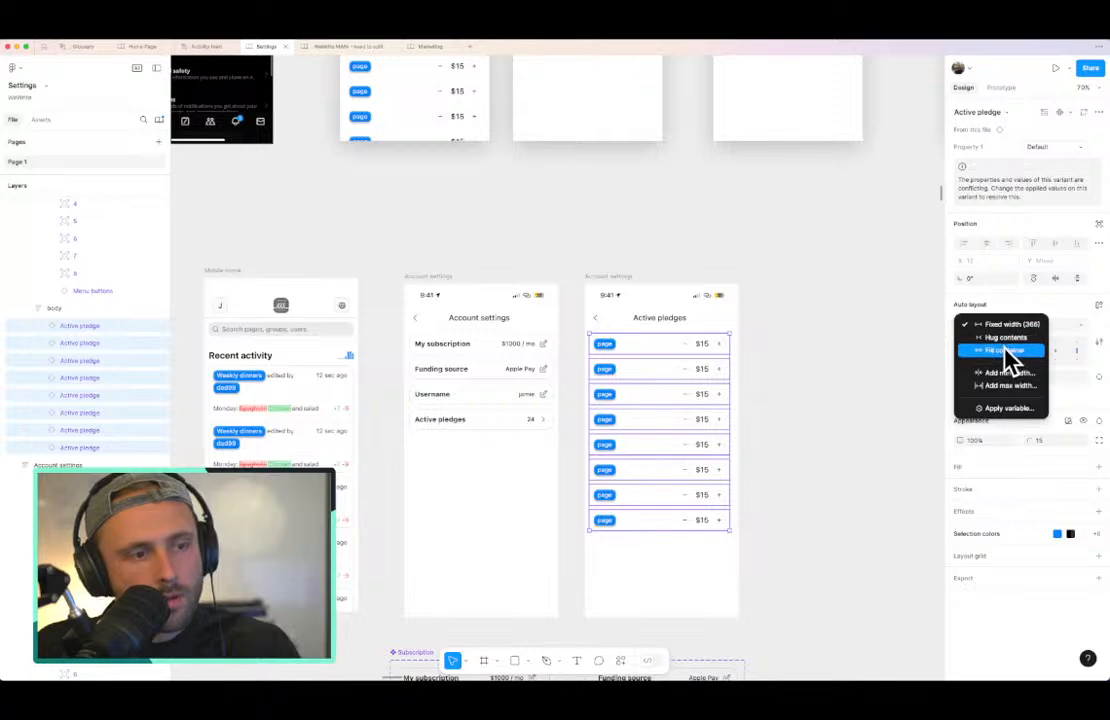
{"action": "left_click", "coordinate": [1011, 352]}
Step: Set the spacing between items to 2 and the padding to 7 for the body frame holding the pledge rows
{"action": "key", "text": "shift+Return"}
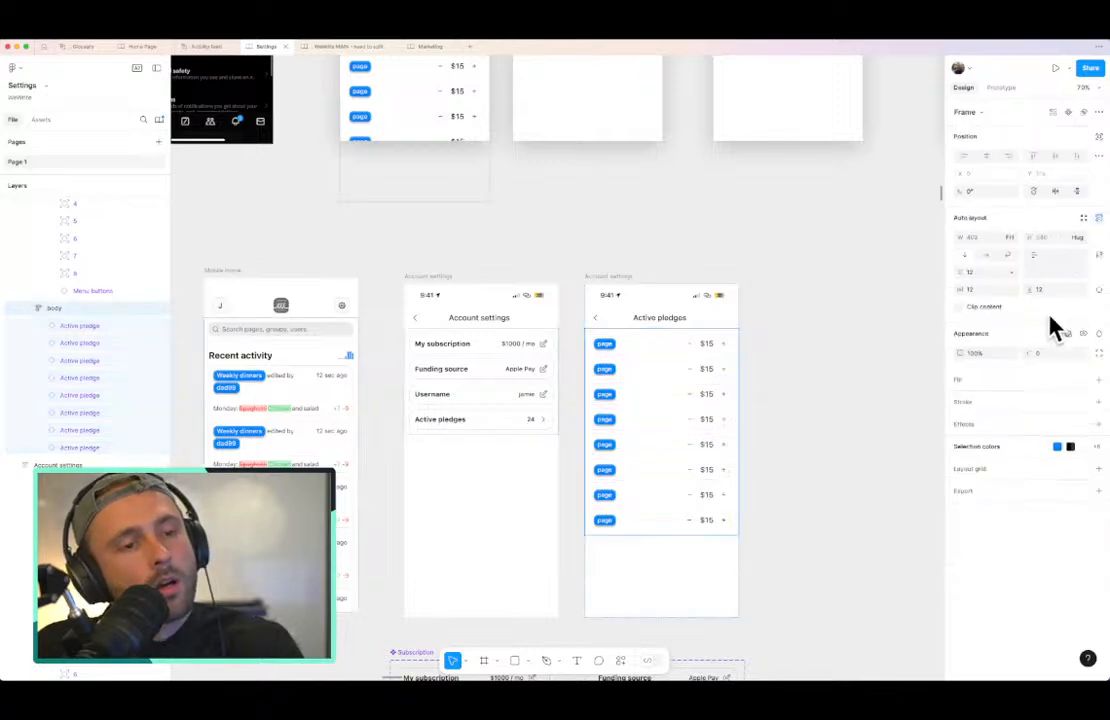
{"action": "left_click", "coordinate": [989, 271]}
{"action": "type", "text": "2"}
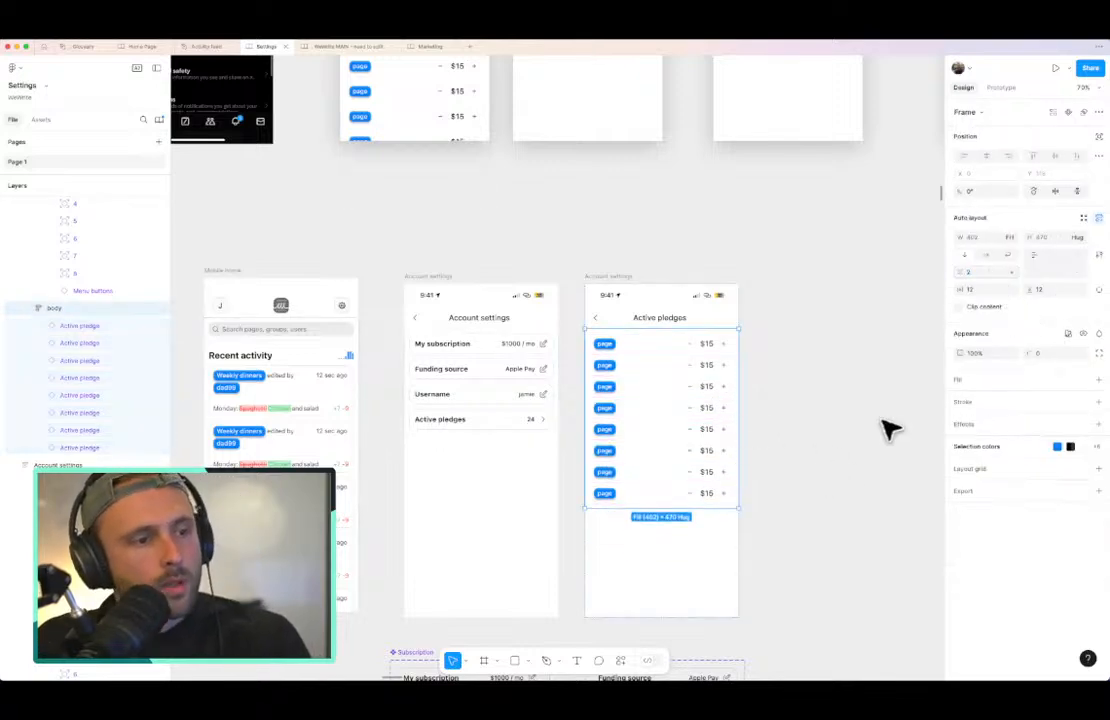
{"action": "key", "text": "Tab"}
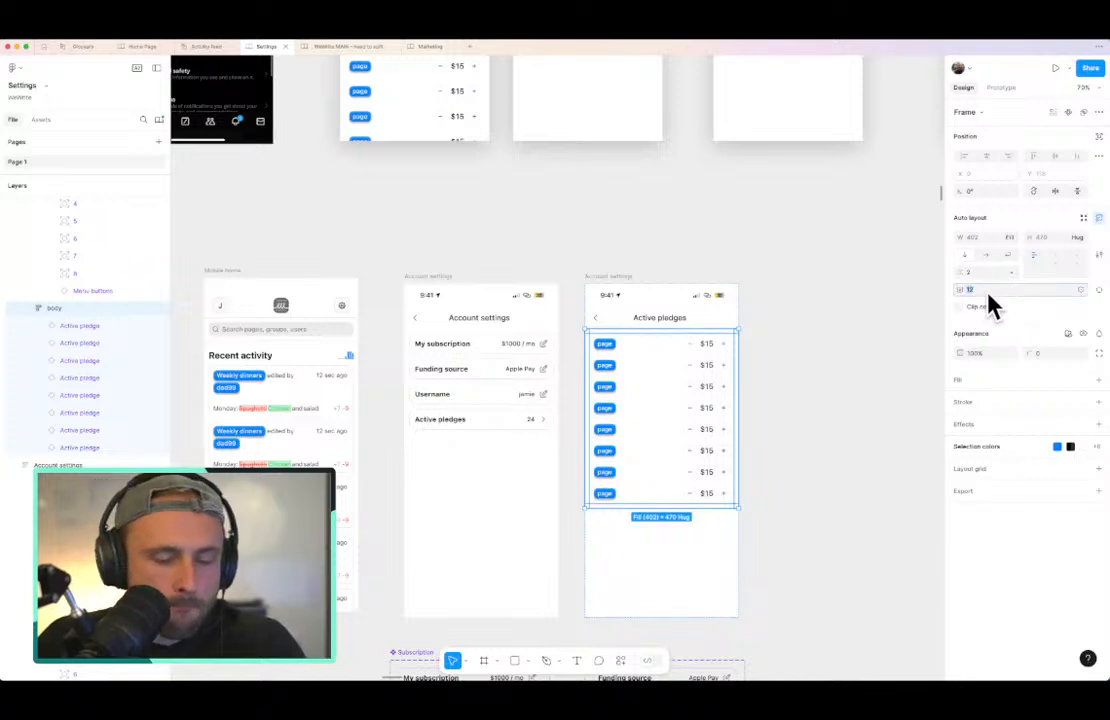
{"action": "type", "text": "8"}
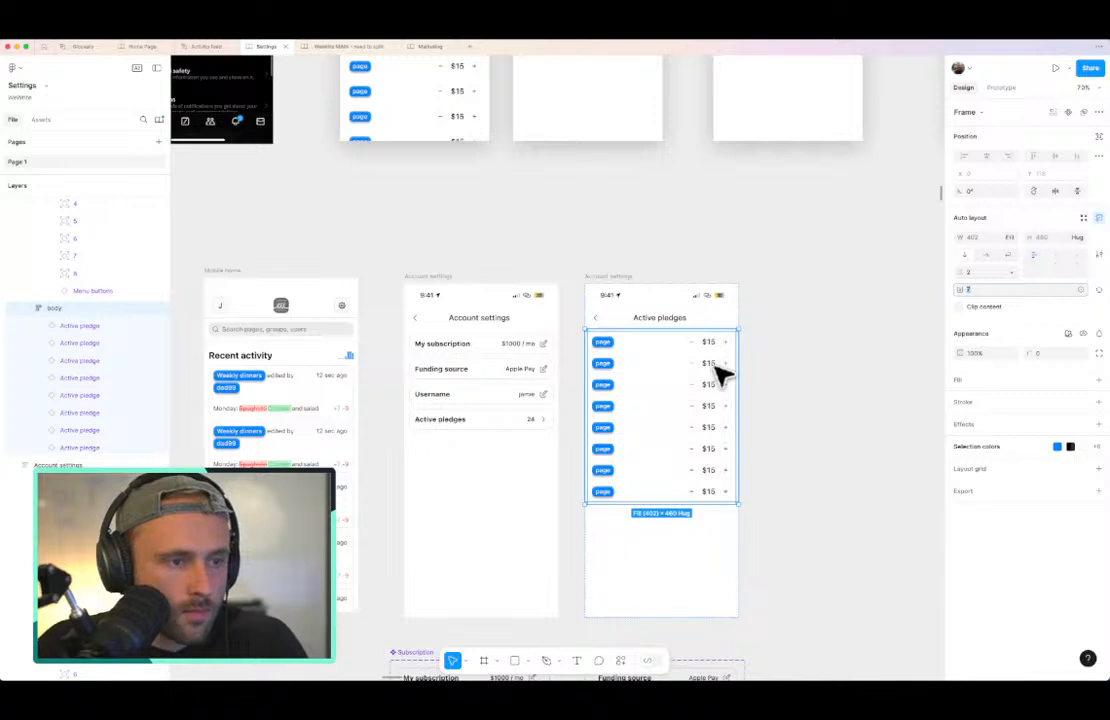
{"action": "key", "text": "Escape"}
Step: Preview Flow 1 from the Mobile home screen and go through Account settings to the Active pledges list
{"action": "scroll", "coordinate": [415, 210], "scroll_direction": "left", "scroll_amount": 3}
{"action": "scroll", "coordinate": [415, 210], "scroll_direction": "down", "scroll_amount": 2}
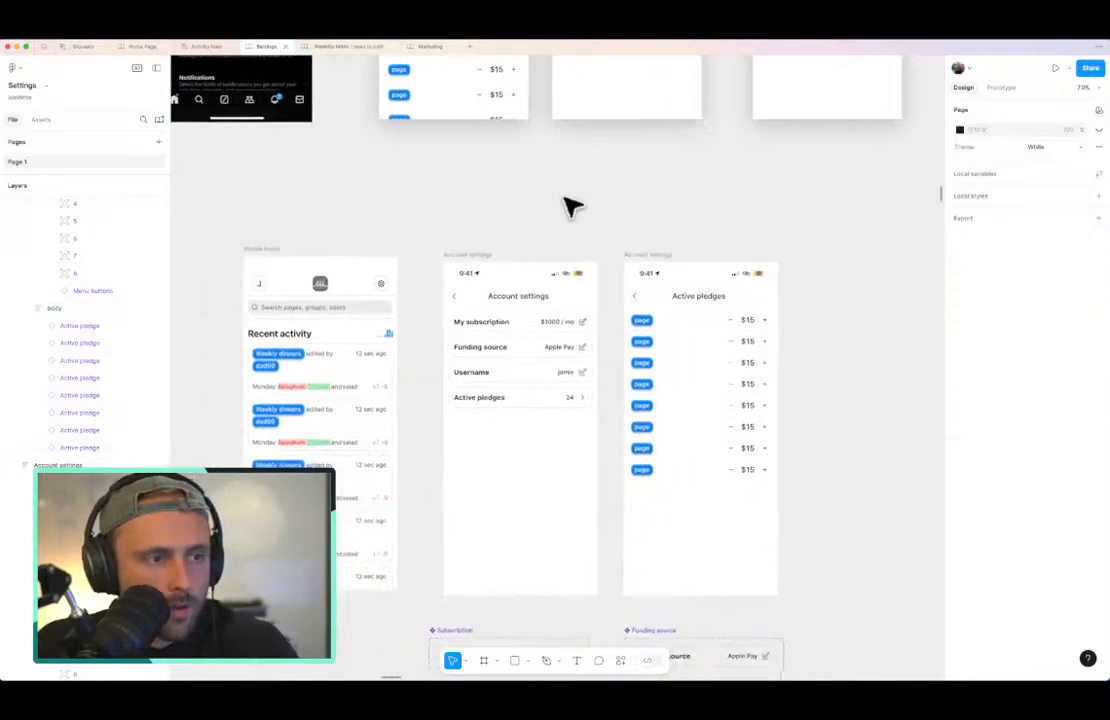
{"action": "key", "text": "shift+e"}
{"action": "left_click", "coordinate": [240, 255]}
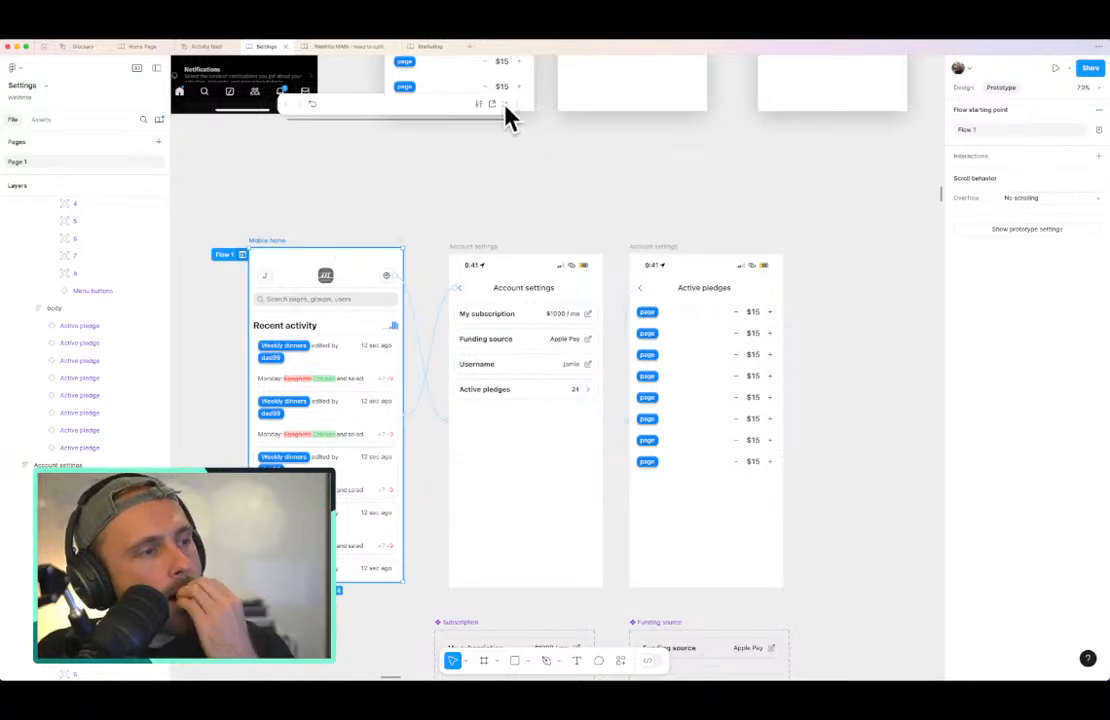
{"action": "left_click", "coordinate": [484, 168]}
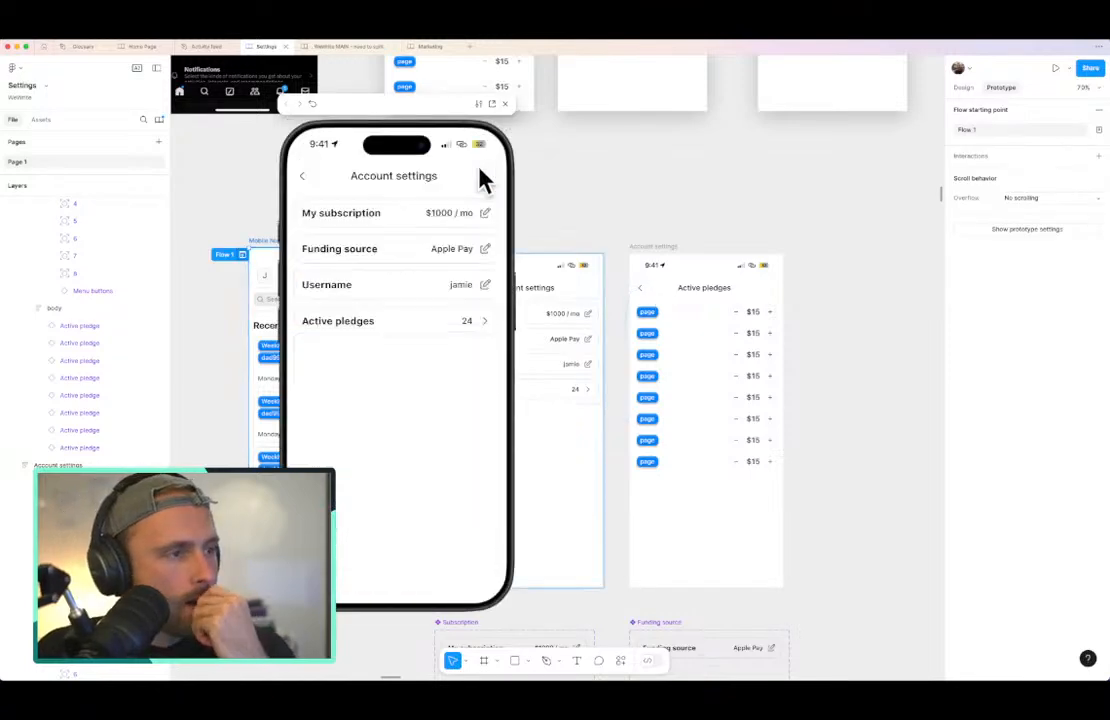
{"action": "left_click", "coordinate": [428, 332]}
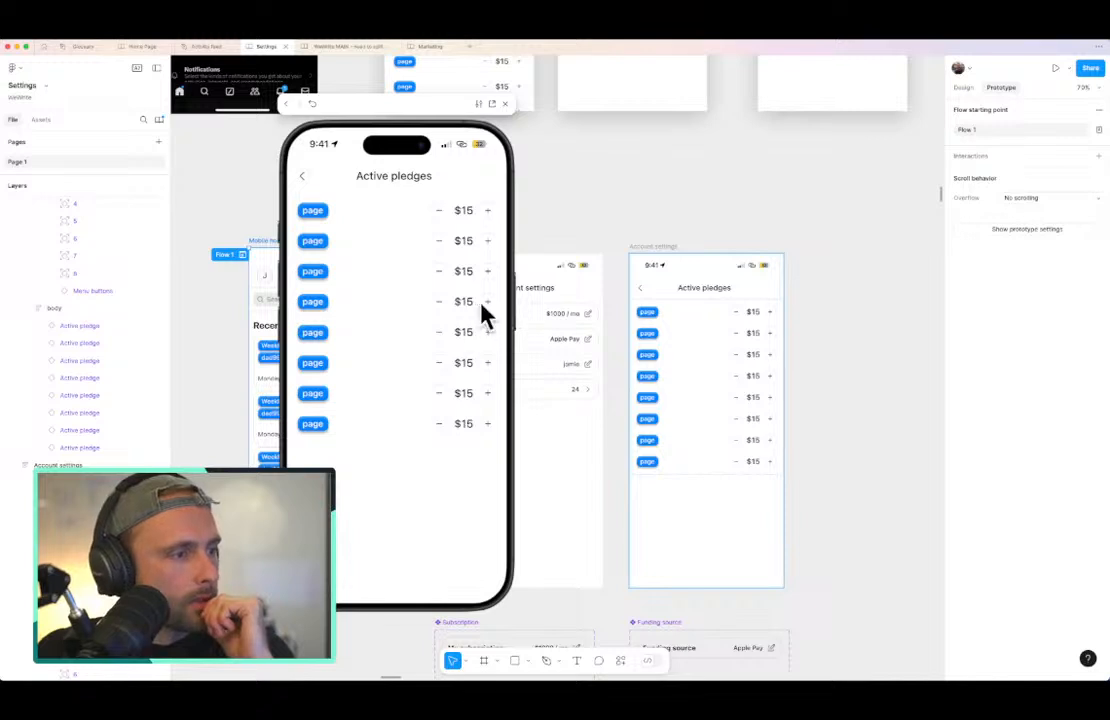
Step: Test the plus and minus buttons on several pledge rows in the prototype preview
{"action": "left_click", "coordinate": [487, 303]}
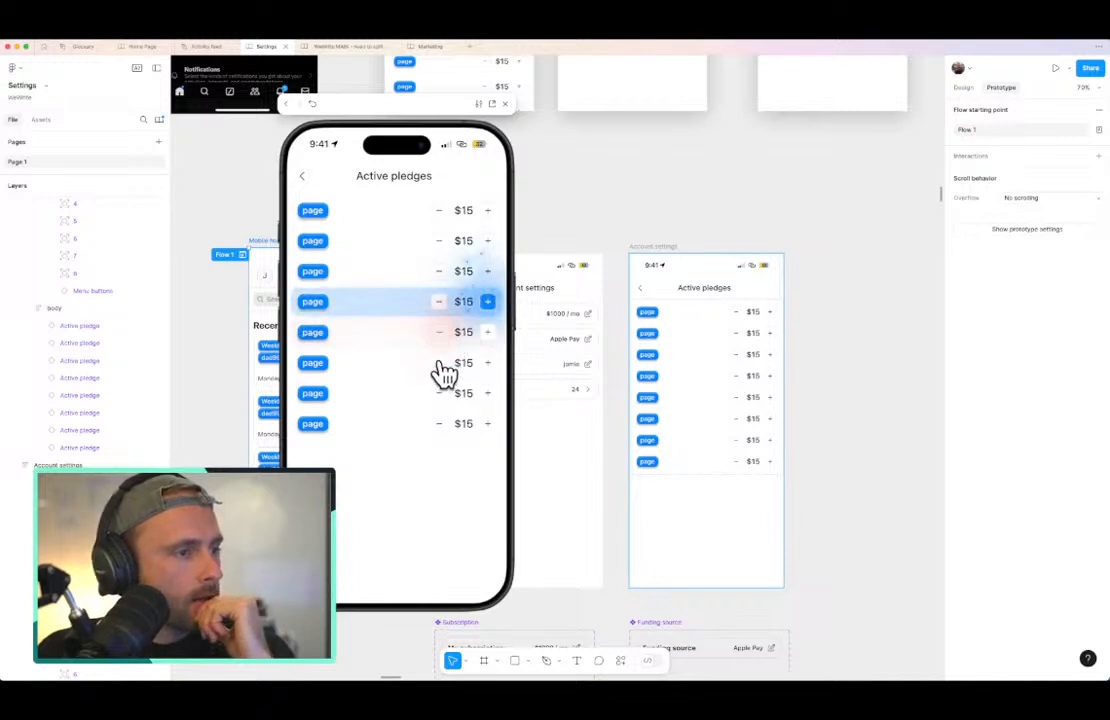
{"action": "left_click", "coordinate": [489, 302]}
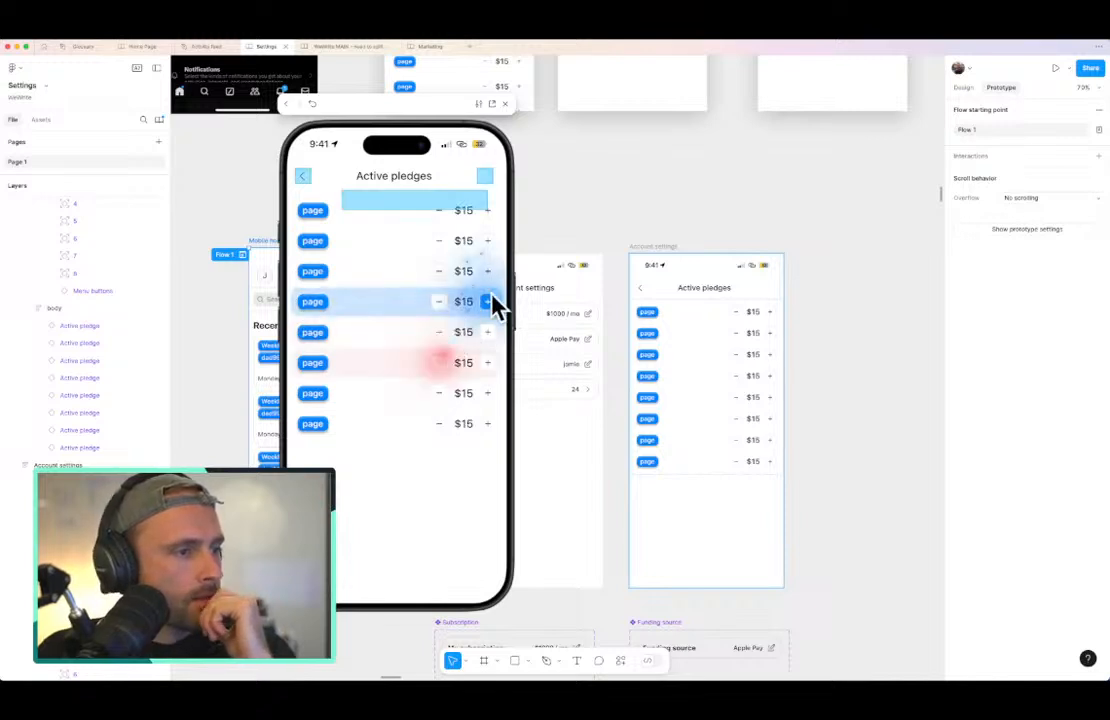
{"action": "left_click", "coordinate": [446, 309]}
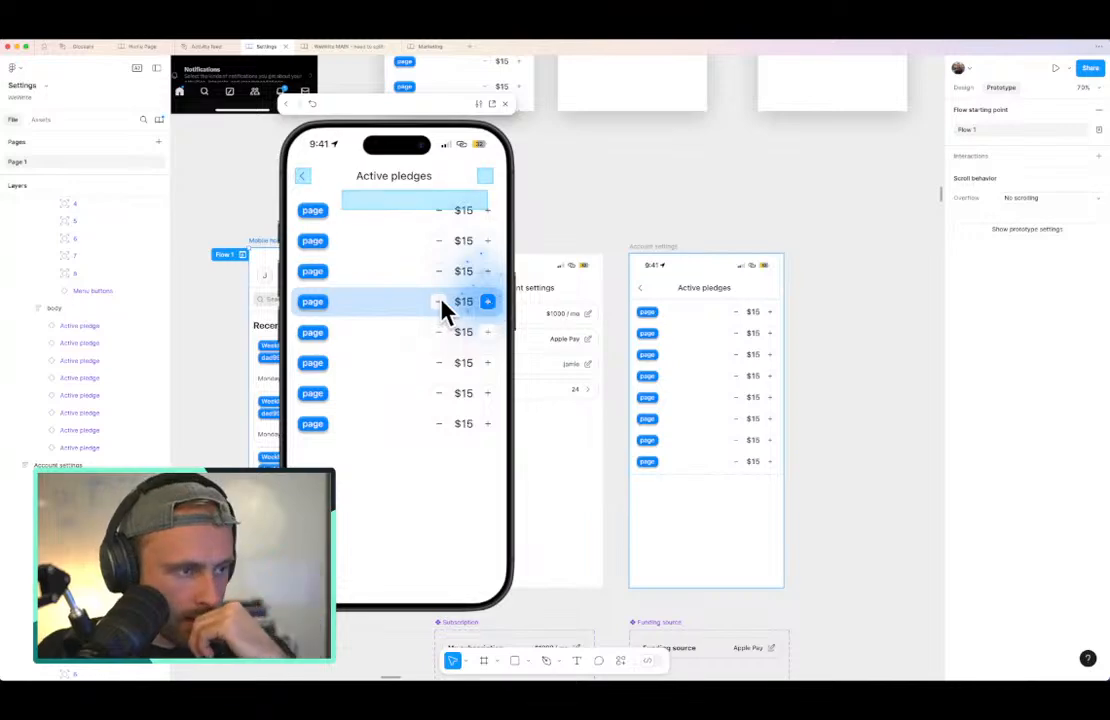
{"action": "left_click", "coordinate": [488, 394]}
{"action": "left_click", "coordinate": [441, 394]}
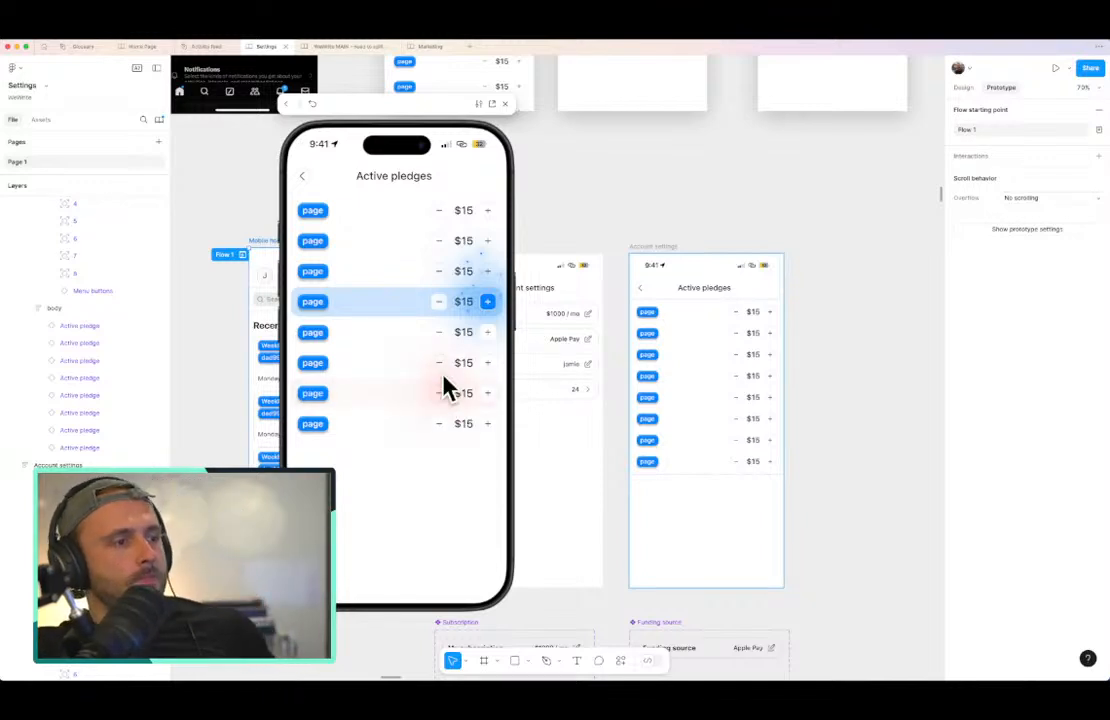
{"action": "left_click", "coordinate": [446, 344]}
{"action": "left_click", "coordinate": [434, 284]}
{"action": "left_click", "coordinate": [346, 209]}
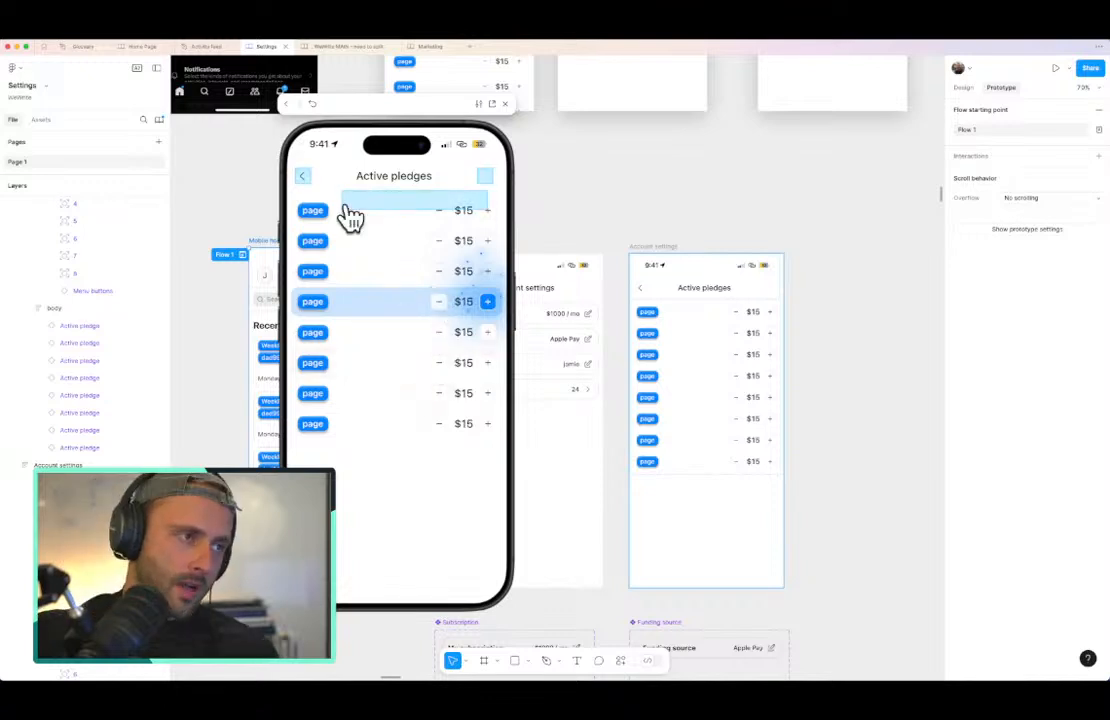
Step: Return the preview to the home screen and reopen Active pledges to test the minus buttons on several rows
{"action": "left_click", "coordinate": [346, 215]}
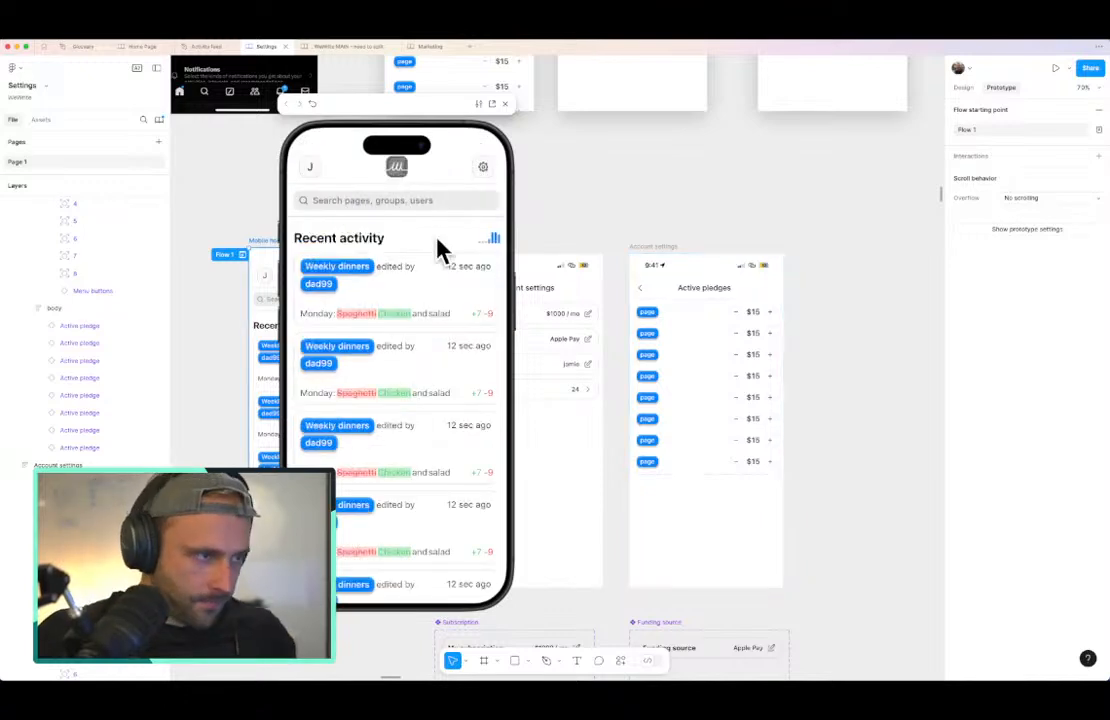
{"action": "left_click", "coordinate": [485, 167]}
{"action": "left_click", "coordinate": [437, 322]}
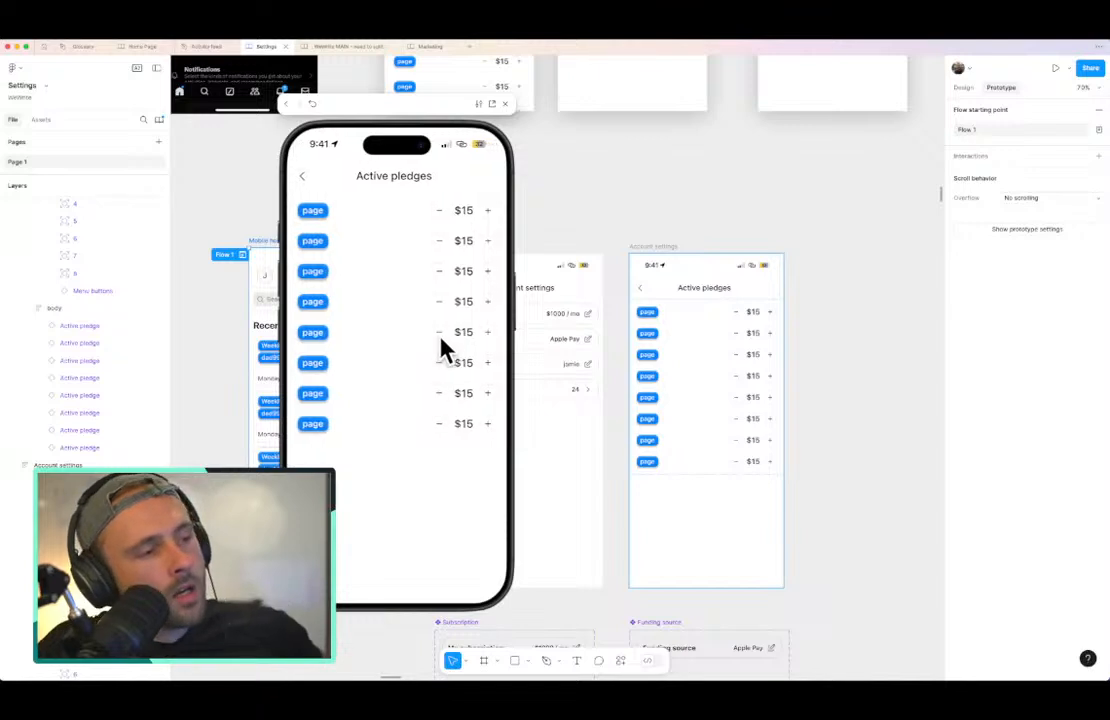
{"action": "left_click", "coordinate": [441, 302]}
{"action": "left_click", "coordinate": [441, 302]}
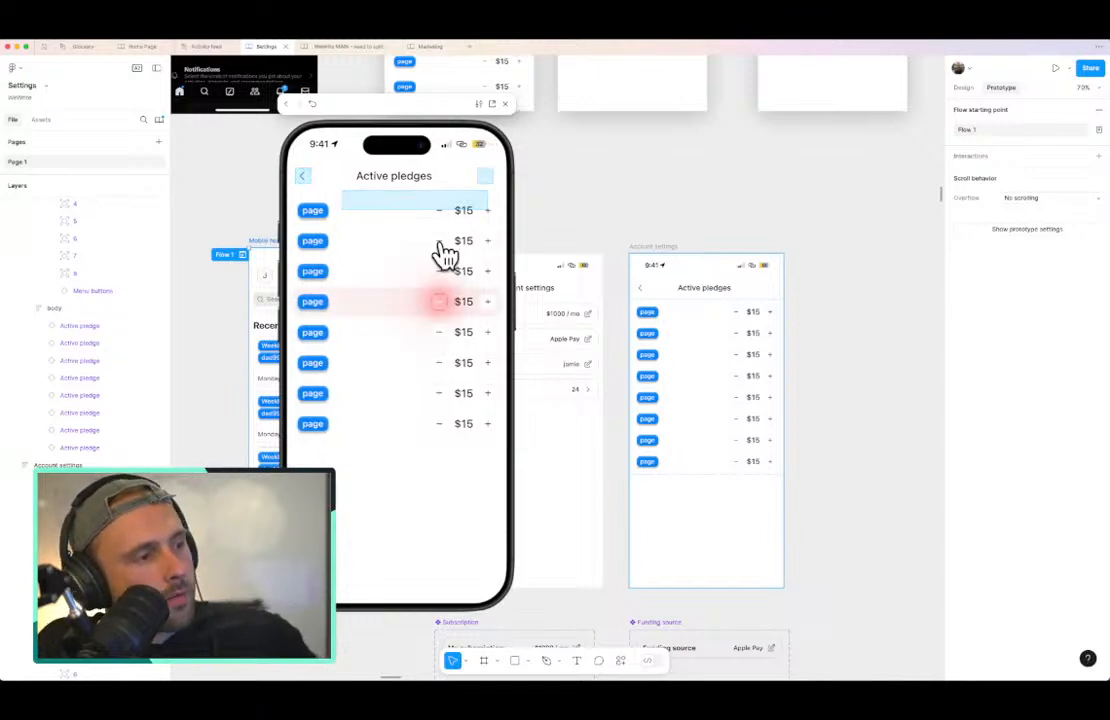
{"action": "left_click", "coordinate": [442, 248]}
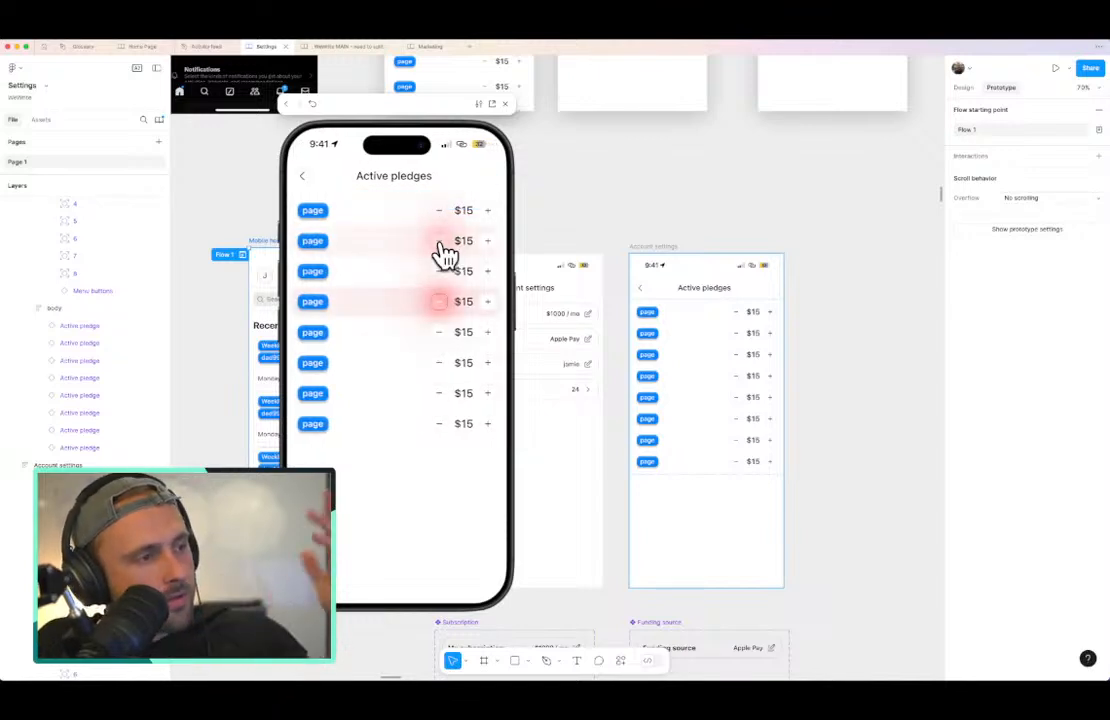
{"action": "left_click", "coordinate": [437, 334]}
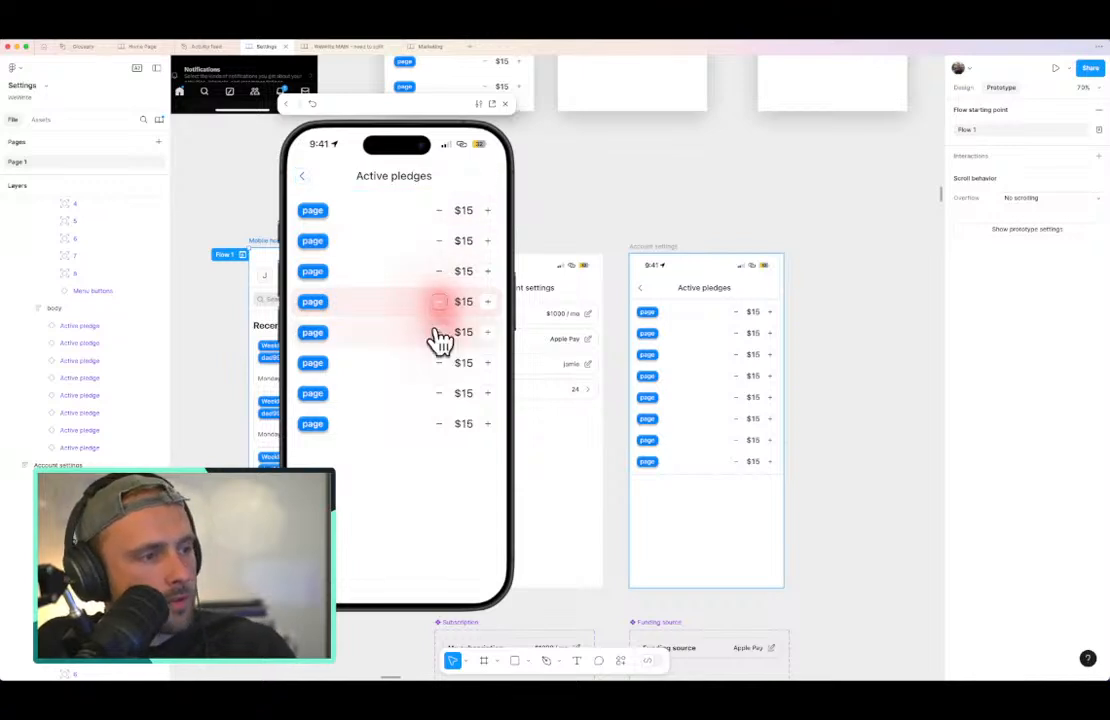
Step: Test the transitions back and forth between Active pledges and Account settings in the preview
{"action": "left_click", "coordinate": [303, 184]}
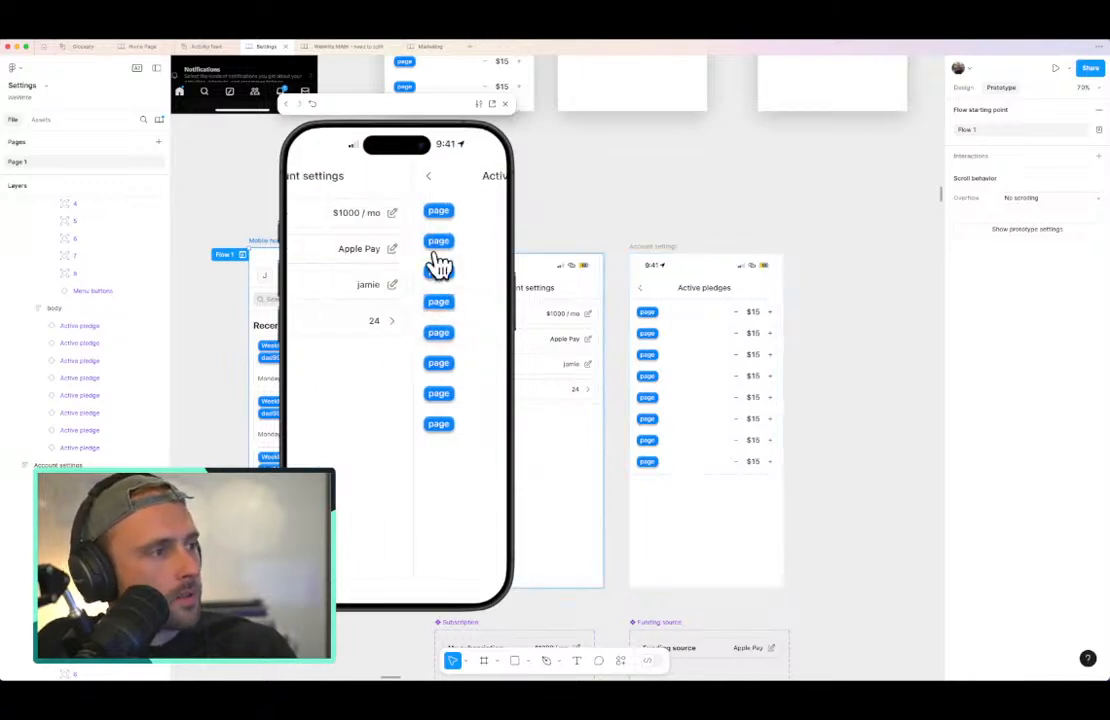
{"action": "left_click", "coordinate": [400, 328]}
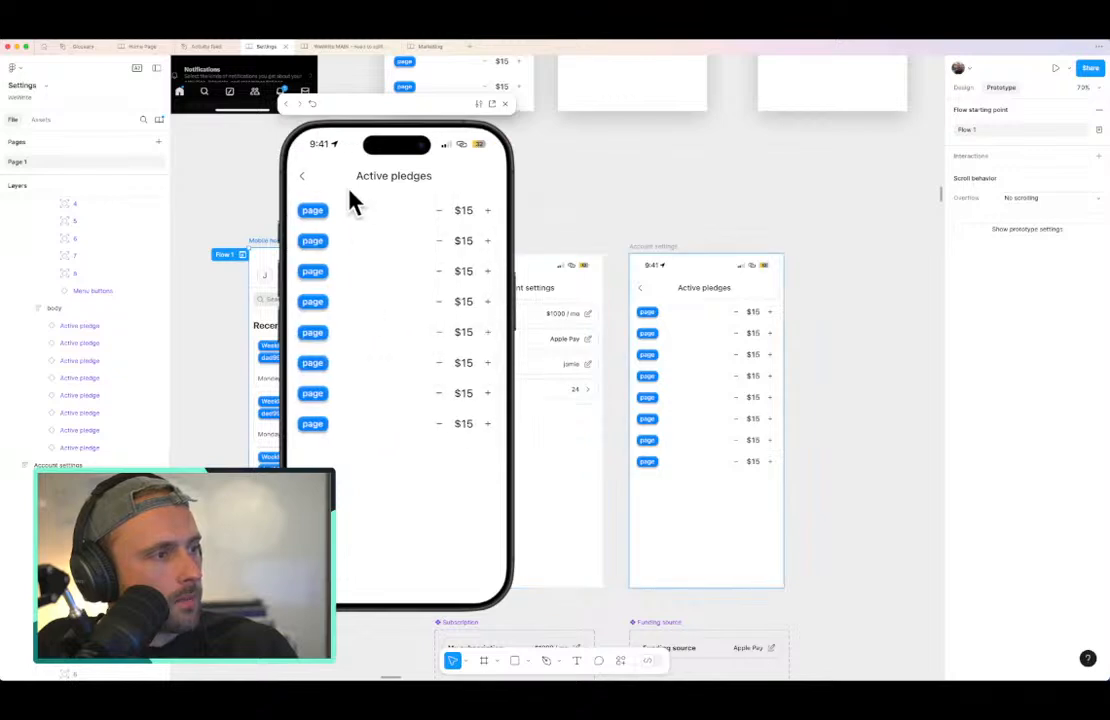
{"action": "left_click", "coordinate": [303, 184]}
{"action": "left_click", "coordinate": [442, 321]}
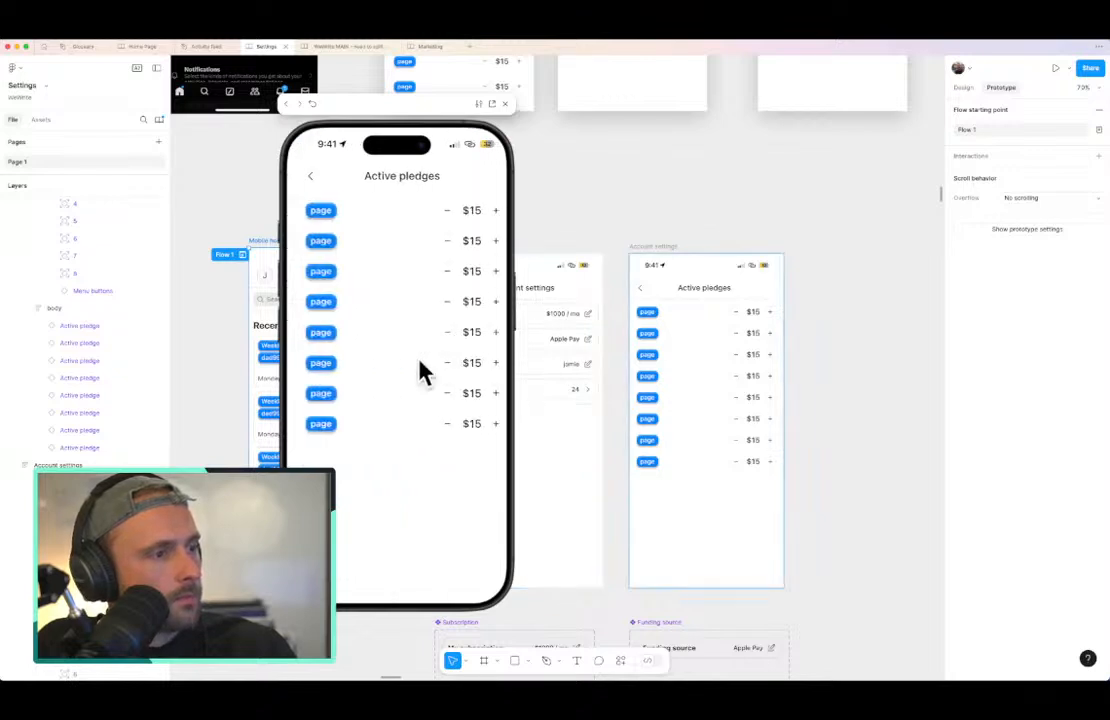
{"action": "left_click", "coordinate": [304, 180]}
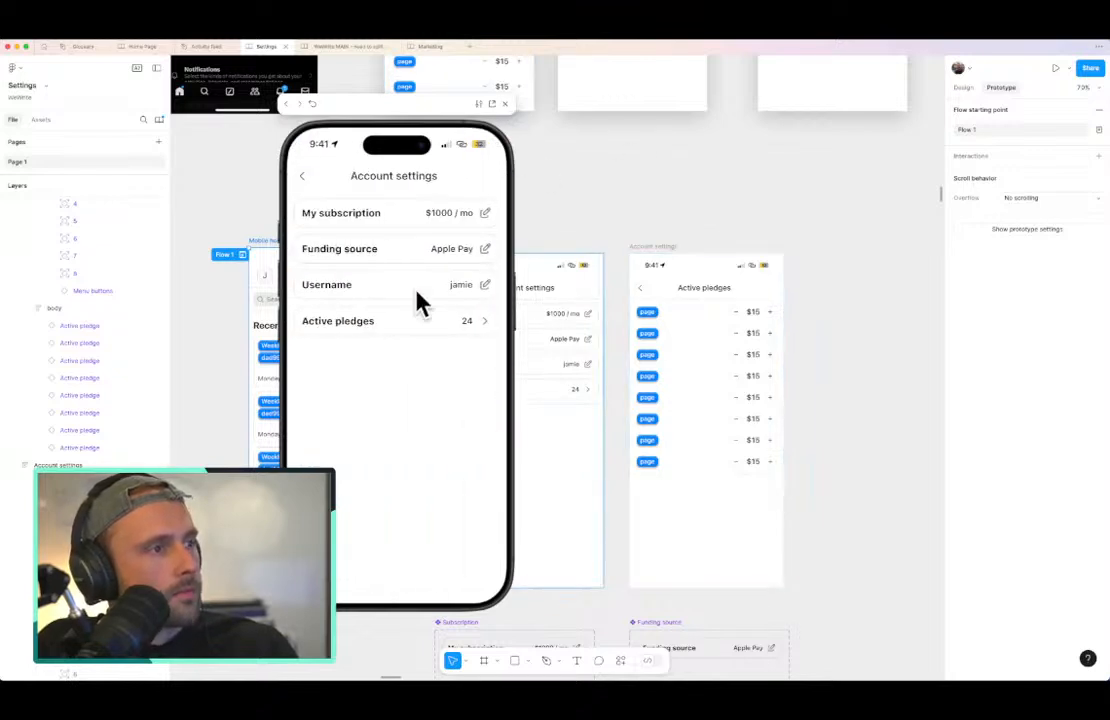
Step: Go back to the home screen in the preview and check how its recent activity feed scrolls
{"action": "left_click", "coordinate": [306, 180]}
{"action": "scroll", "coordinate": [391, 465], "scroll_direction": "down", "scroll_amount": 2}
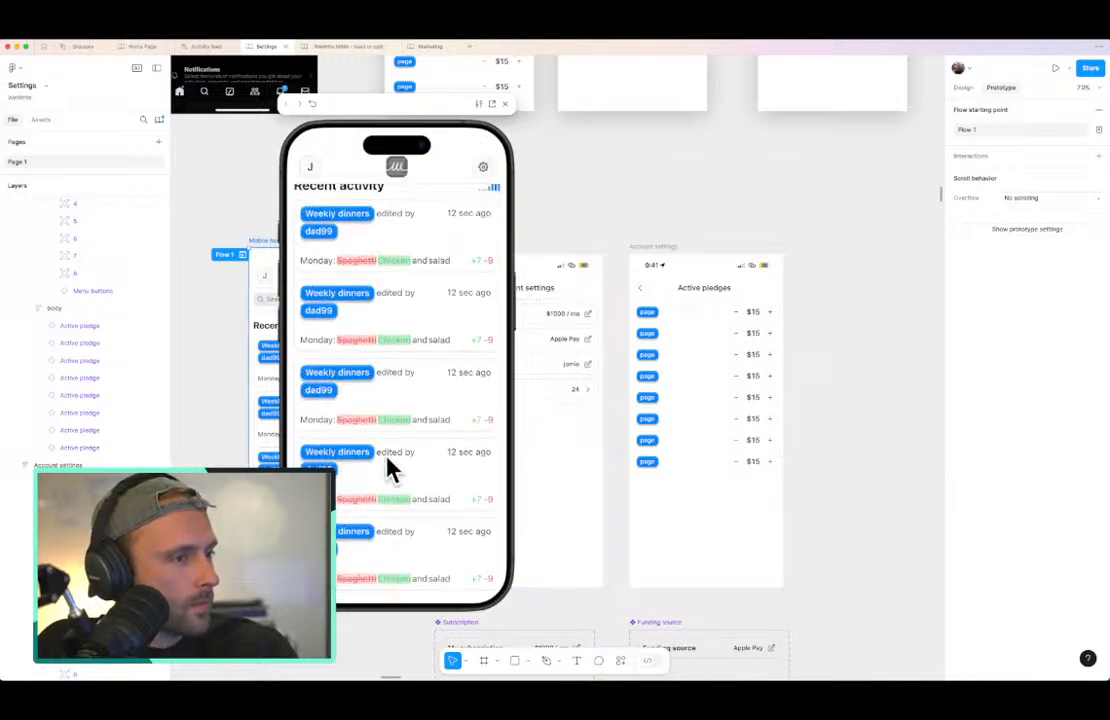
{"action": "scroll", "coordinate": [386, 465], "scroll_direction": "up", "scroll_amount": 2}
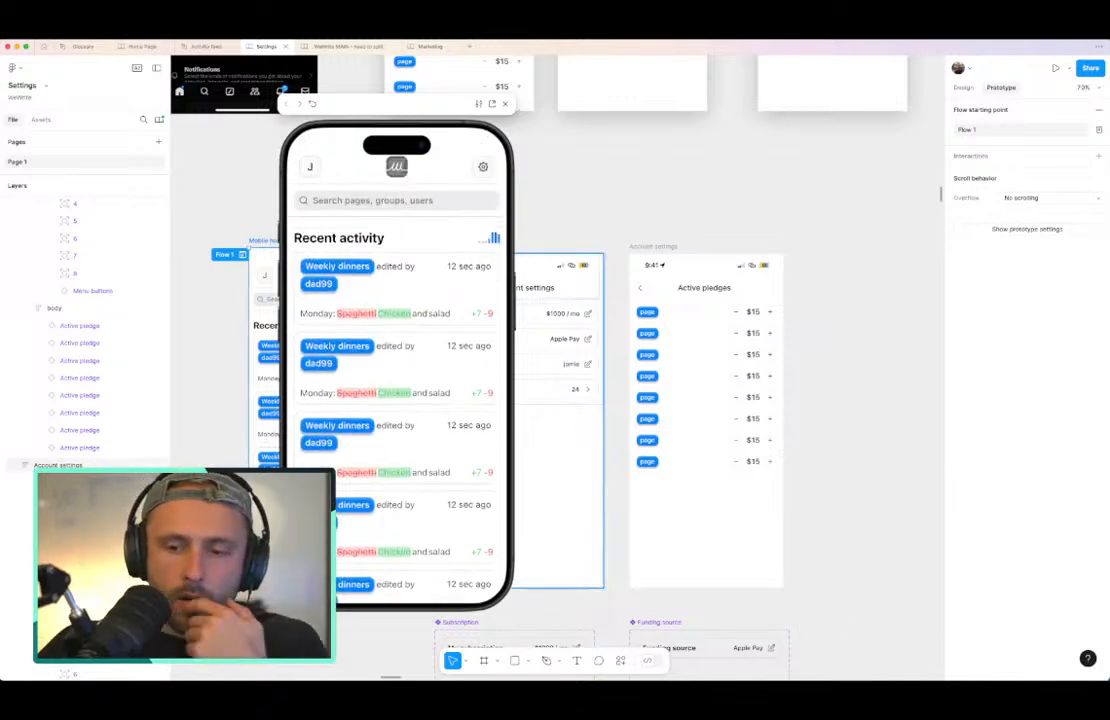